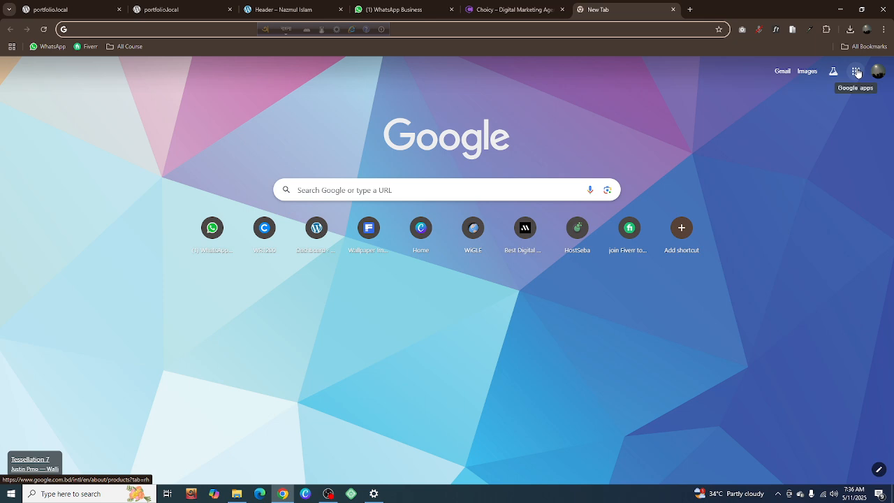
Open the "Digital Skills Combo Course | Module" document from Google Docs to view the class outline
left_click(857, 72)
scroll(812, 186, "down", 2)
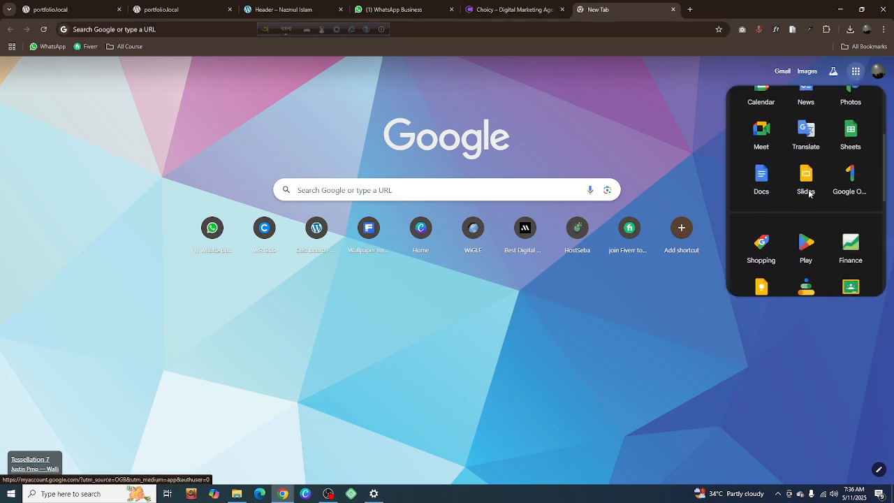
left_click(761, 181)
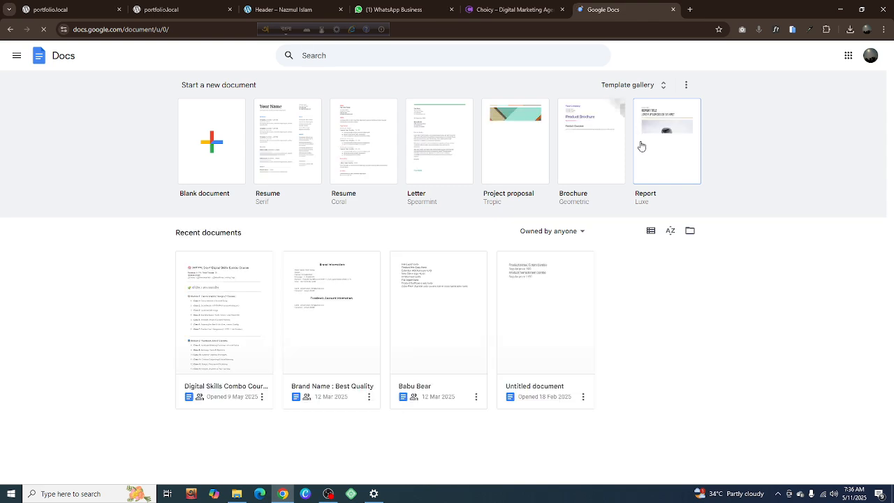
left_click(218, 310)
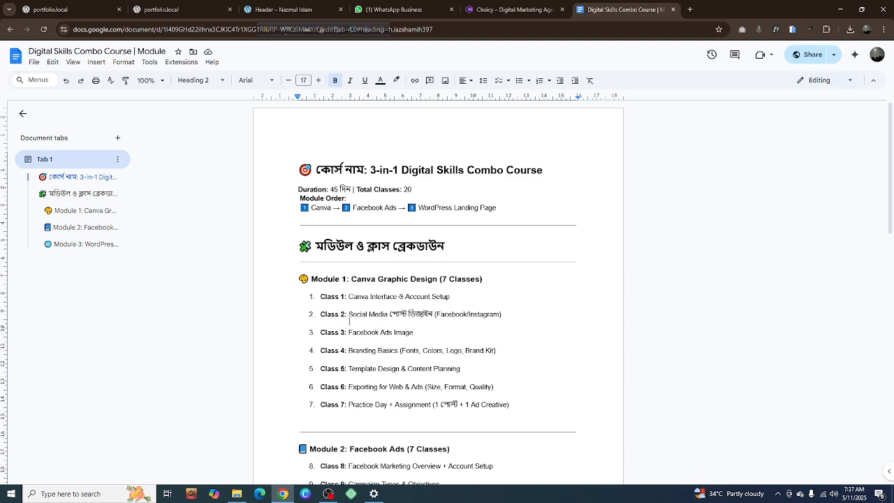
Switch the typing language to English and open the Canva home page in a new browser tab
key("ctrl+t")
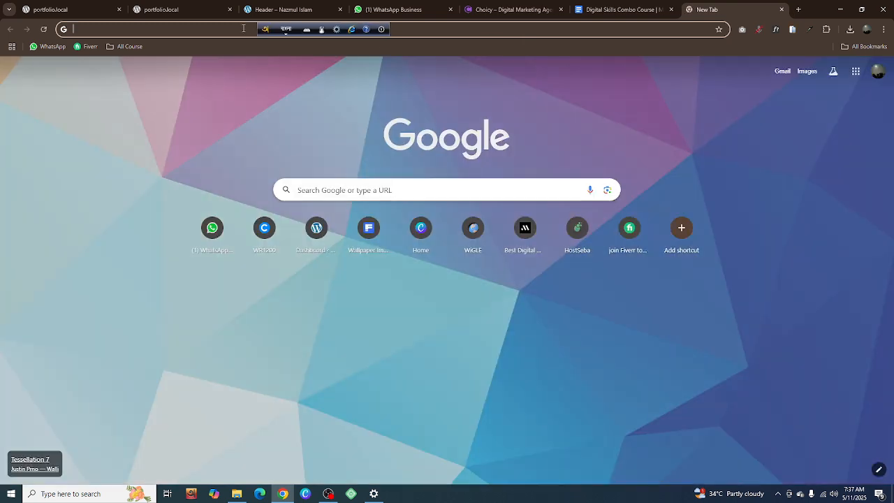
left_click(243, 28)
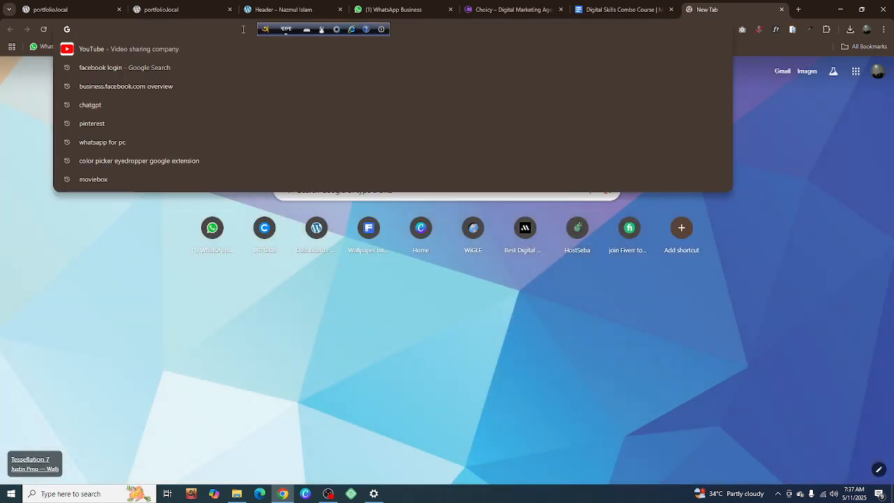
type("Canva")
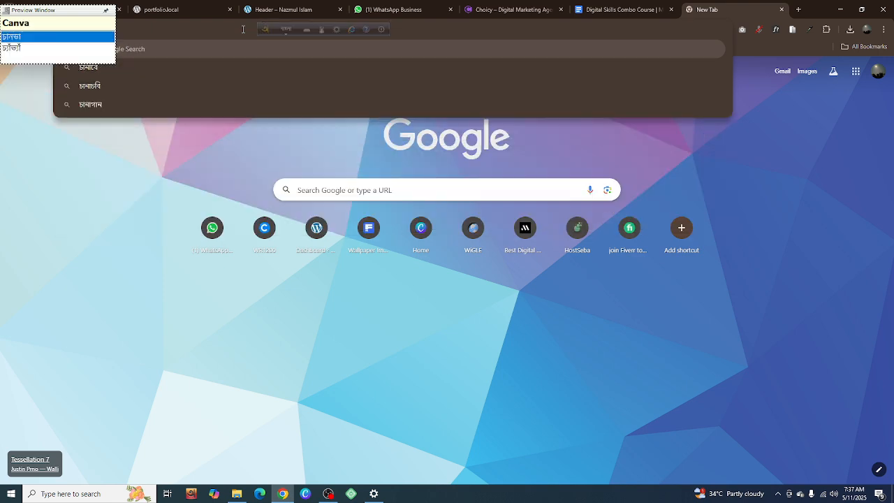
key("BackSpace")
key("BackSpace")
key("BackSpace")
key("BackSpace")
key("BackSpace")
key("F12")
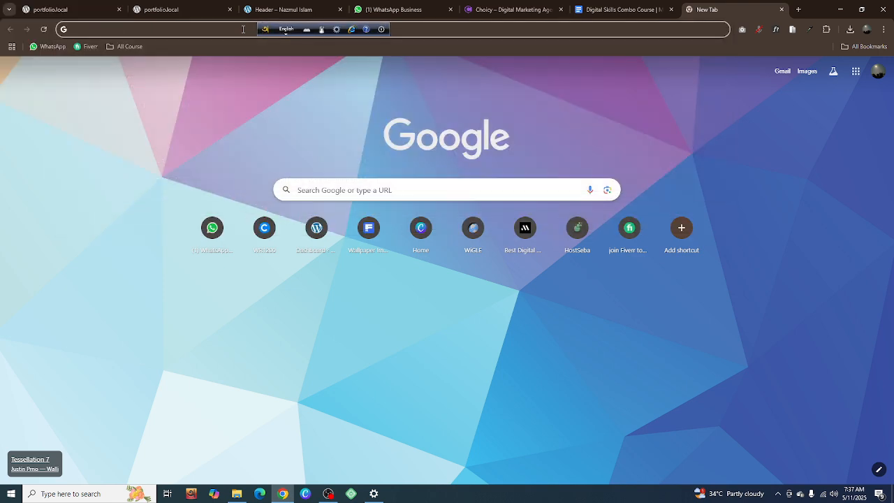
type("canva")
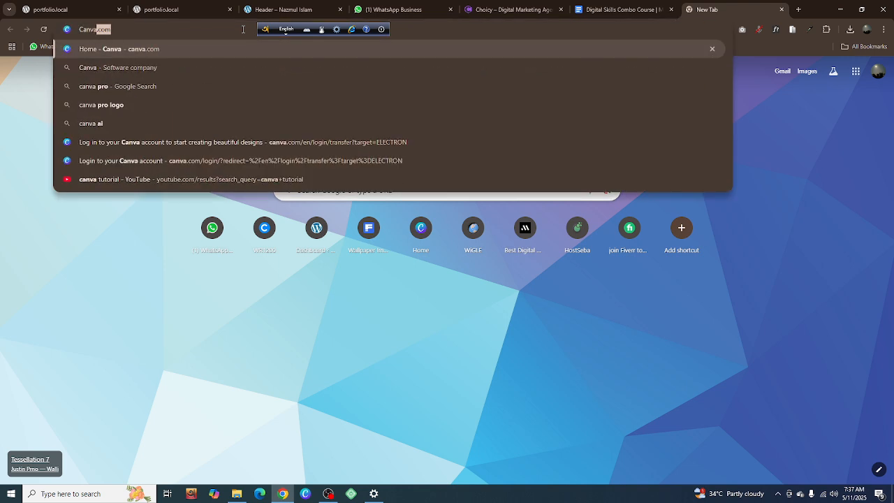
key("Return")
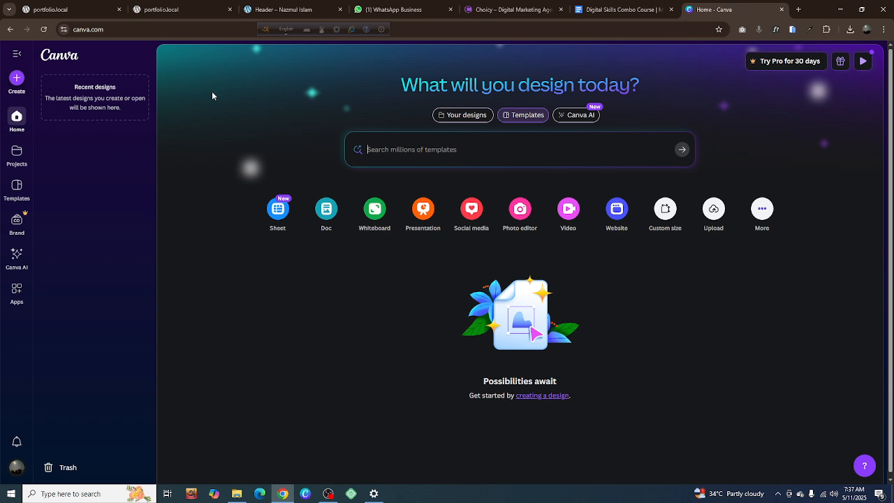
Search Google for "Facebook Post size" in a new browser tab
left_click(799, 10)
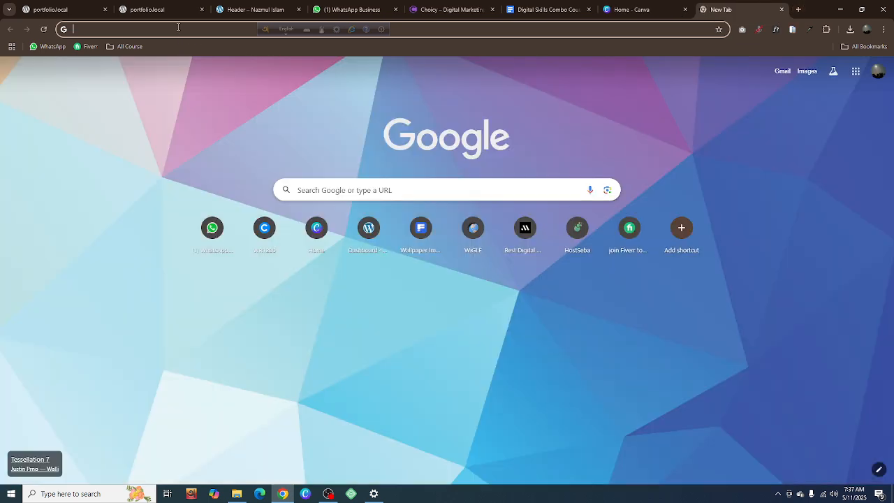
left_click(178, 26)
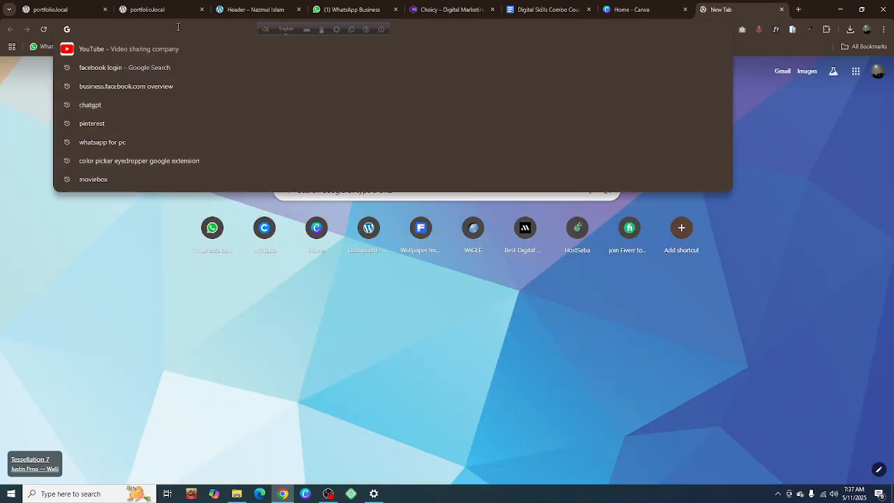
type("Face")
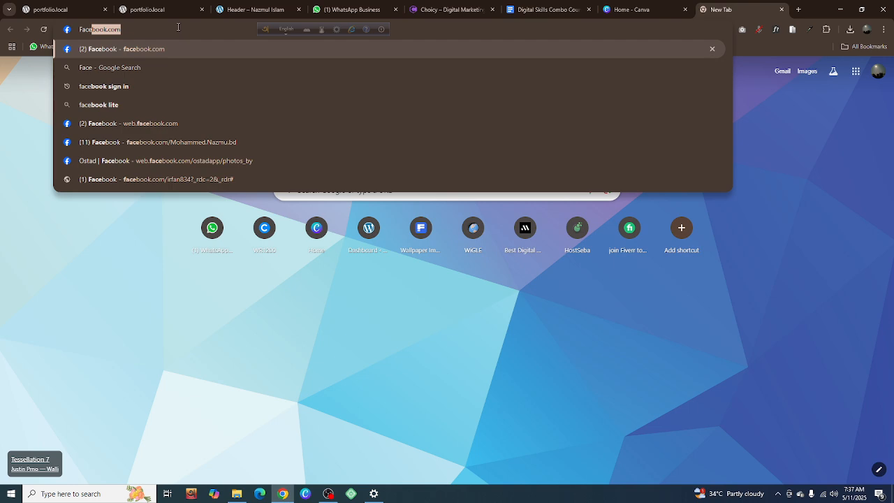
type("book")
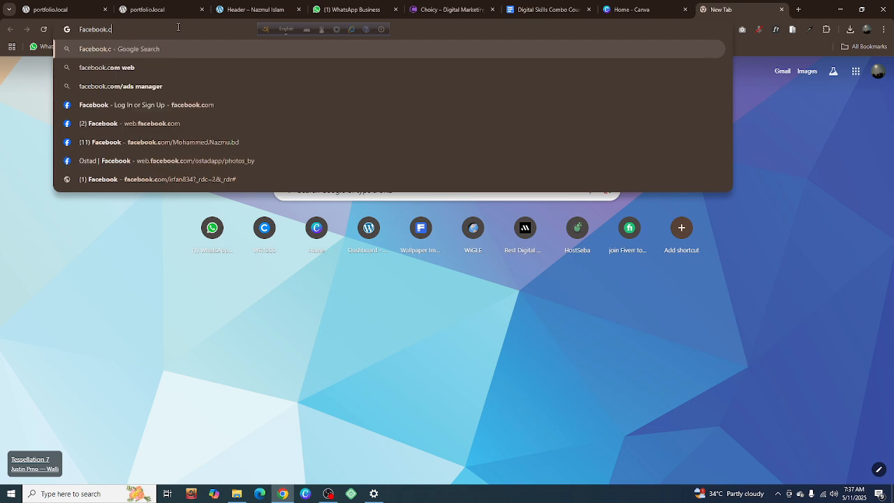
type(" POs")
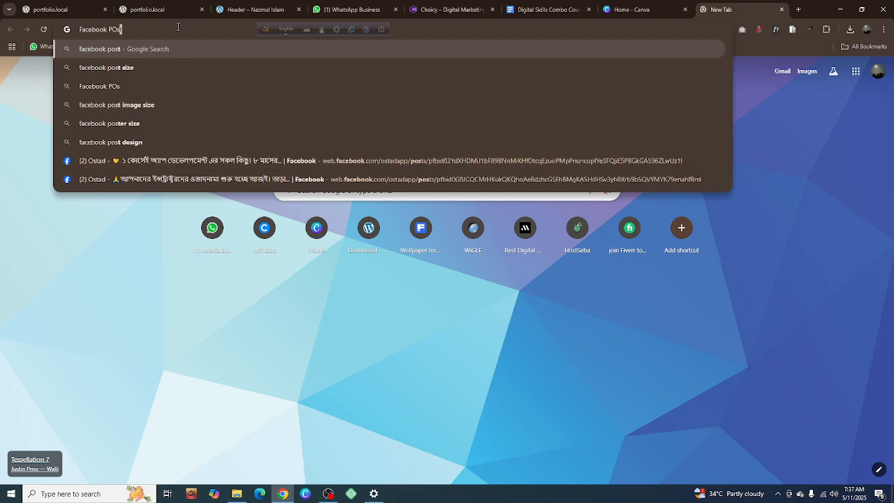
type("t size")
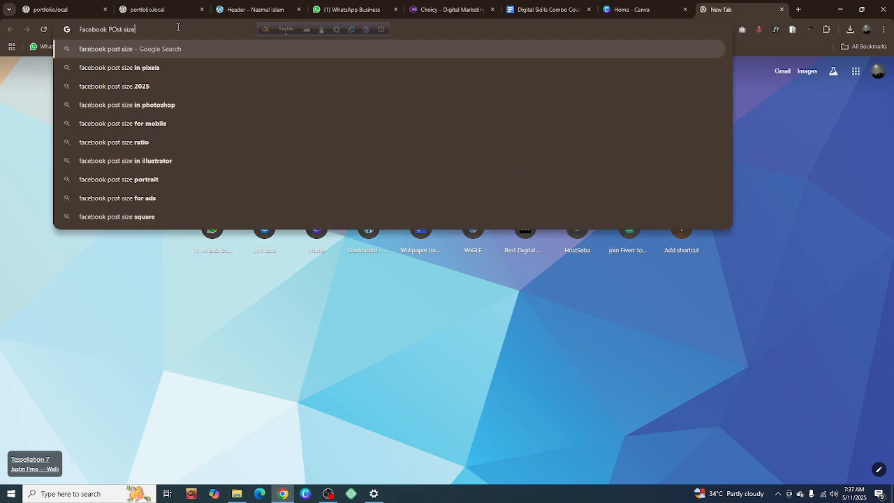
key("Return")
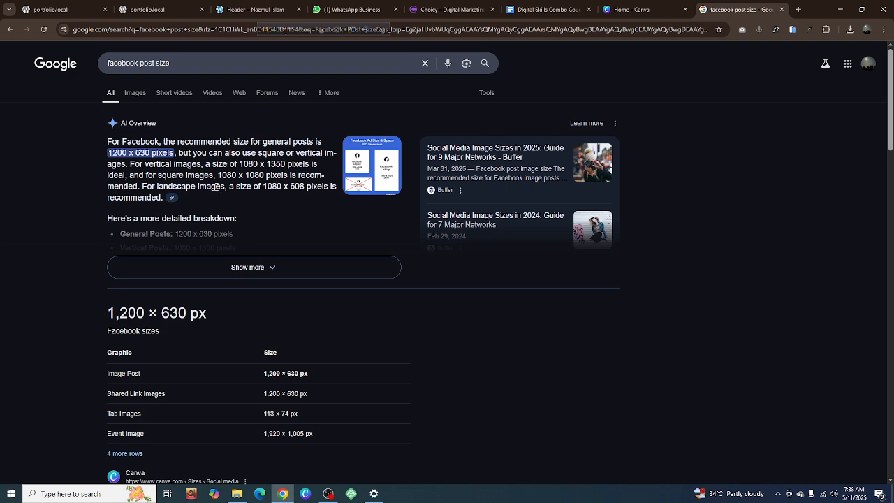
Examine the recommended square image size in the overview and enlarge the Facebook Ad Size & Specs infographic
left_click_drag(218, 176, 265, 175)
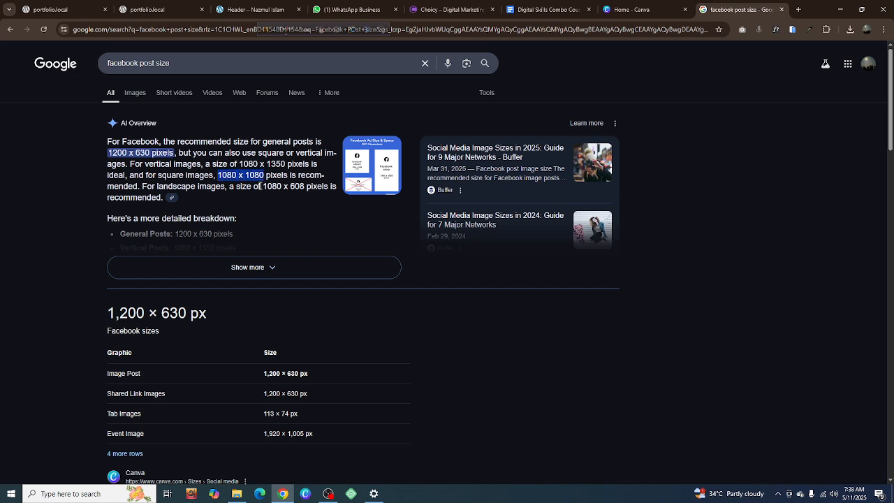
left_click(245, 179)
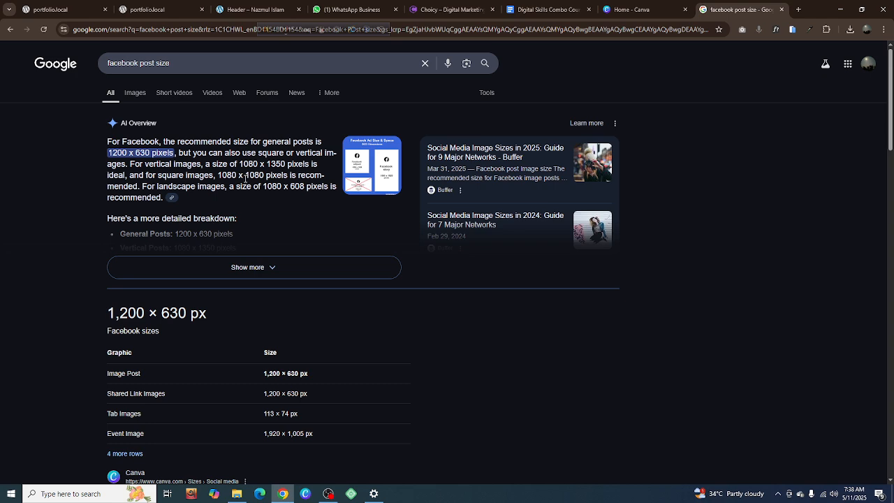
left_click_drag(237, 176, 213, 176)
double_click(253, 176)
left_click(374, 178)
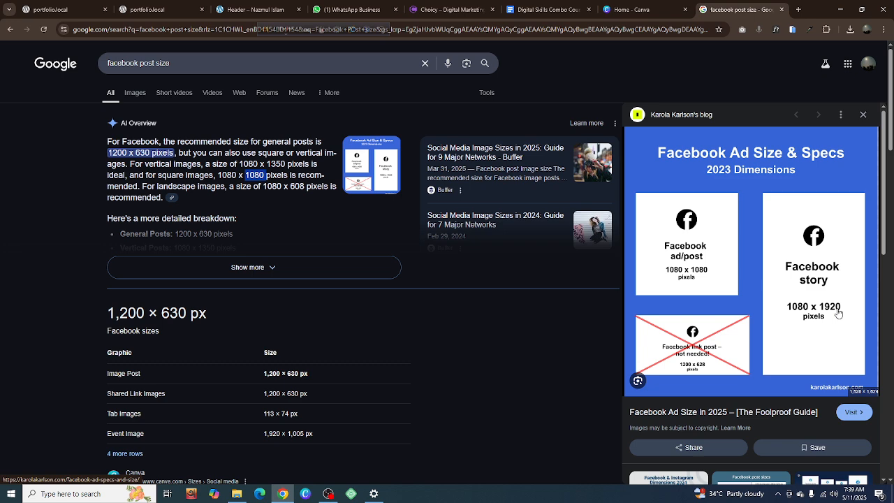
Create a new custom-size Canva design 1080 px wide and 1080 px high
left_click(629, 10)
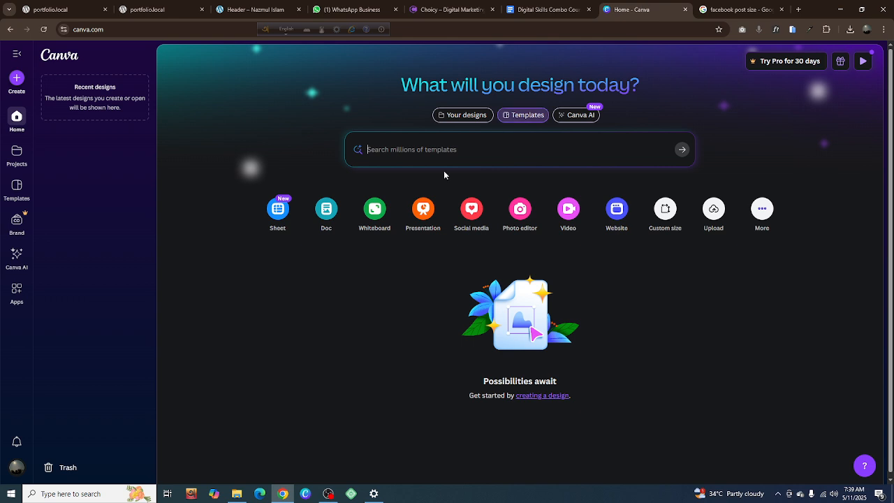
left_click(16, 80)
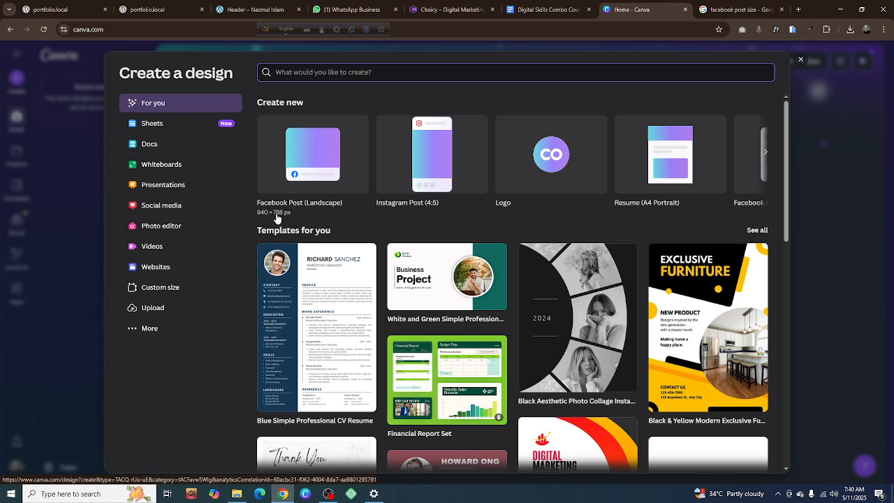
left_click(162, 289)
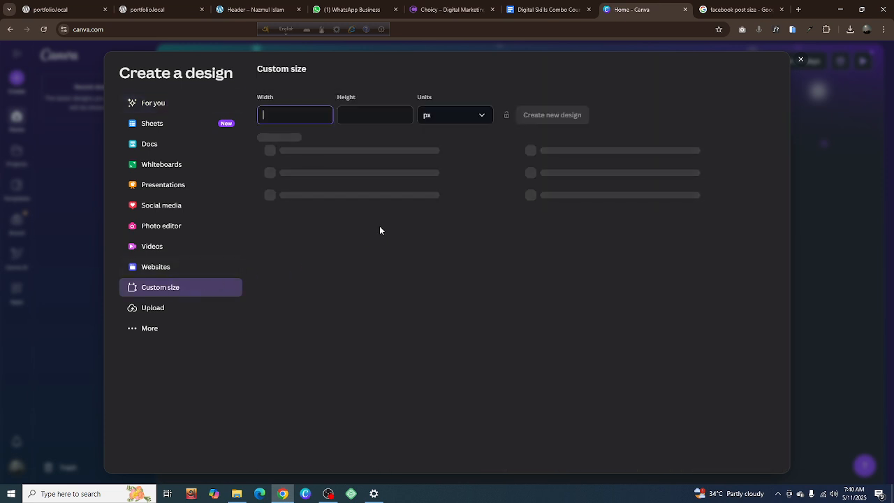
left_click(282, 116)
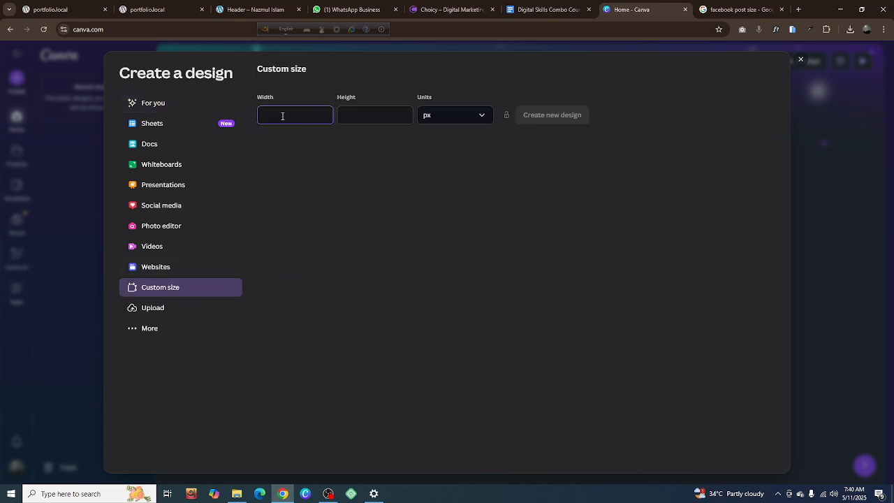
type("1080")
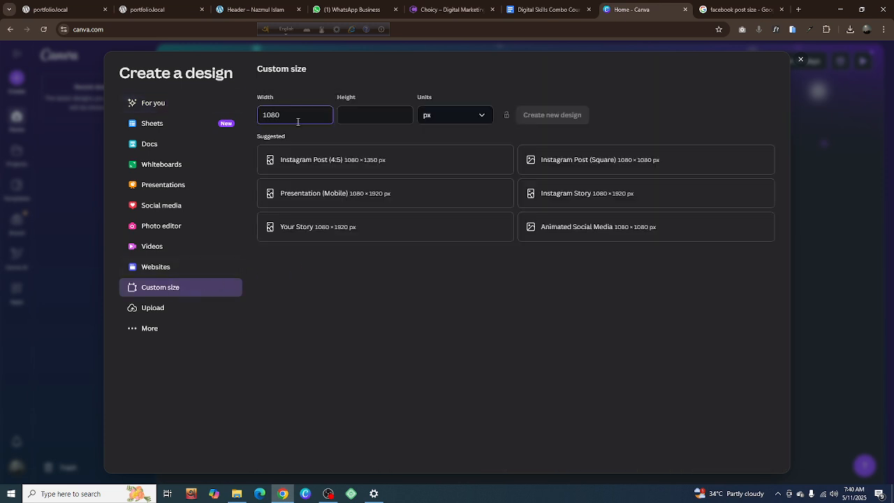
left_click(360, 117)
type("10")
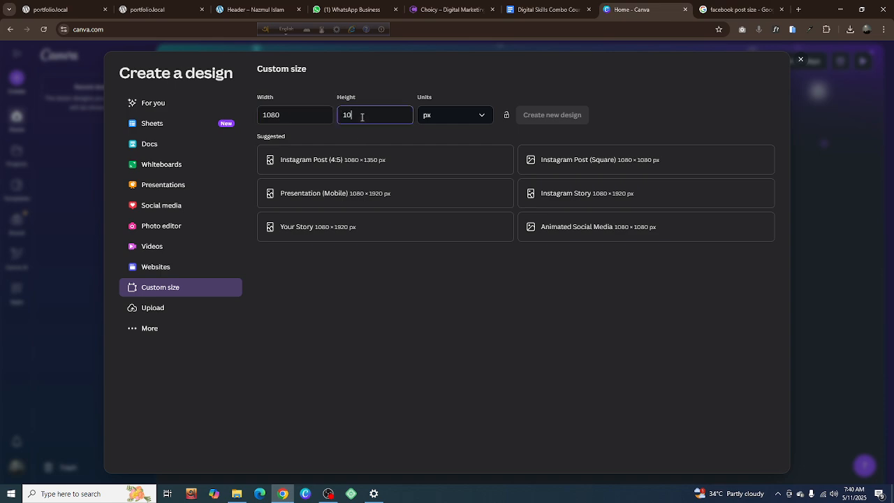
type("80")
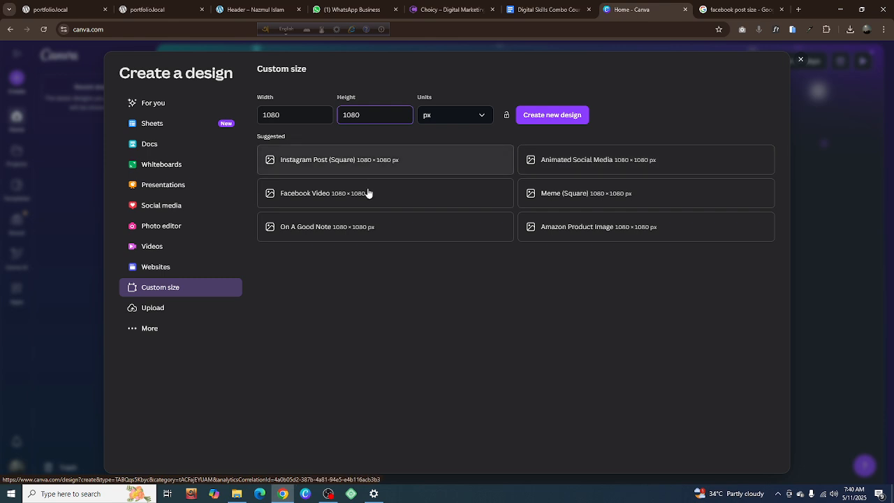
left_click(551, 115)
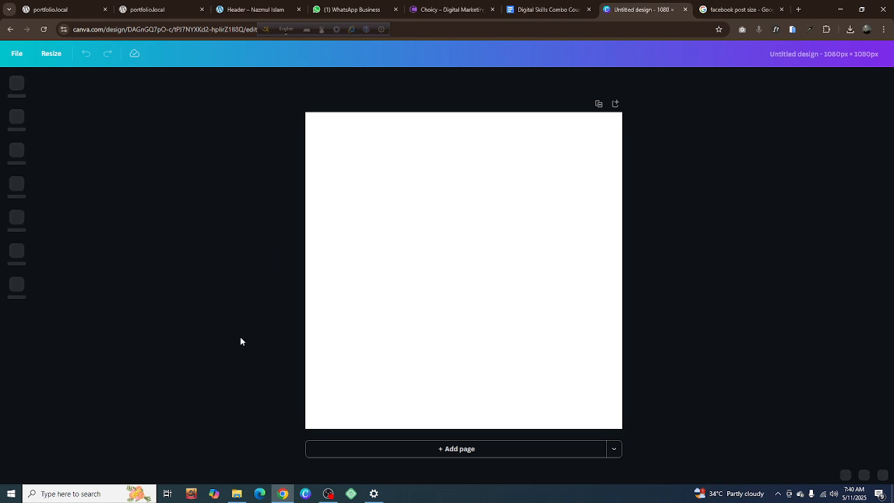
Switch to OBS, check the resolution values in its video settings, and minimize it without changing anything
left_click(342, 458)
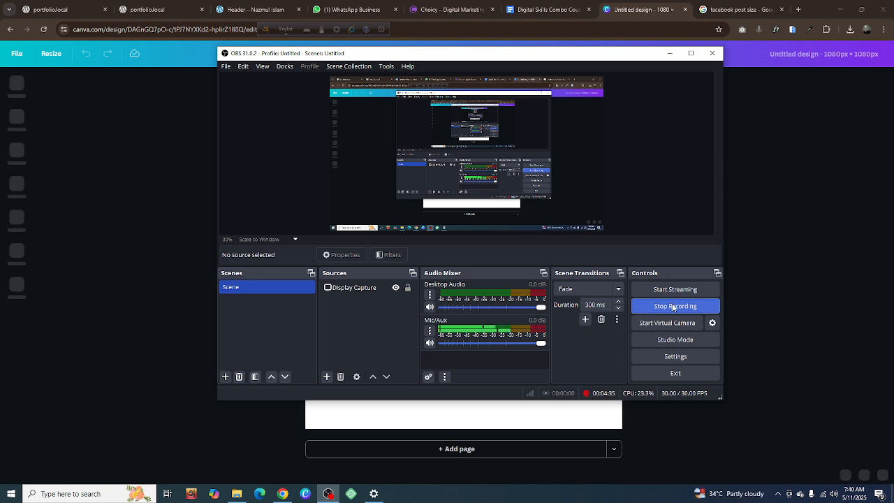
left_click(670, 359)
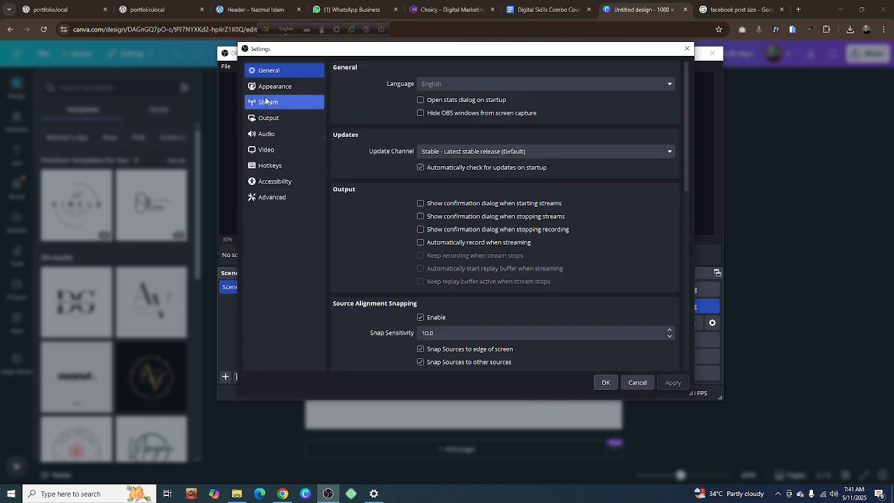
left_click(274, 152)
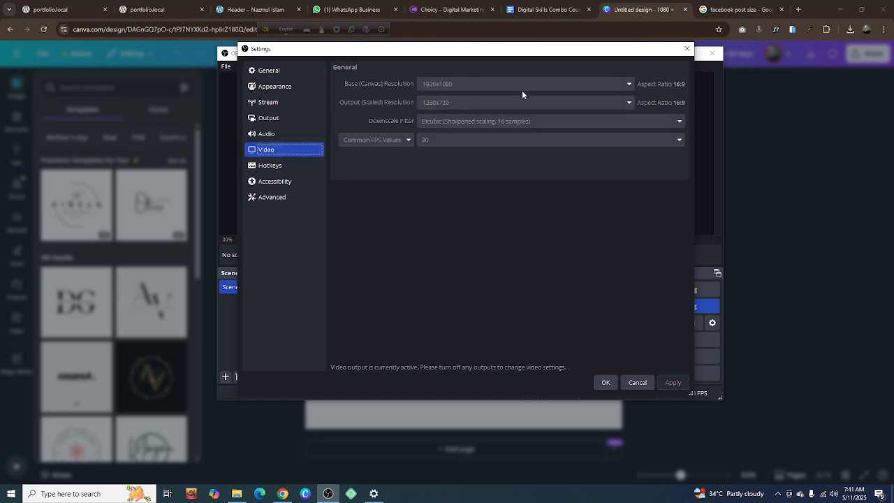
left_click(687, 48)
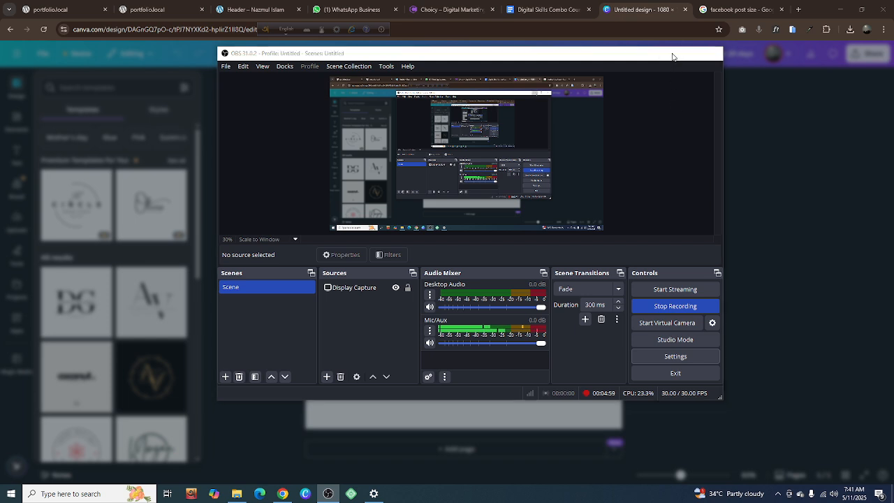
left_click(673, 56)
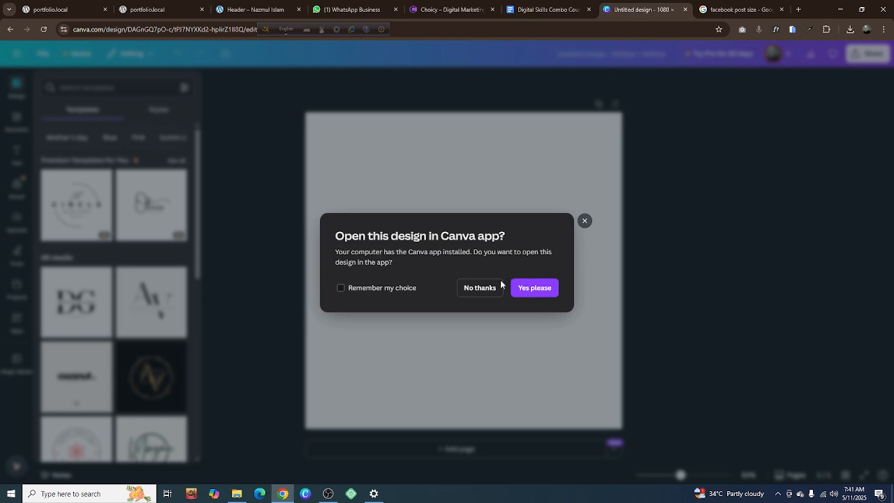
Decline opening the design in the Canva app and collapse the template suggestions beside the blank page
left_click(478, 292)
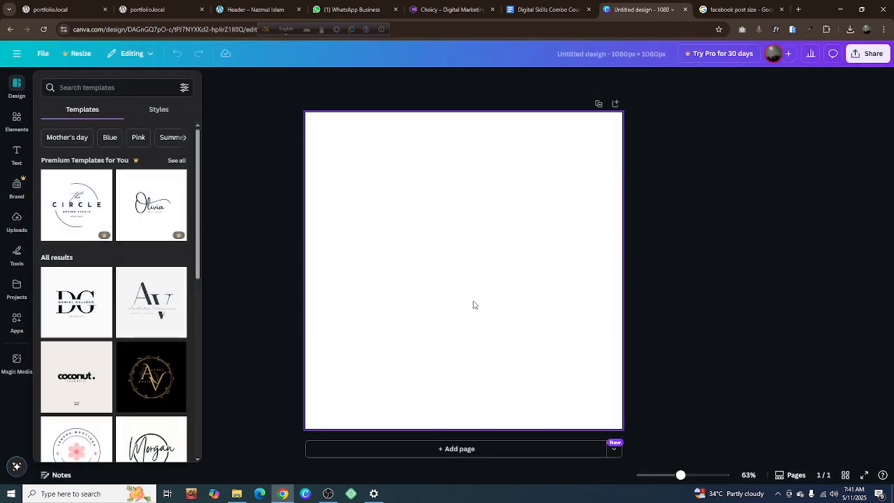
left_click(463, 279)
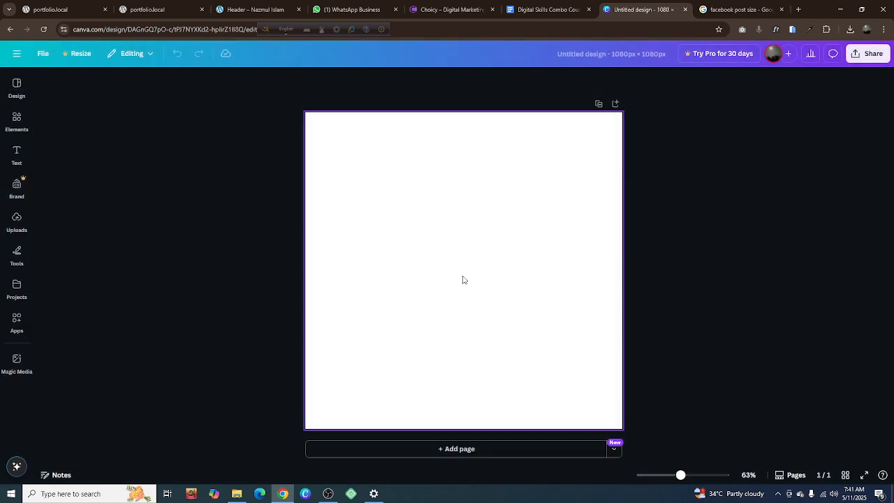
left_click(771, 273)
Search Google Images for "facebook post design" and open the preview of the blue Freepik Facebook post design
left_click(734, 10)
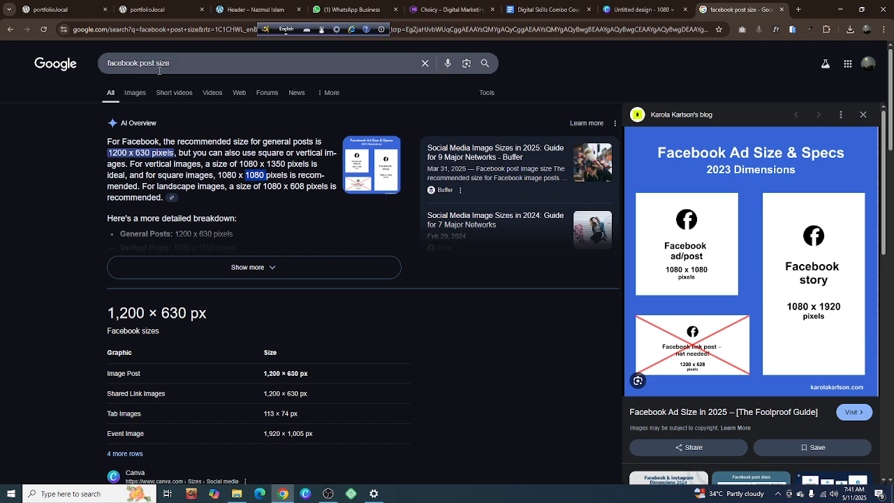
left_click_drag(156, 63, 224, 63)
key("BackSpace")
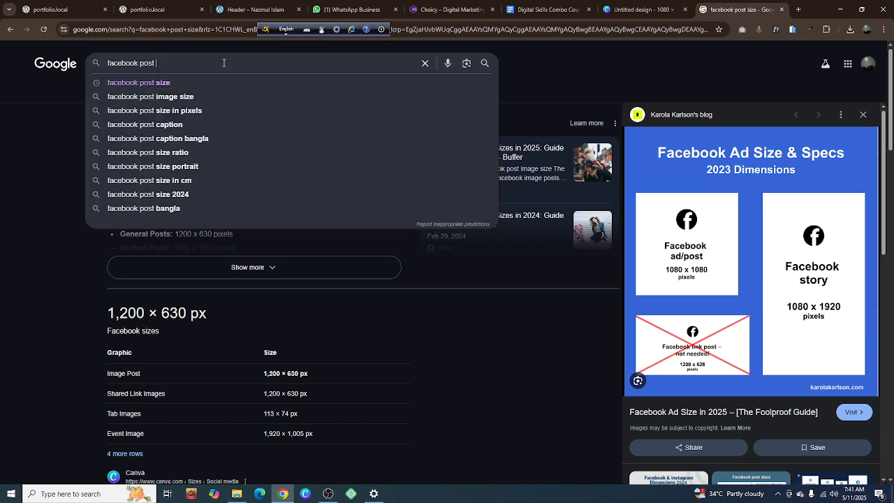
type("Des")
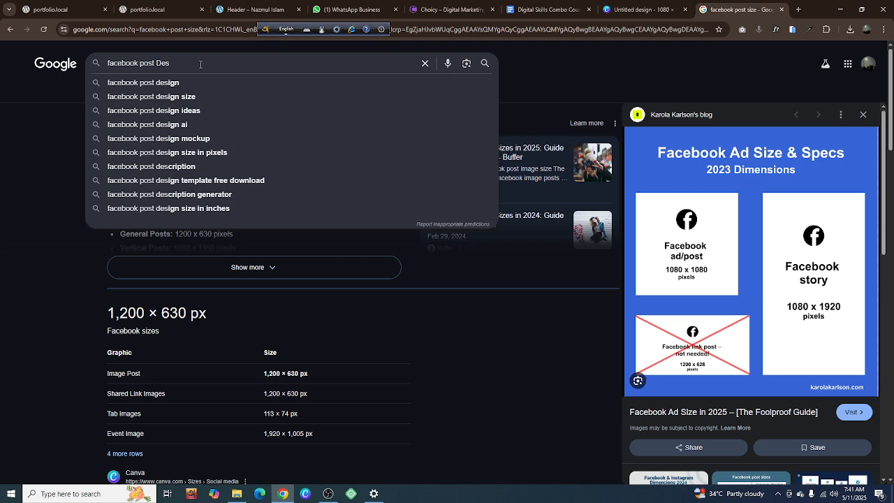
left_click(161, 87)
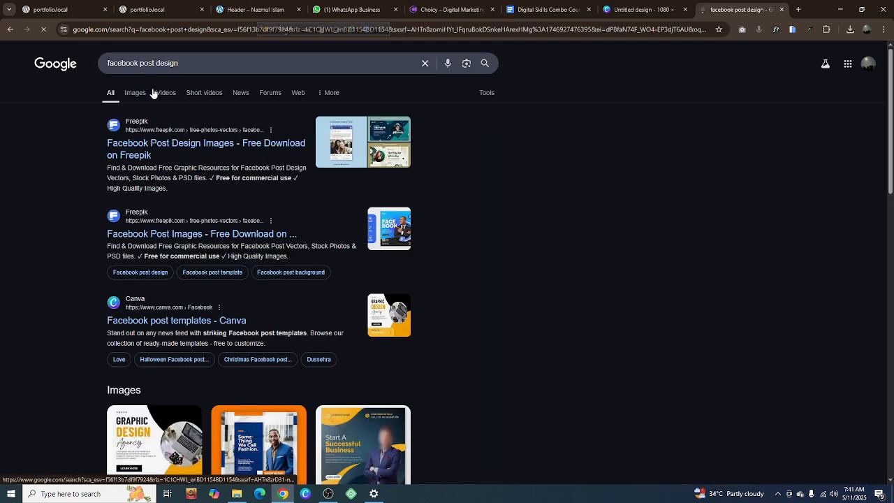
left_click(137, 93)
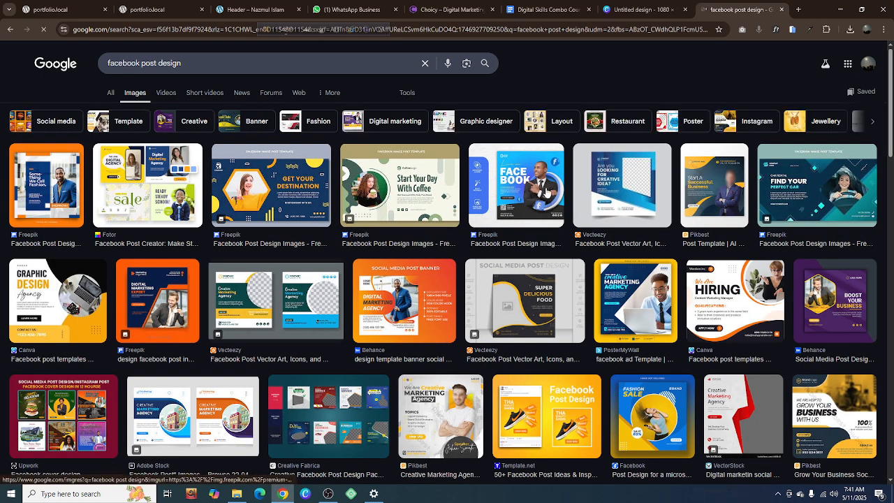
left_click(546, 190)
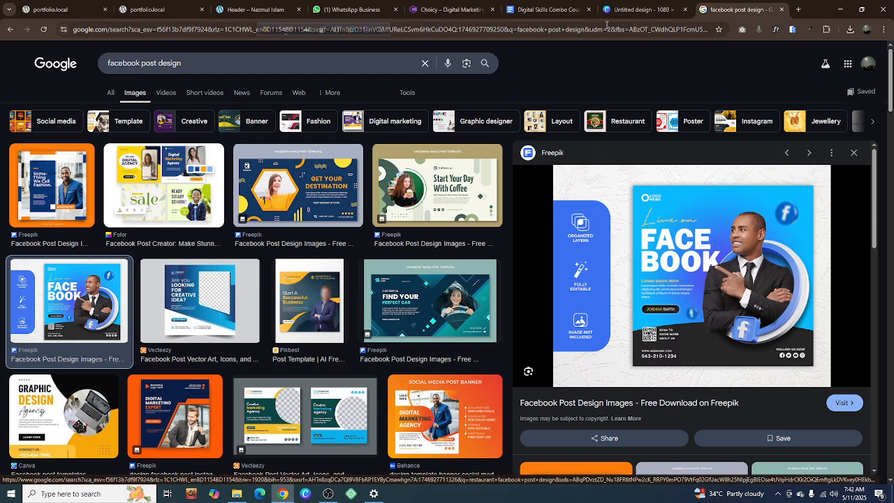
Return to the Canva design and rename it "Facebook Post | Pro Impact"
left_click(637, 9)
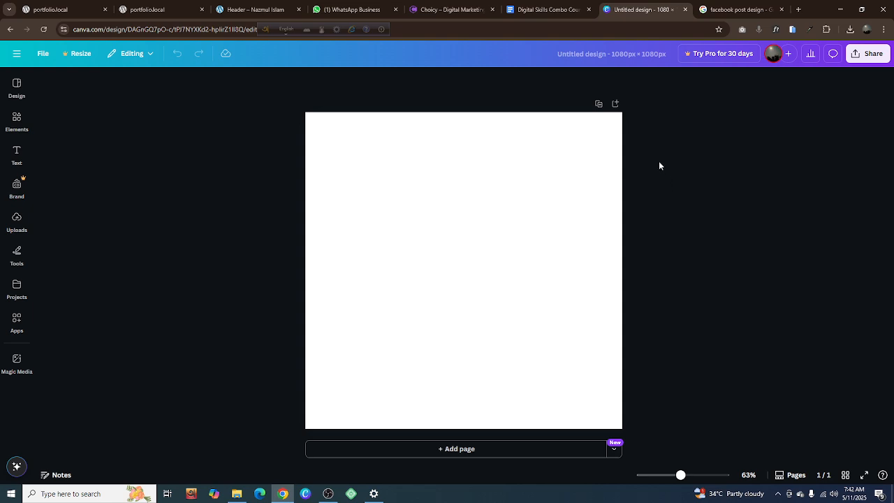
left_click(571, 56)
left_click(661, 127)
left_click(644, 54)
type("Faceb")
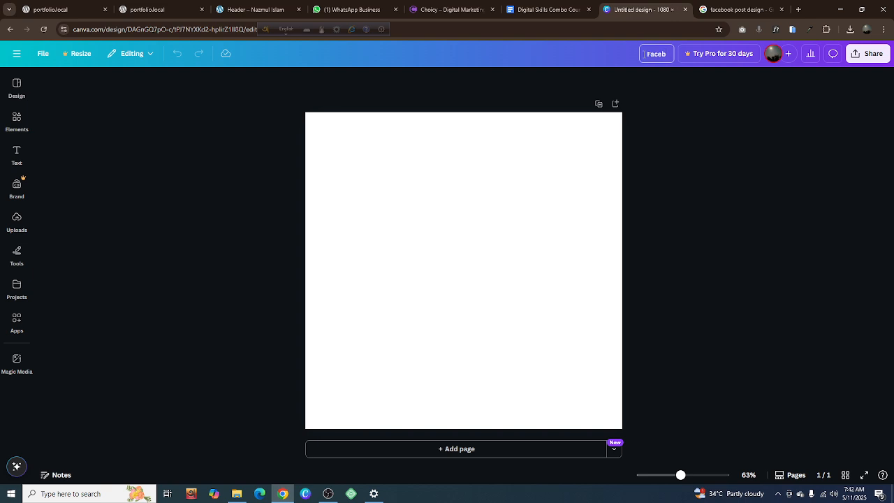
type("ook POst")
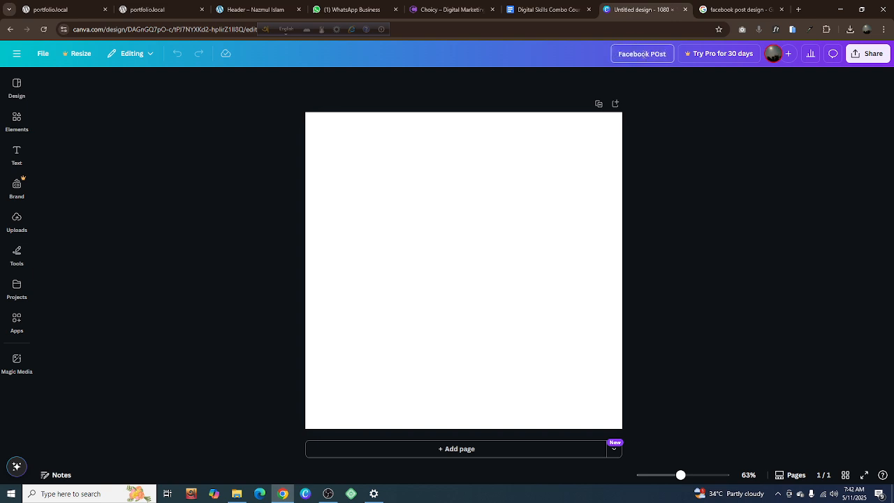
key("BackSpace")
key("BackSpace")
key("BackSpace")
type("ost")
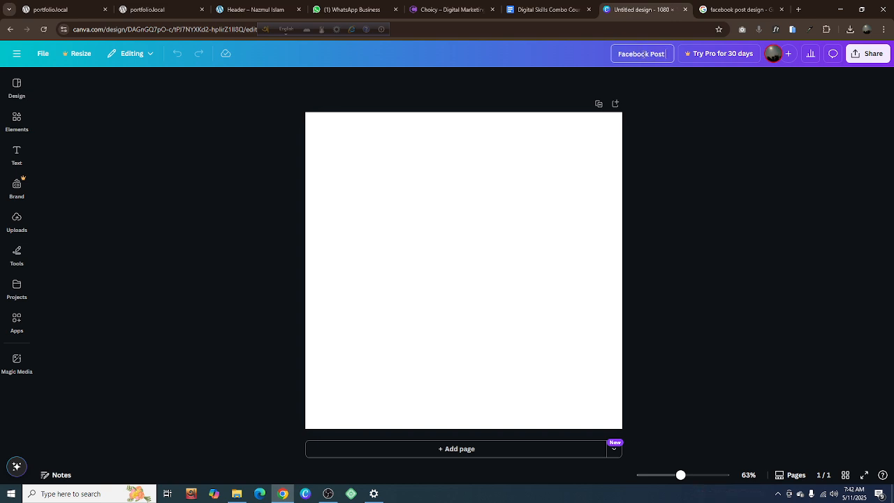
type(" Pro Impact")
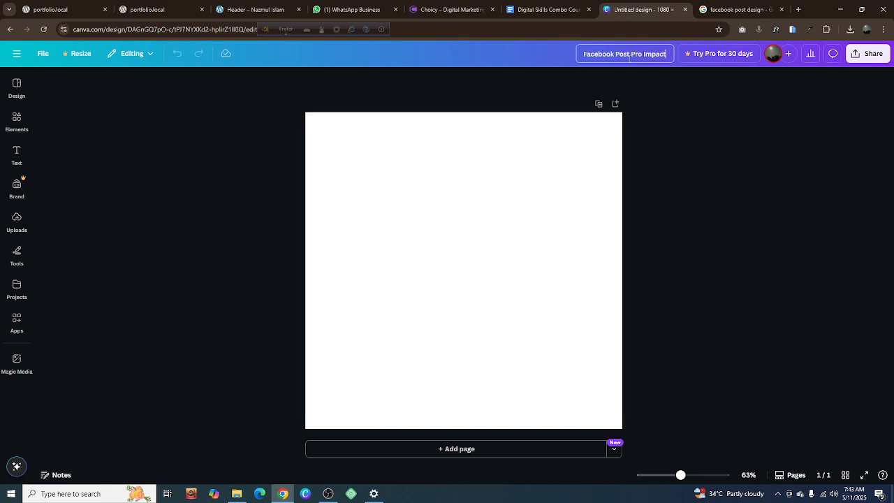
left_click(629, 57)
type("|")
left_click(695, 112)
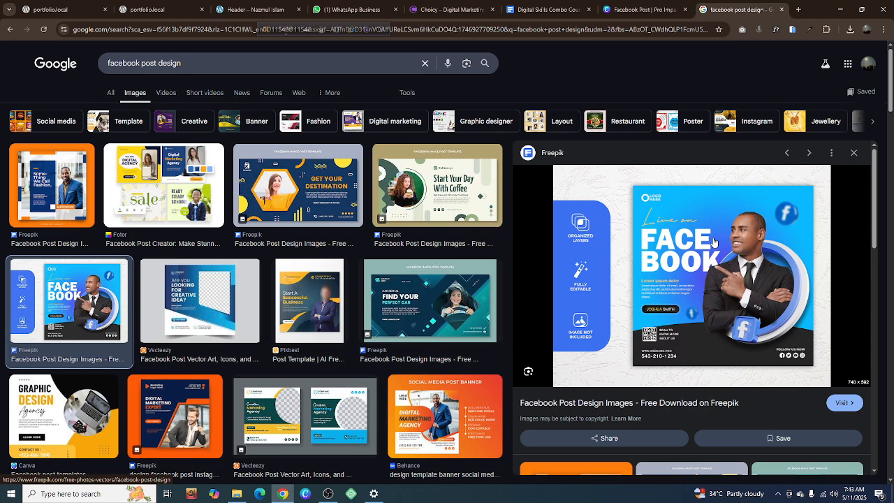
Switch to OBS to check the running recording, minimize it, and return to the Canva design
left_click(328, 494)
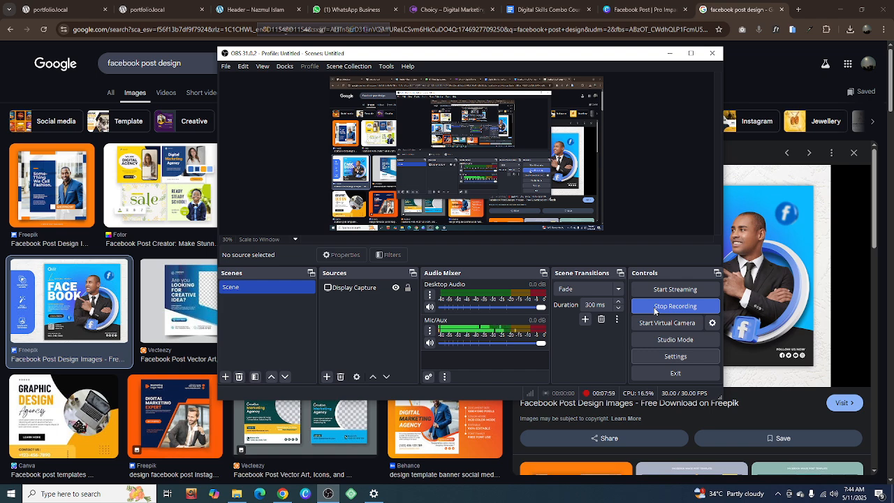
left_click(671, 55)
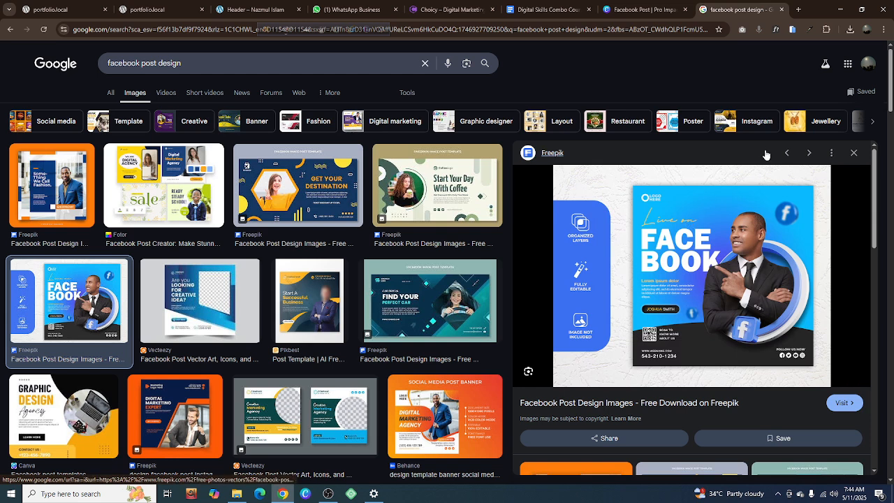
left_click(643, 10)
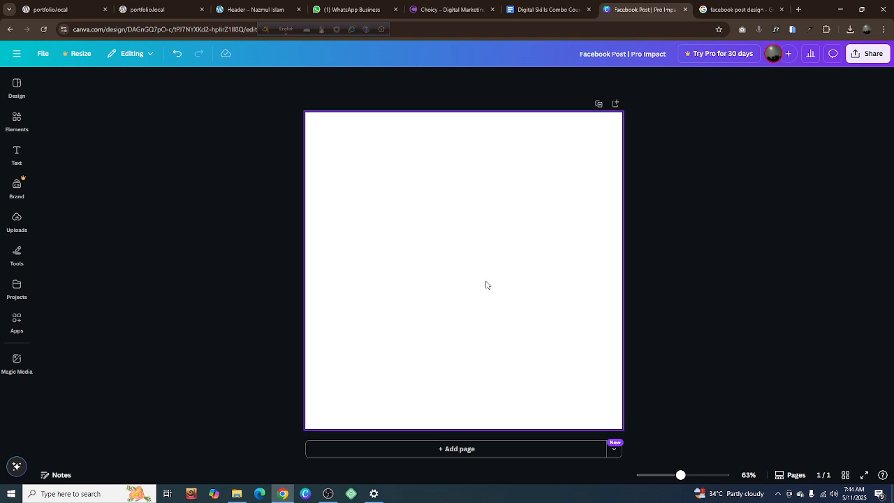
Search the design elements library for "Circle Shape"
left_click(16, 117)
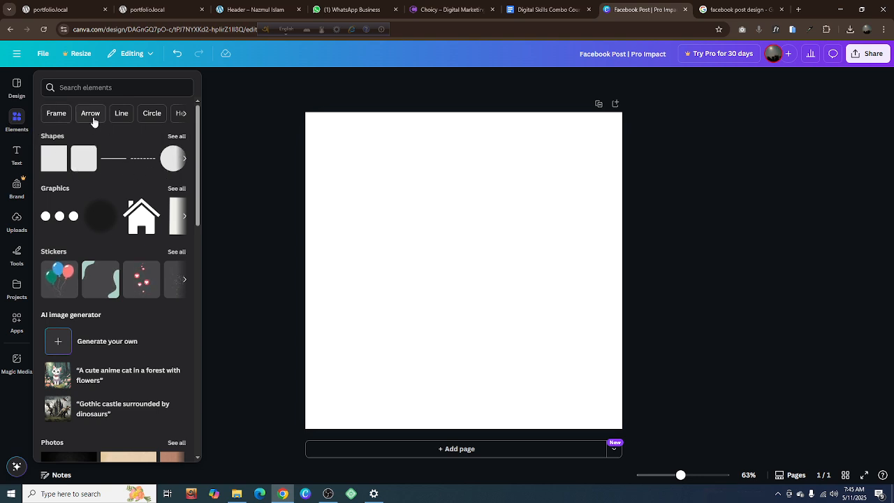
left_click(183, 115)
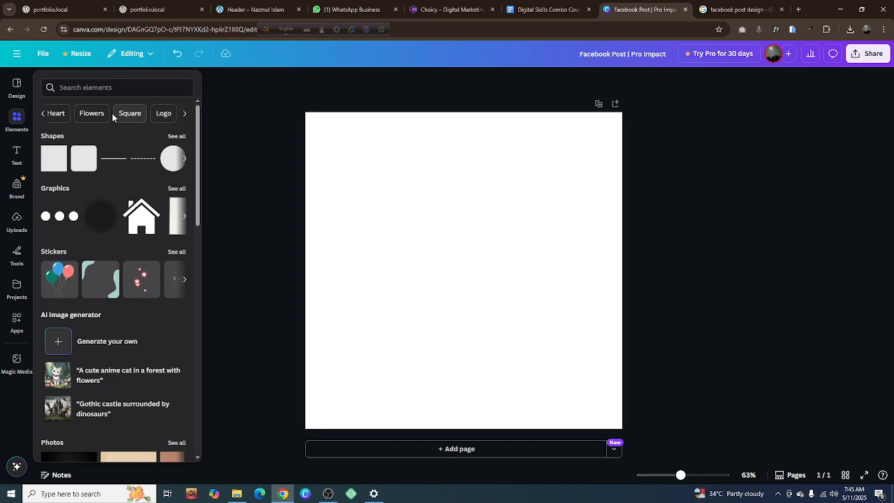
left_click(42, 115)
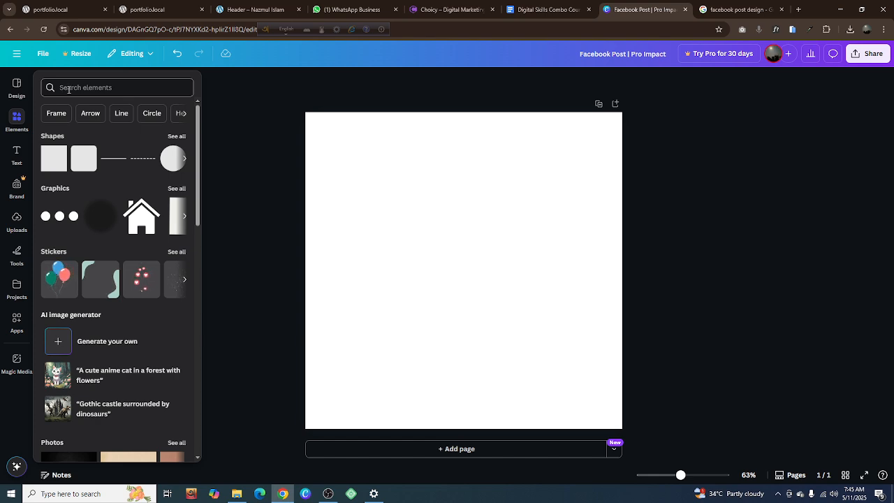
left_click(68, 89)
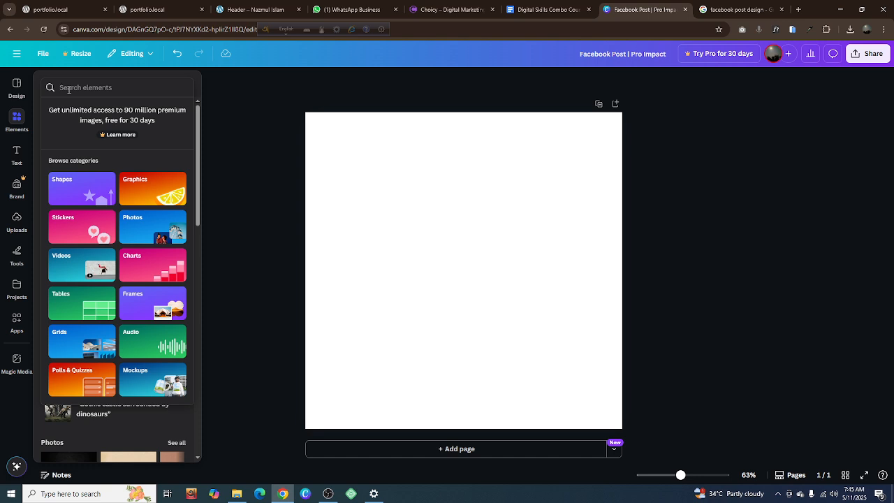
type("Circ")
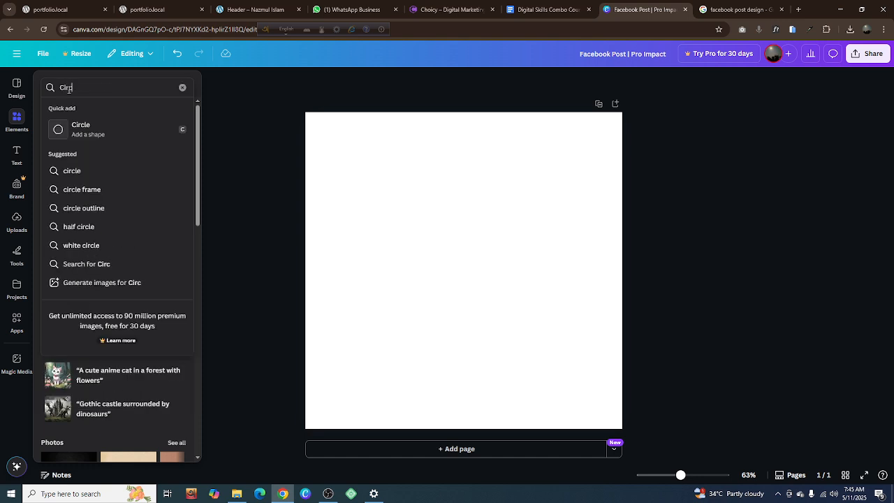
type("le")
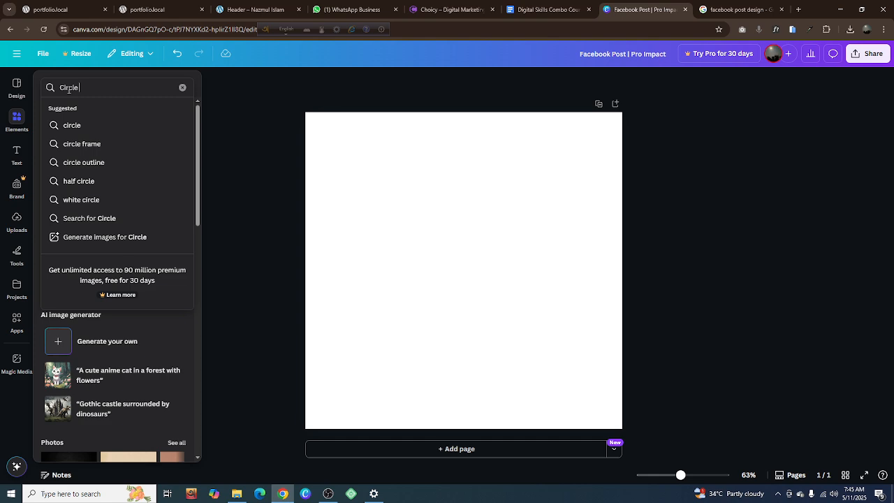
type(" Shape")
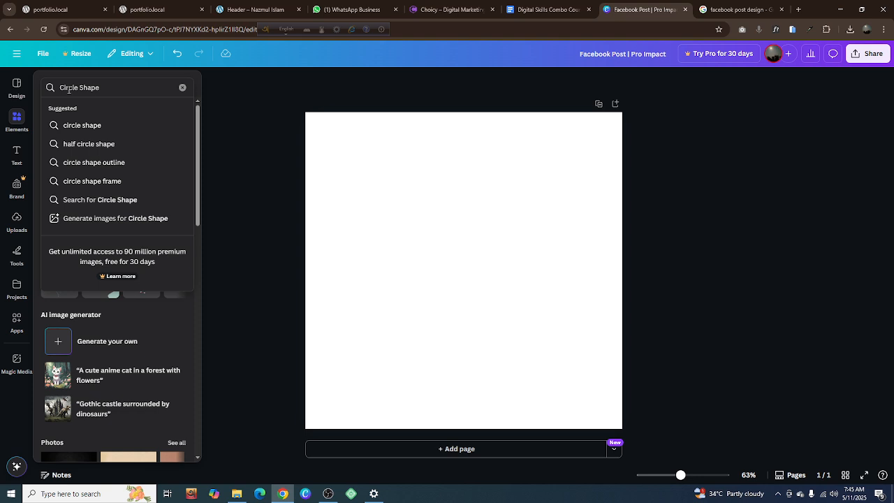
key("Return")
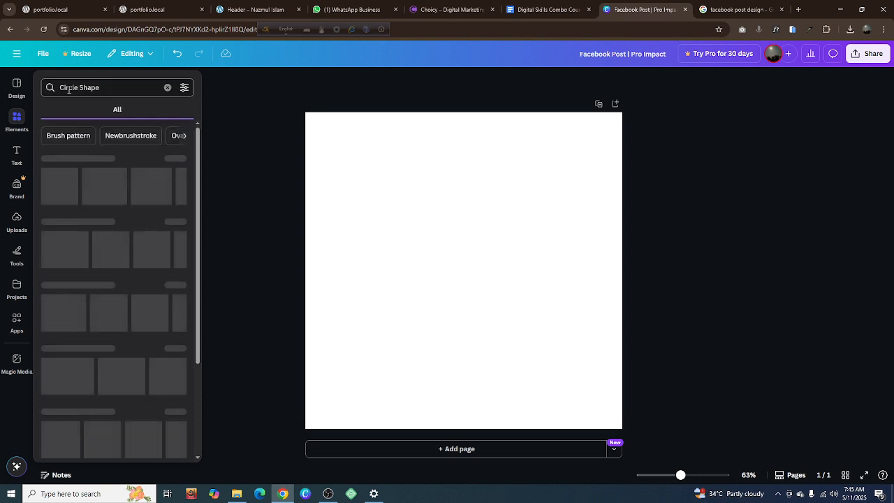
Narrow the Circle Shape results to shapes and add the plain circle to the page
left_click(17, 121)
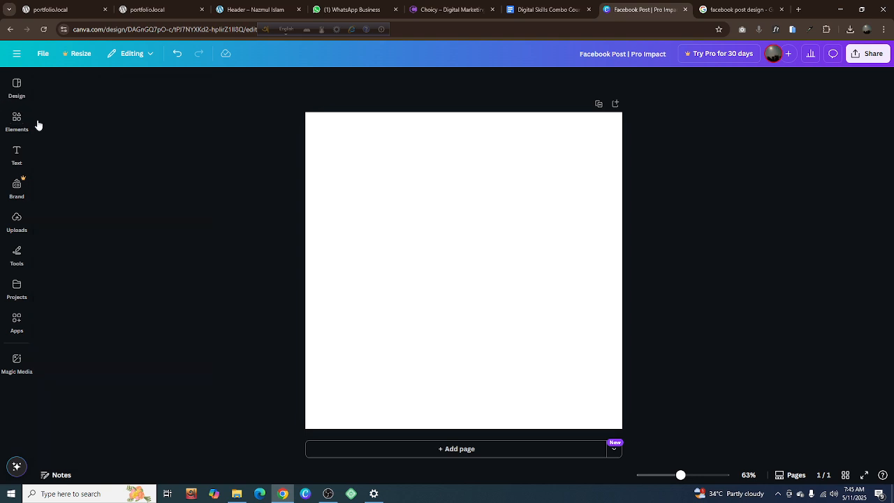
left_click(17, 119)
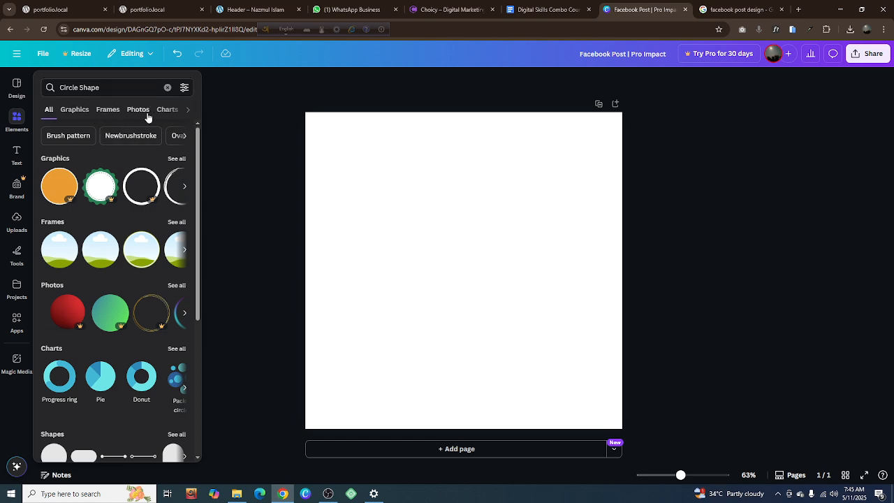
left_click(187, 111)
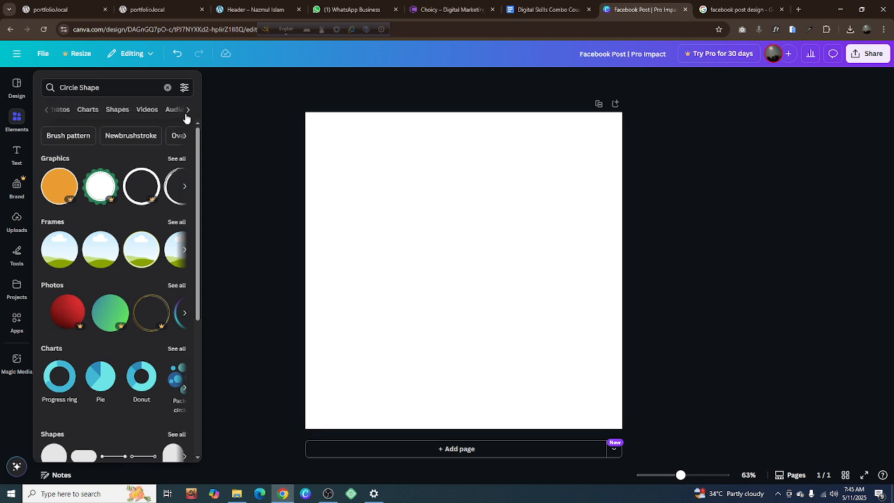
left_click(121, 112)
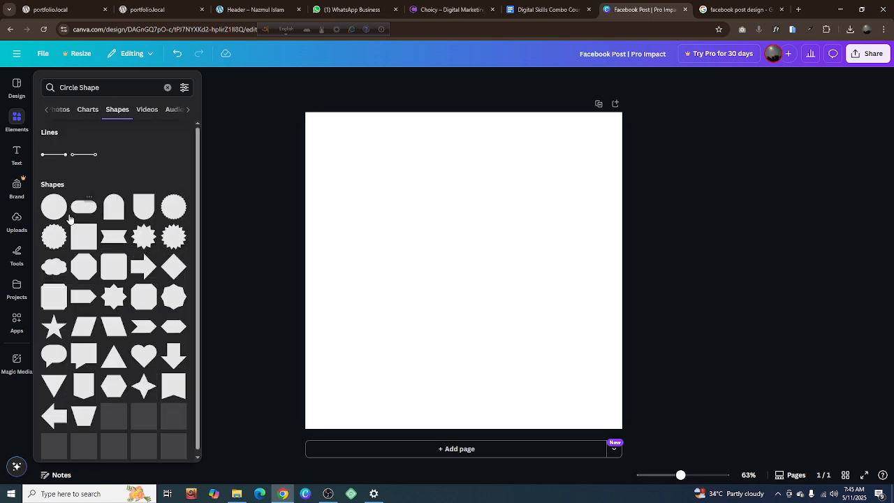
left_click(17, 220)
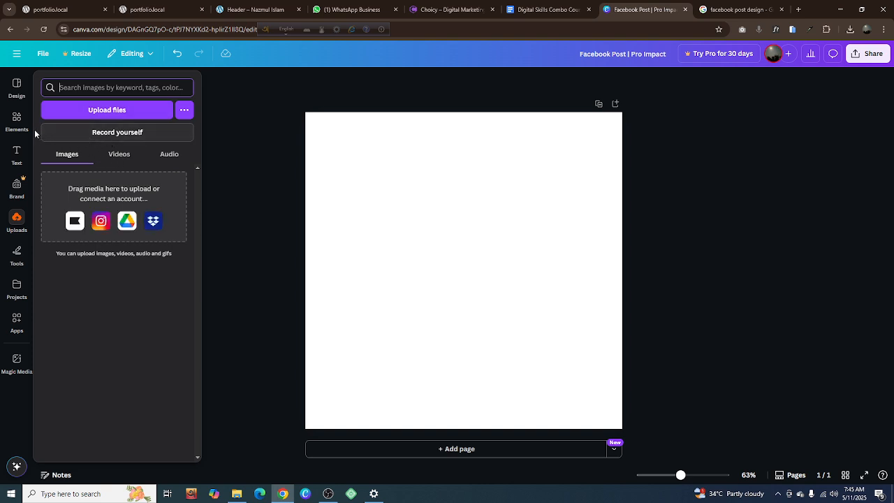
left_click(18, 120)
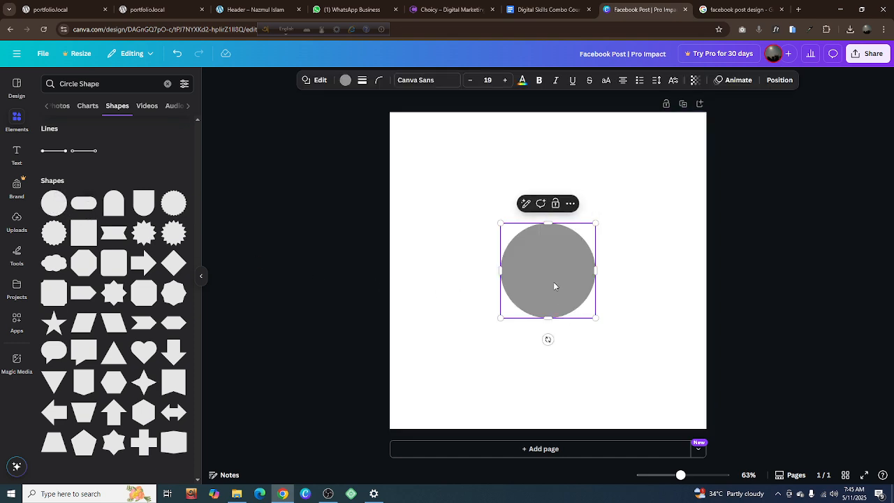
Move the circle to the page's lower edge and enlarge it to about the width of the page
left_click_drag(554, 286, 441, 432)
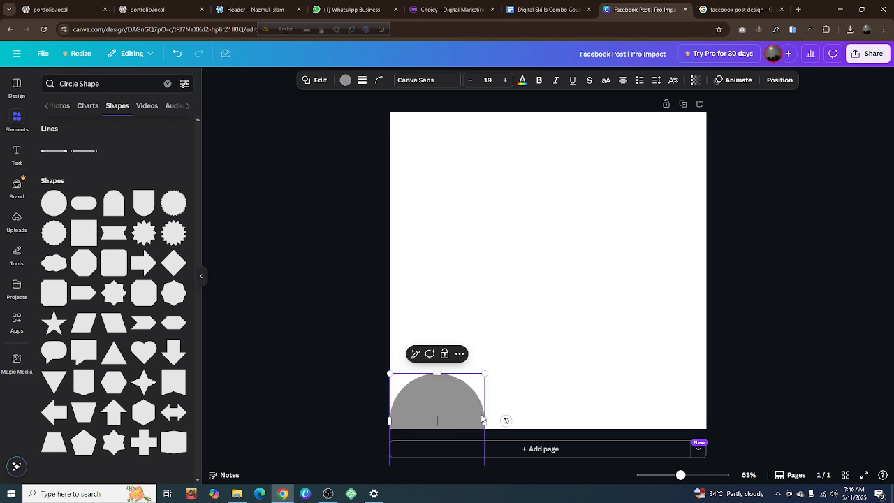
left_click(634, 314)
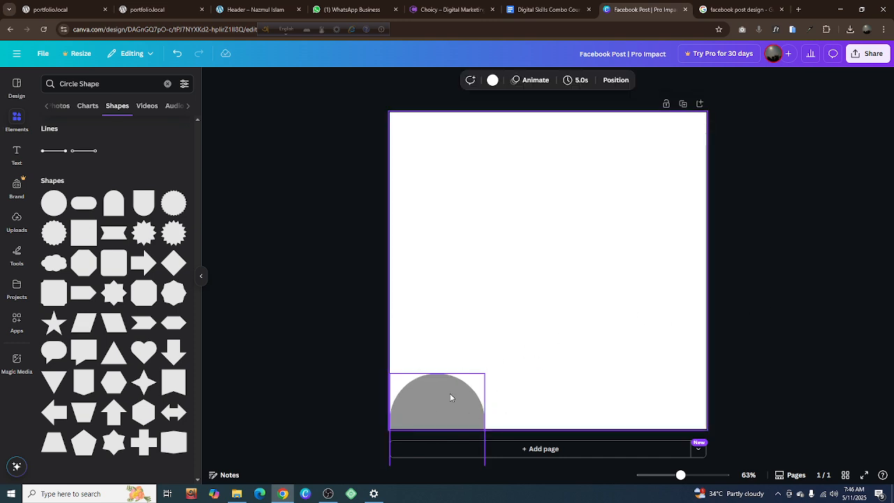
left_click(450, 398)
left_click_drag(485, 373, 771, 215)
left_click_drag(550, 226, 557, 266)
Check the reference design, enlarge the circle well beyond the page width, and center it so only its upper arc covers the page's lower part
left_click(734, 9)
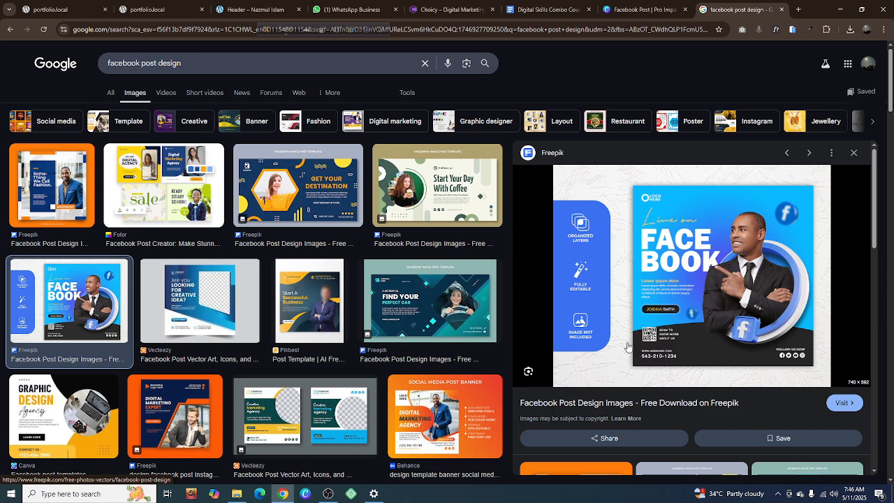
left_click(628, 10)
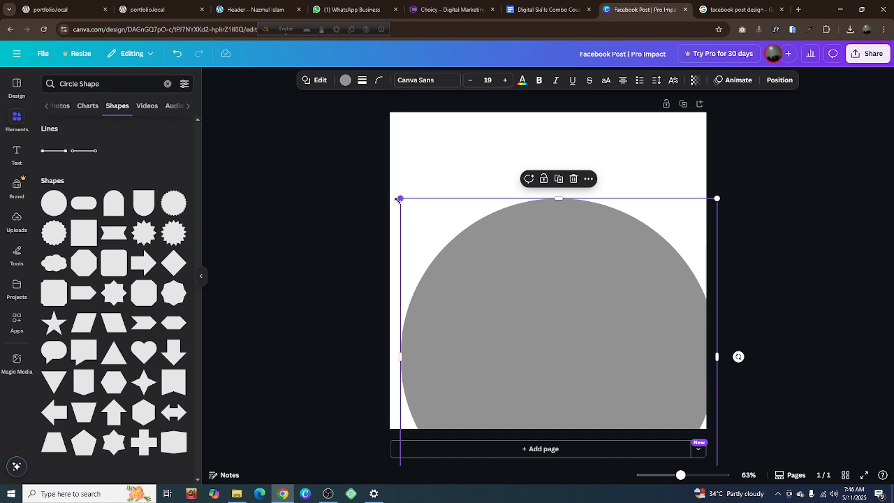
left_click_drag(400, 199, 97, 65)
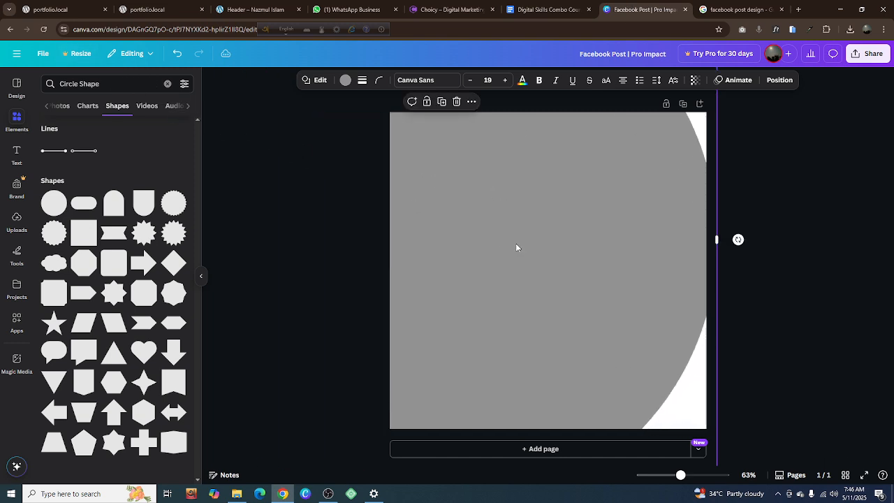
left_click_drag(517, 247, 587, 418)
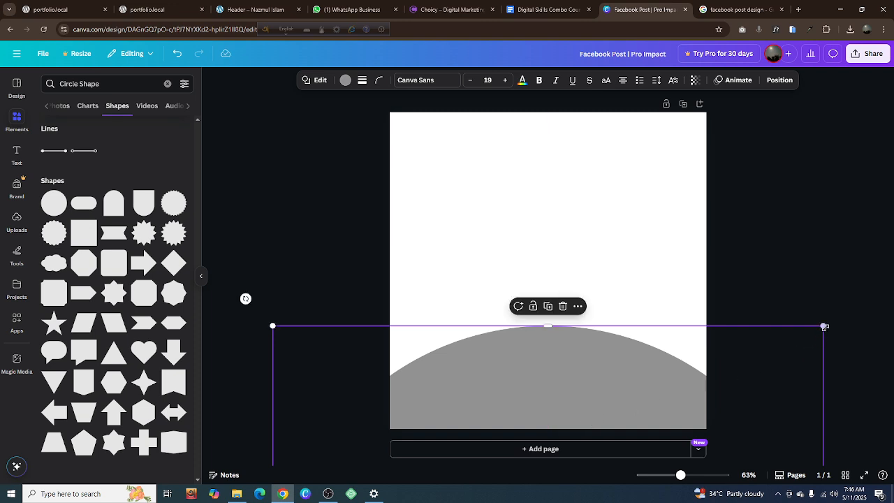
Enlarge the circle further and recenter it so a flatter upper arc spans the page's lower part, peaking about 70% down the page
left_click_drag(825, 326, 873, 231)
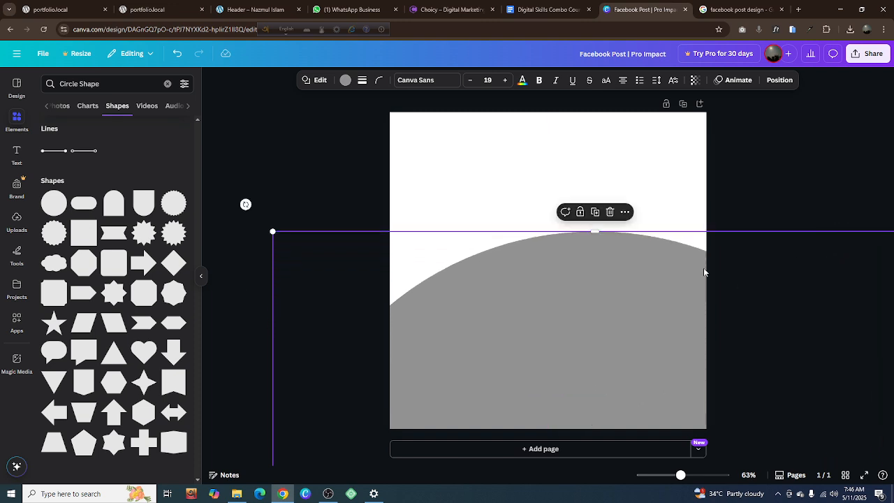
left_click_drag(620, 301, 578, 344)
left_click_drag(570, 347, 574, 374)
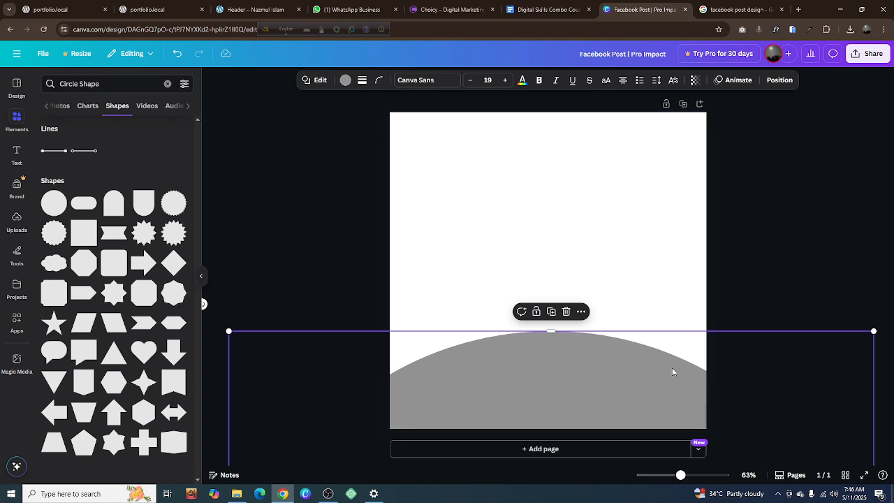
left_click_drag(673, 372, 230, 184)
left_click_drag(430, 149, 810, 3)
left_click_drag(569, 214, 728, 475)
left_click_drag(568, 290, 837, 495)
left_click_drag(676, 404, 552, 382)
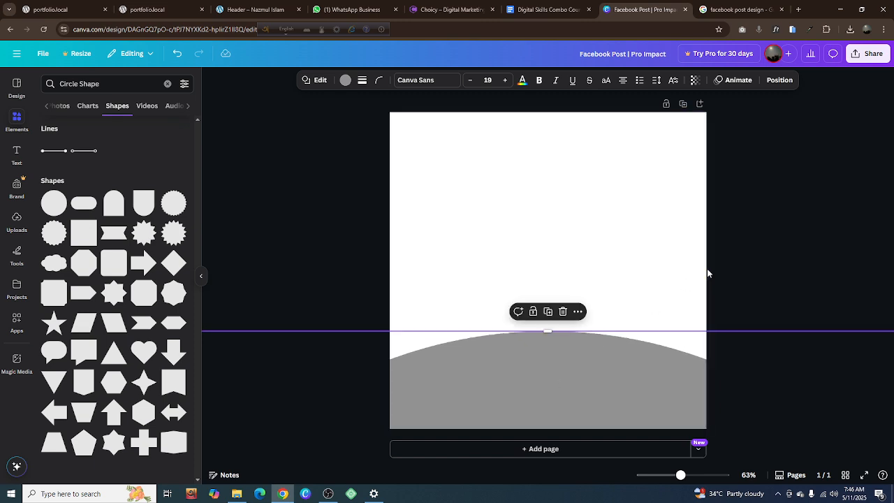
Compare the arc with the reference Facebook post design and move the circle slightly lower on the page
left_click(748, 270)
left_click(730, 10)
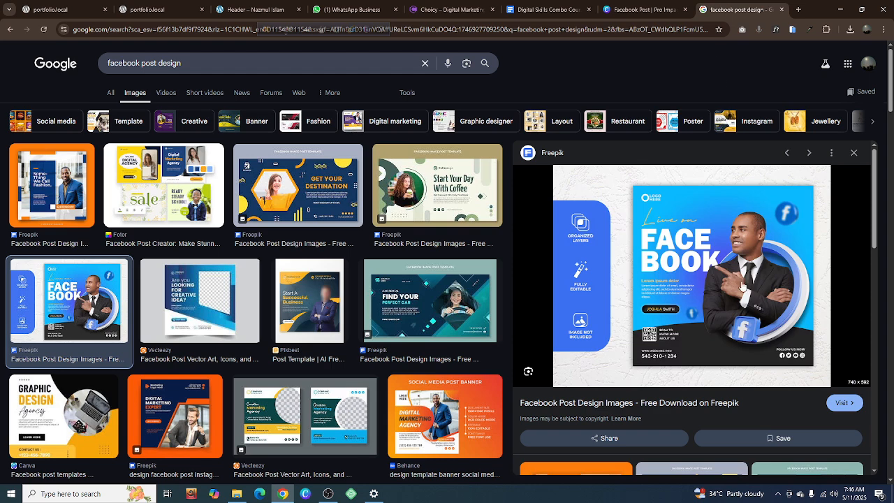
left_click(629, 10)
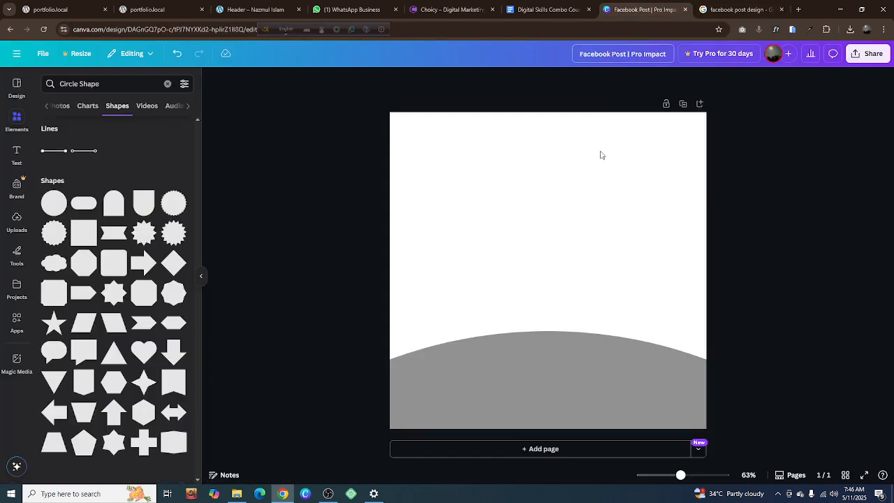
left_click(558, 351)
left_click(619, 288)
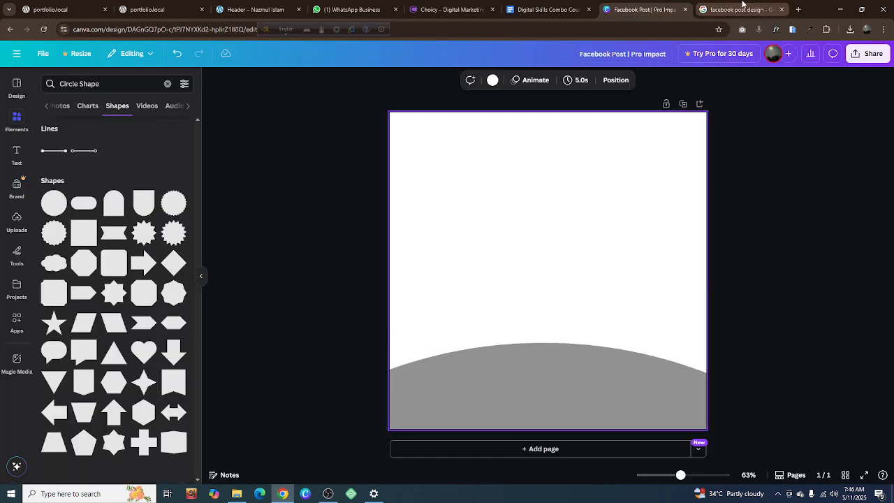
Search the web in a new browser tab for "Color picker eyedropper google extension" and open the Eye Dropper page in the Chrome Web Store
left_click(741, 10)
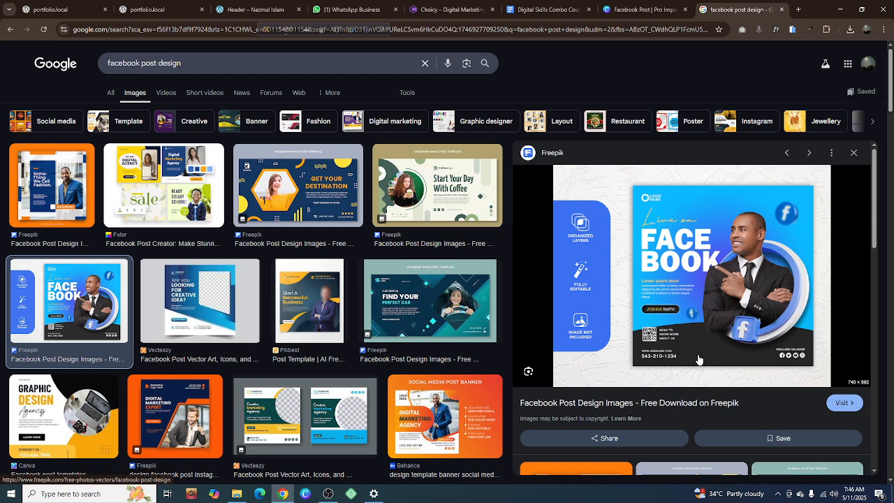
left_click(799, 10)
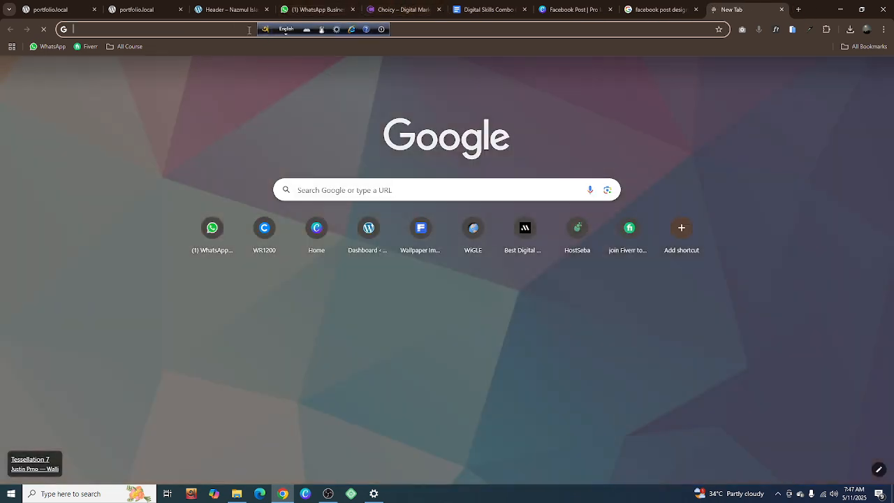
left_click(235, 29)
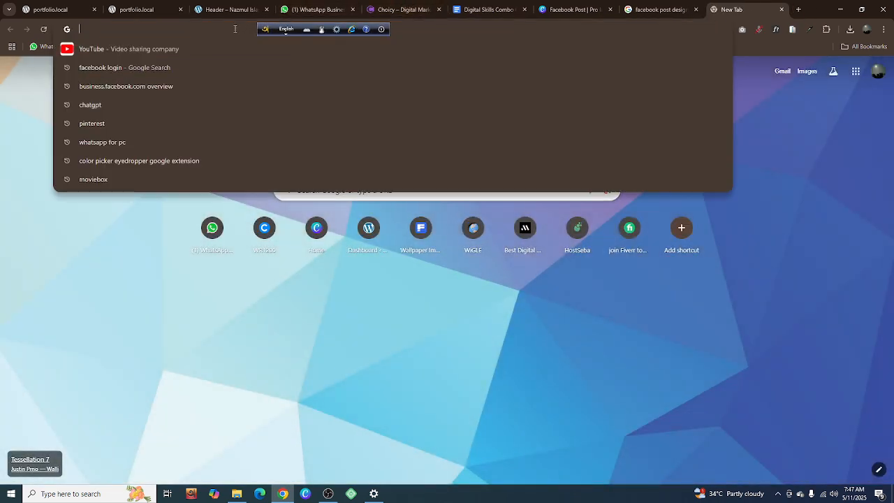
type("Color")
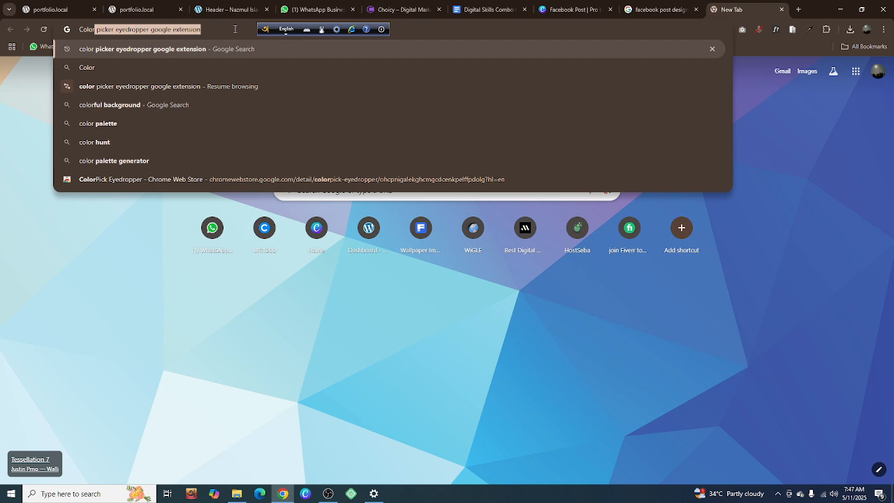
left_click(150, 31)
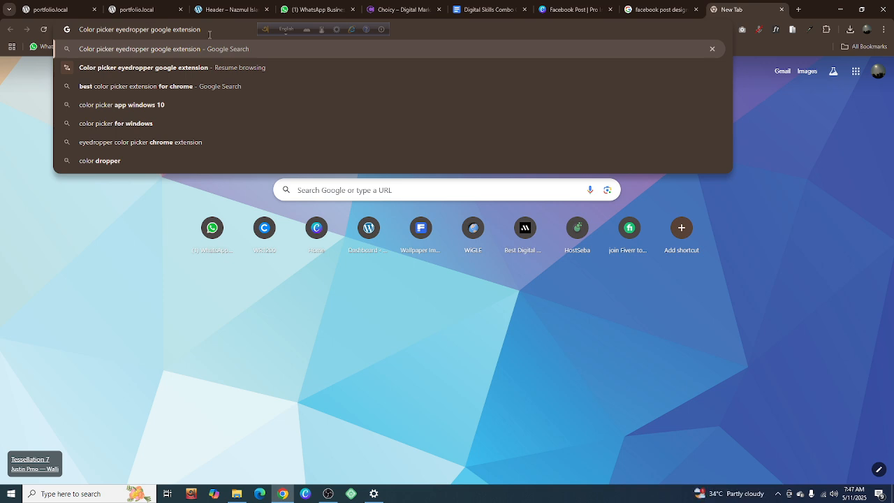
key("Return")
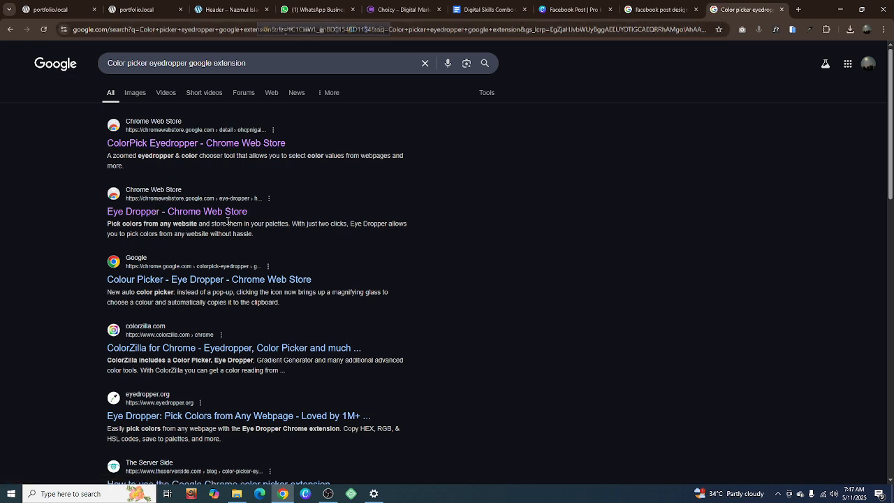
left_click(159, 214)
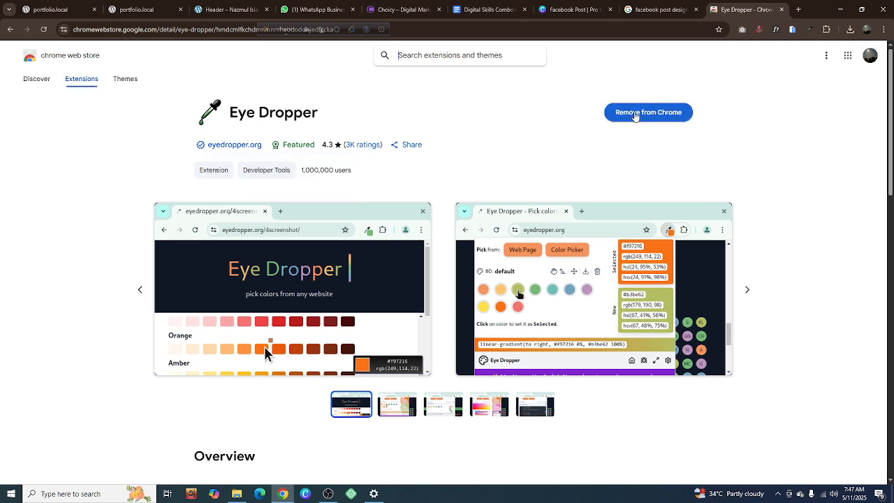
Remove the Eye Dropper extension from Chrome and close the uninstall page that opens
left_click(635, 114)
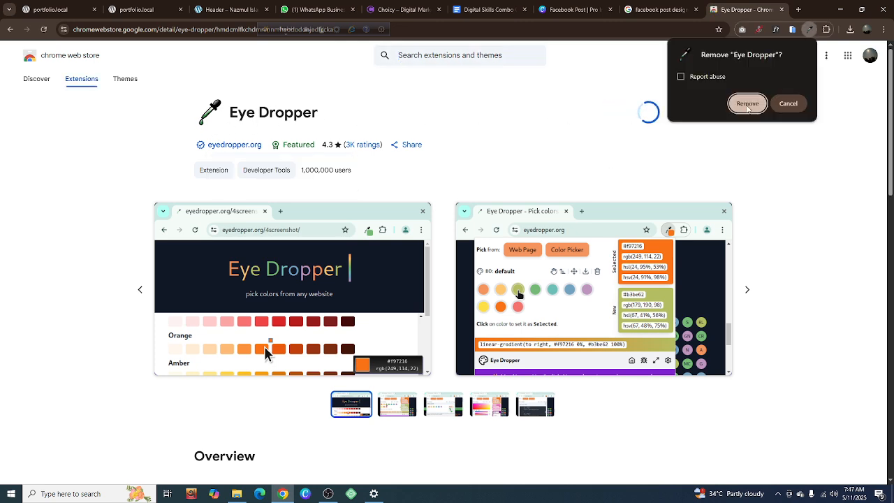
left_click(747, 104)
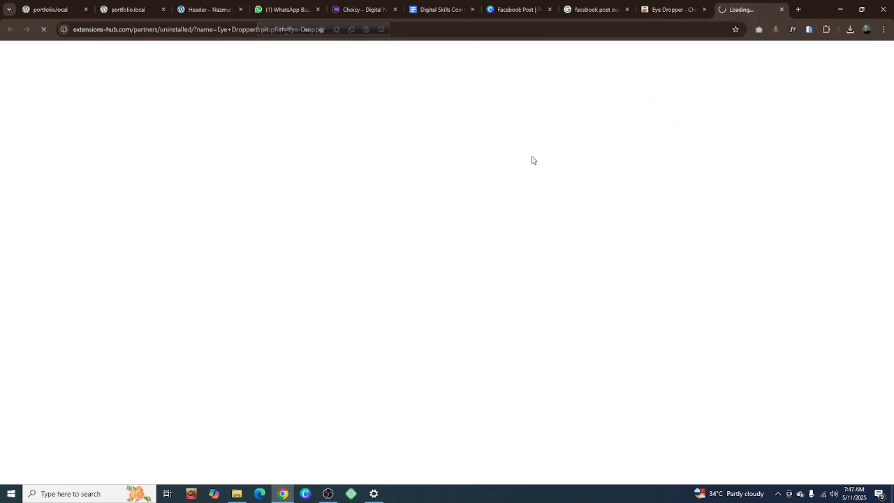
left_click(781, 9)
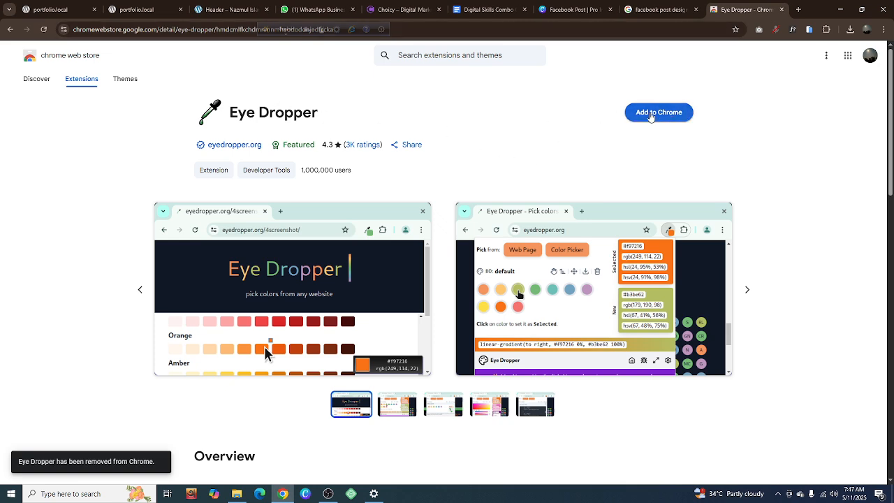
Add the Eye Dropper extension back to Chrome and close its installation page
left_click(650, 114)
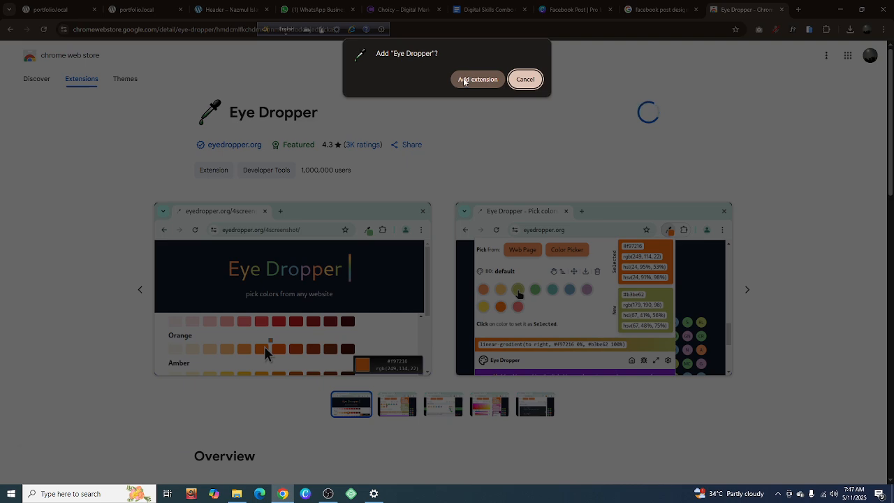
left_click(464, 80)
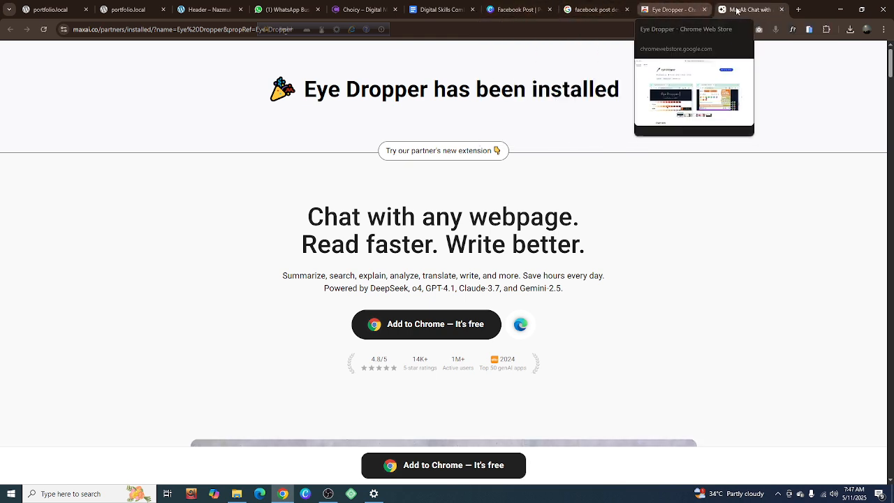
left_click(780, 10)
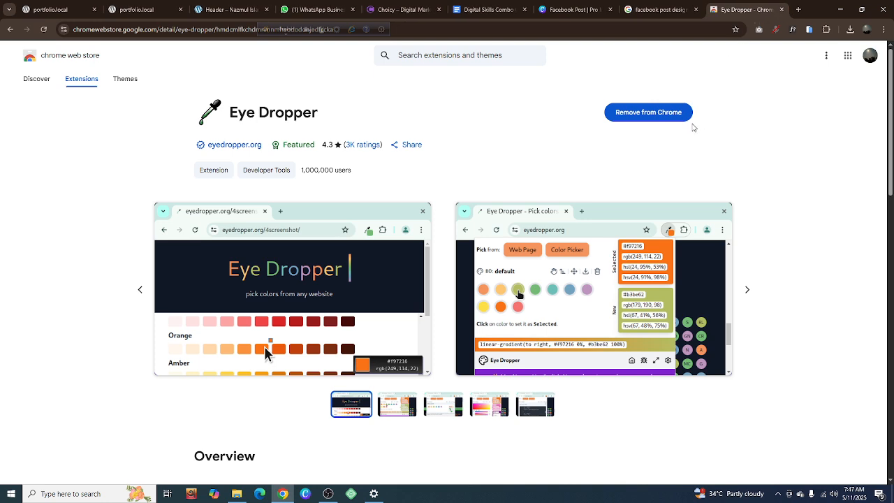
Uninstall the Eye Dropper extension again and close both its uninstall page and its Chrome Web Store page
left_click(652, 116)
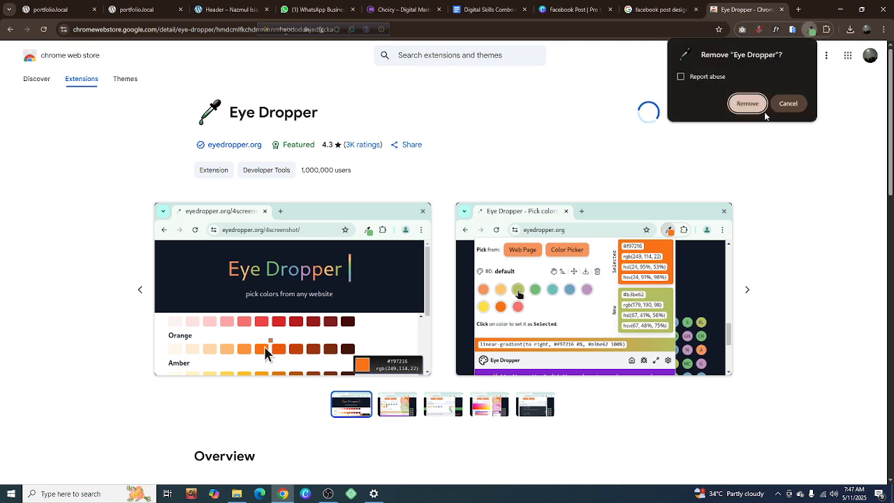
left_click(746, 105)
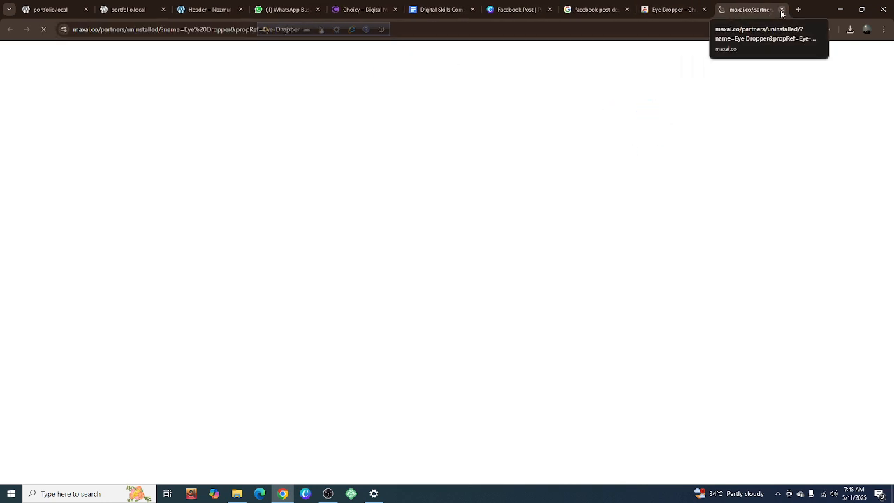
left_click(781, 10)
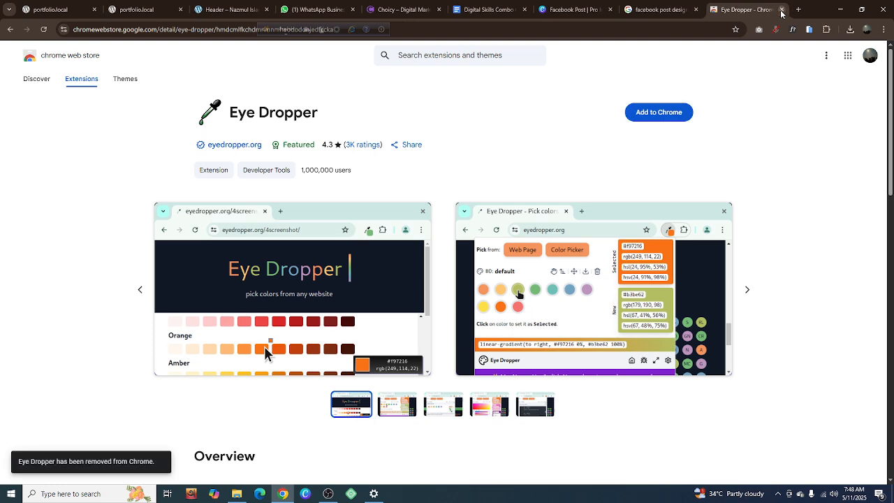
left_click(781, 10)
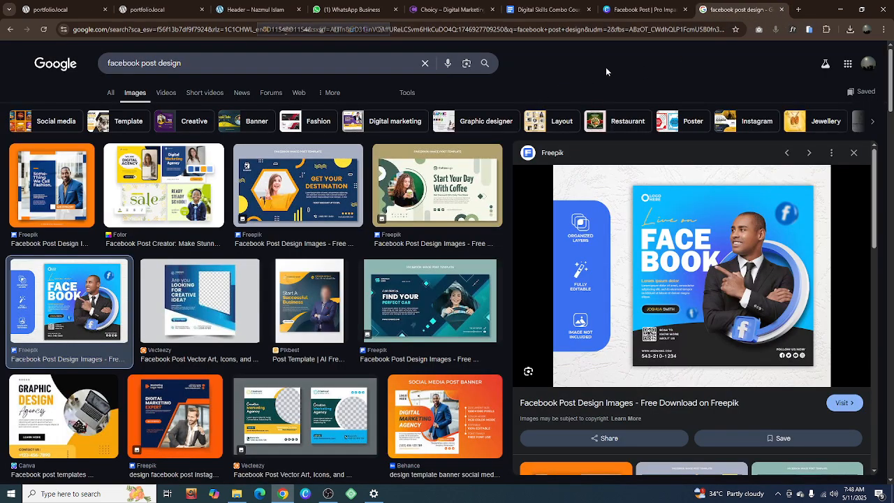
Search again for "Color picker eyedropper google extension" in a new tab and open the ColorPick Eyedropper store page
left_click(799, 9)
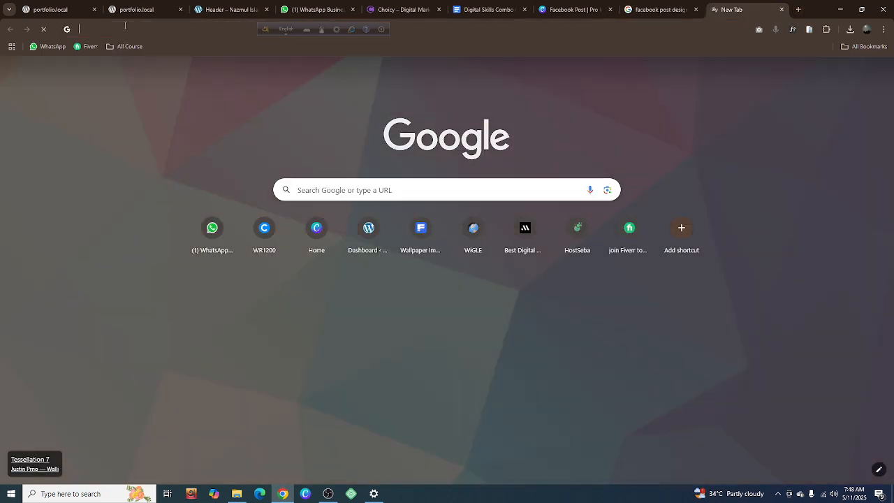
left_click(122, 38)
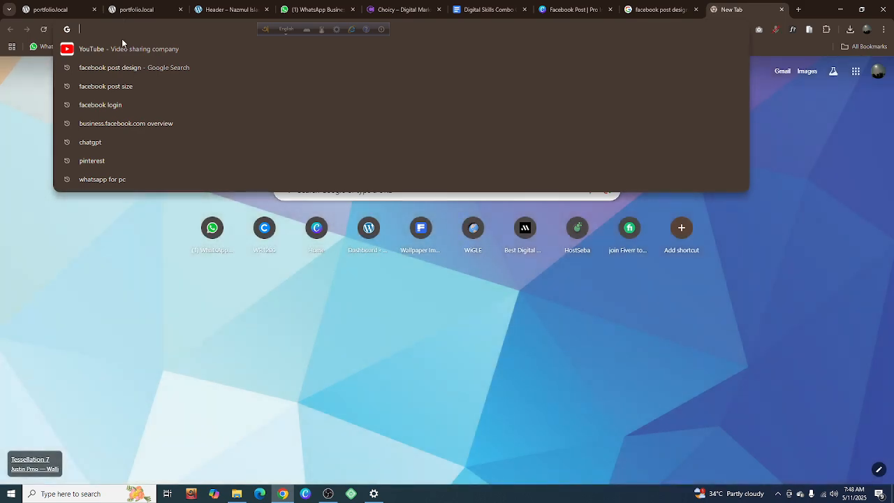
type("color")
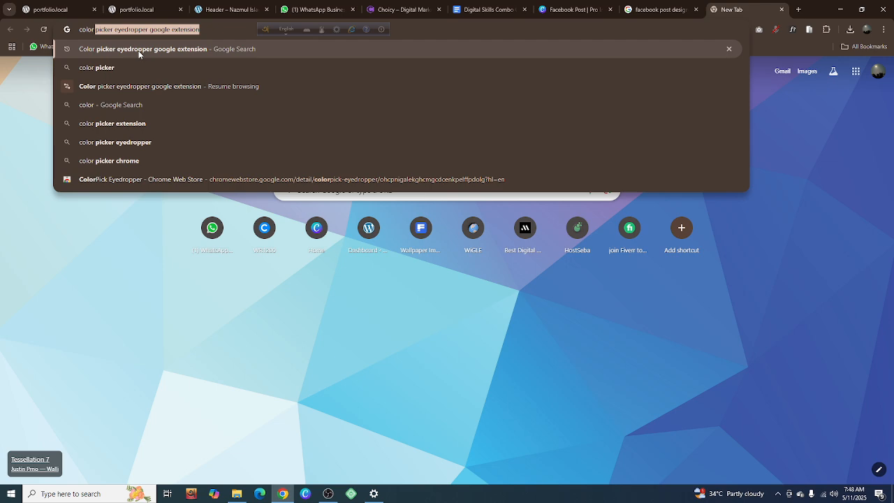
left_click(134, 50)
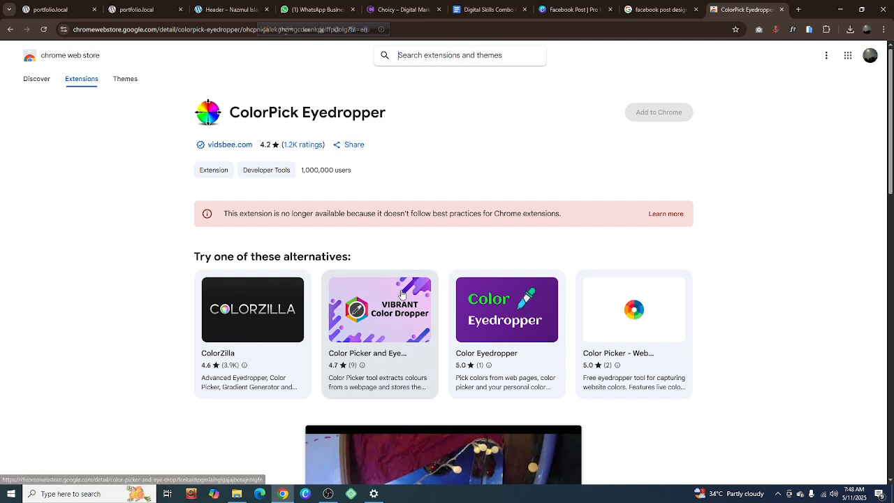
Try to add ColorPick Eyedropper to Chrome, reload its store page, and review the suggested alternative extensions
left_click(642, 116)
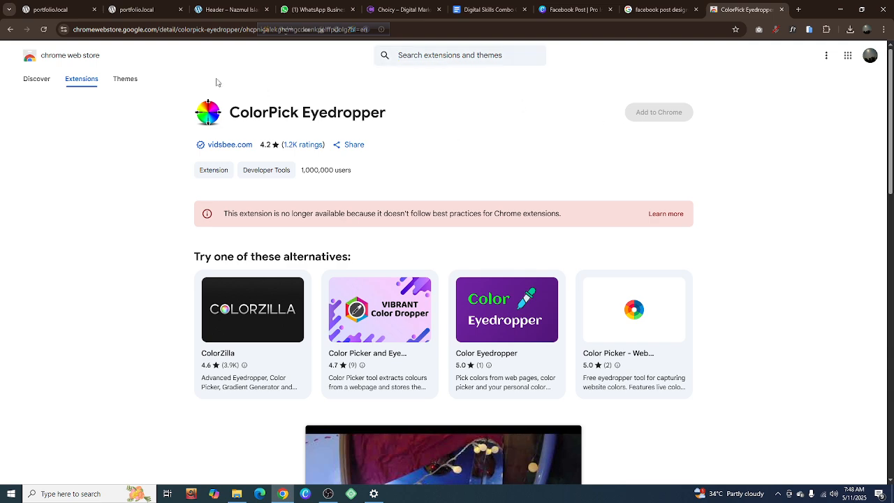
left_click(43, 30)
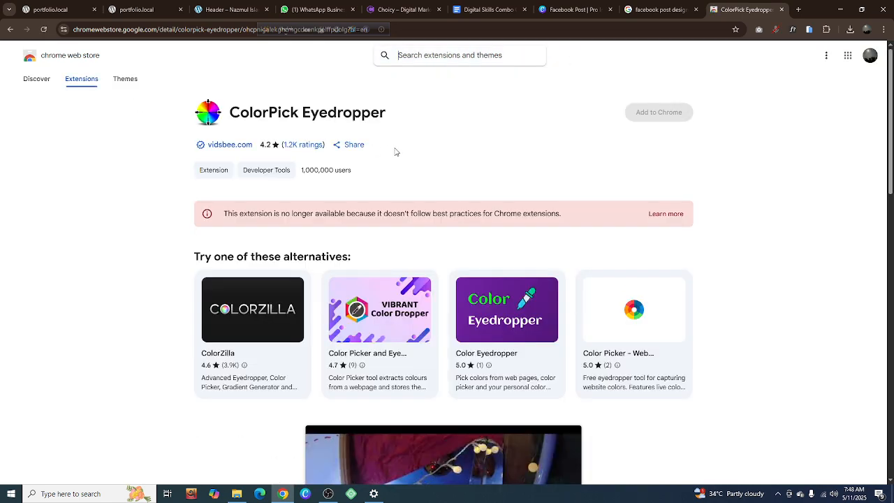
scroll(528, 241, "down", 3)
scroll(528, 241, "up", 3)
scroll(527, 241, "down", 6)
scroll(528, 241, "up", 5)
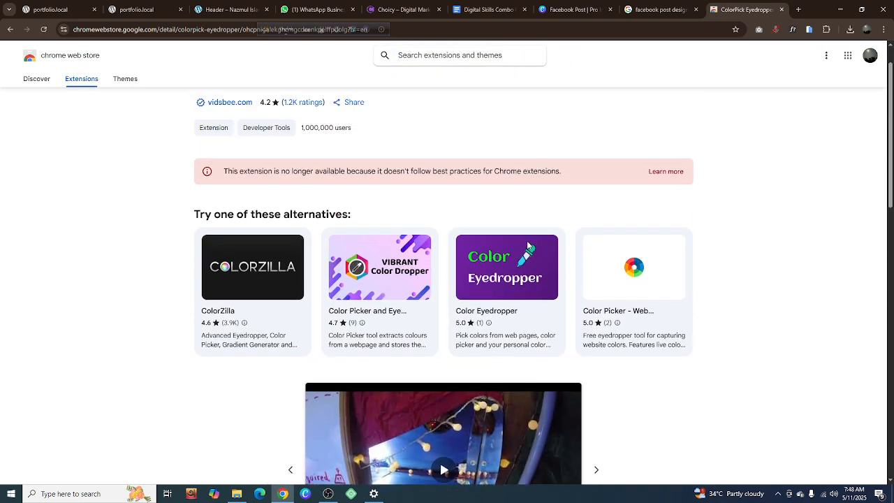
scroll(528, 245, "up", 1)
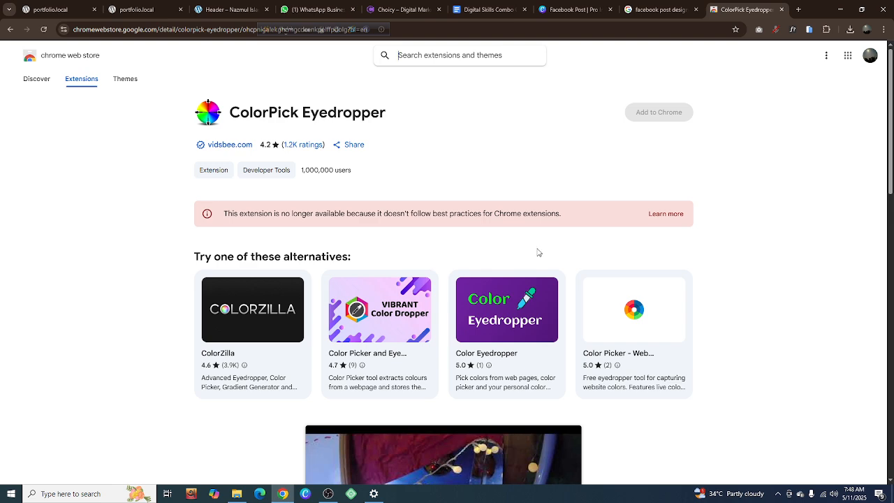
Add the suggested alternative "Color Picker - Web Development" extension to Chrome and move the floating language bar clear of the page address
left_click(622, 313)
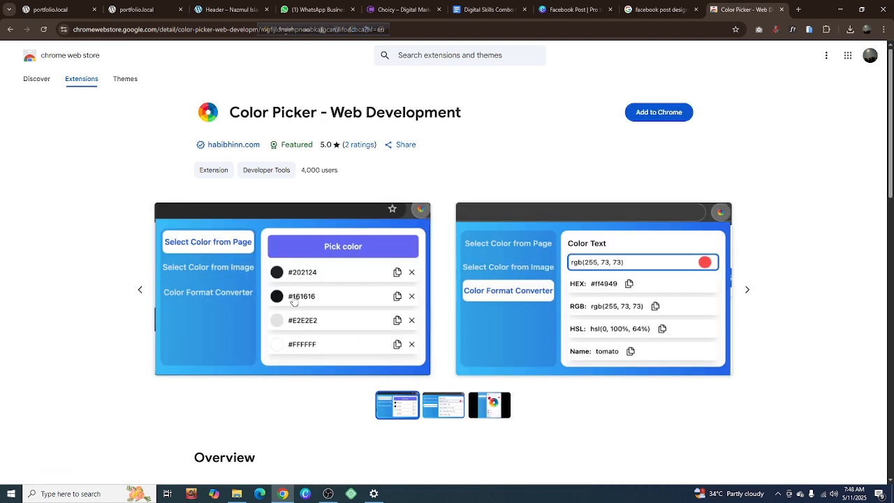
left_click(643, 113)
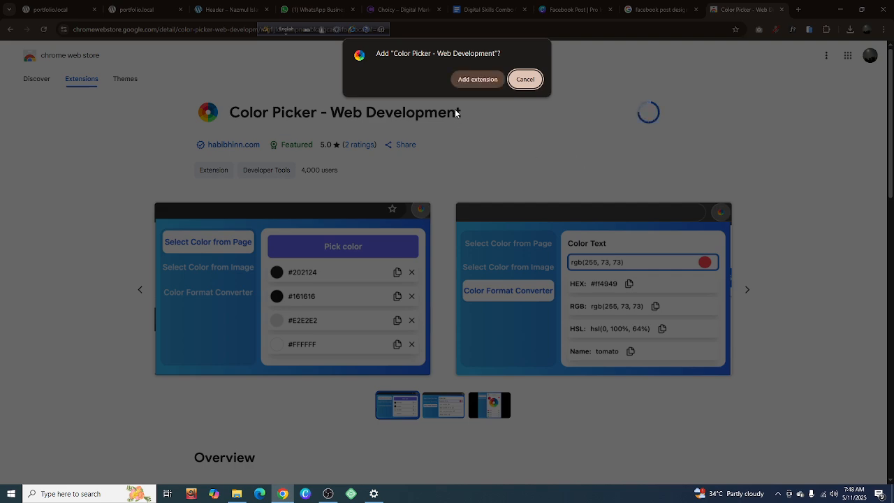
left_click(467, 79)
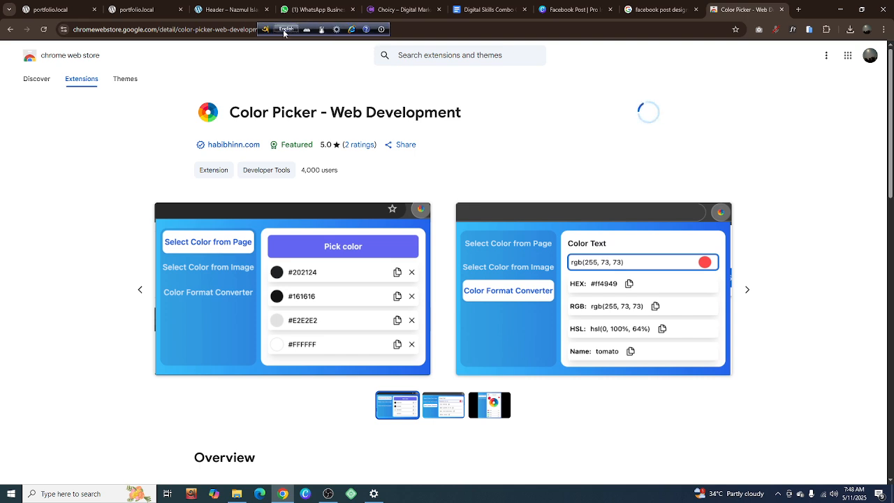
left_click_drag(270, 31, 441, 39)
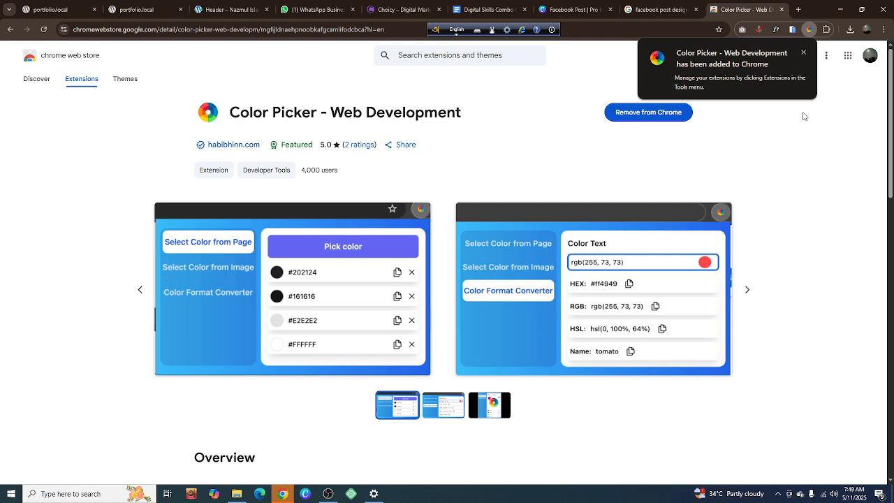
Pin the "Color Picker - Web Development" extension to the browser toolbar
left_click(827, 30)
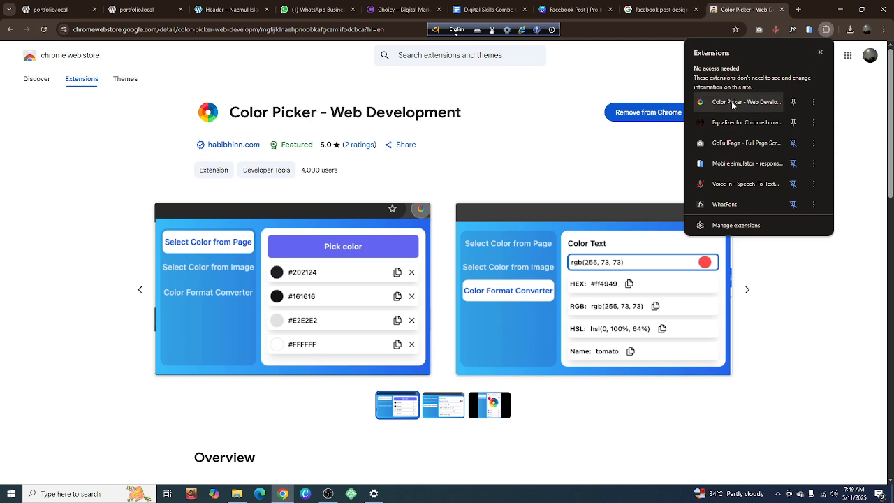
left_click(794, 102)
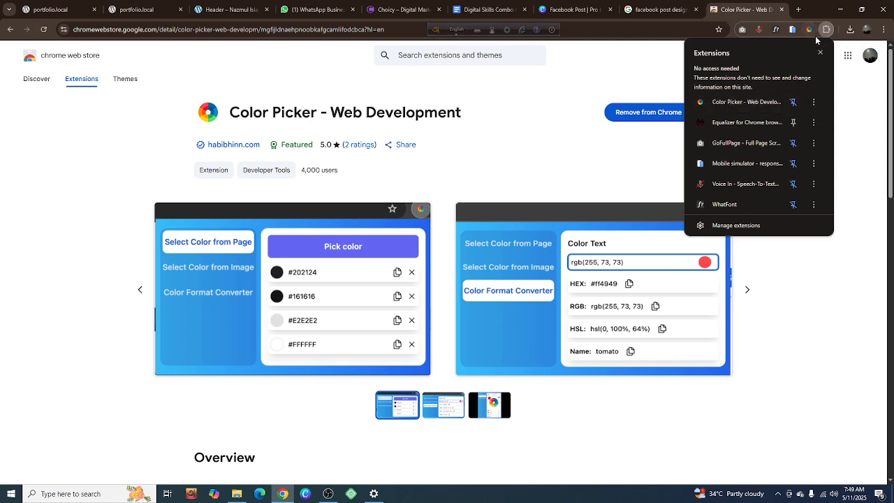
left_click(627, 90)
Switch to the Google Images reference and sample the dark footer color #252525 of the "Live on Facebook" design, copying its hex code
left_click(631, 8)
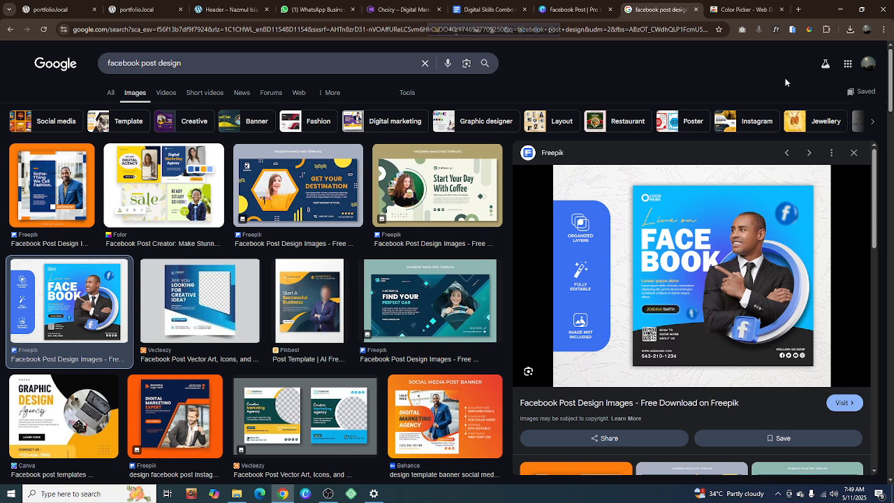
left_click(809, 29)
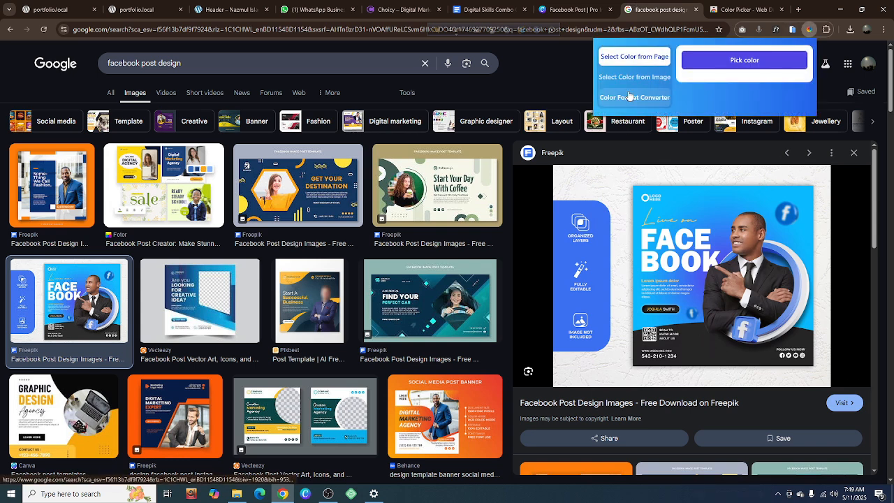
left_click(635, 57)
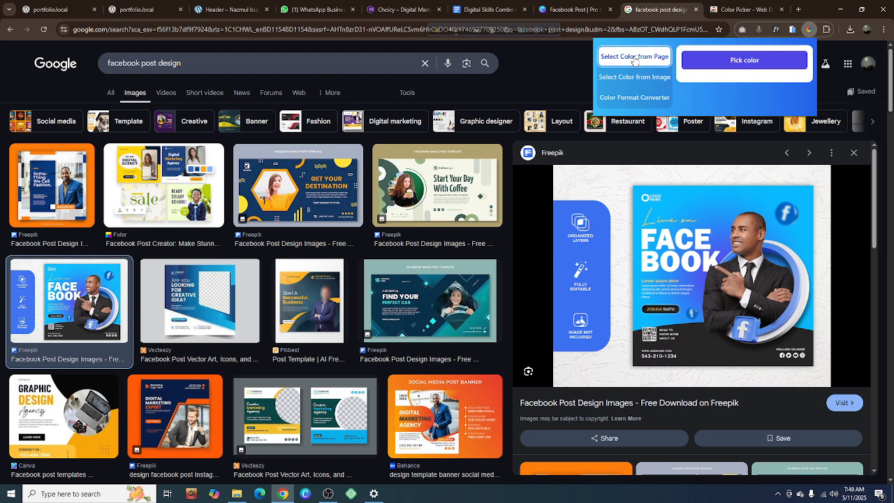
left_click(734, 59)
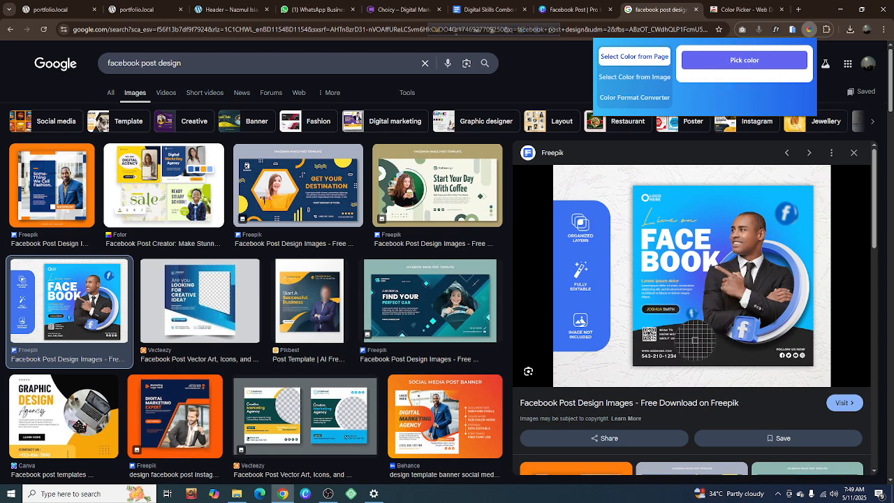
left_click(695, 341)
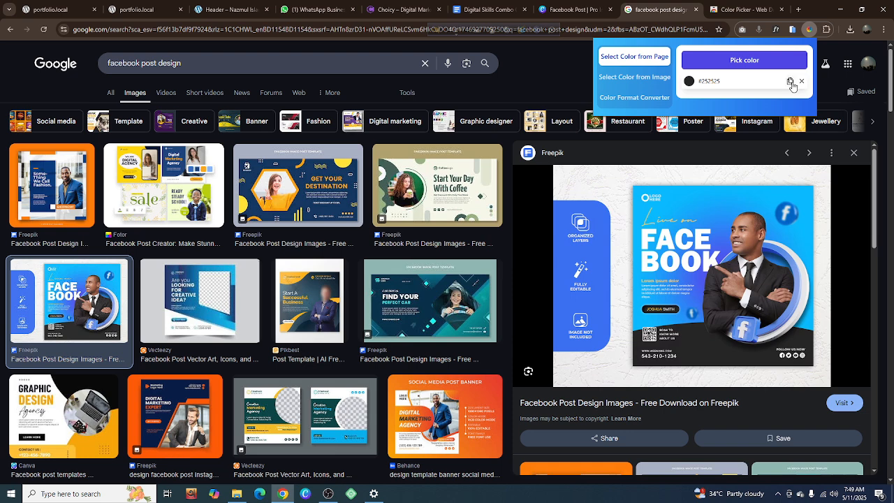
Switch to the Canva design and fill the large gray circle shape at the page's lower edge with #252525
left_click(567, 8)
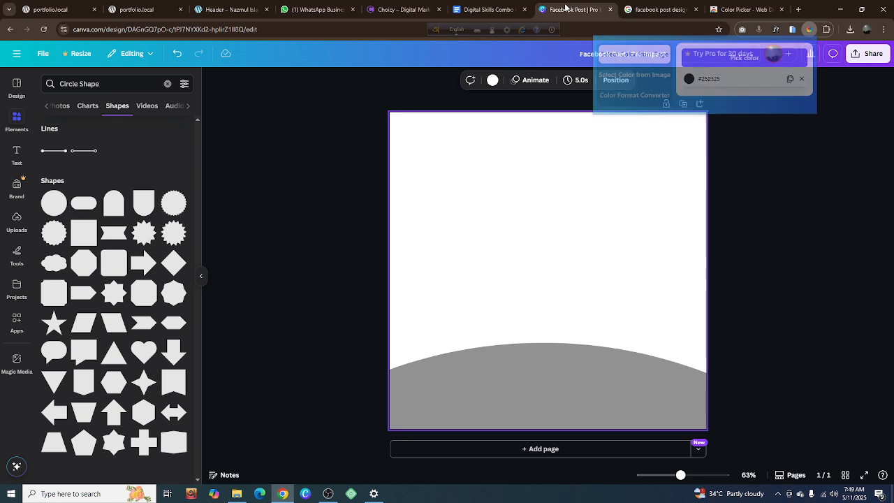
left_click(486, 396)
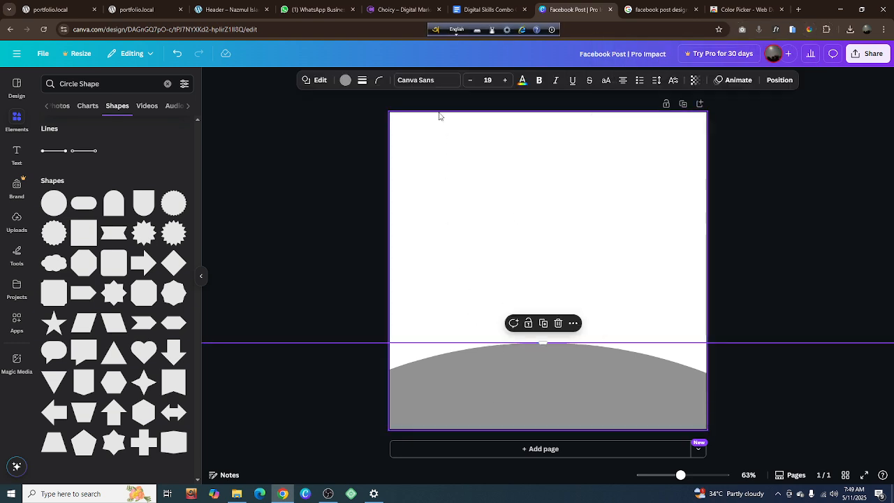
left_click(345, 80)
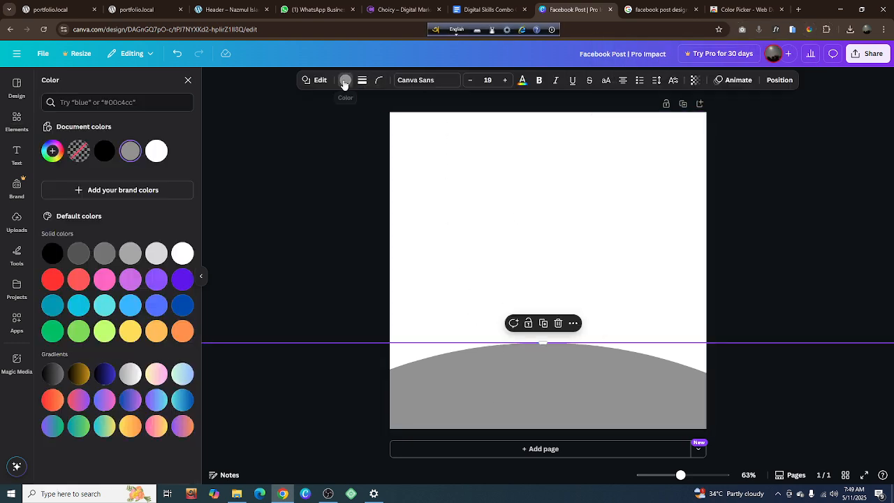
left_click(142, 103)
type("#252525")
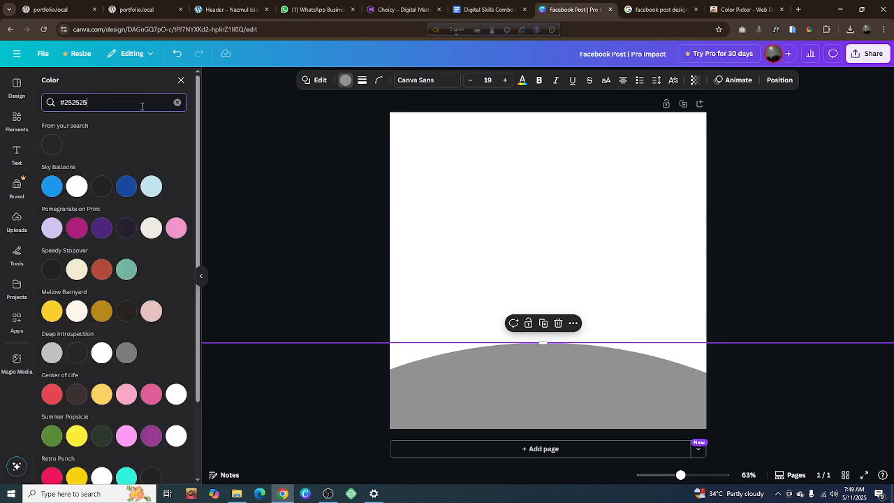
left_click(51, 145)
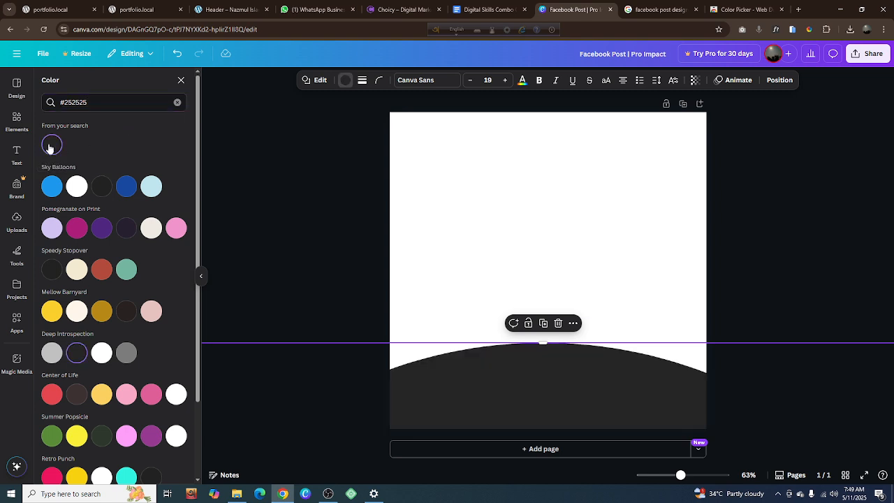
left_click(344, 215)
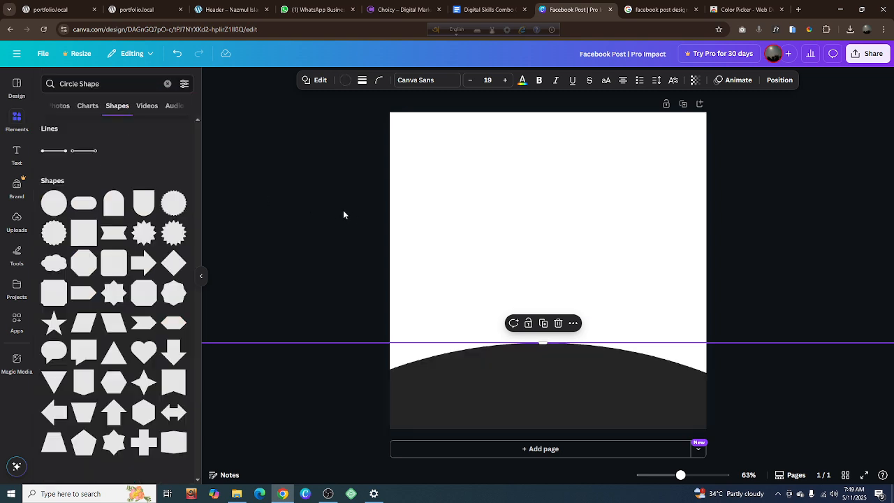
left_click(361, 284)
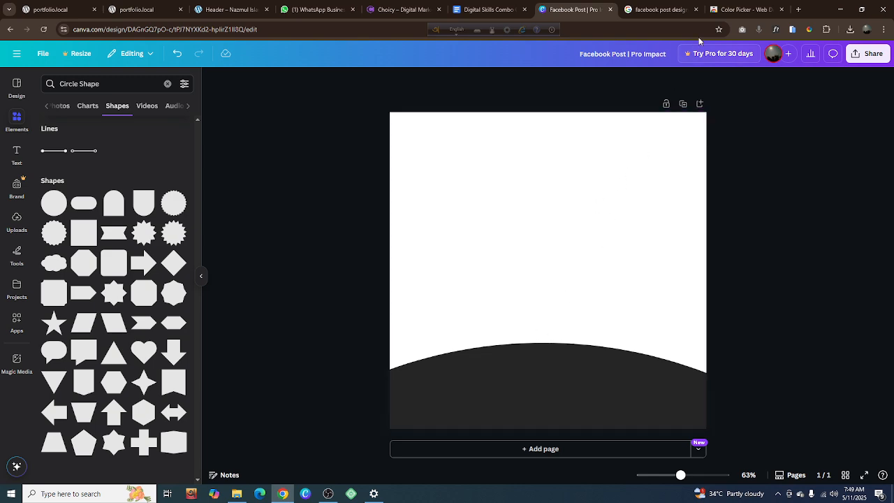
Sample the indigo-blue and the cyan background colors of the "Live on Facebook" reference, and copy the indigo-blue hex code
left_click(656, 9)
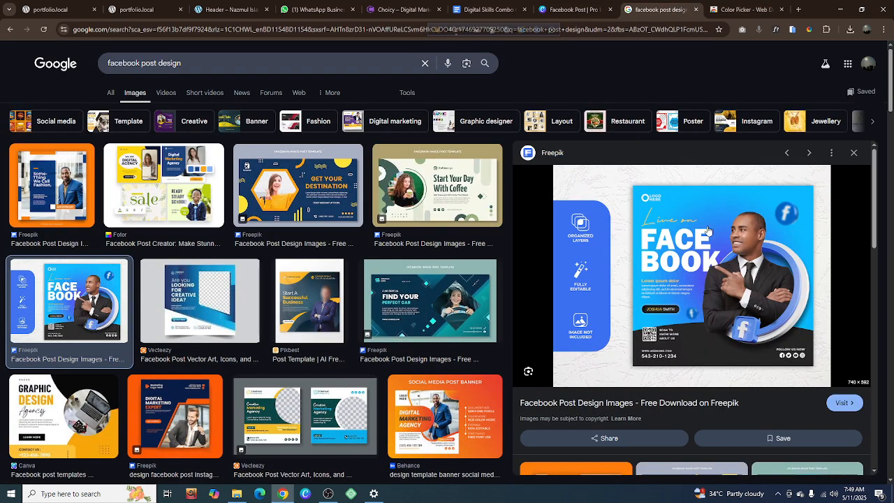
left_click(810, 31)
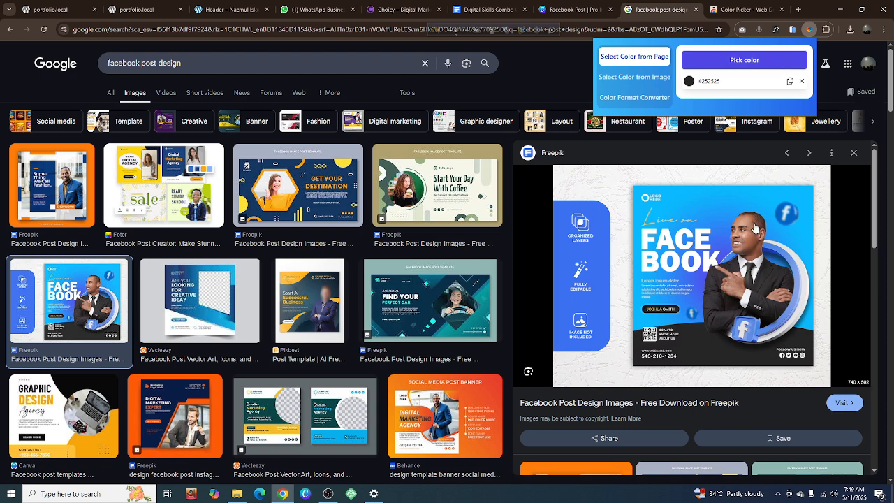
left_click(705, 62)
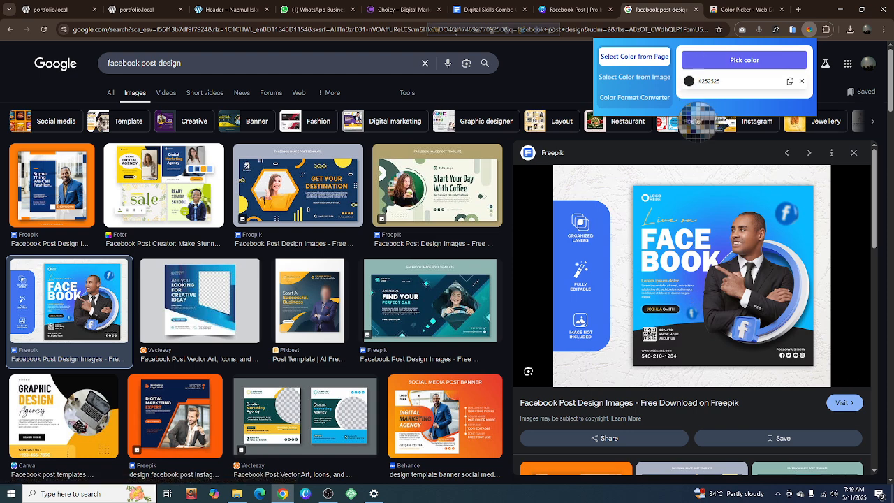
left_click(701, 277)
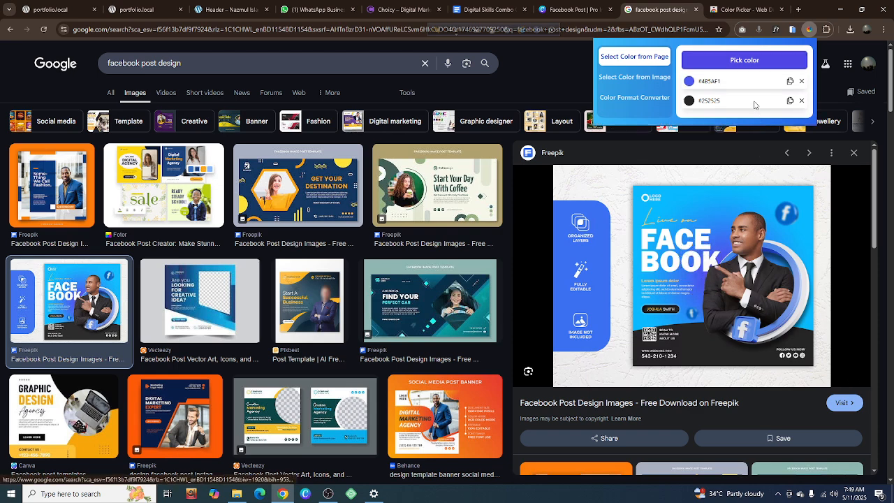
left_click(745, 62)
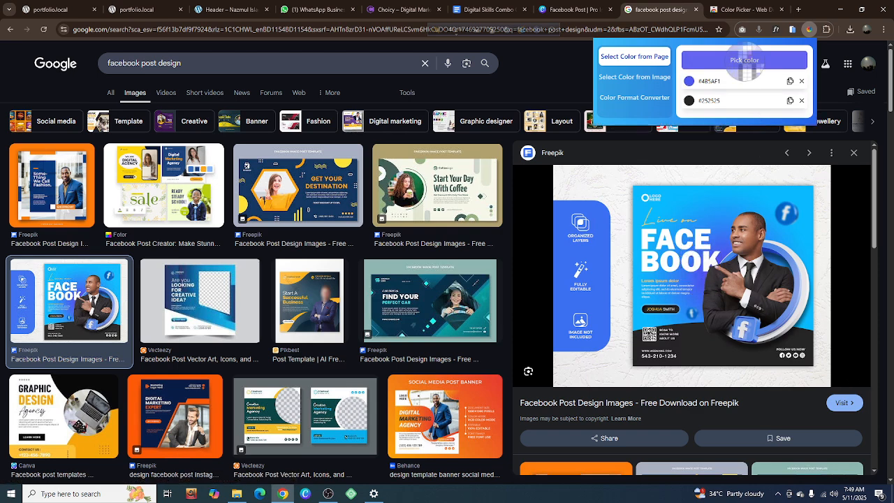
left_click(684, 195)
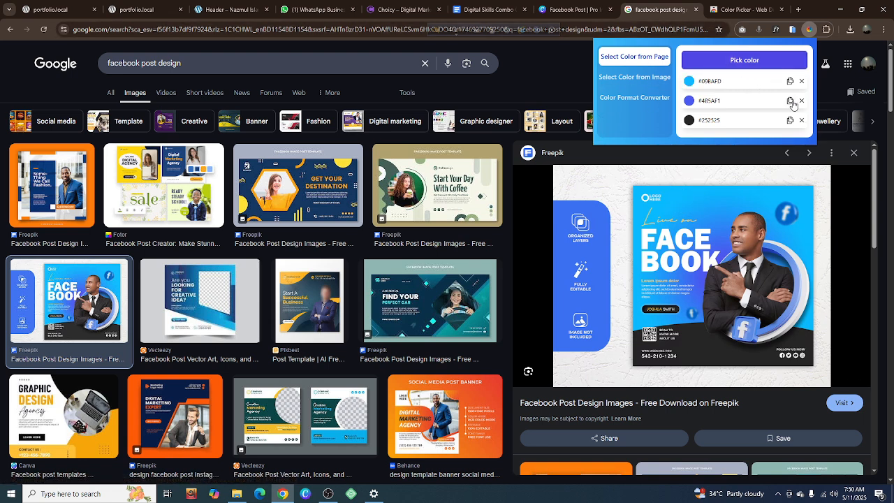
left_click(790, 102)
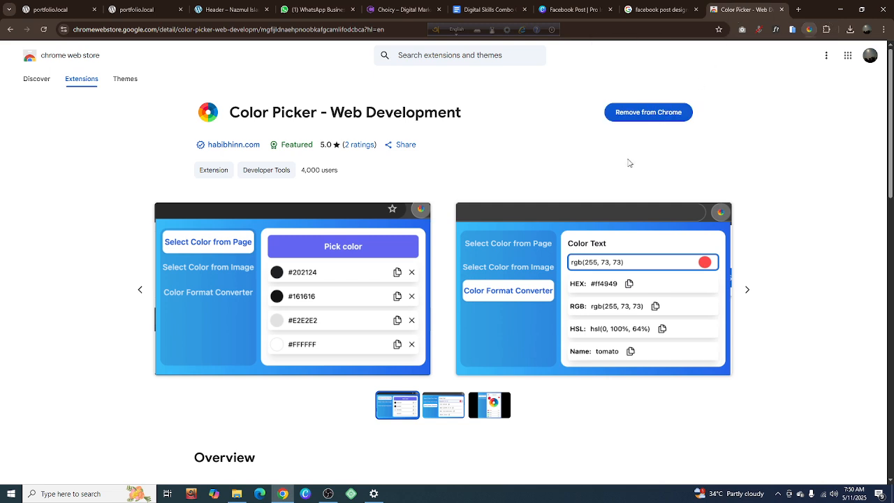
Return to the Canva design and apply the default blue-to-purple linear gradient (#004aad, #cb6ce6) to the page background
left_click(569, 9)
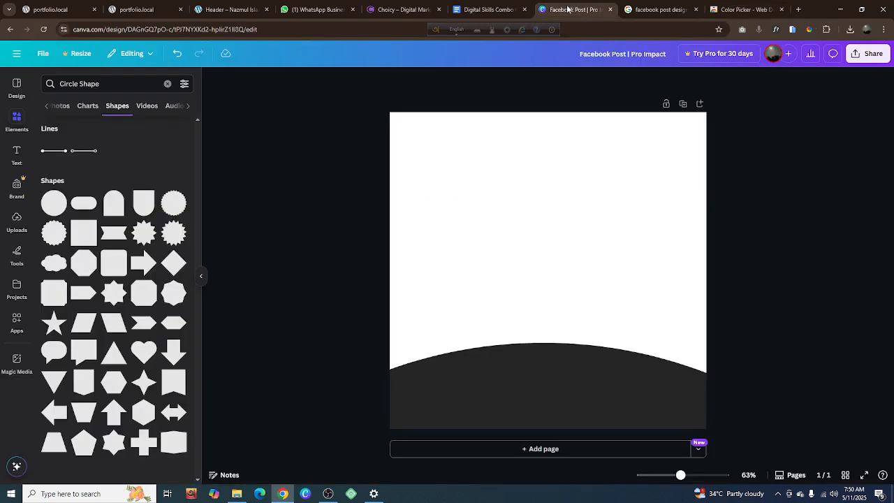
left_click(565, 201)
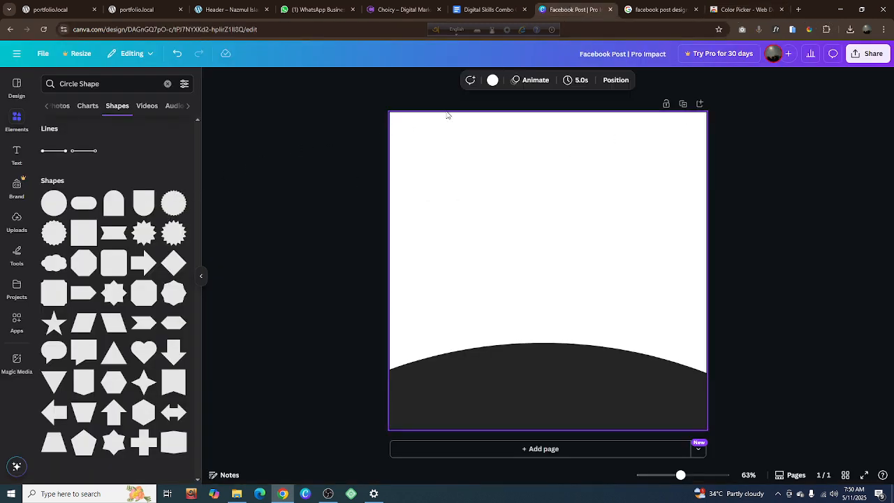
left_click(494, 81)
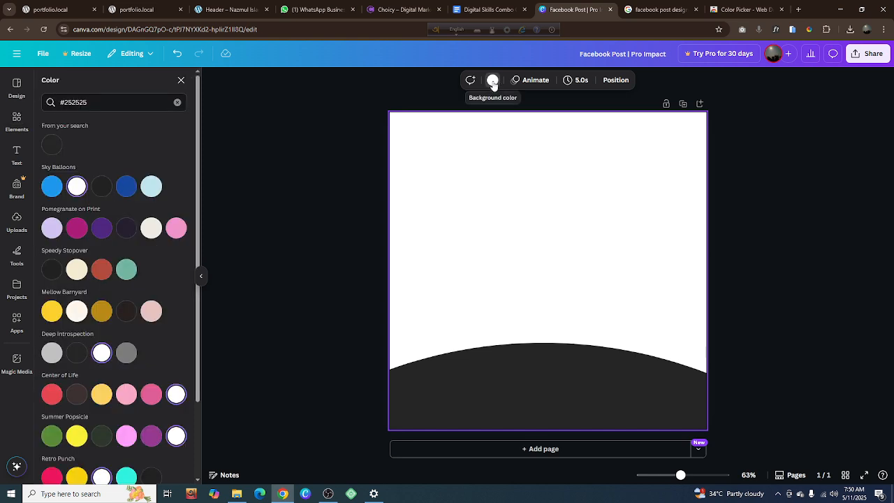
left_click(493, 81)
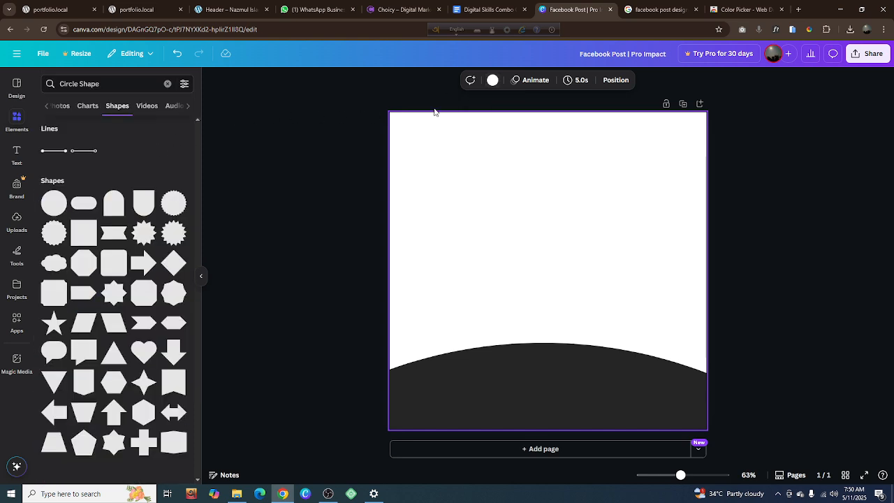
left_click(492, 81)
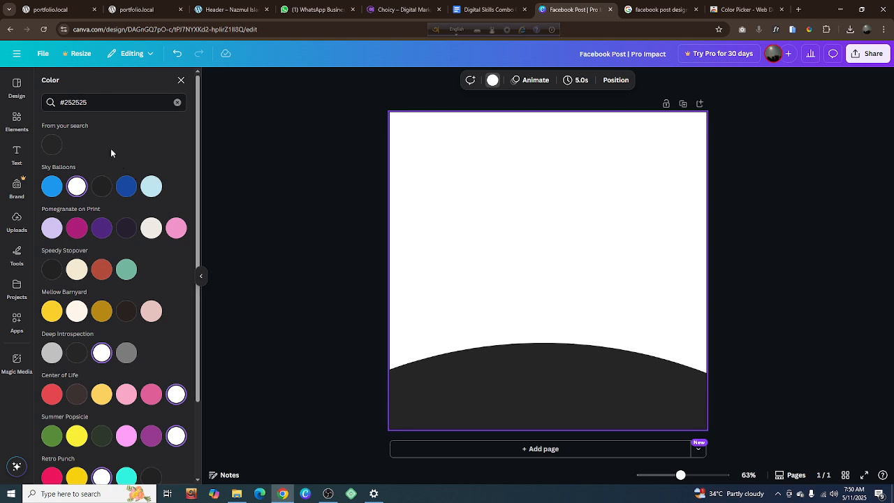
left_click(177, 102)
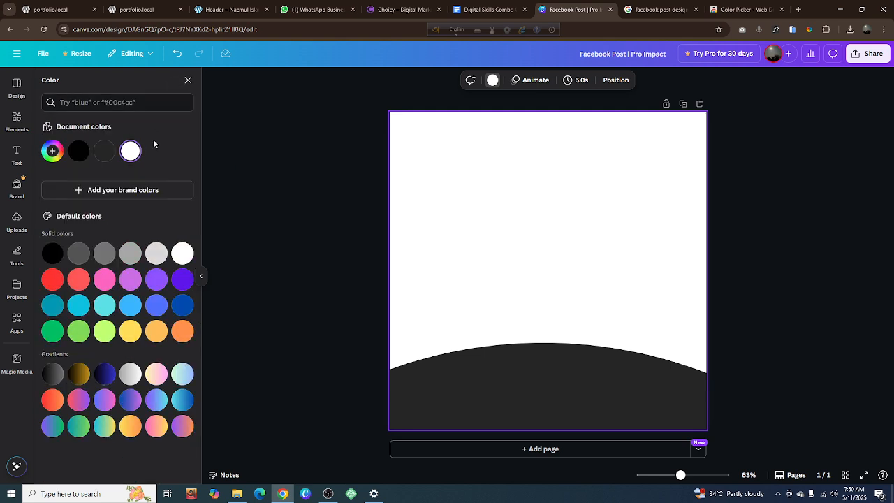
left_click(131, 401)
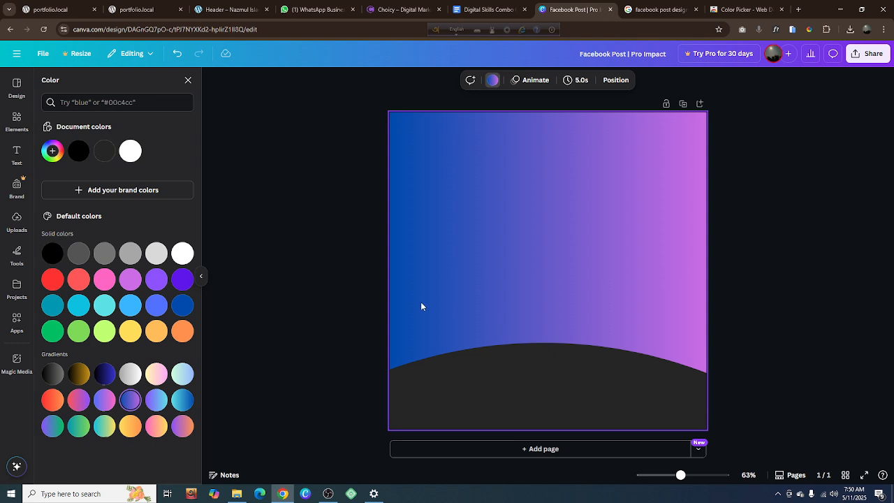
left_click(290, 304)
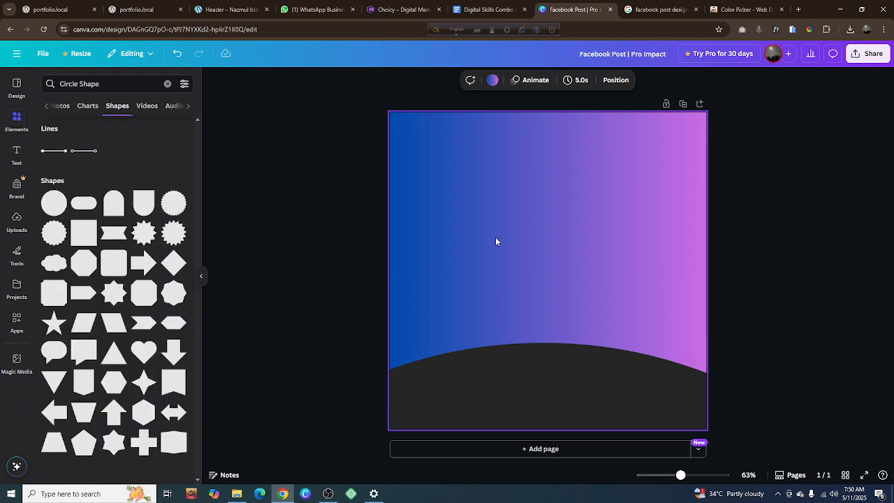
Try the vertical and diagonal styles for the background gradient, and set it to the circular style centered on the page
left_click(493, 80)
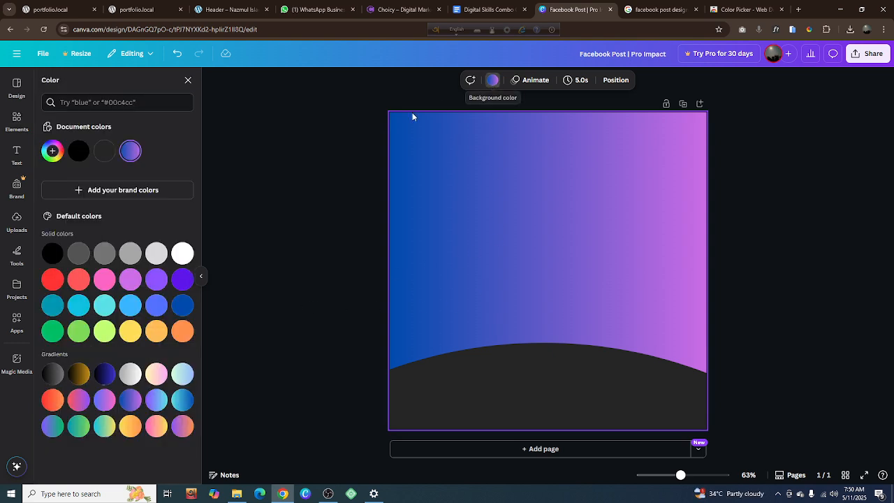
left_click(130, 152)
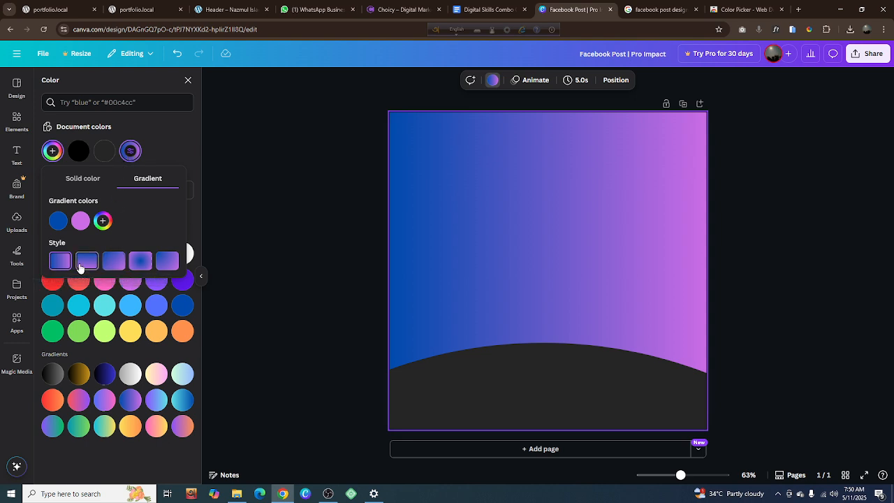
left_click(78, 267)
left_click(114, 267)
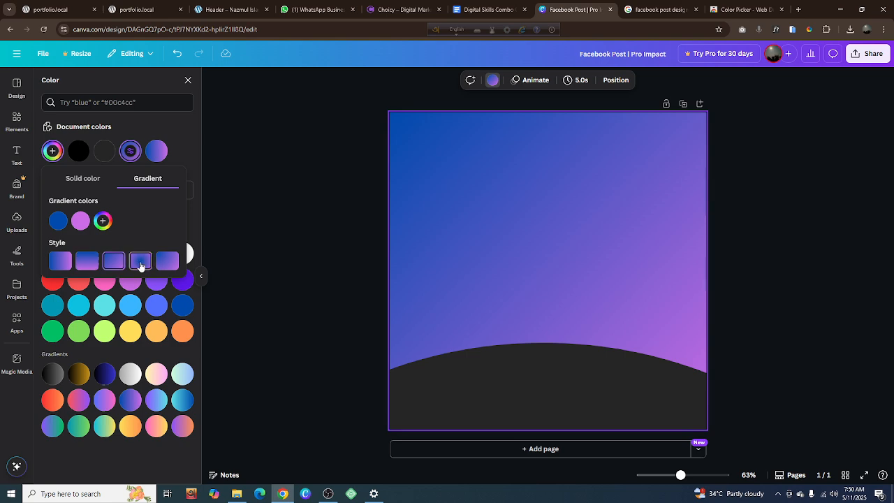
left_click(141, 263)
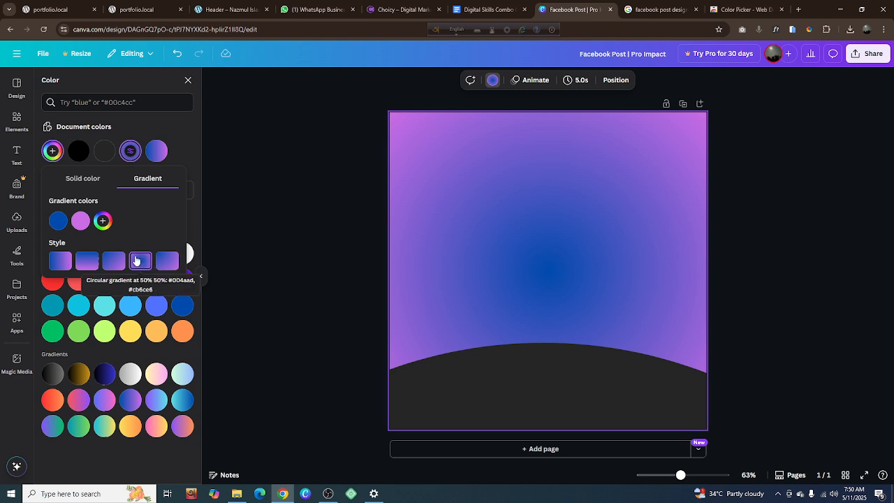
left_click(266, 246)
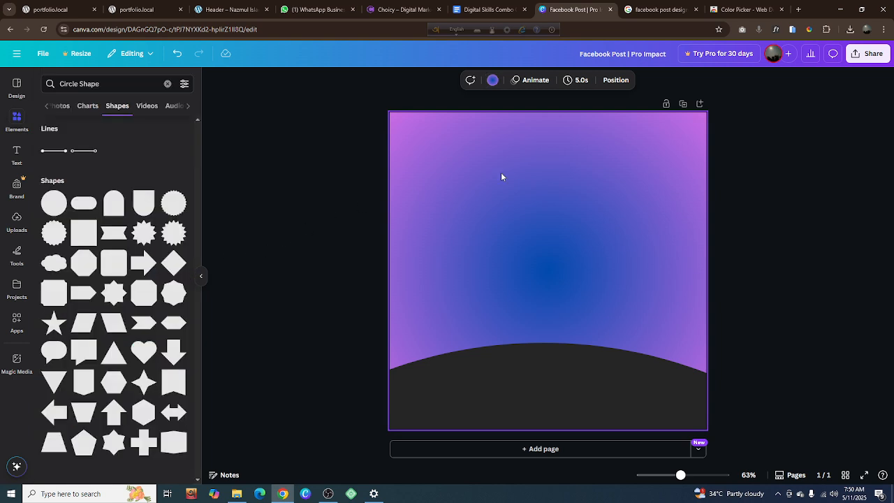
Try the copied indigo-blue #4B5AF1 as the center color of the page background's circular gradient
left_click(493, 81)
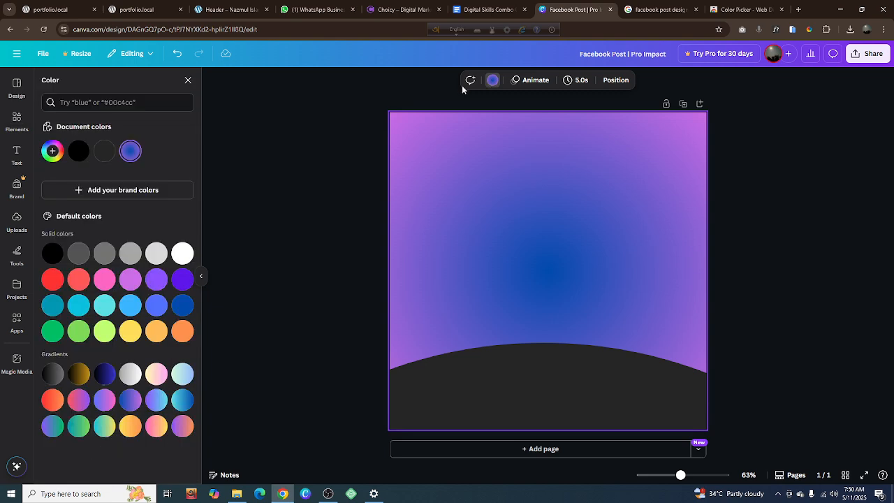
left_click(130, 153)
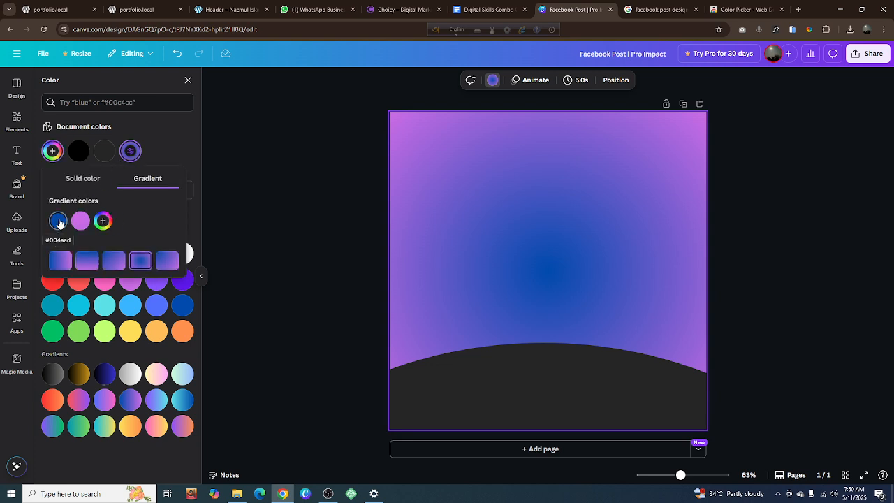
left_click(59, 221)
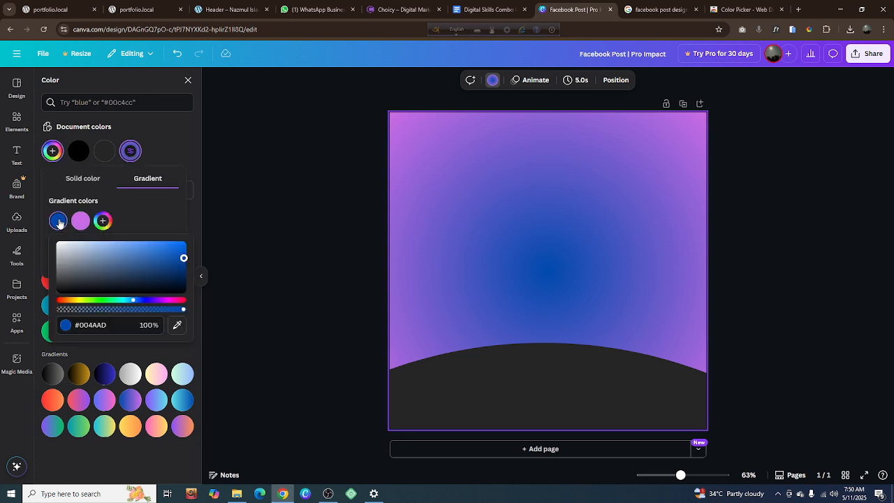
left_click(112, 328)
left_click(74, 326)
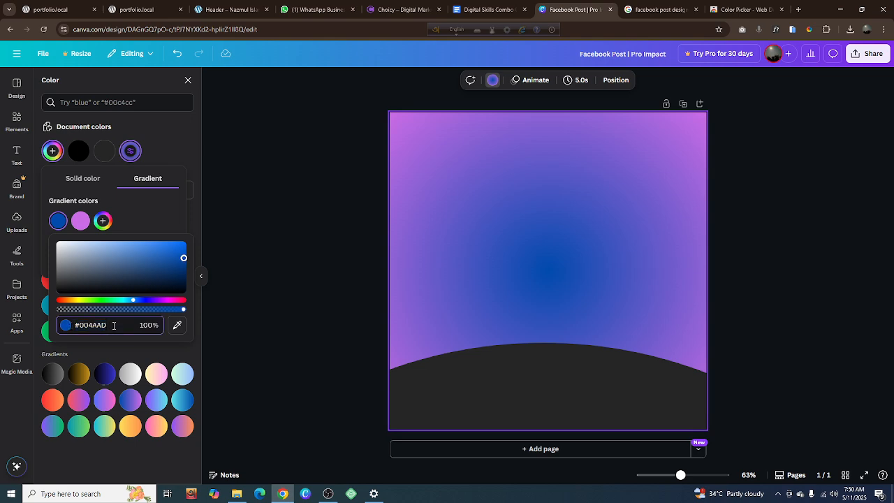
left_click(114, 326)
key("ctrl+v")
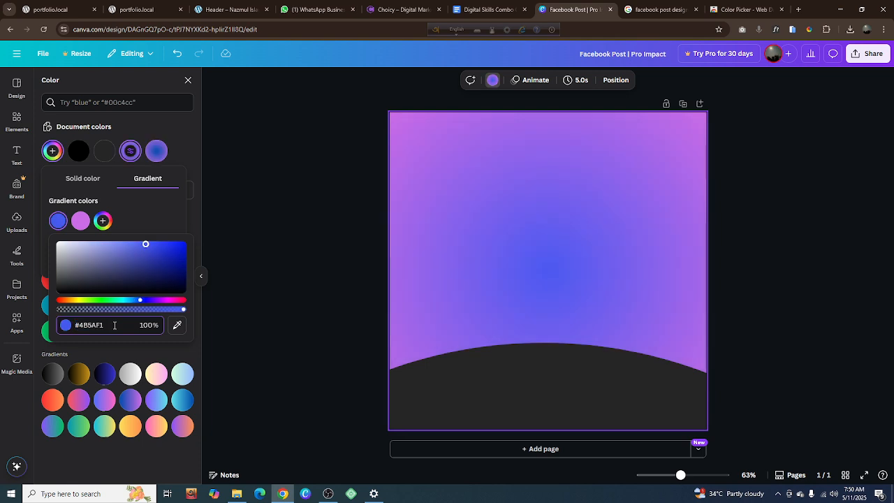
Switch the page background to a solid fill, and restore the circular gradient of #004aad and #cb6ce6
left_click(78, 181)
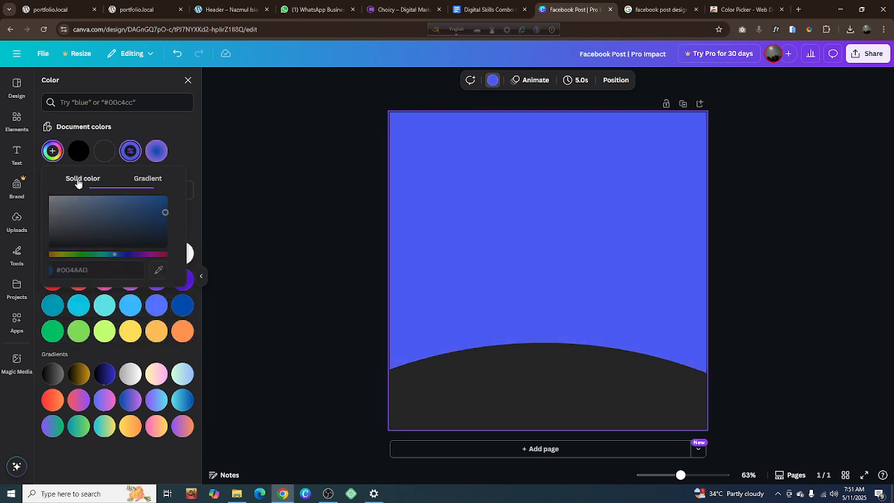
left_click(181, 151)
left_click(159, 152)
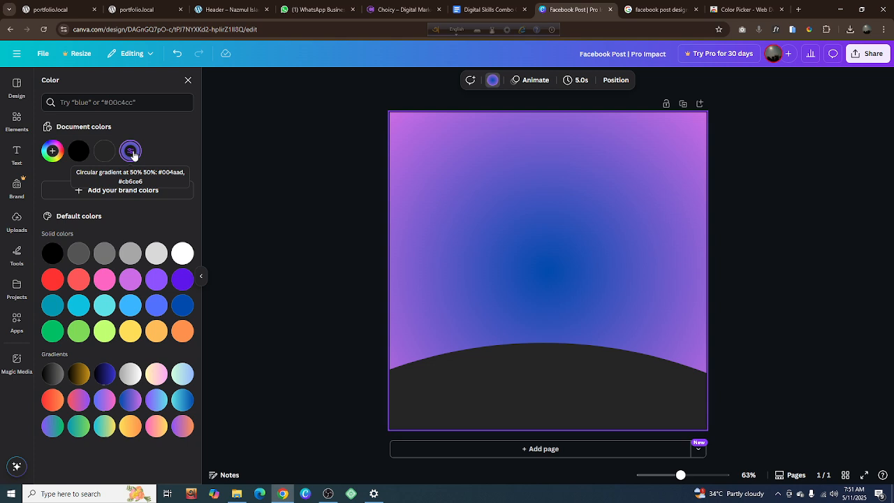
Open the background gradient's settings, and copy the sampled cyan hex code #09BAFD from the color picker on the reference page
left_click(131, 153)
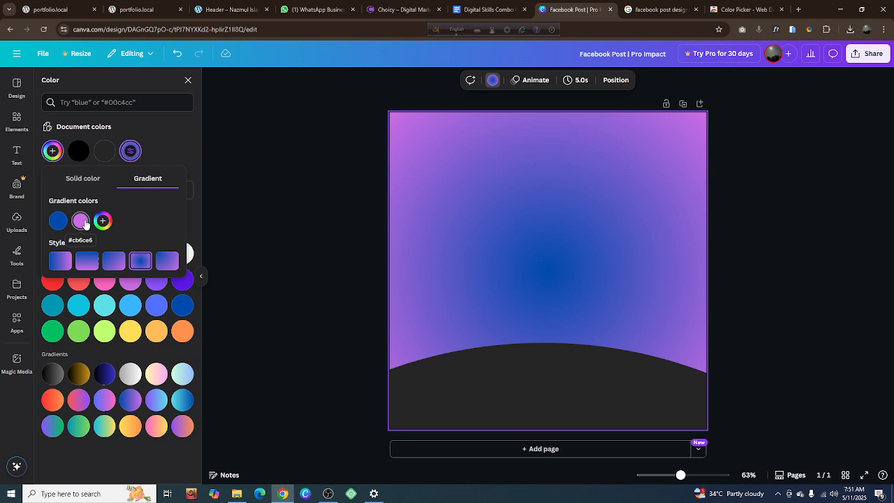
left_click(745, 10)
left_click(635, 10)
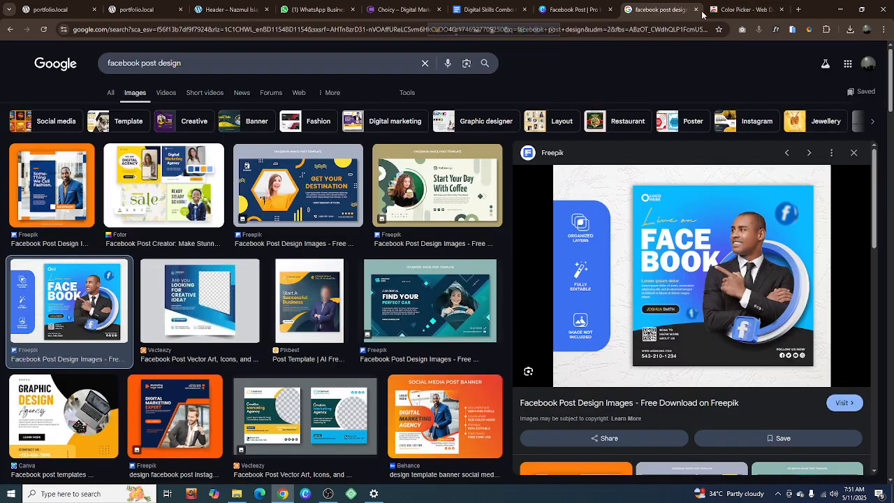
left_click(809, 31)
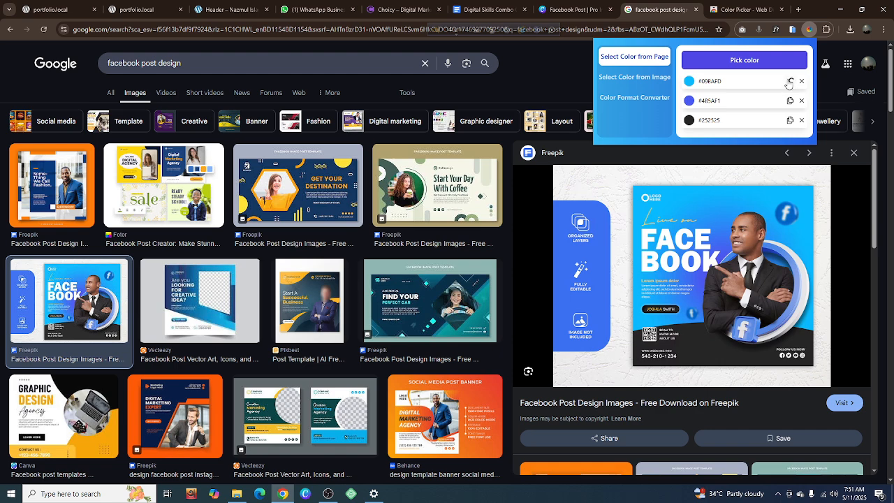
Return to the Canva design and replace the purple outer color of the background gradient with #09BAFD
left_click(573, 9)
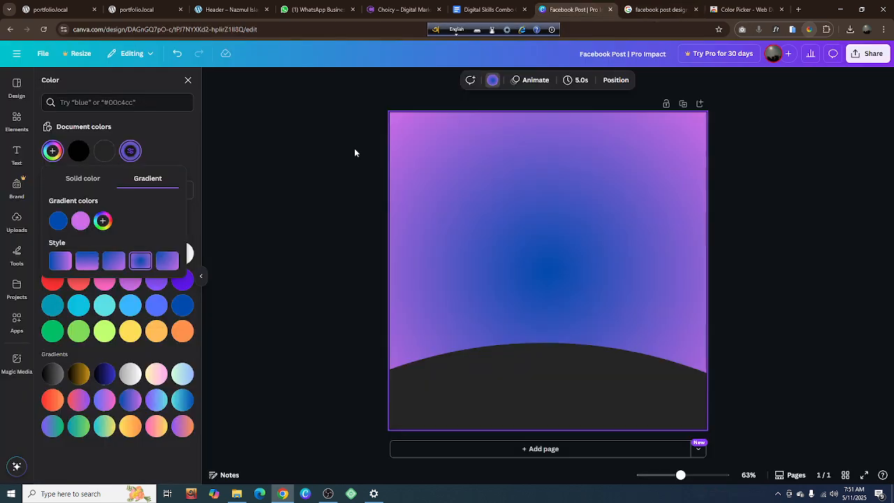
left_click(81, 221)
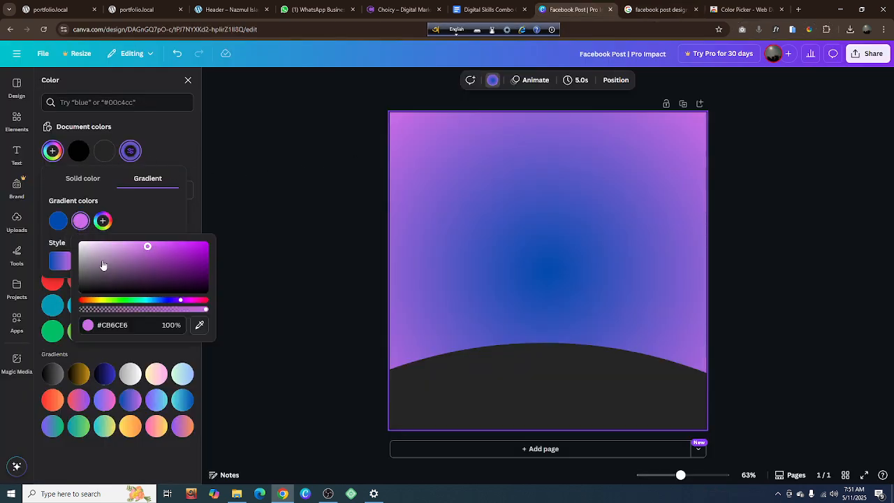
left_click(134, 328)
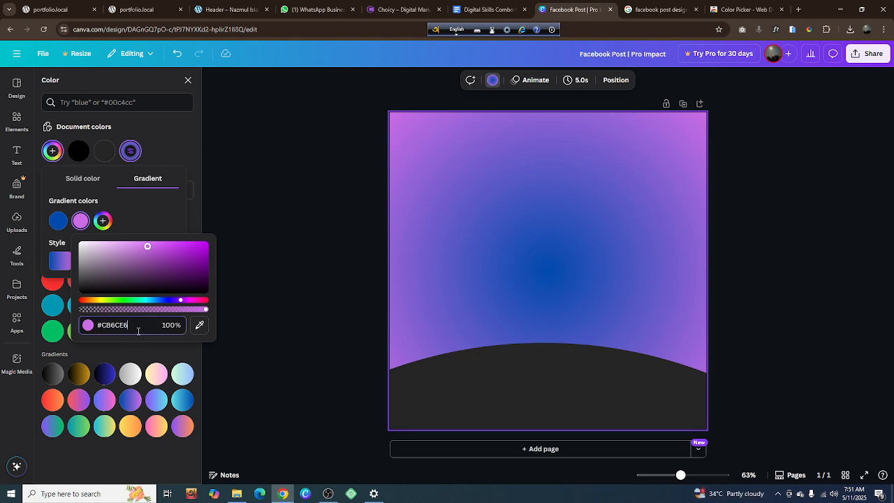
key("ctrl+a")
type("#09BAFD")
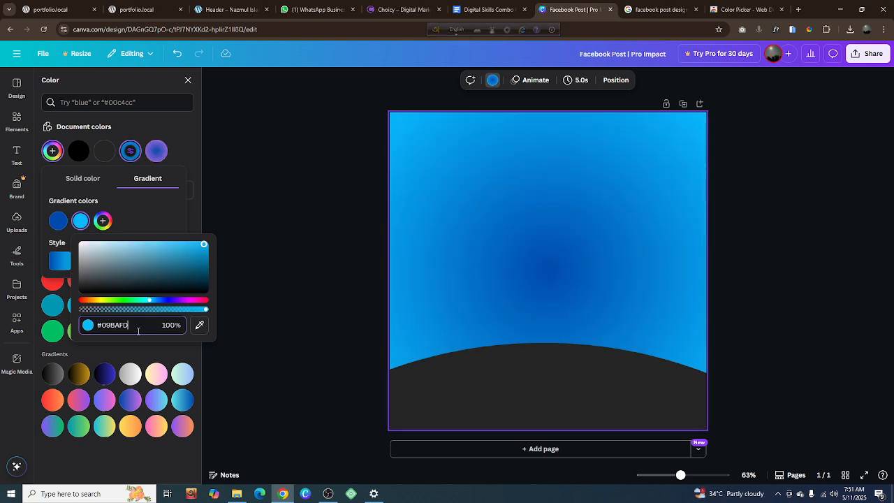
left_click(312, 256)
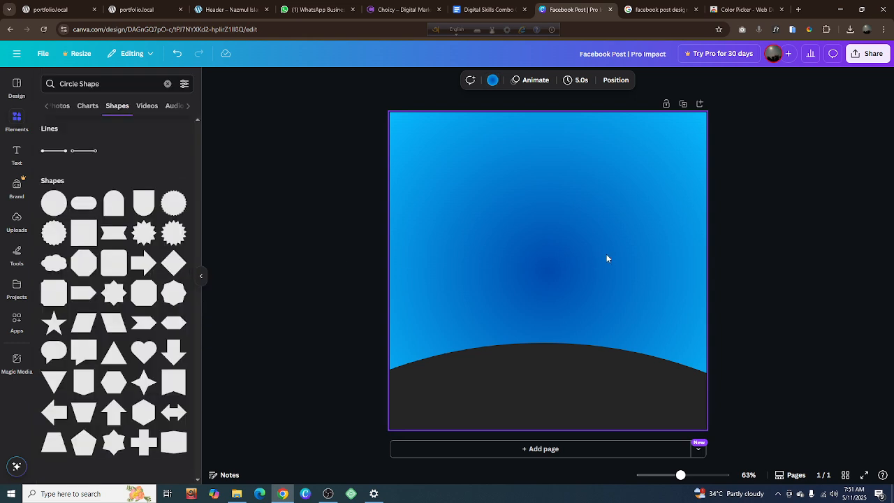
left_click(344, 221)
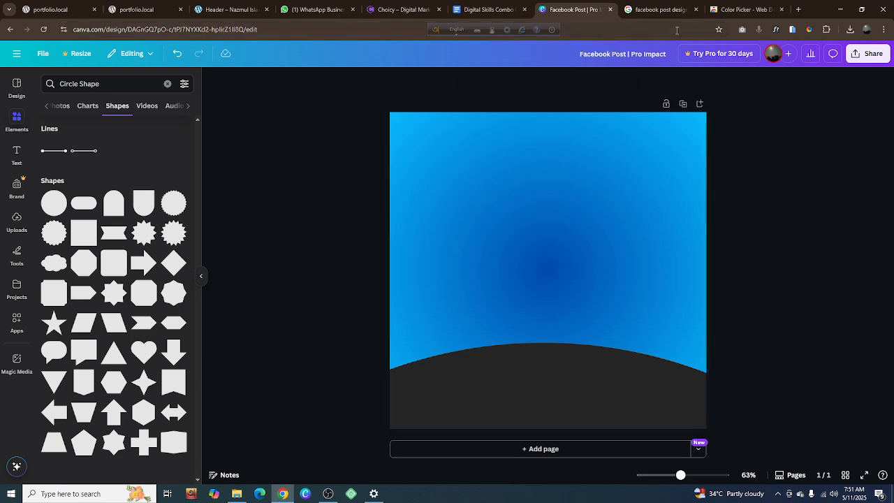
Compare the background with the Facebook post reference, and shift the gradient's light-blue outer color to the brighter cyan #09E7FD
left_click(653, 9)
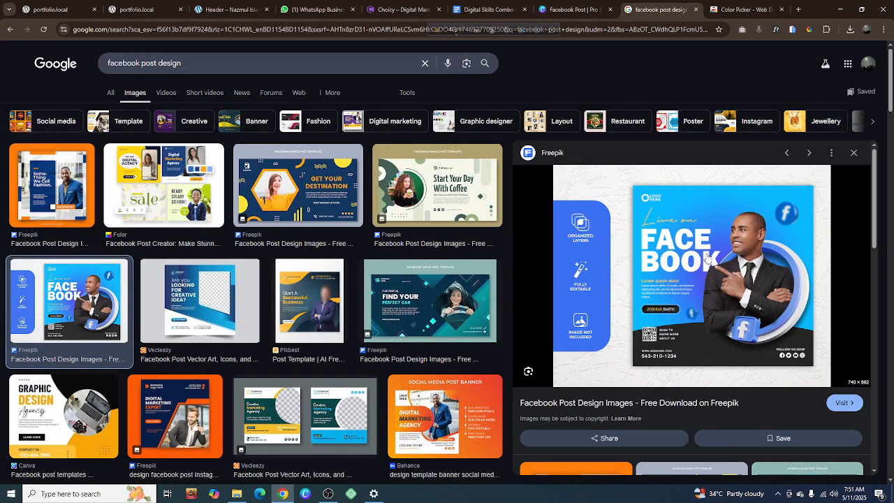
left_click(574, 8)
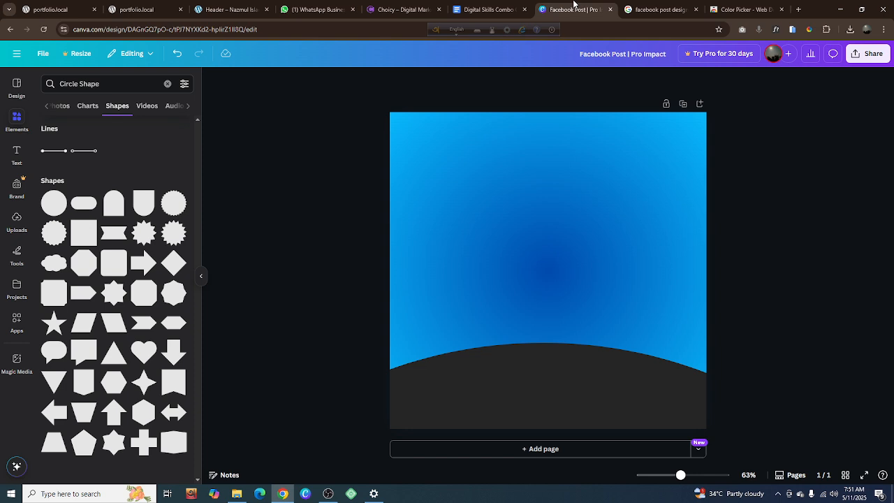
left_click(561, 179)
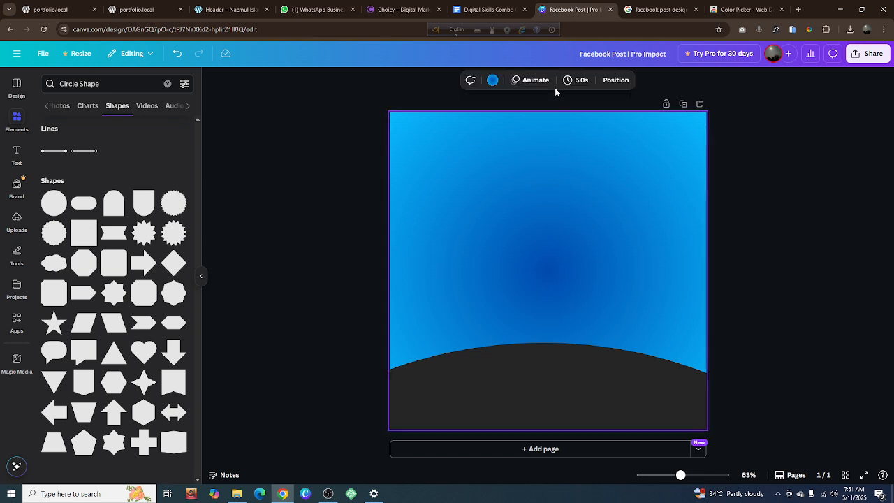
left_click(493, 80)
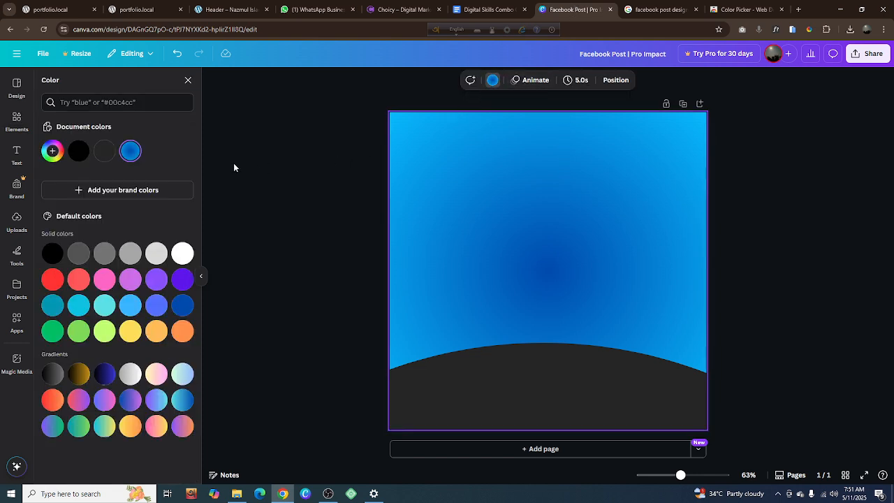
left_click(131, 152)
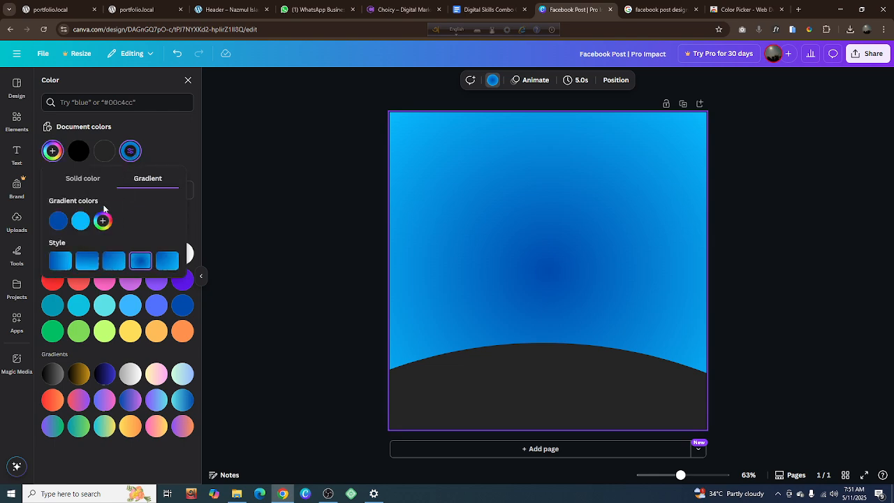
left_click(80, 220)
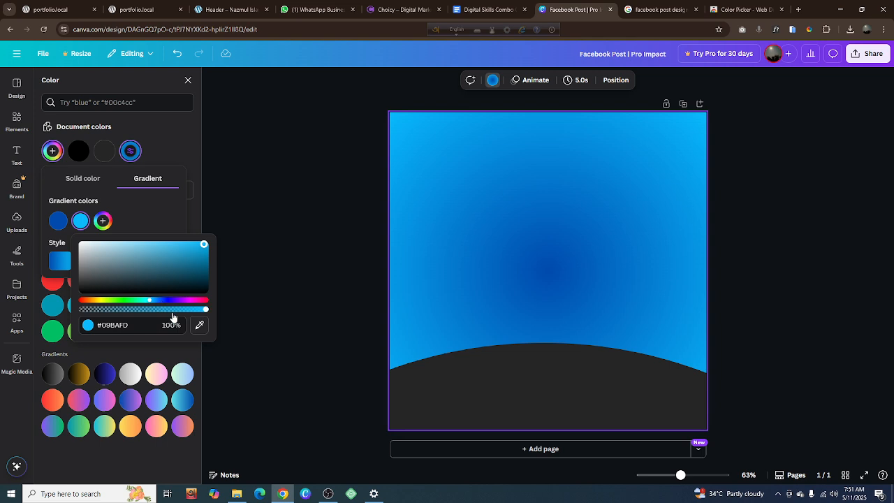
left_click_drag(151, 301, 147, 301)
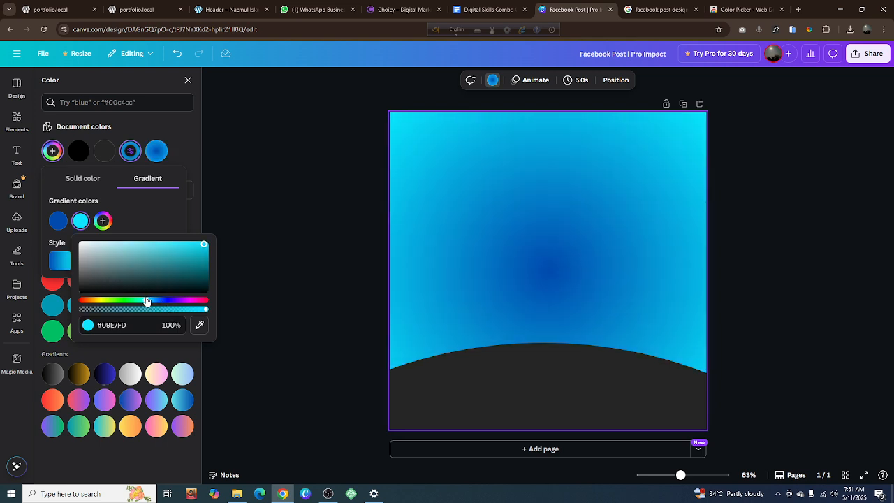
left_click(300, 244)
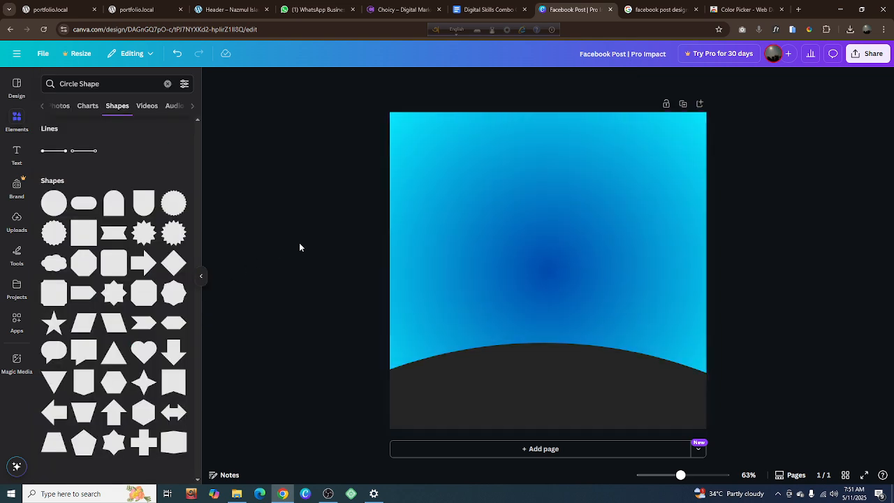
Check the reference design again, and search Canva's element photos for "Man with circle"
left_click(664, 6)
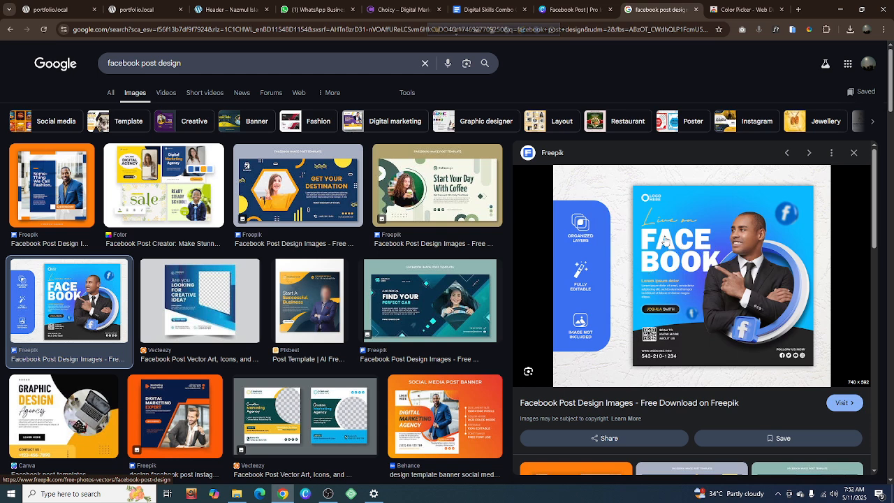
left_click(575, 8)
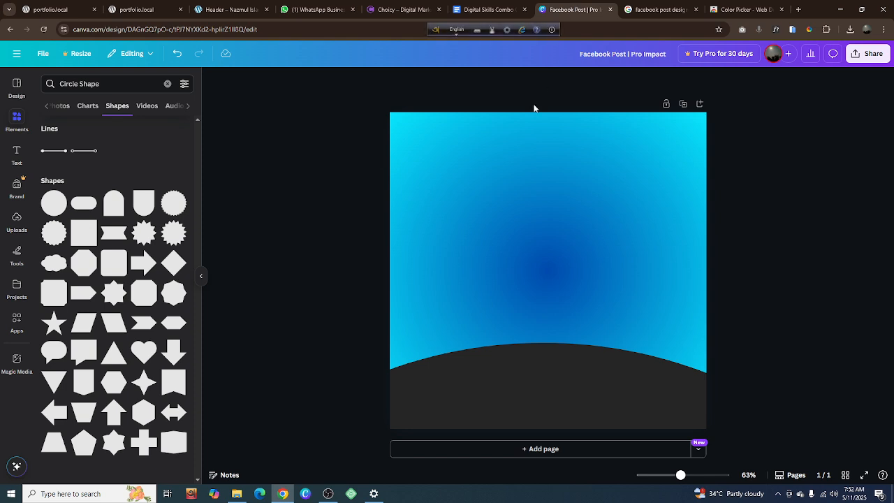
left_click(167, 83)
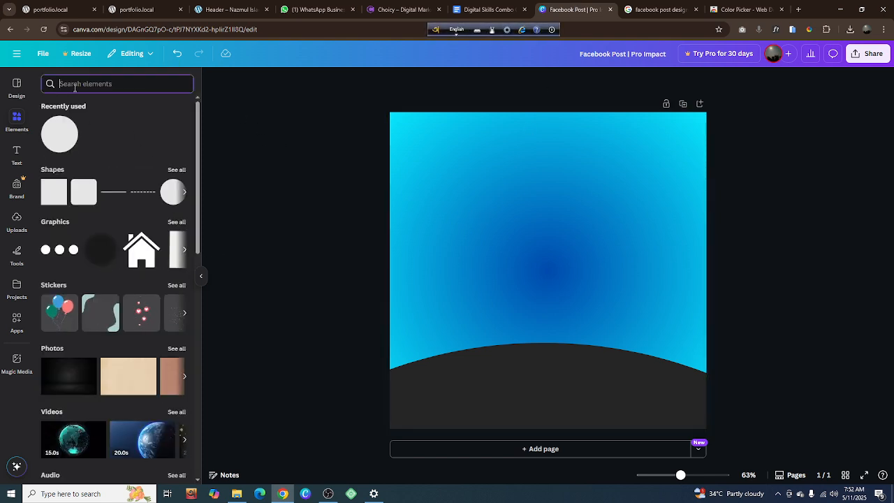
type("Man")
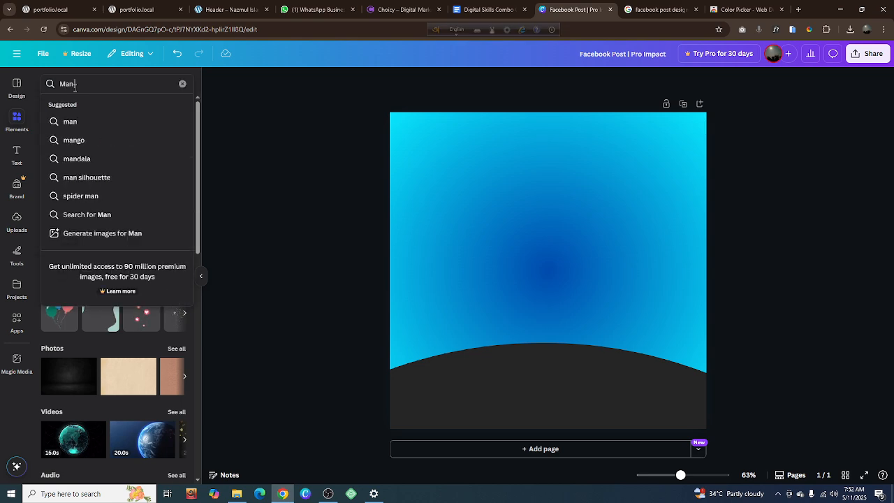
type(" with")
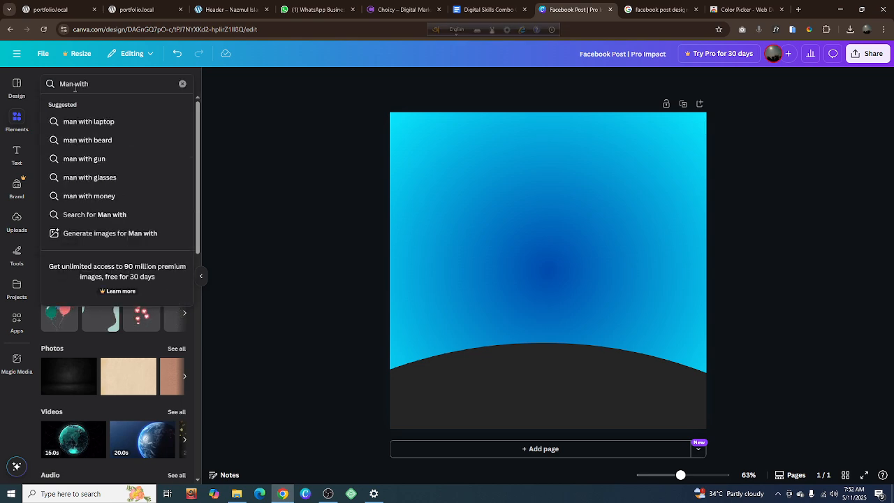
type(" clircle")
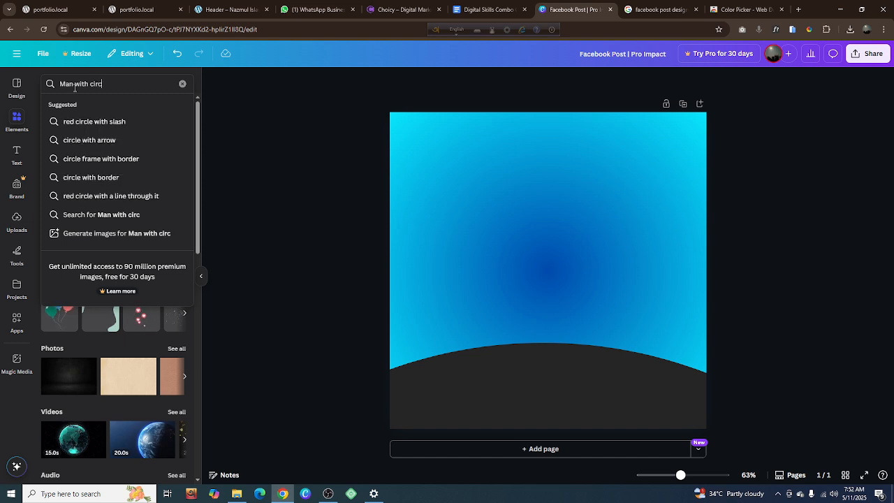
key("Return")
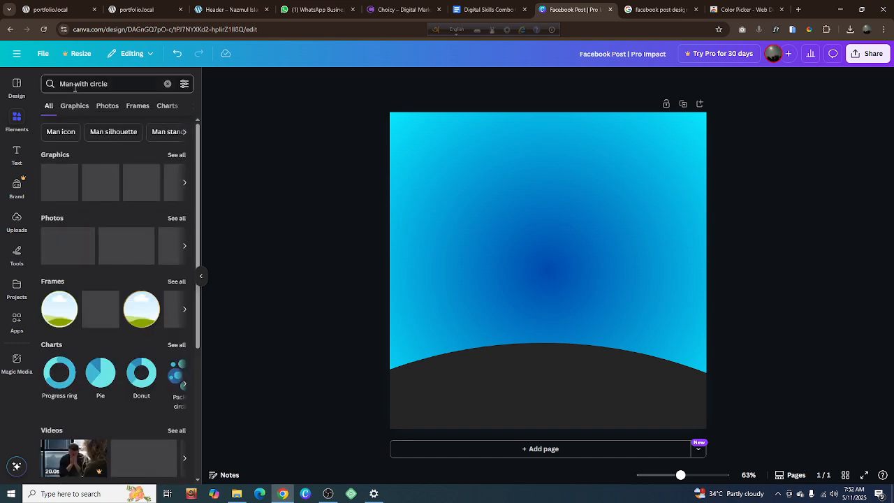
left_click(106, 108)
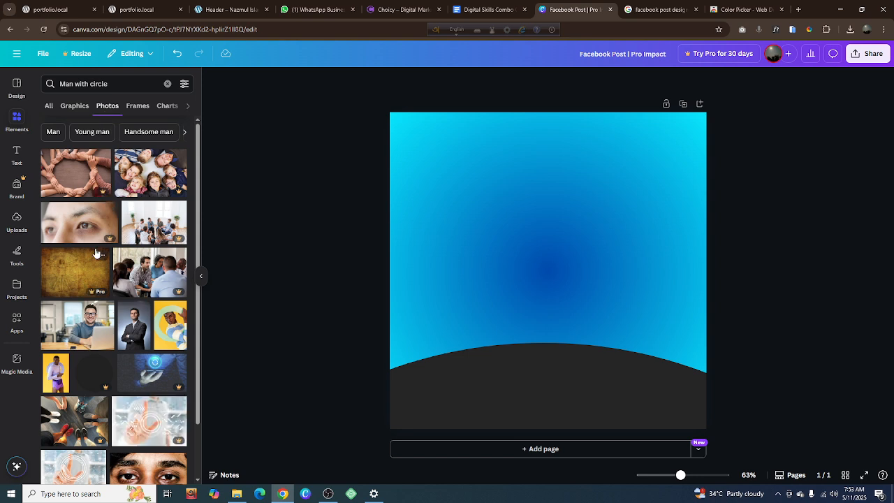
Add the photo of the smiling man in a gray T-shirt working on a laptop to the page
scroll(97, 253, "down", 1)
scroll(97, 253, "down", 2)
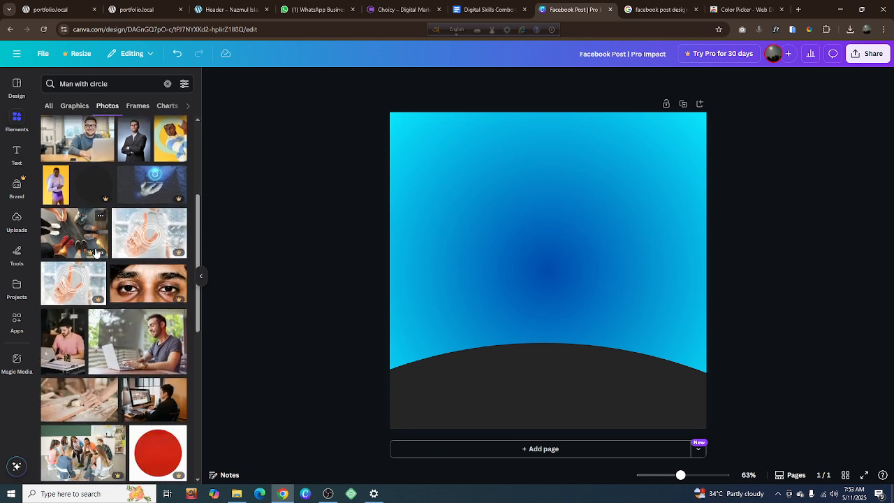
left_click(138, 353)
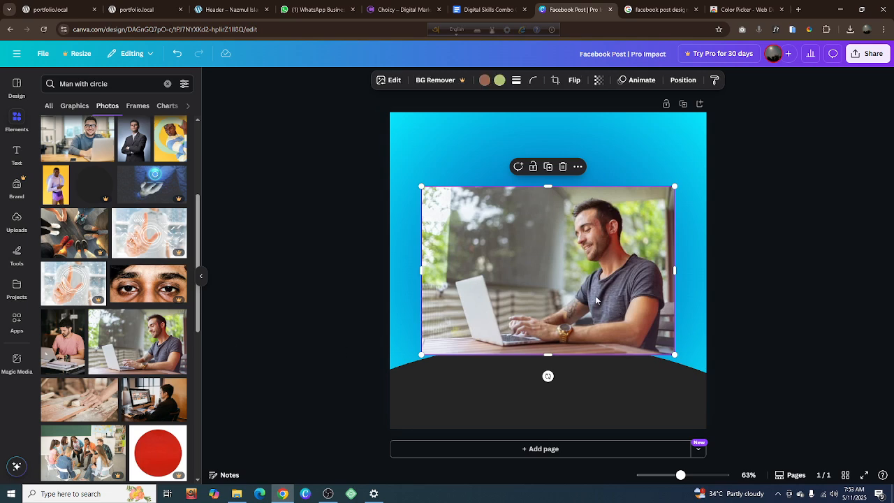
Move the laptop photo slightly lower on the page and crop a narrow strip off its left side
left_click_drag(587, 297, 585, 309)
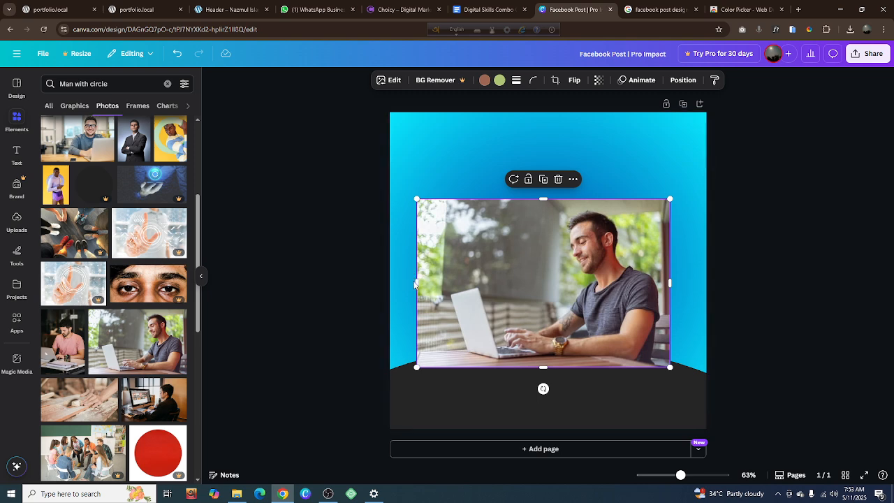
left_click_drag(416, 284, 435, 284)
left_click_drag(441, 285, 442, 285)
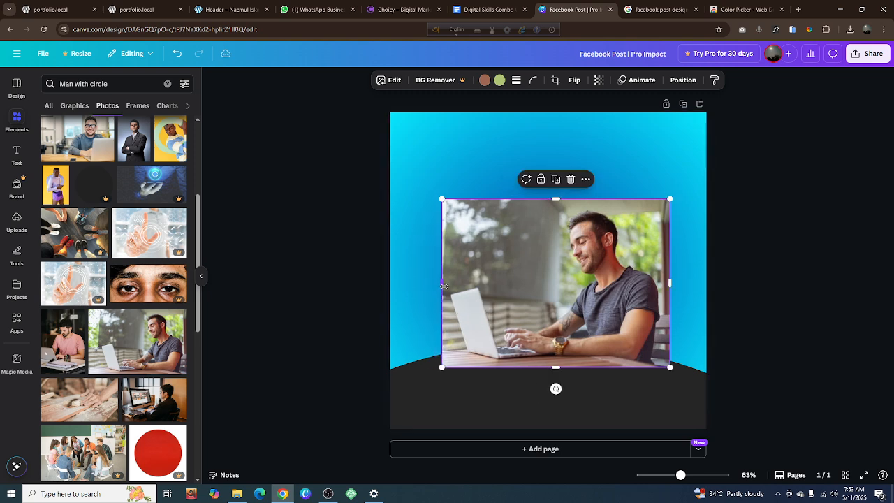
Move the laptop photo to the page's right edge, try to remove its background, and delete it from the page
left_click_drag(531, 282, 562, 285)
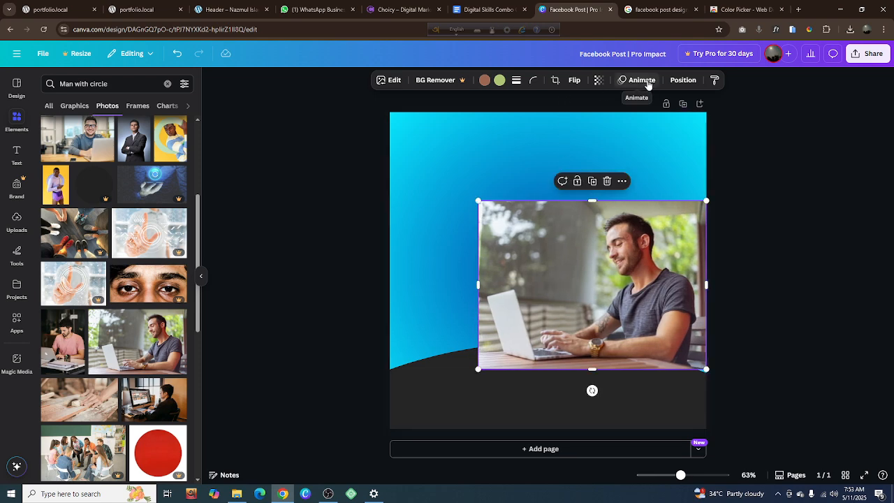
left_click(430, 79)
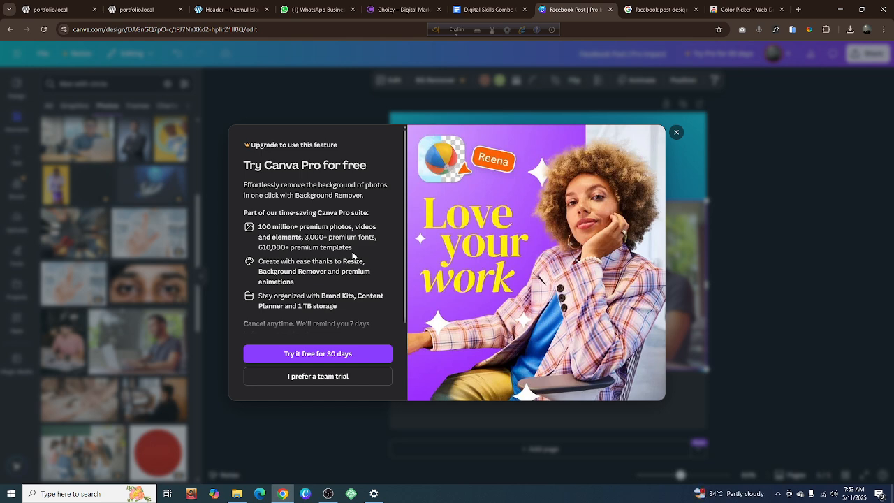
left_click(677, 133)
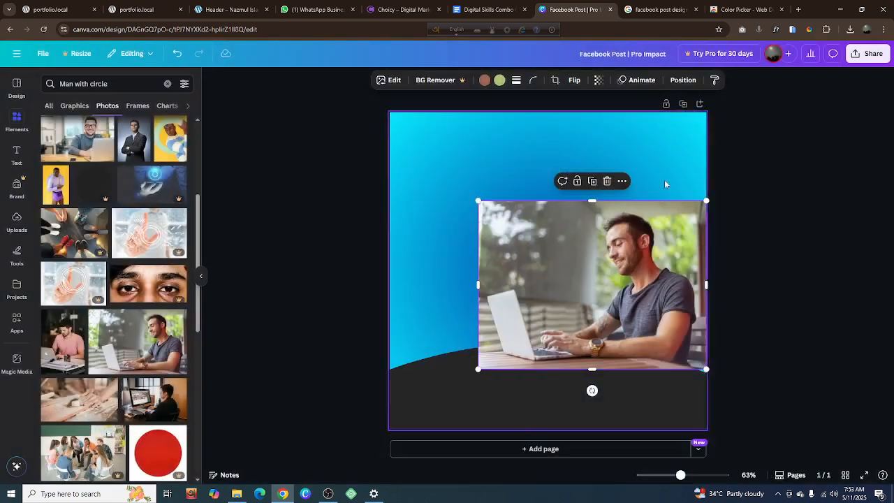
left_click(608, 181)
Browse the graphics results for "Man with circle" for a usable figure, and clear the search
left_click(75, 107)
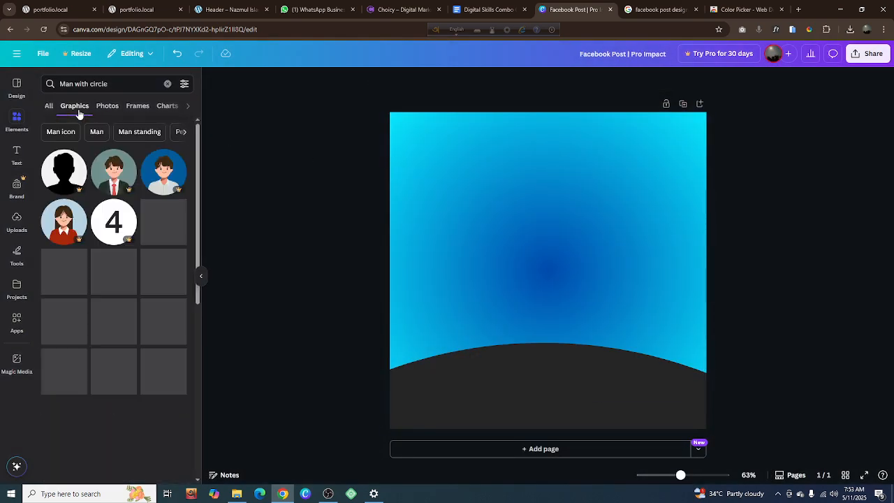
scroll(104, 193, "down", 5)
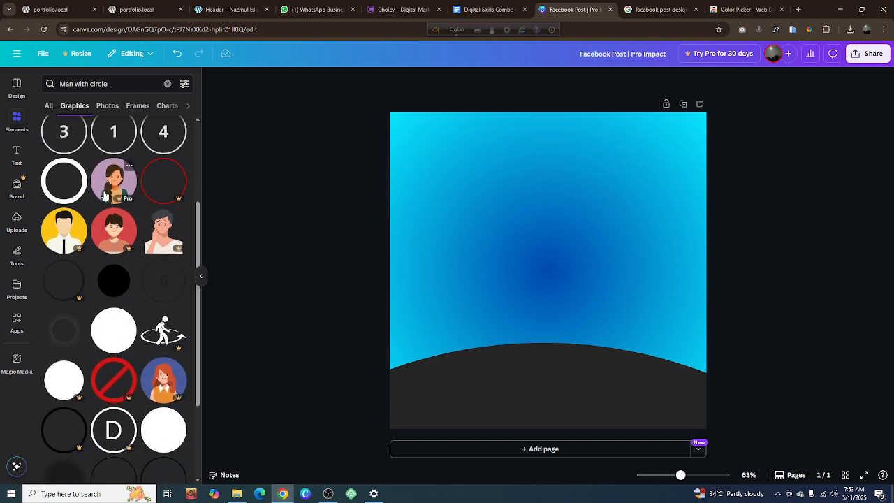
scroll(103, 195, "down", 4)
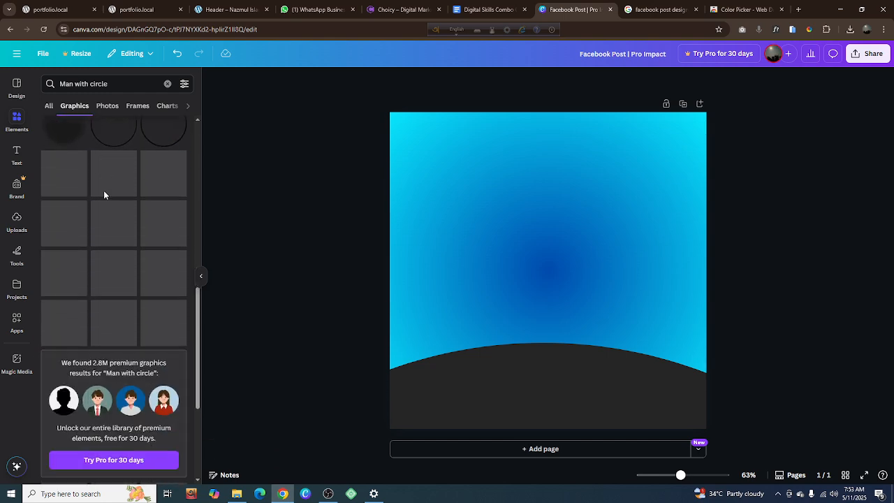
scroll(103, 195, "up", 5)
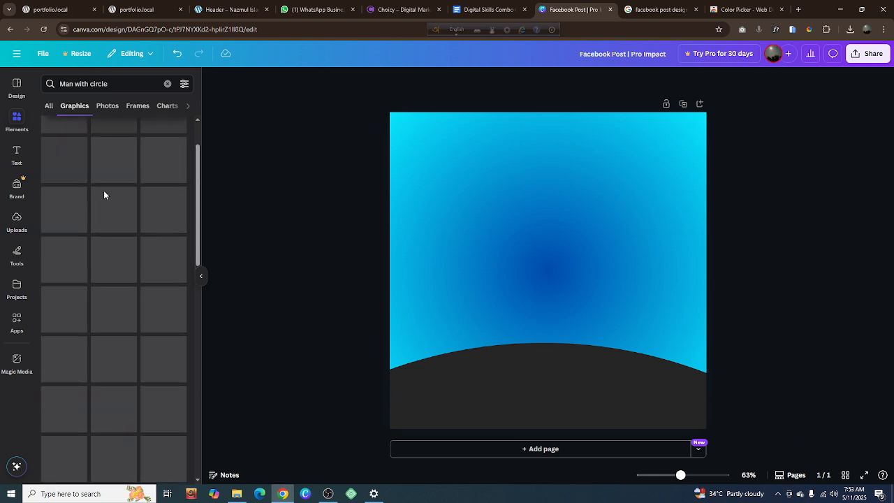
scroll(132, 154, "up", 3)
left_click(169, 84)
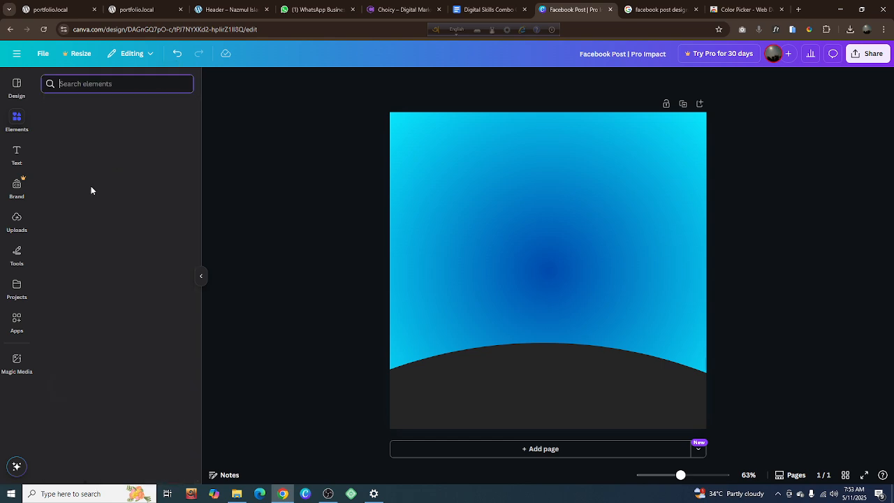
Upload the white Ostad "Free Masterclass" poster image from the Downloads folder to the design's uploads
left_click(17, 222)
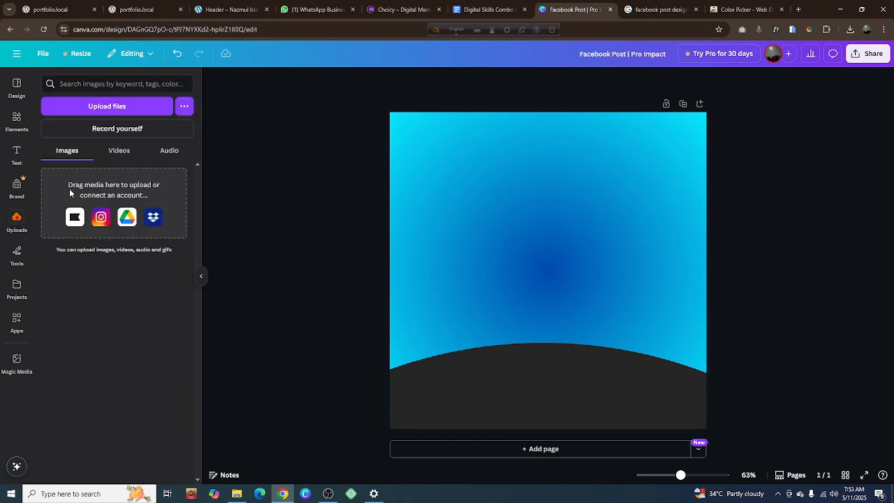
left_click(90, 108)
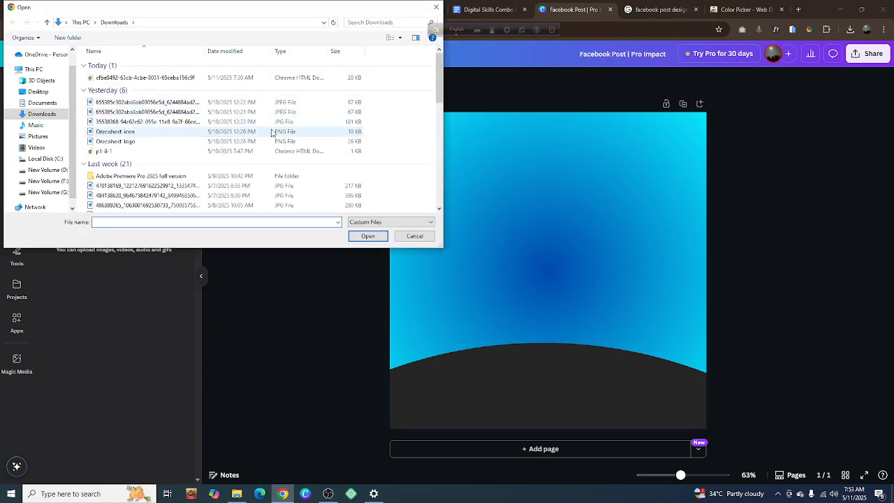
scroll(272, 132, "up", 3, "ctrl")
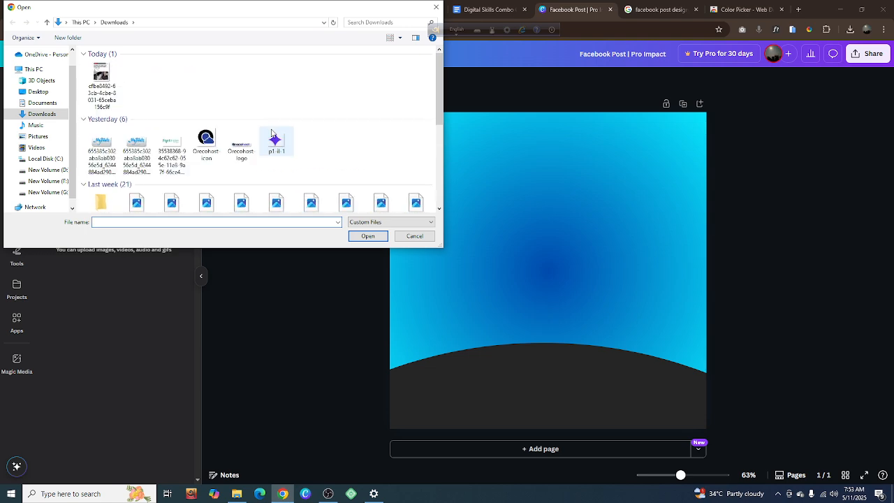
scroll(272, 133, "down", 2)
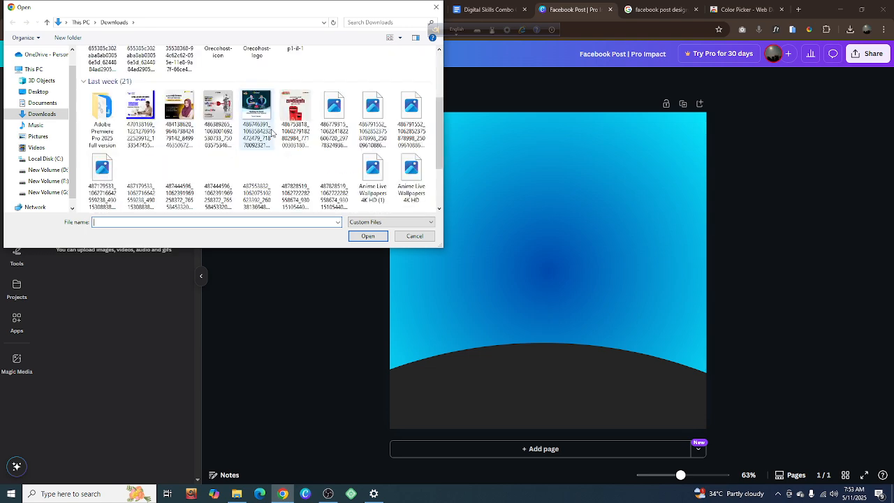
scroll(271, 133, "down", 2)
scroll(271, 133, "up", 1)
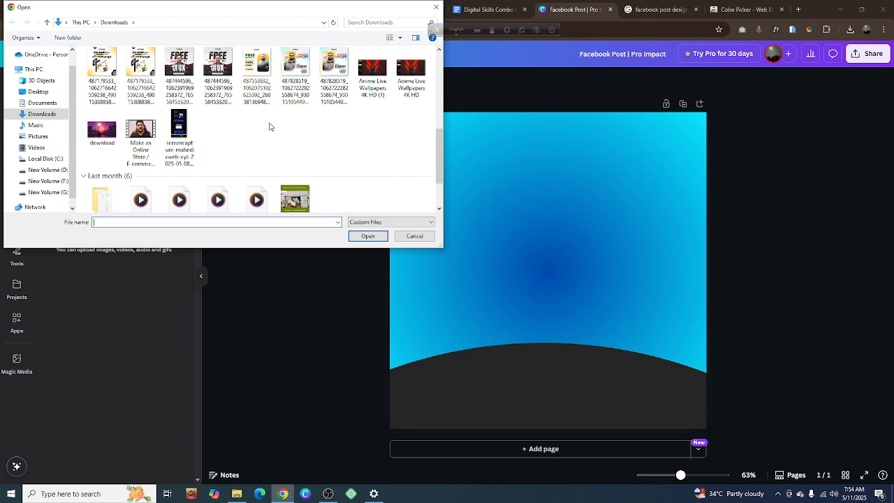
left_click(261, 86)
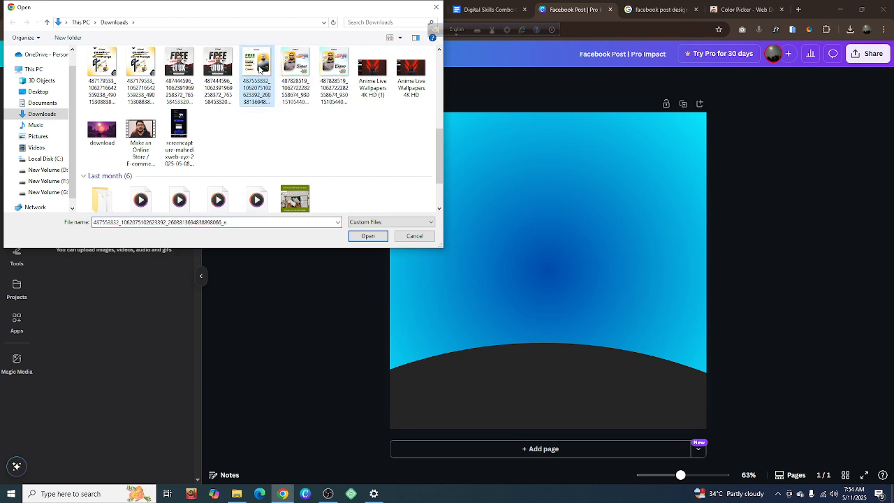
left_click_drag(258, 68, 157, 310)
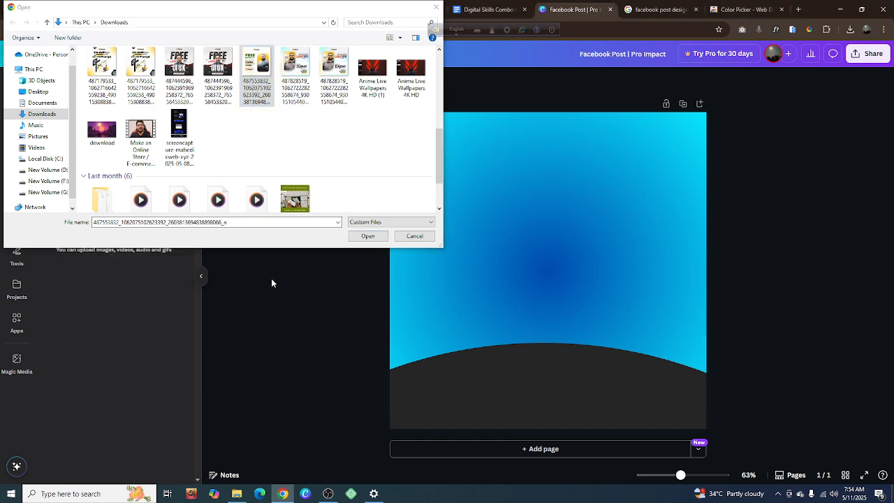
left_click(414, 236)
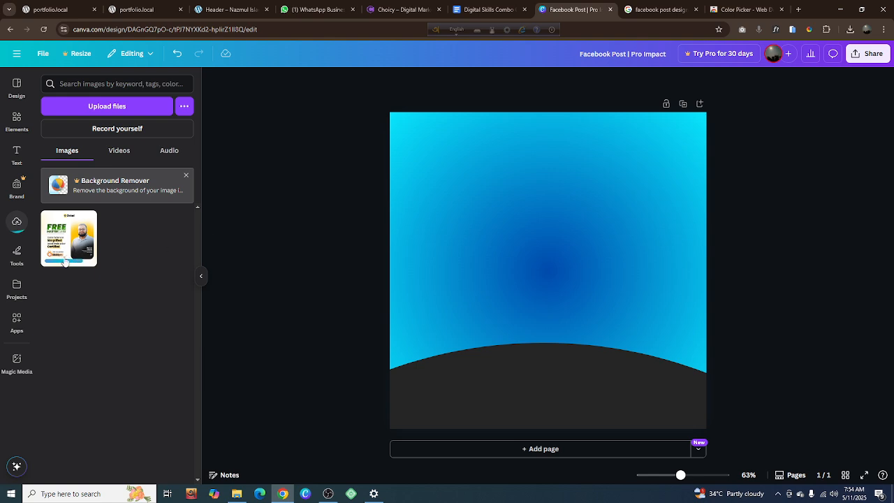
Add the uploaded poster to the page and crop it on all sides down to the card with the man's portrait
left_click(72, 251)
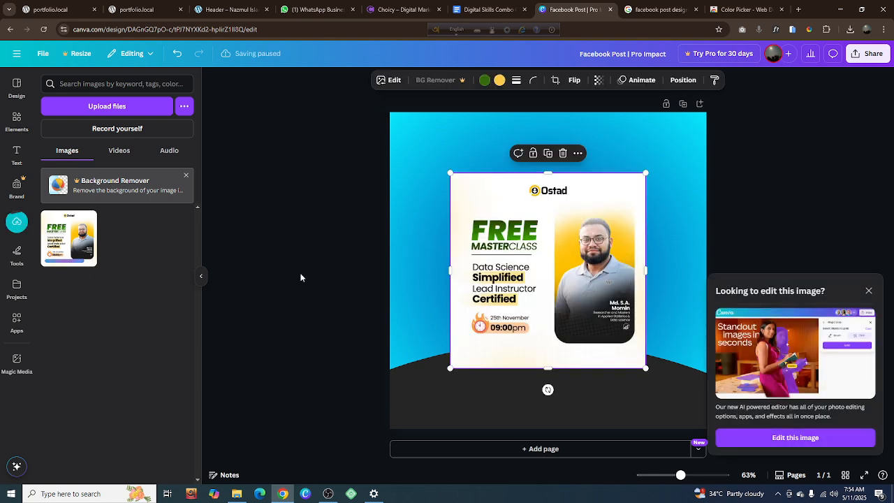
left_click(869, 291)
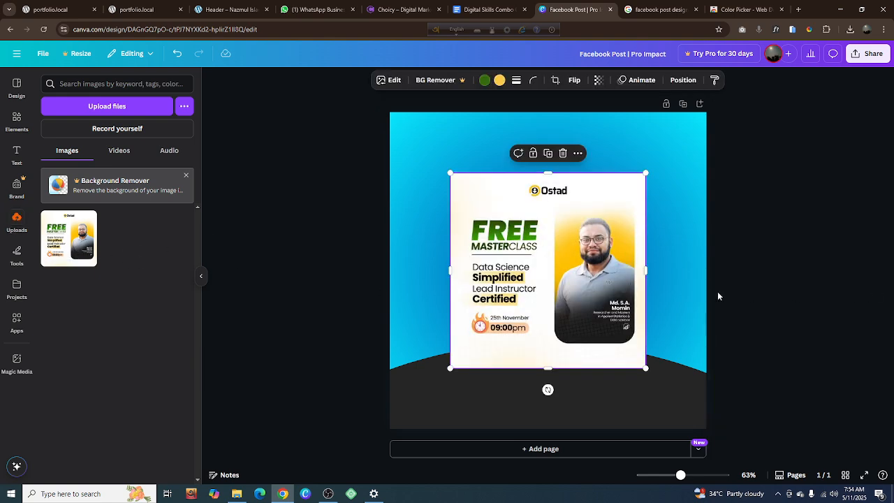
left_click_drag(449, 272, 553, 292)
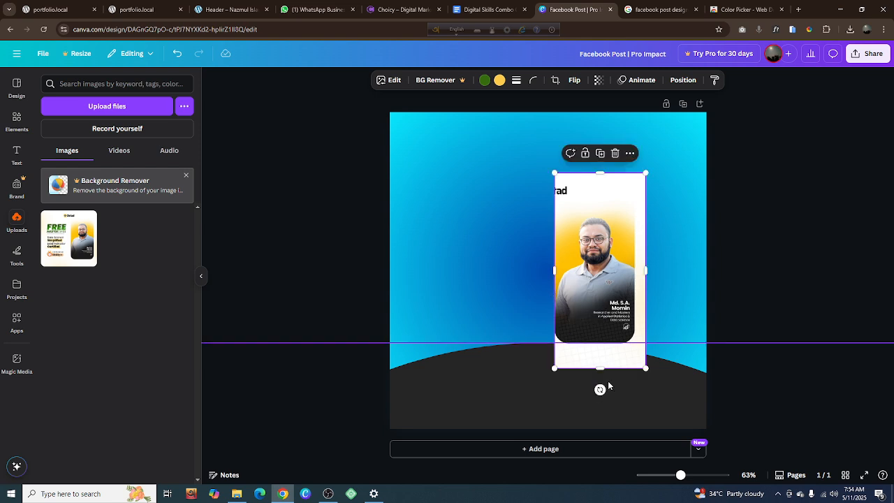
left_click_drag(600, 368, 601, 347)
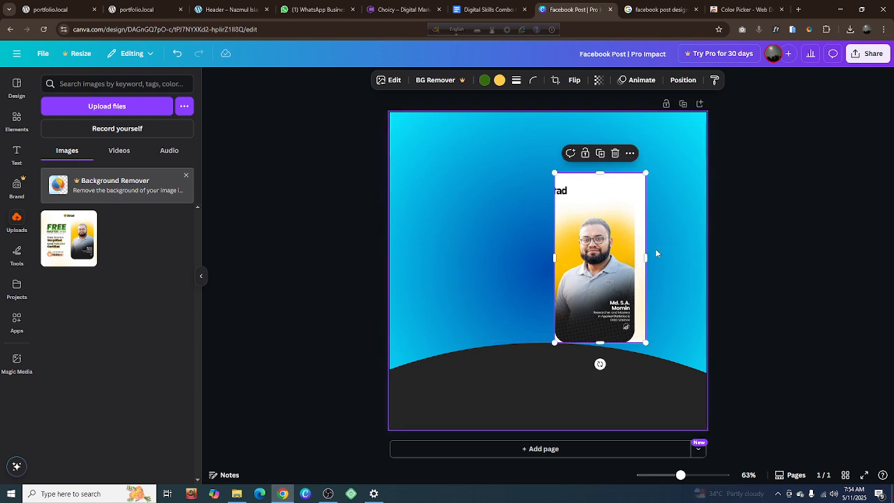
left_click_drag(645, 256, 634, 257)
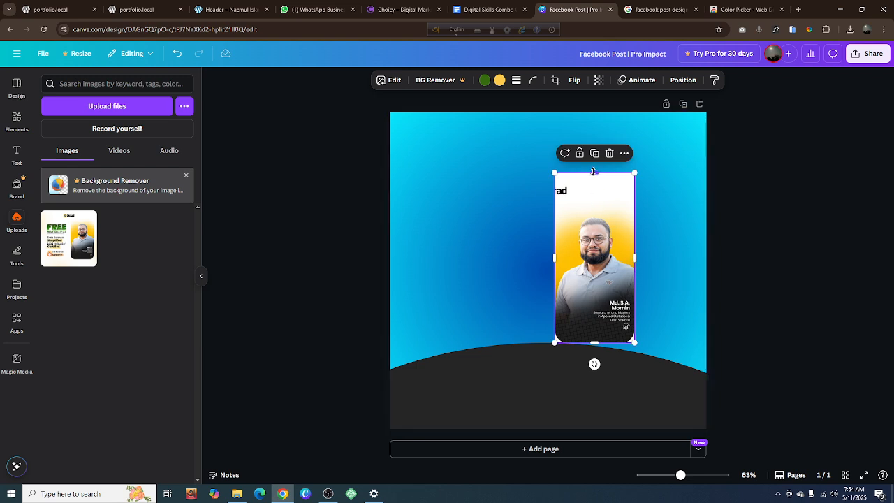
left_click_drag(596, 171, 593, 195)
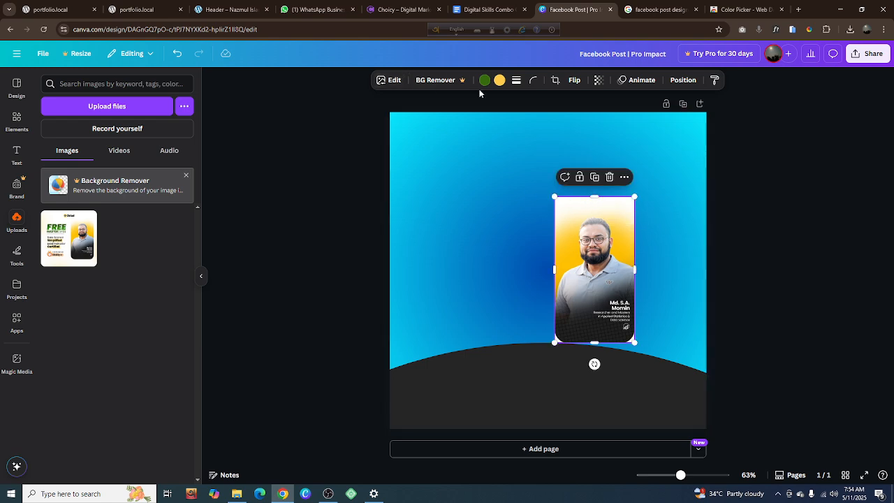
Round the corners of the cropped portrait card
left_click(534, 81)
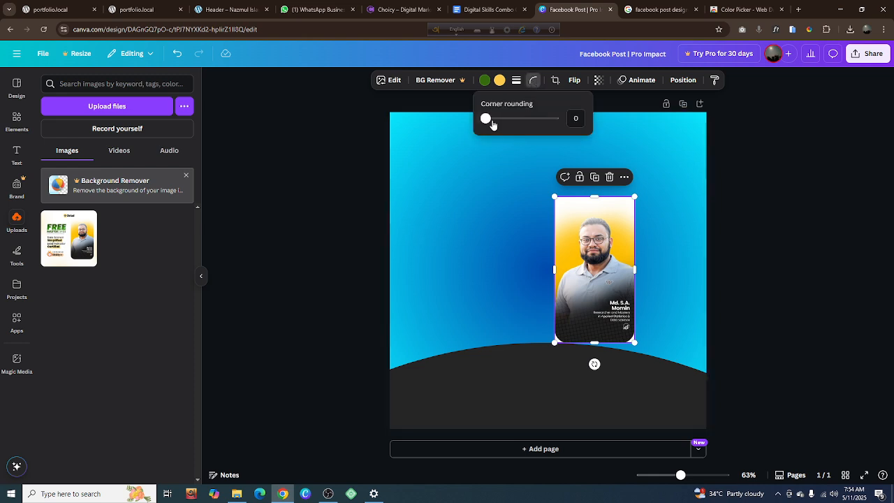
left_click_drag(489, 123, 517, 125)
left_click(873, 293)
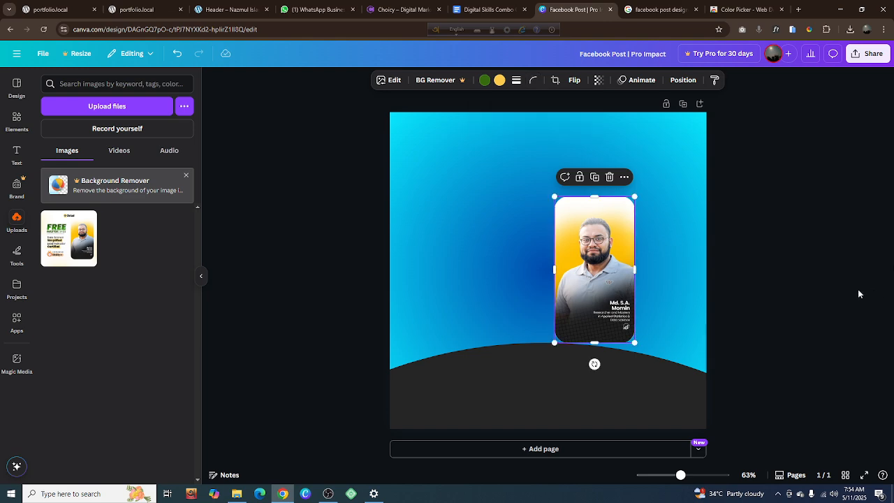
left_click(821, 287)
Enlarge the portrait card and place it on the right half of the page, overlapping the dark curved shape
left_click(601, 280)
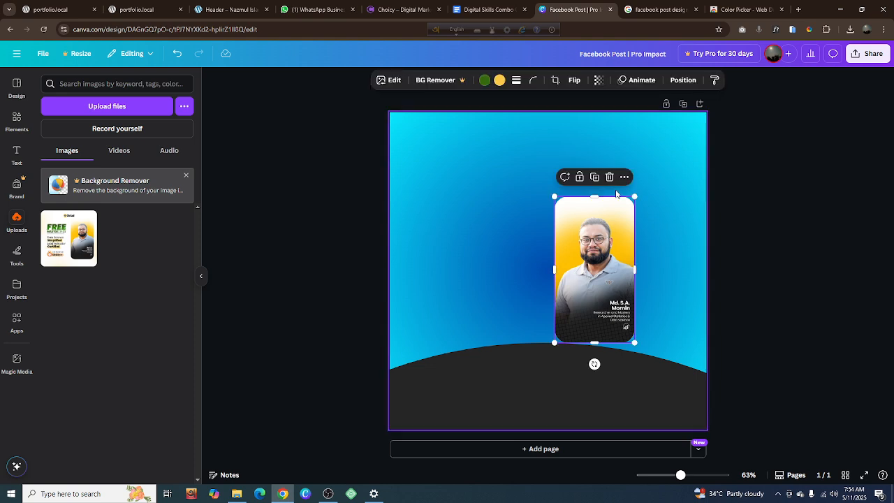
mouse_move(639, 197)
left_mouse_down()
mouse_move(702, 168)
mouse_move(650, 183)
left_mouse_up()
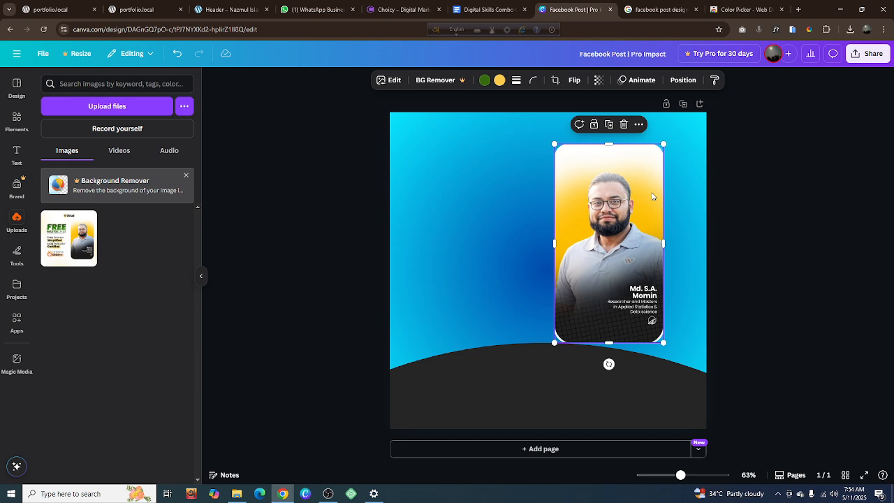
left_click_drag(631, 227, 643, 262)
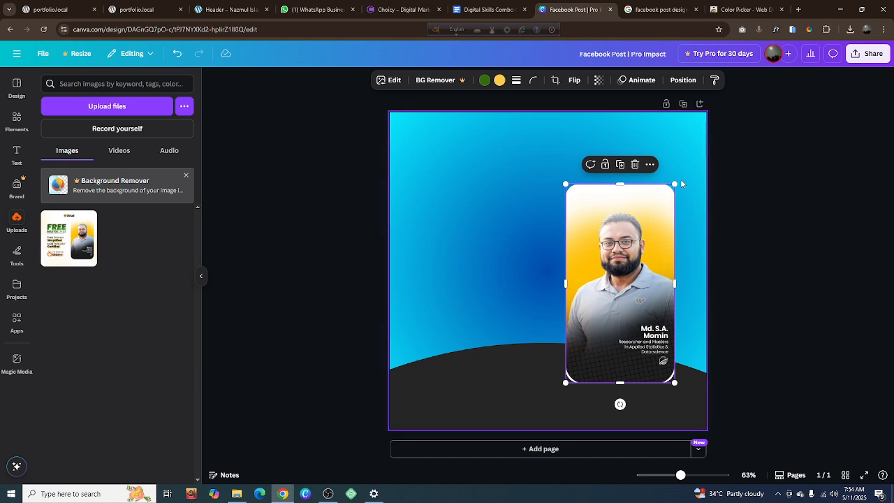
left_click_drag(675, 184, 680, 171)
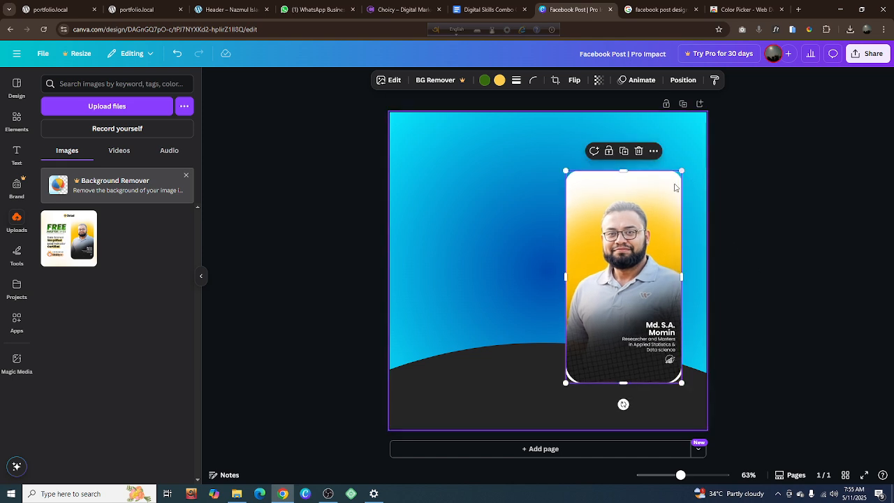
left_click_drag(641, 210, 640, 203)
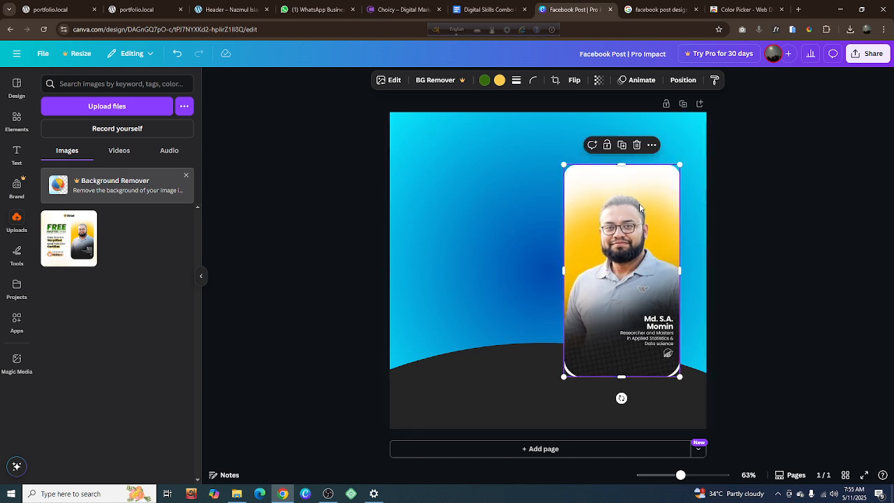
Increase the portrait card's corner rounding until the white corner remnants are cut away
left_click(534, 80)
left_click_drag(519, 117, 537, 123)
left_click(779, 238)
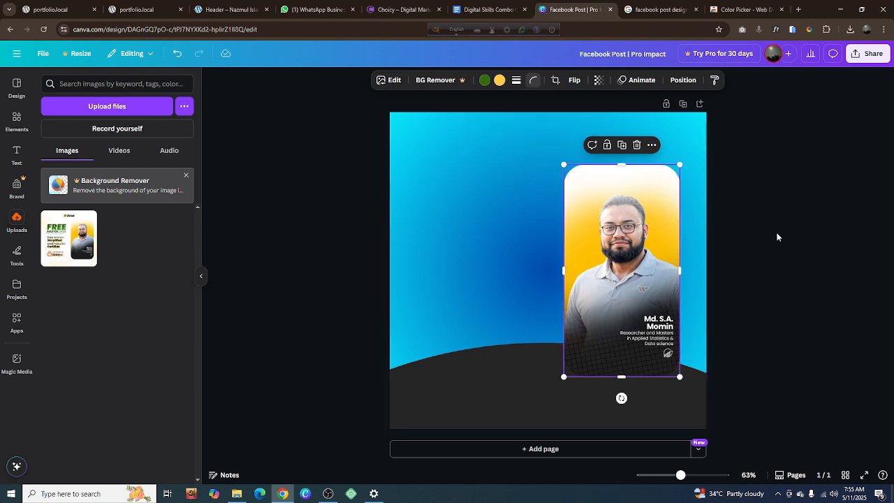
left_click(778, 237)
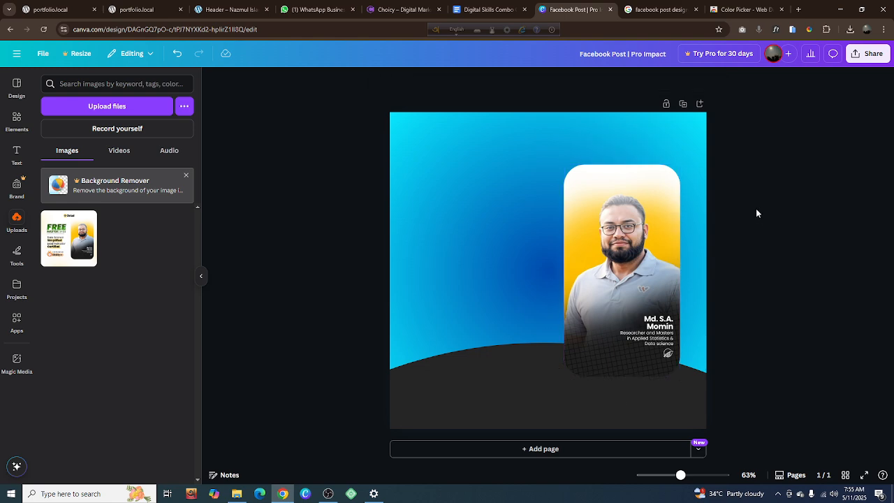
Inspect the portrait card on the page and compare the layout with the Facebook post reference design
left_click(632, 255)
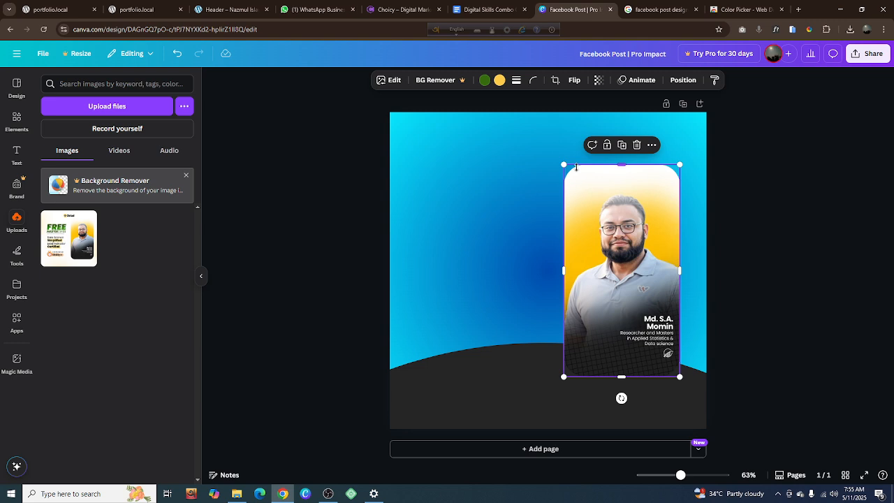
left_click(810, 246)
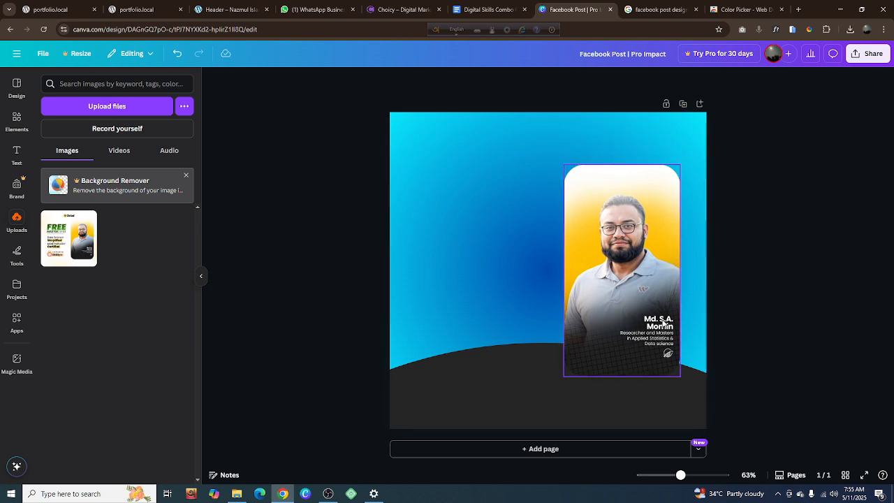
left_click(598, 247)
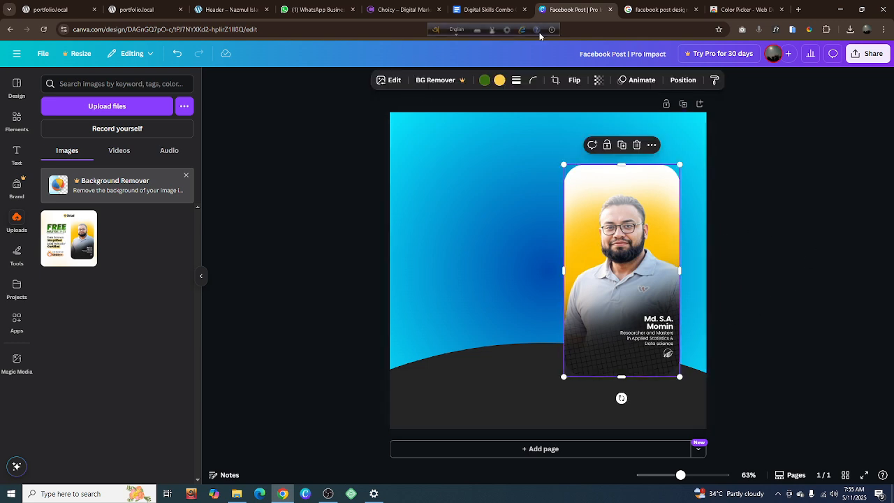
left_click(655, 10)
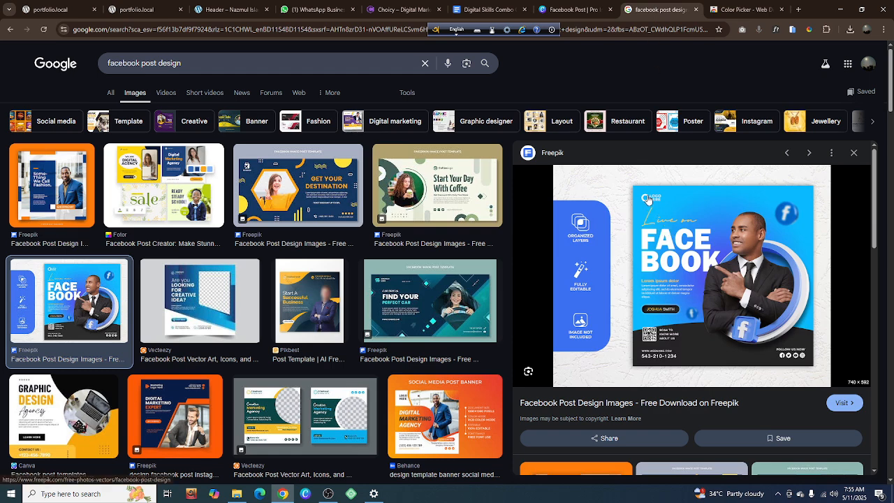
Switch to the Canva design and search the elements library for "Logo", showing only graphics
left_click(572, 10)
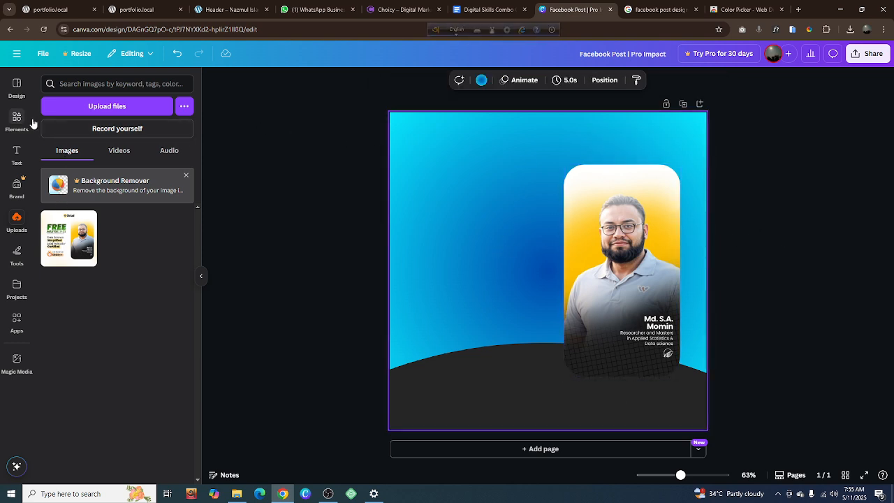
left_click(10, 122)
left_click(82, 84)
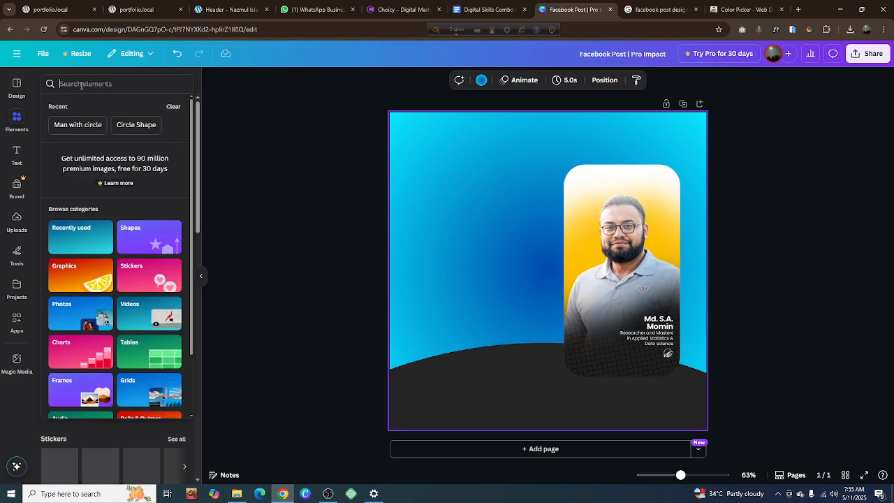
type("Logo")
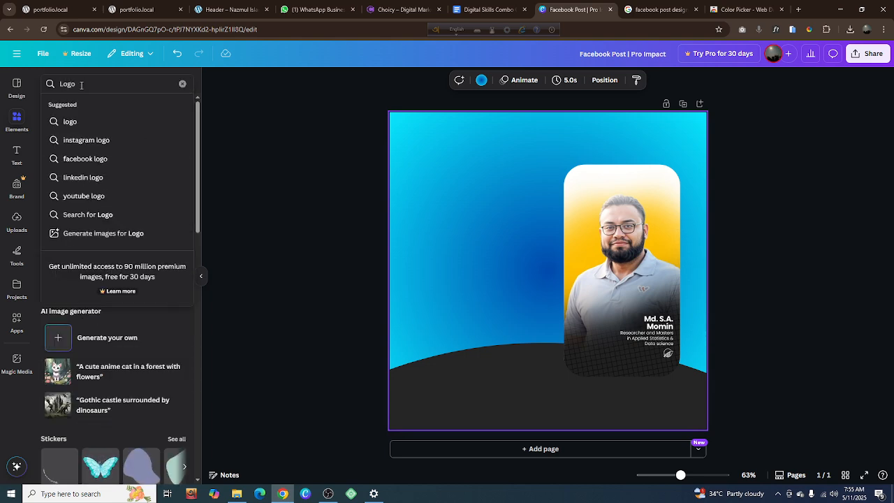
key("Return")
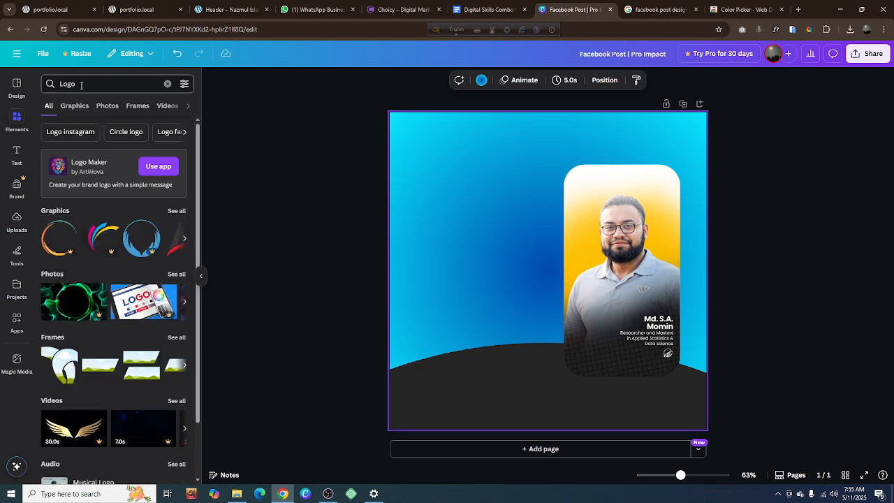
left_click(75, 107)
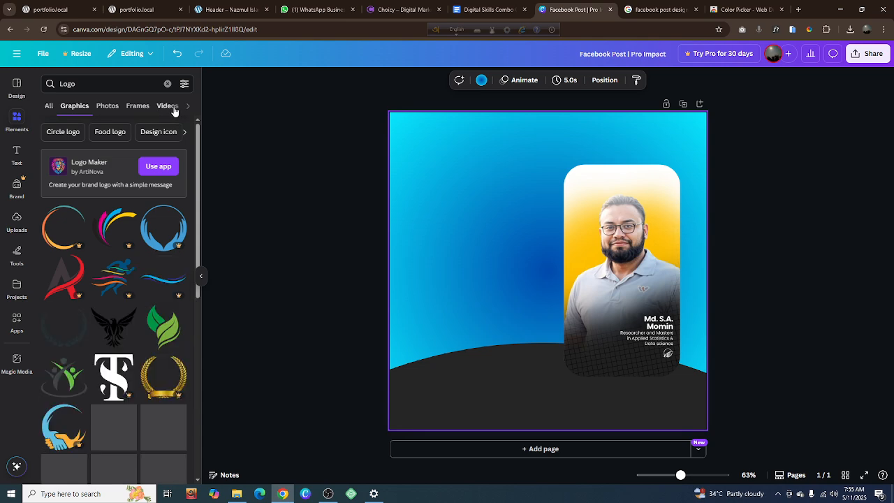
scroll(60, 382, "down", 10)
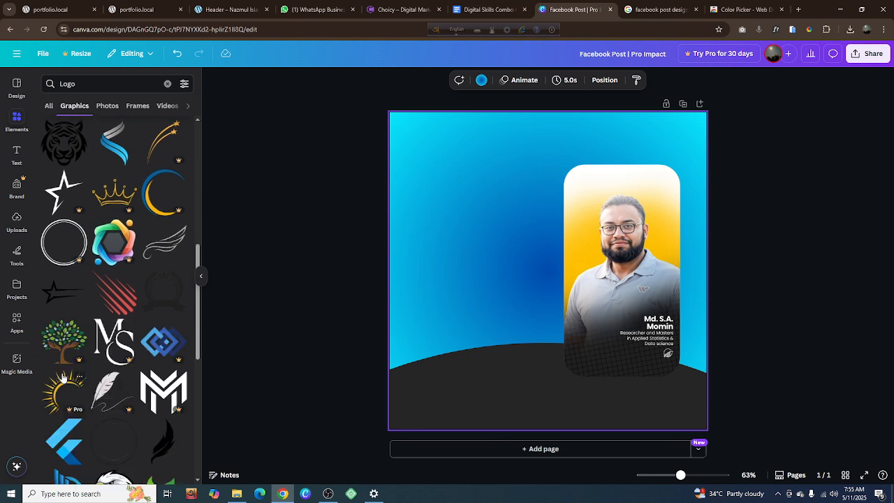
Try the outlined star graphic as a small logo in the page's upper-left corner and discard it
left_click(56, 199)
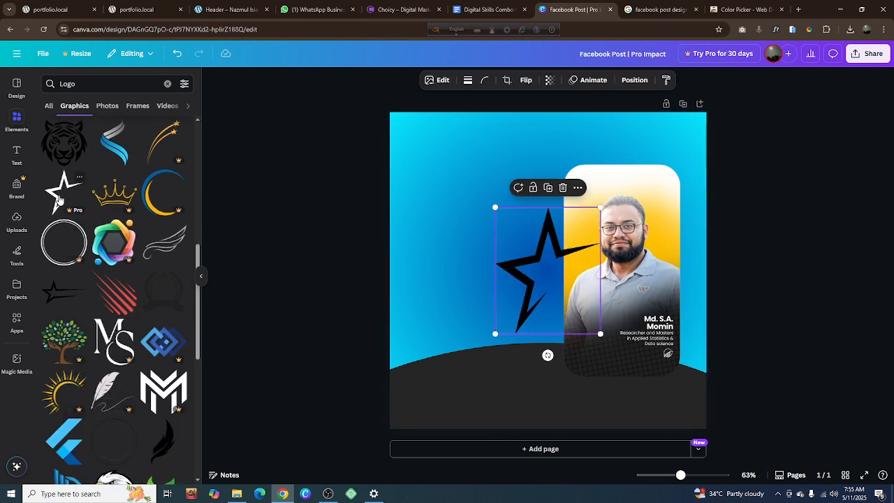
left_click_drag(526, 284, 431, 193)
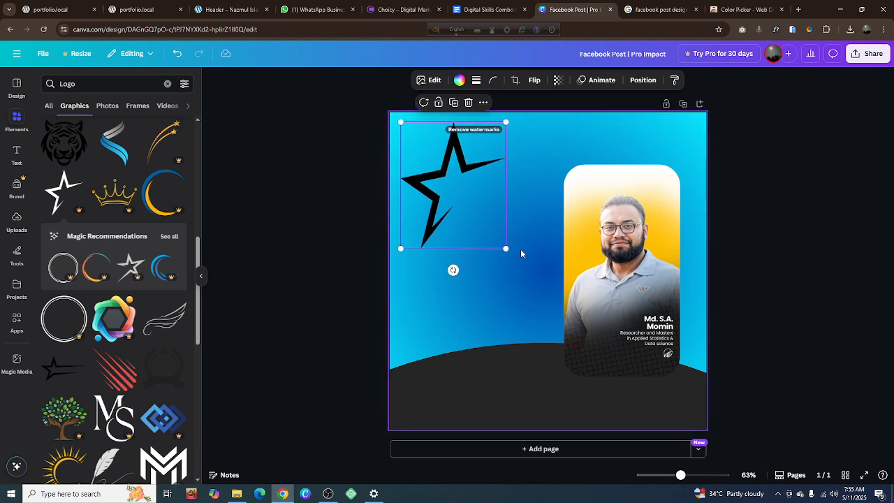
left_click_drag(510, 252, 428, 153)
left_click(429, 102)
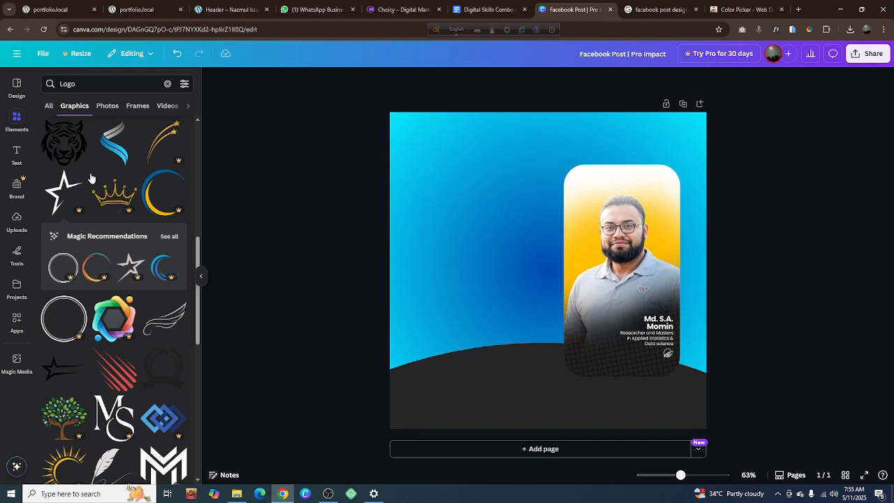
scroll(91, 178, "down", 2)
scroll(91, 178, "down", 3)
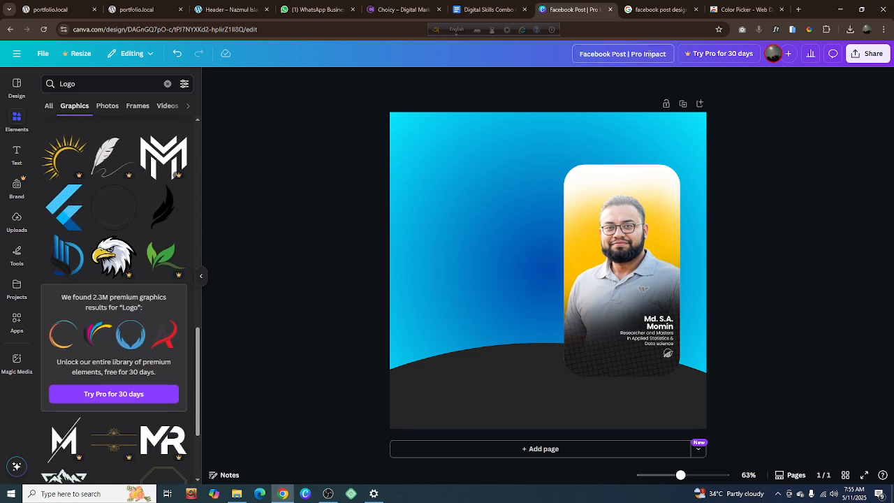
Search Google Images for "Logo For Marketing Agency" in place of the Color Picker extension page
left_click(743, 5)
left_click(262, 31)
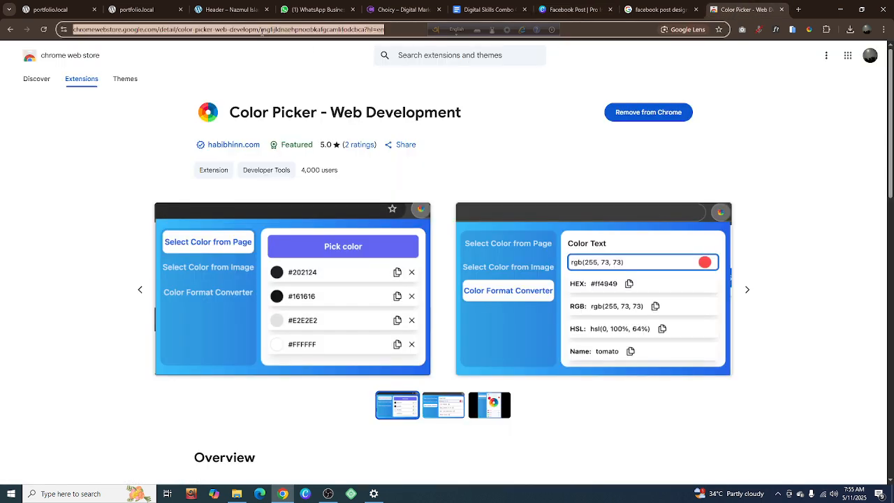
type("Logo")
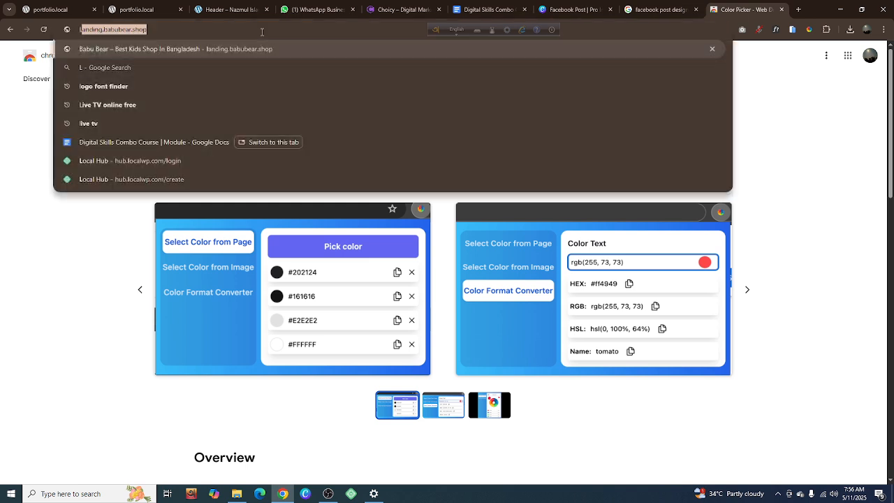
type(" For")
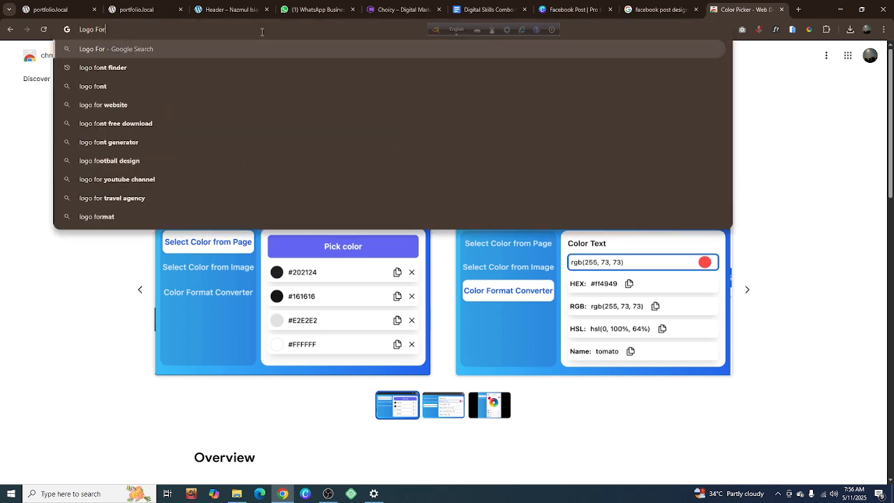
type(" Mark")
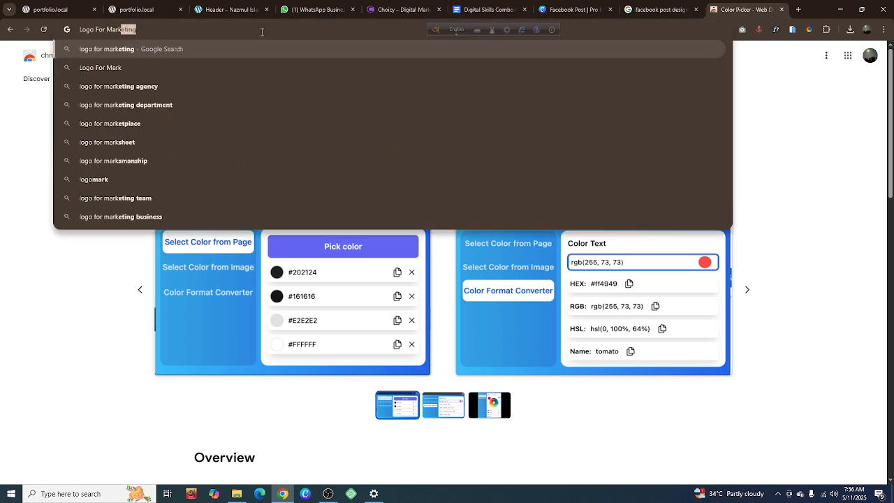
type("eting Agency")
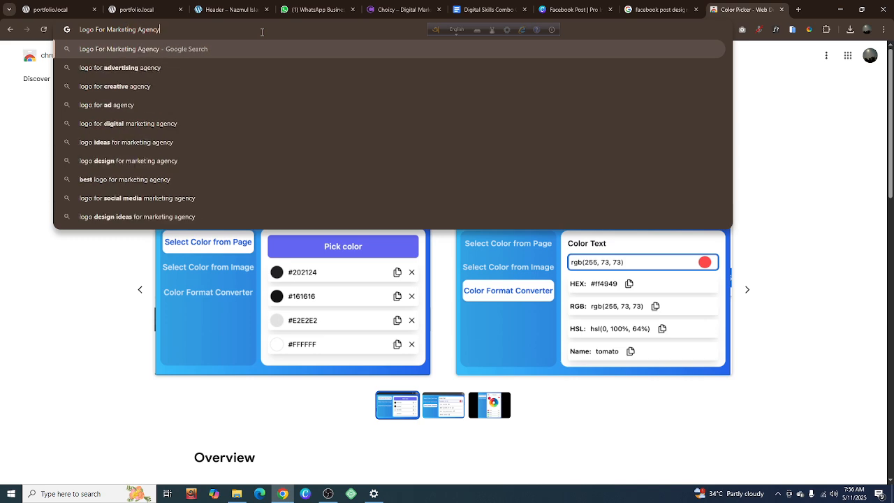
key("Return")
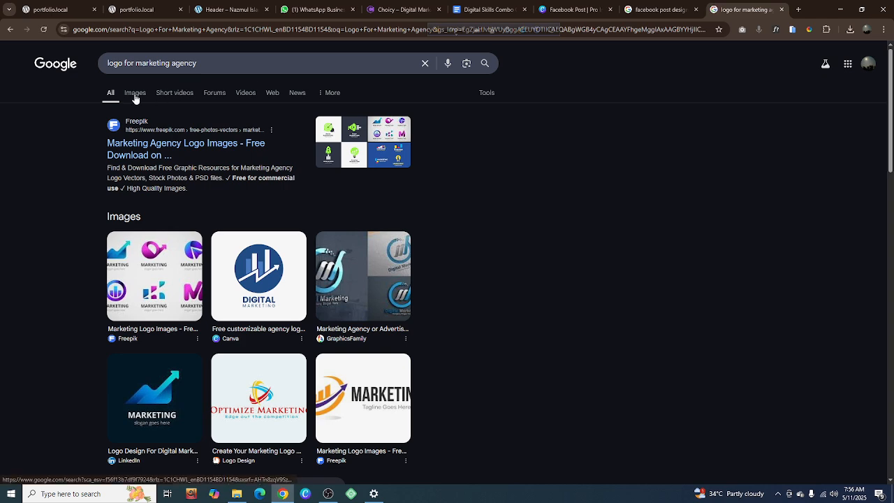
left_click(135, 93)
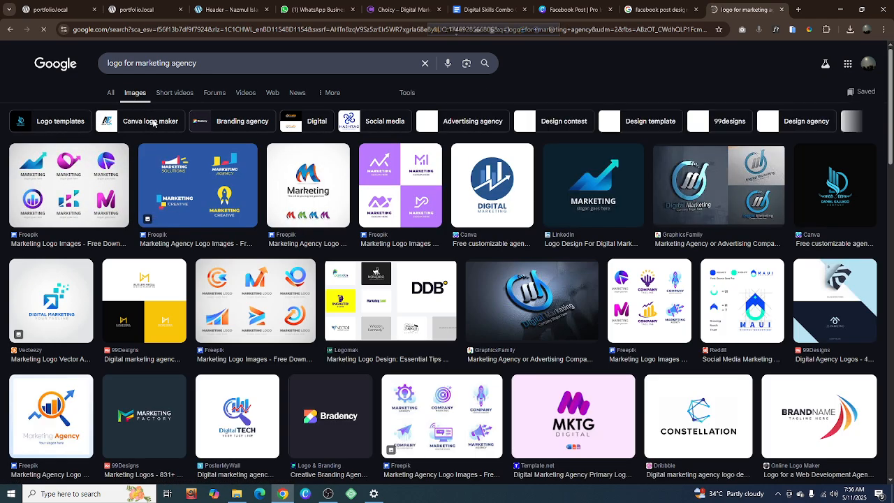
Save the LinkedIn "Marketing" logo image with the blue rising arrow to the Downloads folder as a JPEG
left_click(583, 204)
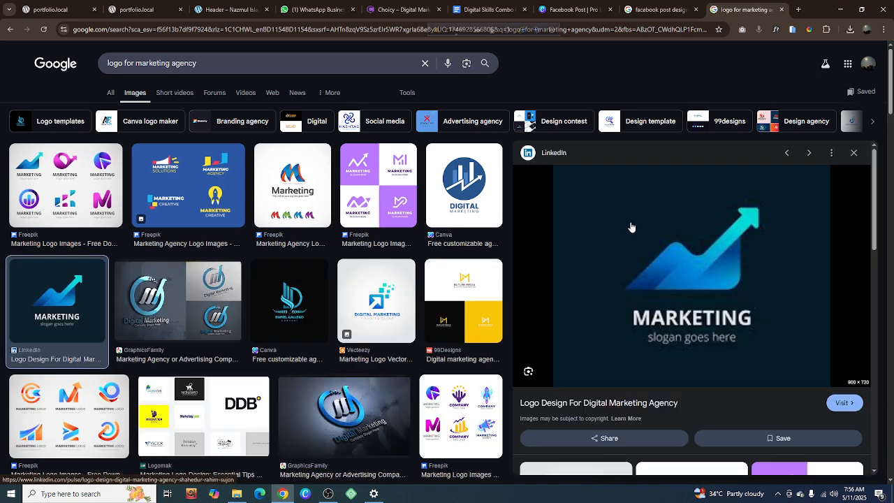
right_click(674, 250)
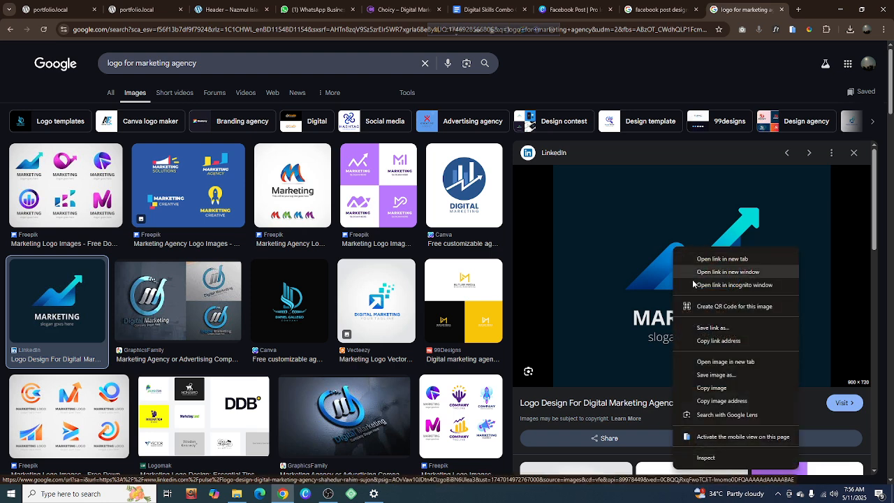
left_click(716, 376)
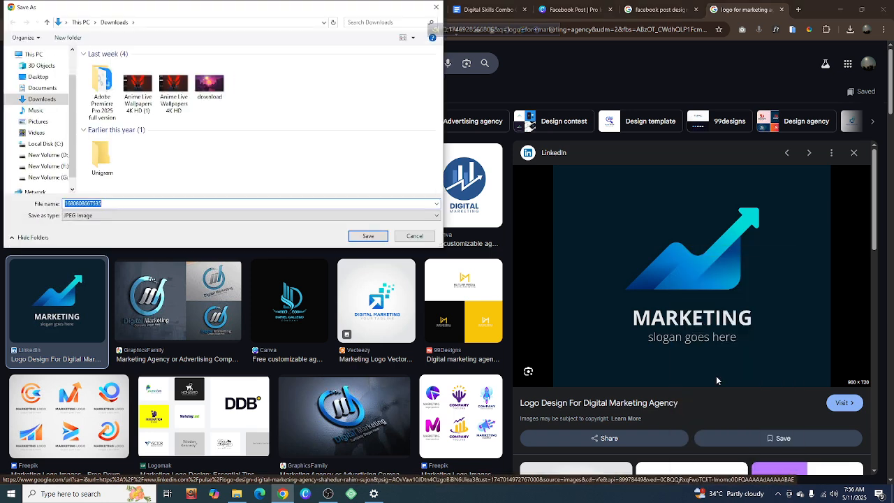
left_click(369, 236)
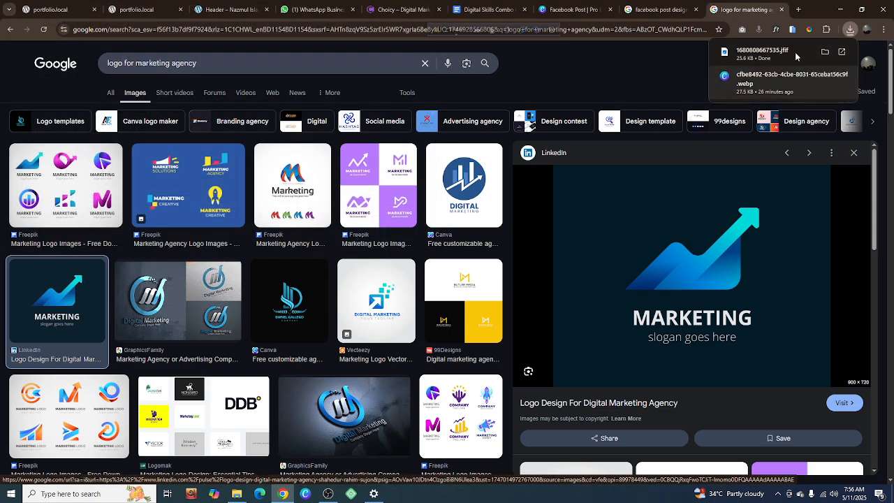
left_click(828, 30)
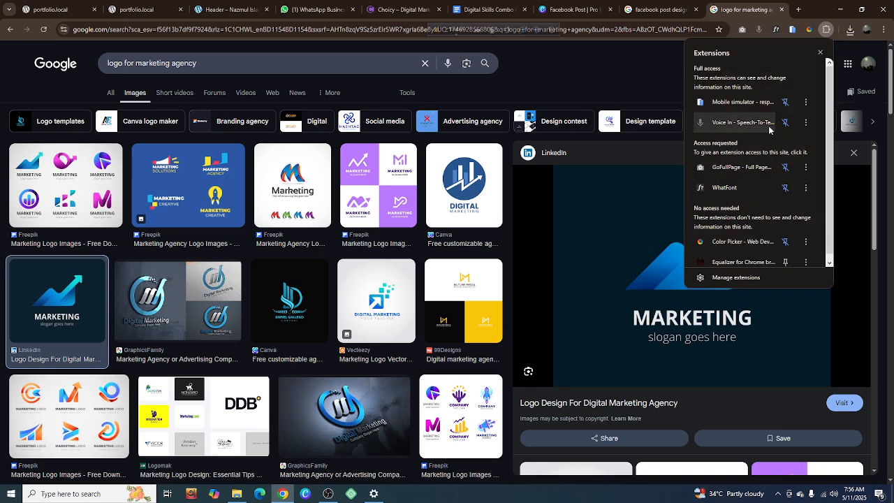
scroll(734, 201, "down", 1)
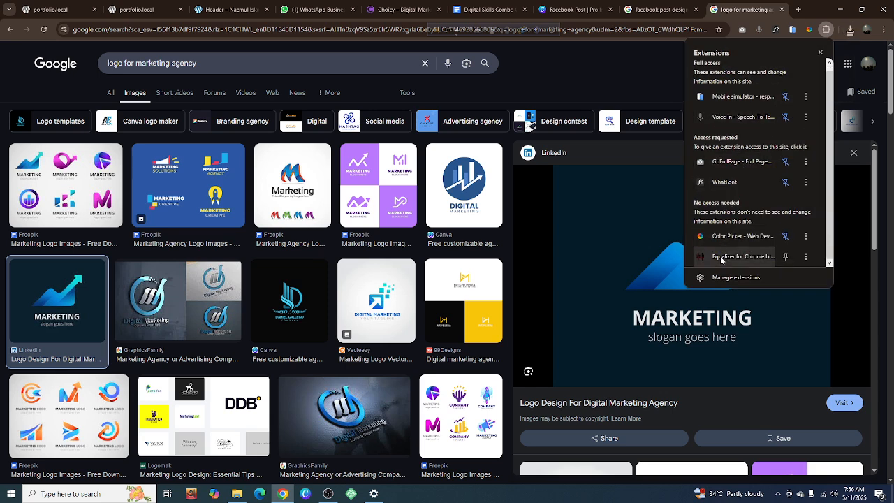
left_click(590, 63)
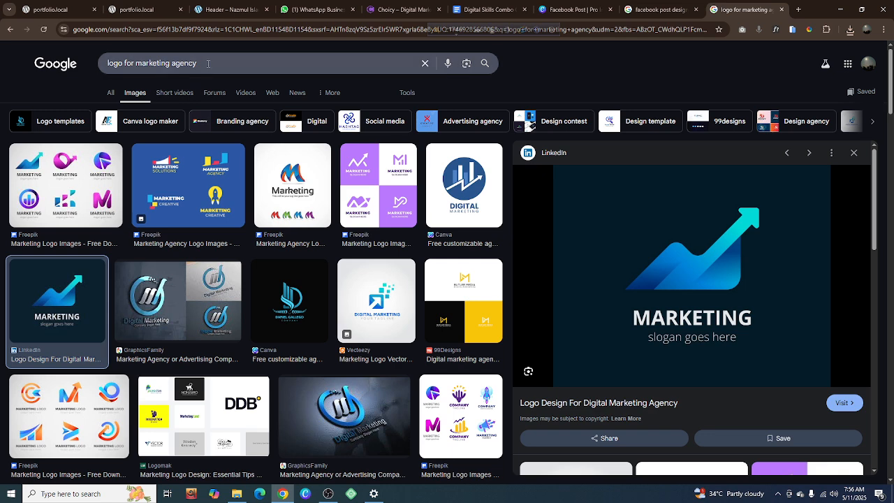
Search Google for "BG remove" and open the remove.bg website
left_click_drag(176, 59, 108, 62)
left_click(129, 29)
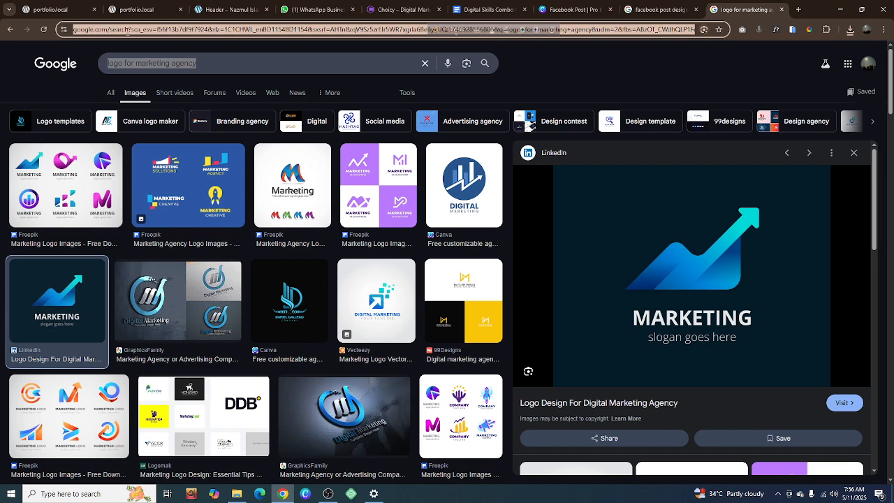
type("BG remove")
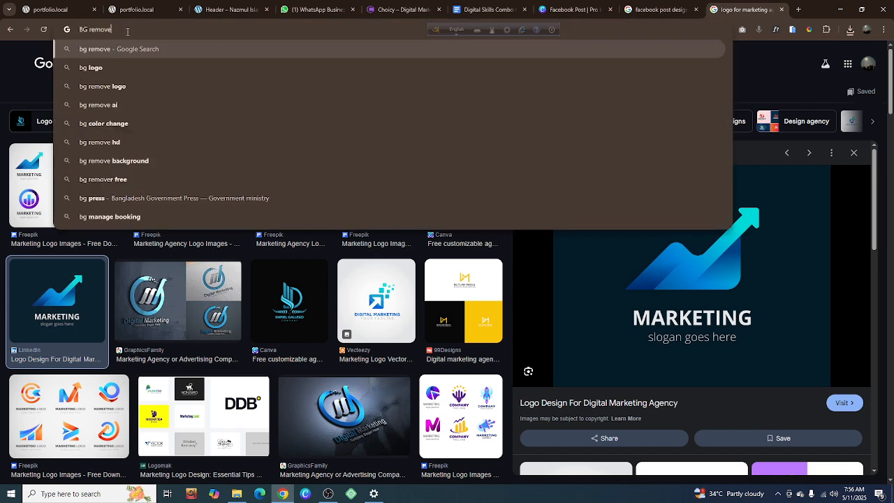
key("Return")
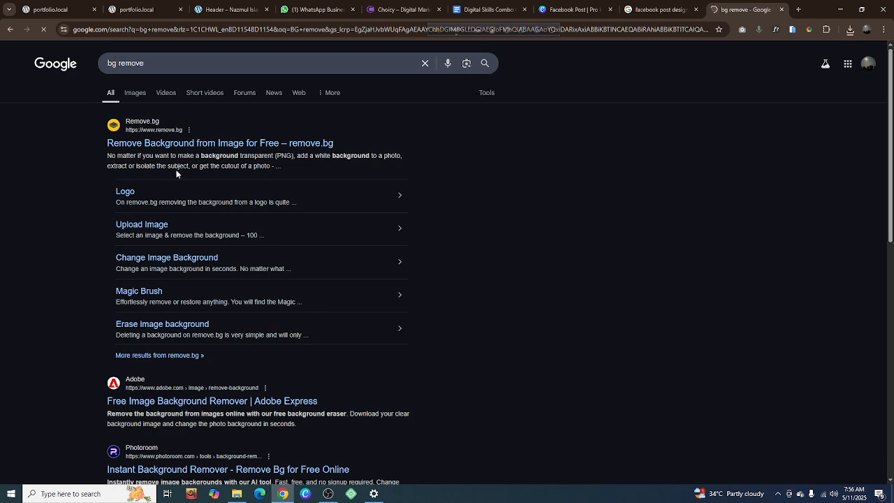
left_click(168, 148)
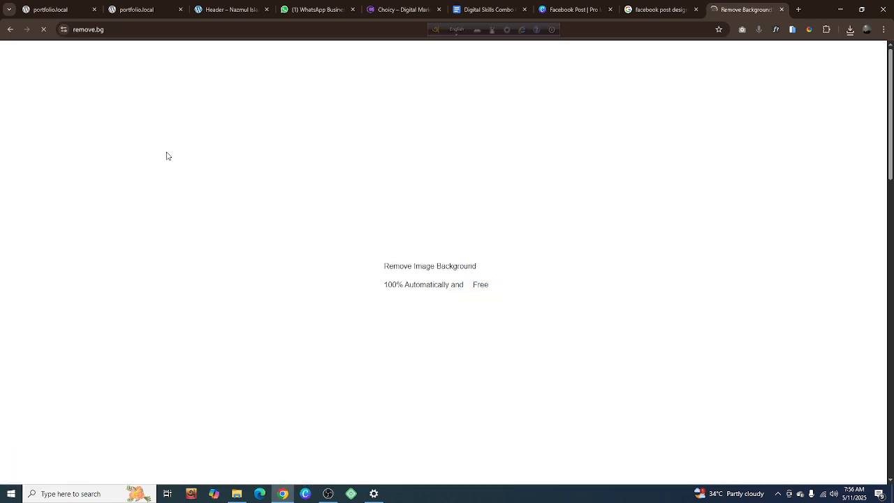
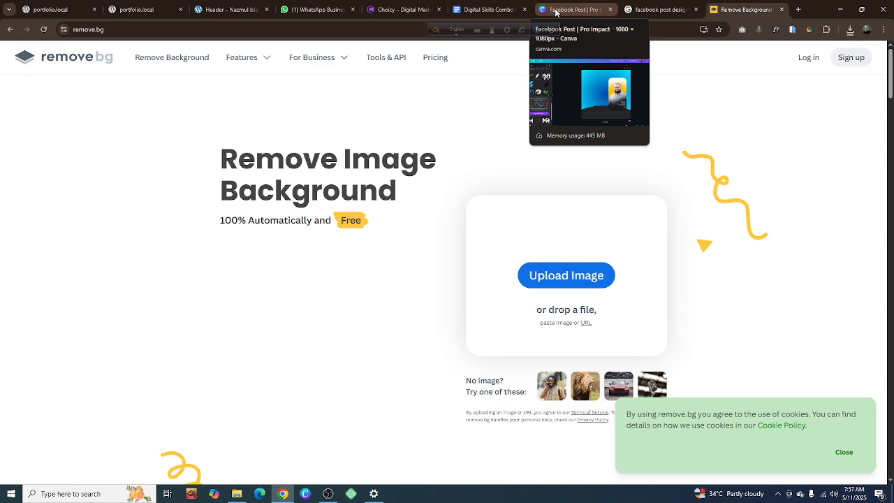
Remove the background from the saved marketing logo image in Downloads and download the free 559 x 447 preview
left_click(559, 280)
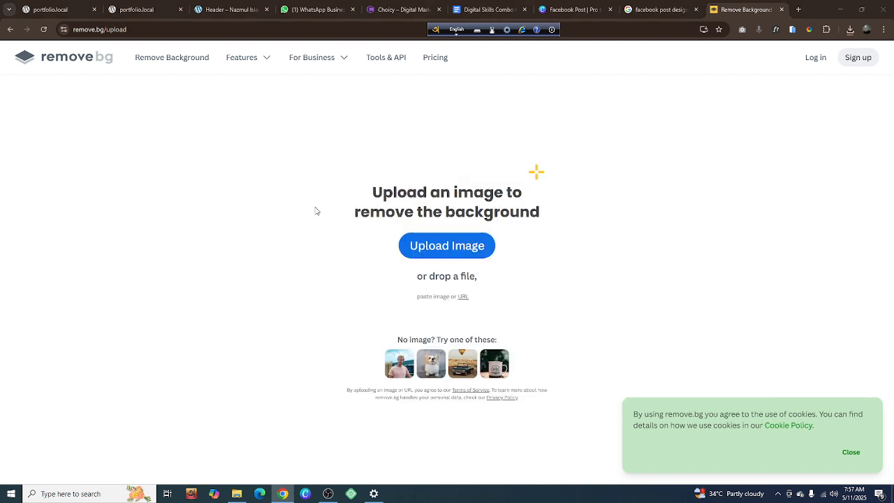
left_click(105, 76)
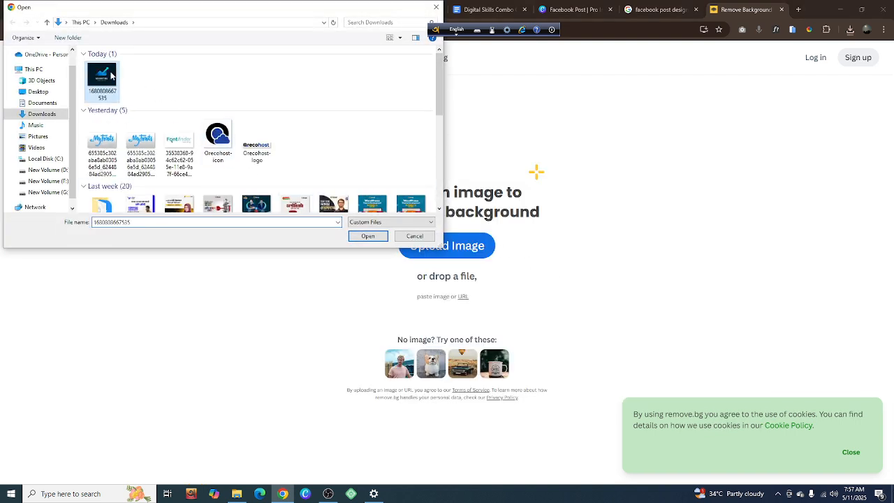
left_click(365, 236)
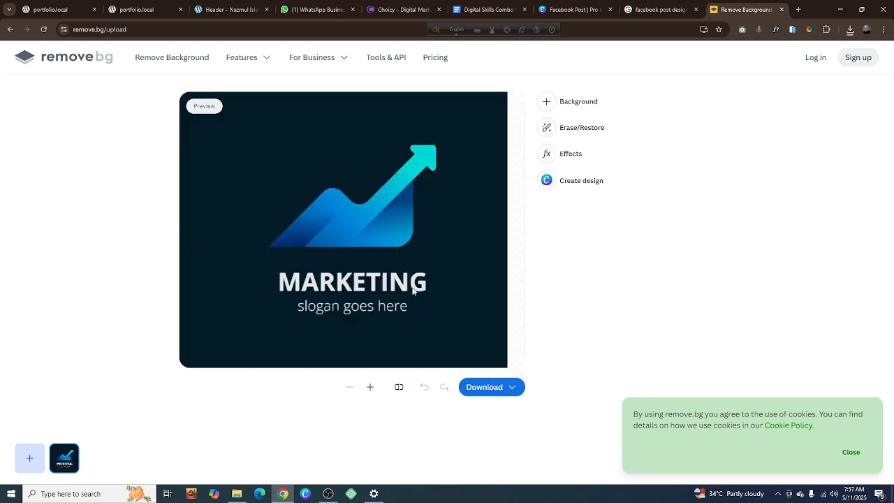
left_click(512, 387)
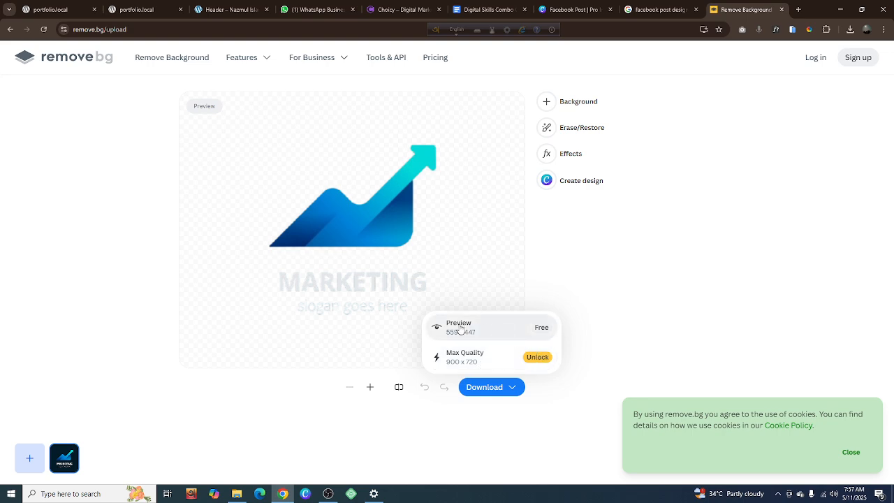
left_click(502, 337)
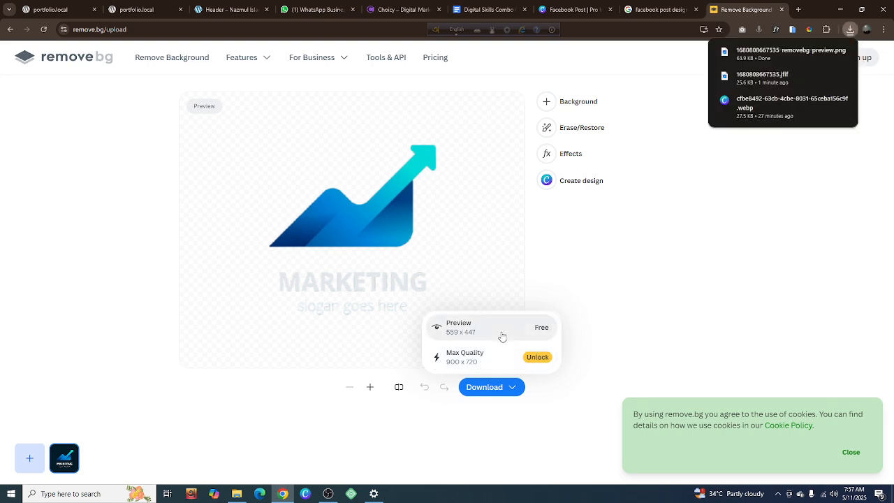
Switch to the Canva design, add the downloaded removebg-preview PNG logo and shrink it into the page's upper-left corner
left_click(572, 9)
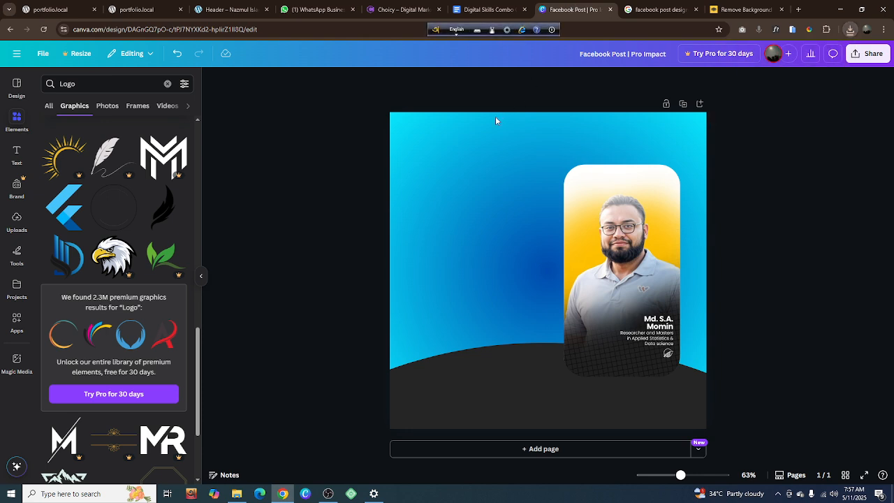
left_click(850, 30)
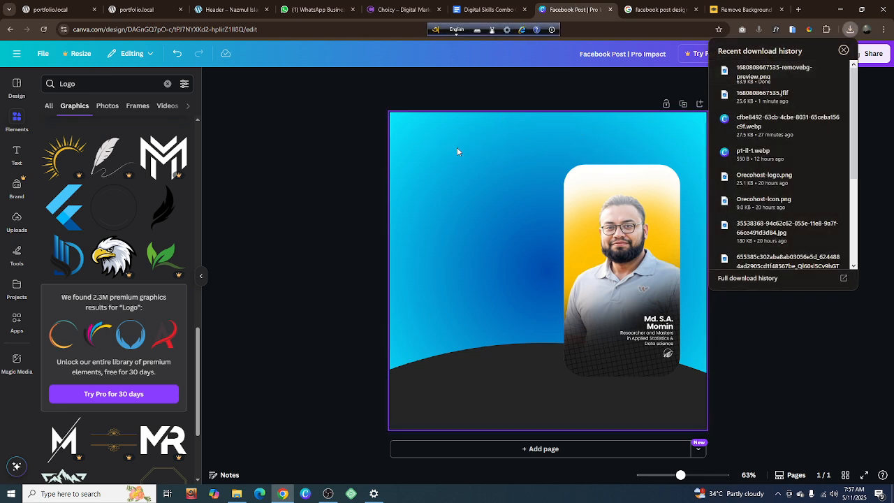
left_click_drag(458, 151, 458, 151)
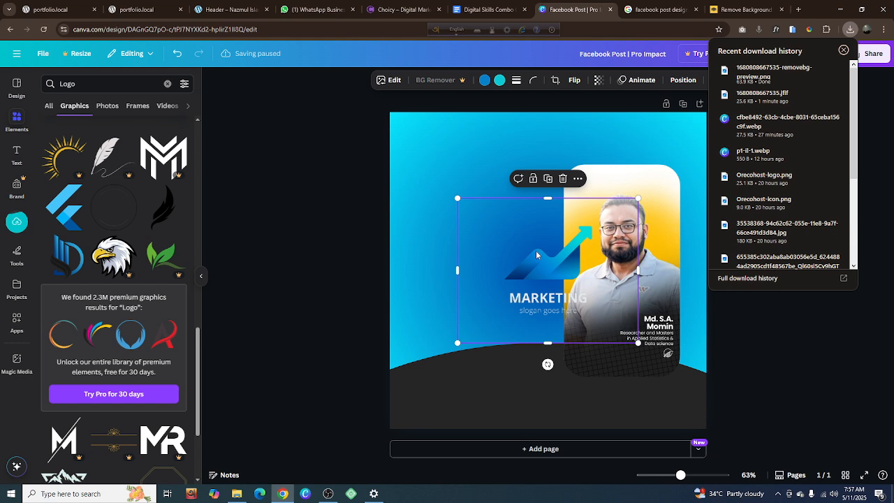
left_click_drag(536, 255, 471, 163)
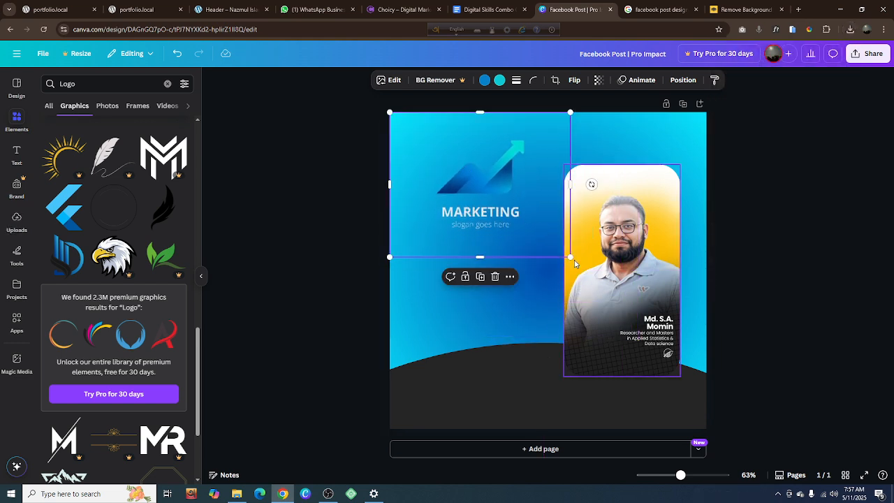
left_click_drag(572, 258, 476, 181)
left_click(336, 200)
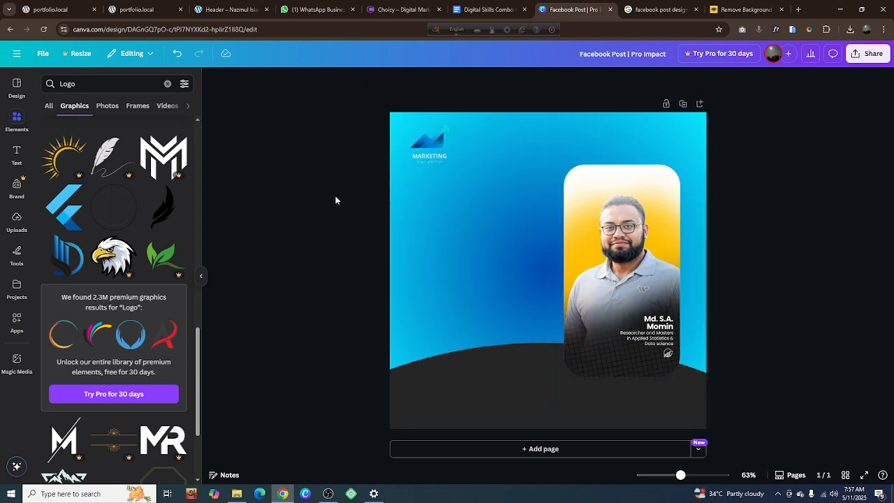
Upload the original dark-background marketing logo from Downloads to the design's uploads and dismiss the Background Remover suggestion
left_click(17, 222)
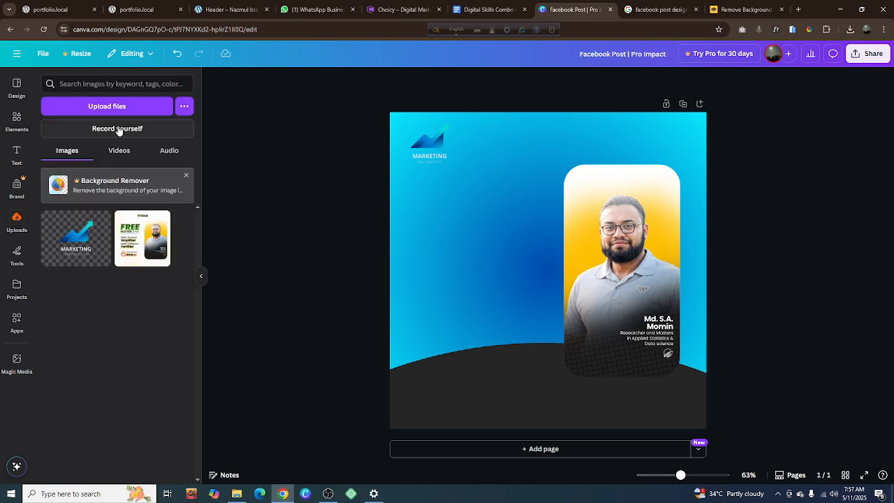
left_click(119, 114)
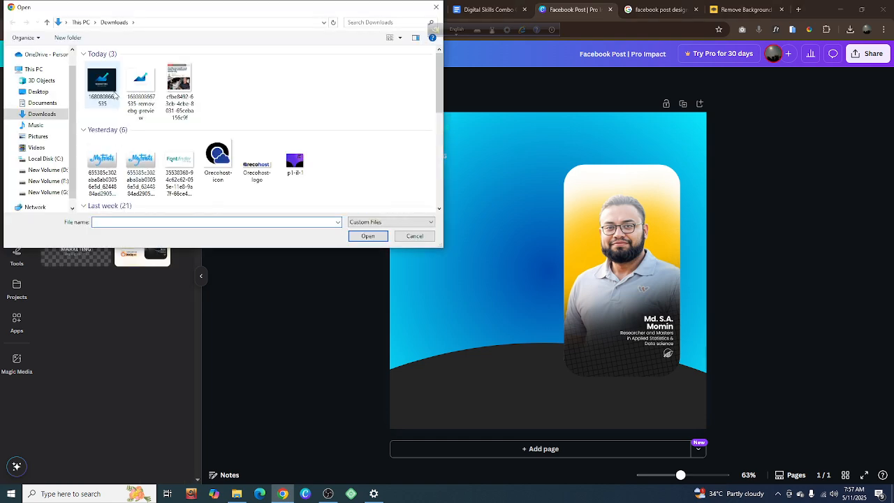
left_click(106, 80)
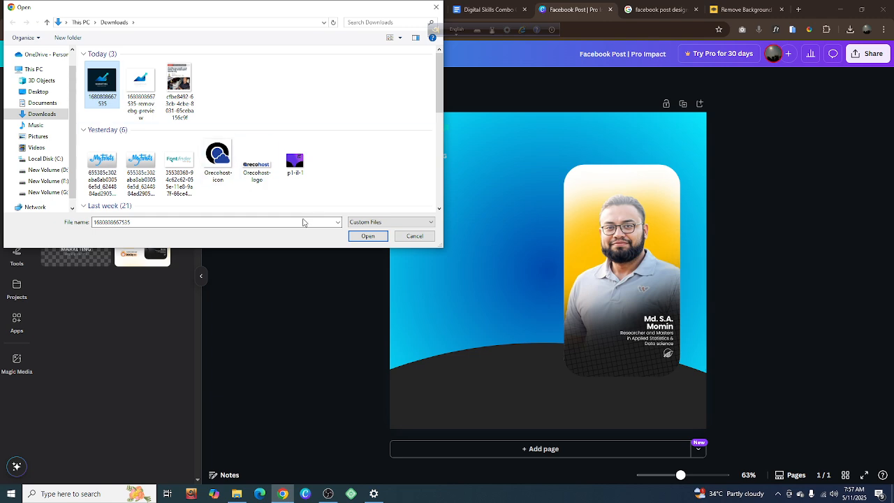
left_click(363, 236)
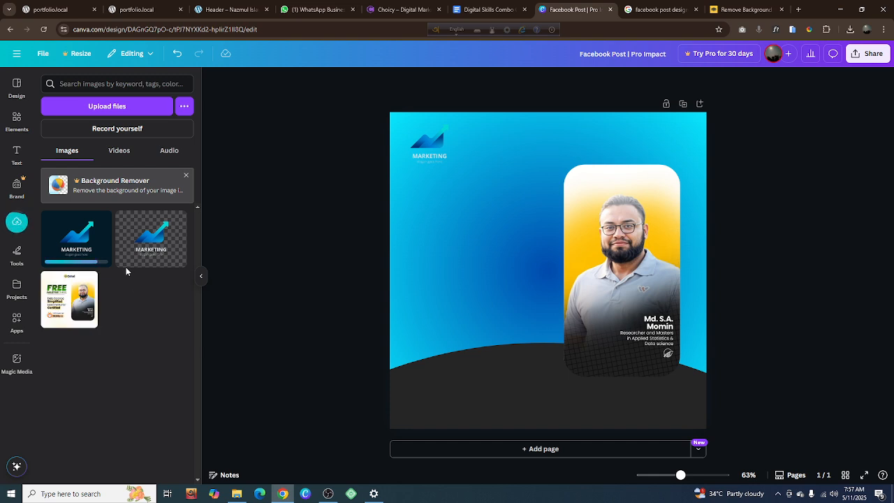
left_click(186, 179)
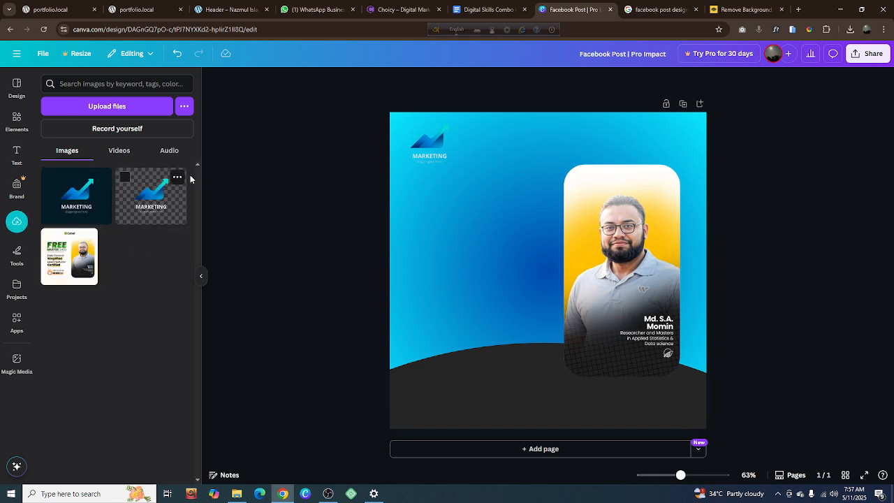
Delete the marketing logo from the page, and try the uploaded Free Masterclass image there before discarding it
left_click(427, 148)
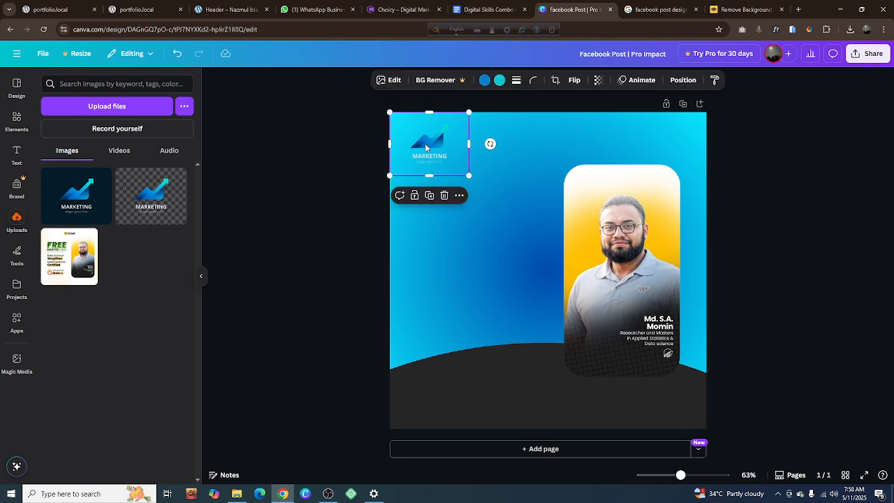
left_click(444, 199)
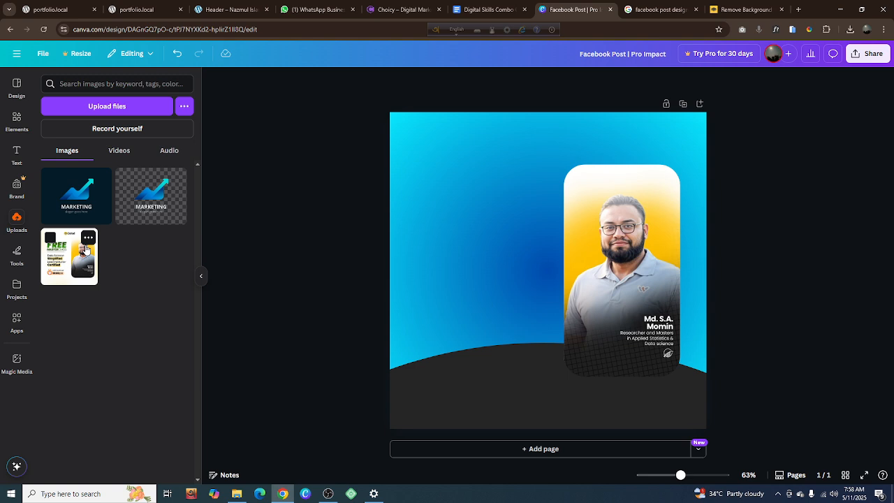
left_click(74, 257)
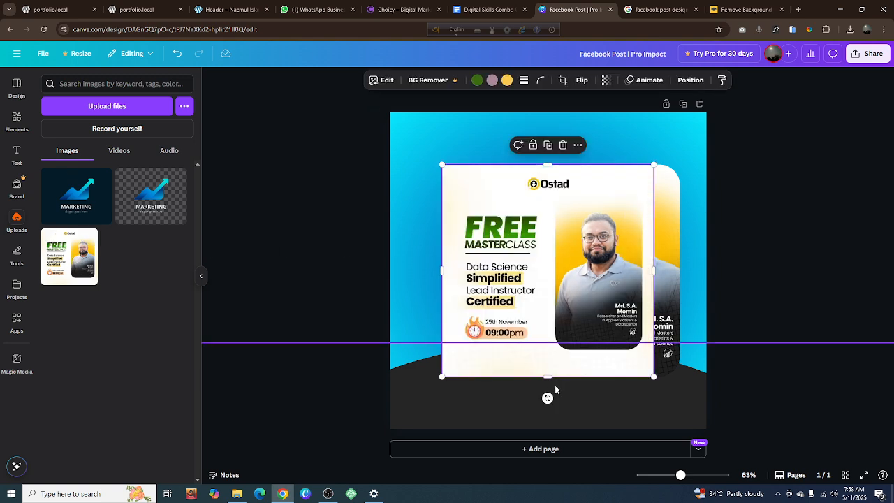
left_click(562, 144)
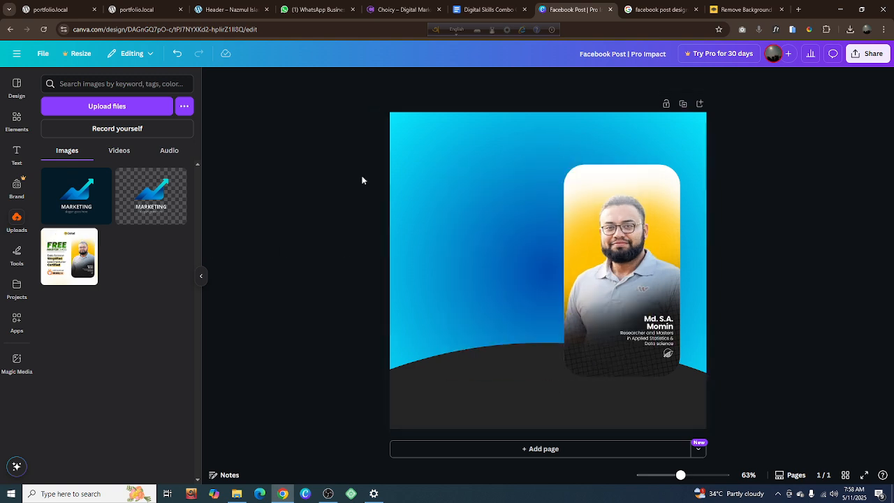
Search Google Images for "white logo mockup" in a new browser tab
left_click(731, 10)
left_click(651, 9)
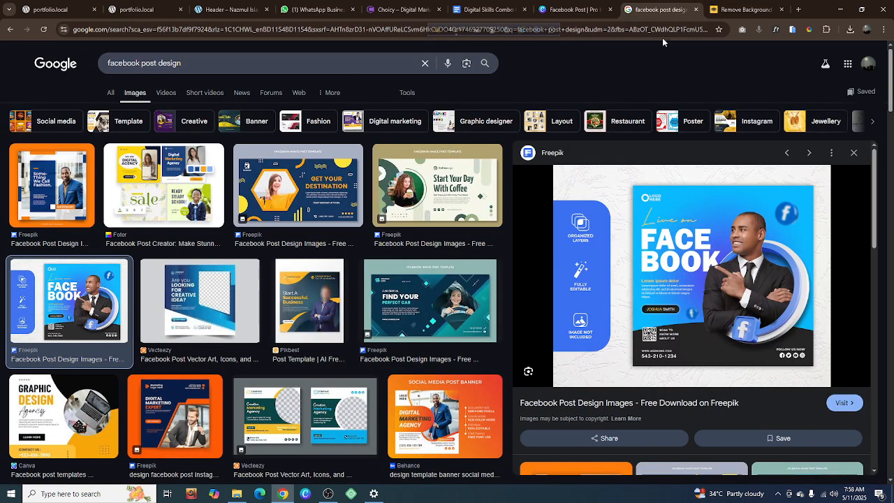
left_click(721, 13)
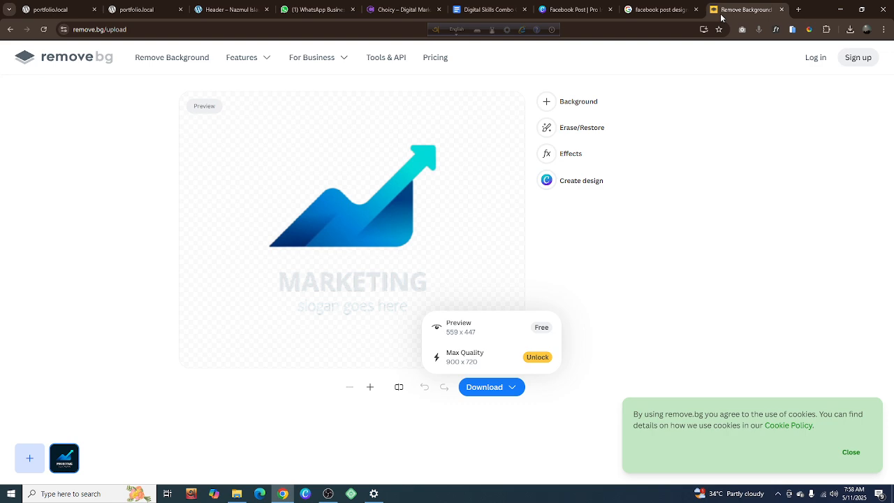
left_click(798, 9)
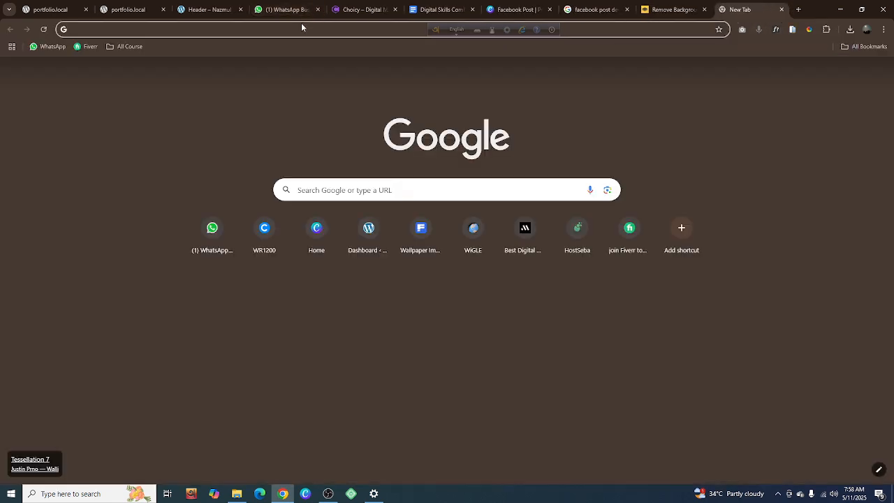
type("White")
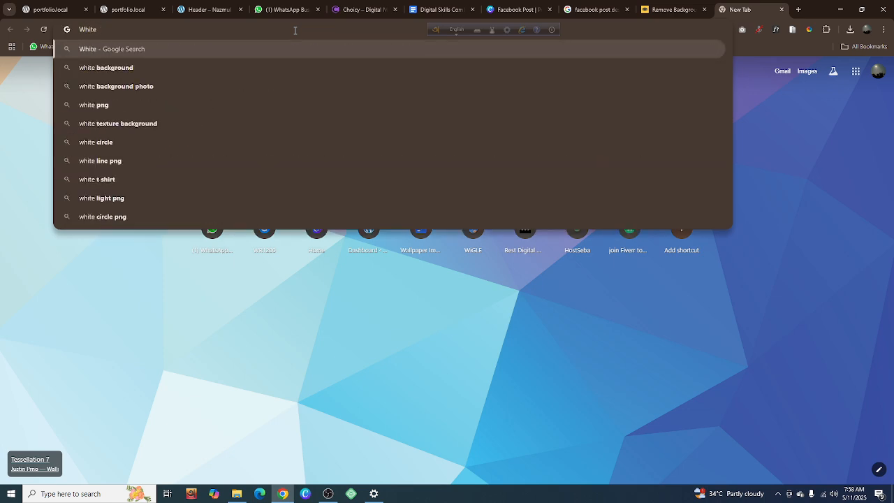
type(" Logo")
key("Return")
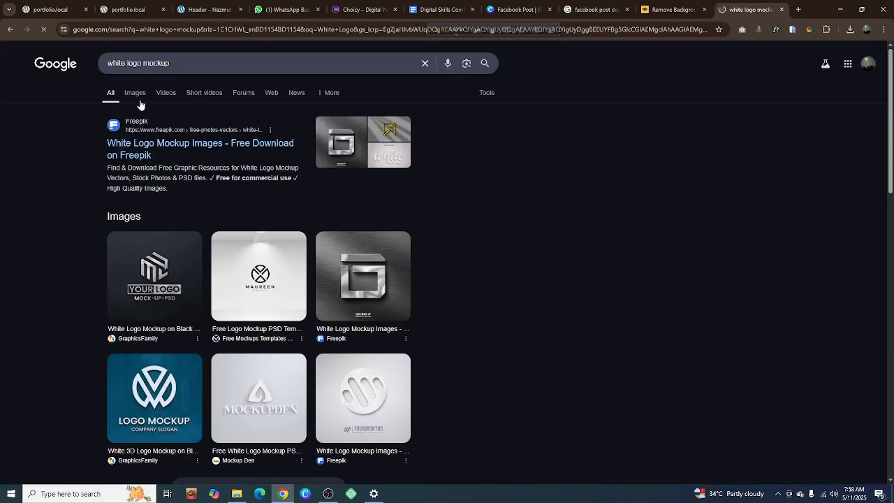
left_click(134, 94)
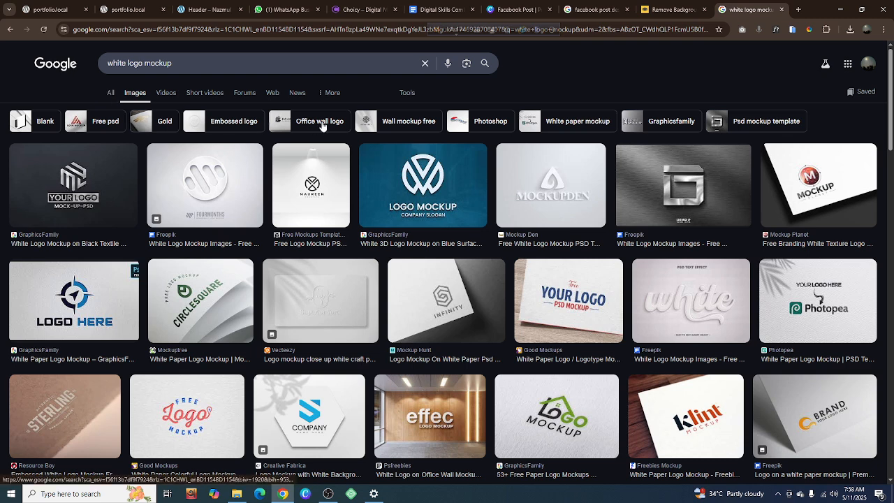
Filter the image results to Large size and Transparent color, and browse them for a suitable white logo
left_click(405, 93)
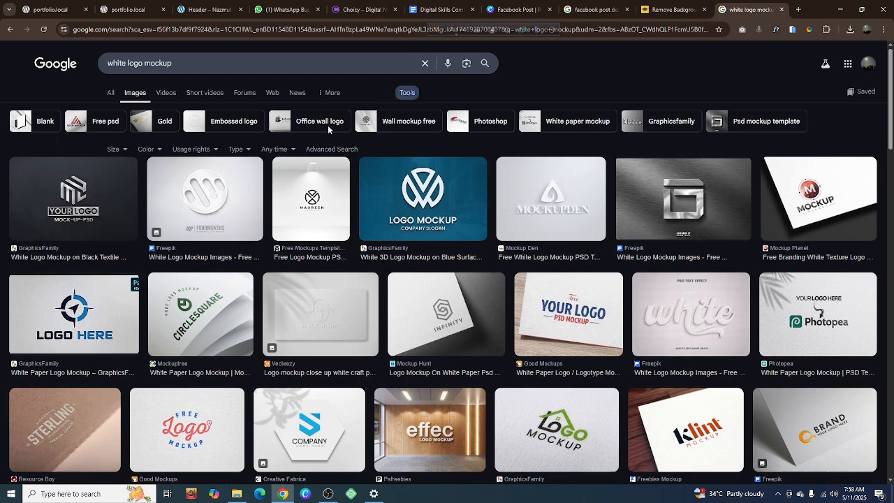
left_click(112, 149)
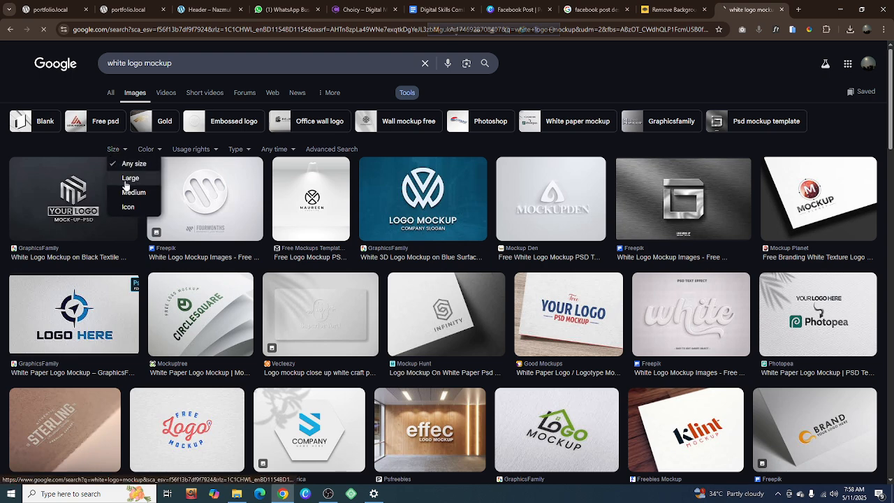
left_click(124, 178)
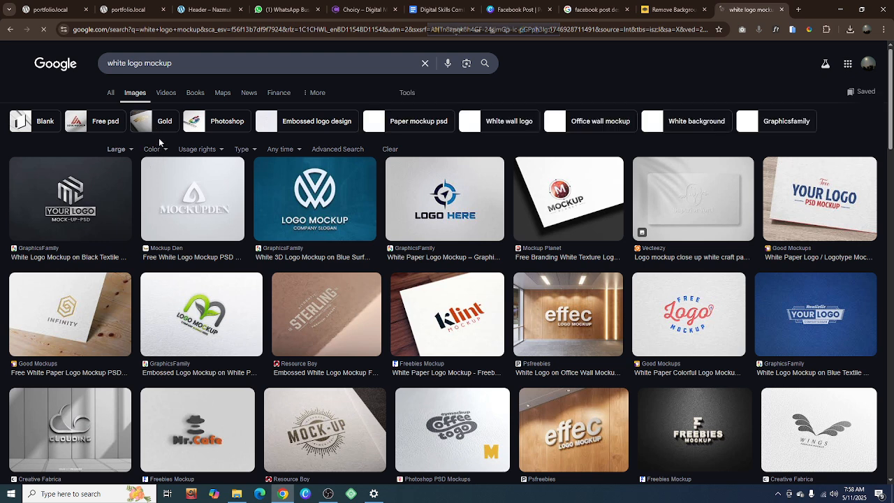
left_click(156, 148)
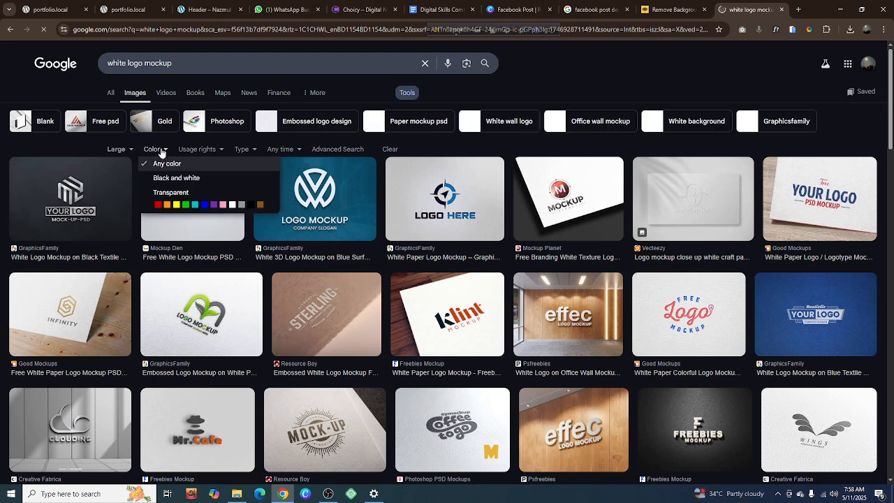
left_click(168, 192)
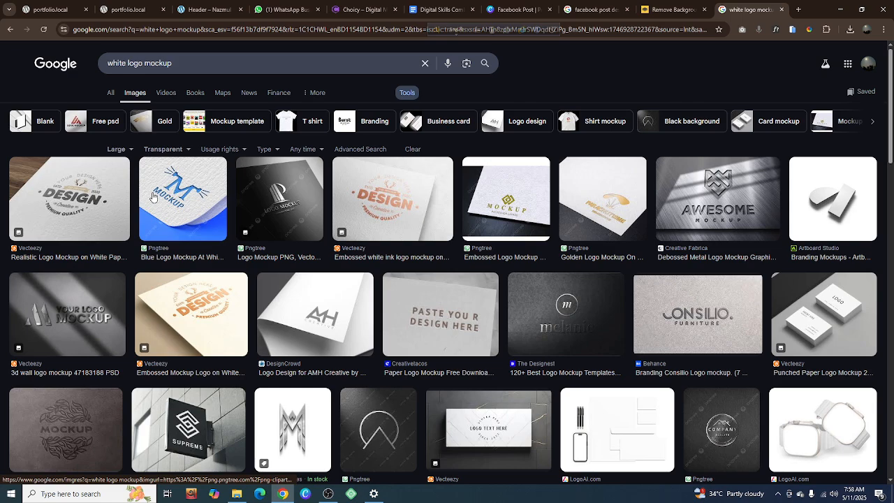
scroll(112, 181, "down", 1)
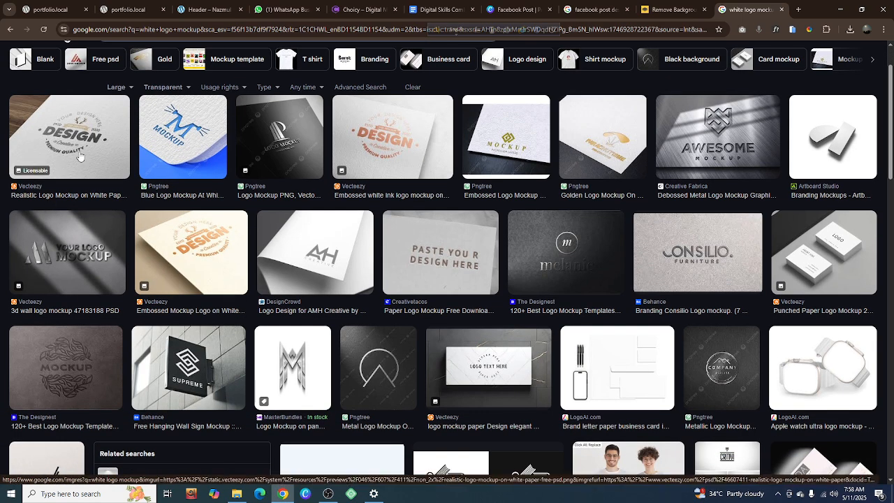
scroll(765, 210, "down", 4)
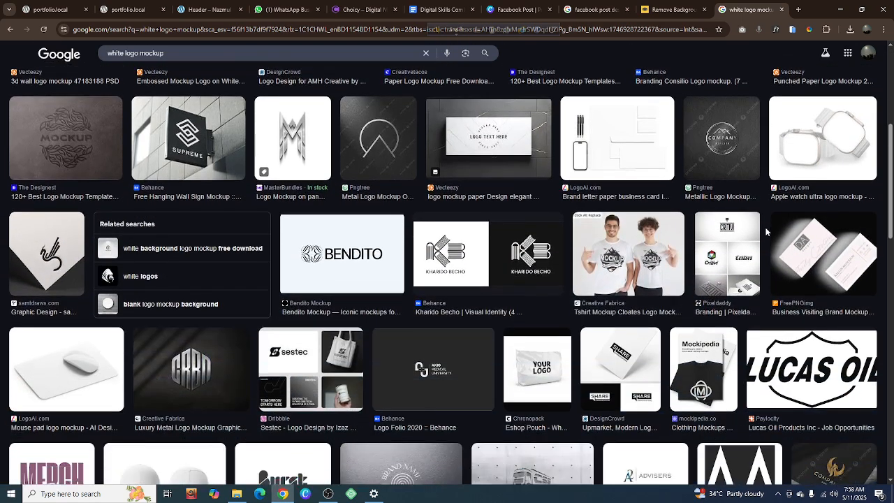
scroll(489, 241, "down", 6)
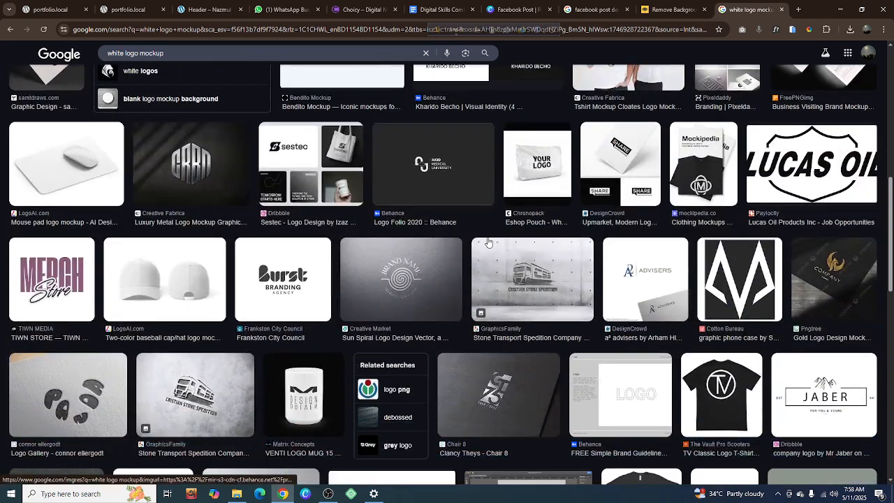
scroll(337, 180, "down", 5)
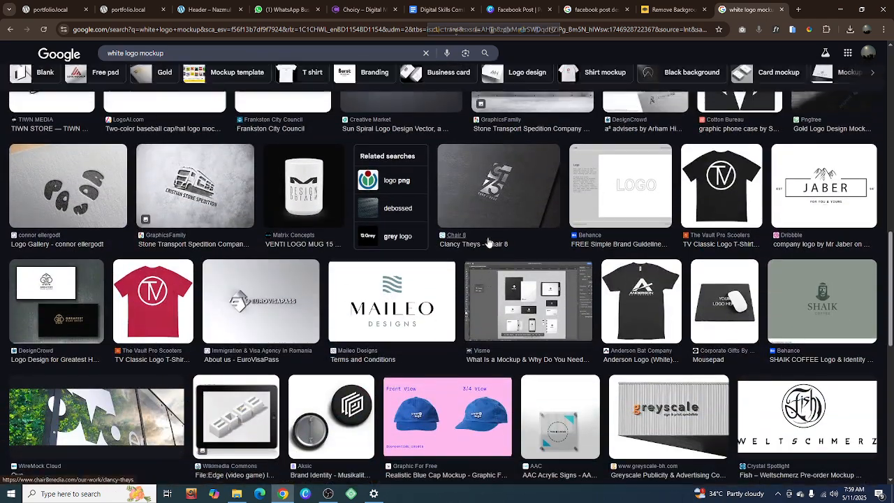
scroll(337, 180, "up", 4)
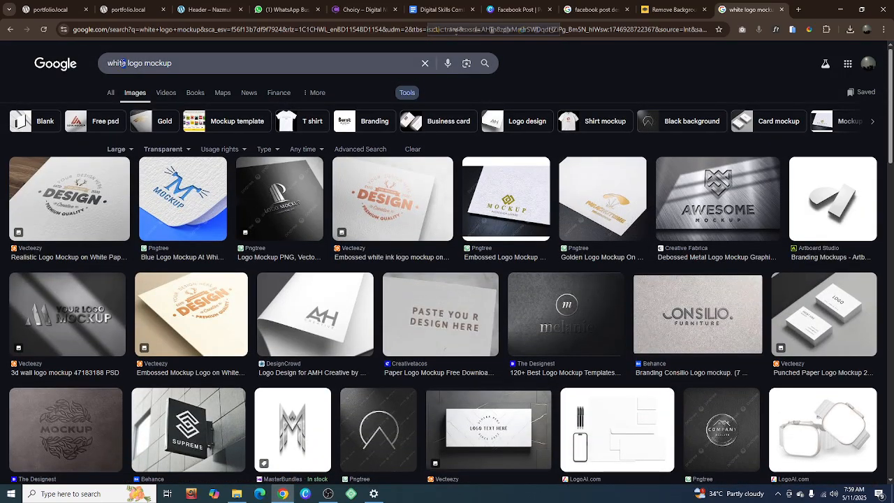
Search Google Images for "logo mockup", filter the results to Transparent color, and browse them for a suitable white logo
key("BackSpace")
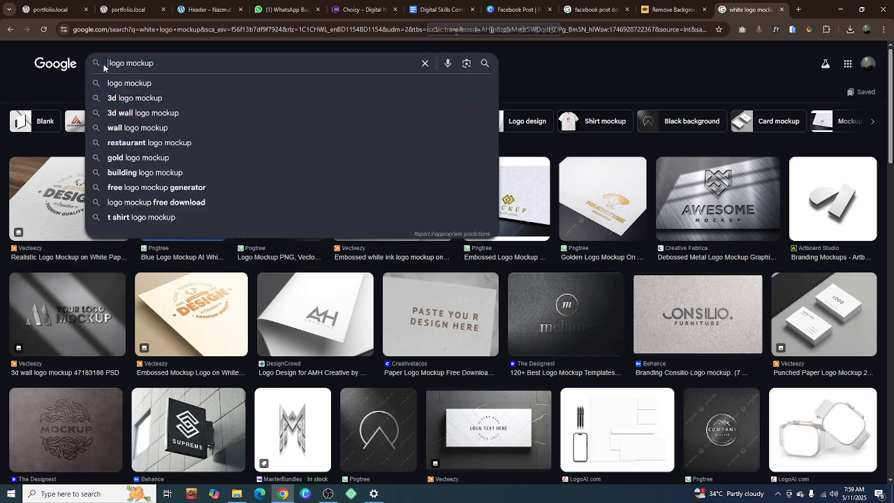
key("Return")
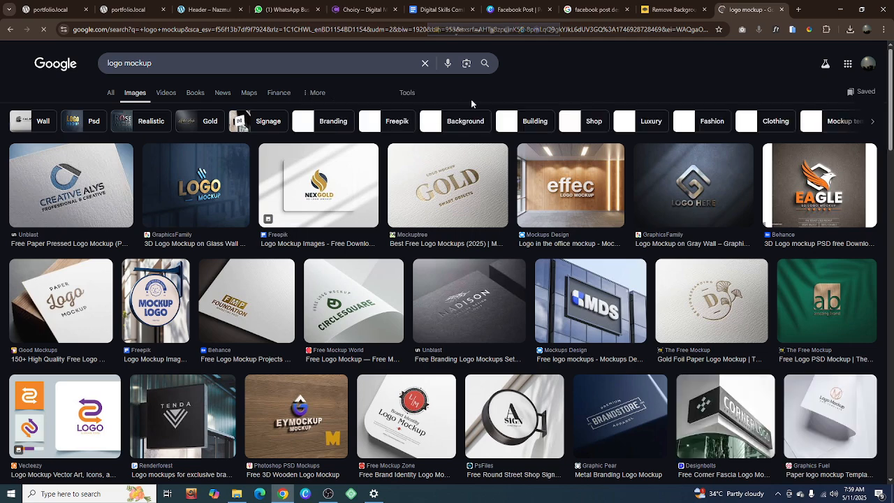
left_click(409, 93)
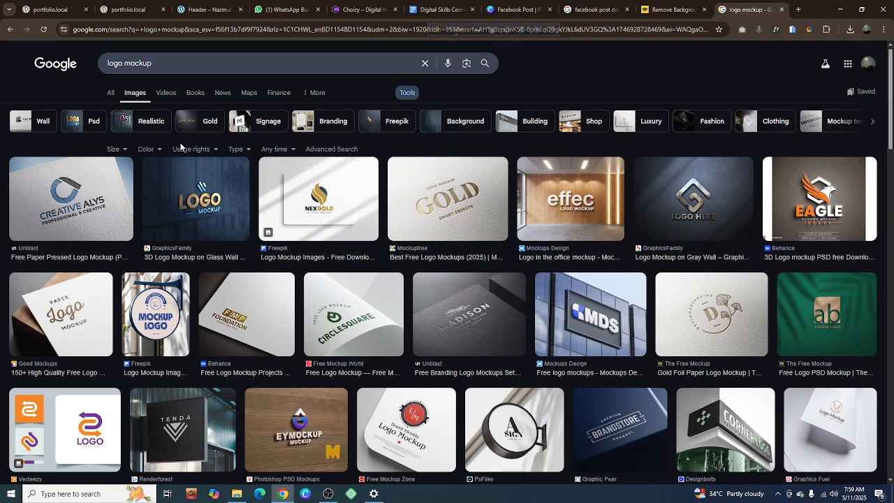
left_click(160, 149)
left_click(157, 188)
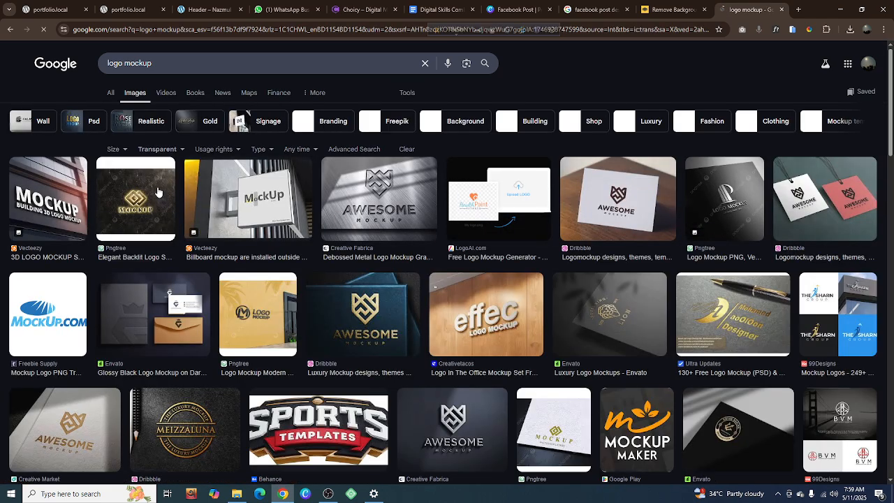
scroll(158, 193, "down", 10)
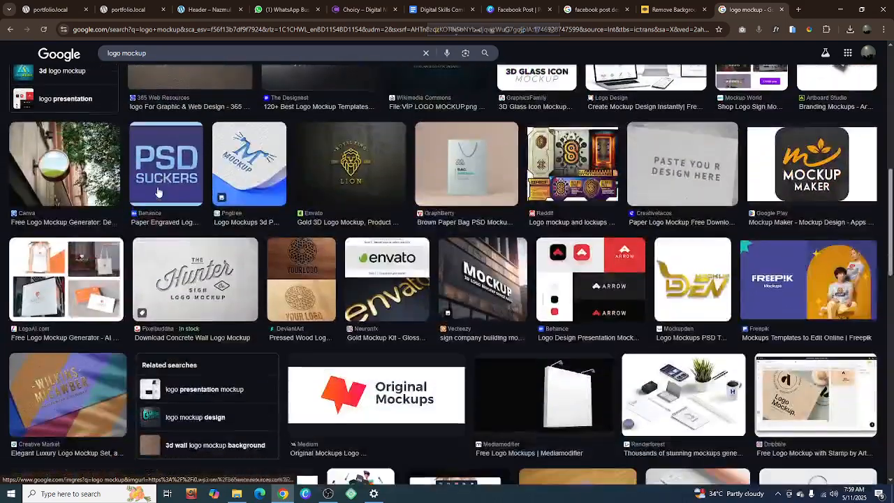
scroll(158, 192, "down", 3)
scroll(158, 193, "down", 7)
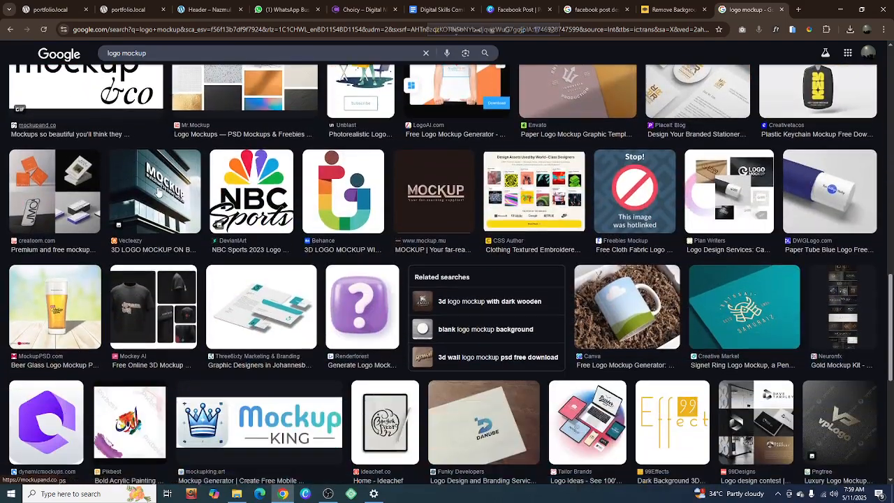
scroll(158, 192, "down", 5)
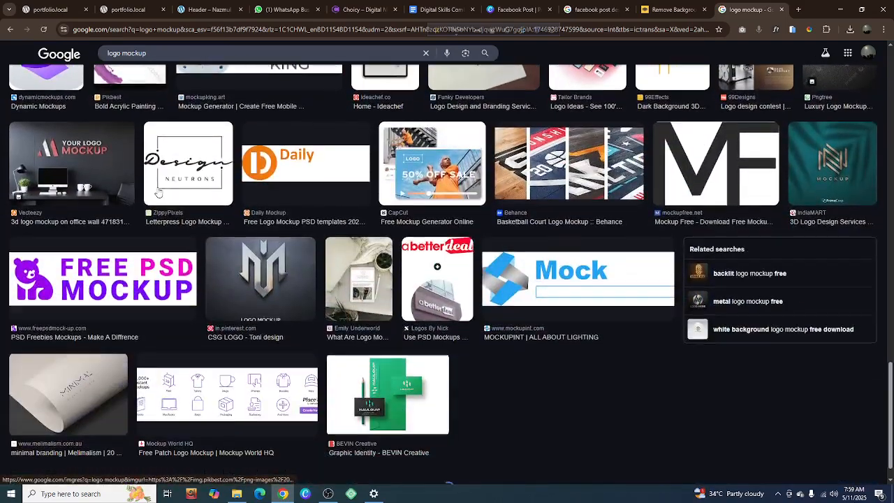
scroll(158, 192, "up", 15)
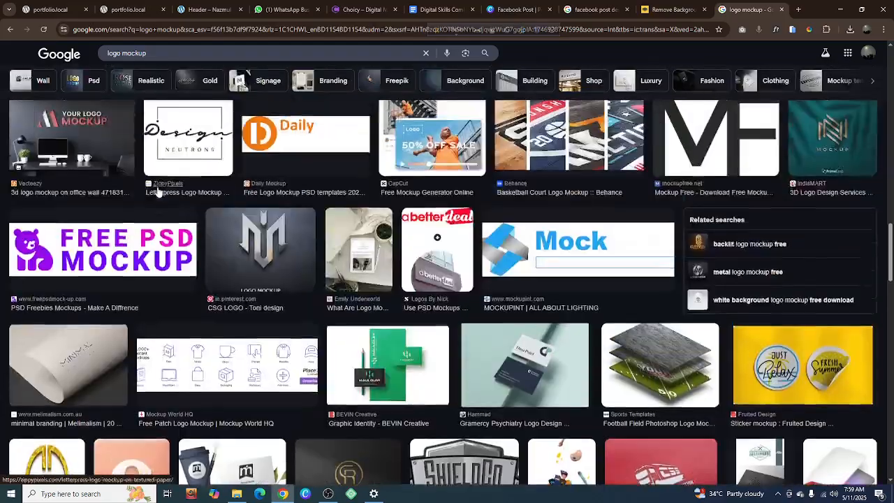
scroll(158, 191, "up", 10)
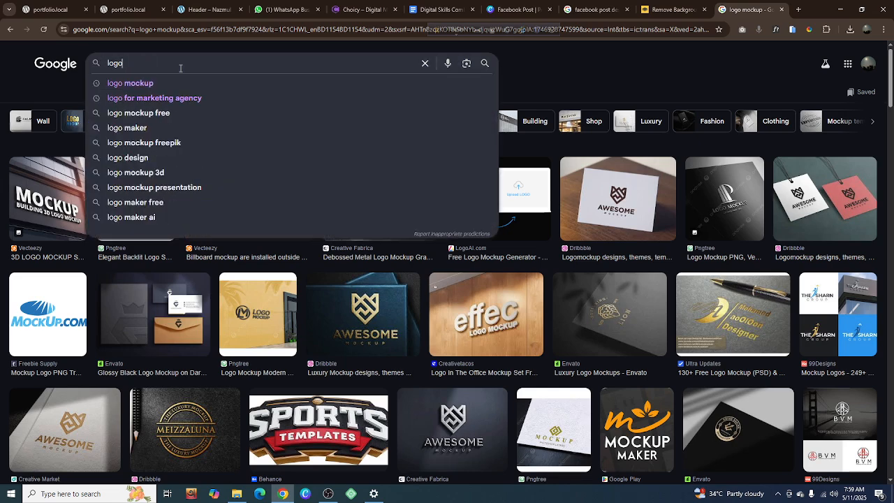
Search Google Images for "logo" with the Transparent color filter and browse the results for a white logo
key("Return")
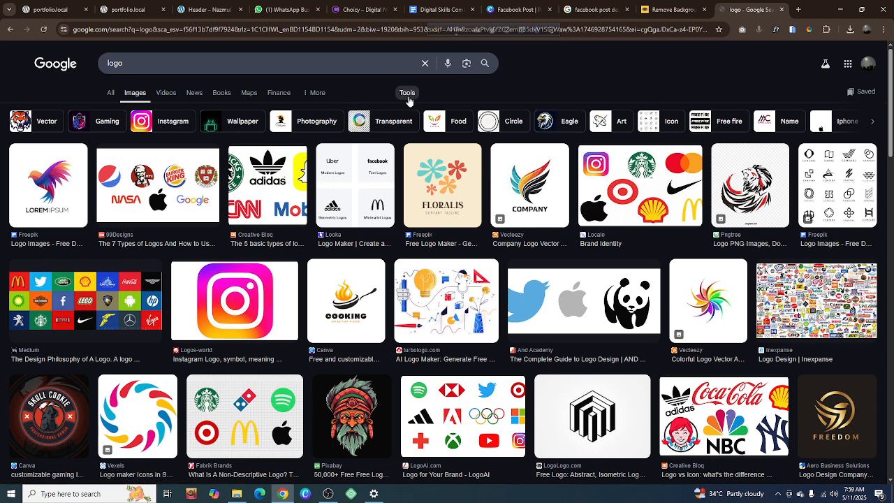
left_click(405, 98)
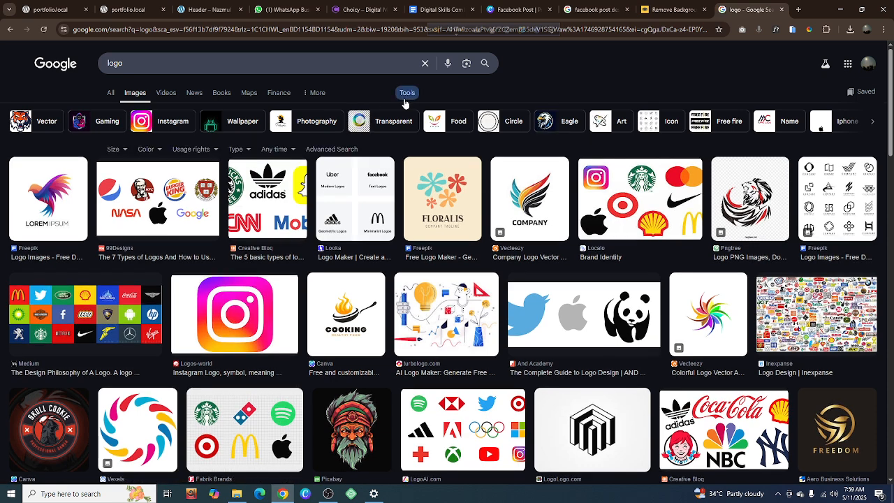
left_click(150, 149)
left_click(158, 193)
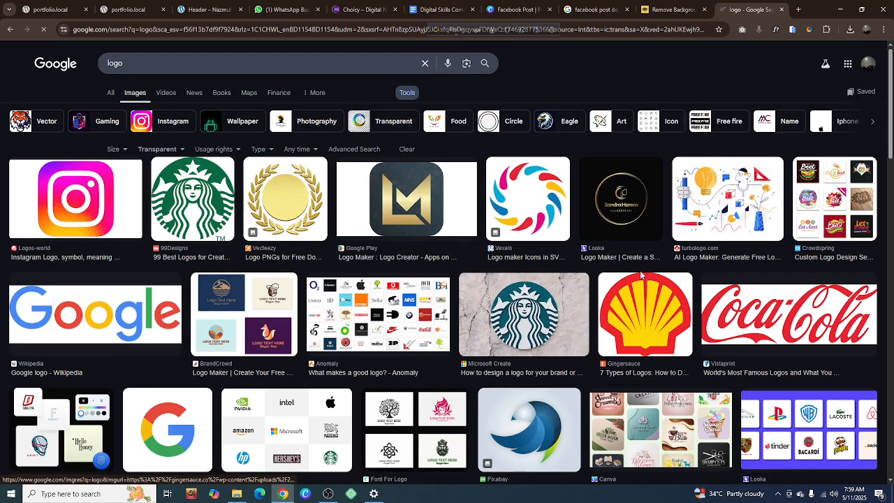
scroll(258, 277, "down", 3)
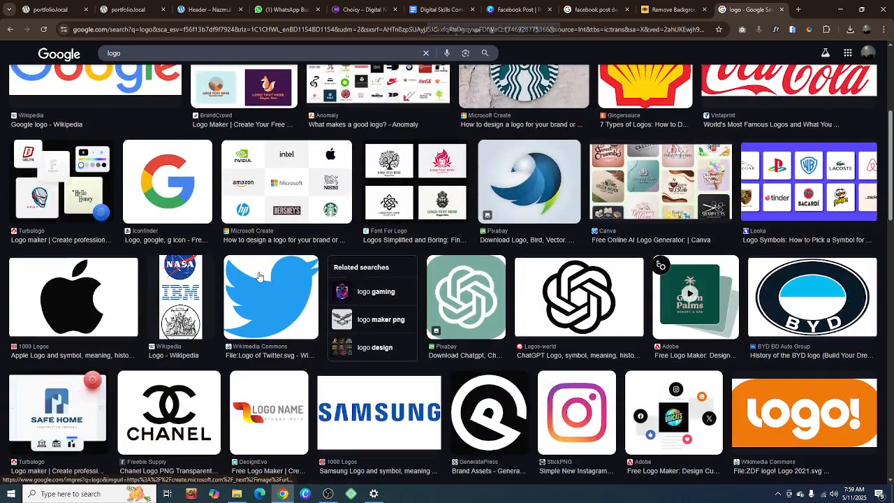
scroll(258, 277, "down", 2)
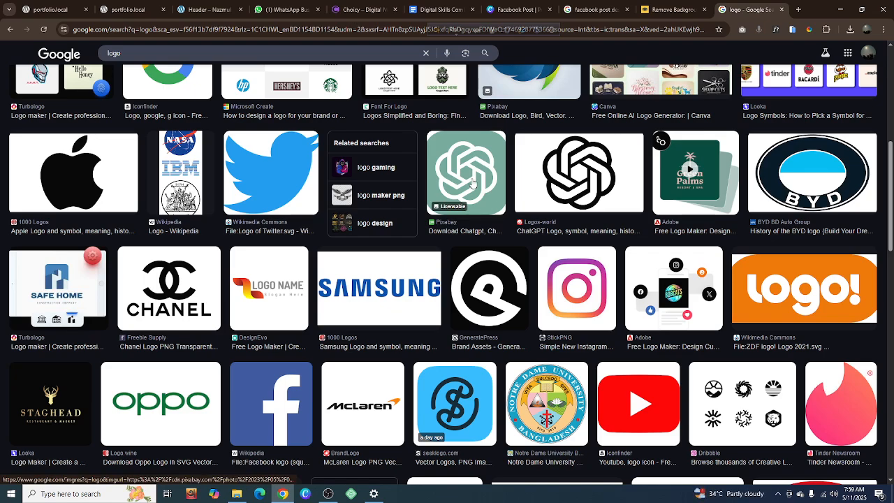
scroll(472, 183, "down", 6)
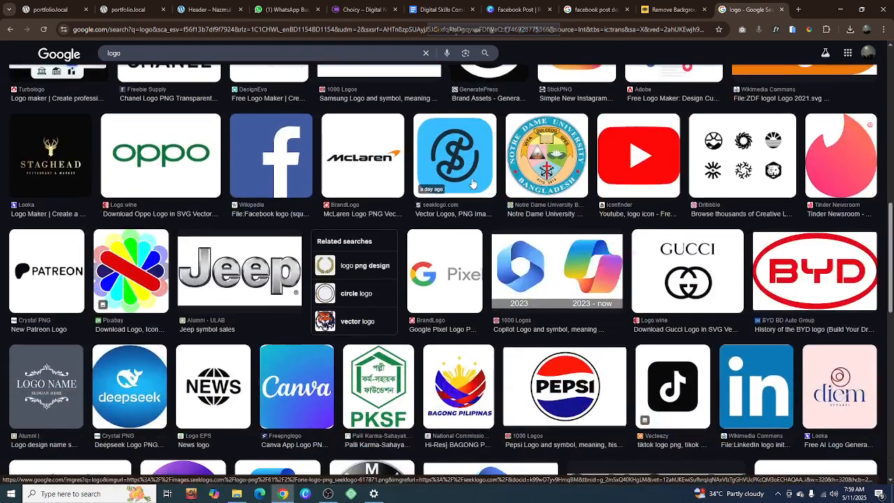
scroll(472, 183, "down", 3)
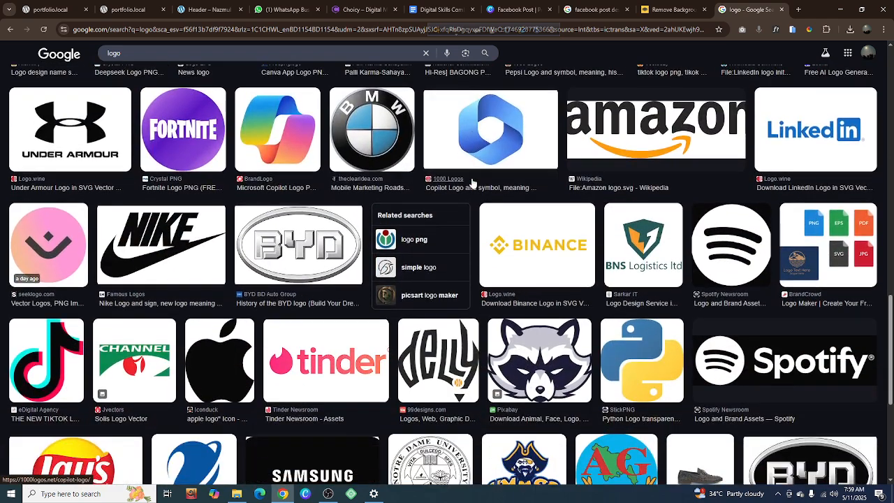
Save the white transparent Spotify logo from Spotify Newsroom to Downloads as Spotify_Full_Logo_RGB_White.png
left_click(790, 358)
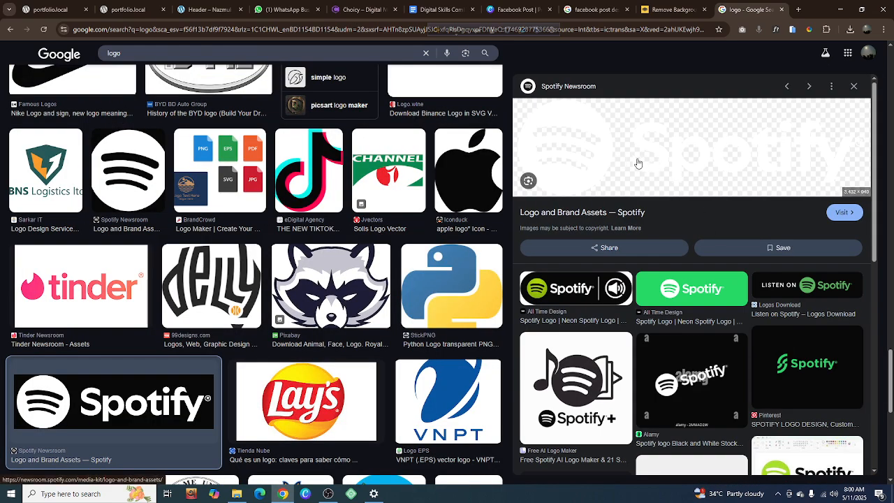
right_click(637, 160)
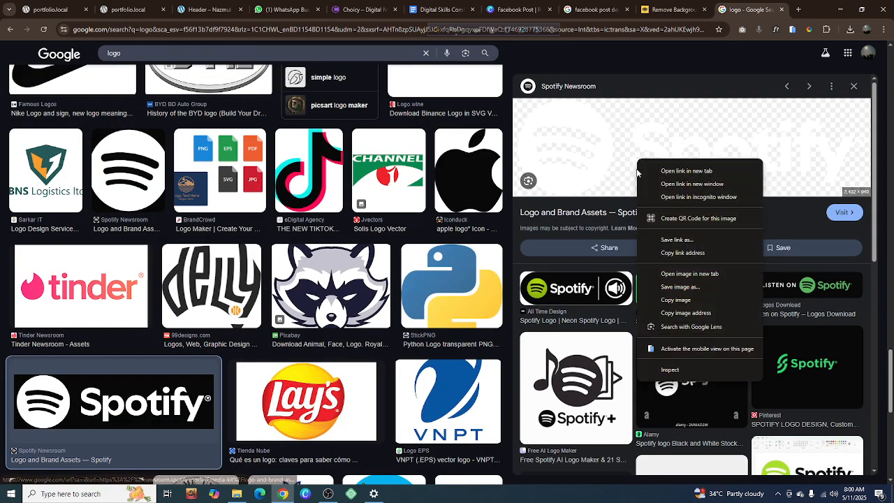
left_click(678, 287)
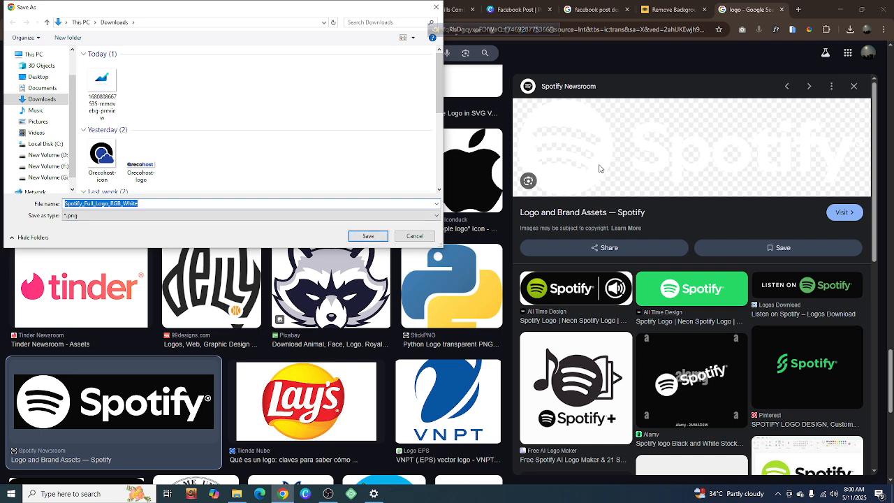
left_click(368, 236)
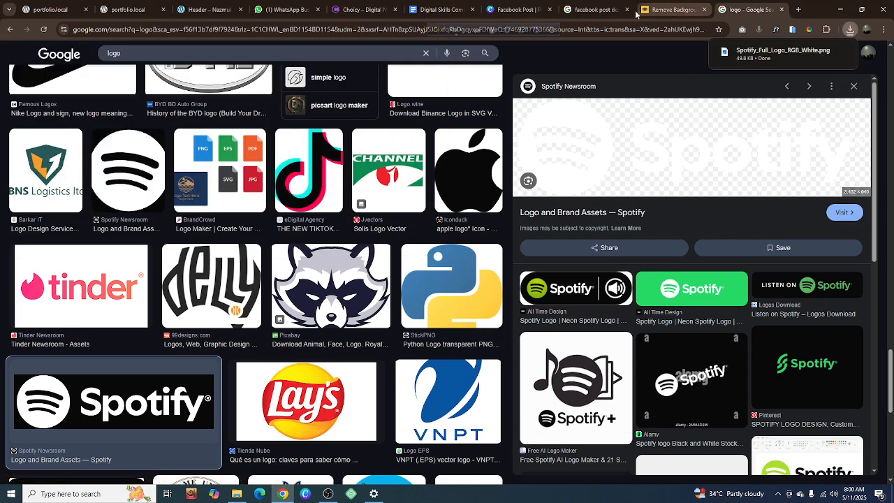
Switch back to the Canva design and upload Spotify_Full_Logo_RGB_White from Downloads
left_click(511, 9)
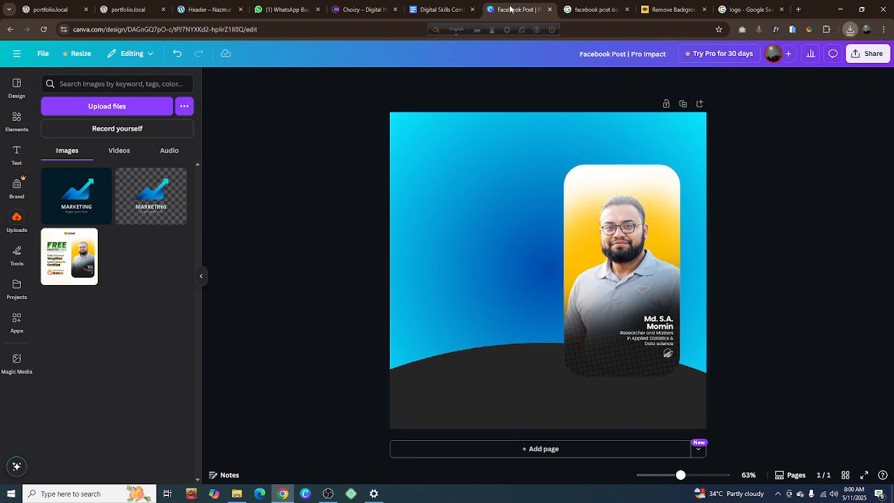
left_click(92, 105)
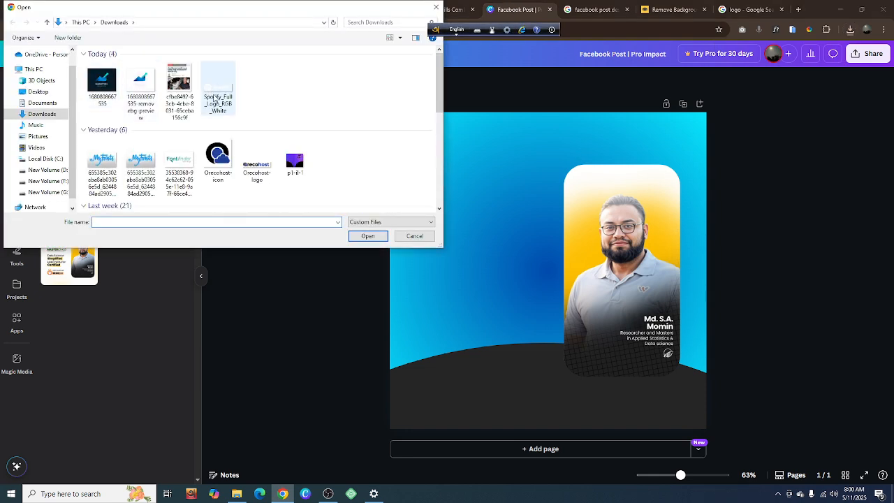
left_click(215, 98)
left_click(365, 236)
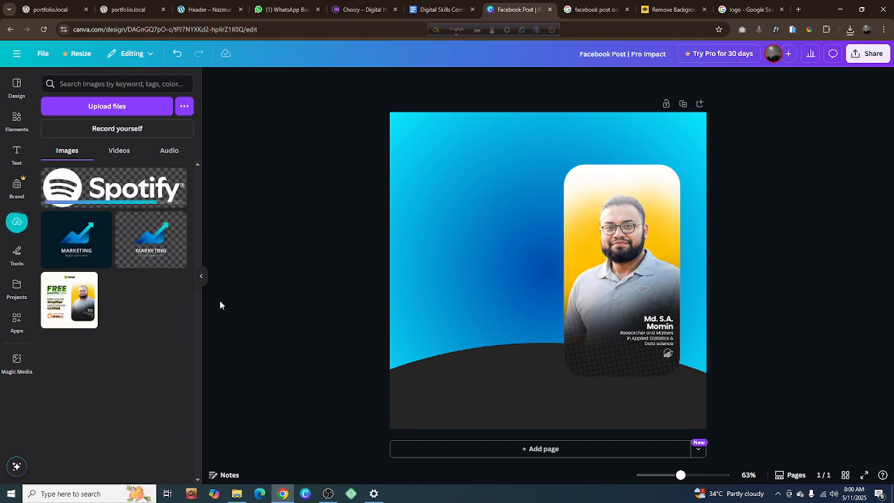
Place the white Spotify logo in the page's upper-left corner and shrink it to about one fifth of the page width
left_click(145, 196)
left_click_drag(547, 272, 491, 151)
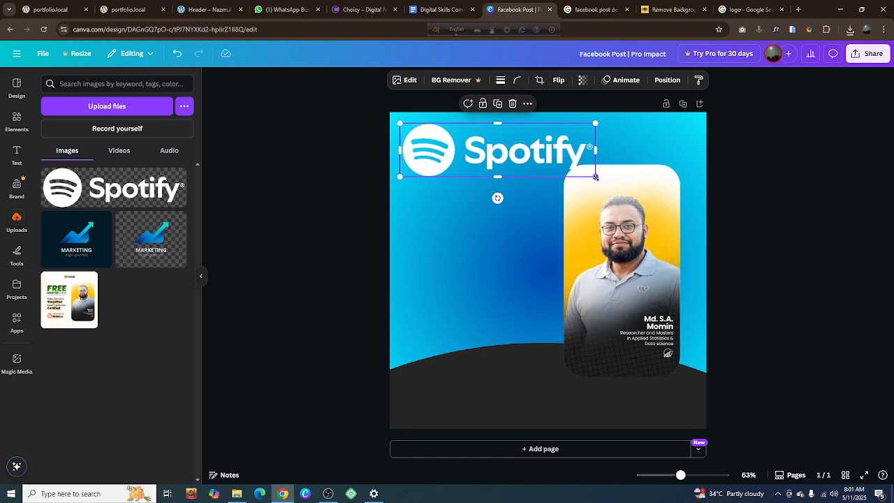
left_click_drag(595, 177, 466, 145)
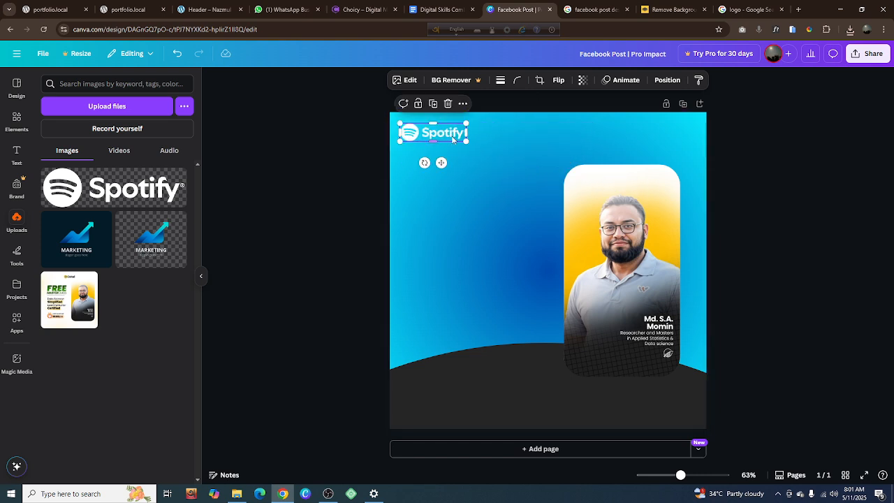
left_click(781, 203)
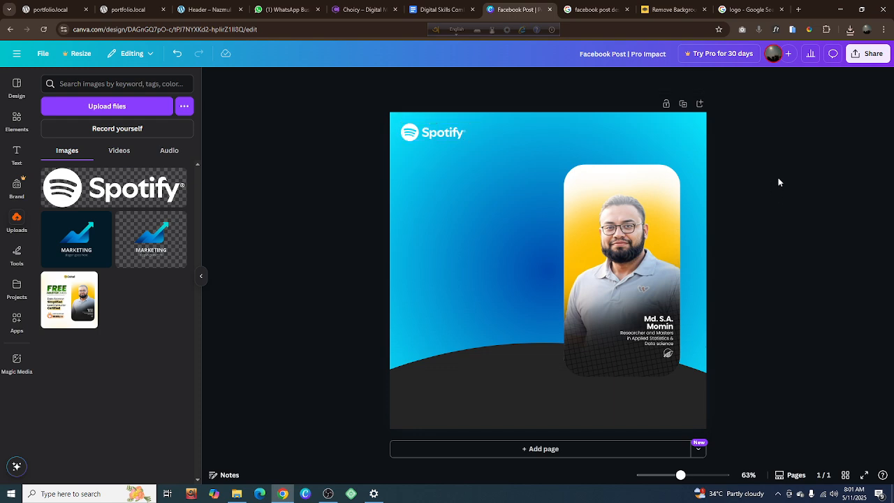
Check the reference Facebook post design in the Google Images tab, and add a heading reading "Facebook" to the Canva page
left_click(588, 10)
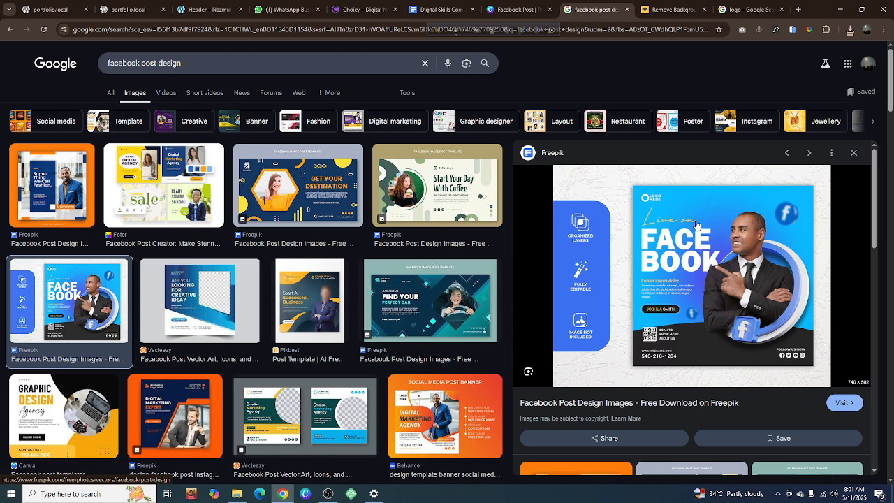
left_click(509, 12)
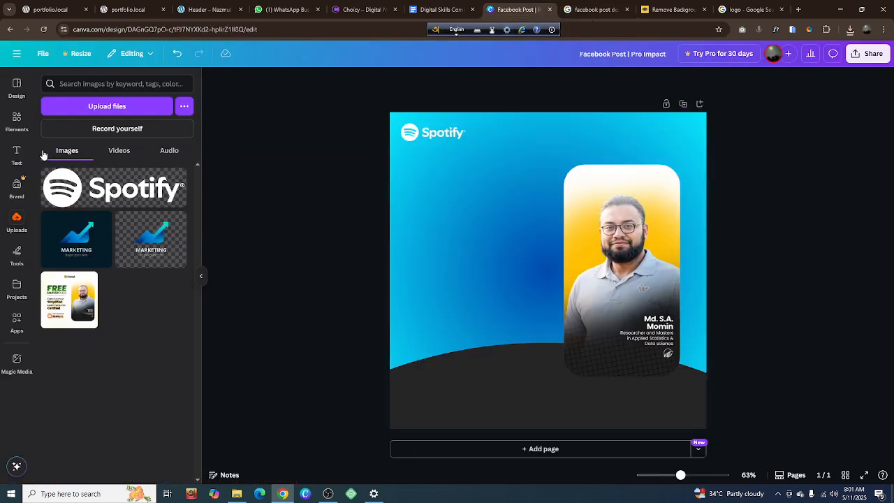
left_click(19, 157)
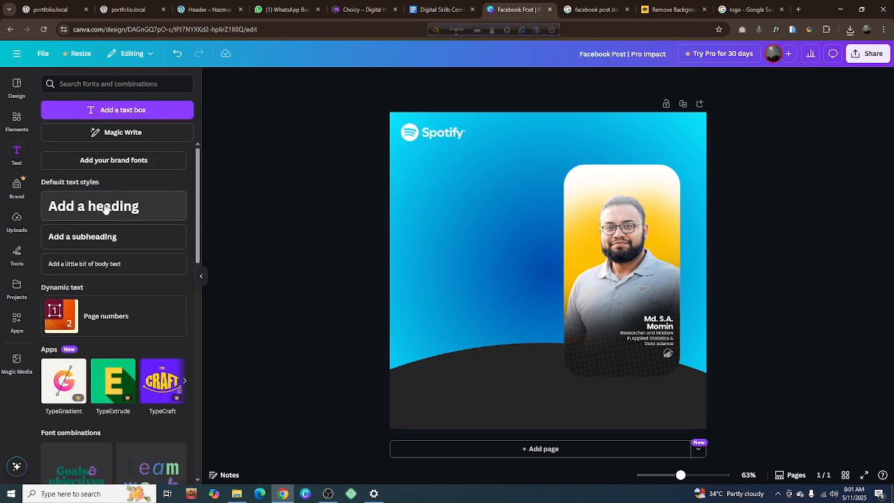
left_click(128, 204)
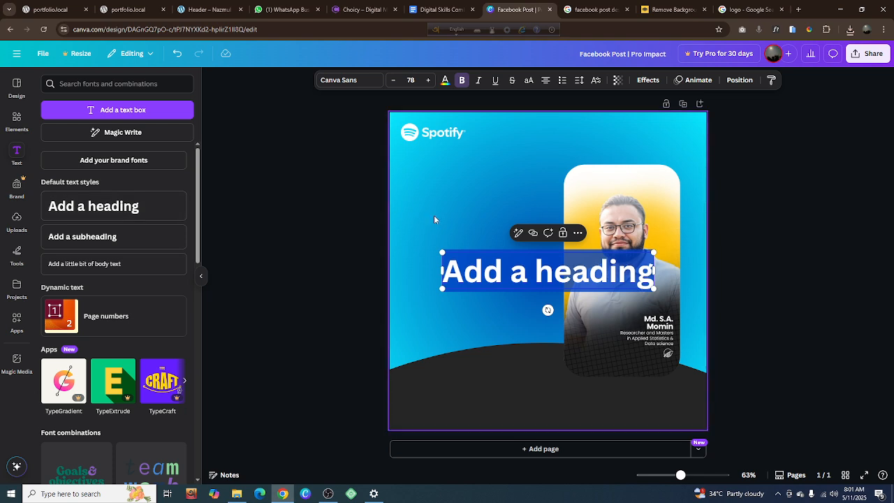
type("Fac")
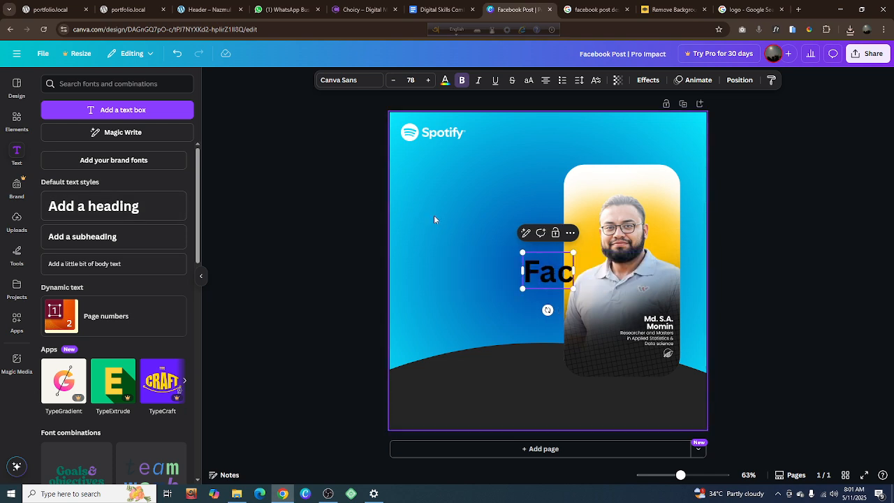
type("ebook")
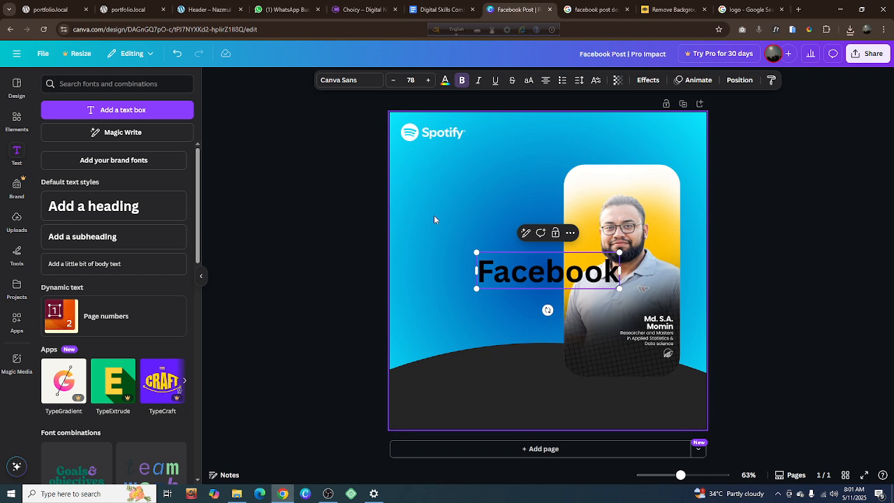
left_click(806, 276)
Change the "Facebook" heading's font to Poppins Medium
left_click(515, 272)
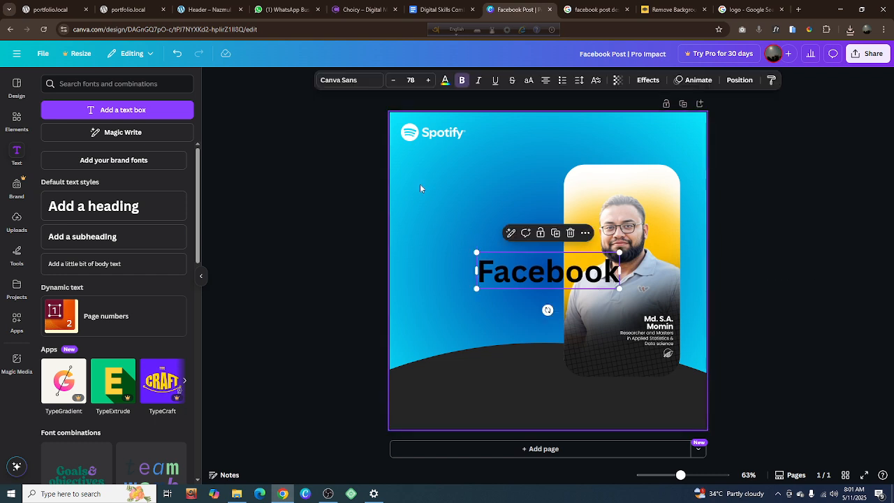
left_click(346, 82)
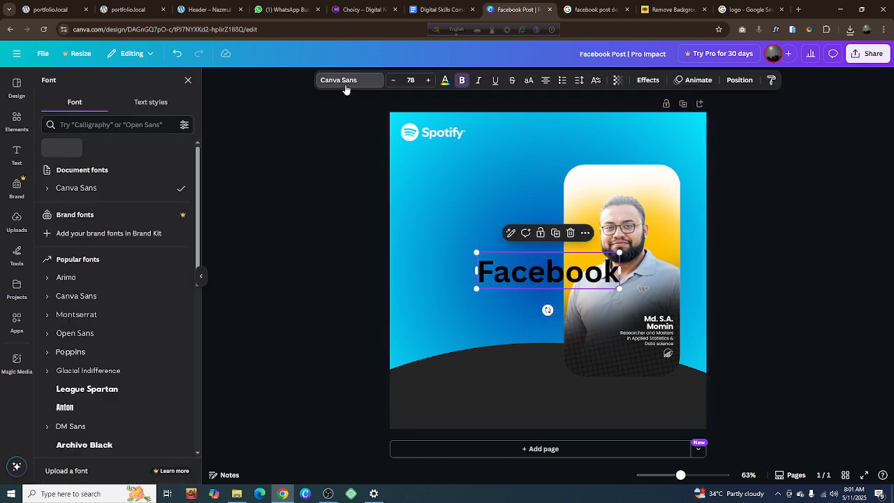
left_click(124, 125)
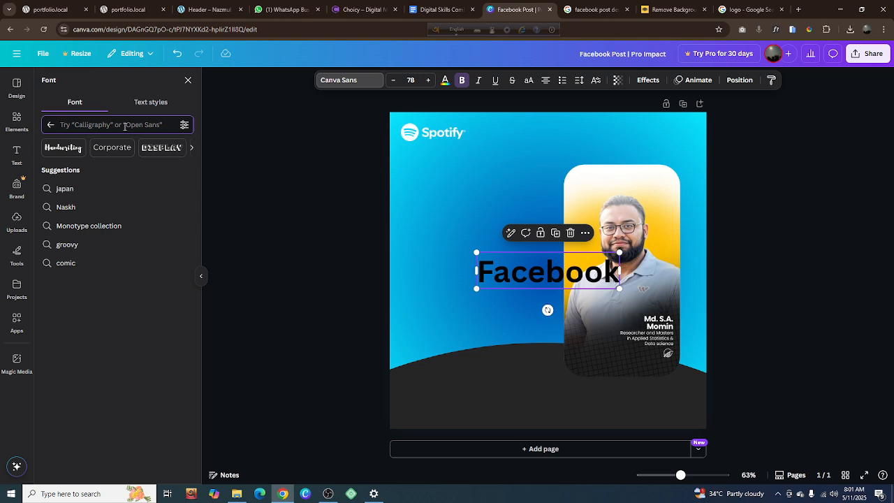
type("Popp")
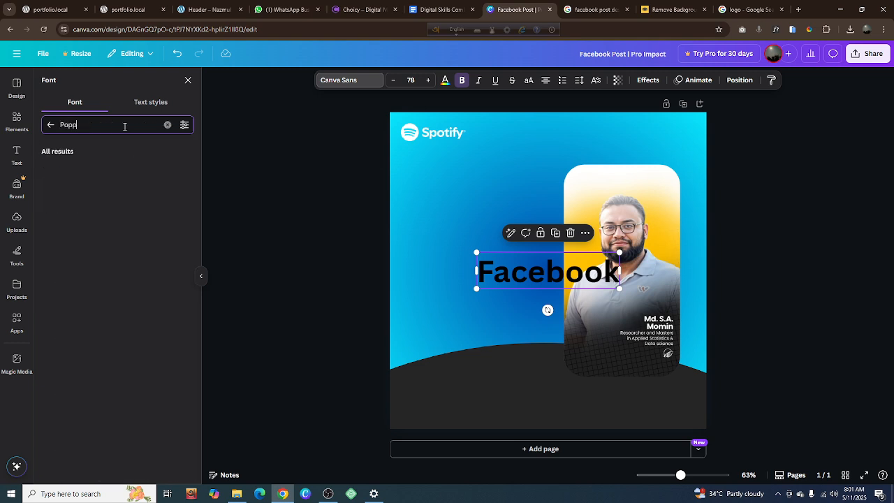
type("ins")
left_click(46, 171)
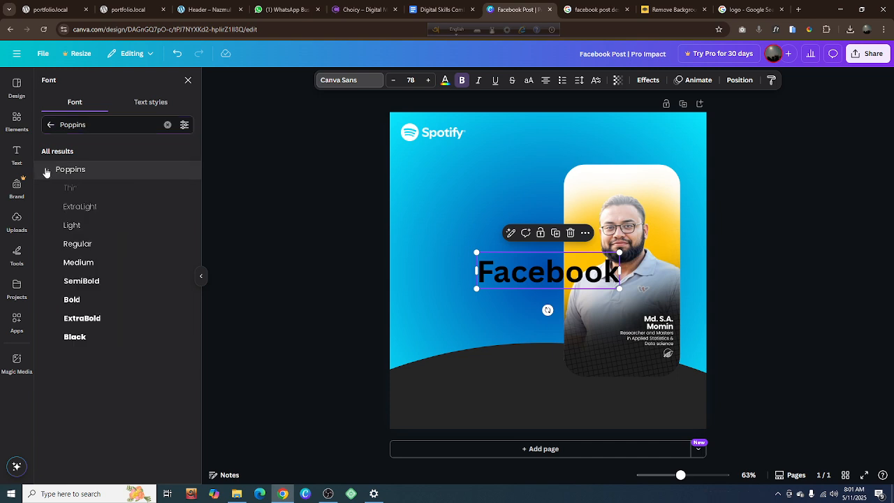
left_click(87, 265)
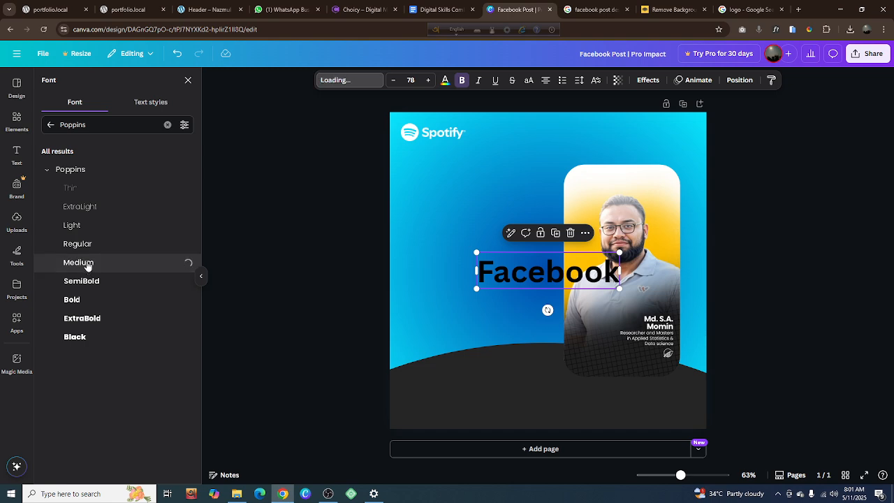
Try the Poppins weights from Thin through Black on the "Facebook" heading, ending with Light
left_click(83, 194)
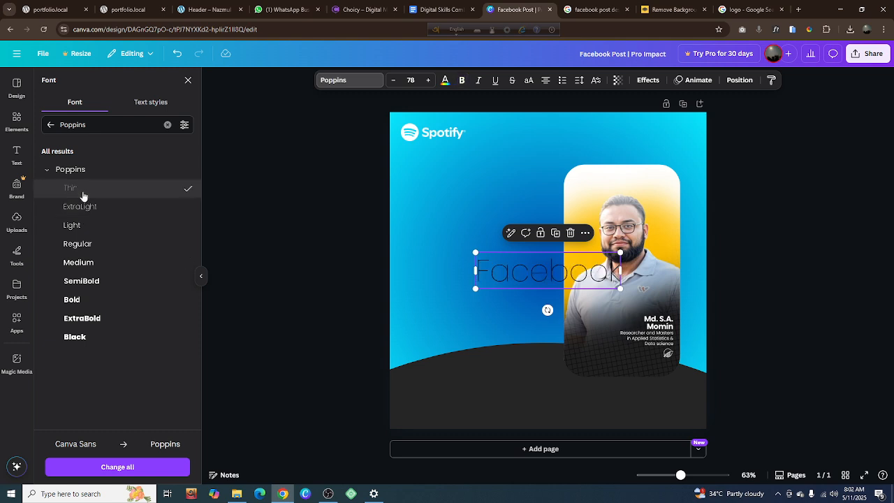
left_click(87, 209)
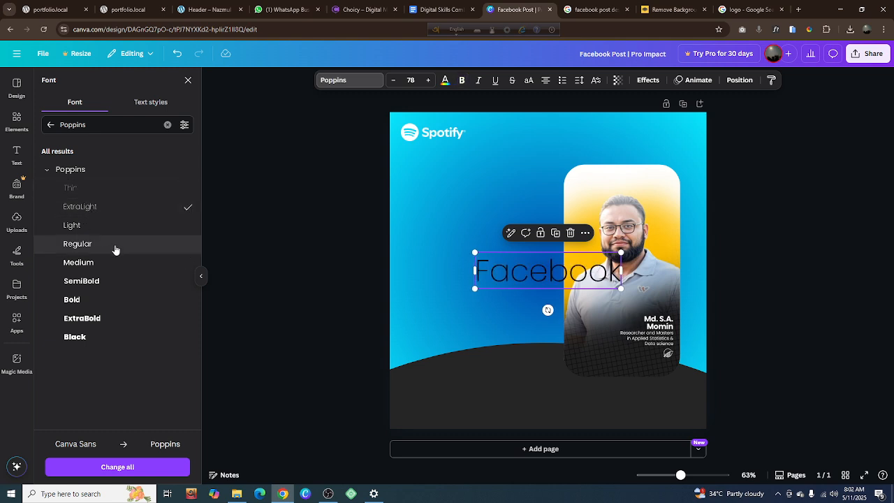
left_click(114, 232)
left_click(117, 253)
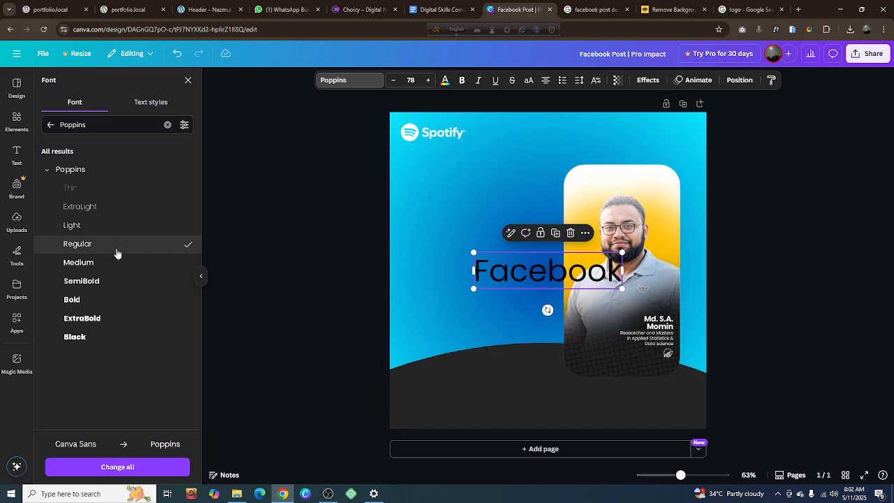
left_click(118, 265)
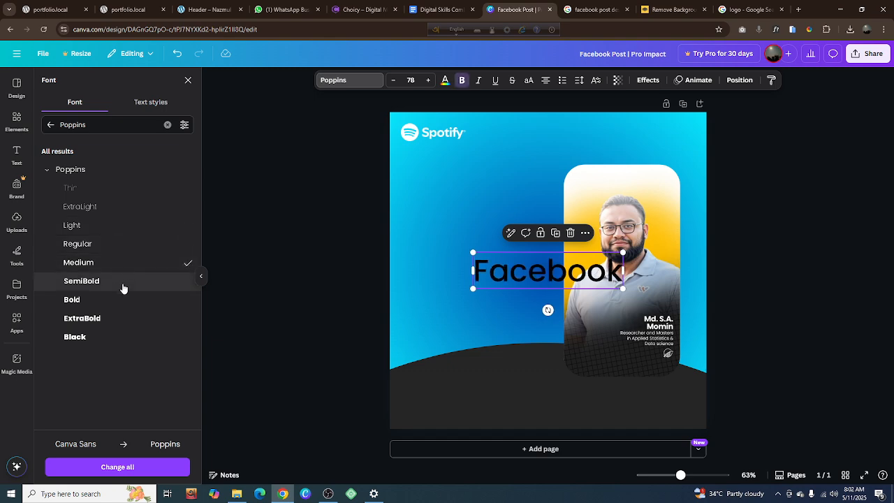
left_click(123, 287)
left_click(118, 304)
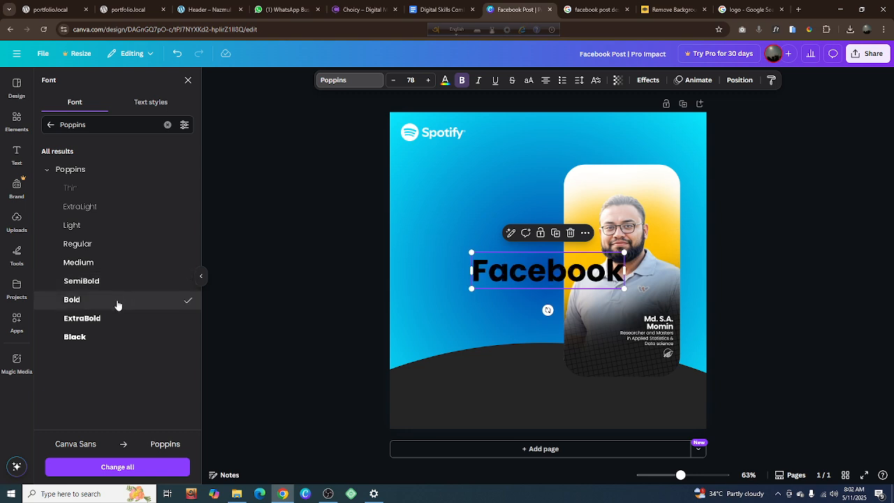
left_click(118, 320)
left_click(115, 339)
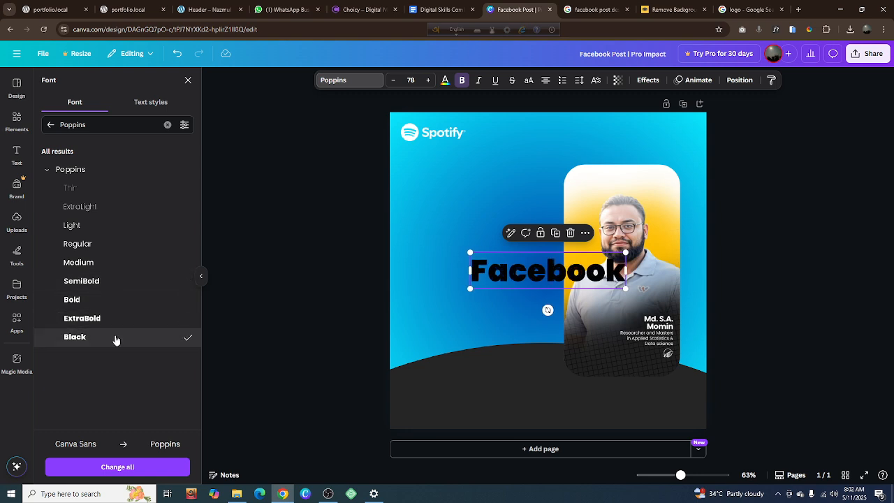
left_click(109, 227)
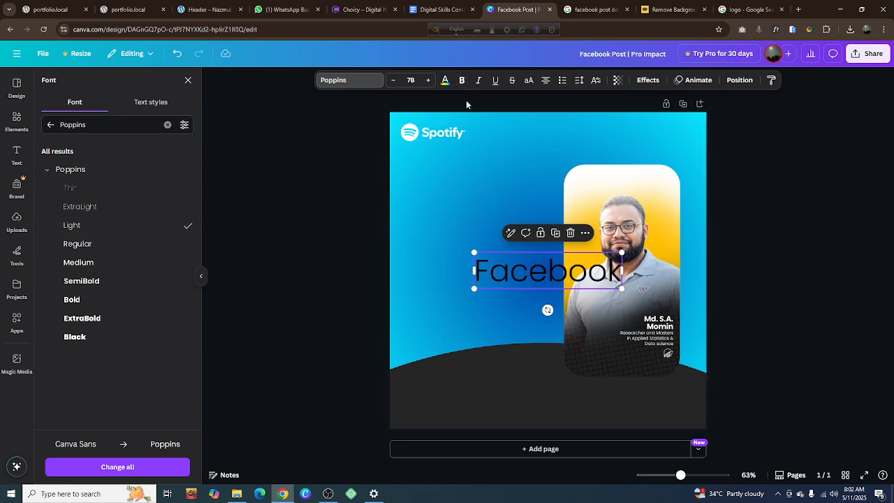
Colour the "Facebook" heading with the portrait's yellow, shrink it to size 36.5 and place it below the Spotify logo
left_click(446, 82)
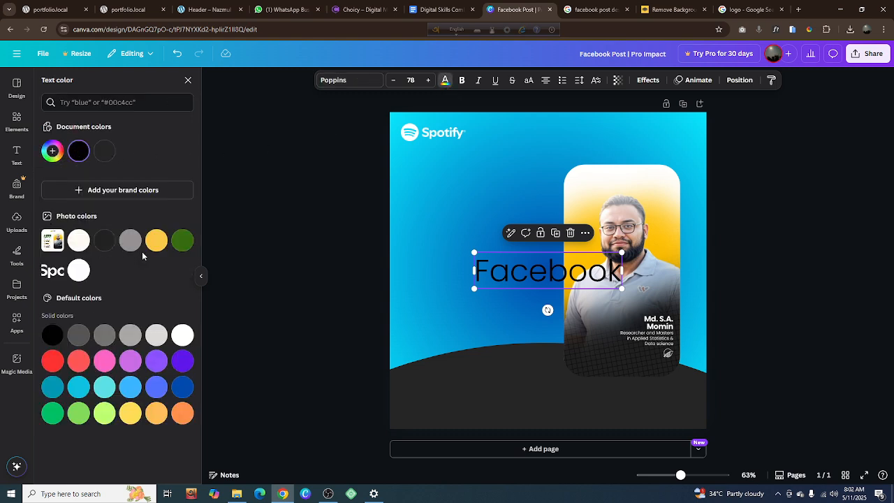
left_click(158, 241)
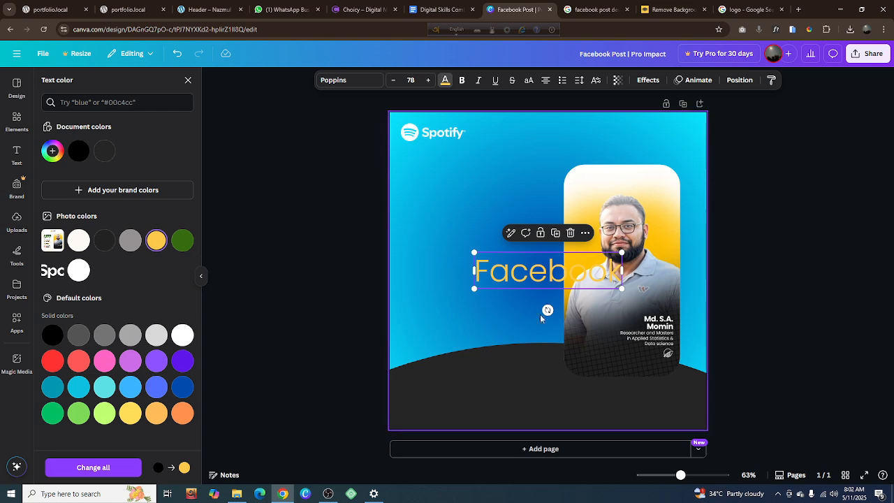
left_click_drag(620, 291, 470, 181)
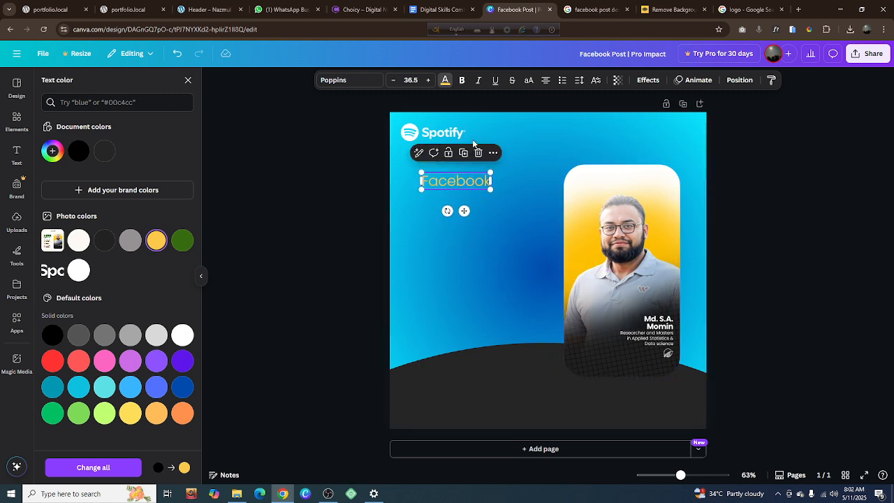
Set the small yellow "Facebook" heading's weight to Poppins Regular and deselect it
left_click(334, 79)
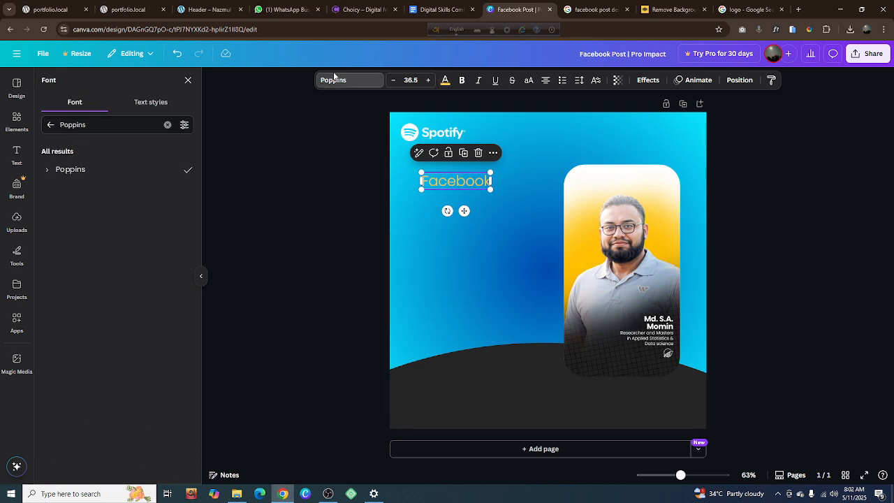
left_click(46, 169)
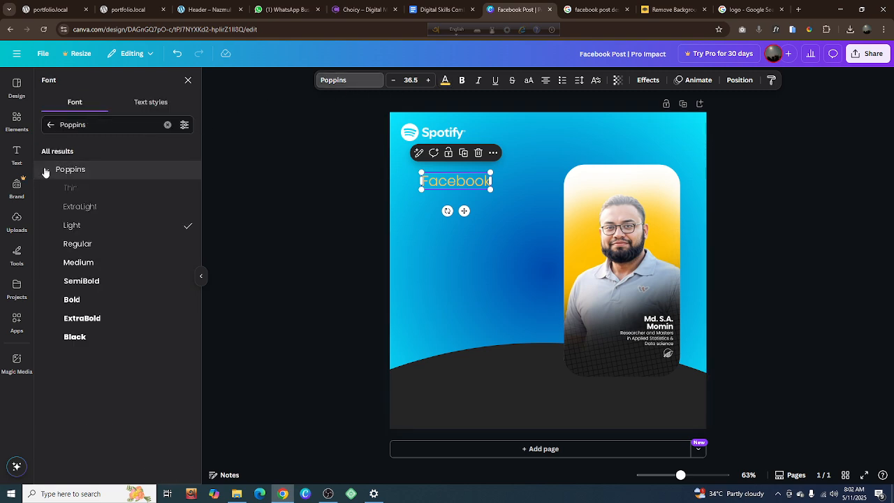
left_click(80, 243)
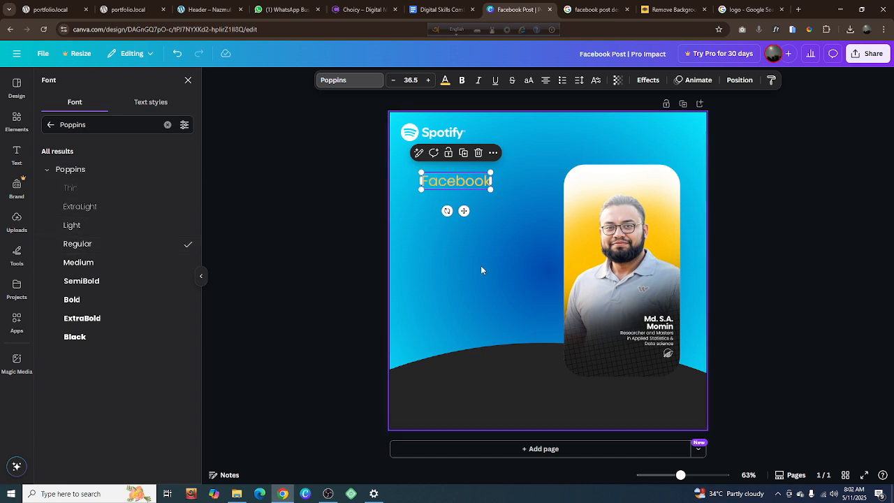
left_click(334, 279)
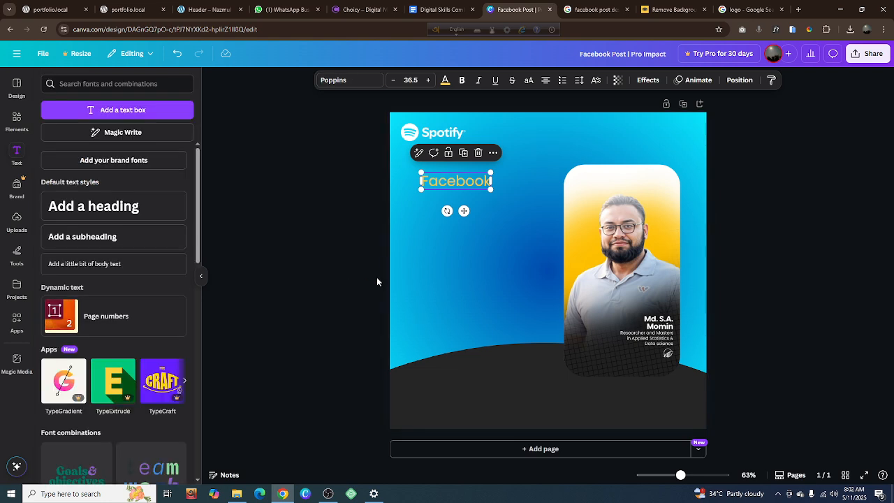
left_click(340, 262)
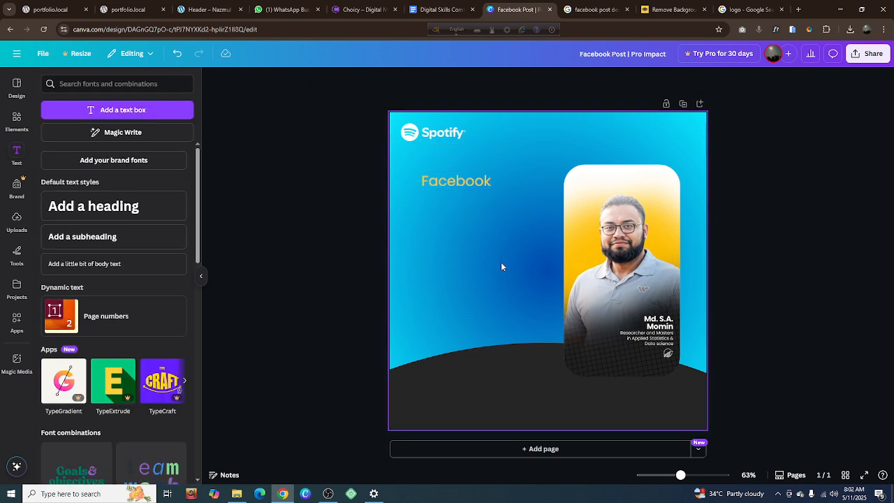
Check the reference post in the Google Images tab, and set the Canva page gradient's first colour to dark yellow #D4B200
left_click(594, 9)
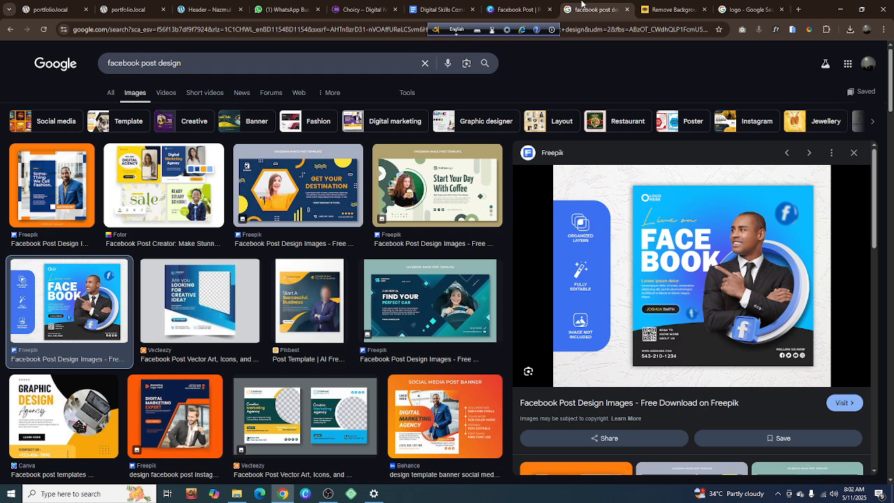
left_click(514, 9)
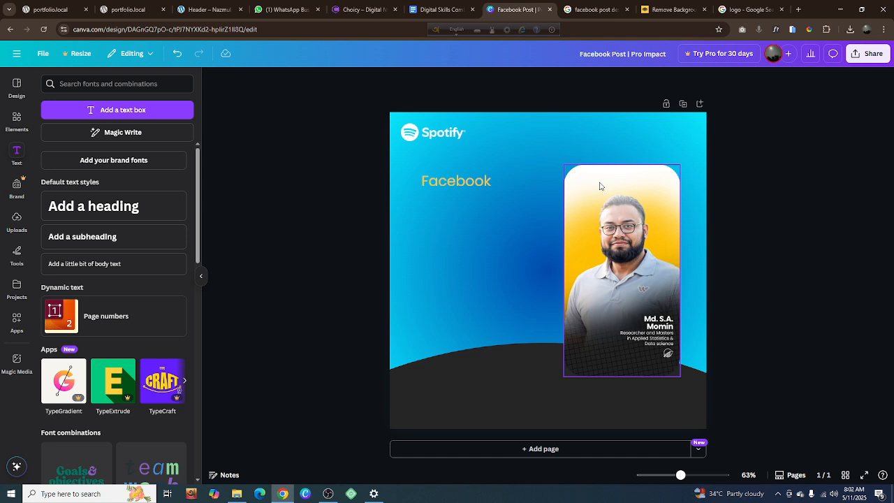
left_click(508, 236)
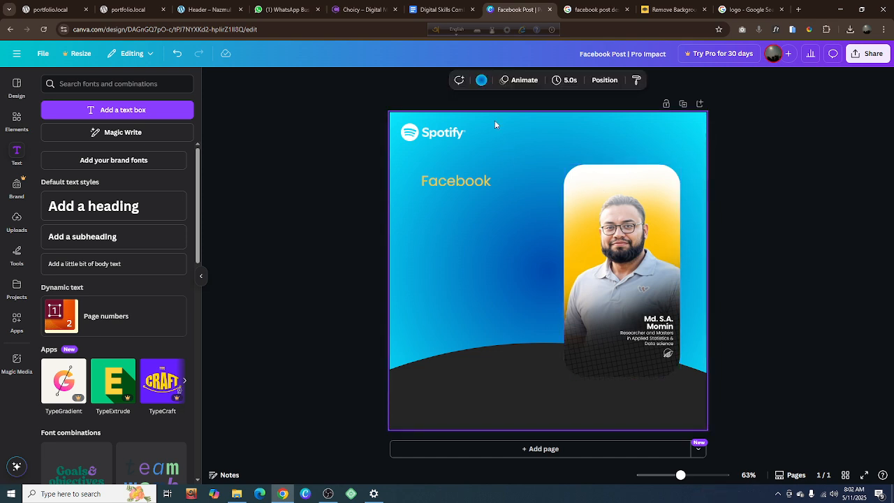
left_click(481, 80)
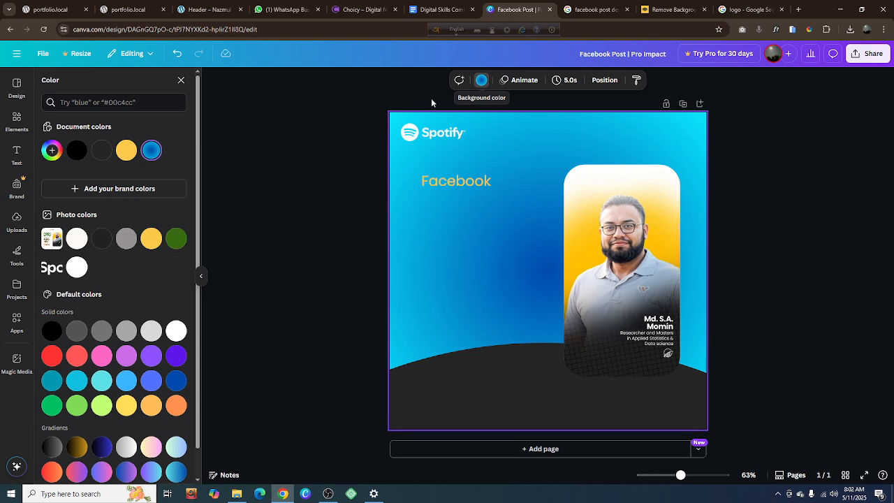
left_click(151, 152)
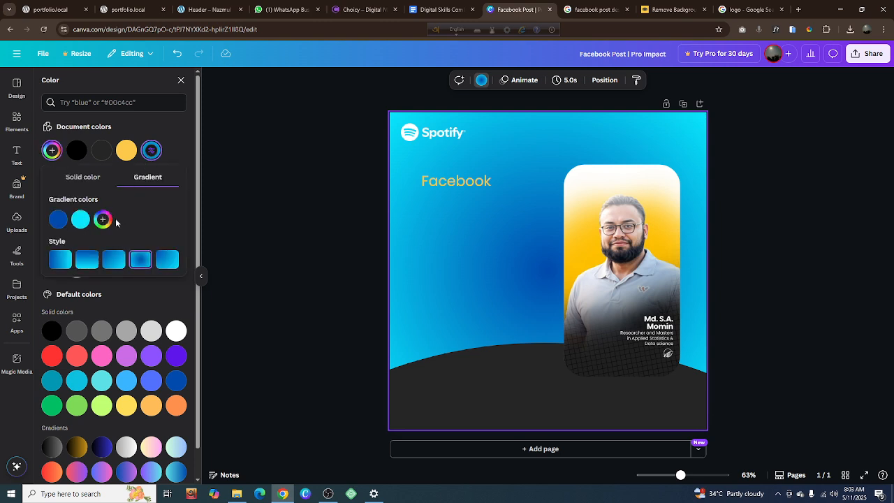
left_click(62, 221)
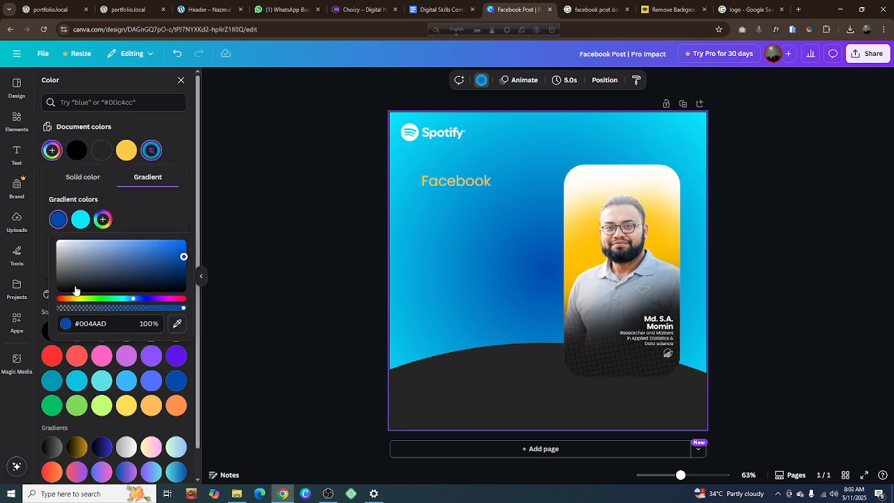
left_click_drag(77, 304, 75, 301)
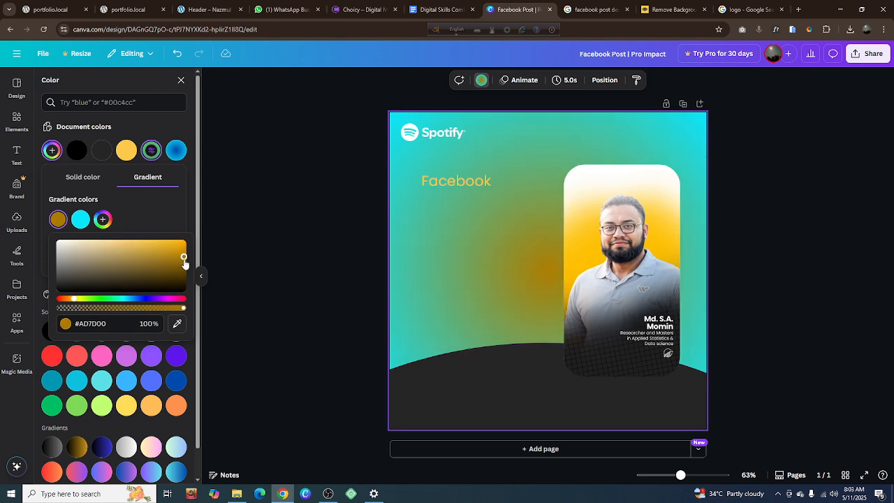
left_click(185, 256)
left_click_drag(184, 257, 184, 248)
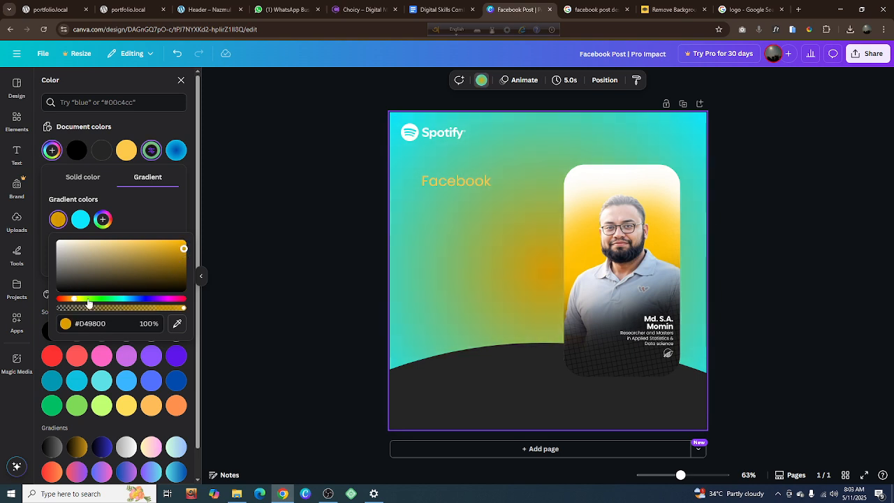
left_click_drag(75, 303, 77, 303)
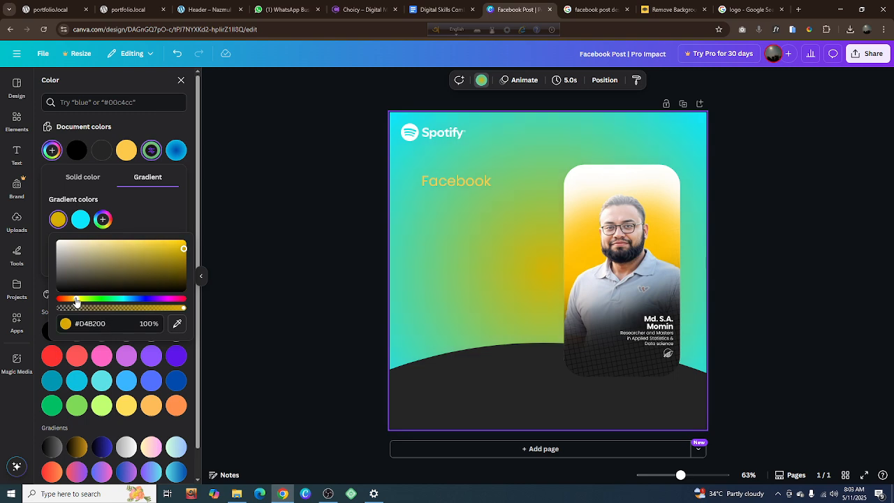
Change the background gradient's second colour to the greyish beige #C8C5A9
left_click(81, 220)
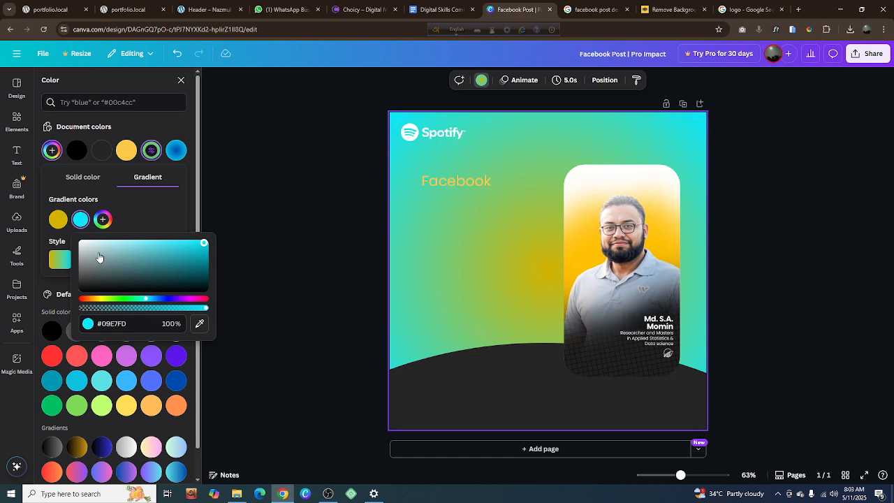
left_click_drag(100, 258, 67, 238)
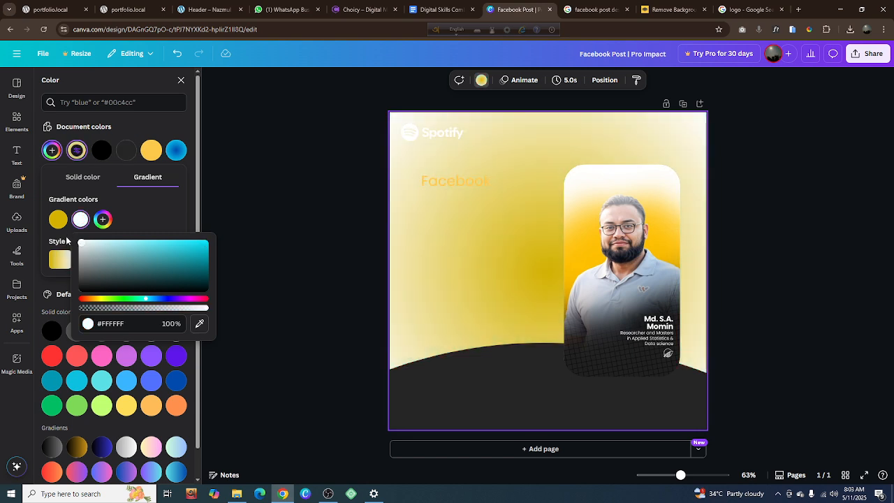
left_click(101, 299)
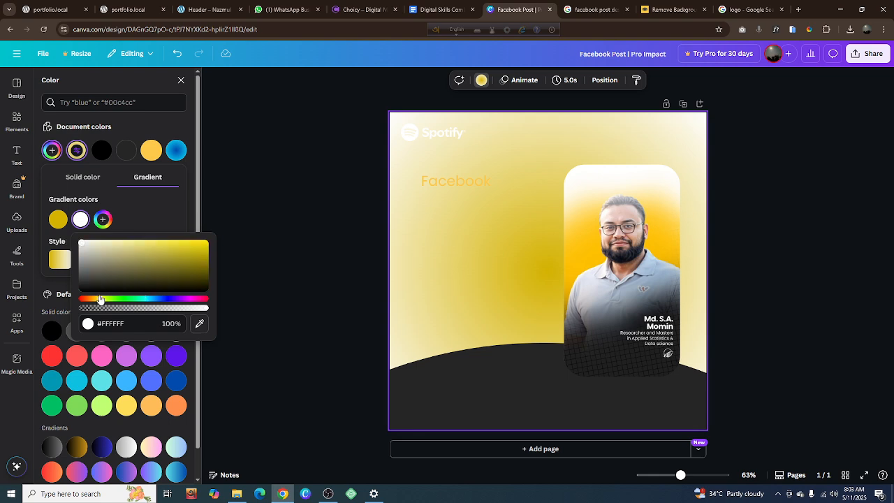
left_click(98, 251)
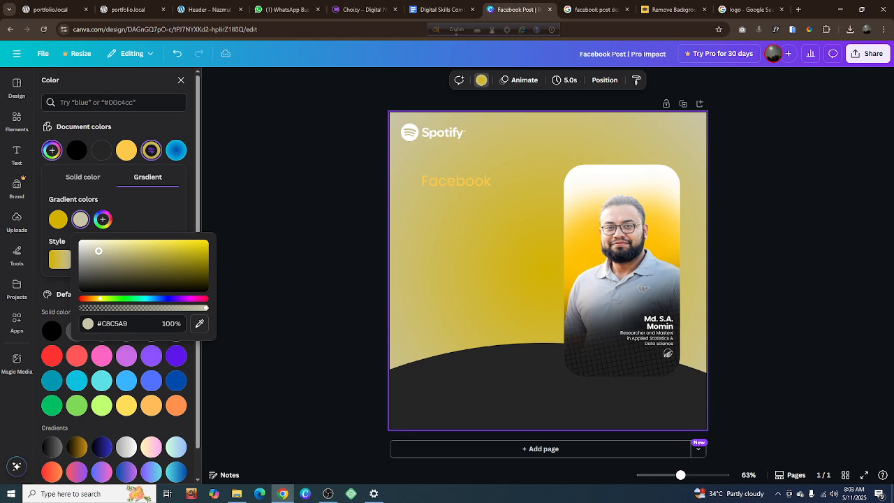
Lighten the background gradient's second colour to #E4E0BD, and compare the gradient styles, settling on the left-to-right linear one
mouse_move(98, 251)
left_mouse_down()
mouse_move(85, 245)
mouse_move(101, 246)
left_mouse_up()
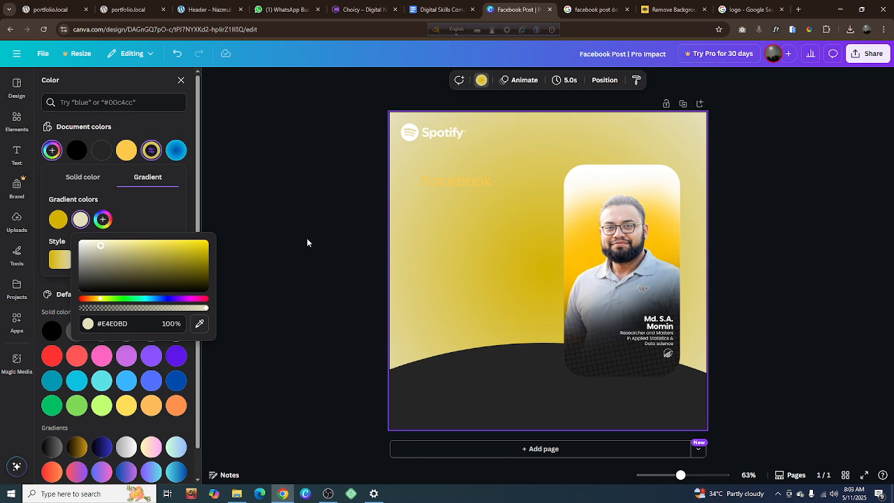
left_click(160, 198)
left_click(59, 262)
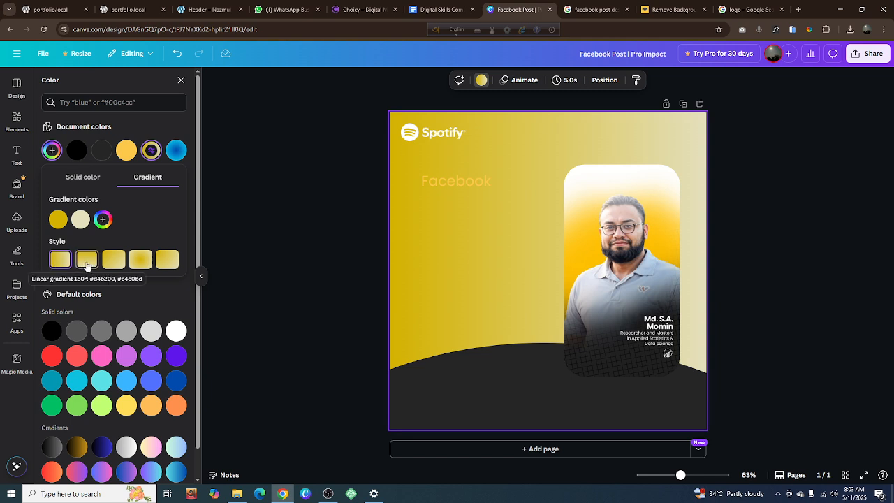
left_click(167, 262)
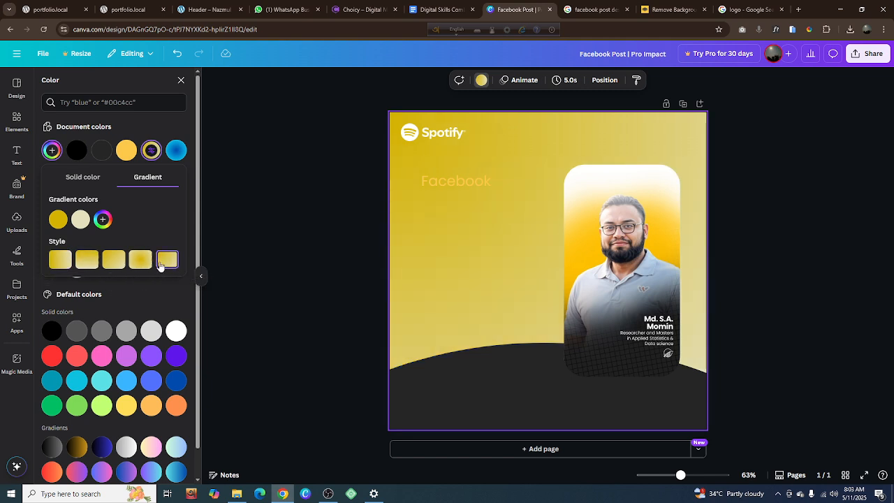
left_click(139, 261)
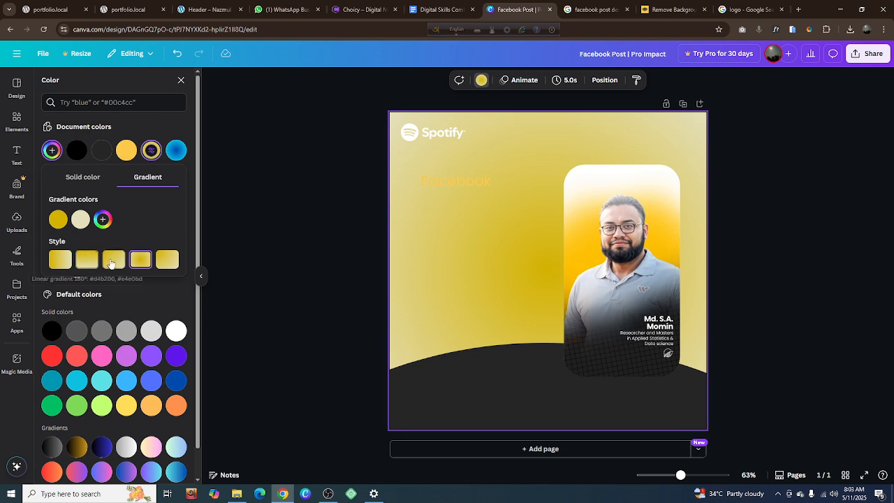
left_click(114, 261)
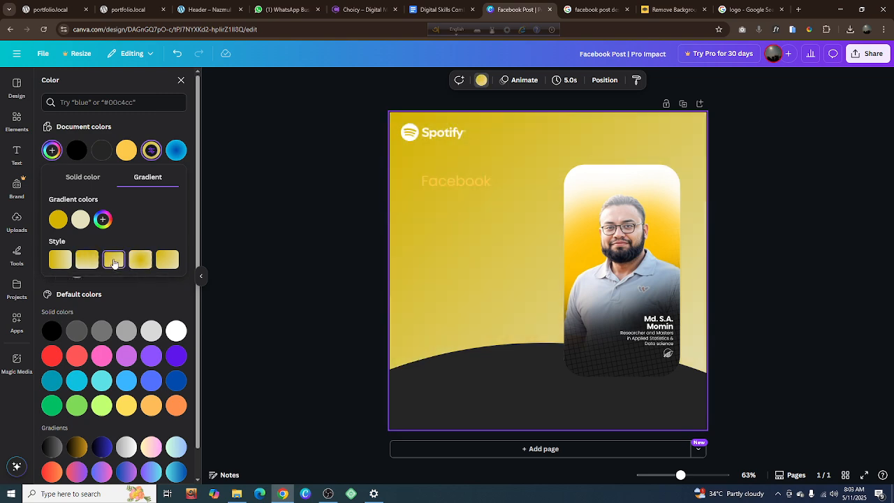
left_click(87, 261)
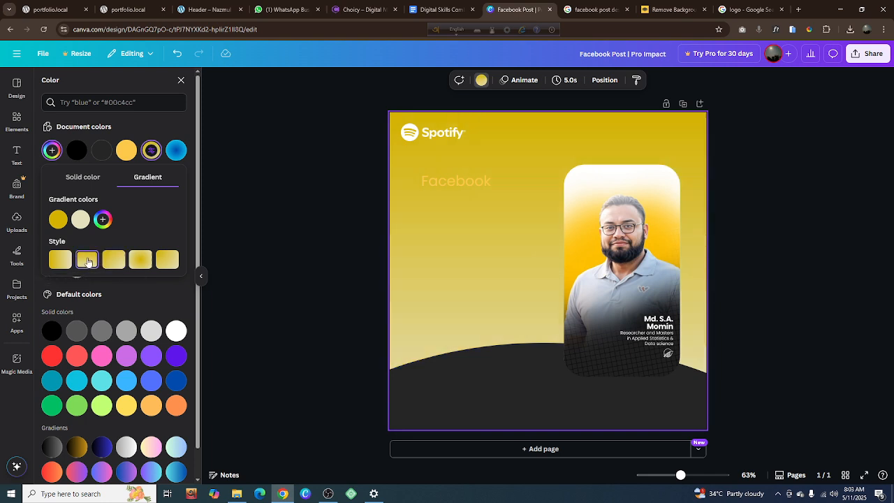
left_click(54, 263)
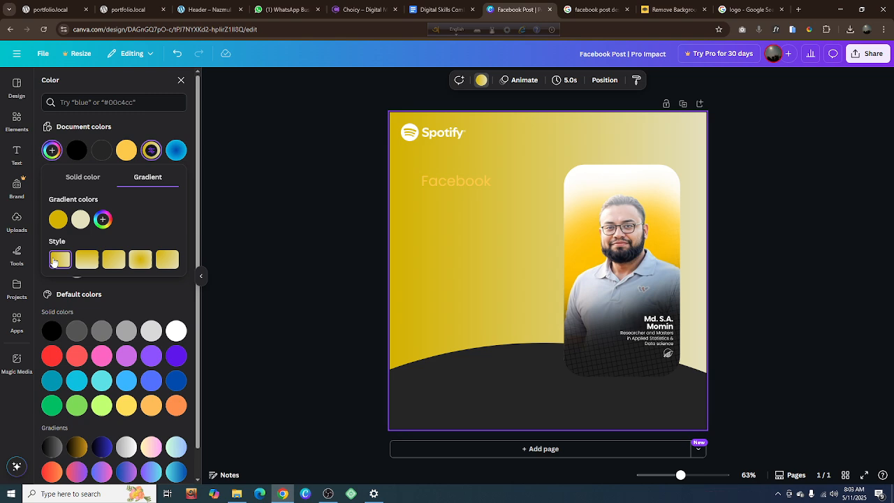
Set the background gradient's second colour to white #FFFFFF
left_click(80, 220)
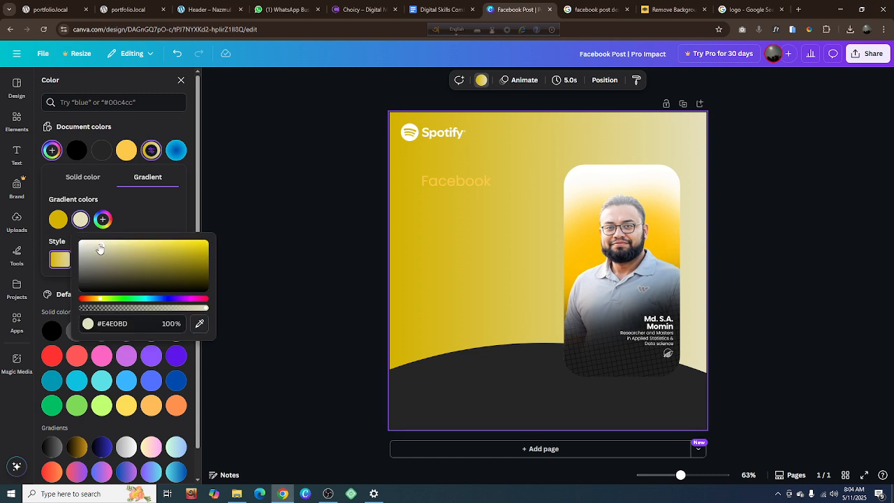
left_click_drag(100, 249, 80, 241)
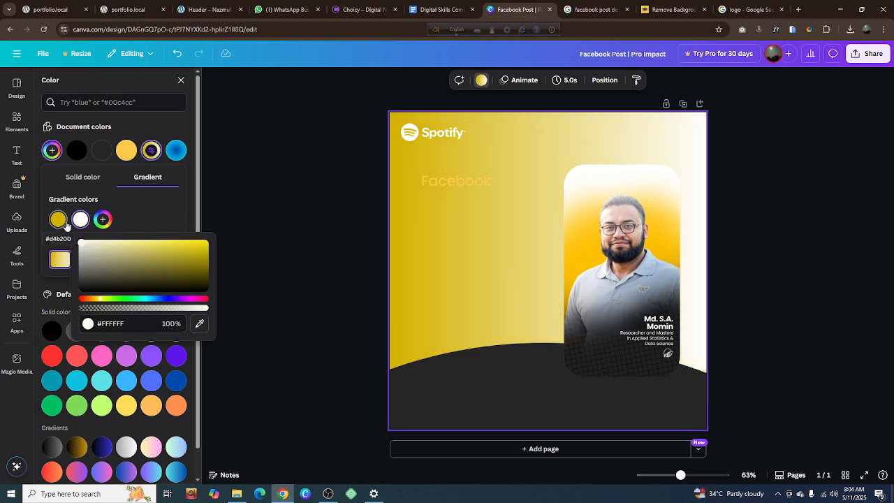
left_click(311, 257)
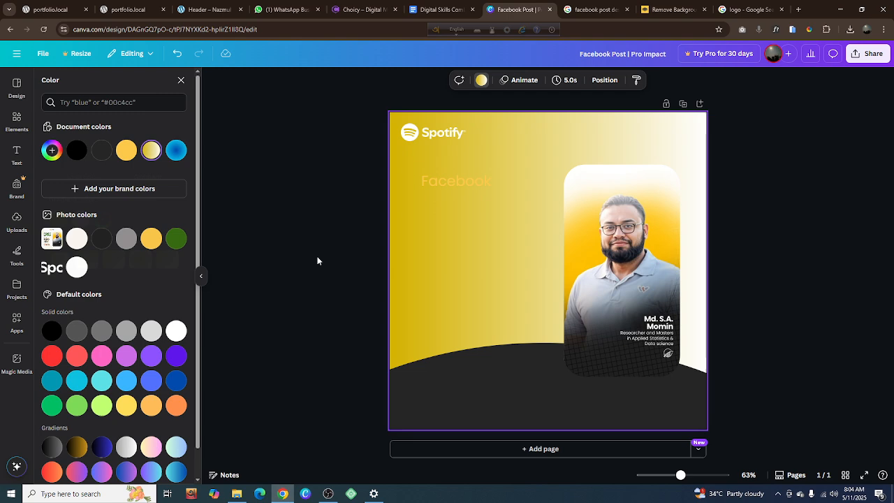
Recolour the "Facebook" heading with the document's dark gray #252525 and deselect it
left_click(458, 181)
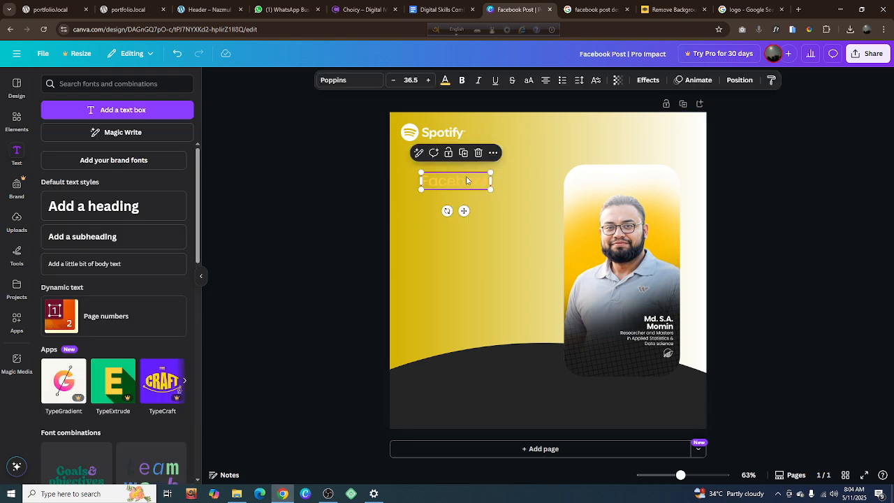
left_click(445, 81)
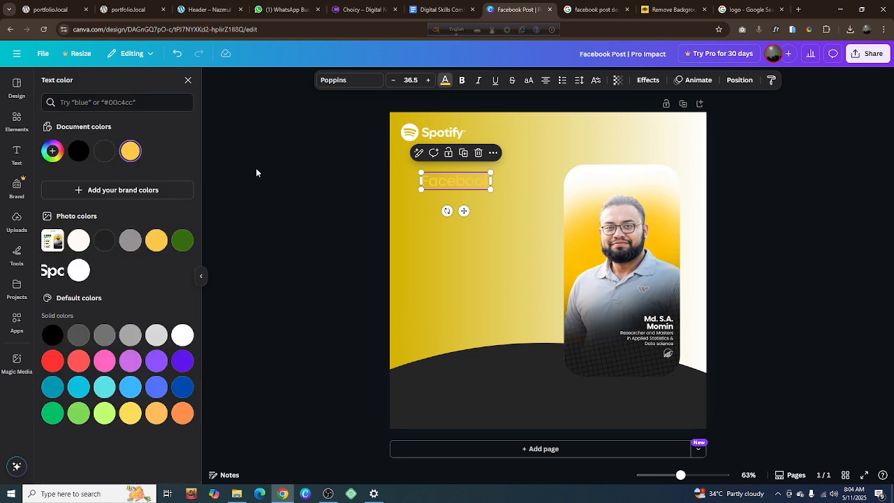
left_click(104, 151)
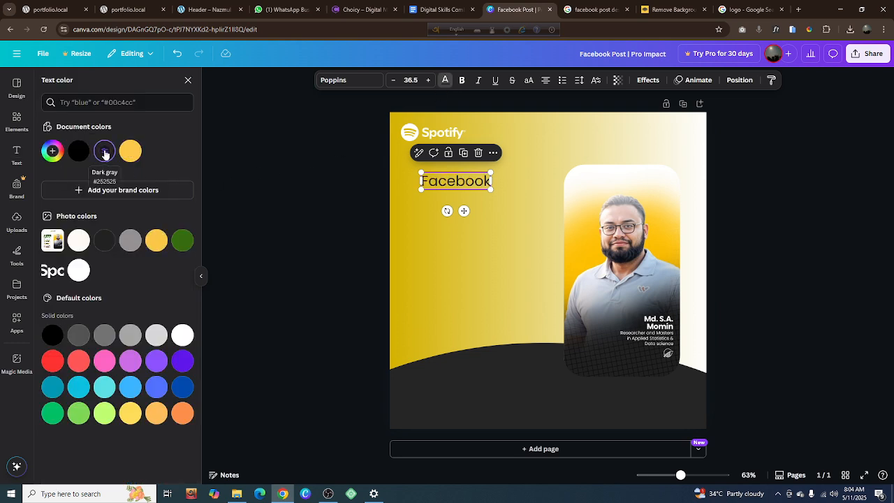
left_click(315, 199)
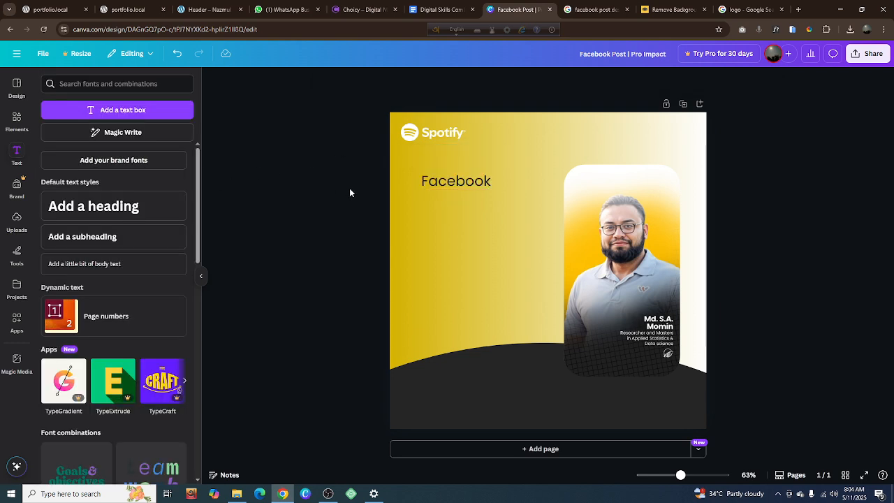
left_click(457, 185)
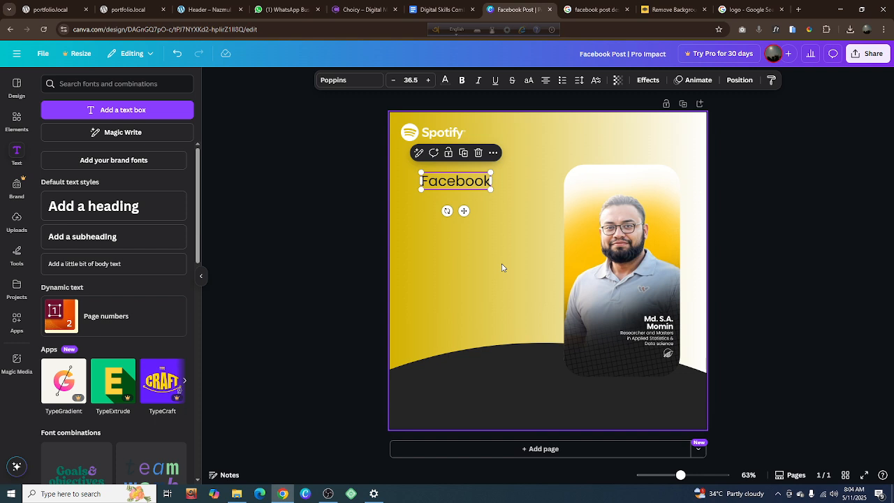
left_click(449, 154)
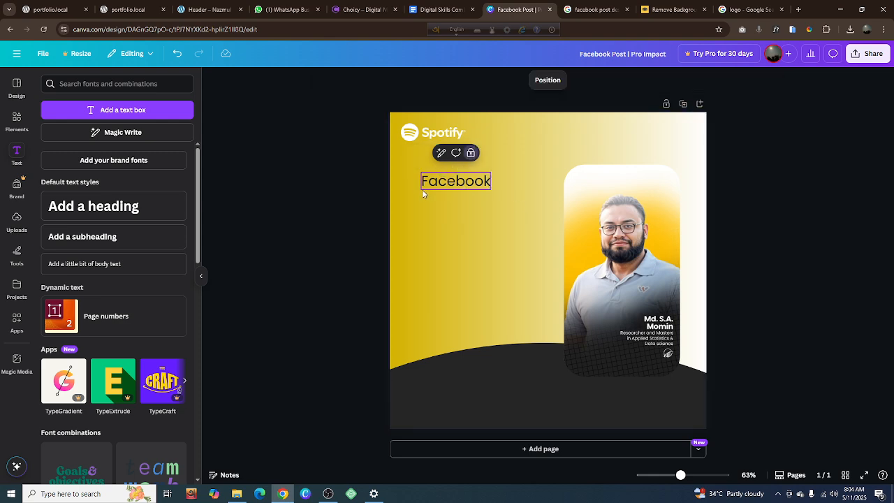
left_click(306, 204)
left_click(447, 188)
left_click(452, 209)
left_click(471, 187)
left_click(467, 153)
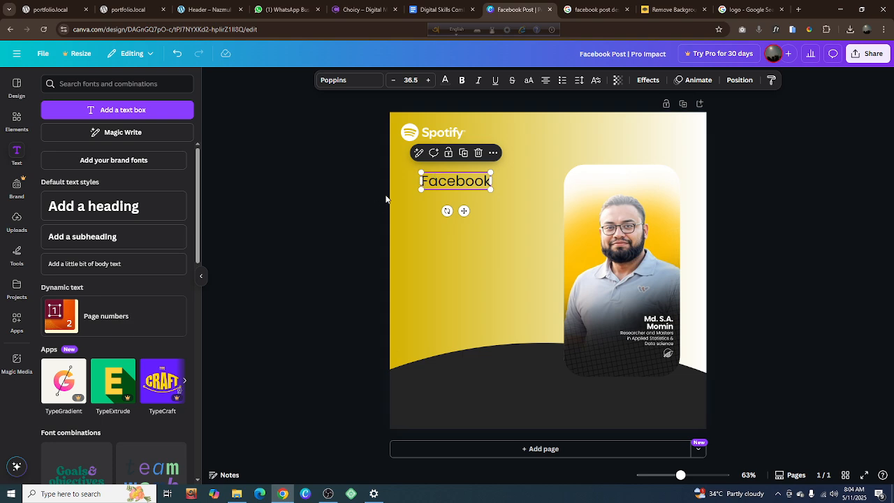
Duplicate the "Facebook" heading, place the copy directly below it and change the copy's text to "BOOS"
left_click(463, 153)
left_click_drag(466, 190, 462, 200)
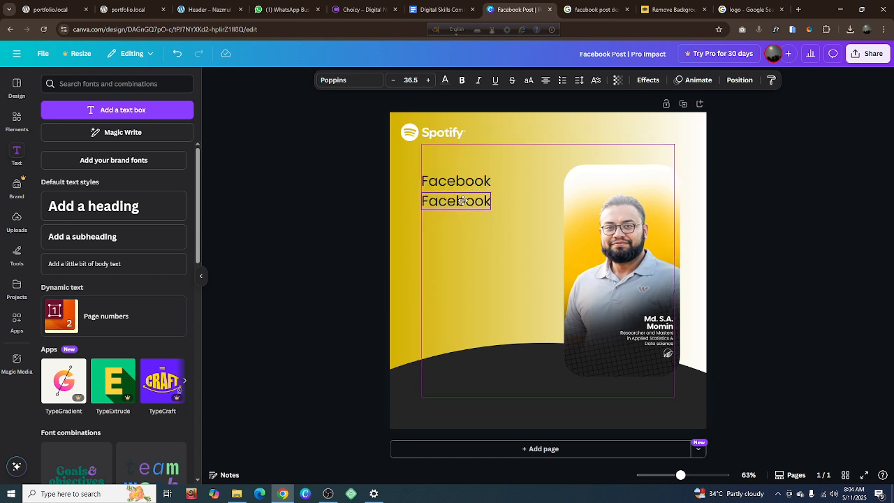
double_click(462, 201)
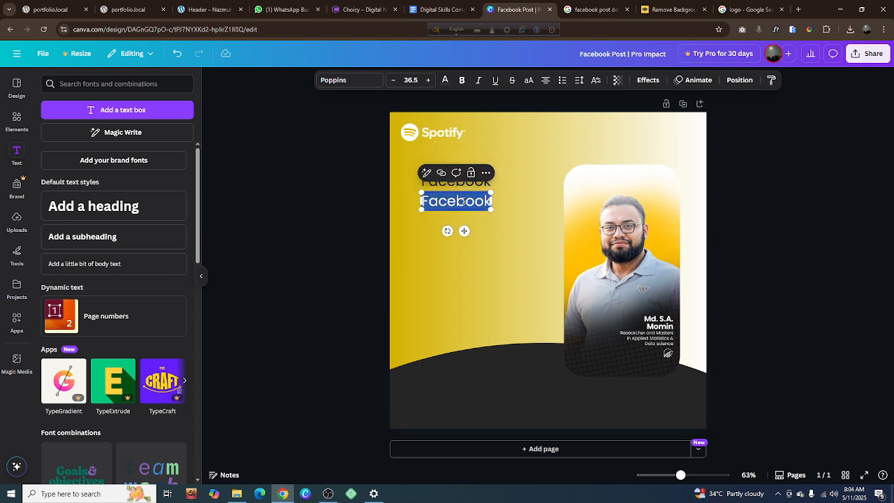
type("BOO")
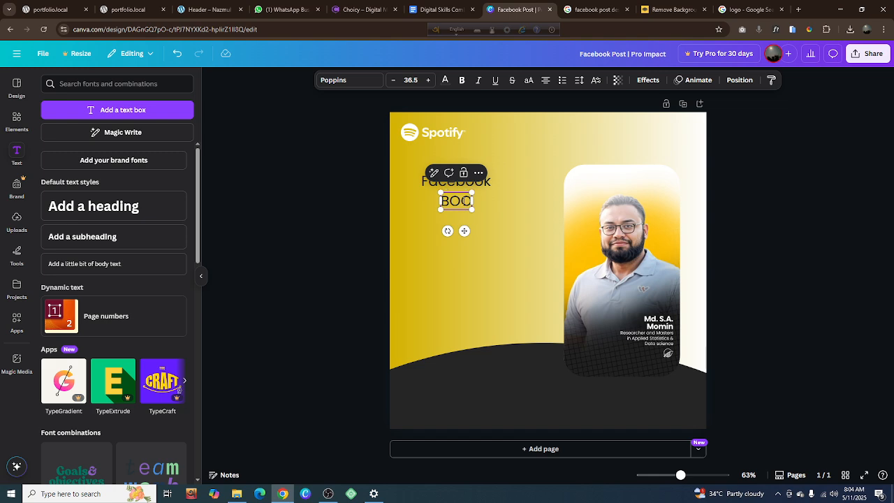
type("S")
left_click(808, 201)
Enlarge the "BOOS" text to size 132 and align its left edge with the "Facebook" heading, clear of the portrait card
left_click(452, 205)
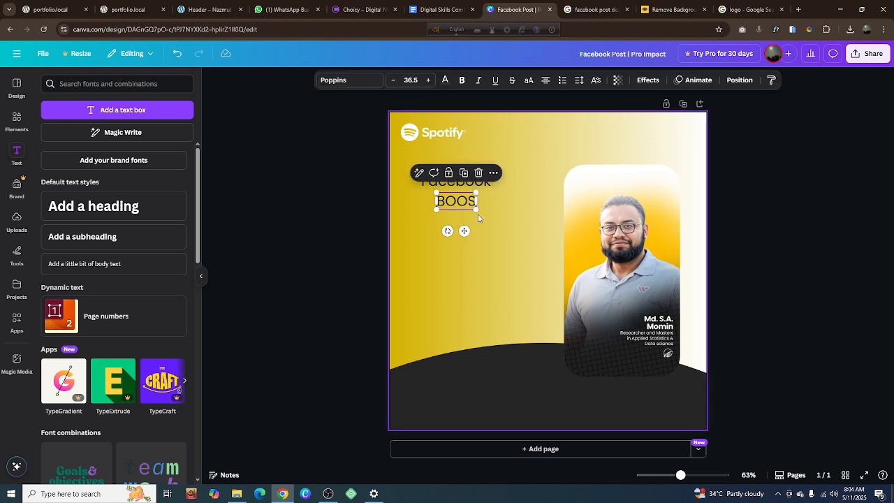
left_click_drag(477, 210, 640, 288)
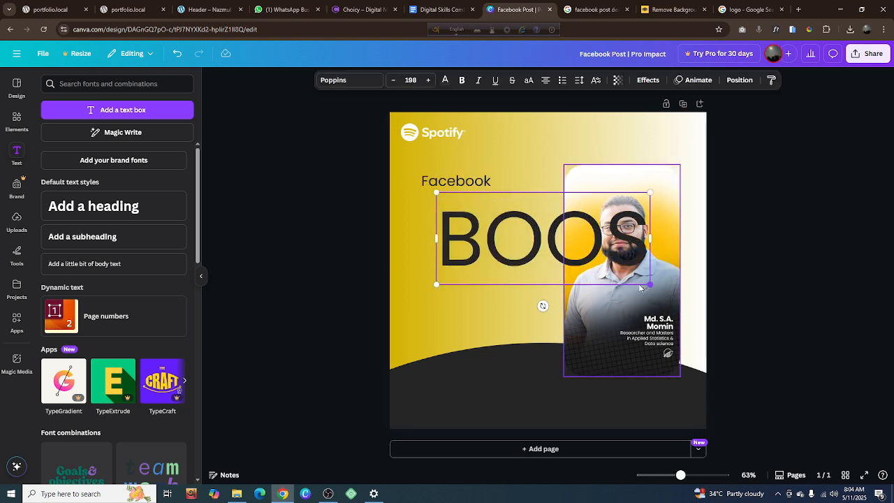
left_click_drag(537, 235, 522, 229)
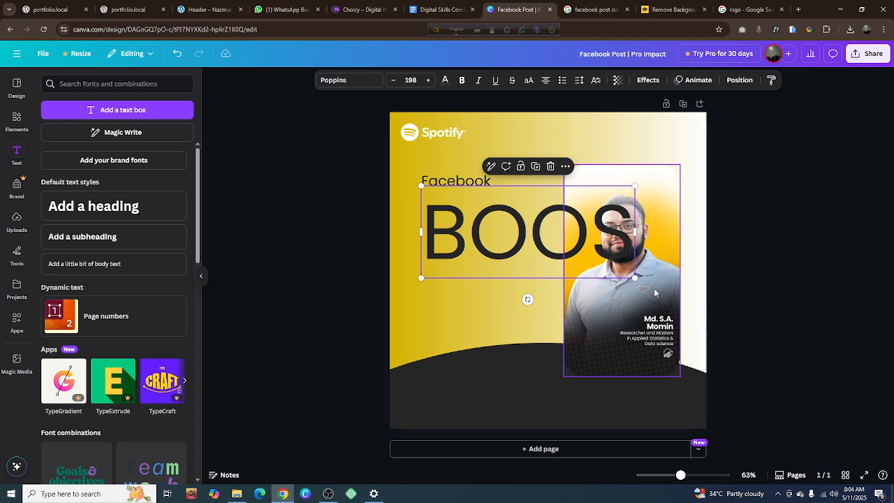
left_click_drag(634, 278, 564, 248)
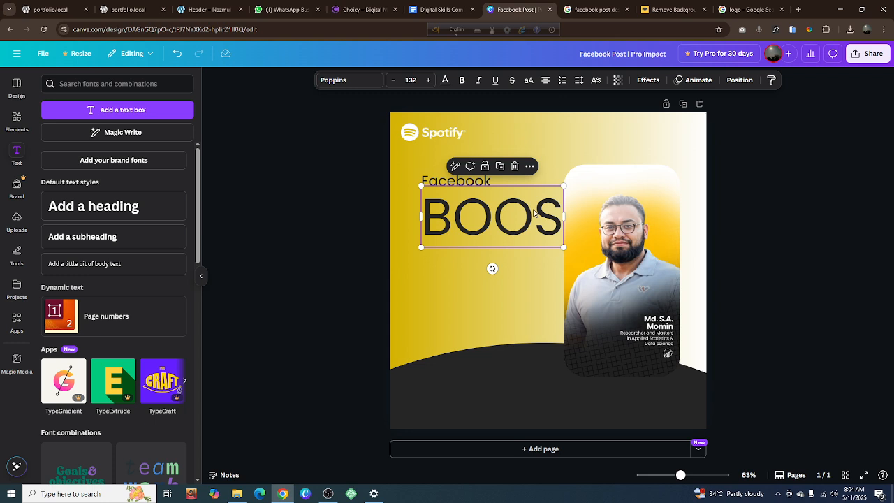
Duplicate "BOOS" to the line below, change the copy's text to "TING" and align its left edge with "BOOS"
left_click(500, 166)
left_click_drag(497, 199, 496, 248)
double_click(495, 246)
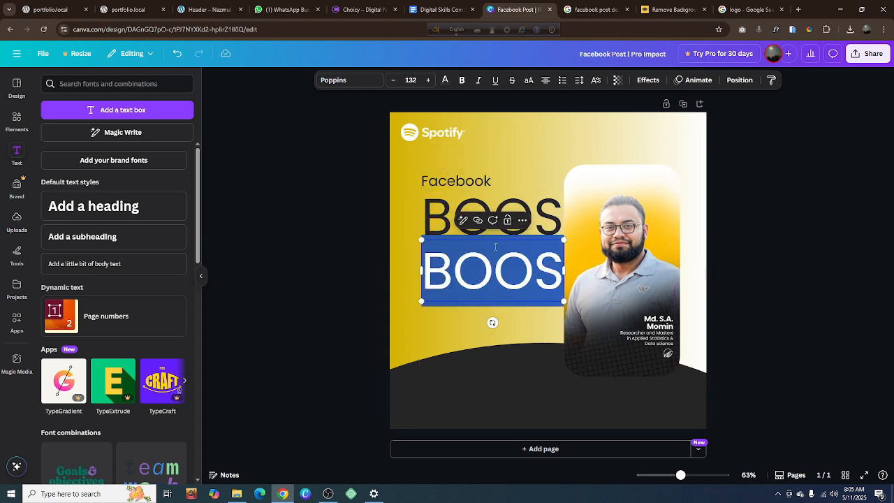
type("T")
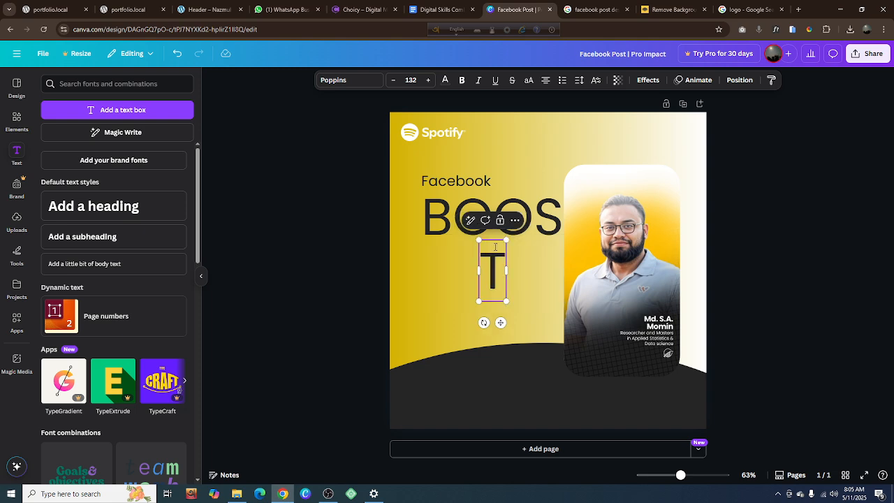
type("ING")
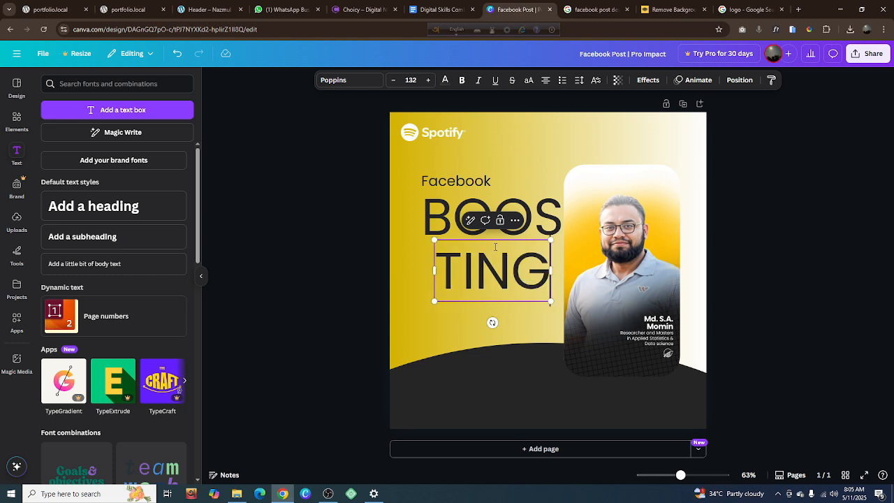
left_click(744, 260)
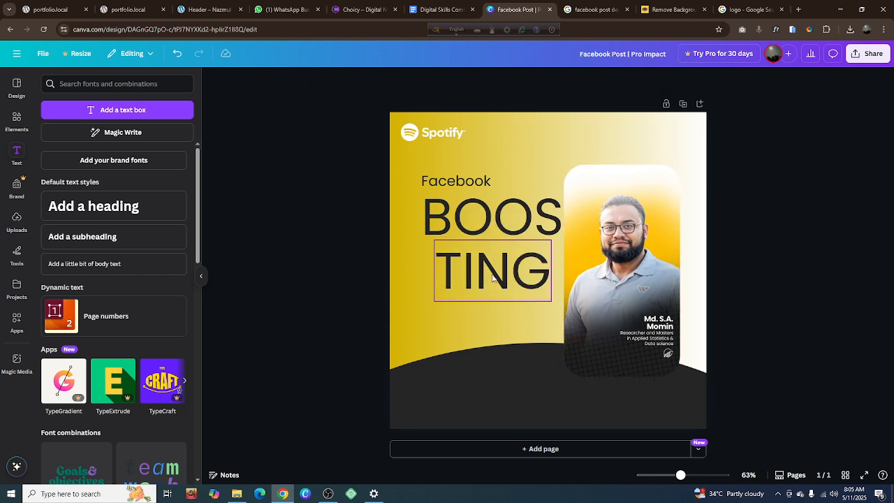
left_click(481, 285)
left_click_drag(472, 277, 464, 277)
left_click(434, 231)
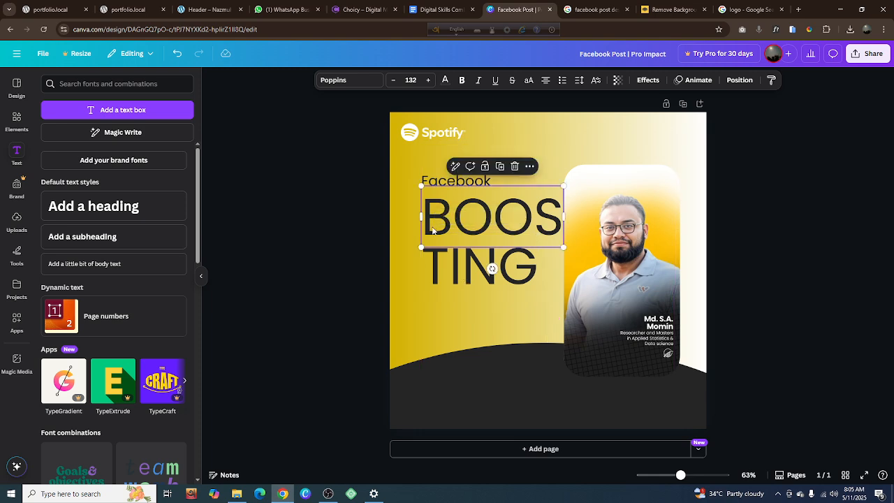
left_click(447, 264, "shift")
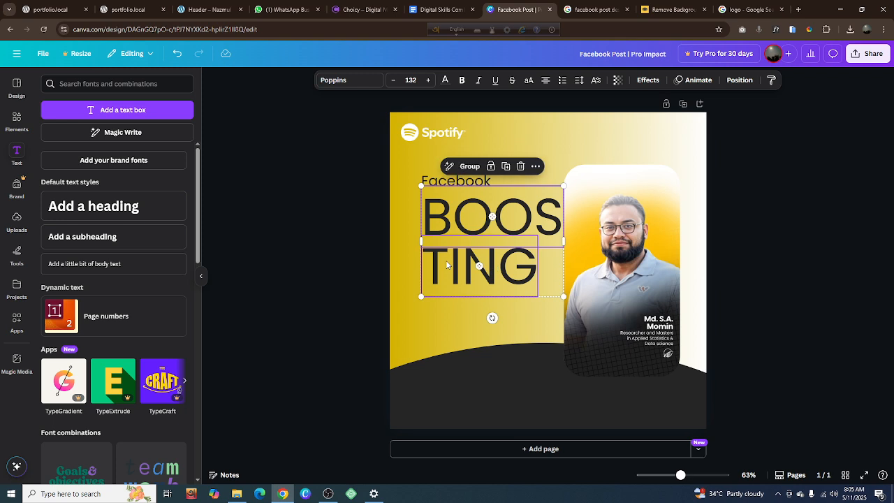
left_click(333, 80)
left_click(281, 277)
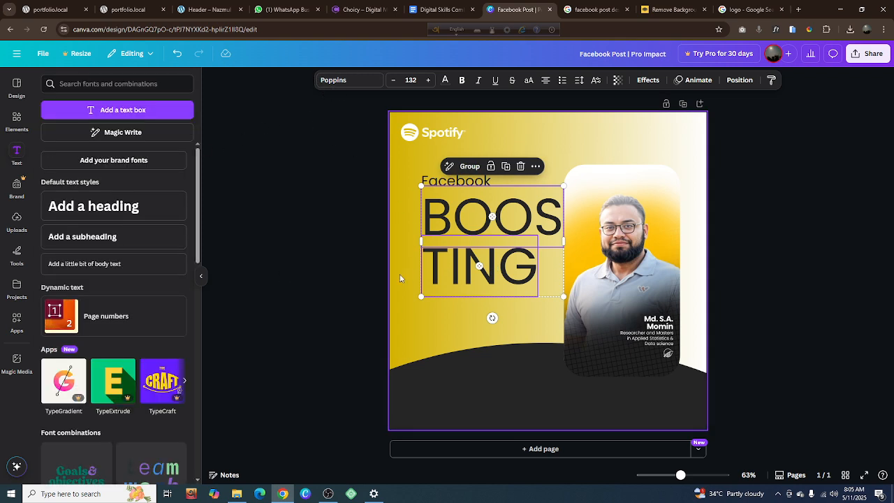
left_click(373, 286)
left_click(448, 283)
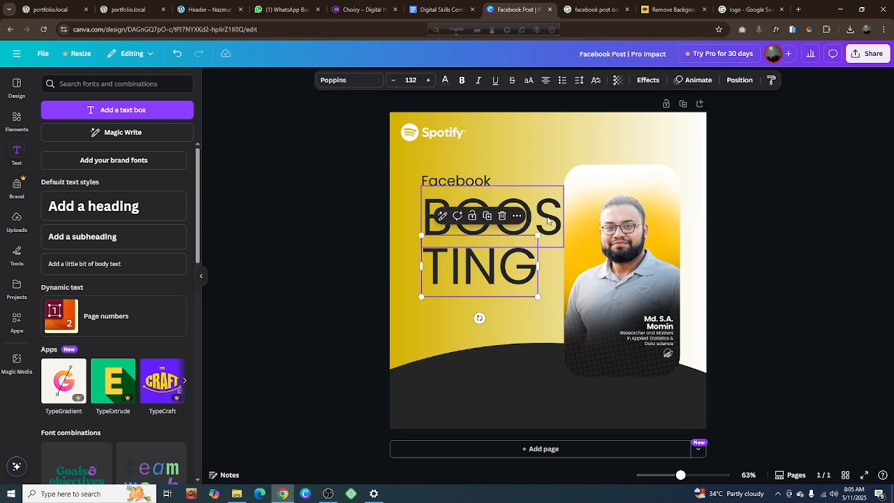
left_click(513, 238)
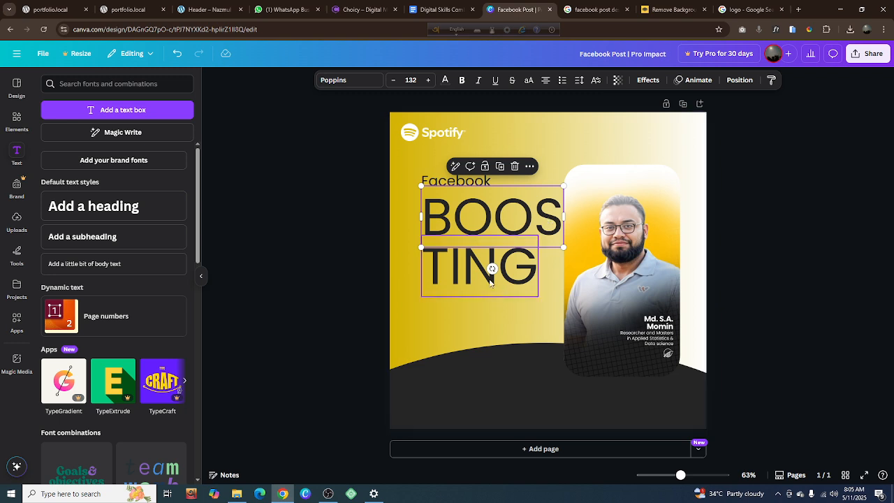
left_click(464, 274, "shift")
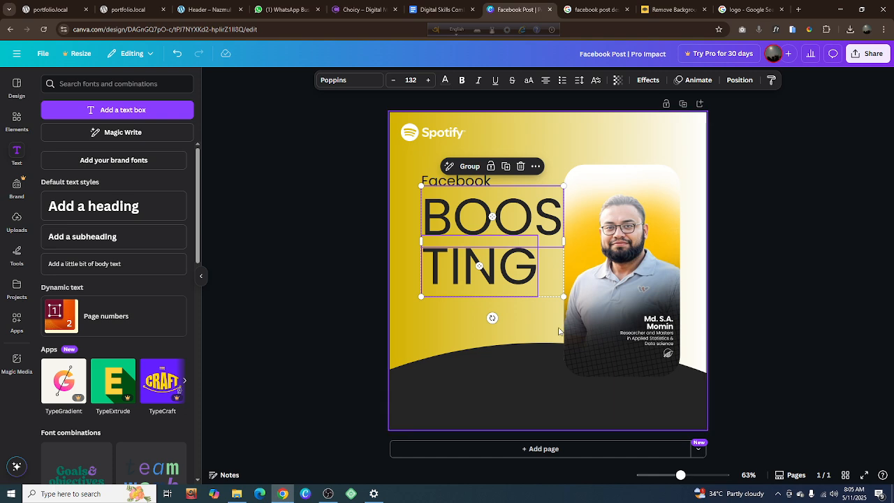
left_click(343, 310)
left_click(473, 269)
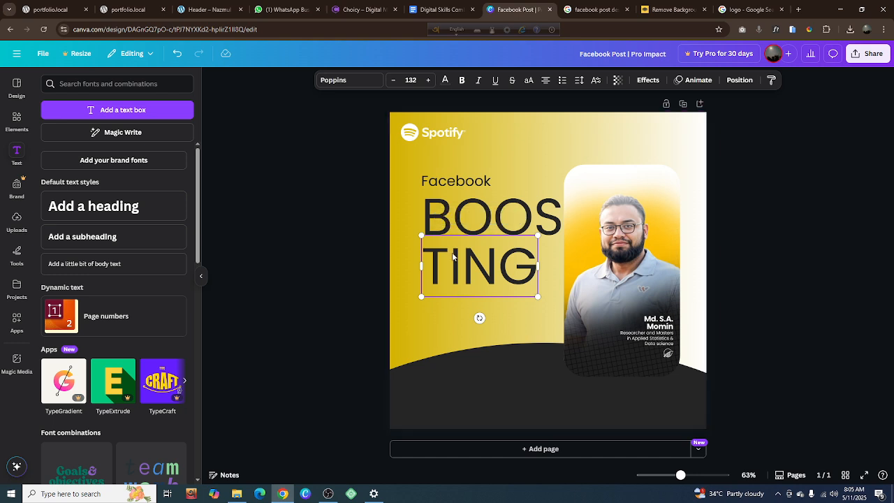
Set the "BOOS" and "TING" texts together to the Poppins Black font weight
left_click(540, 229, "shift")
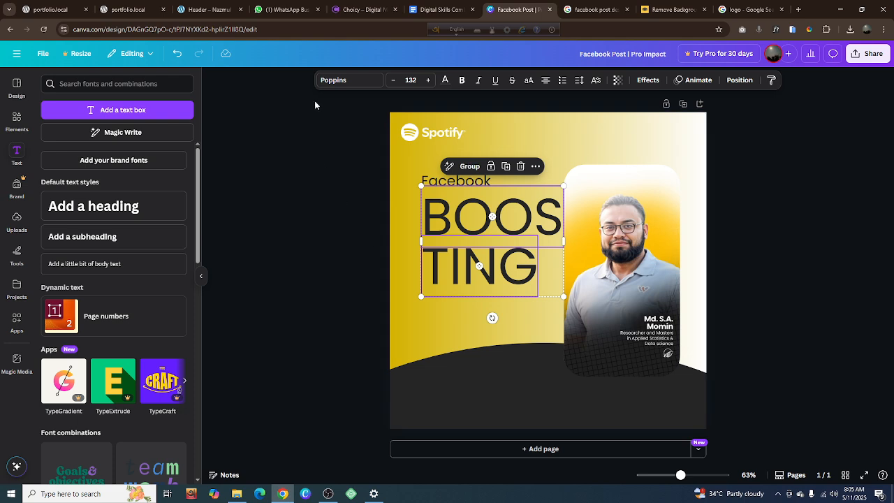
left_click(335, 83)
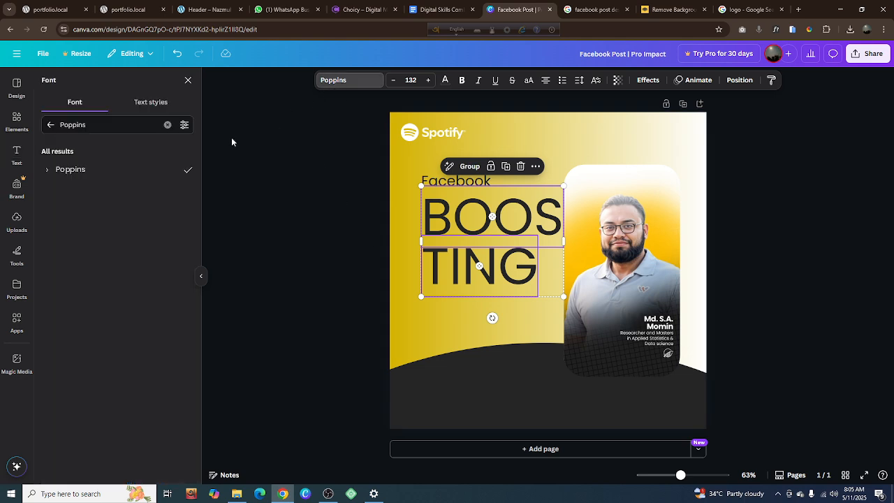
left_click(47, 173)
left_click(72, 300)
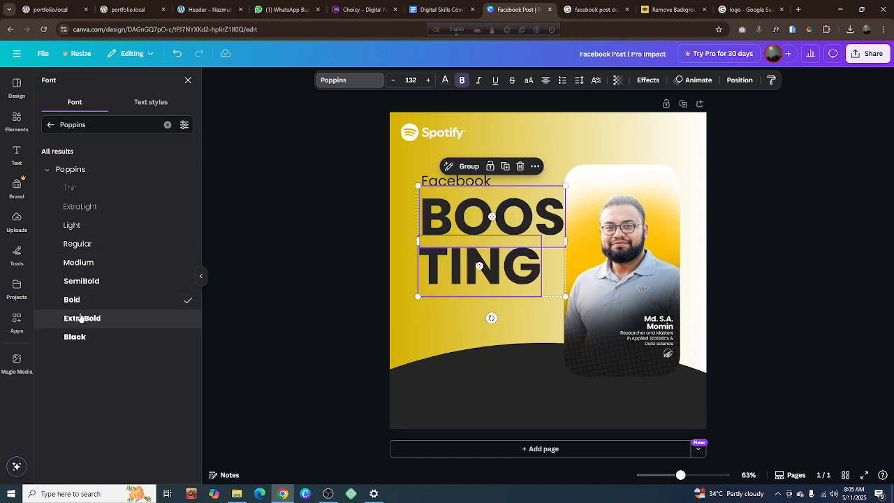
left_click(81, 318)
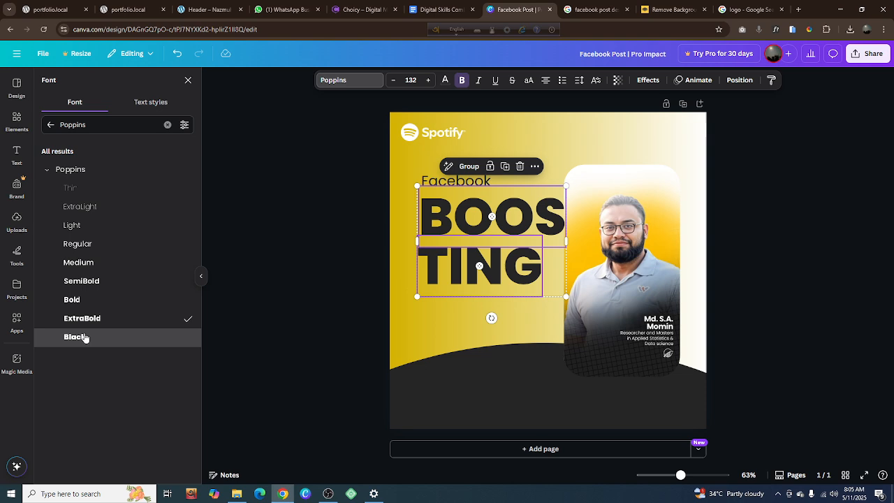
left_click(84, 337)
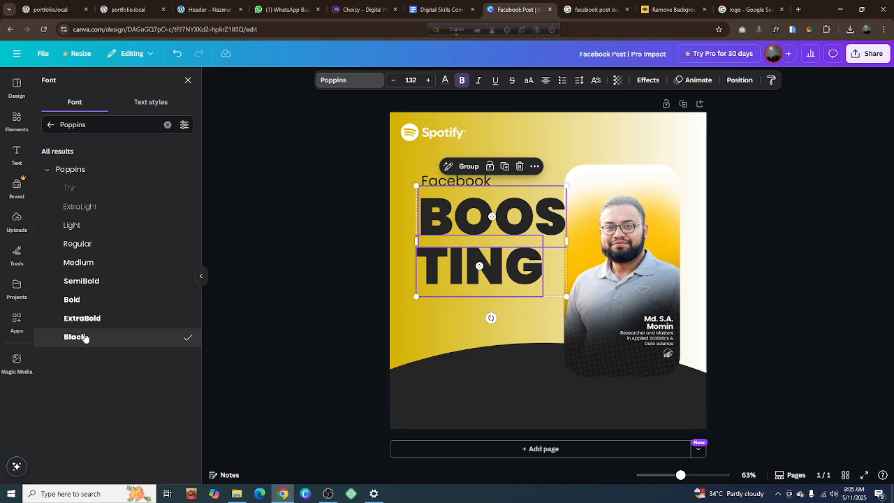
Recolour "BOOS" and "TING" with the off-white photo color and enlarge both to about size 142
left_click(445, 80)
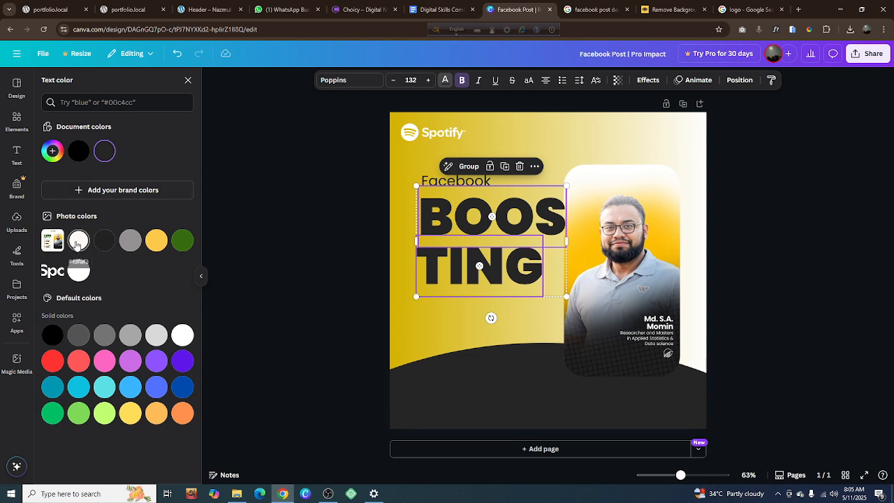
left_click(79, 241)
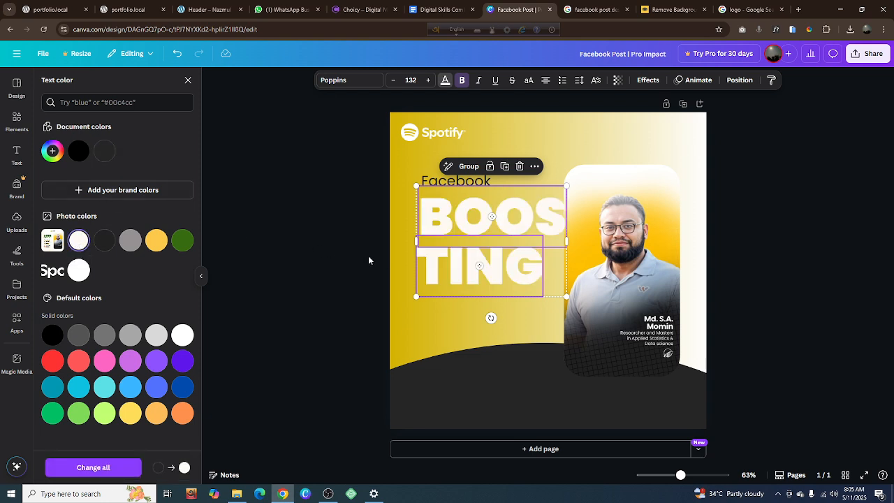
left_click_drag(567, 296, 575, 312)
Bring the portrait card forward one level over the "BOOS" text and deselect it
left_click(635, 295)
right_click(638, 296)
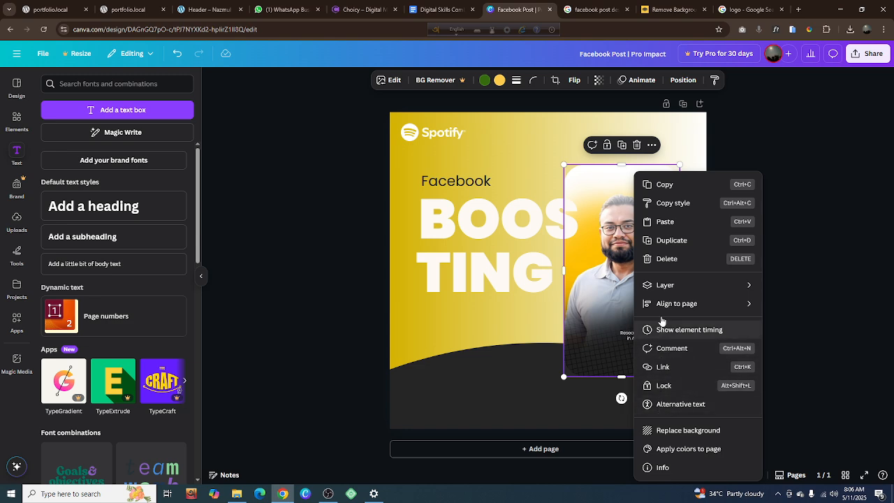
mouse_move(660, 286)
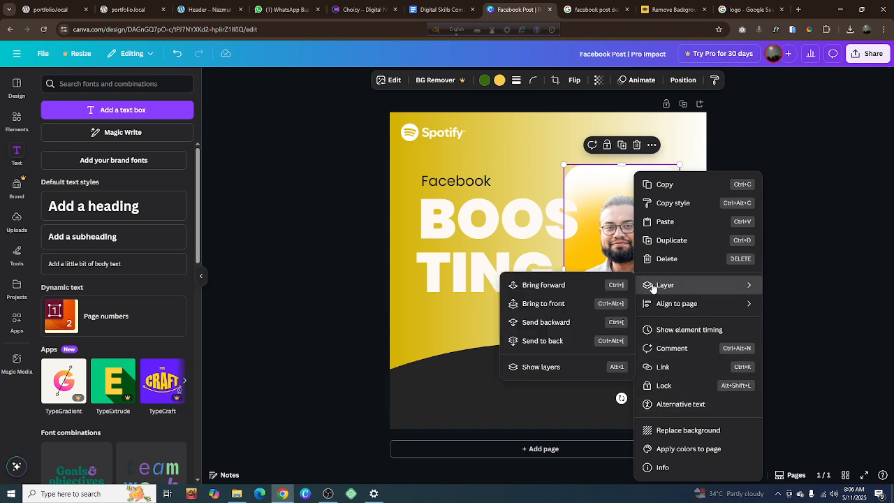
left_click(529, 285)
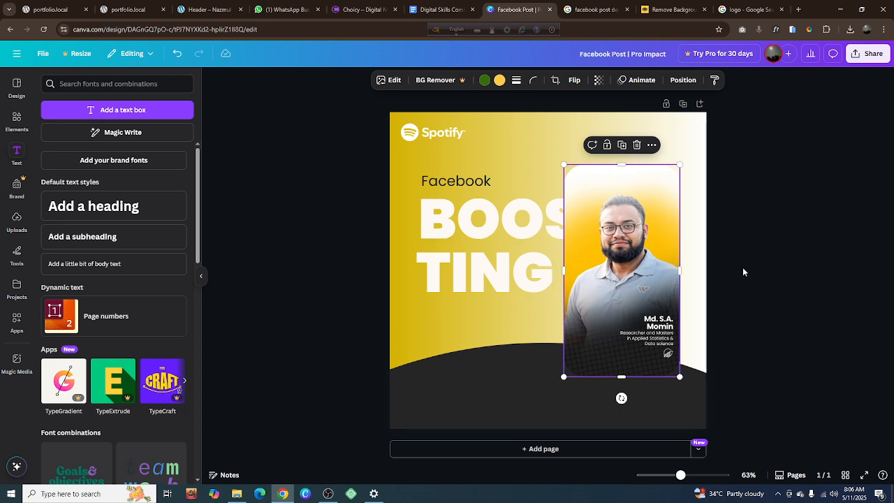
left_click(762, 272)
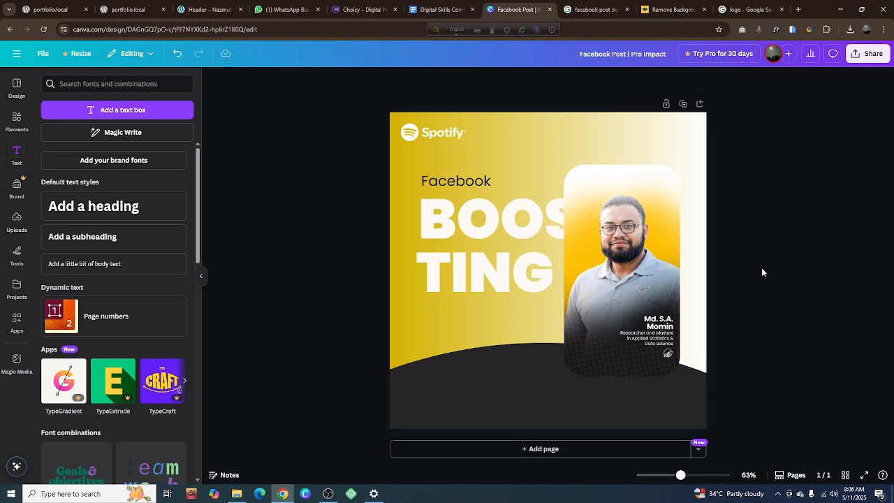
Try bringing the dark curved shape at the page's lower edge to the front of all layers
left_click(617, 407)
right_click(617, 403)
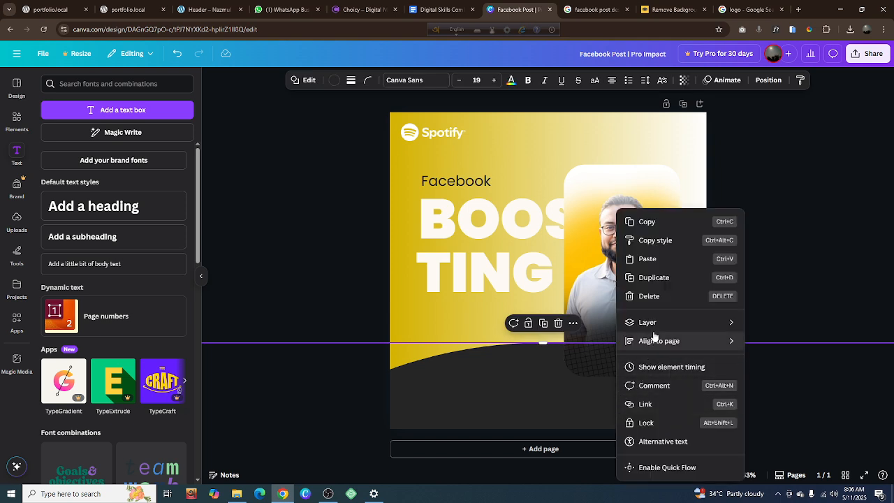
mouse_move(650, 322)
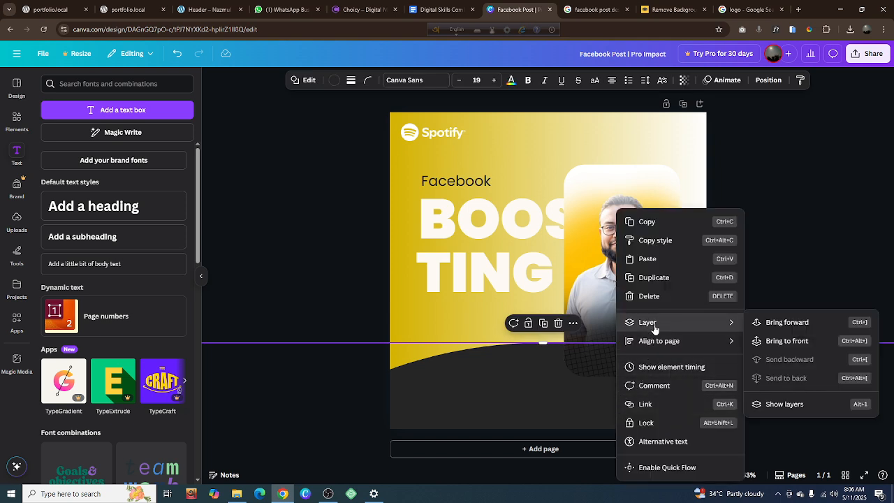
left_click(785, 341)
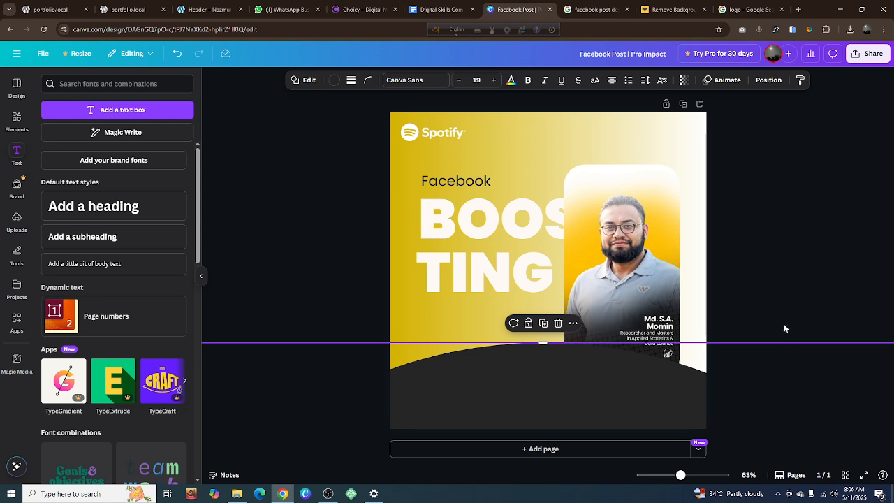
left_click(784, 328)
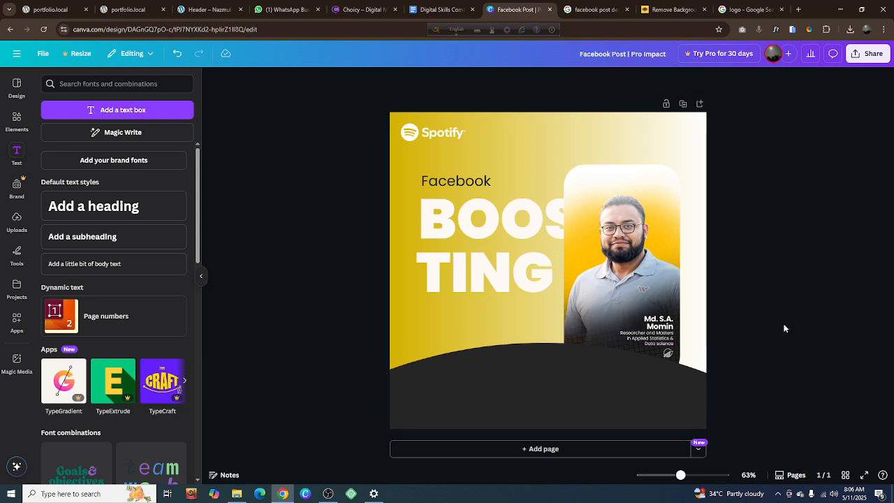
Undo the layer order changes made to the dark curved shape and the portrait card
key("ctrl+z")
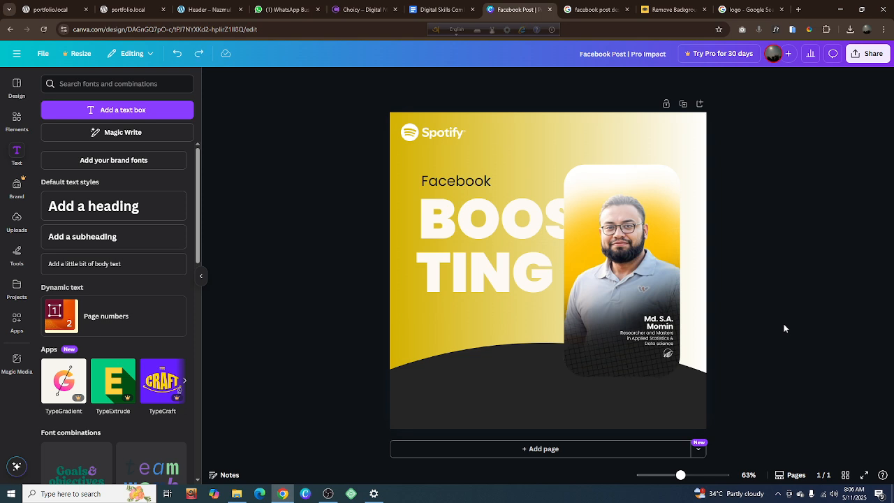
key("ctrl+y")
left_click(569, 353)
left_click(566, 353)
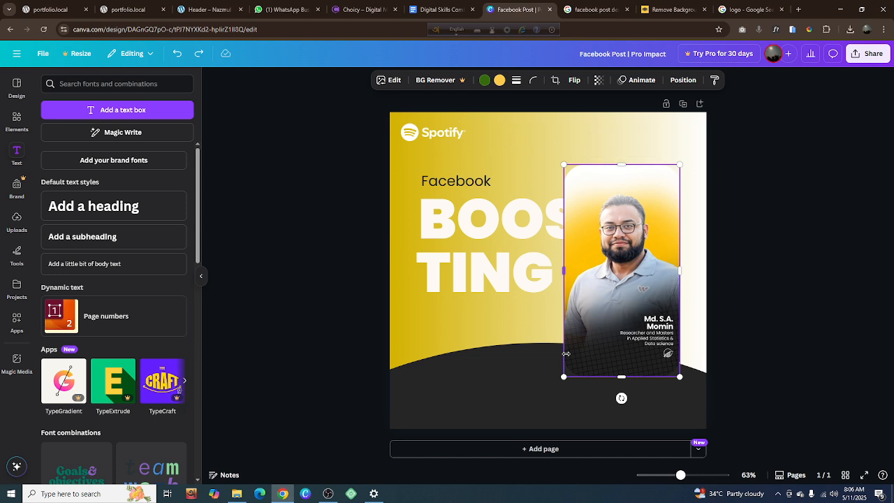
left_click(853, 291)
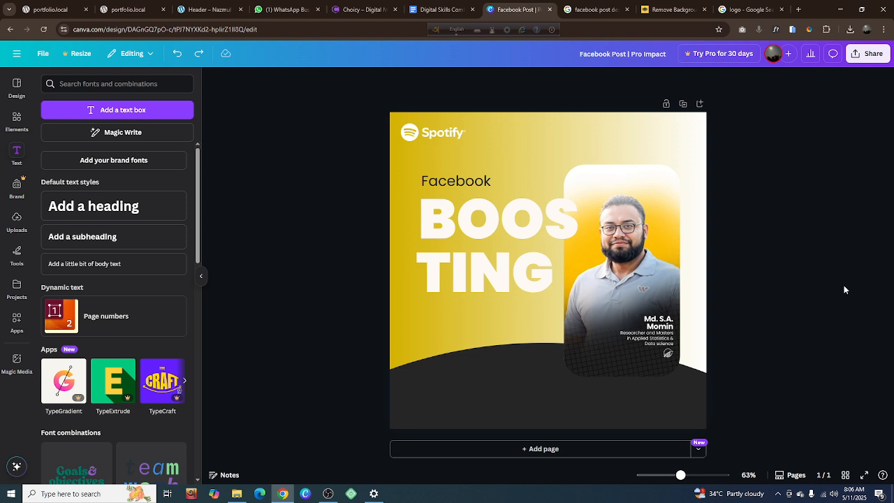
Move the portrait card one layer forward so it covers the end of "BOOS"
left_click(629, 326)
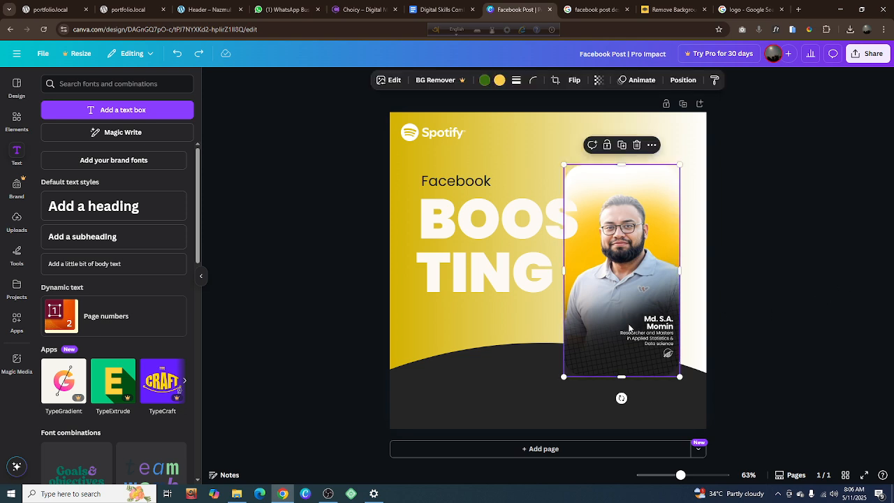
right_click(628, 326)
mouse_move(633, 286)
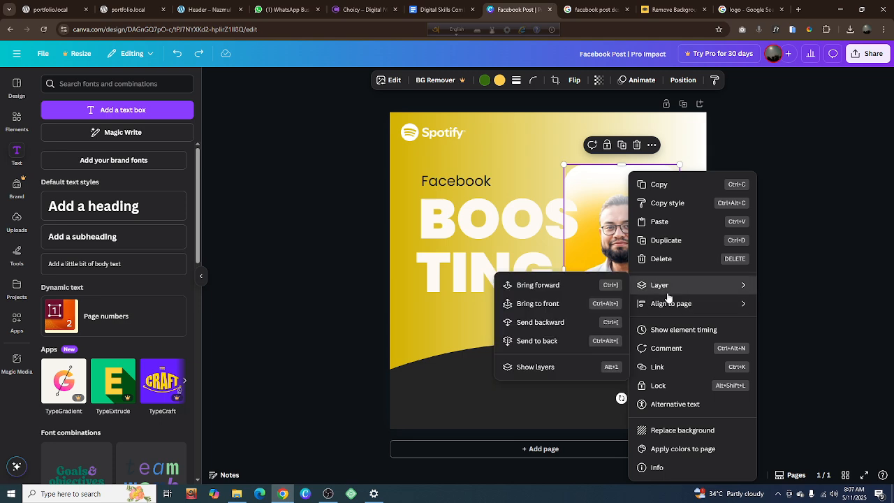
left_click(578, 287)
left_click(807, 244)
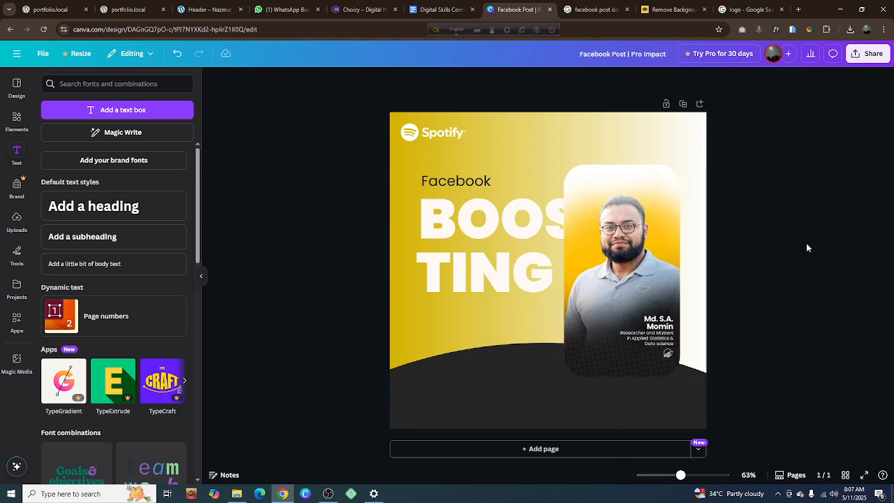
Shrink the "BOOS" and "TING" texts together to size 138 and deselect them
left_click(629, 241)
left_click(481, 230)
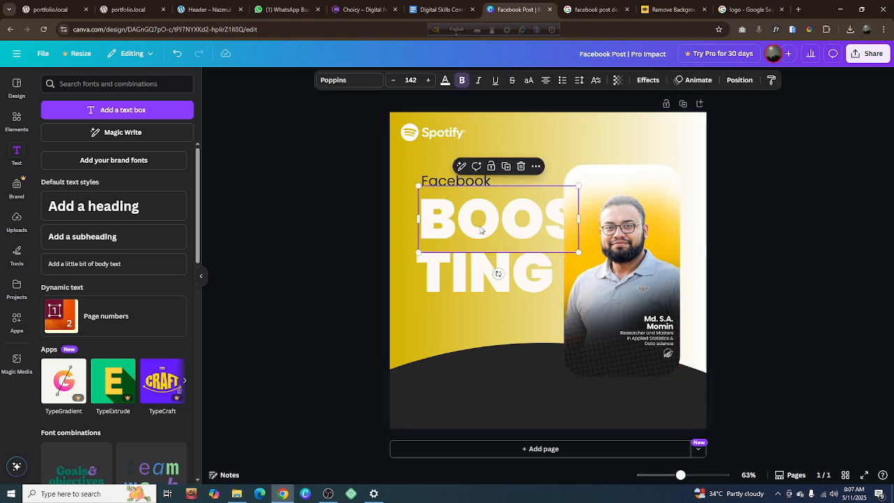
left_click(482, 270, "shift")
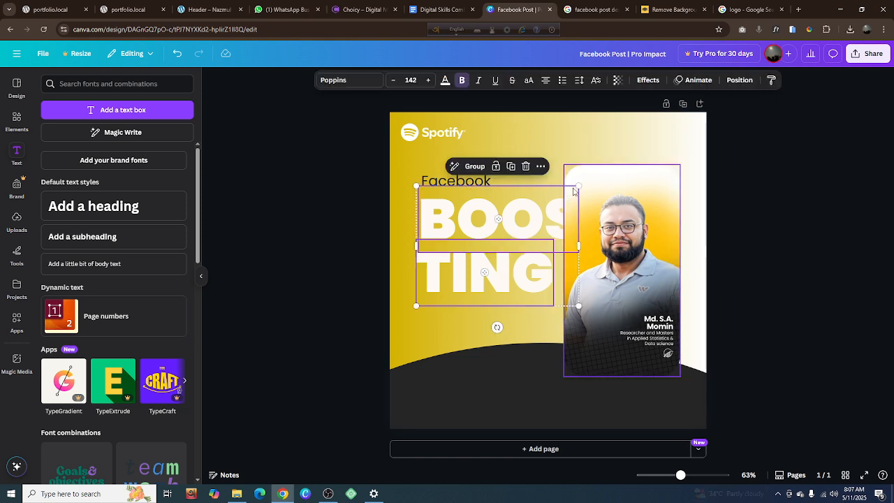
left_click_drag(578, 186, 573, 189)
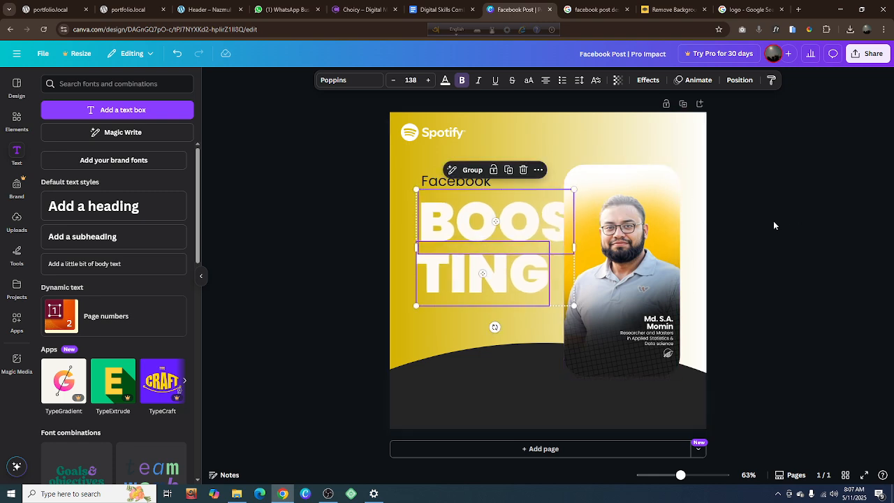
left_click(774, 221)
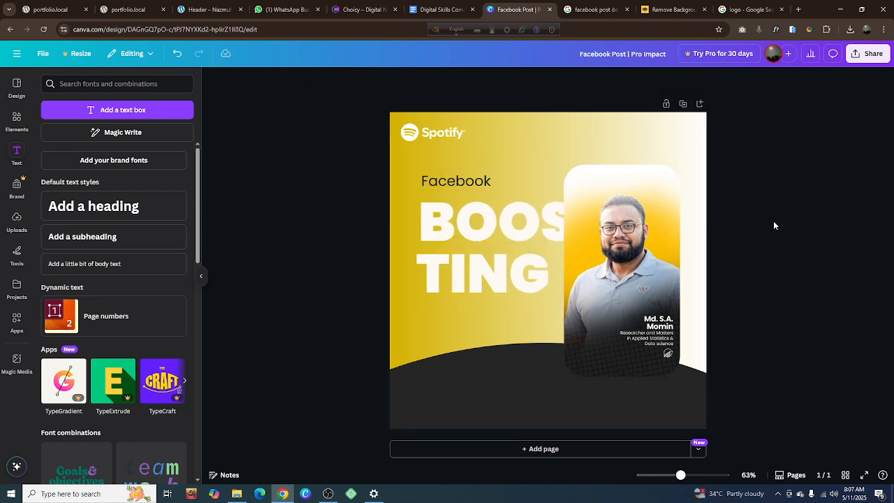
Show the design's layer list and move "BOOS" below the "Facebook" heading and the Spotify logo
left_click(634, 292)
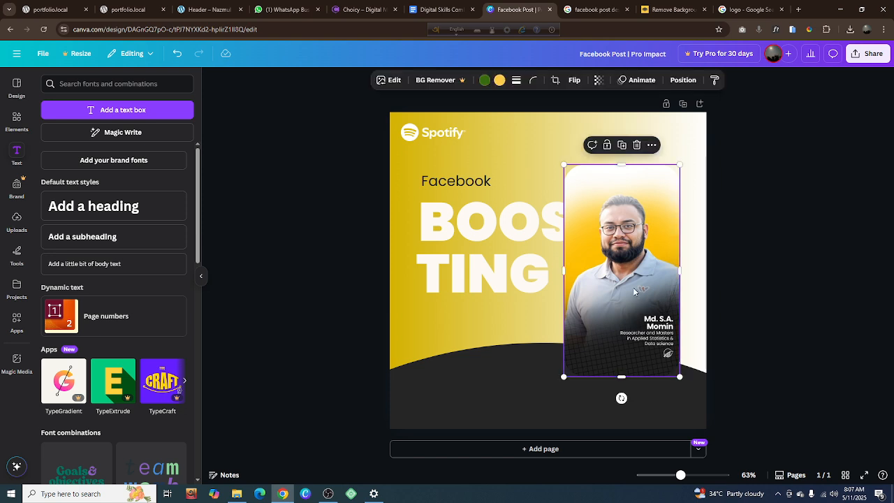
right_click(635, 292)
mouse_move(633, 286)
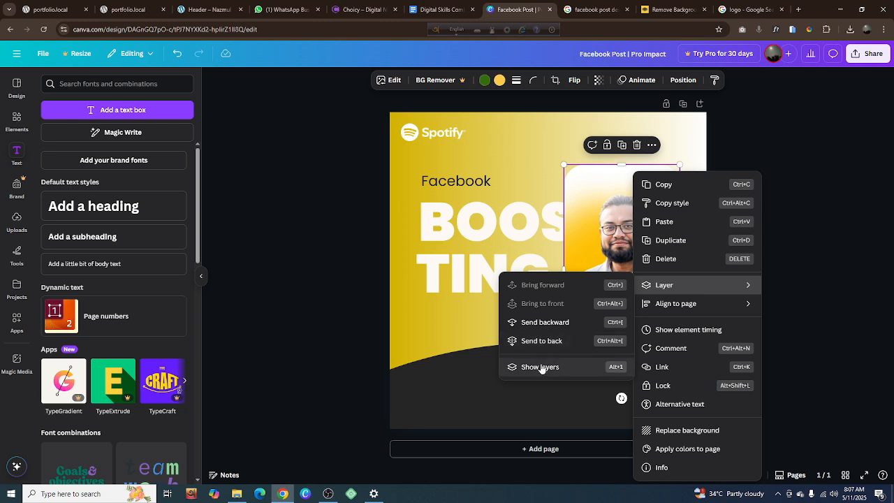
left_click(594, 368)
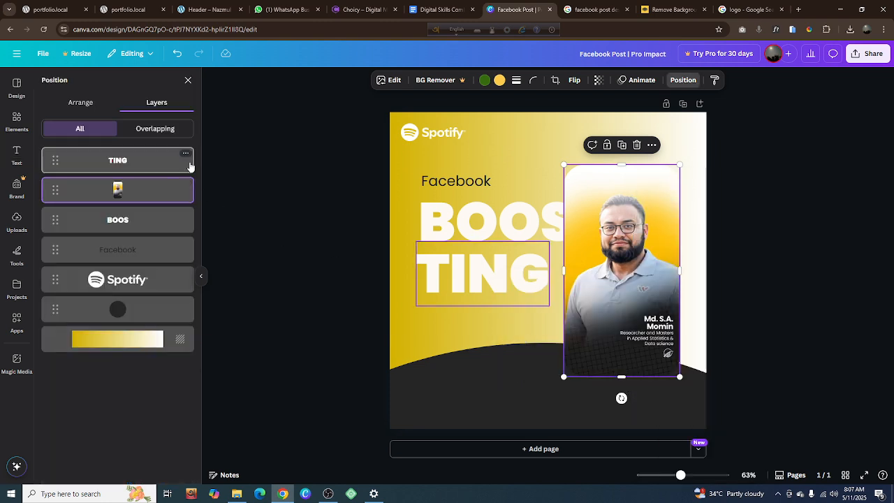
left_click_drag(52, 224, 54, 249)
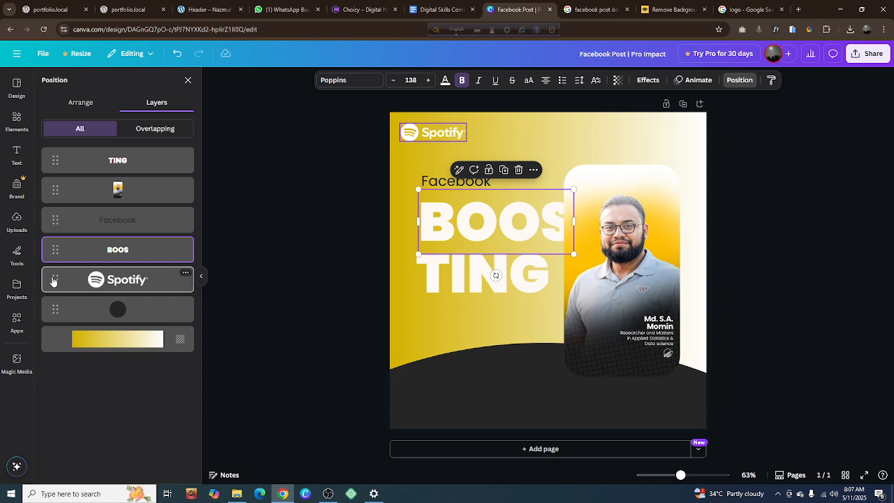
left_click_drag(54, 280, 41, 319)
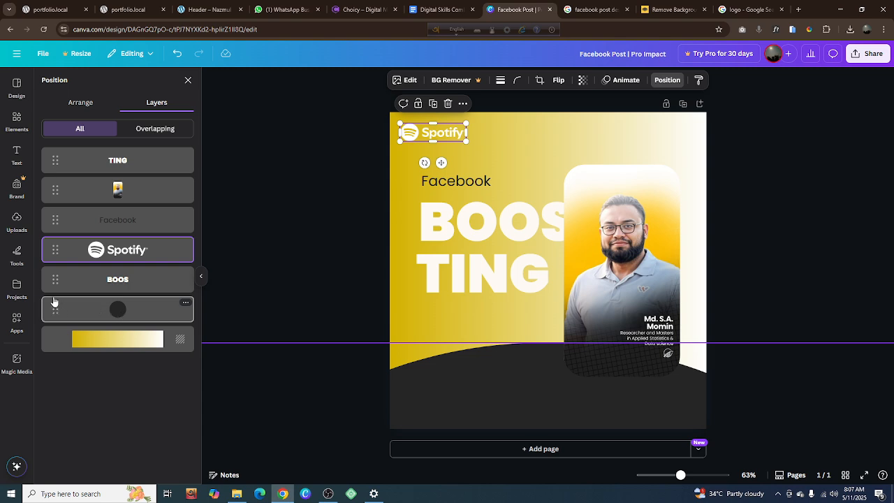
Order the layers front to back as Spotify logo, portrait card, dark shape, "Facebook", "TING", "BOOS", and close the layer list
left_click_drag(54, 308, 57, 153)
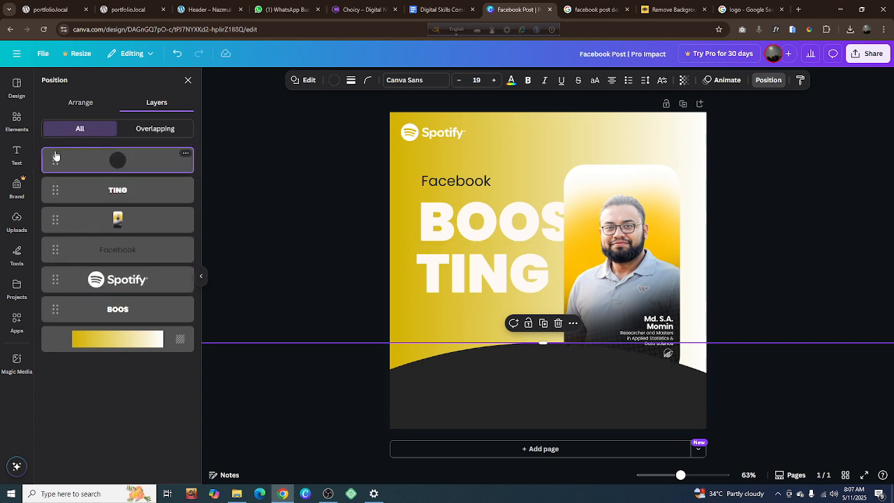
left_click_drag(50, 220, 49, 159)
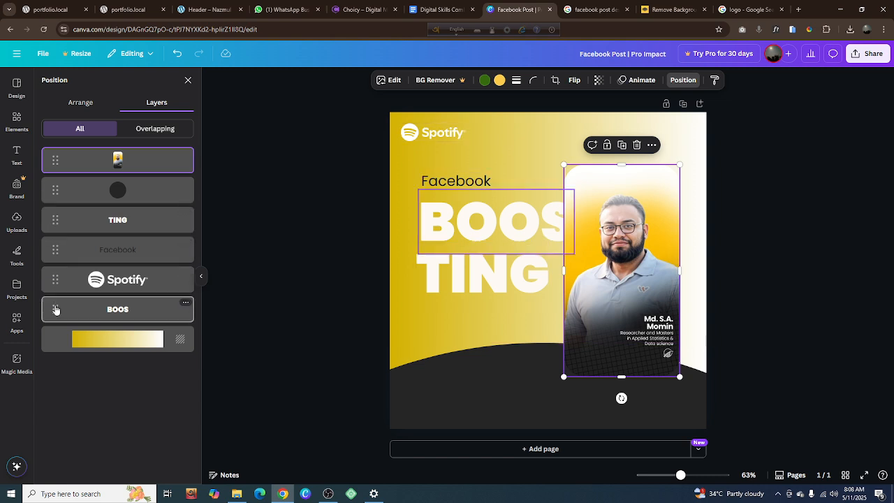
left_click_drag(56, 310, 52, 249)
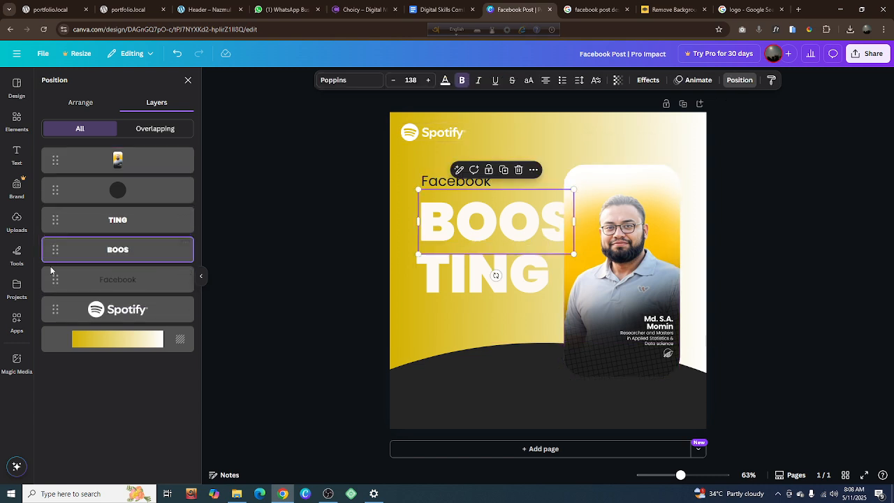
left_click_drag(50, 285, 54, 219)
left_click_drag(50, 309, 56, 160)
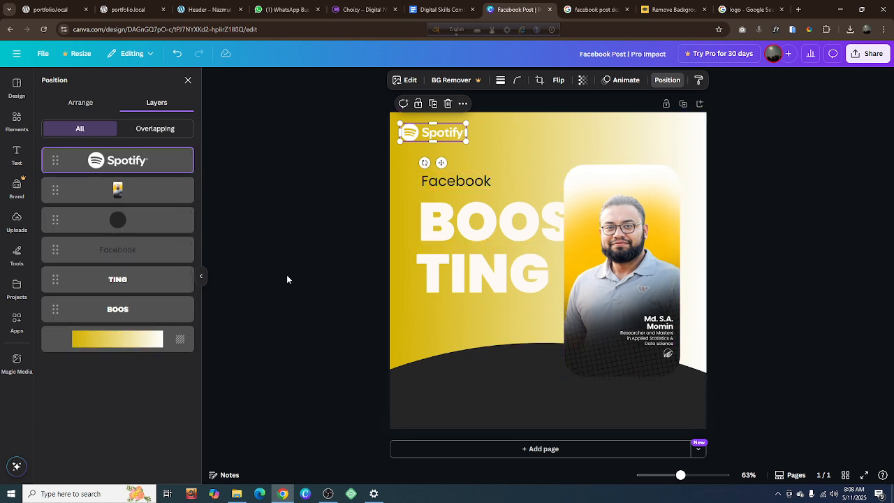
key("alt+1")
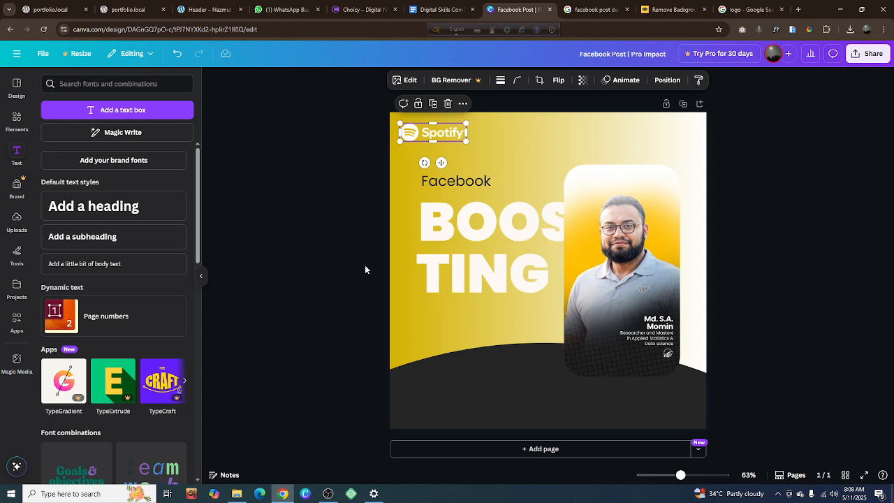
Nudge the "BOOS" text left and slightly down so it lines up with the left edge of "TING"
left_click(436, 239)
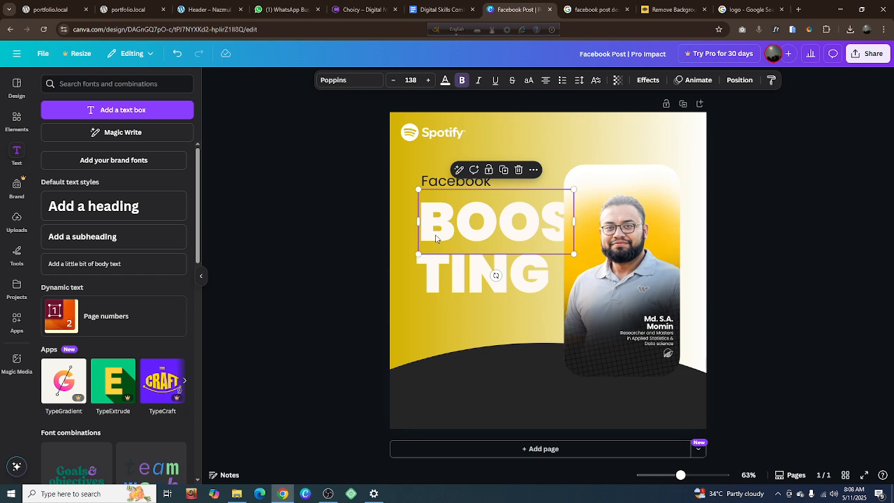
left_click(436, 239)
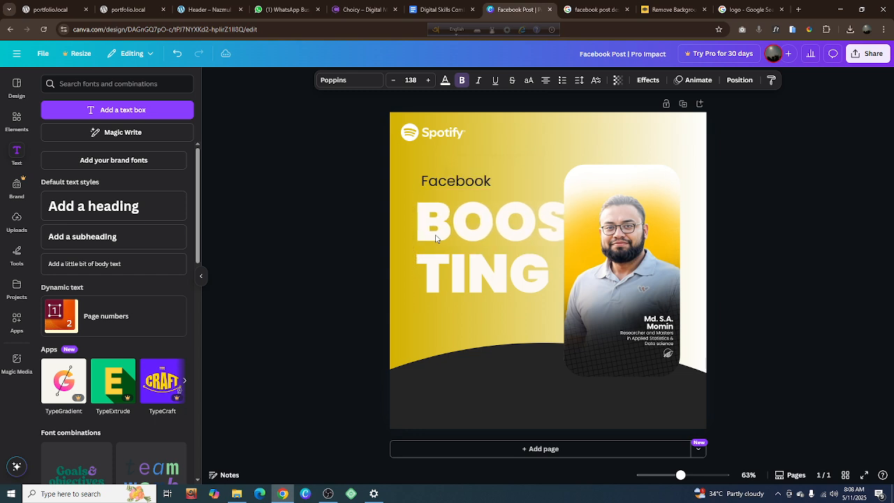
key("Escape")
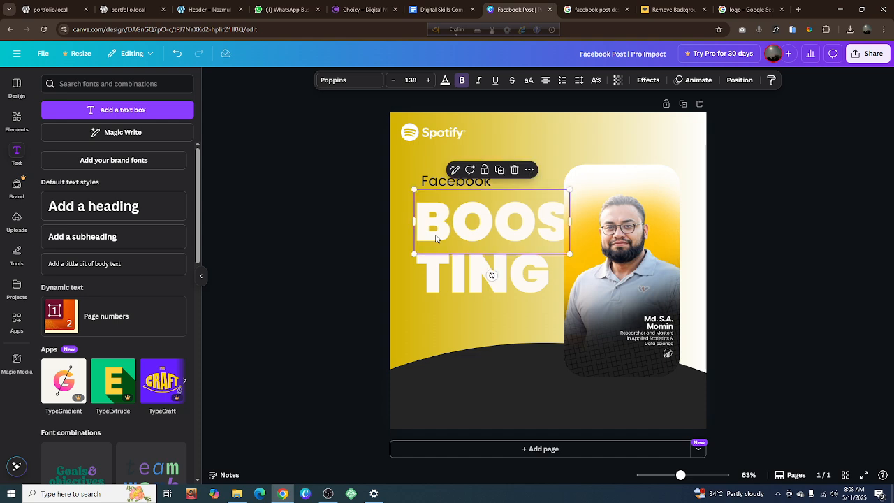
key("Escape")
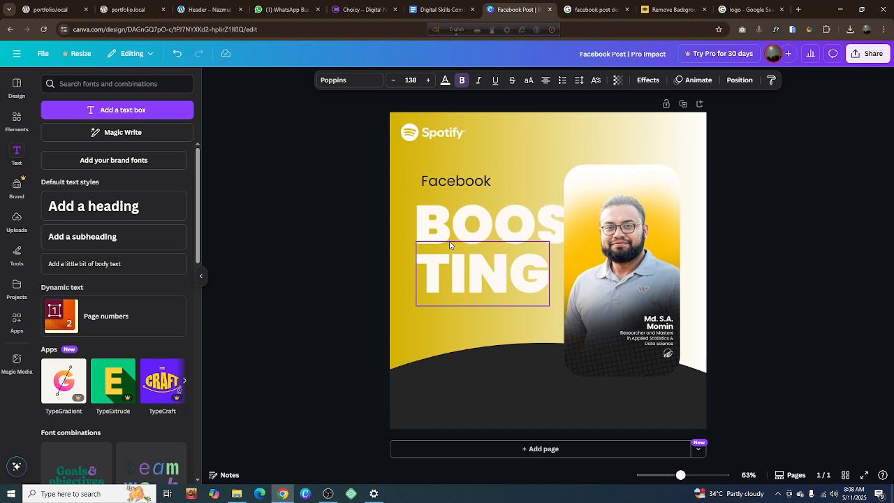
left_click(447, 263)
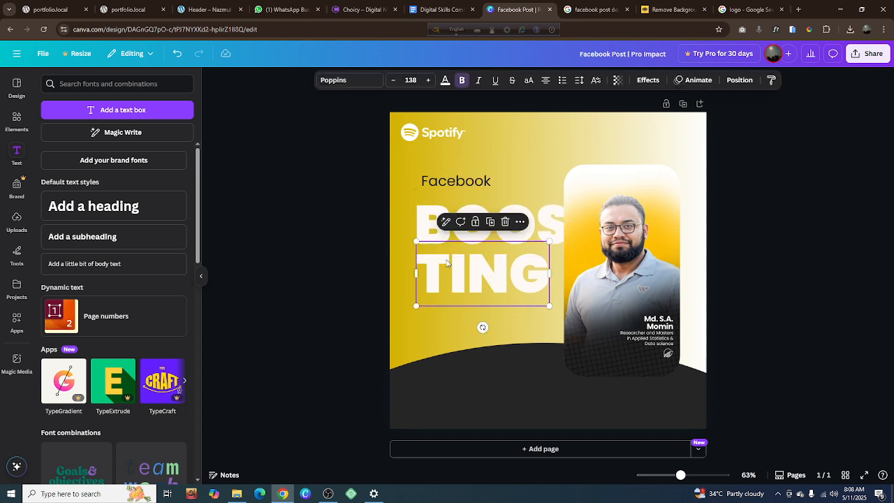
left_click(439, 223, "shift")
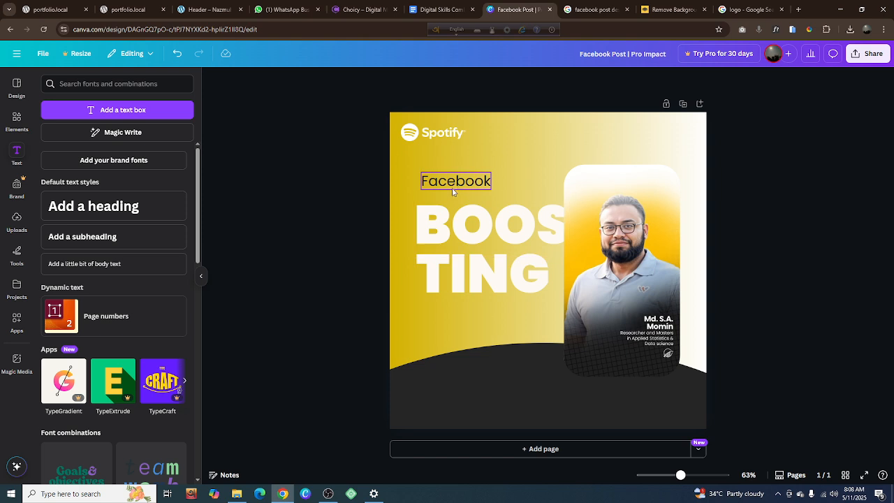
Nudge the "Facebook" heading left until it aligns with the left edge of "BOOS", and deselect it
left_click(458, 182)
key("Left")
key("Left")
key("Left")
key("Left")
key("Left")
key("Left")
key("Left")
key("Left")
key("Left")
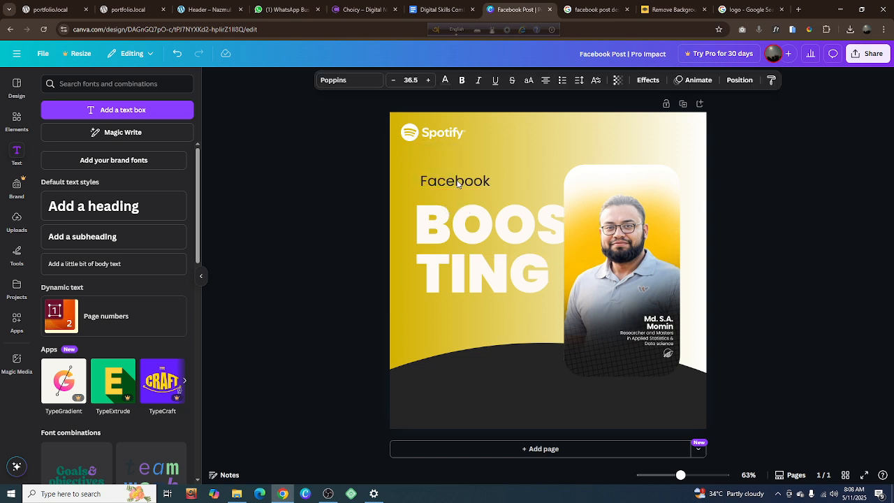
key("Left")
key("Left")
key("Left")
key("Left")
key("Left")
key("Left")
key("Left")
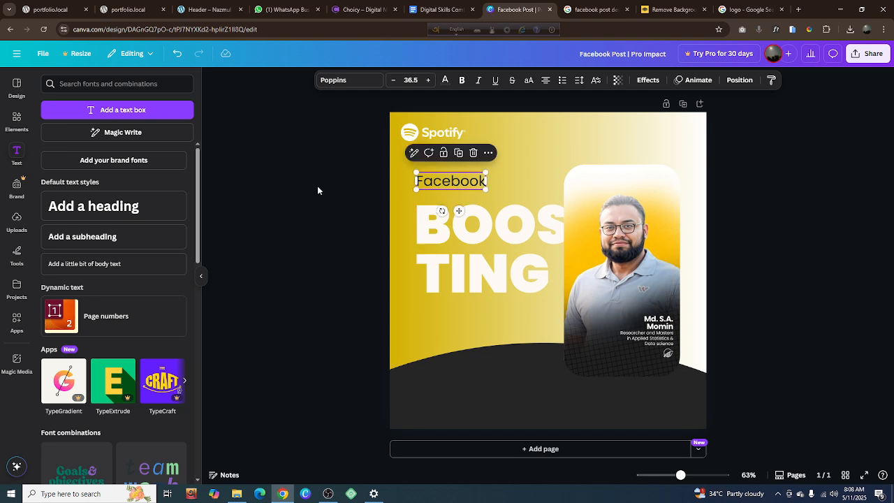
left_click(283, 197)
Replace the "Logo" search in the elements library with "Shape" and list only the shapes
left_click(17, 122)
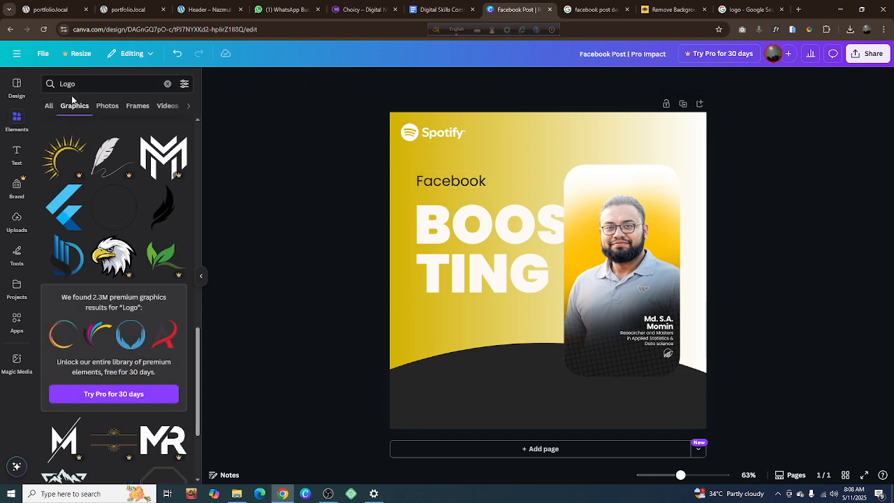
left_click(167, 84)
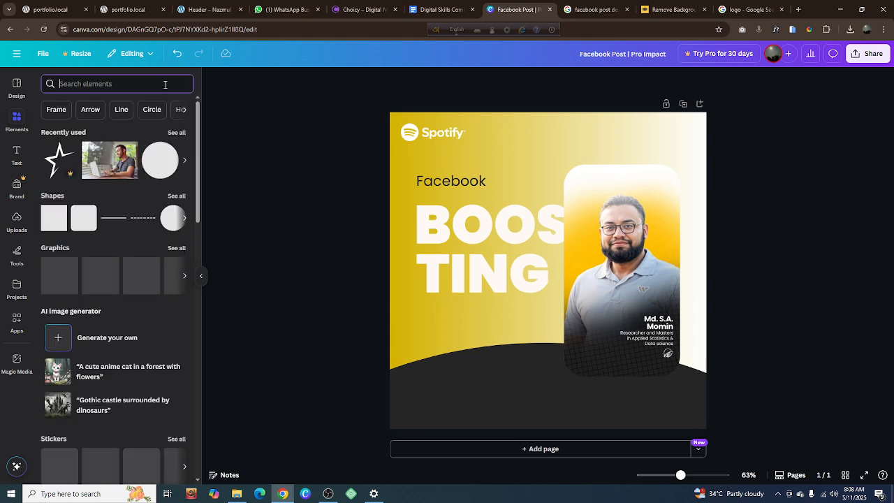
type("s")
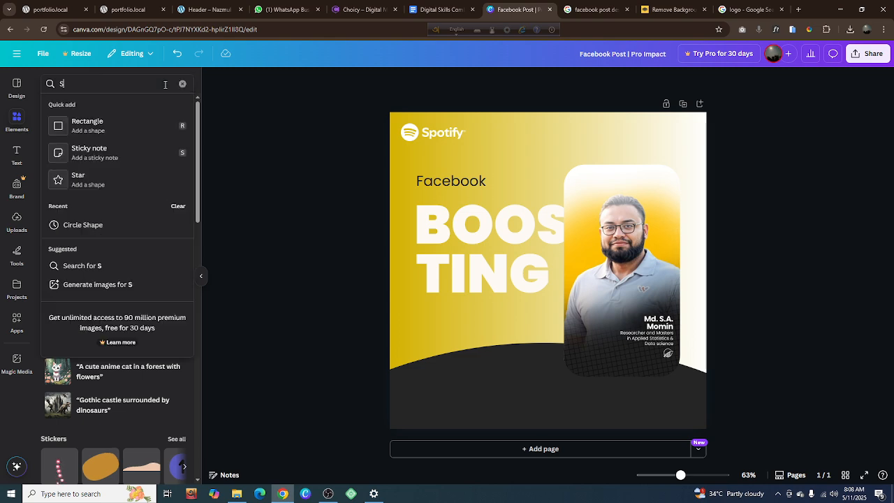
type("hape")
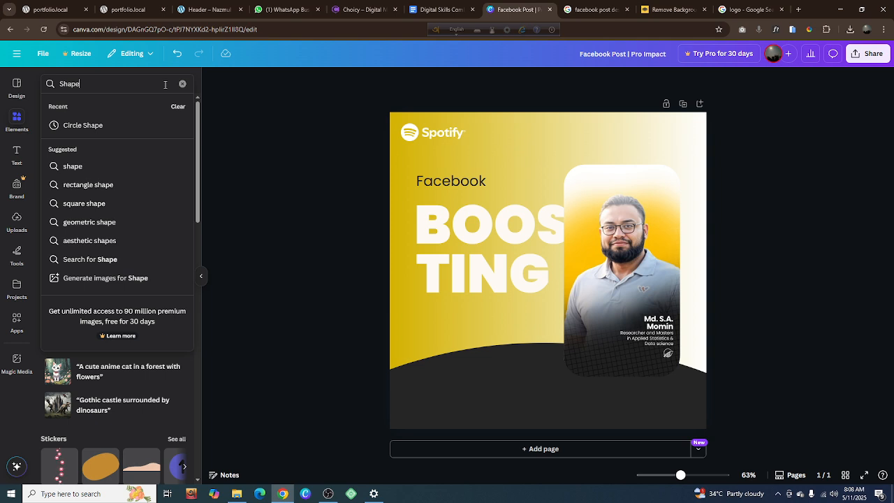
key("Return")
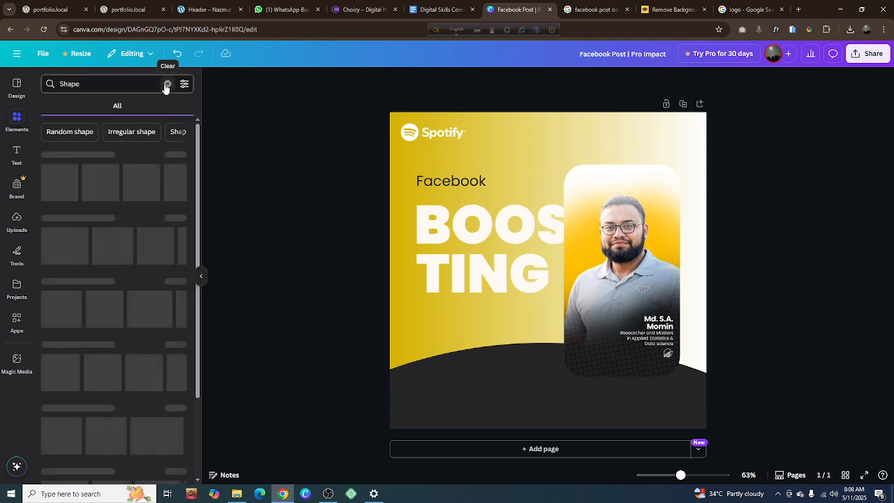
left_click(72, 106)
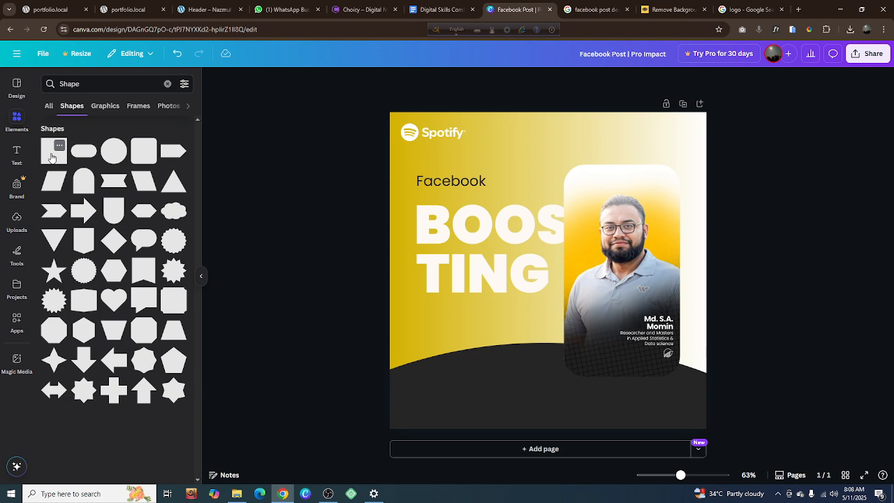
Add a square to the design and place it just below "Facebook", aligned with the left edge of the heading text
left_click(52, 154)
left_click(764, 238)
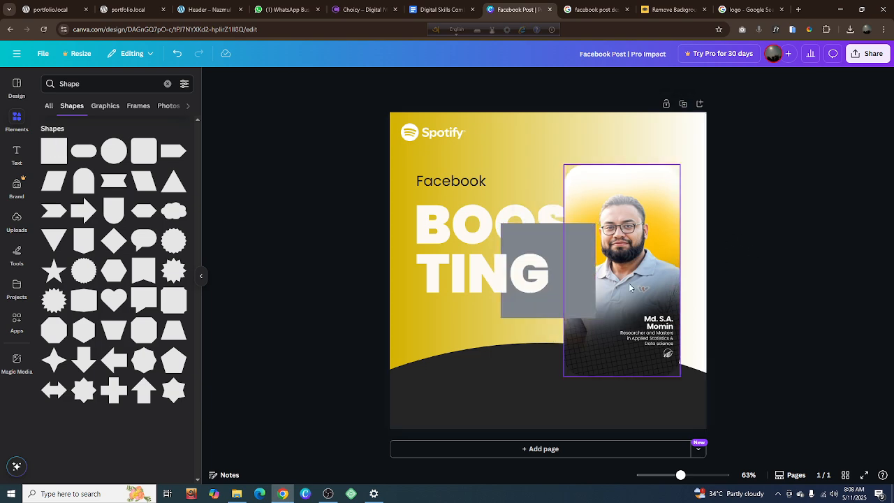
left_click_drag(577, 265, 497, 238)
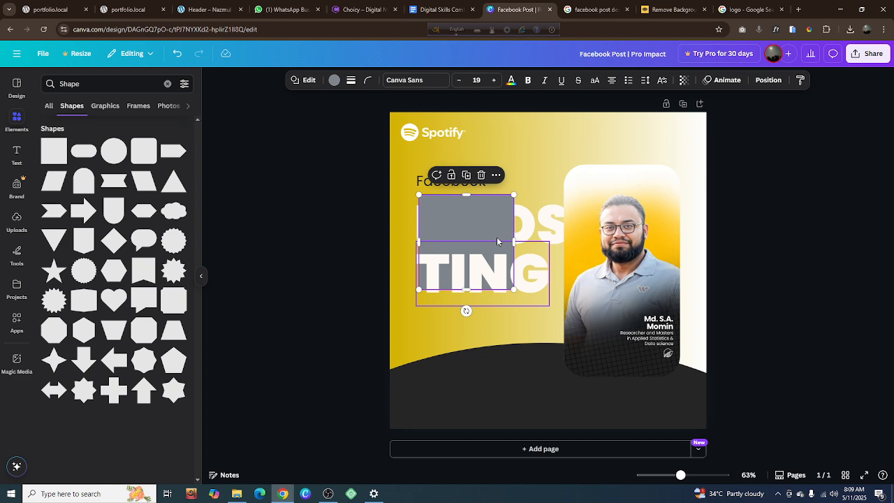
key("Escape")
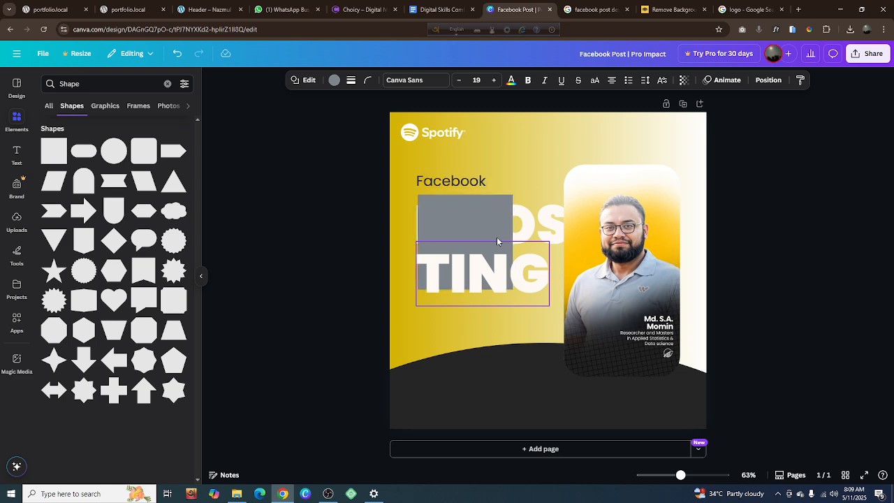
left_click(497, 239)
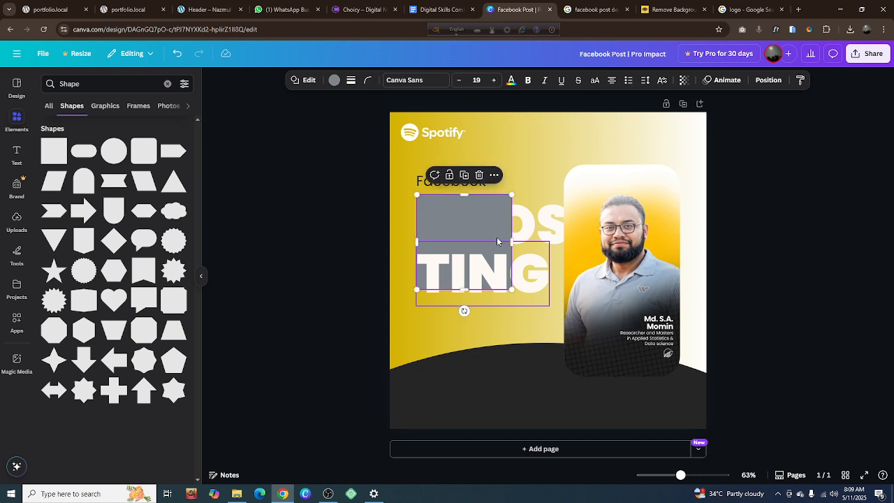
key("Escape")
left_click(497, 240)
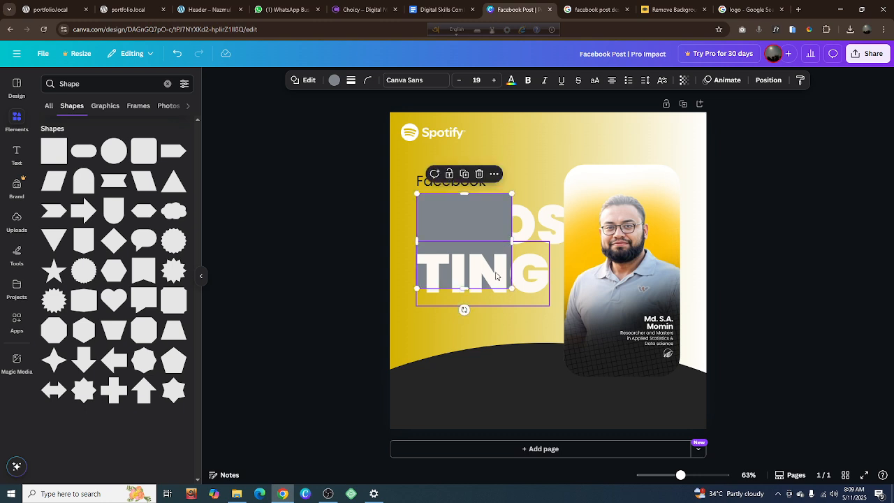
Reduce the square to a short, thin underline beneath "Facebook" and colour it with the dark grey document colour
left_click_drag(466, 290, 461, 196)
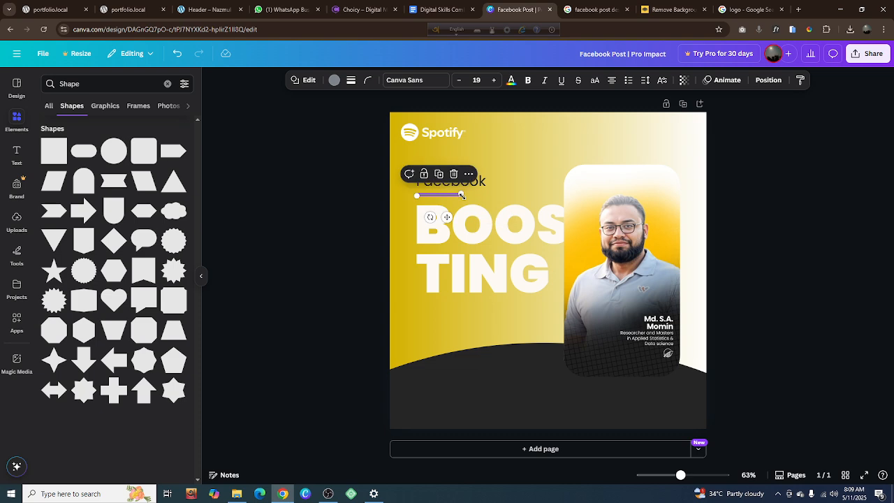
left_click(335, 80)
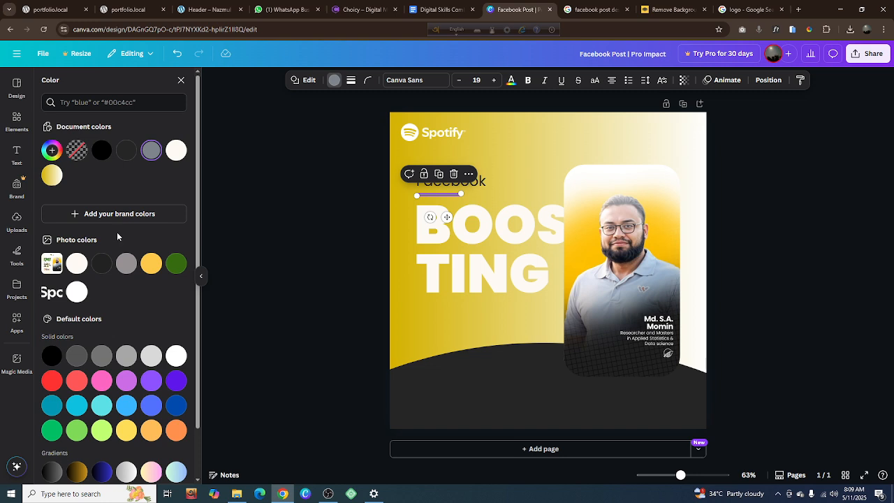
left_click(127, 153)
left_click(349, 230)
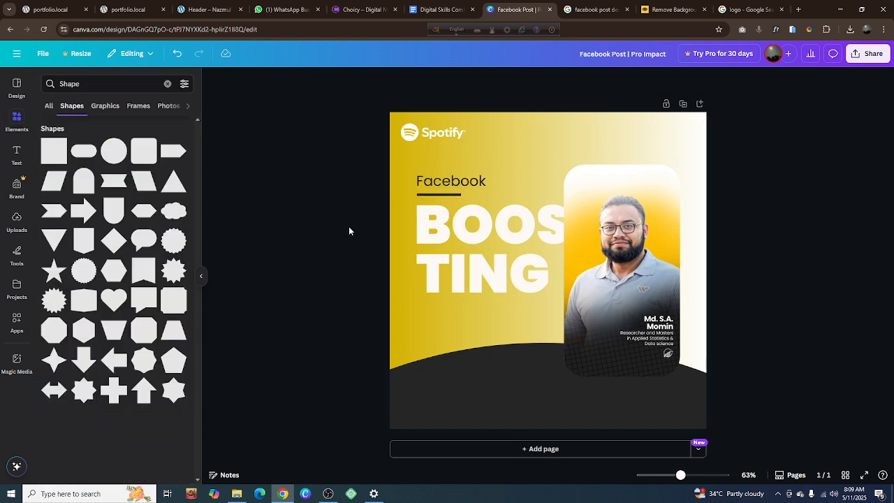
Set the "Facebook" heading's font weight to Poppins Medium and deselect it
left_click(442, 184)
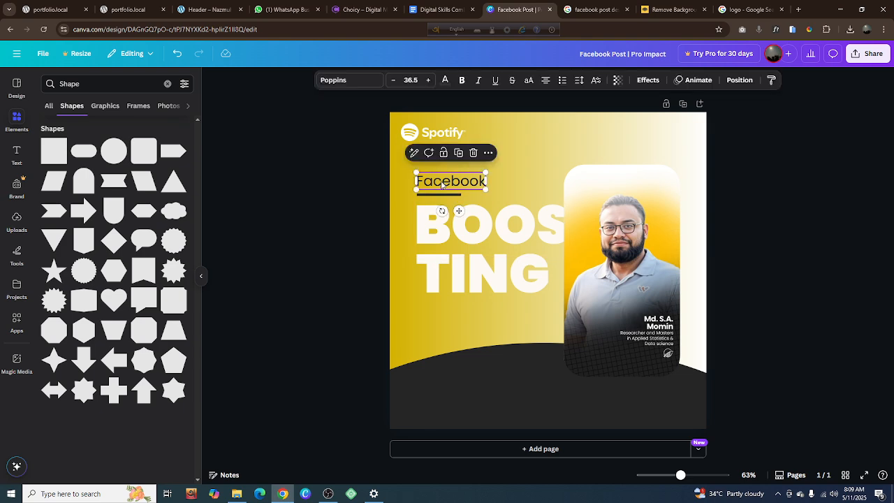
left_click(364, 80)
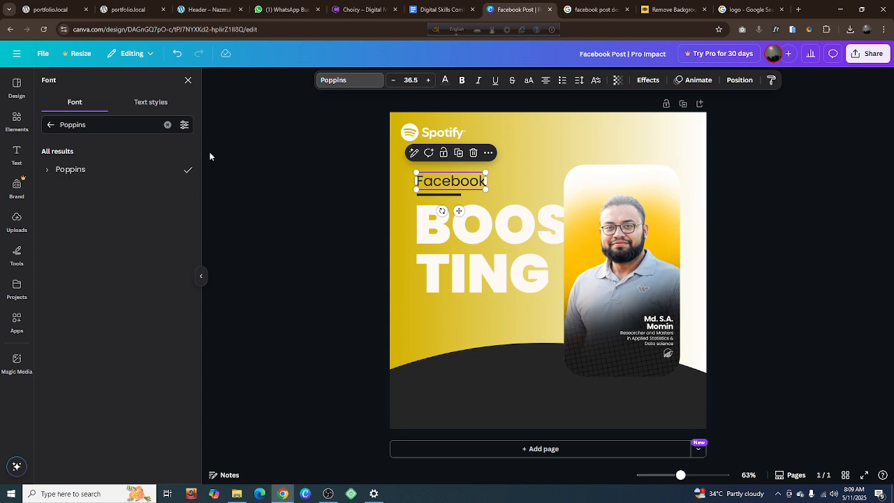
left_click(51, 171)
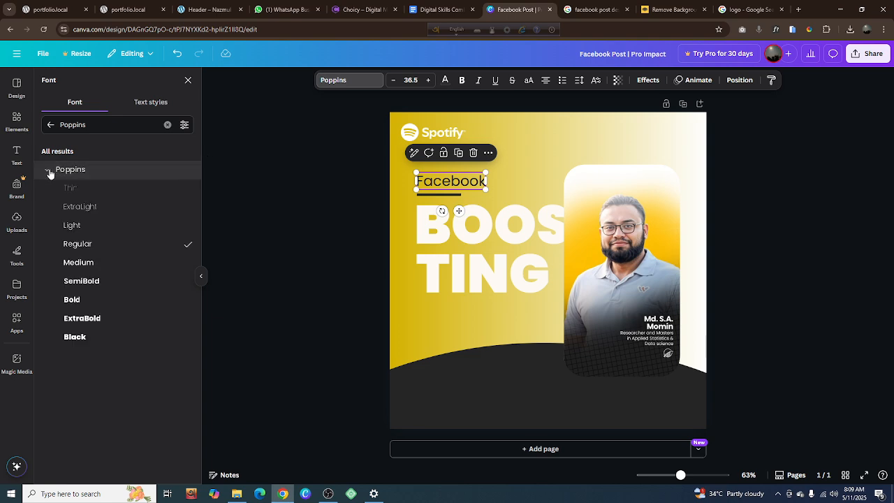
left_click(80, 262)
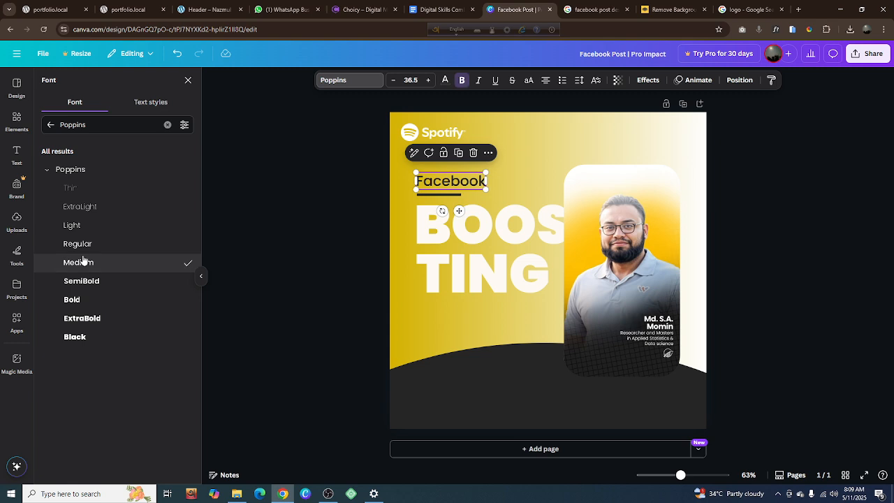
left_click(297, 231)
left_click(317, 218)
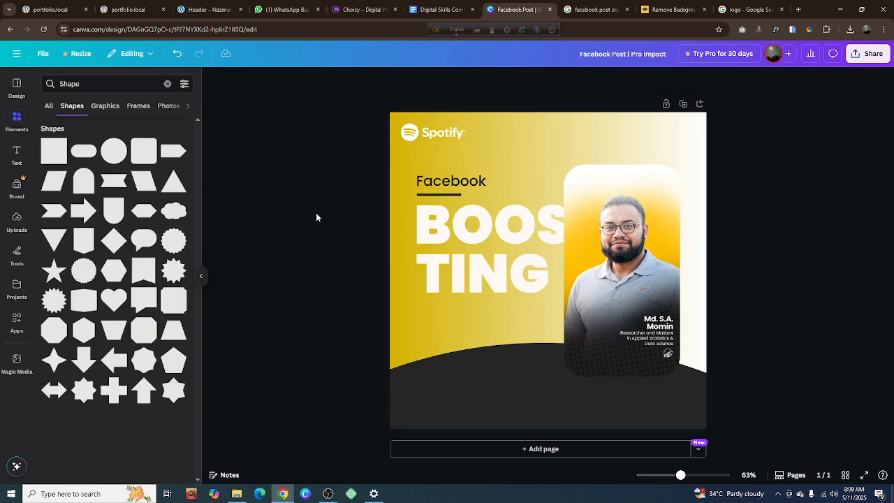
Examine the heading, underline and portrait card composition at several zoom levels
scroll(433, 208, "up", 5, "ctrl")
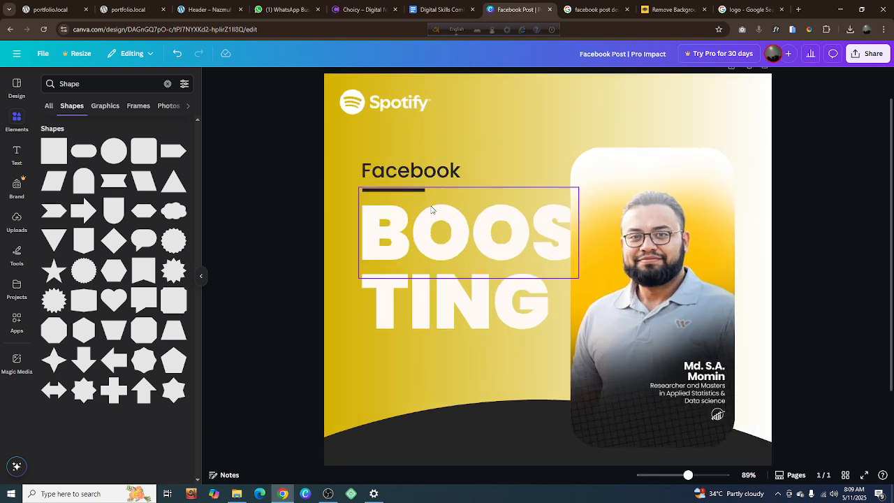
scroll(324, 202, "down", 6, "ctrl")
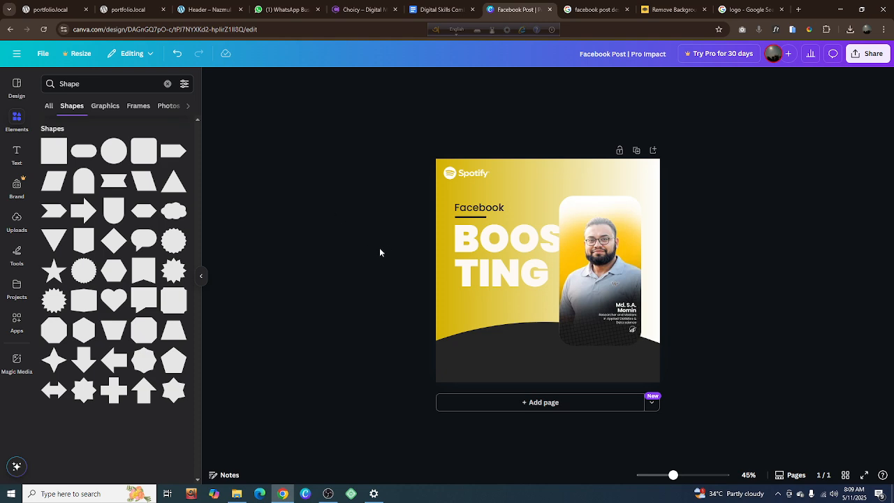
scroll(379, 247, "up", 1, "ctrl")
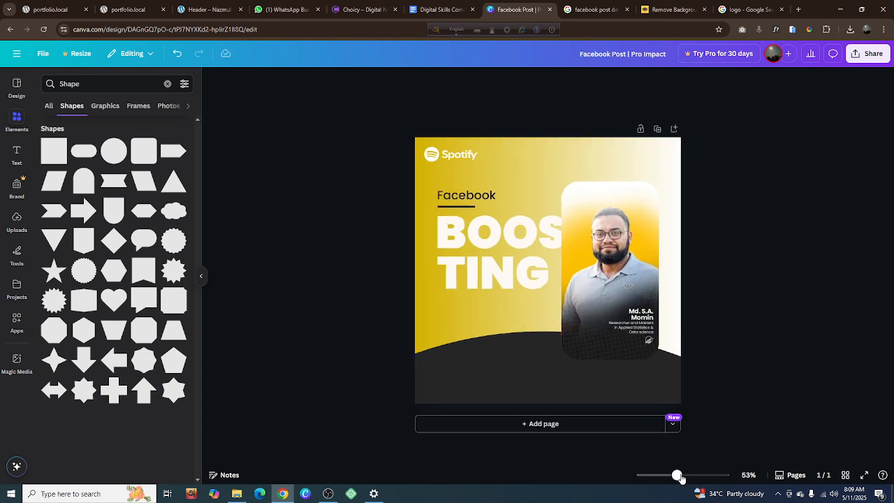
mouse_move(677, 477)
left_mouse_down()
mouse_move(641, 475)
mouse_move(713, 476)
mouse_move(670, 477)
mouse_move(683, 478)
left_mouse_up()
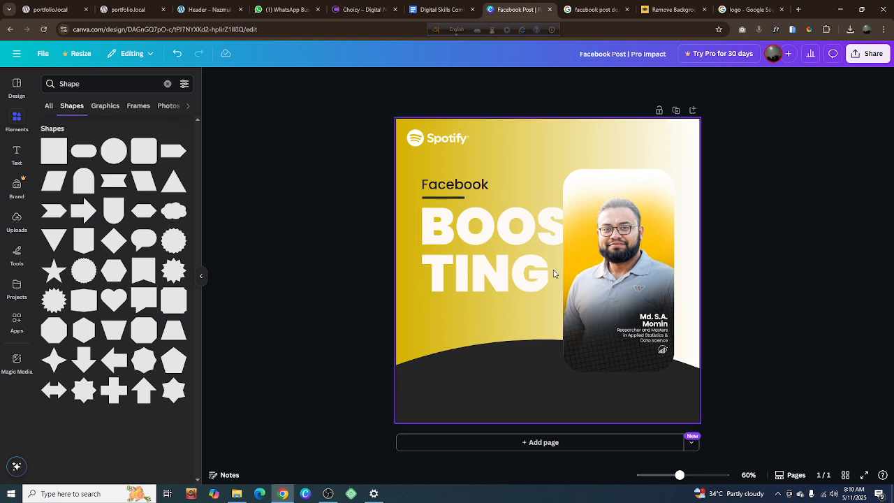
scroll(554, 274, "up", 10)
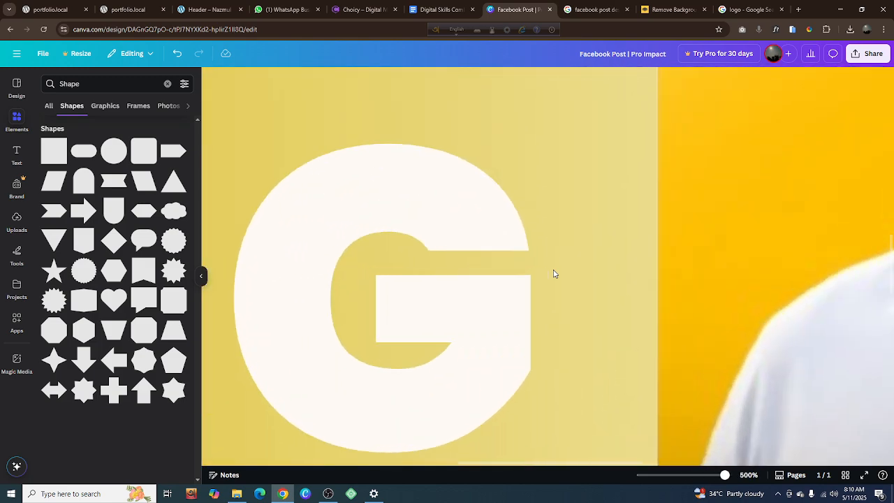
scroll(554, 274, "down", 10)
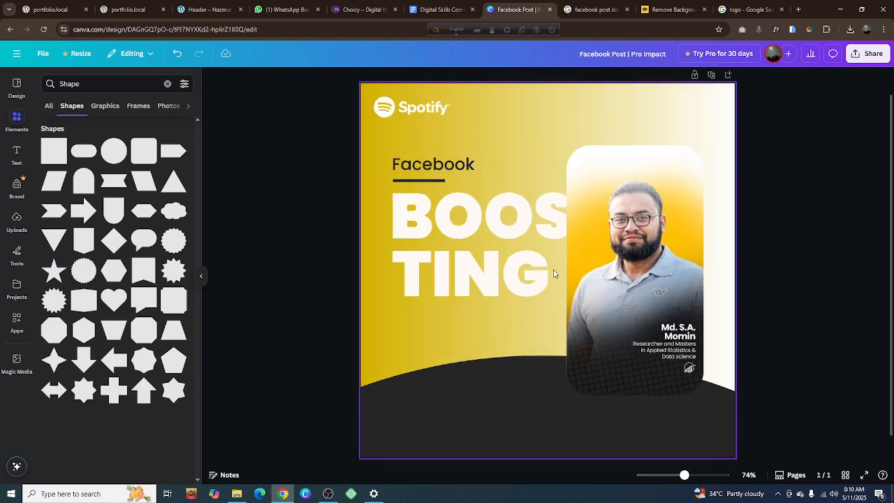
scroll(554, 274, "up", 2)
scroll(554, 274, "down", 2)
scroll(554, 273, "up", 3)
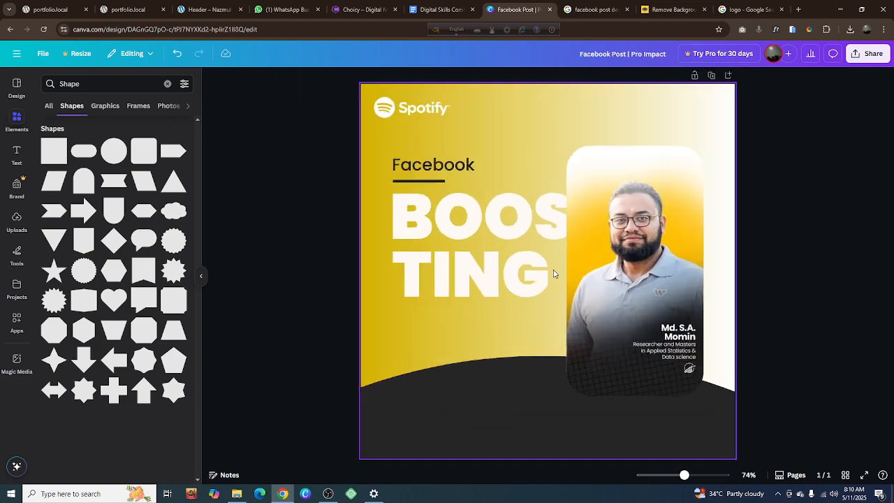
scroll(554, 274, "up", 1)
scroll(554, 274, "down", 2)
scroll(554, 274, "up", 2)
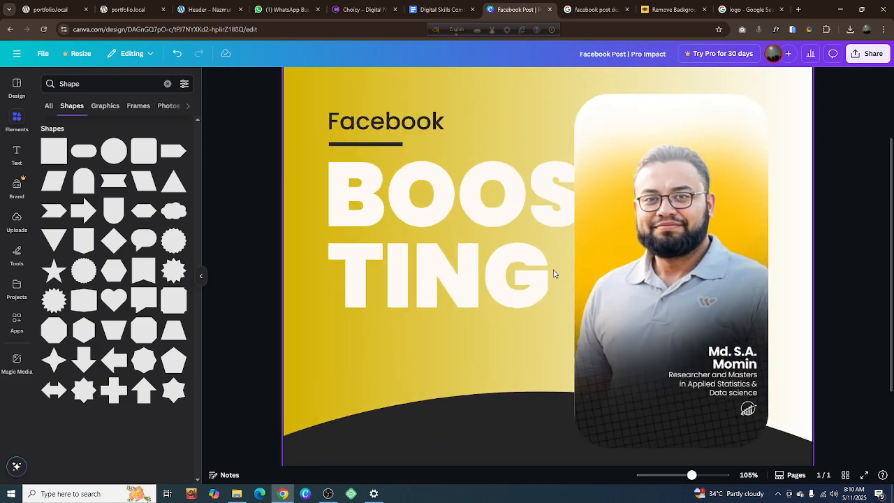
Examine how the "BOOSTING" lettering meets the portrait card, both across the full page and up close
scroll(554, 274, "down", 2)
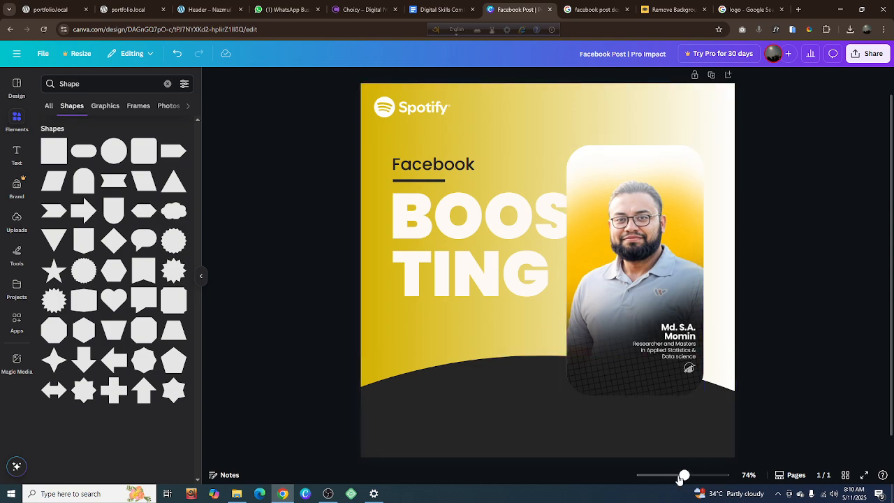
mouse_move(684, 477)
left_mouse_down()
mouse_move(720, 477)
mouse_move(674, 477)
mouse_move(697, 477)
mouse_move(684, 478)
left_mouse_up()
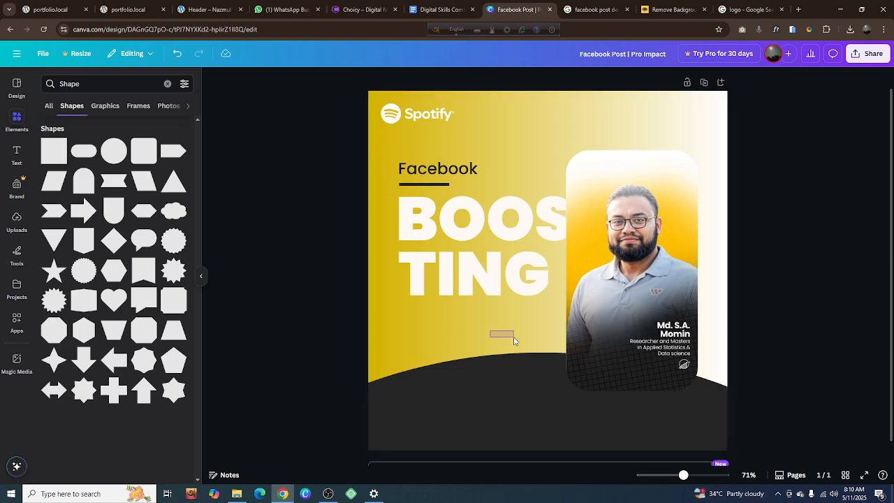
scroll(513, 337, "down", 1)
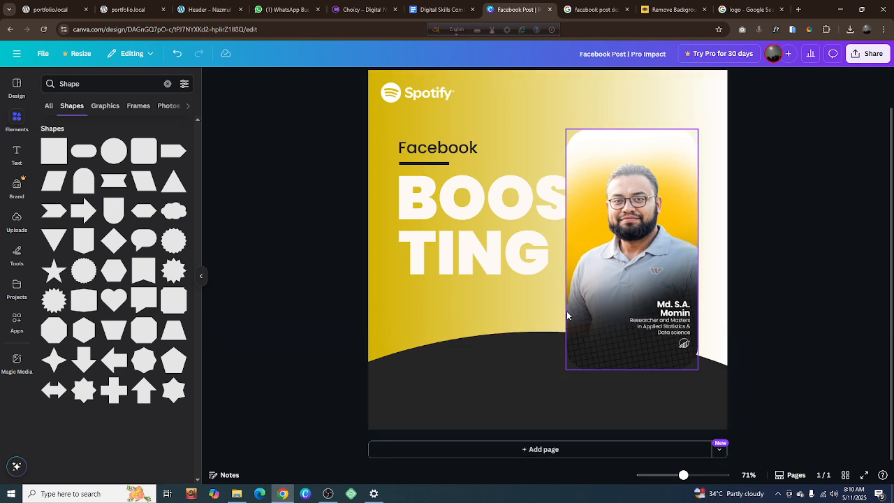
left_click(537, 315)
scroll(729, 308, "up", 10)
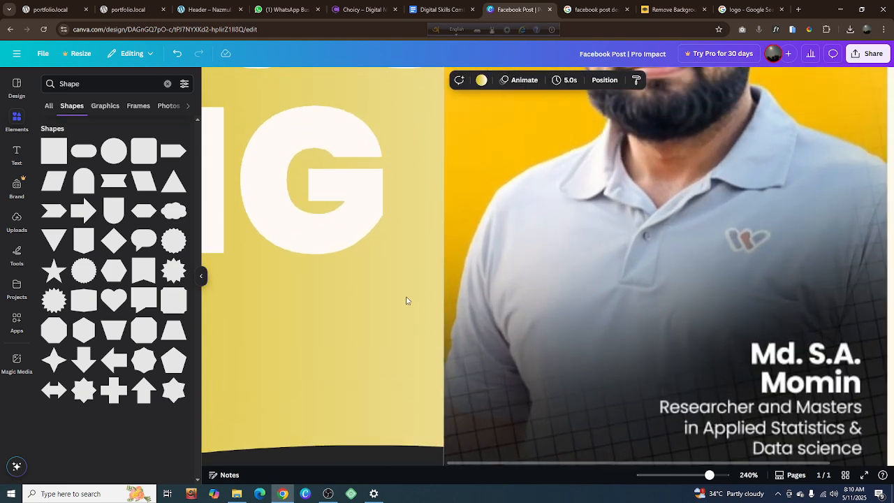
left_click_drag(361, 334, 391, 337)
scroll(391, 337, "down", 5)
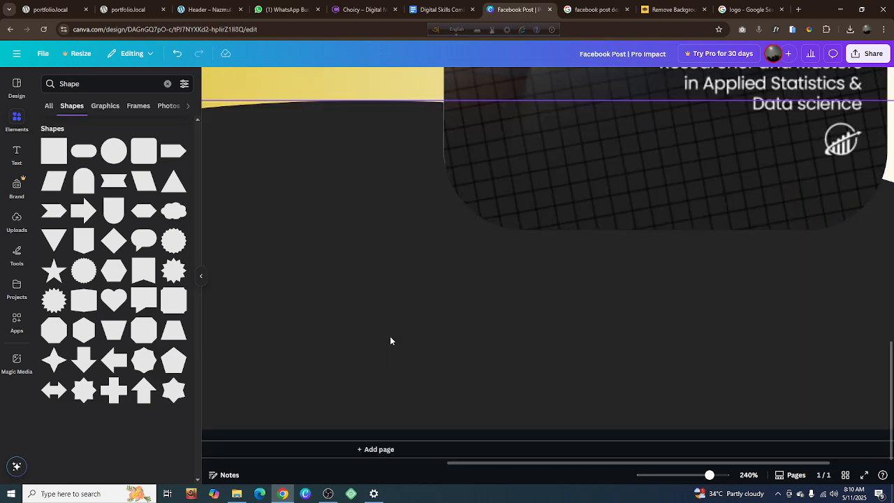
scroll(391, 336, "up", 8)
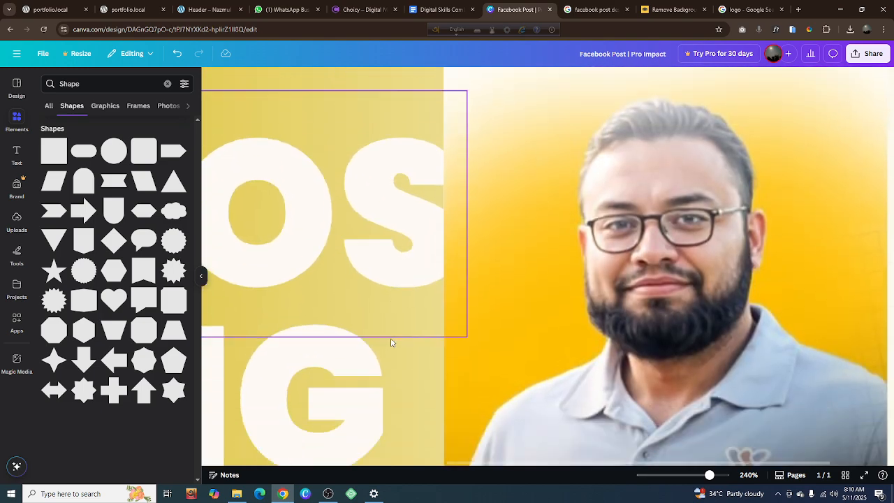
scroll(391, 343, "down", 2)
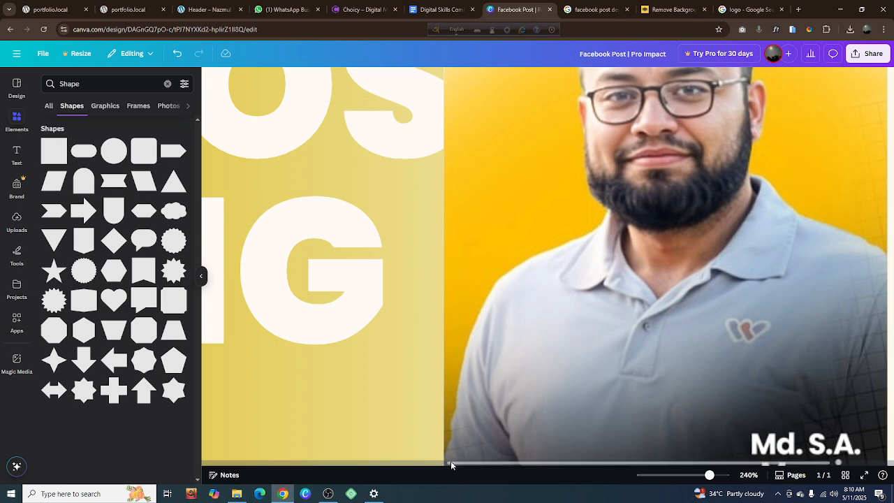
left_click_drag(452, 464, 346, 461)
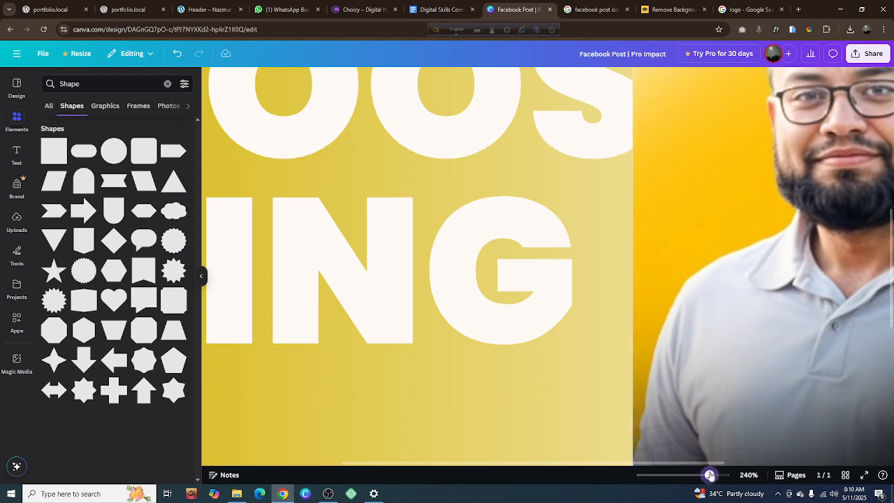
left_click_drag(709, 475, 686, 475)
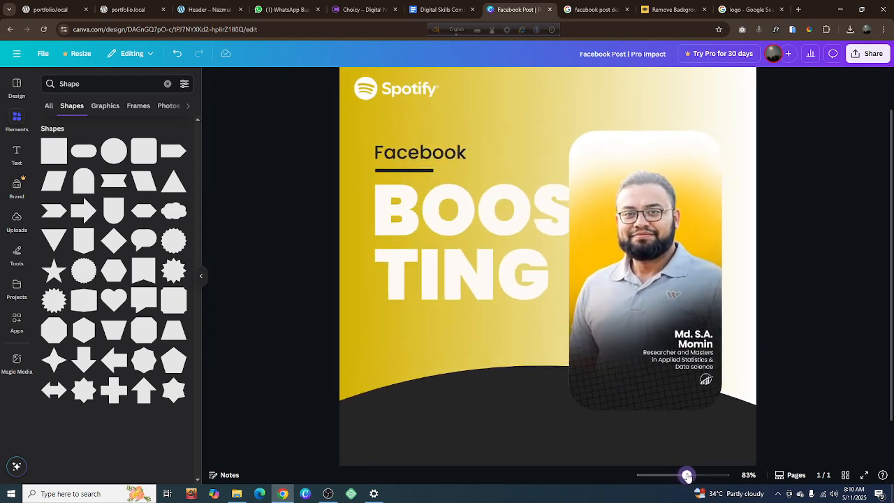
Enlarge the "TING" text proportionally to font size 159 so it reaches the portrait card's edge, and deselect it
left_click(516, 294)
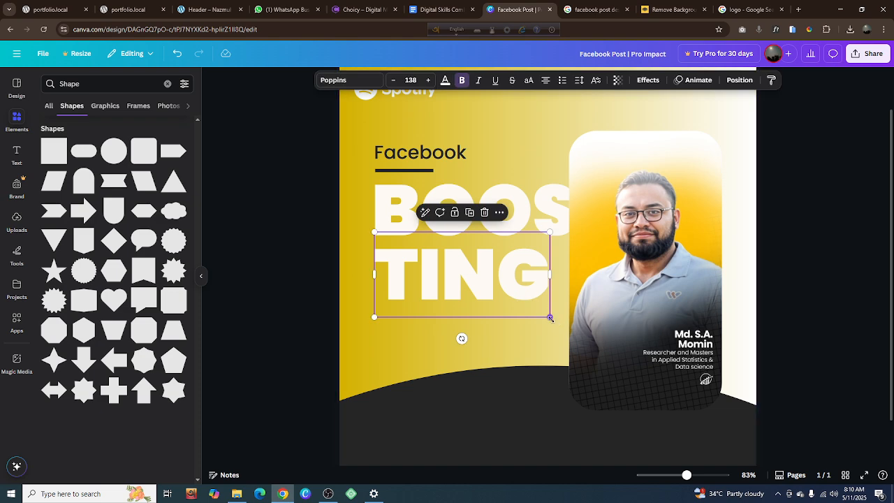
left_click_drag(551, 318, 574, 338)
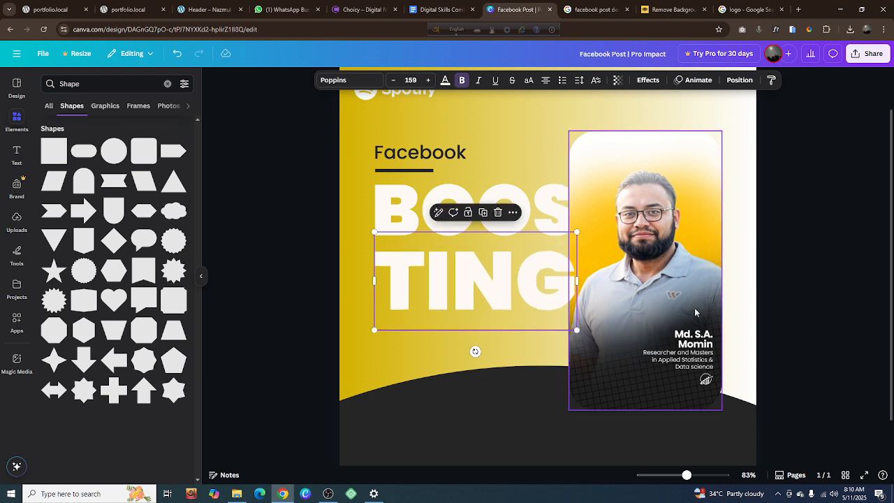
left_click(801, 286)
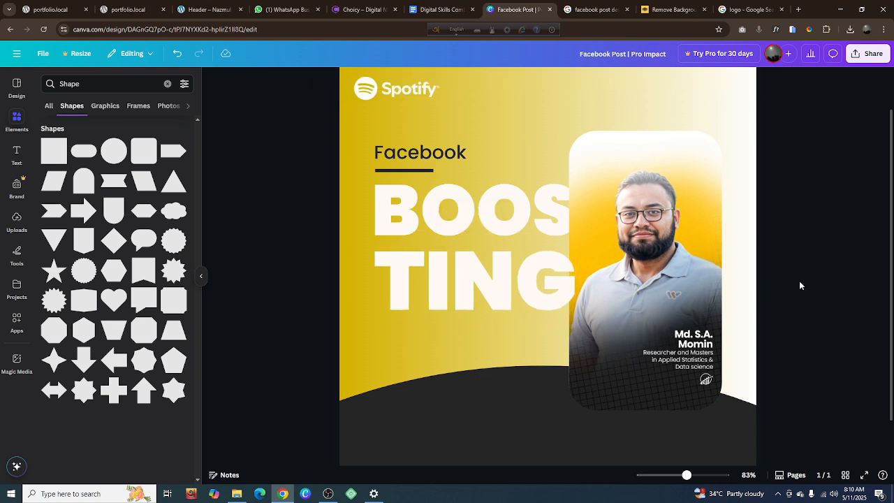
Make the dark underline beneath "Facebook" thinner by reducing its height from the lower edge
scroll(413, 167, "up", 3)
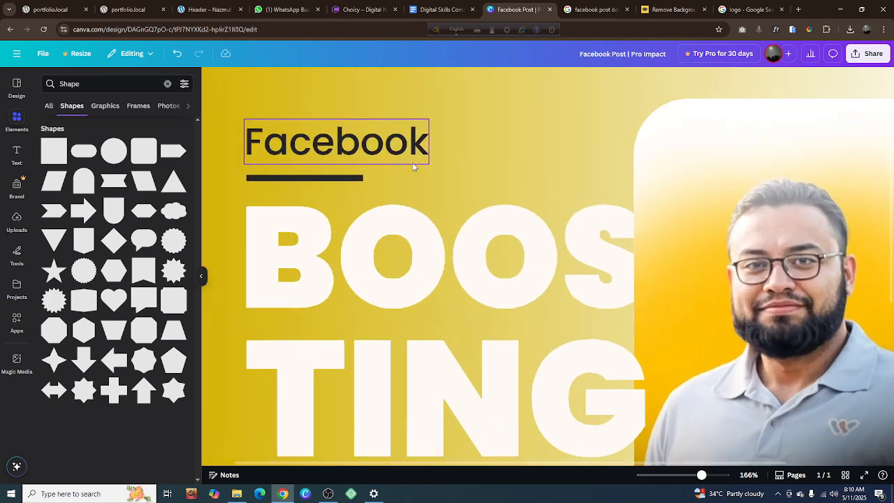
scroll(344, 185, "down", 3)
scroll(343, 185, "up", 2)
scroll(344, 185, "up", 3)
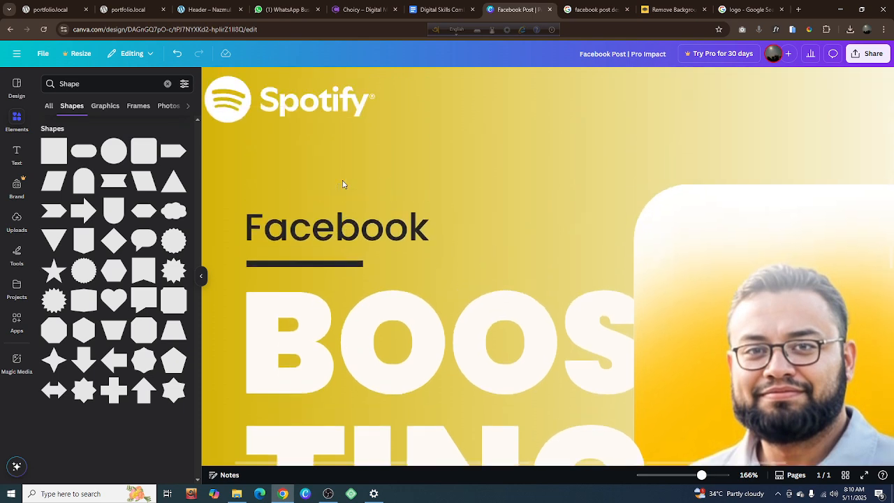
left_click(327, 266)
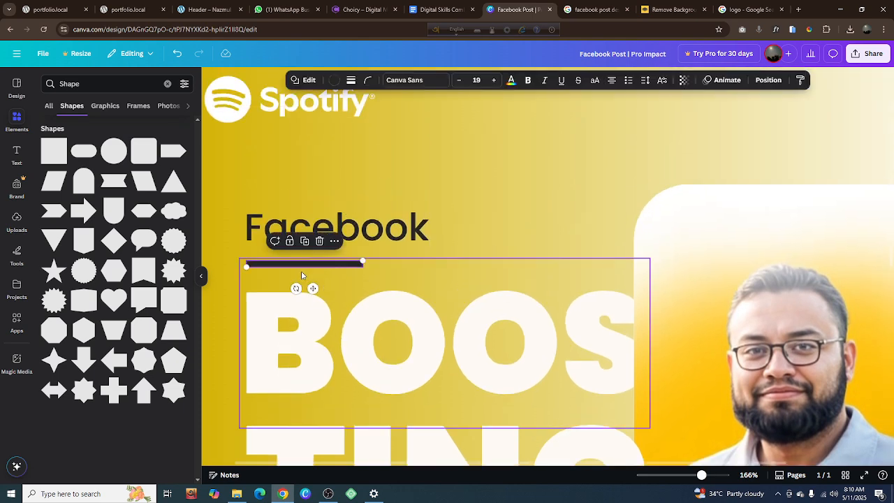
scroll(298, 265, "up", 6)
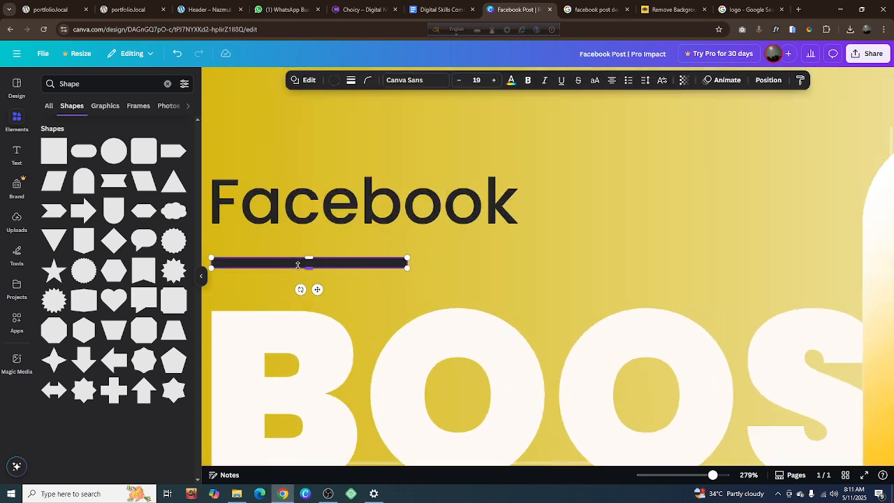
left_click_drag(317, 268, 316, 259)
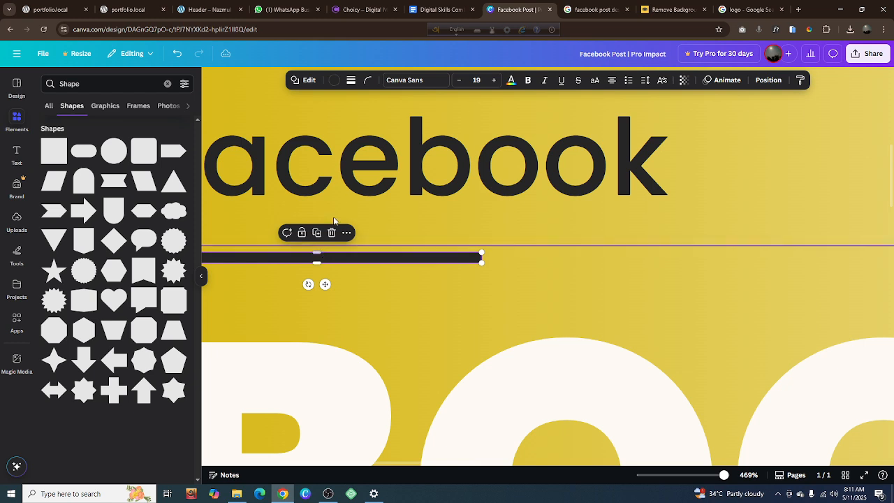
Move the "Facebook" heading and its underline together slightly down, closer to "BOOS", and deselect them
left_click(342, 173, "shift")
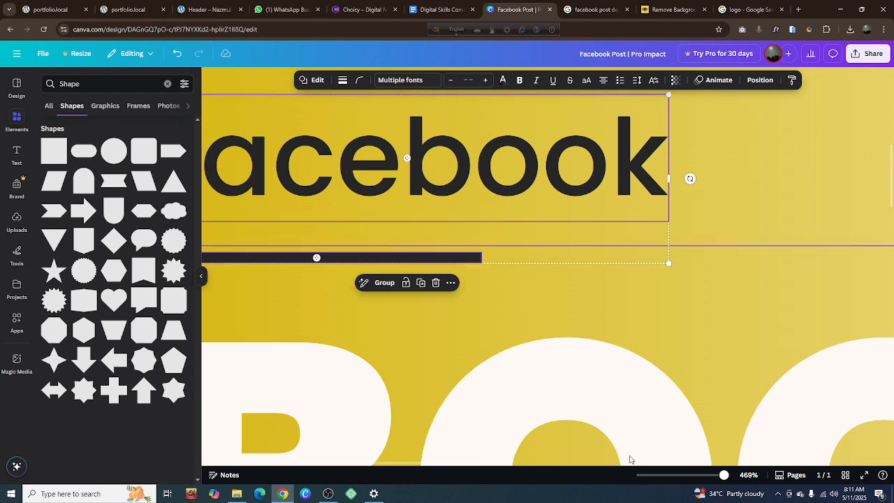
scroll(632, 466, "right", 3)
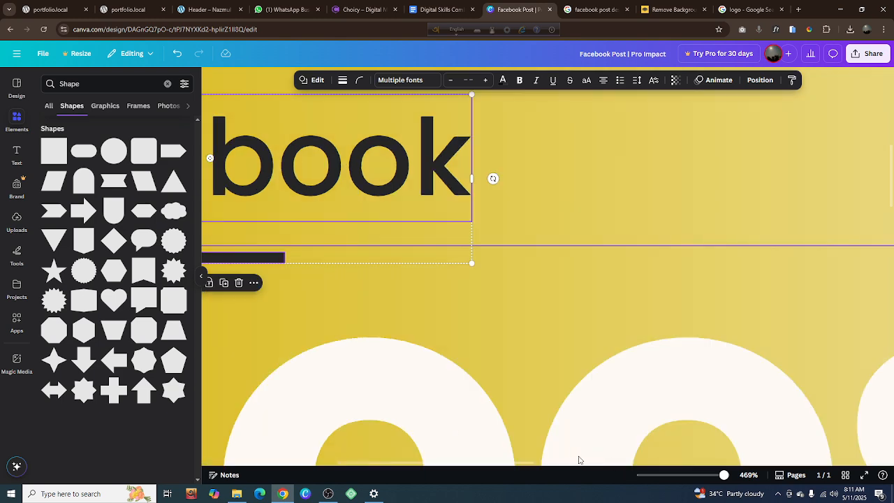
left_click(498, 464)
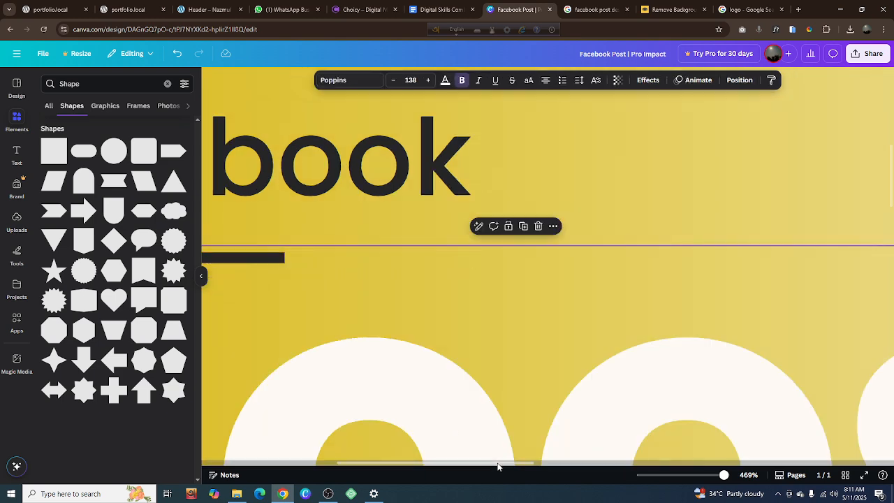
left_click_drag(499, 466, 349, 463)
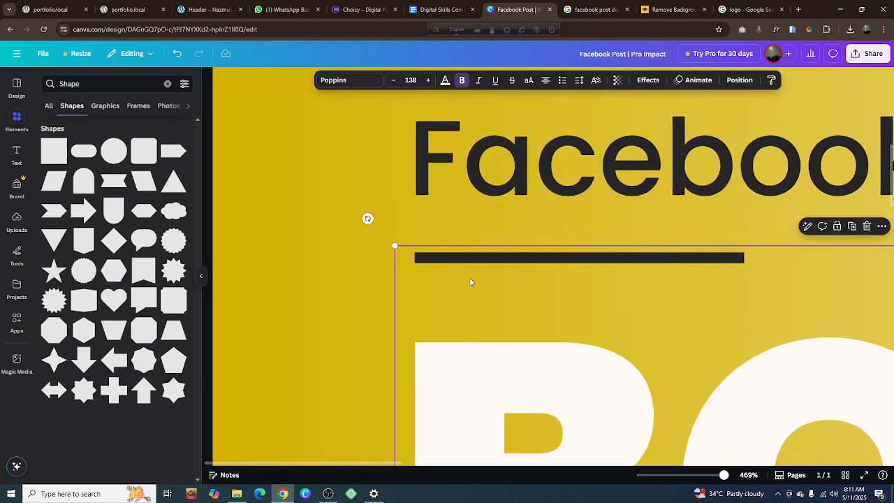
left_click(474, 258)
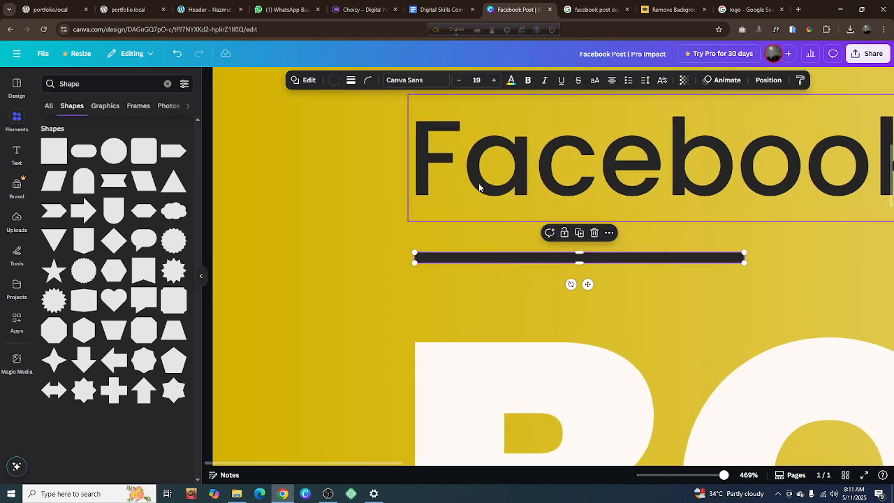
left_click(479, 187, "shift")
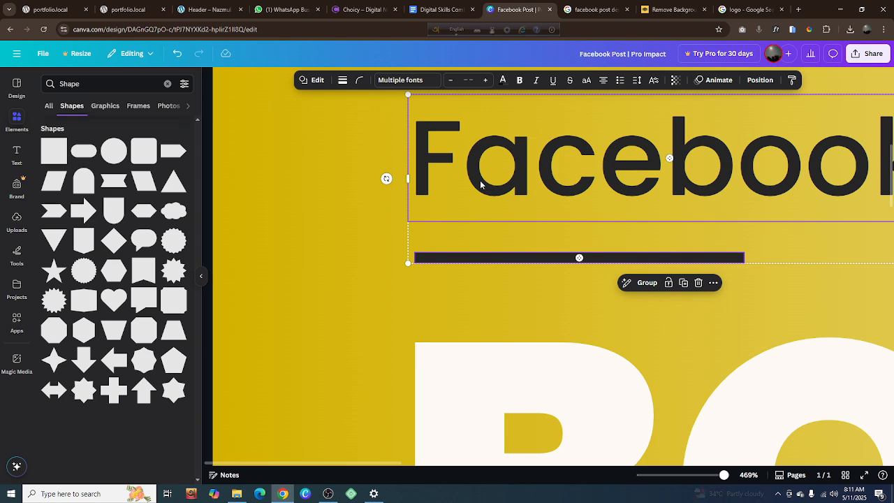
key("Down")
key("Down")
key("Down")
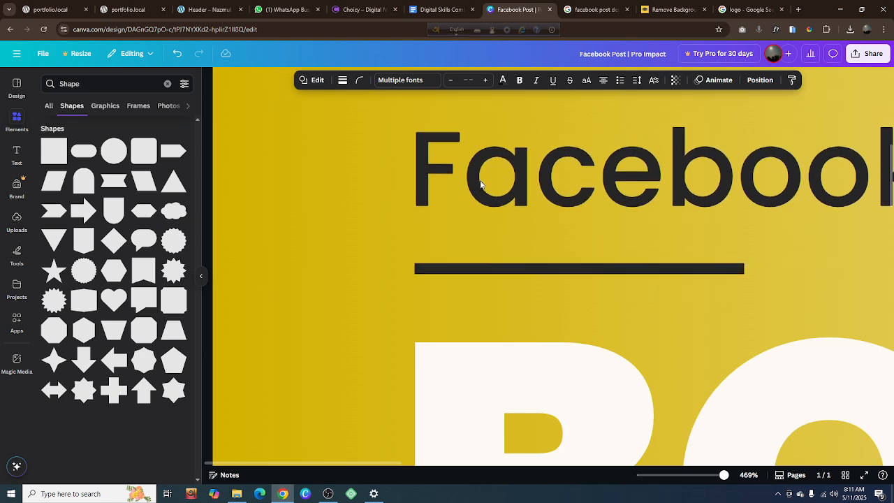
left_click(298, 204)
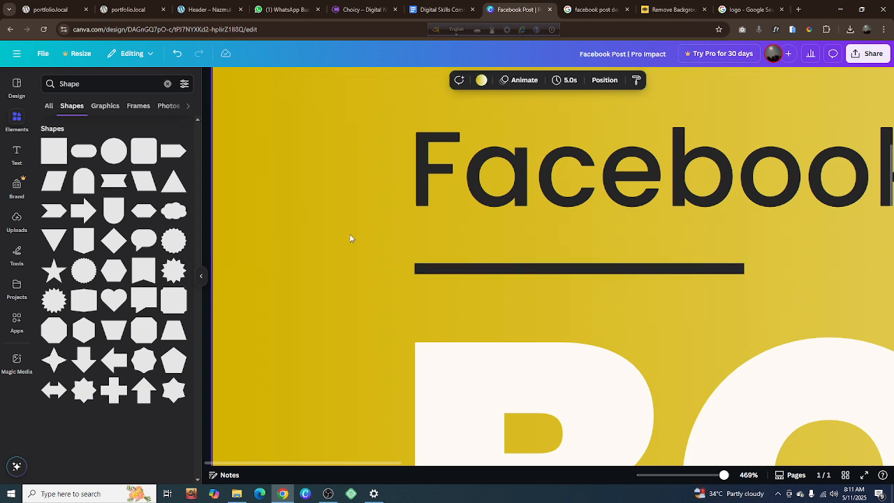
Nudge the portrait card slightly left toward the "BOOSTING" lettering
scroll(350, 235, "down", 7)
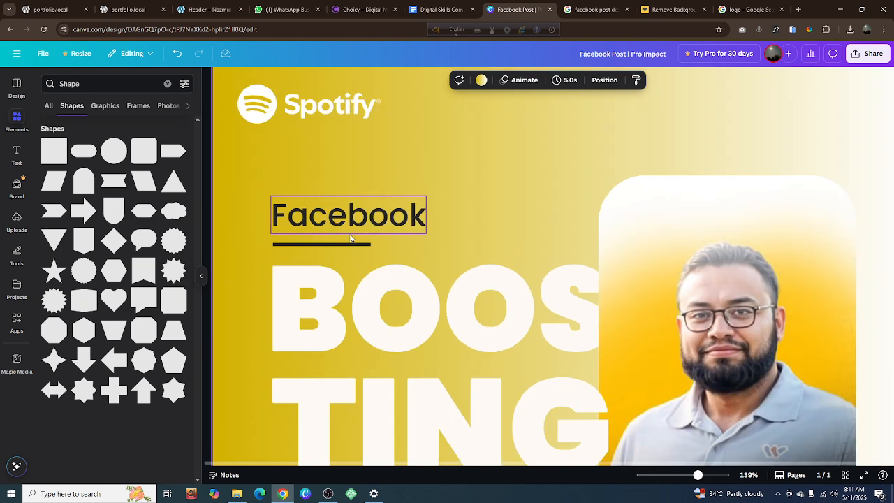
scroll(349, 234, "down", 1)
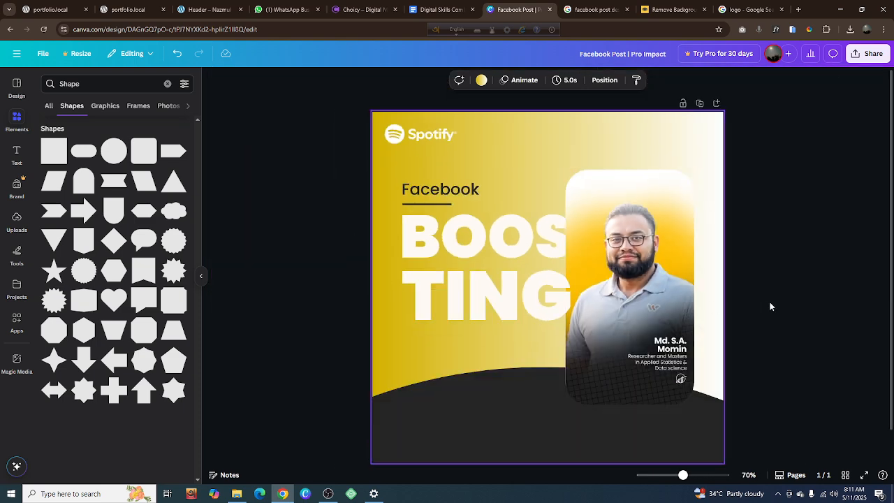
left_click(650, 299)
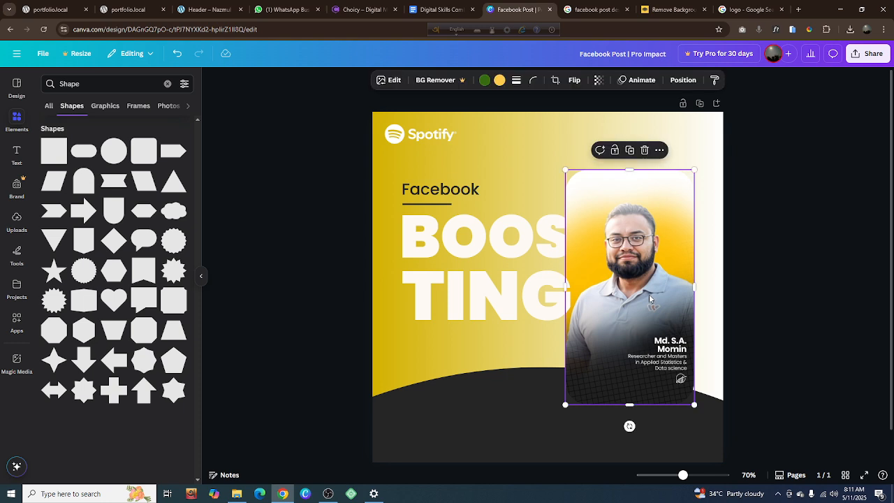
key("Left")
key("Left")
key("Left")
key("Left")
key("Left")
key("Left")
key("Left")
key("Left")
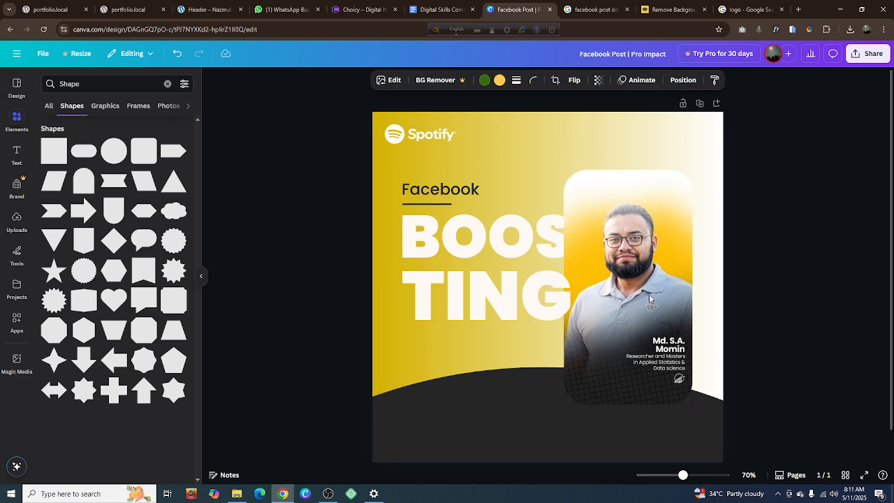
key("Left")
key("Left")
key("Left")
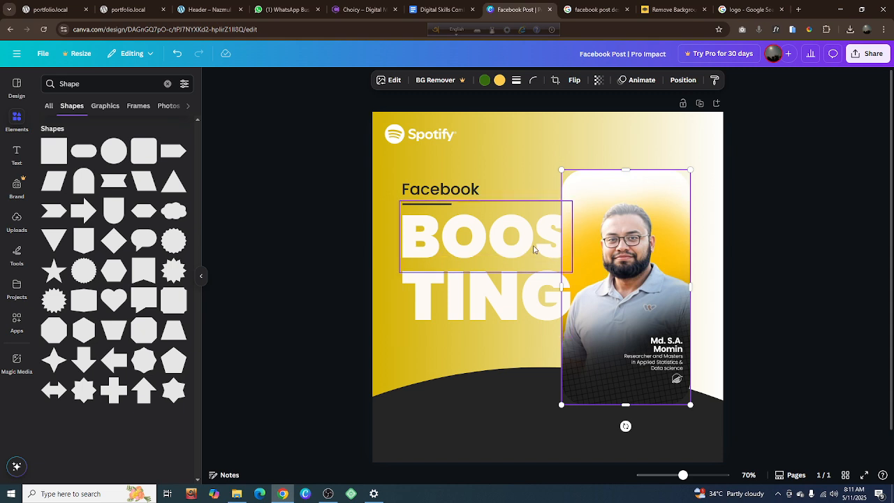
Group the "BOOS" text, the "TING" text and the portrait card into one object
left_click(530, 300, "shift")
left_click(531, 302, "shift")
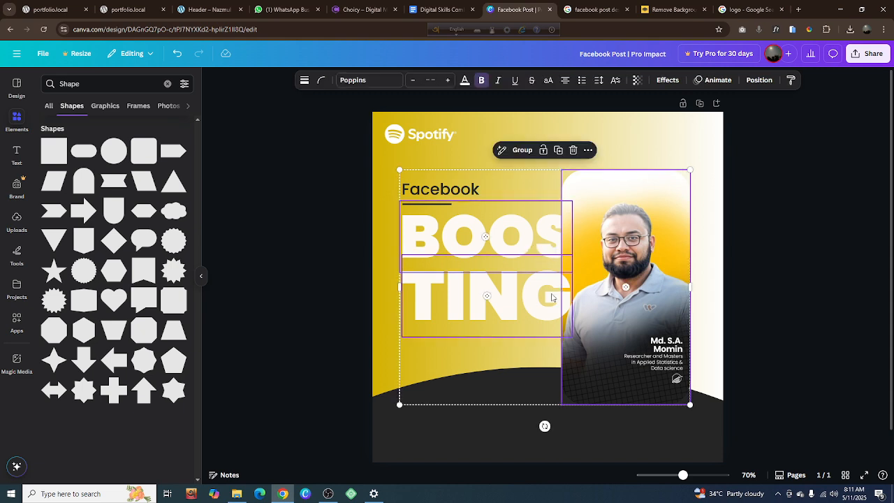
left_click(524, 150)
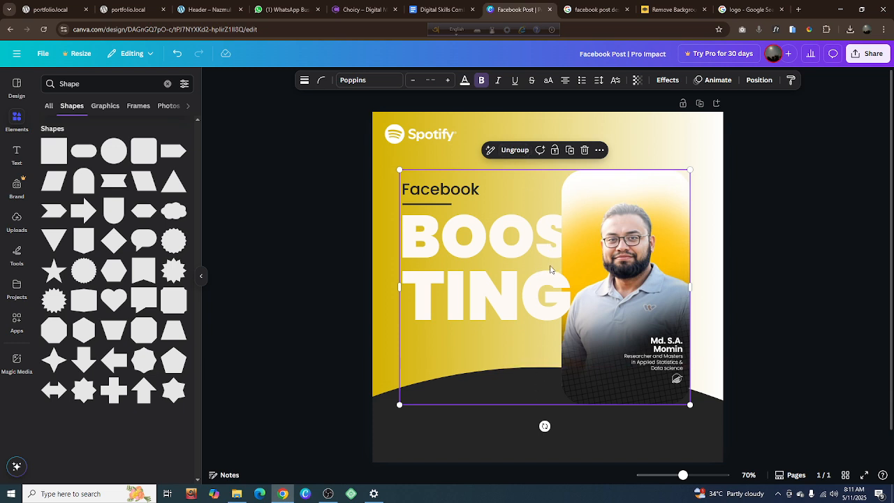
mouse_move(550, 269)
left_mouse_down()
mouse_move(570, 274)
mouse_move(487, 266)
mouse_move(564, 187)
mouse_move(562, 339)
mouse_move(547, 277)
mouse_move(524, 276)
mouse_move(542, 294)
mouse_move(557, 287)
mouse_move(552, 207)
mouse_move(552, 326)
mouse_move(551, 267)
left_mouse_up()
right_click(608, 259)
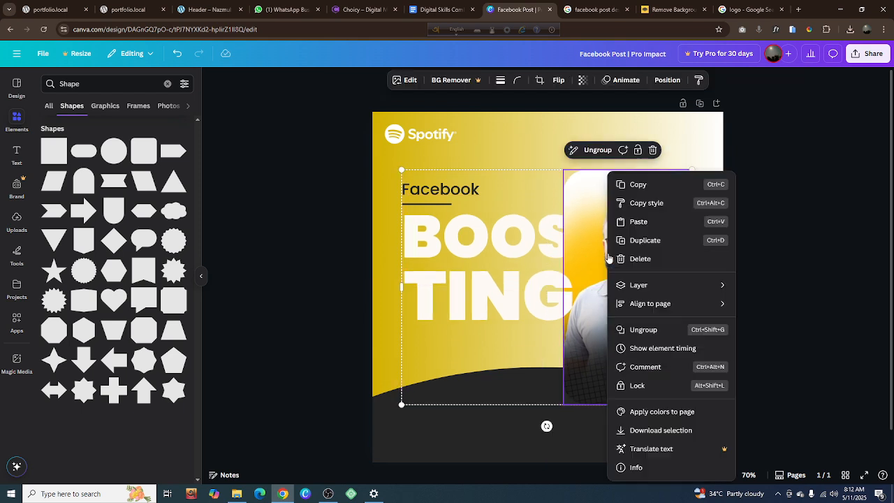
mouse_move(635, 308)
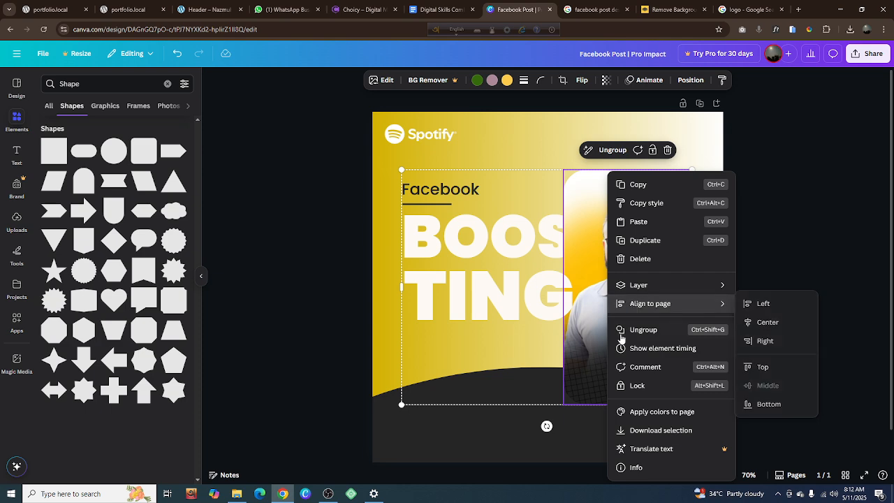
left_click(548, 430)
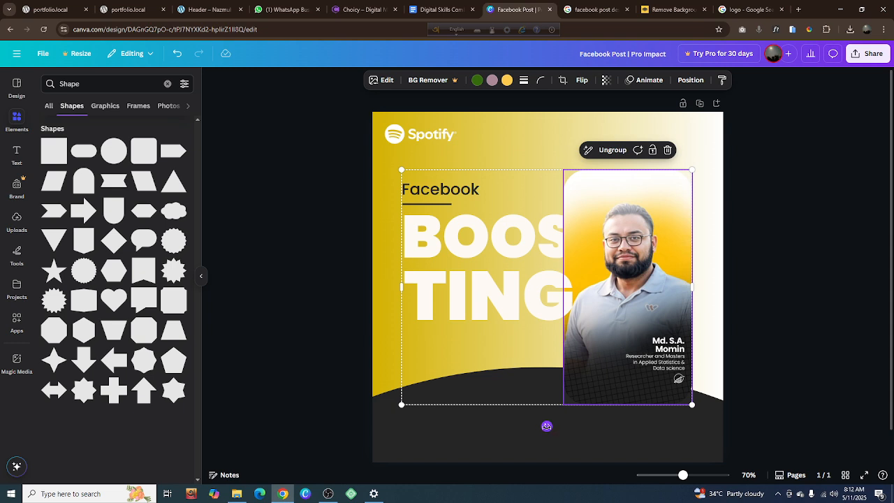
right_click(547, 426)
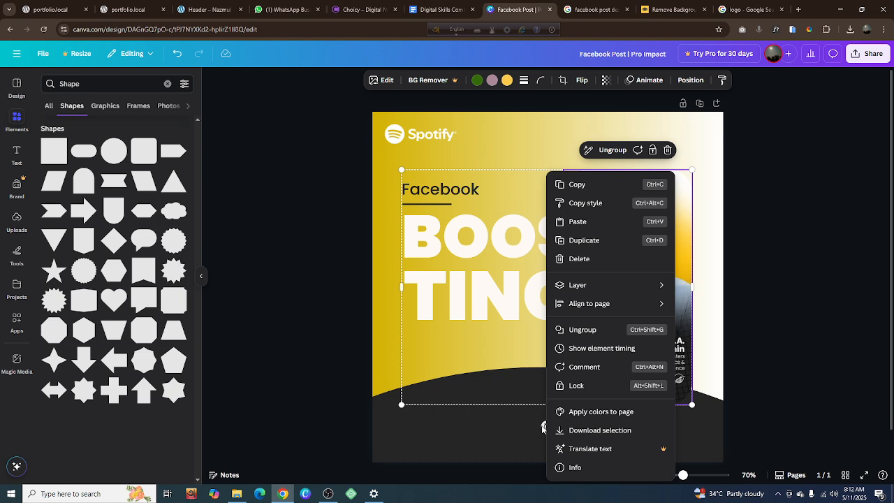
left_click(545, 426)
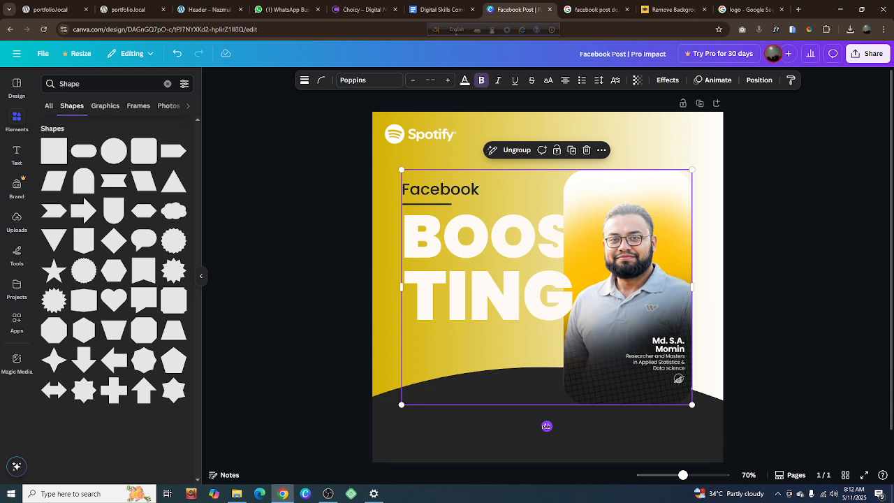
Try aligning the group of "BOOSTING" lettering and portrait card to the page's left edge and to its right edge
right_click(547, 427)
mouse_move(573, 327)
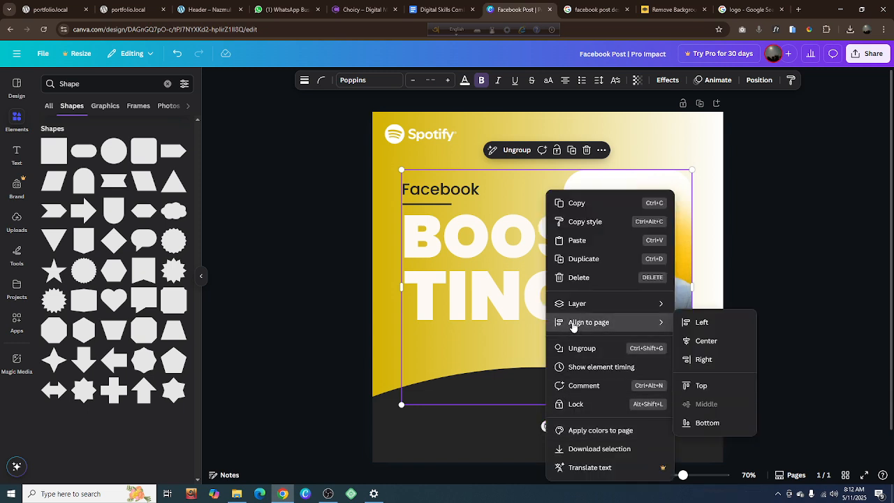
left_click(689, 324)
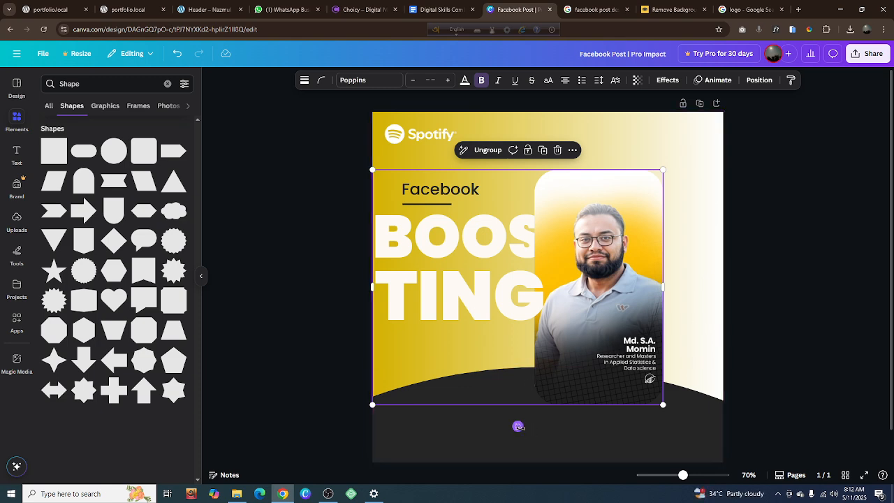
right_click(518, 426)
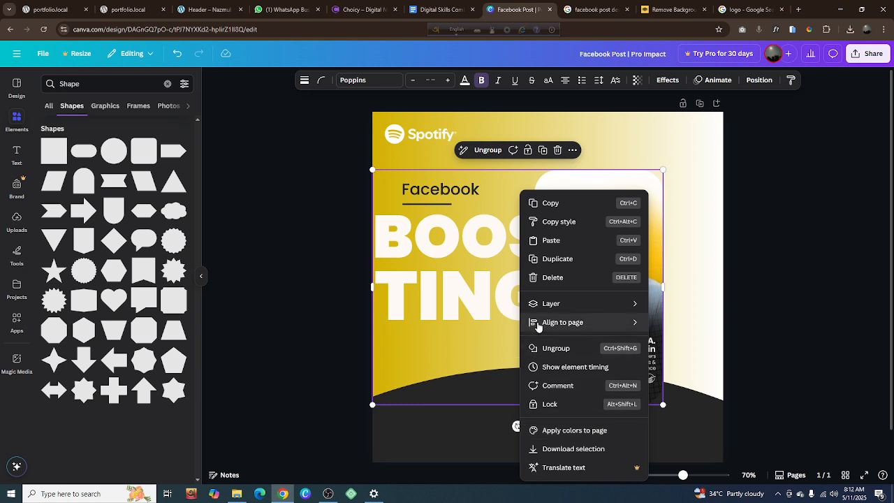
mouse_move(612, 326)
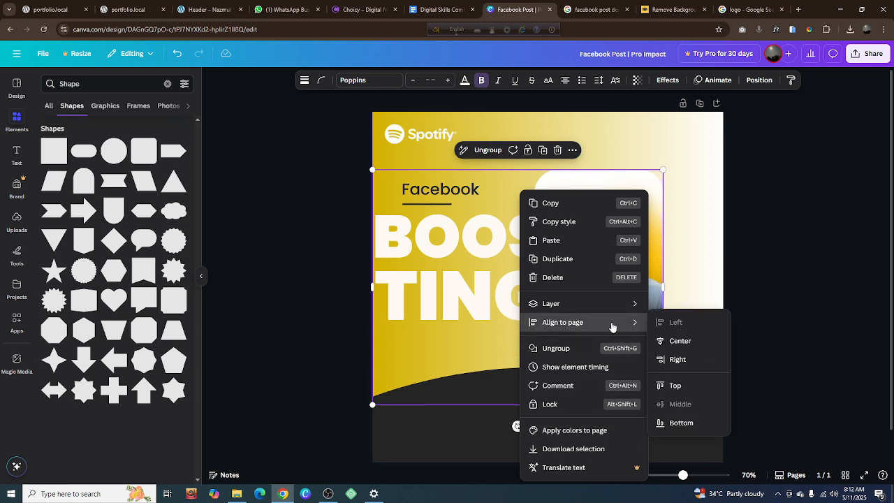
left_click(678, 361)
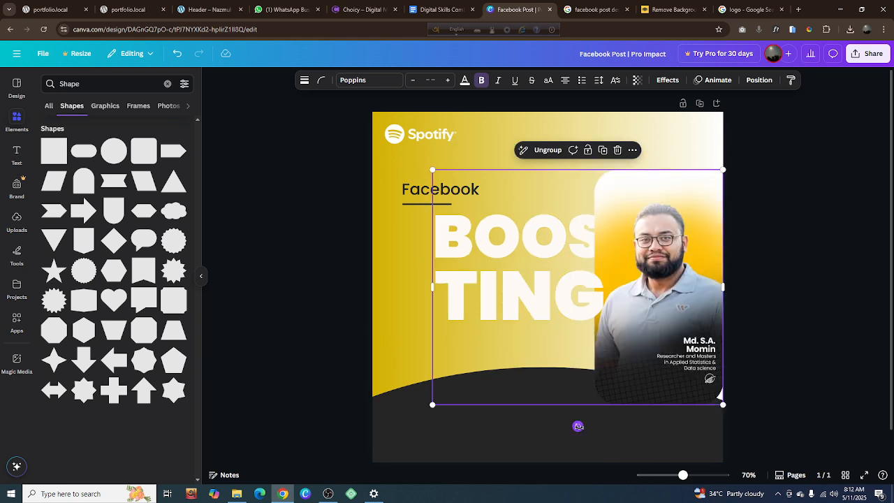
Align the group of "BOOSTING" lettering and portrait card to the horizontal center of the page
right_click(578, 426)
mouse_move(625, 333)
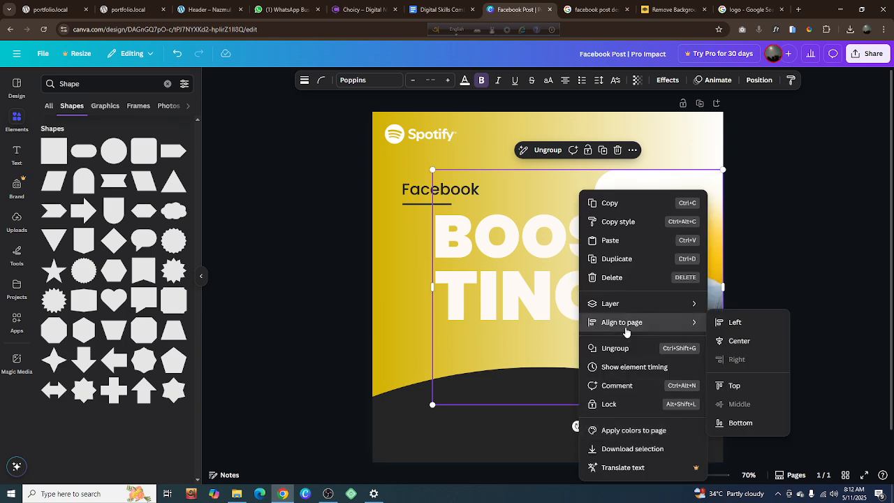
left_click(730, 347)
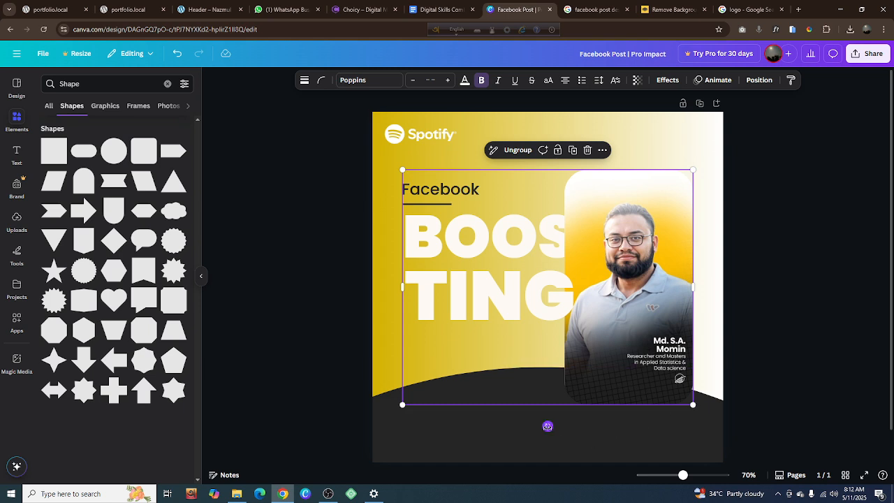
Try aligning the lettering and portrait group to the top of the page and to its bottom
right_click(548, 426)
mouse_move(579, 325)
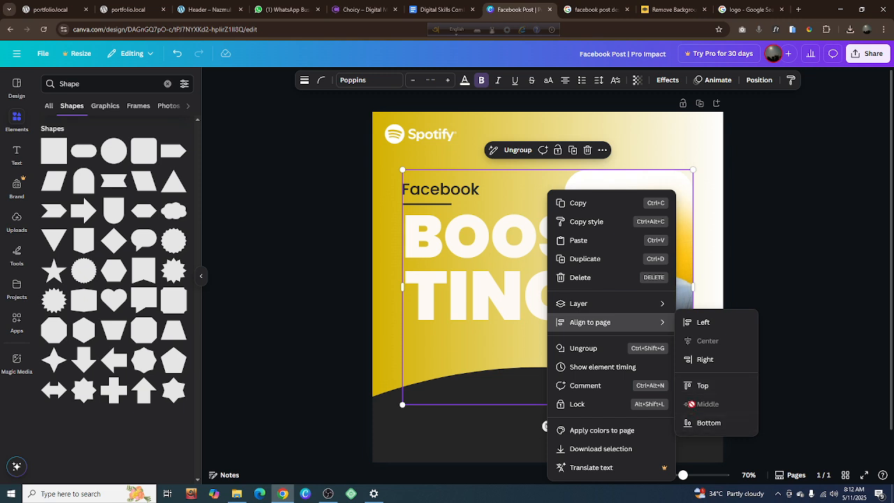
left_click(692, 385)
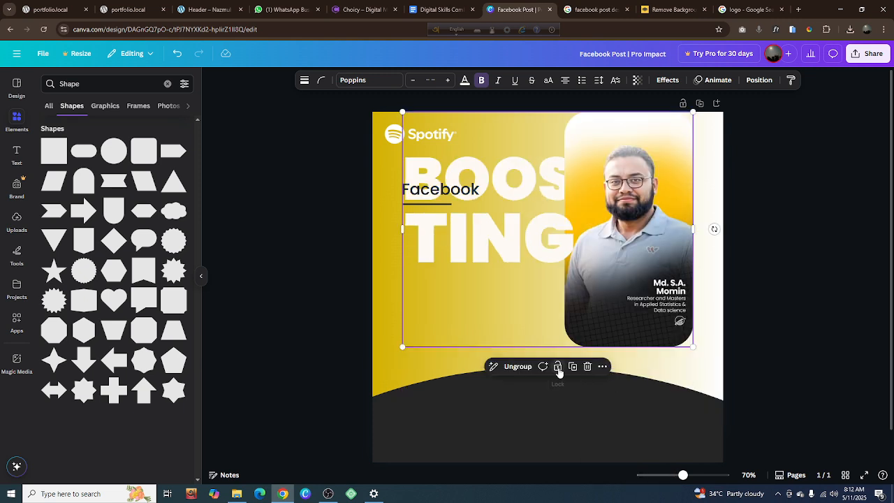
right_click(715, 230)
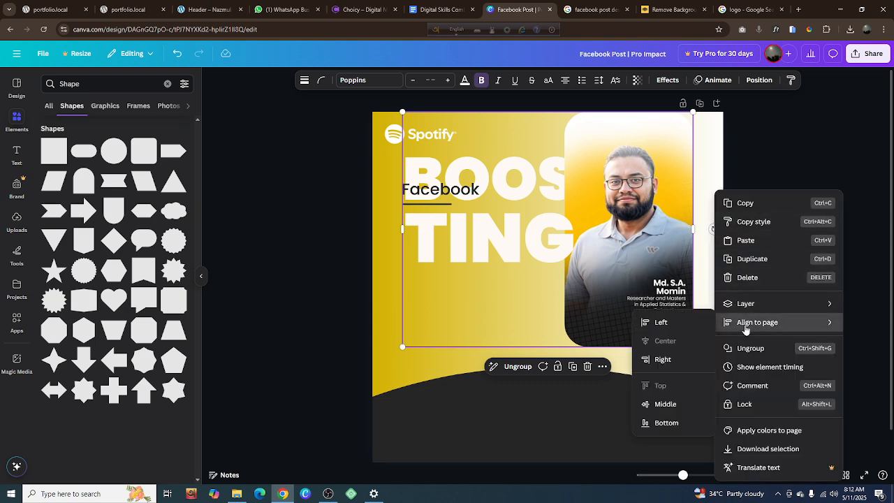
mouse_move(720, 322)
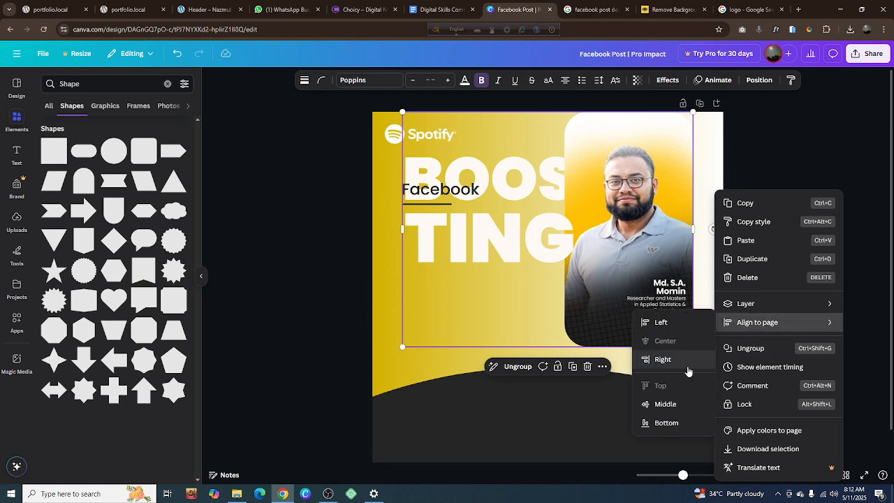
left_click(665, 422)
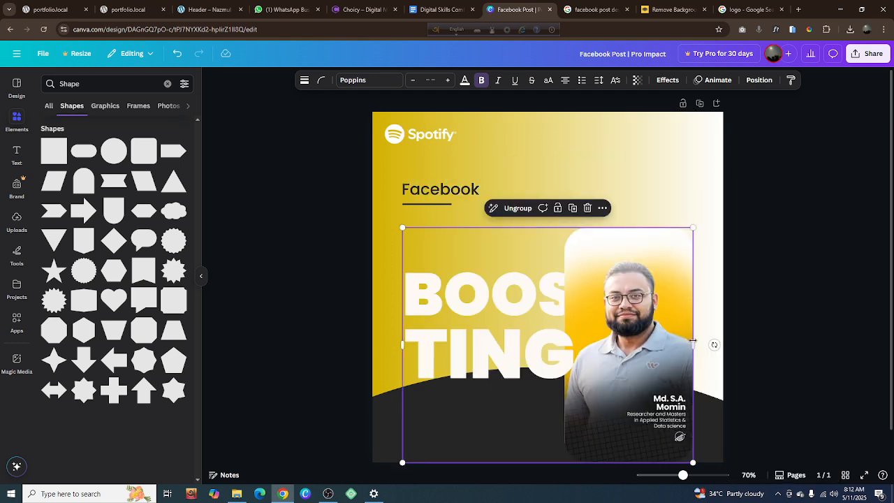
Align the lettering and portrait group to the vertical middle of the page and deselect it
right_click(714, 344)
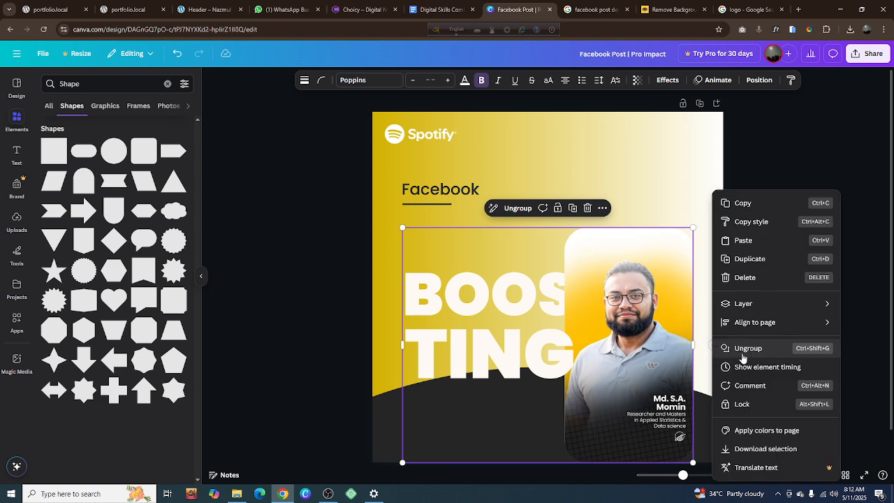
mouse_move(747, 325)
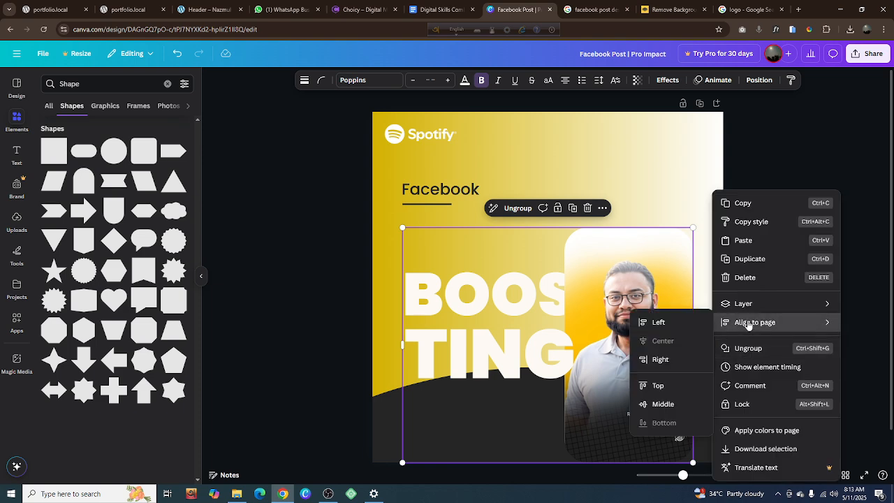
left_click(676, 405)
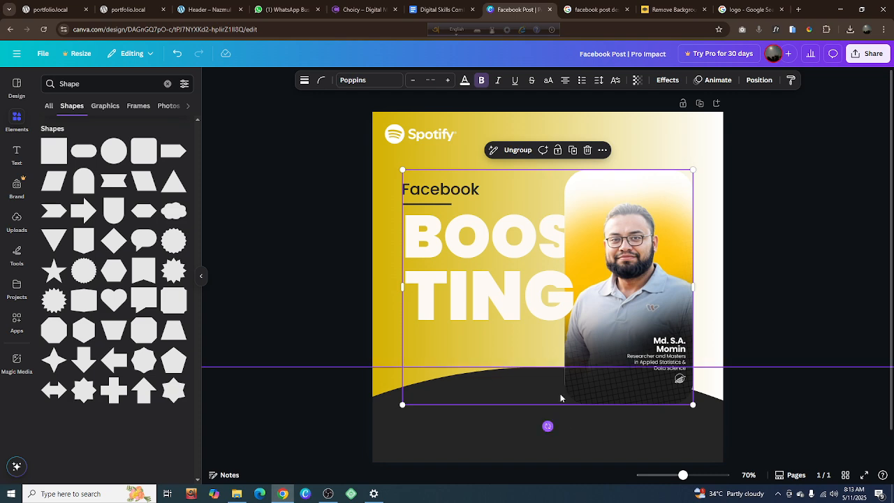
left_click(778, 263)
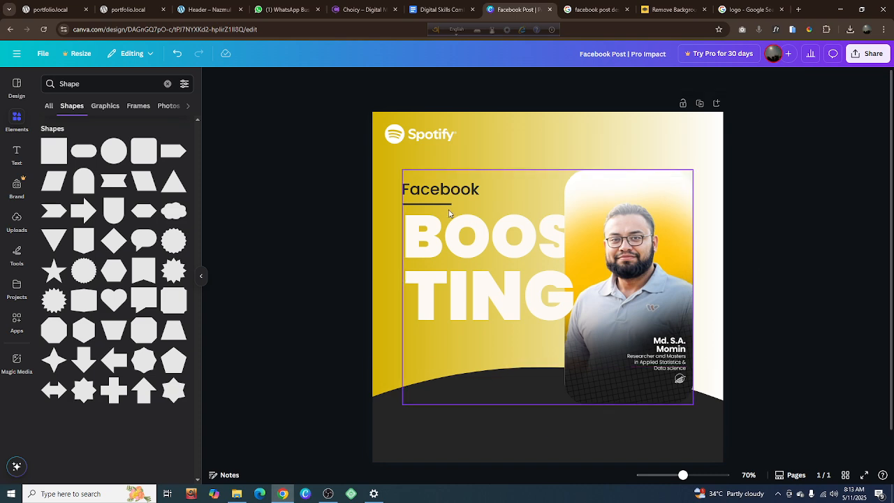
Try to select the dark underline beneath the "Facebook" heading on the canvas
scroll(416, 206, "up", 5)
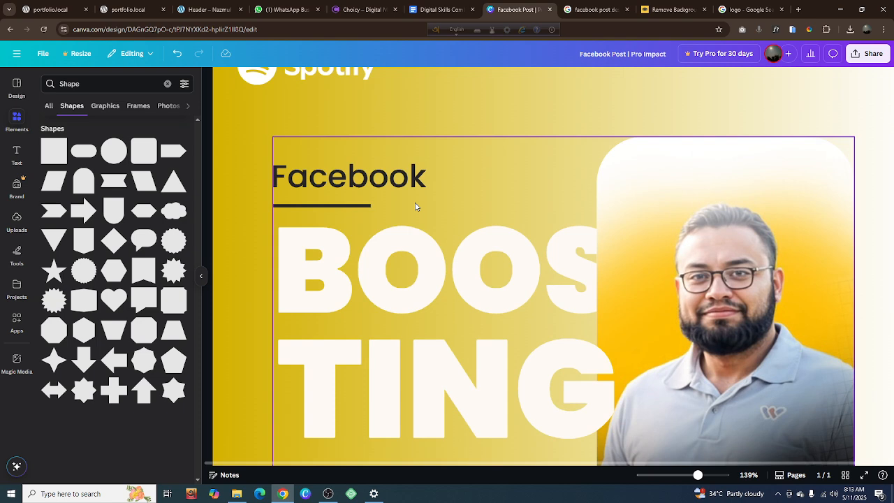
left_click(352, 209)
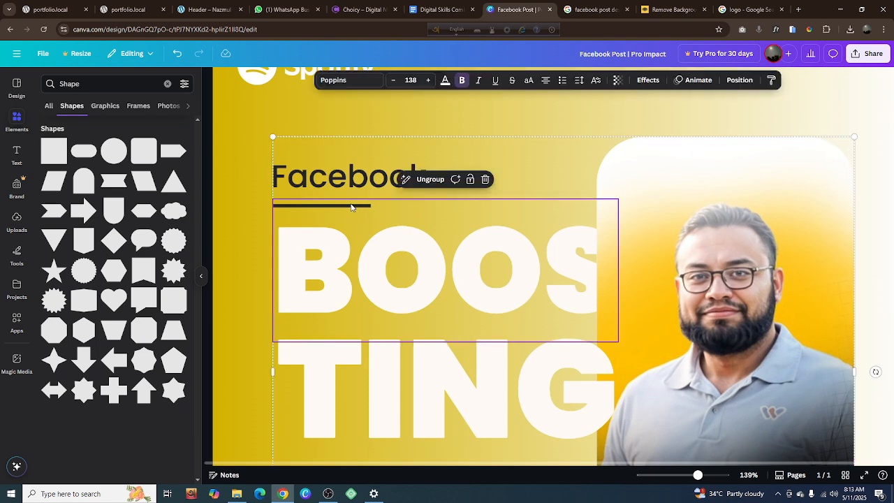
left_click(351, 208)
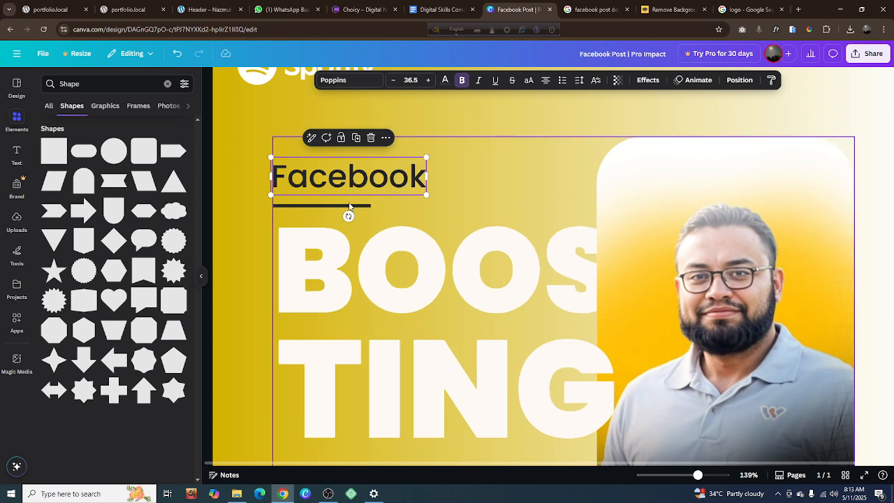
left_click(249, 227)
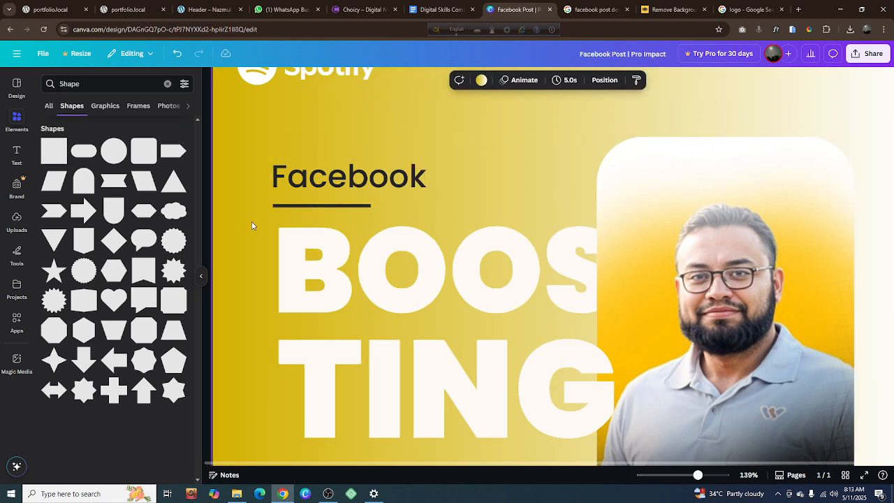
Show the design's layers and move the underline above the "BOOSTING" and portrait group in the stacking order
left_click(360, 187)
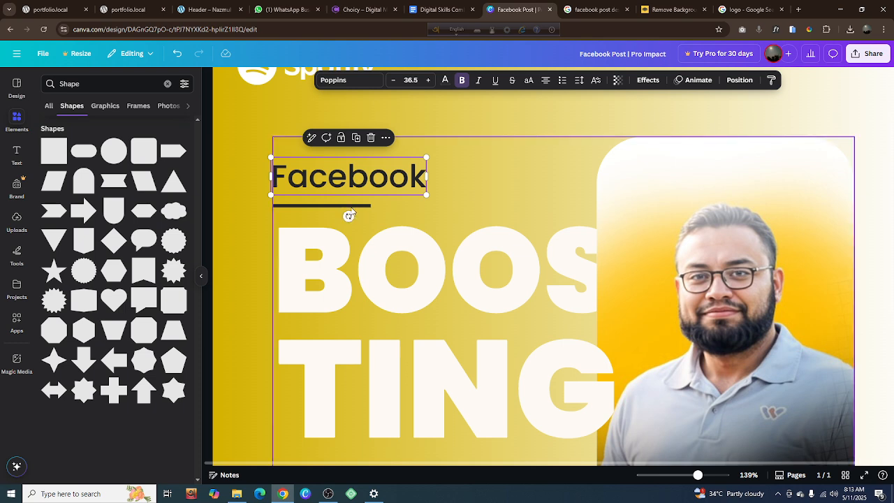
right_click(357, 189)
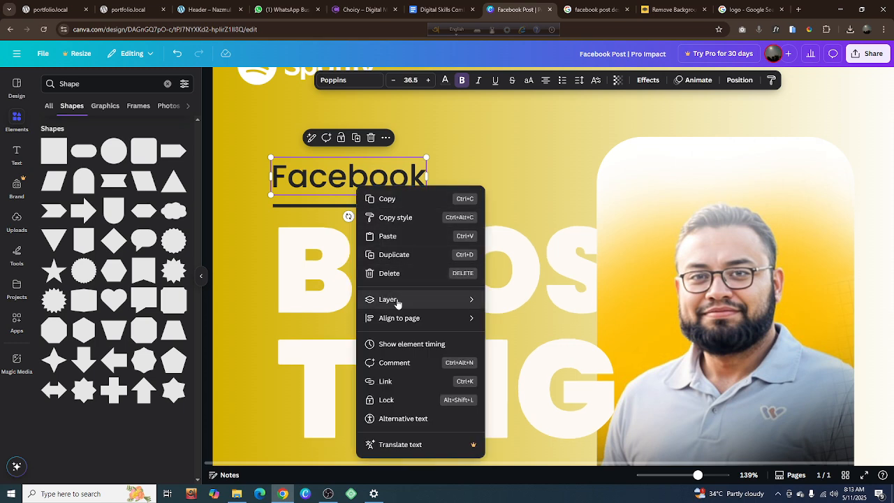
mouse_move(395, 300)
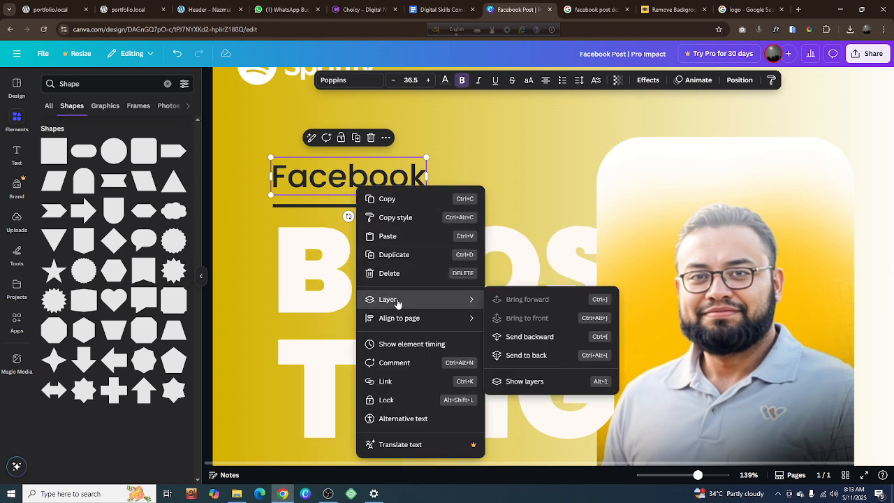
left_click(525, 381)
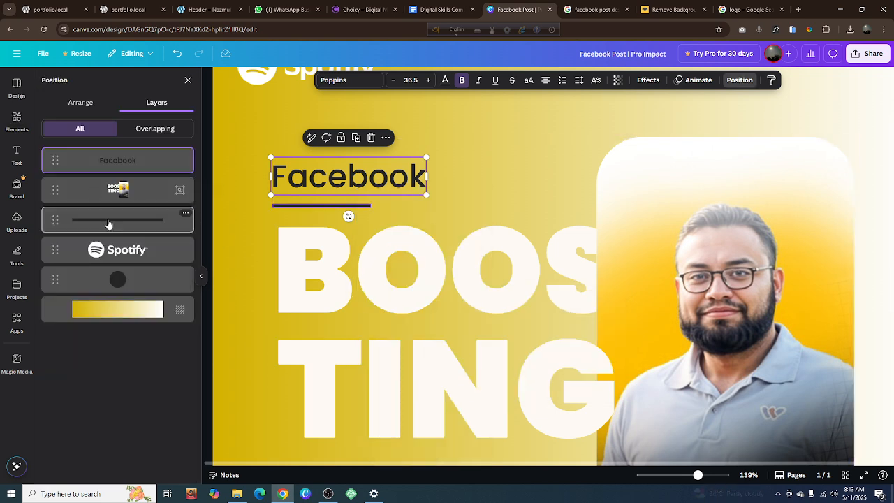
left_click_drag(109, 225, 106, 183)
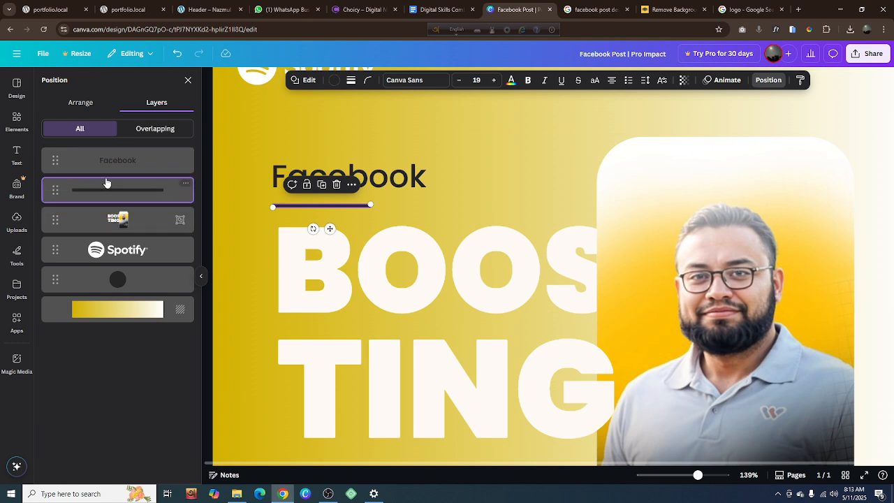
Shift the "Facebook" heading and its underline together slightly right to line up with the left edge of "BOOS", and deselect them
left_click(381, 183)
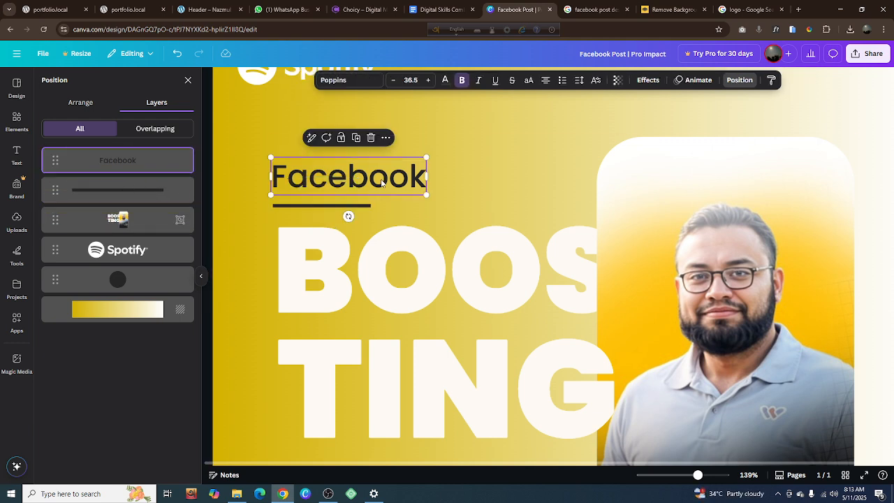
left_click(364, 208, "shift")
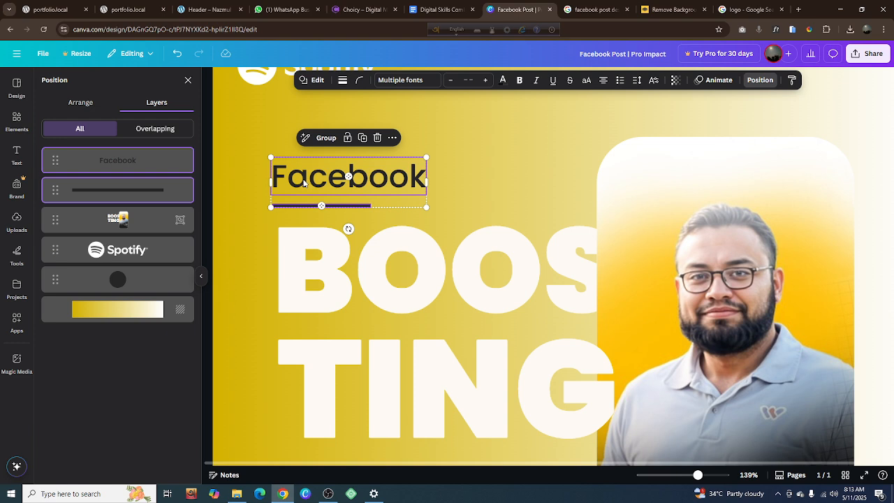
left_click_drag(303, 183, 311, 179)
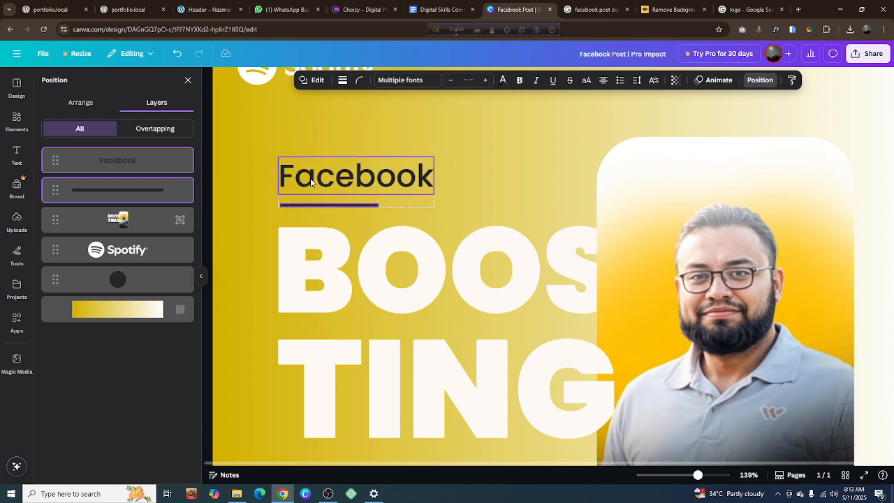
left_click(247, 193)
scroll(398, 241, "down", 5)
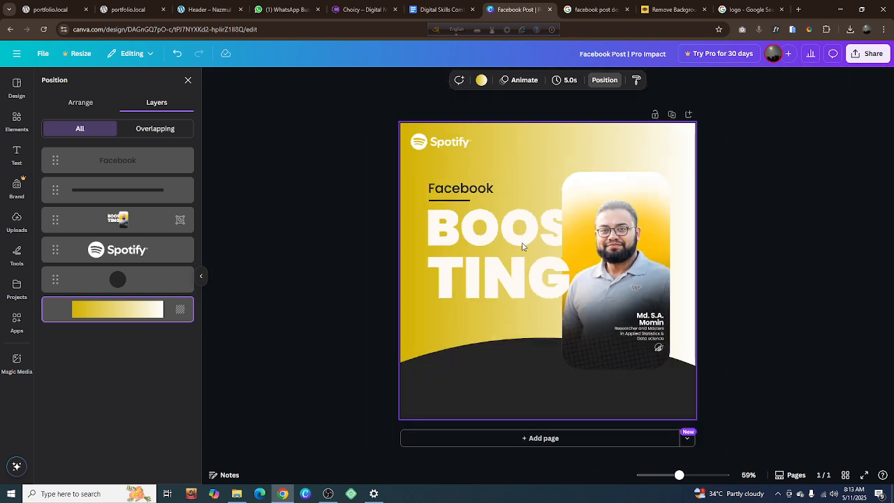
scroll(523, 246, "up", 1)
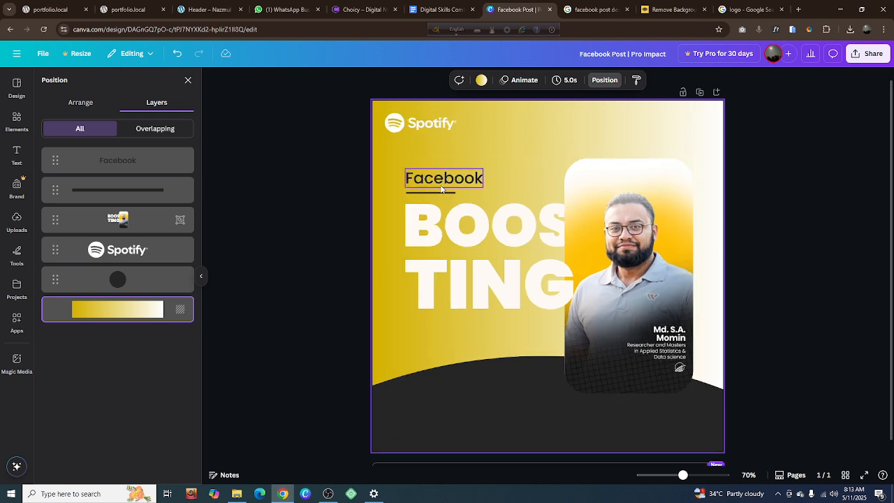
Enlarge the "Facebook" heading and its underline together until the heading text reaches size 45.8, and deselect them
left_click(441, 187)
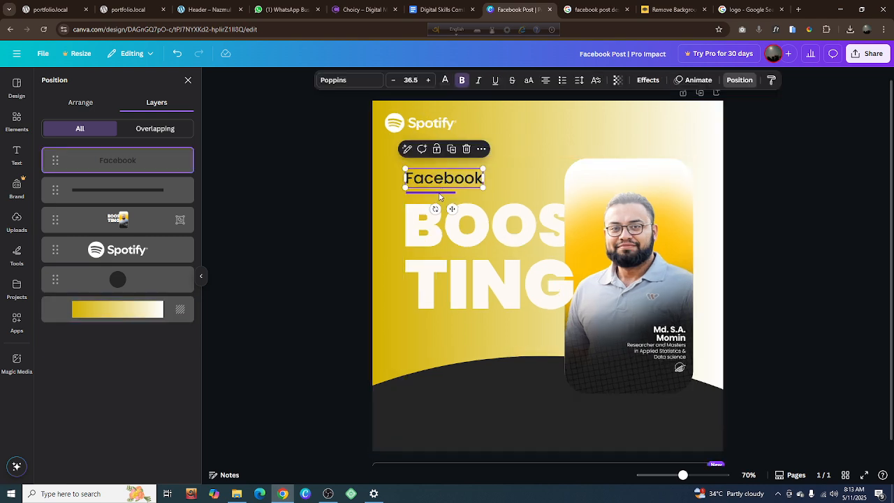
left_click(441, 193)
left_click(473, 186, "shift")
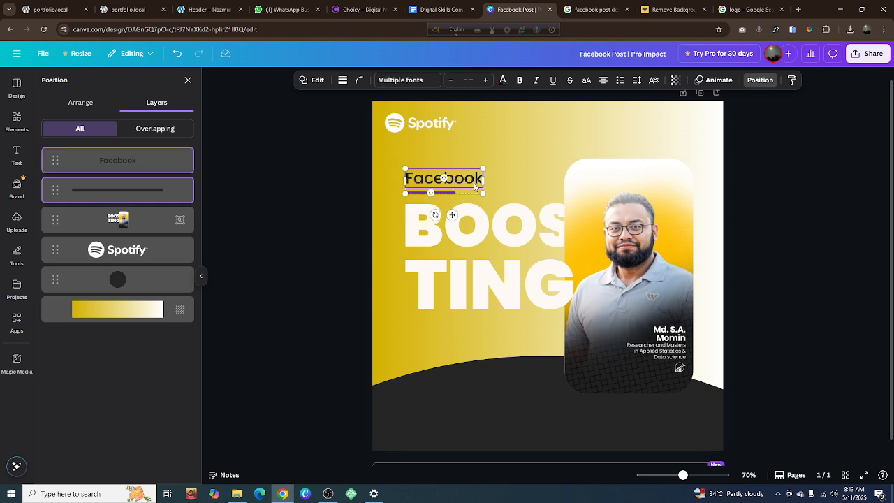
left_click_drag(482, 170, 503, 162)
left_click(359, 221)
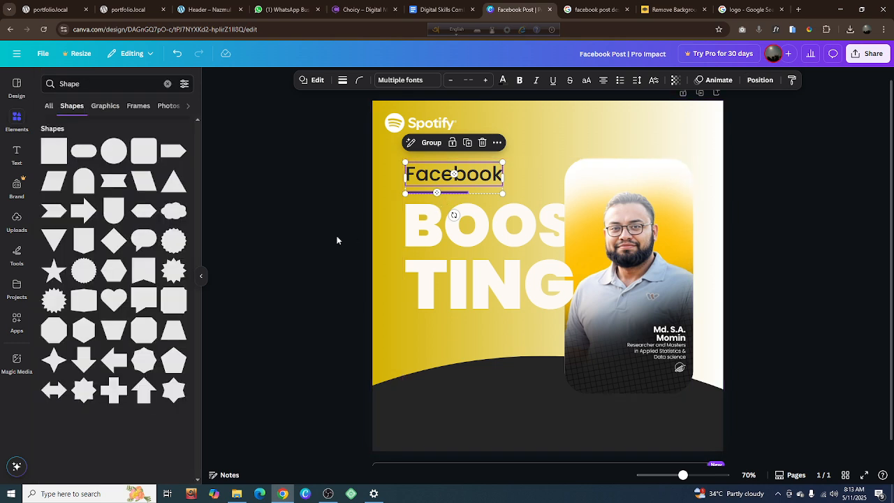
left_click(338, 238)
Change the "Facebook" heading's font weight to Poppins SemiBold and deselect it
left_click(440, 175)
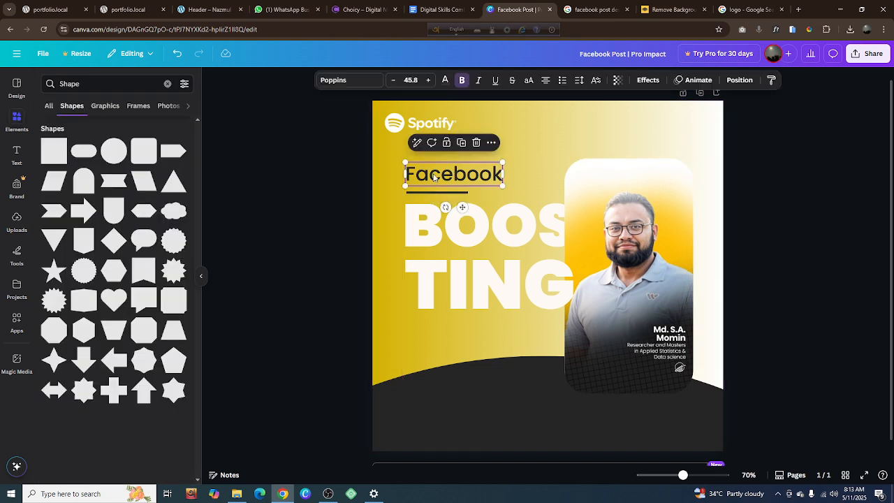
left_click(366, 84)
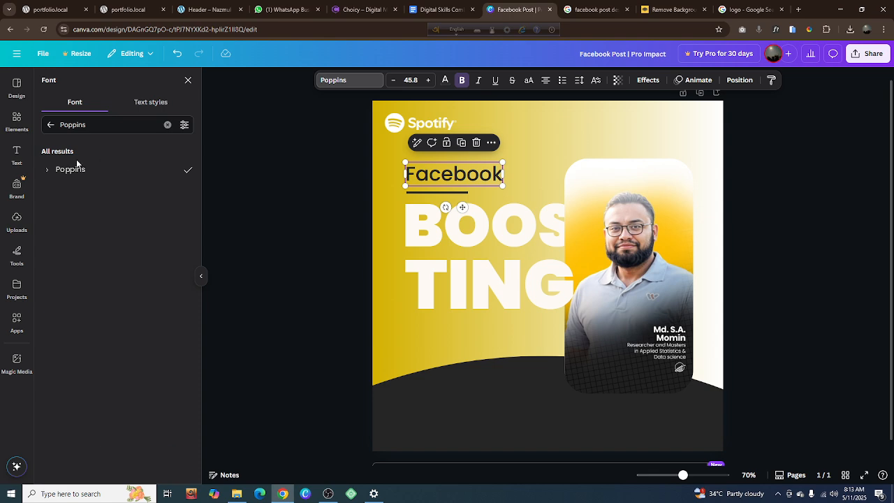
left_click(47, 170)
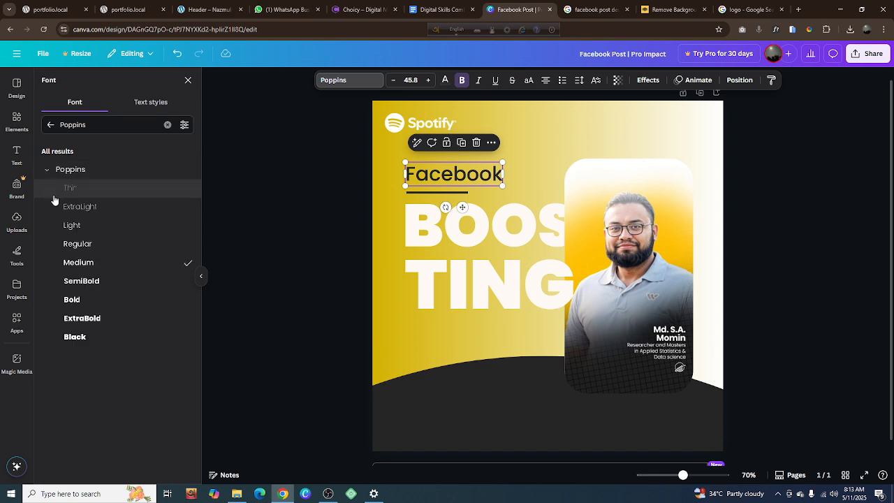
left_click(89, 281)
left_click(299, 233)
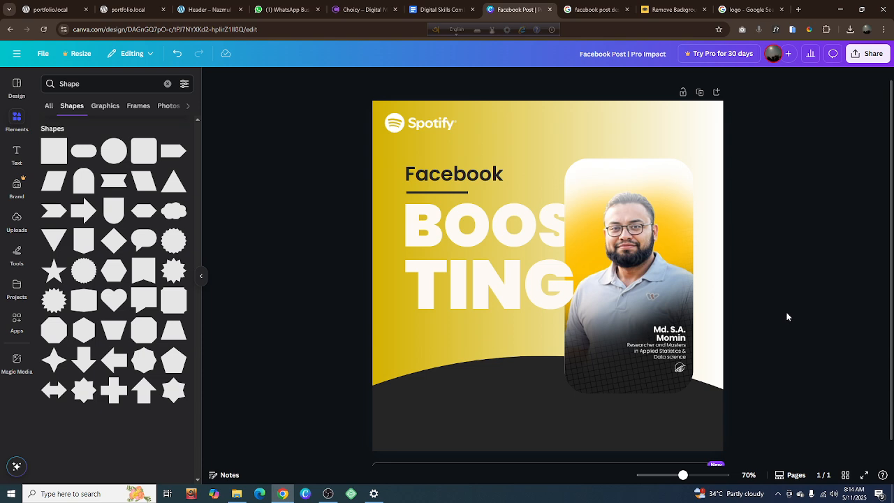
Ungroup the "BOOSTING" lettering and portrait card, and move the card straight up so its lower edge meets the top of the dark curve
left_click(651, 333)
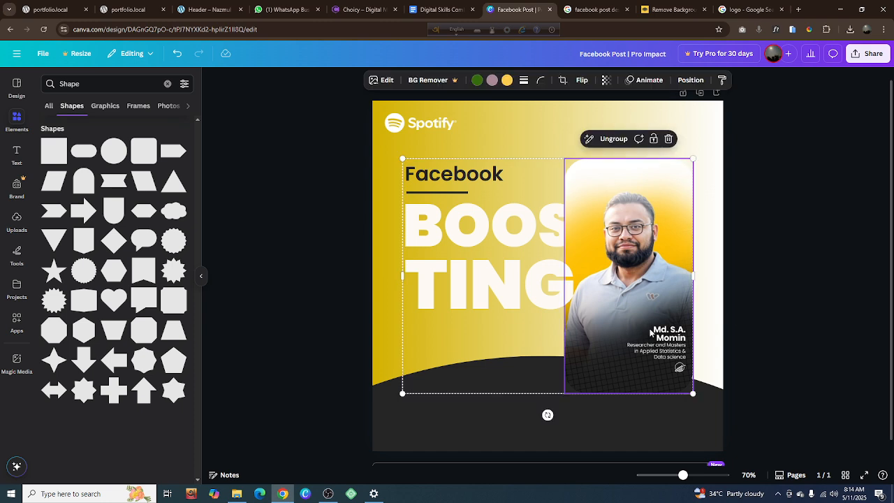
right_click(650, 333)
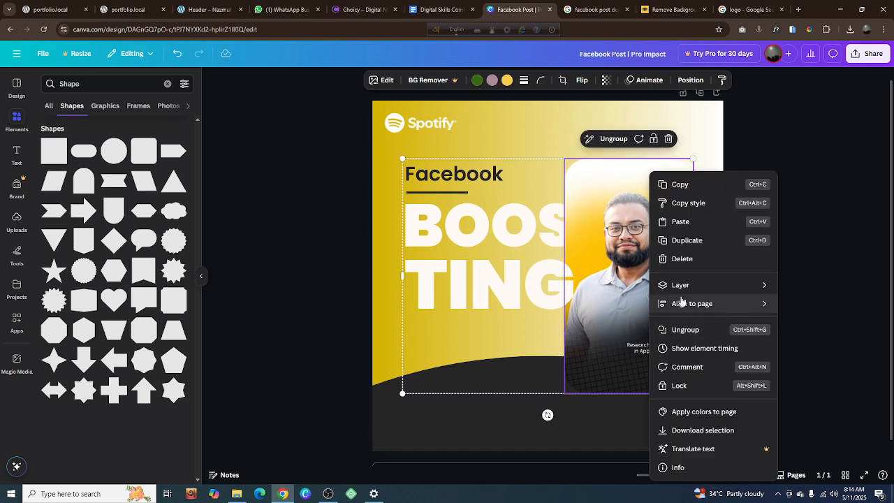
mouse_move(678, 303)
left_click(550, 416)
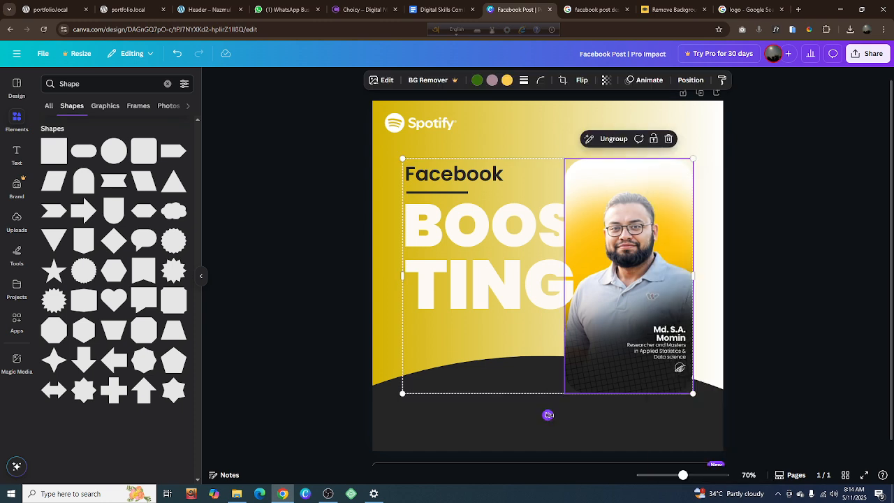
left_click(550, 416)
left_click(516, 140)
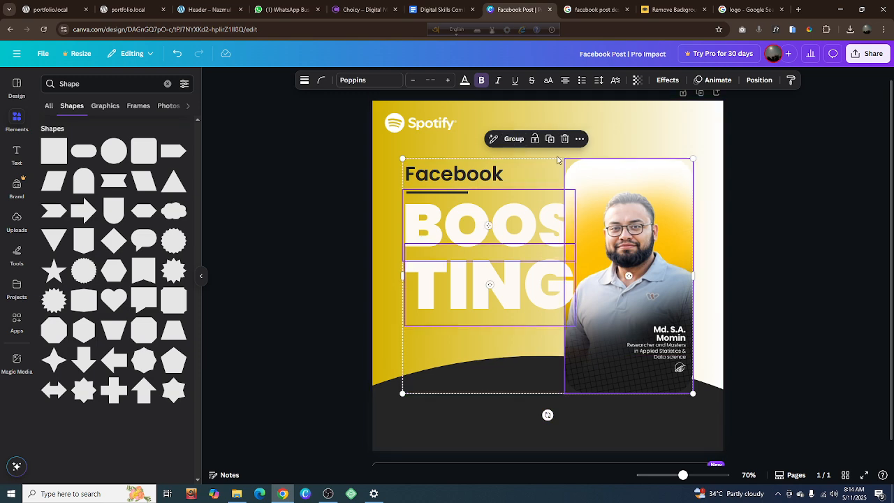
left_click(764, 215)
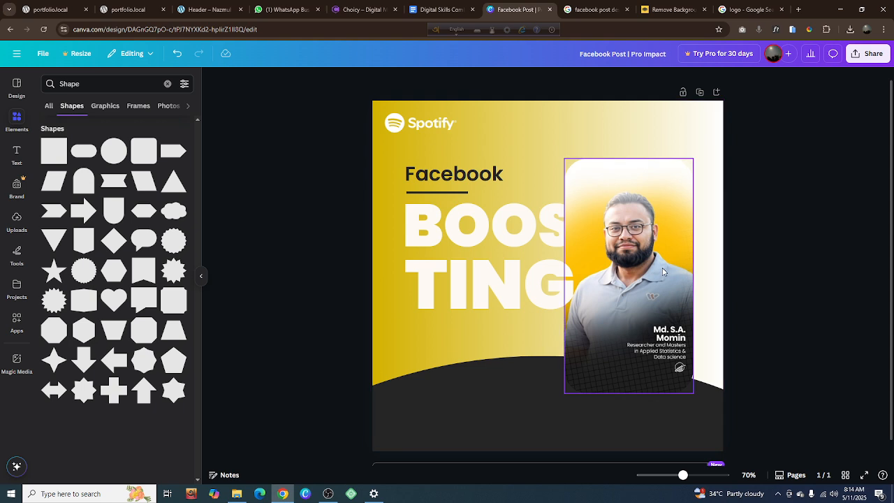
left_click_drag(648, 285, 649, 256)
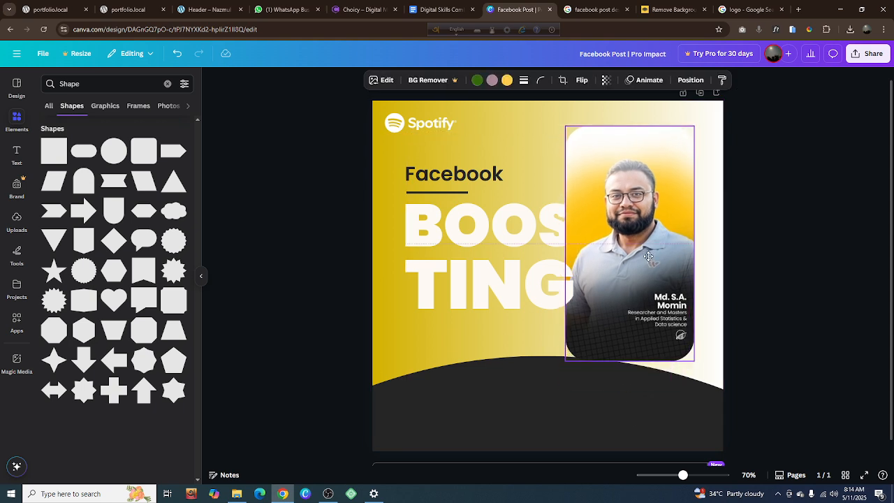
left_click_drag(649, 257, 649, 257)
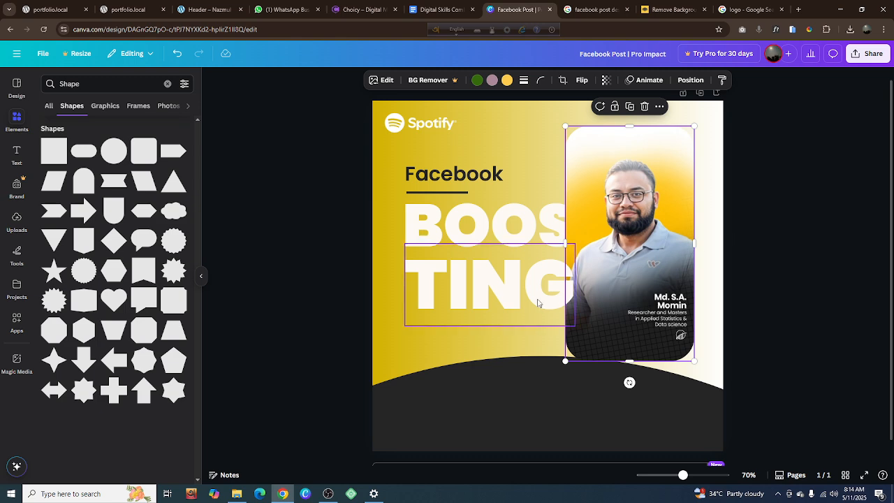
Try to group the portrait card with the "BOOSTING" lettering, the underline and the "Facebook" heading
left_click(489, 297, "shift")
left_click(480, 236, "shift")
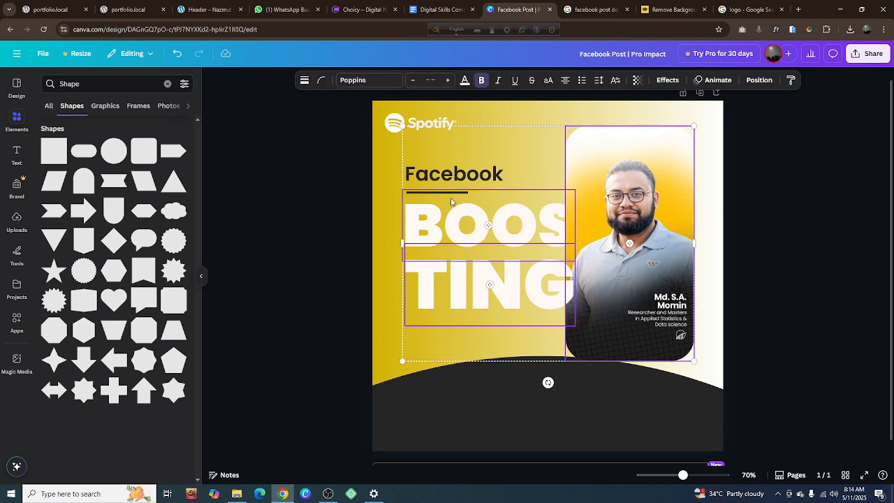
left_click(452, 198, "shift")
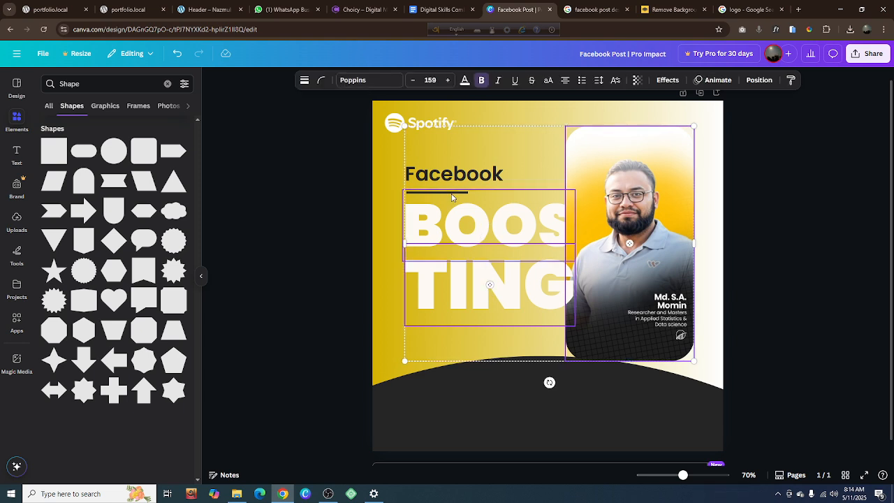
left_click(454, 181, "shift")
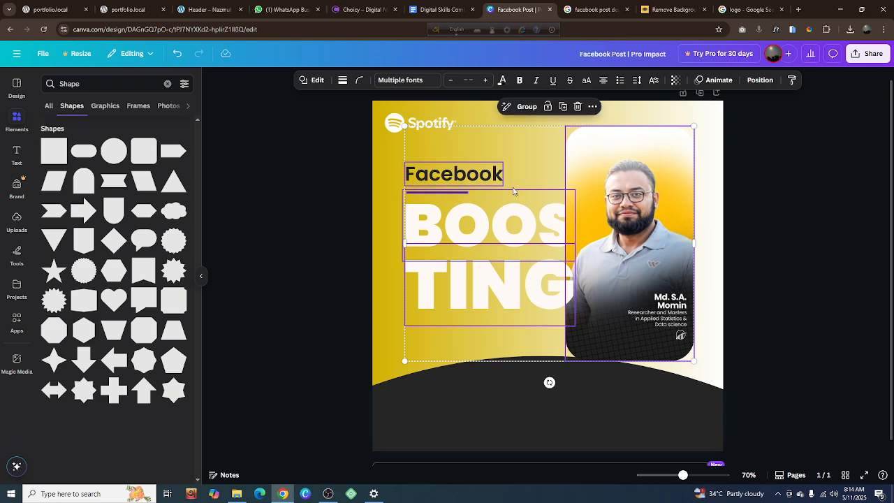
key("ctrl+g")
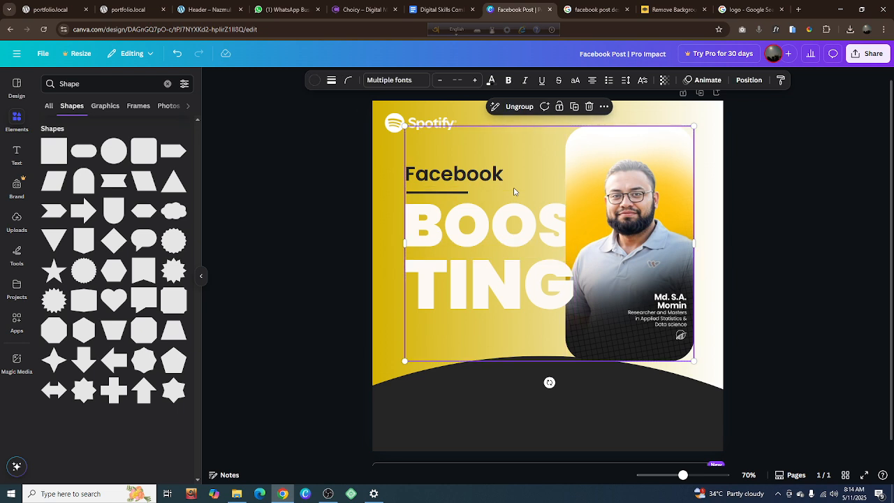
Try centering the new group horizontally on the page, undo that alignment and deselect the group
right_click(550, 382)
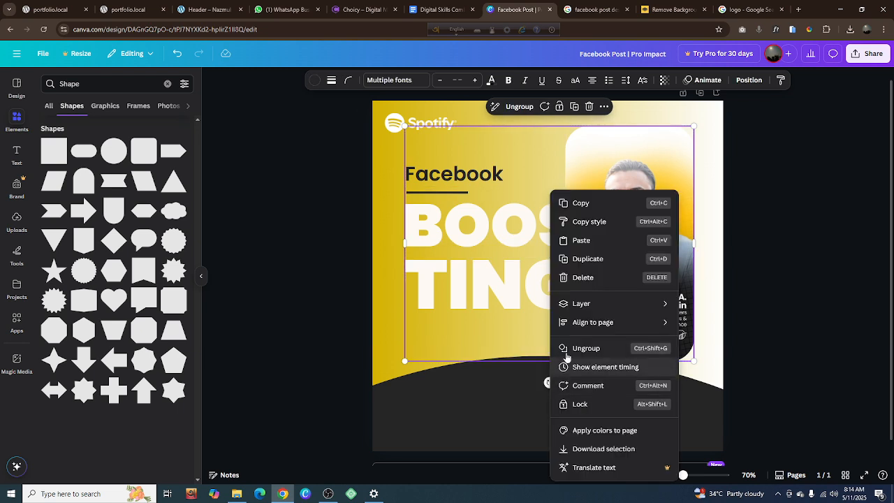
mouse_move(579, 326)
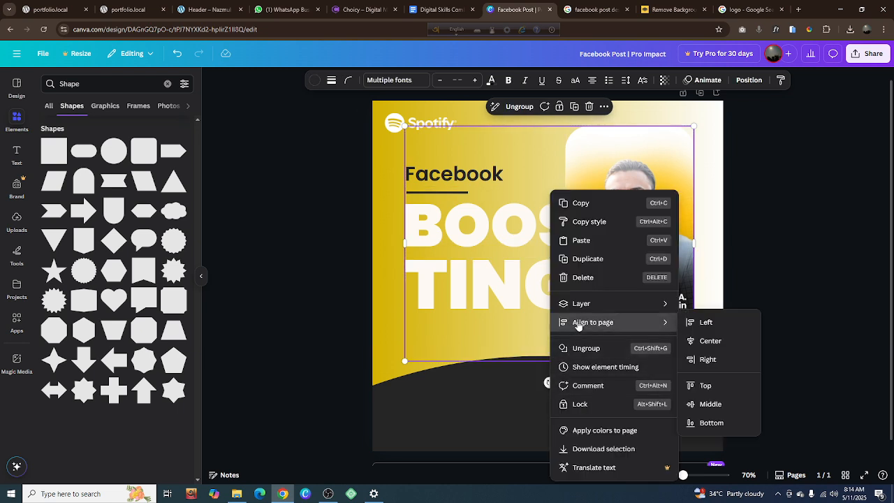
left_click(710, 341)
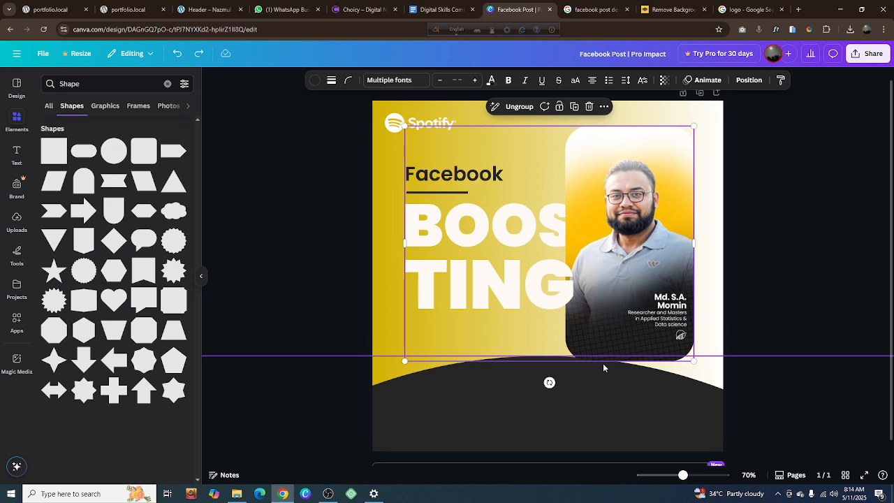
key("ctrl+z")
key("Escape")
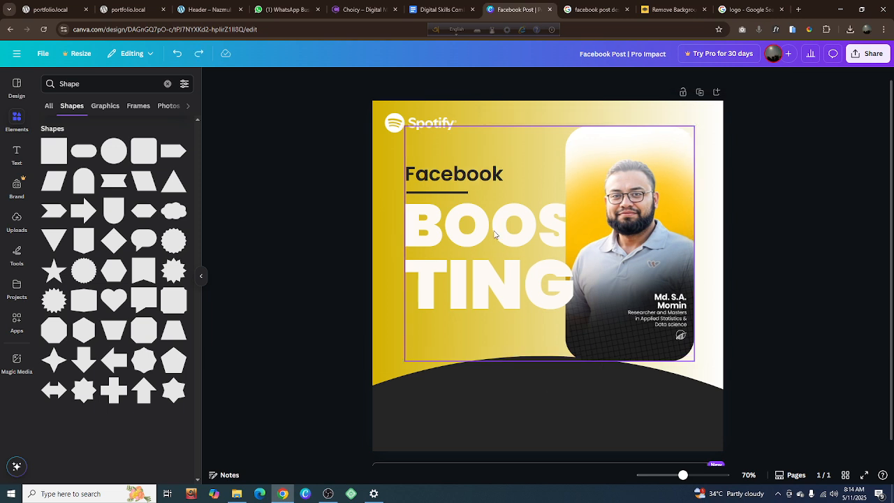
Ungroup the portrait card, "TING", underline and "Facebook" heading, and deselect them
left_click(493, 238)
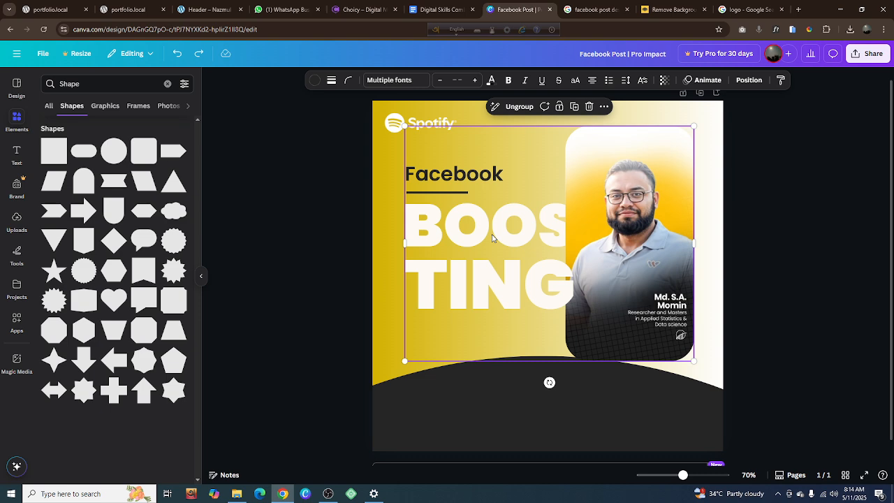
left_click(762, 239)
double_click(660, 245)
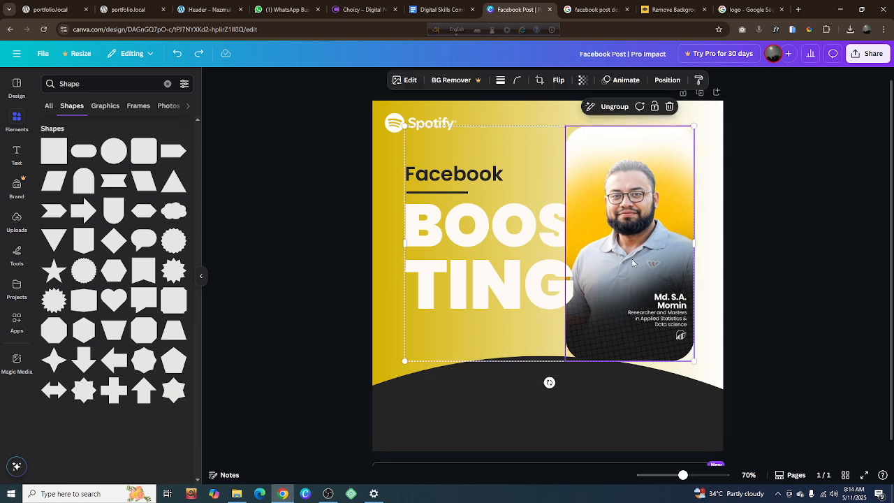
left_click(615, 107)
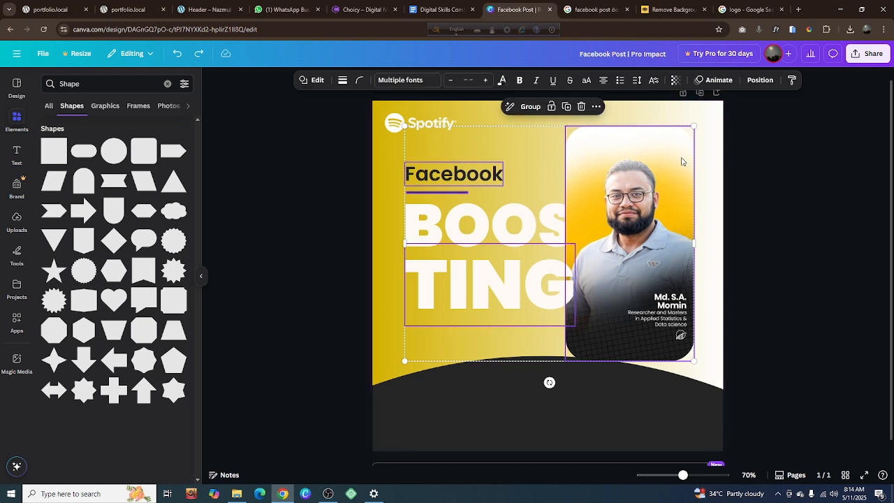
left_click(709, 217)
Group "BOOS", "TING", the "Facebook" heading, its underline and the portrait card into a single group
left_click(438, 224)
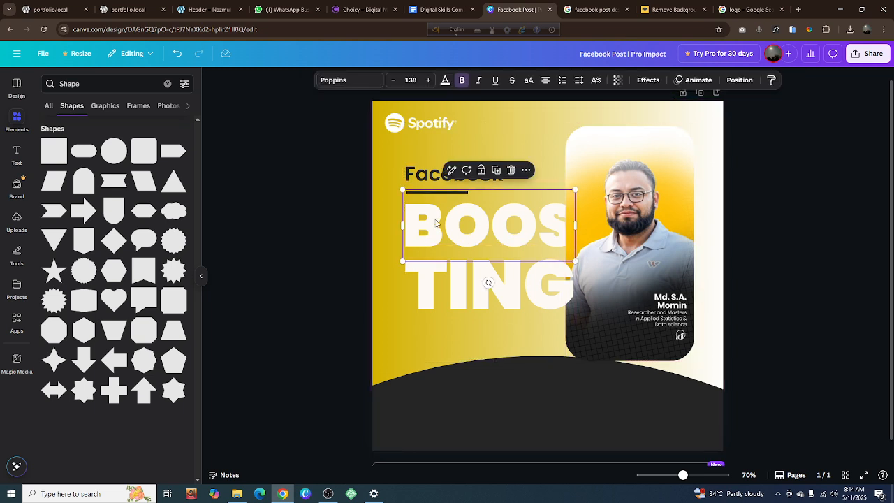
left_click(452, 295)
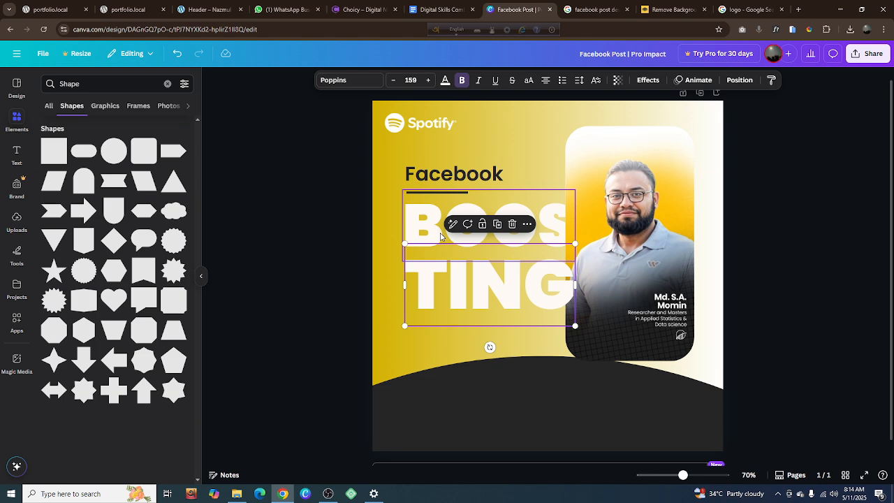
left_click(434, 234, "shift")
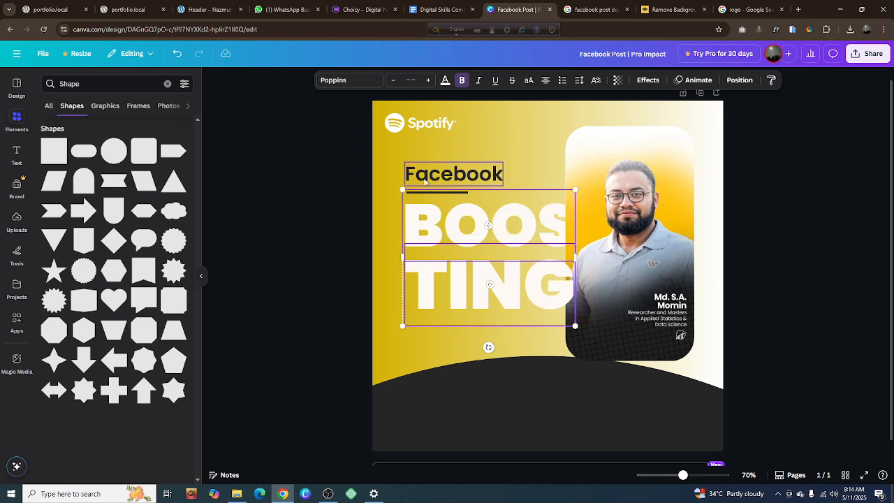
left_click(425, 182, "shift")
left_click(433, 193, "shift")
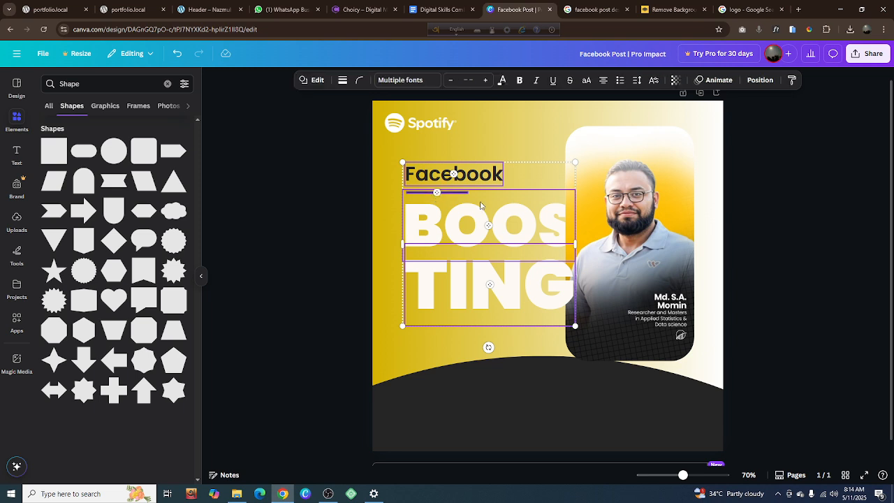
left_click(671, 231, "shift")
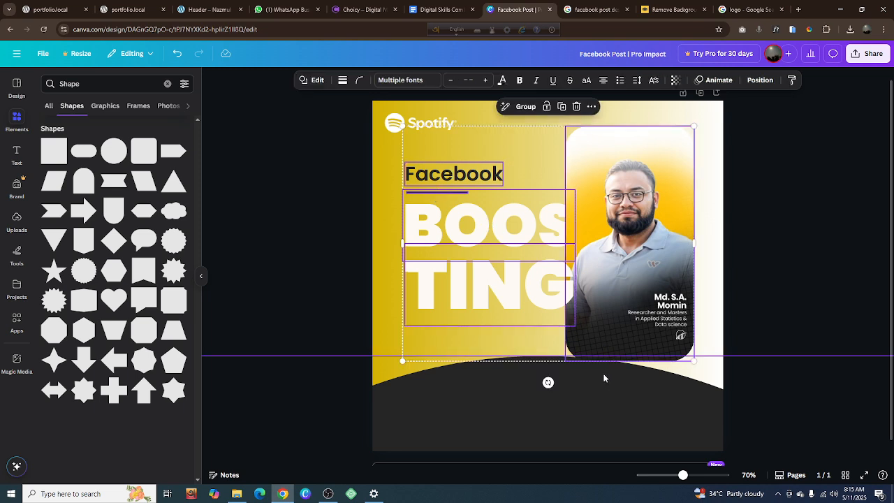
key("ctrl+g")
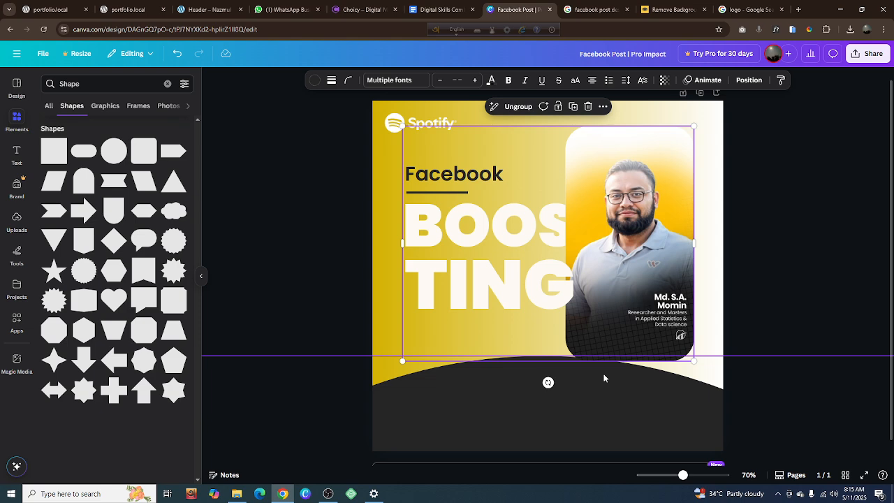
Align the combined heading, lettering and portrait group to the vertical middle of the page and deselect it
right_click(548, 382)
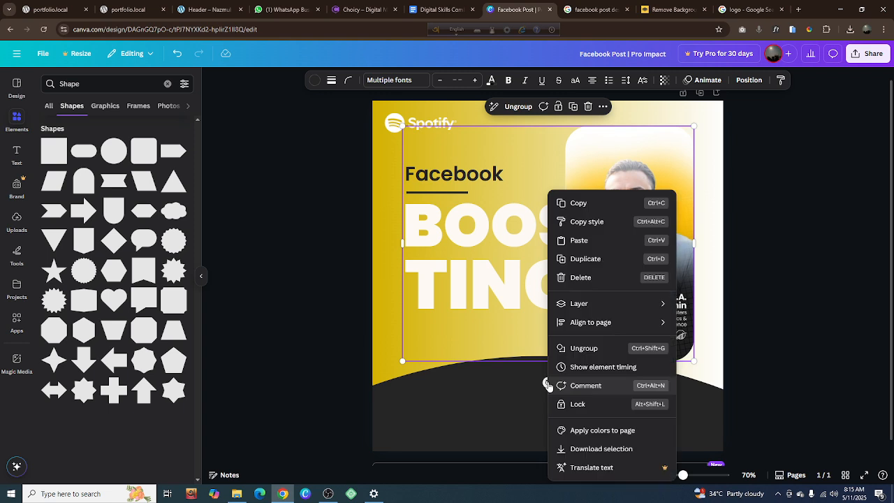
mouse_move(585, 330)
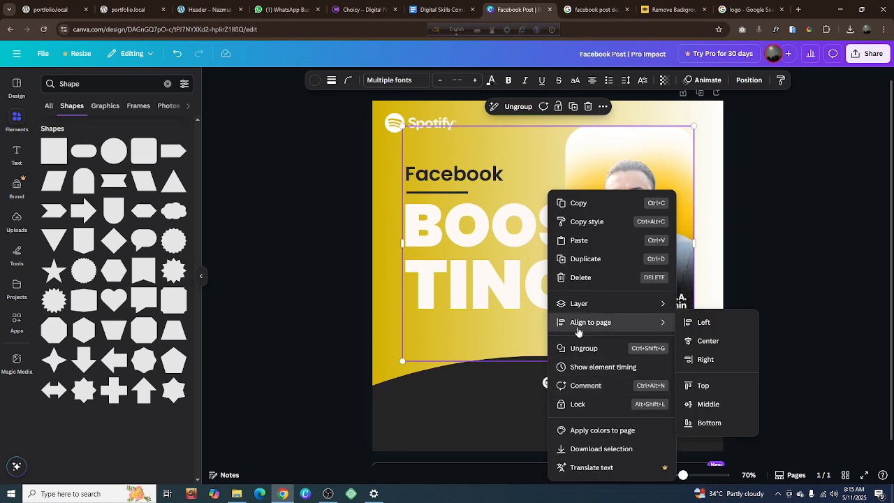
left_click(693, 404)
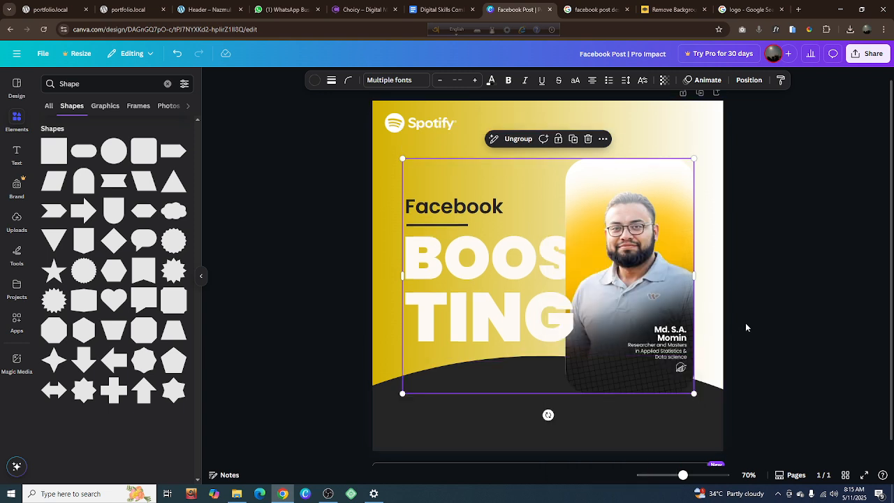
left_click(773, 313)
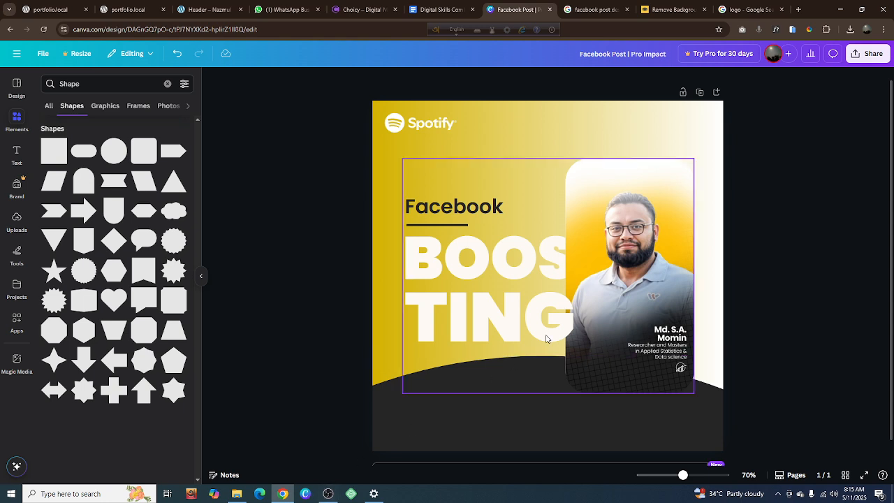
Try shifting the combined heading, lettering and portrait group slightly up, and undo that move together with the preceding vertical middle alignment
left_click(590, 323)
left_click_drag(589, 323, 589, 308)
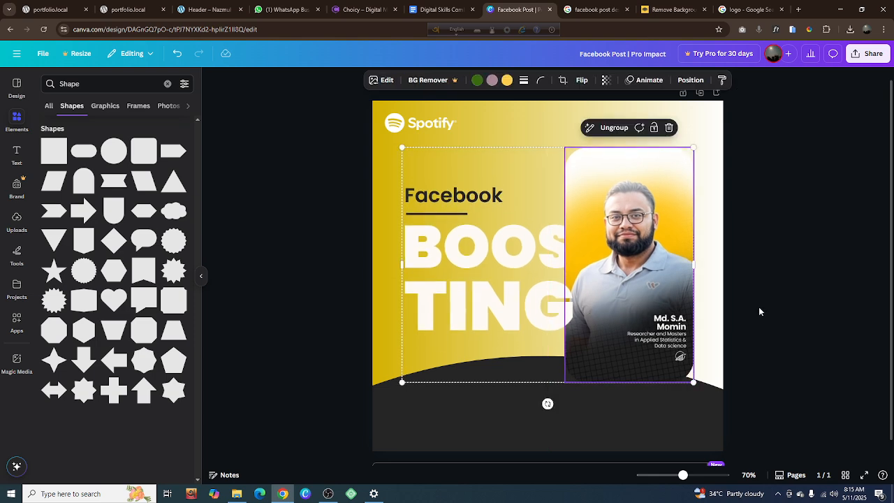
left_click(759, 307)
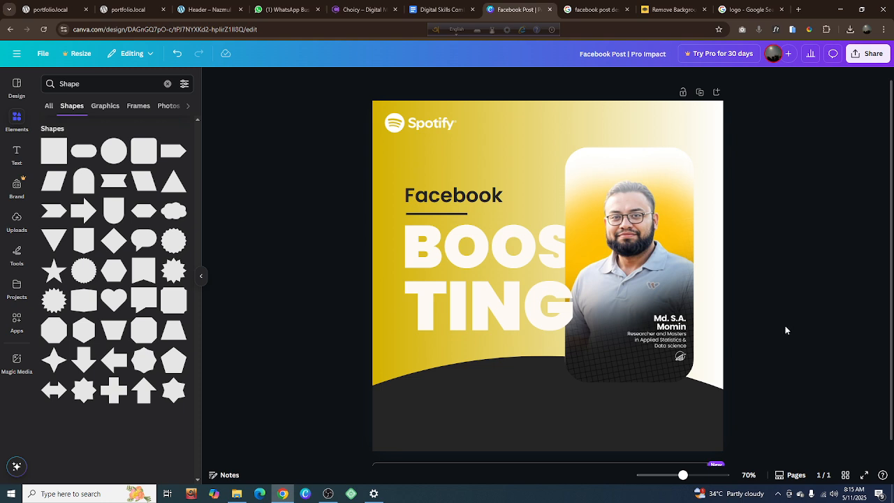
left_click(596, 10)
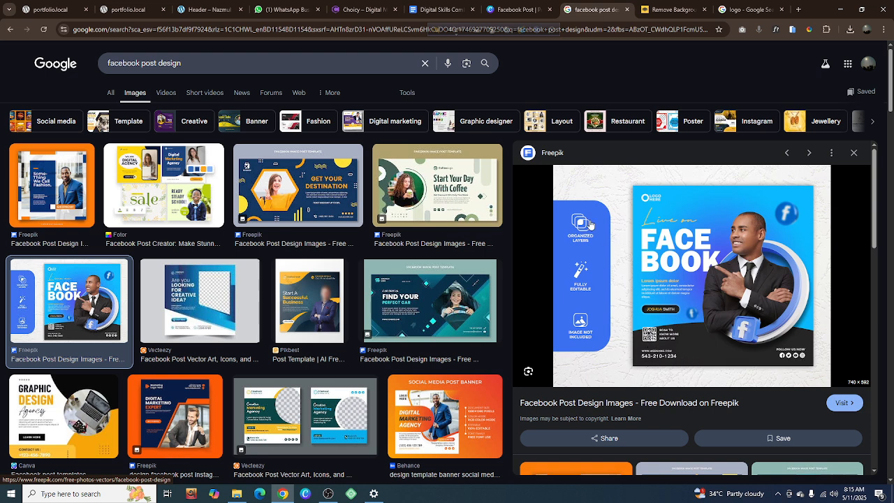
left_click(514, 10)
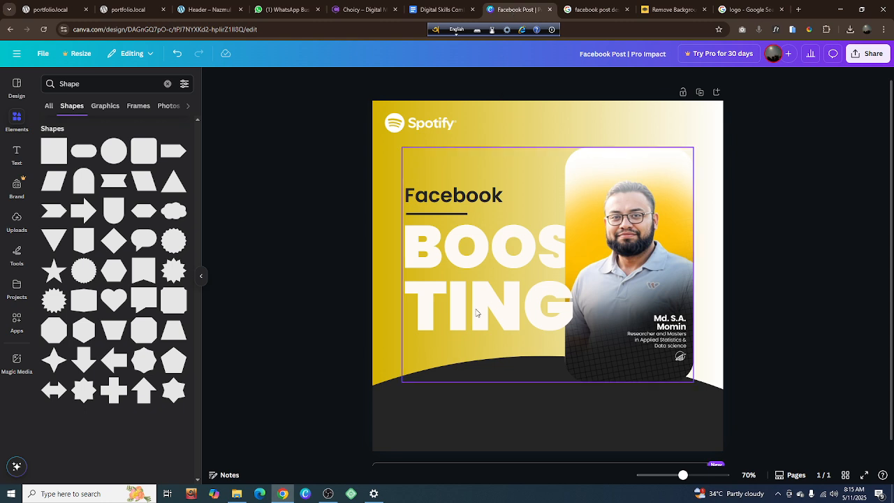
key("ctrl+z")
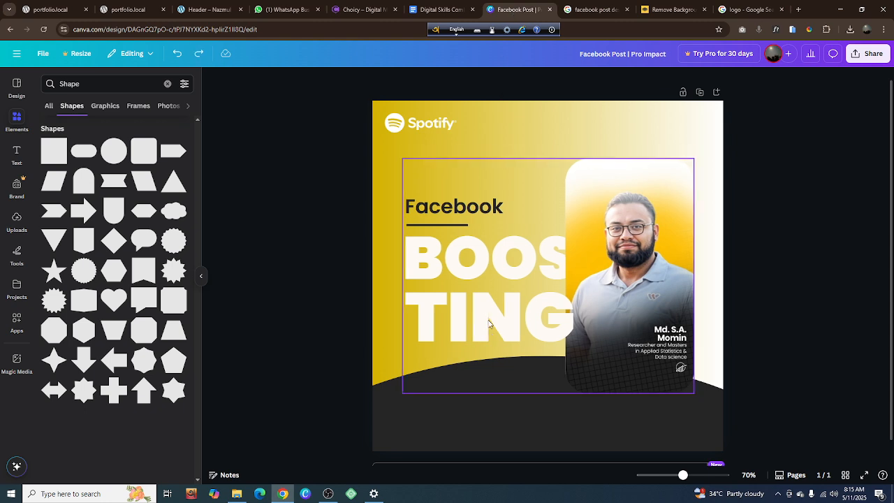
key("ctrl+z")
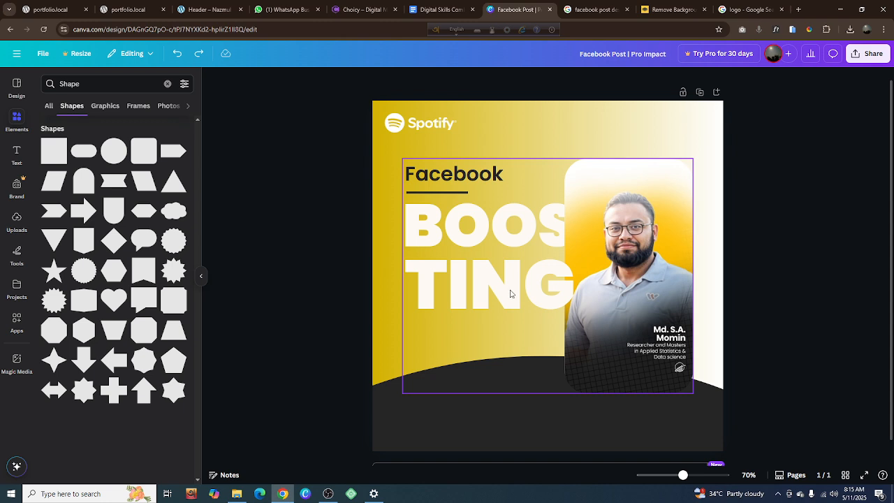
Try shifting the lettering and portrait group slightly up without the "Facebook" heading and underline, and undo the move
left_click(510, 293)
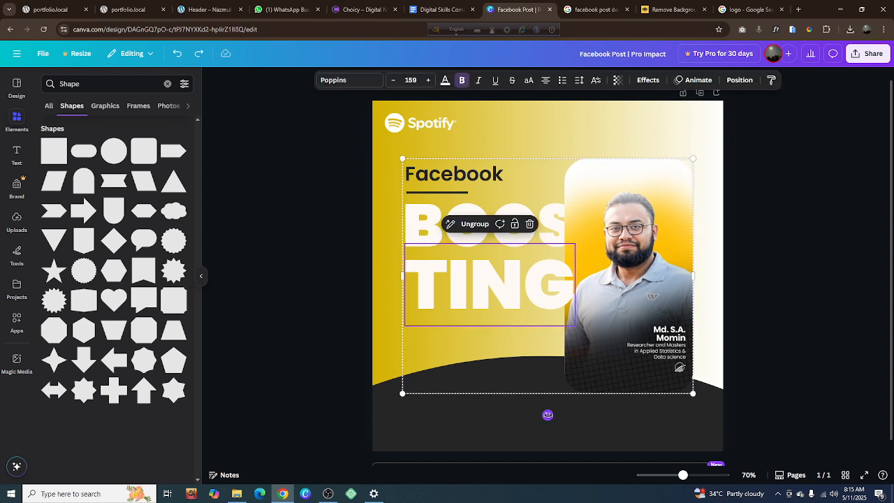
left_click(746, 327)
left_click_drag(663, 318, 654, 311)
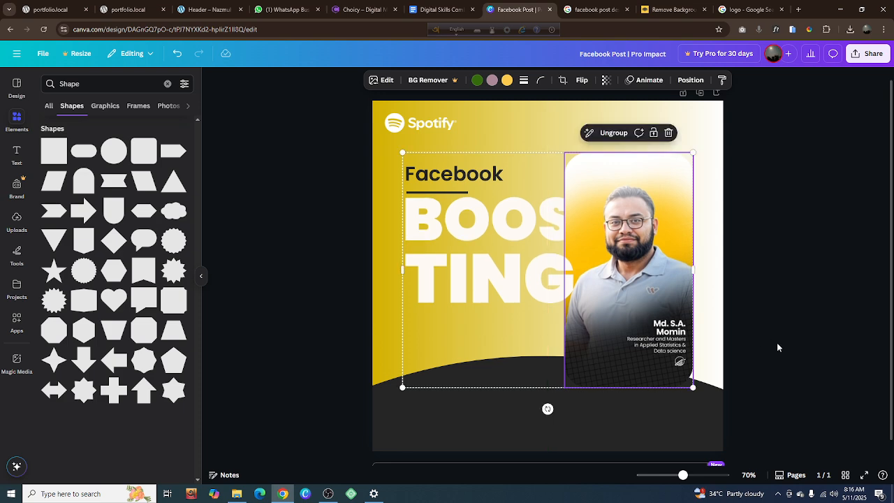
key("ctrl+z")
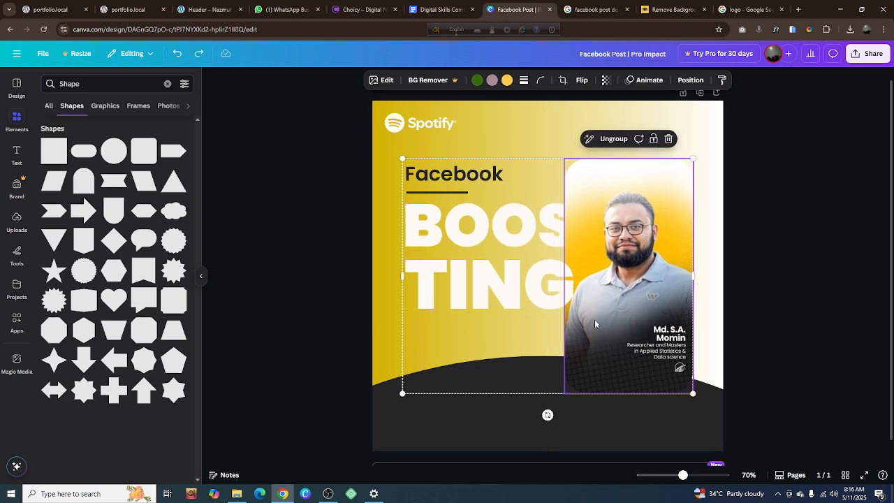
Group the "Facebook" heading and underline with the lettering and portrait group, nudge the whole group slightly up and deselect it
left_click(455, 193, "shift")
left_click(459, 176, "shift")
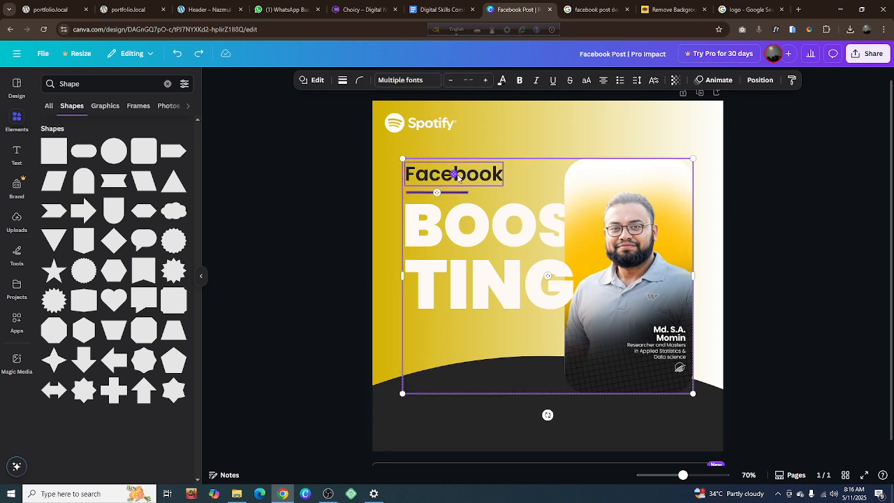
key("ctrl+g")
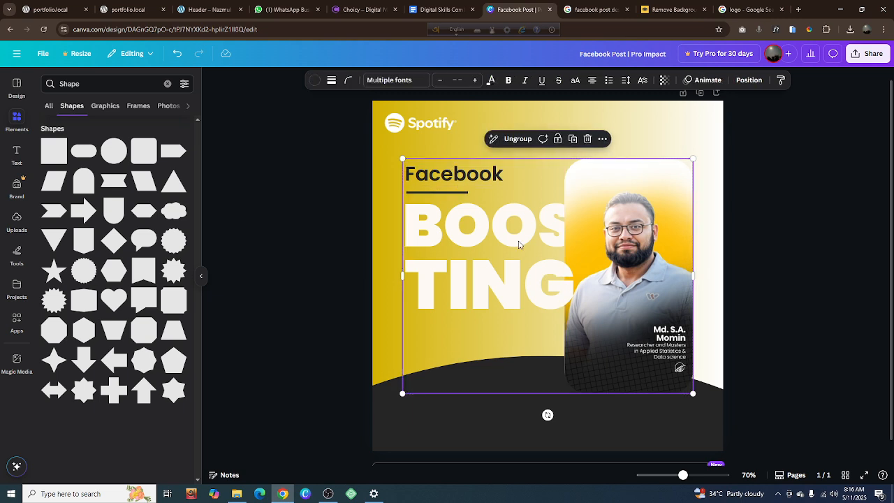
left_click(575, 410)
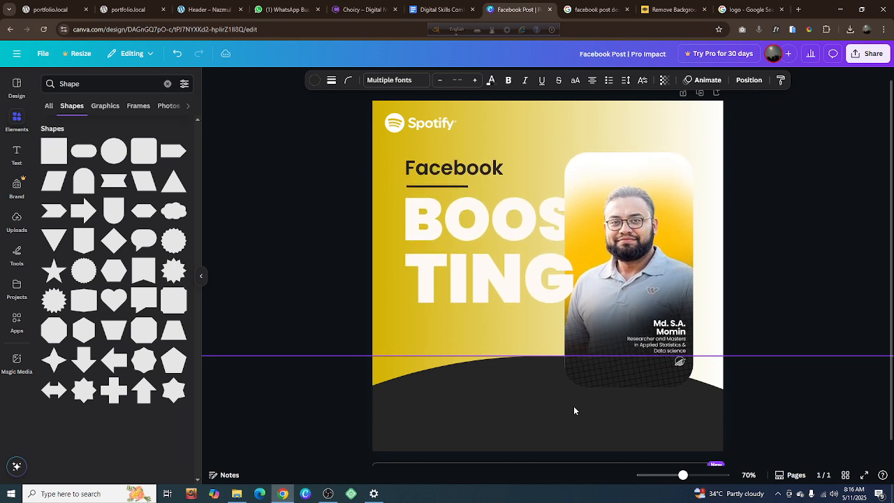
left_click(778, 294)
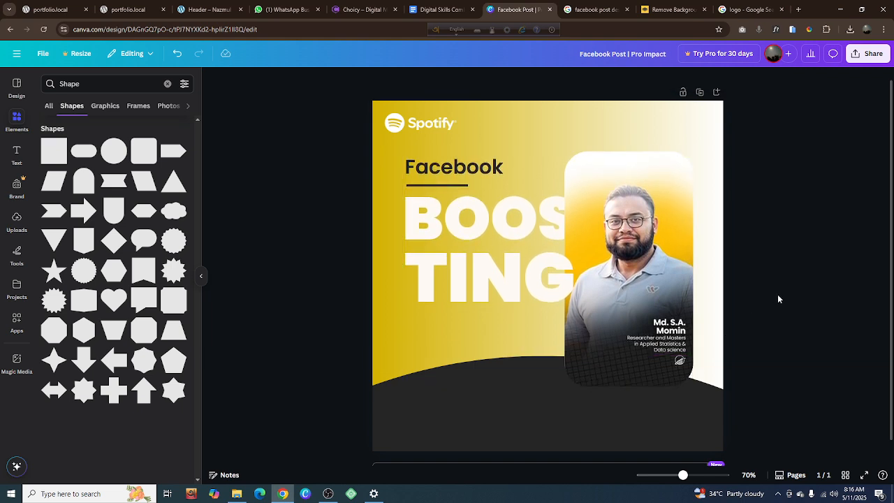
Clear the element search, look up "lorem ipsum" on Google in a new browser tab and open the lipsum.com generator site
left_click(167, 84)
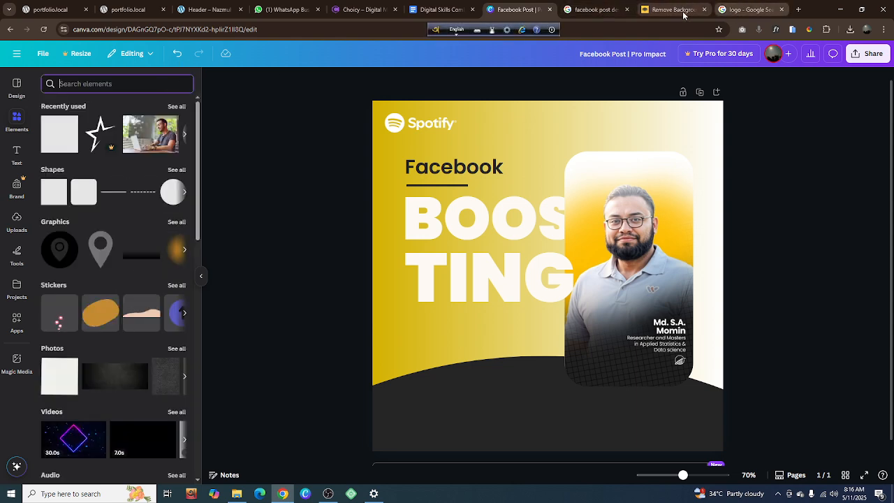
left_click(799, 10)
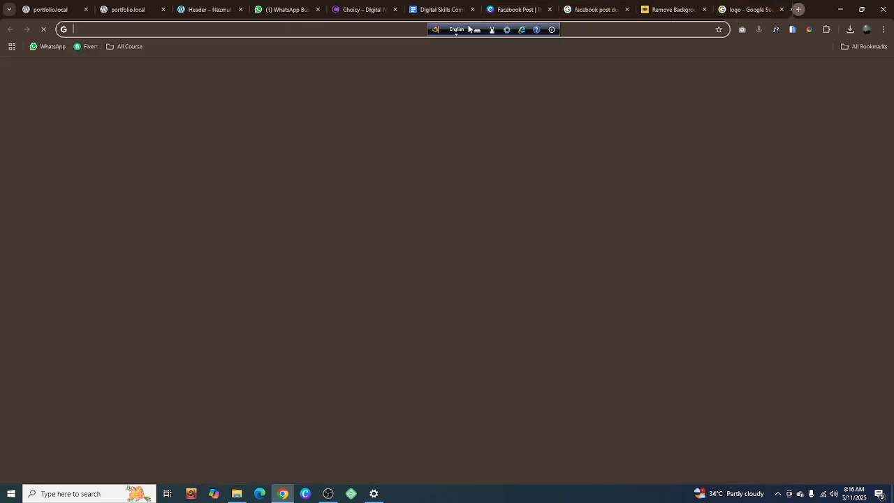
left_click(194, 28)
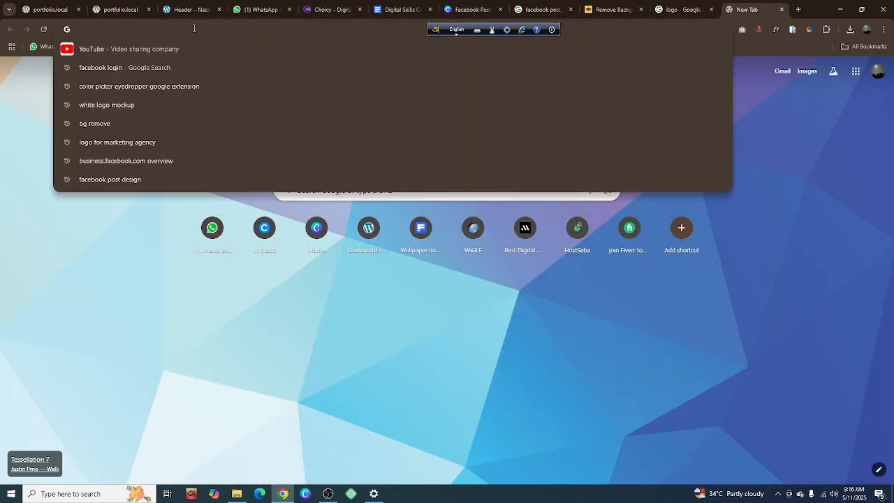
type("lore")
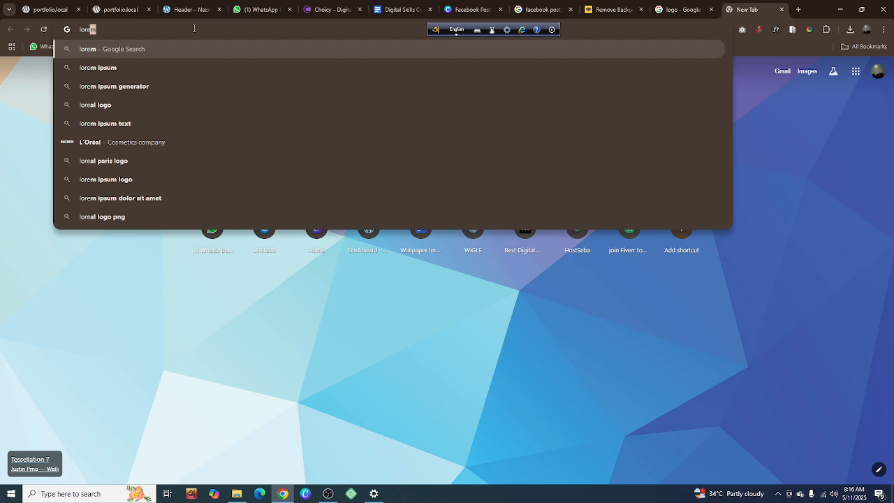
left_click(146, 70)
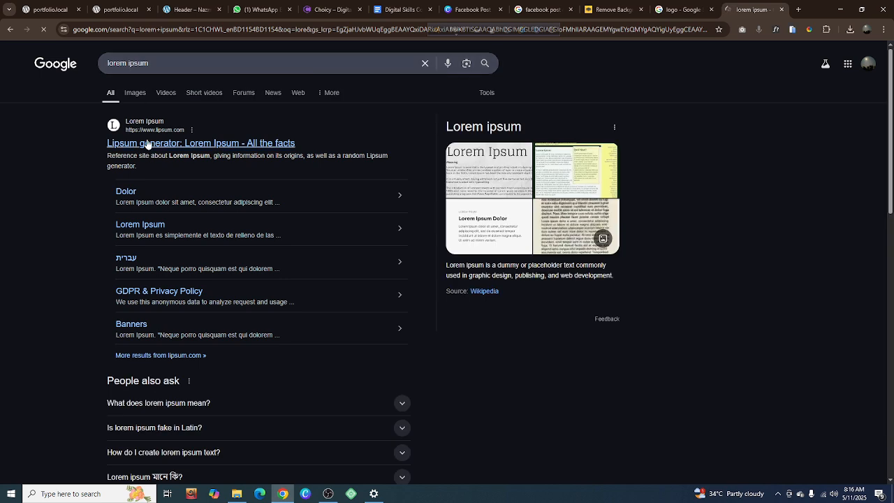
left_click(149, 143)
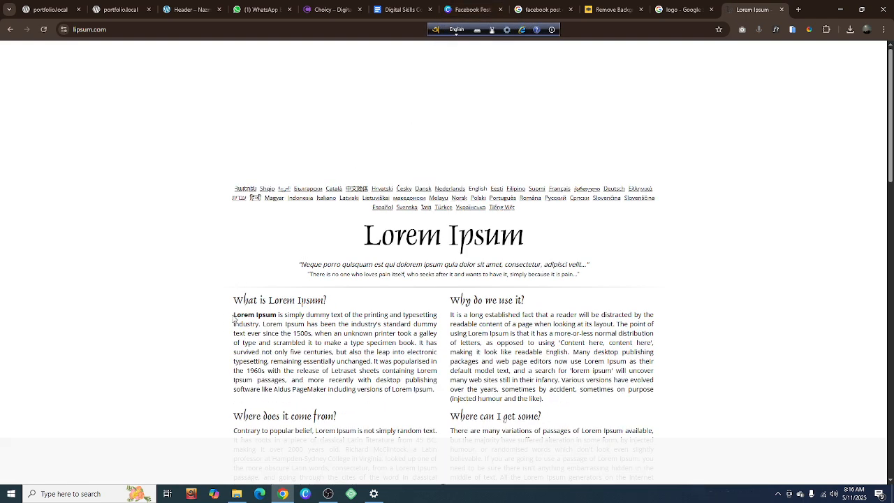
Copy the "What is Lorem Ipsum?" passage from its beginning through "type specimen book."
left_click_drag(234, 318, 266, 315)
left_click_drag(234, 315, 416, 348)
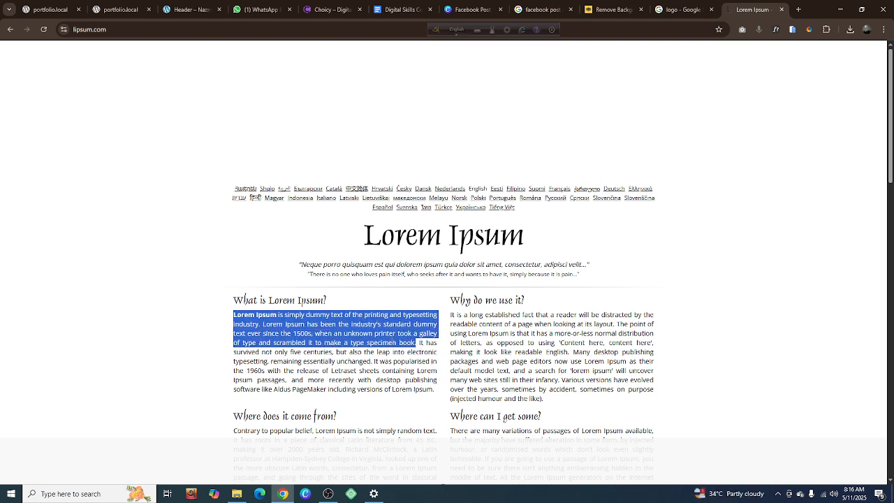
right_click(391, 337)
left_click(425, 347)
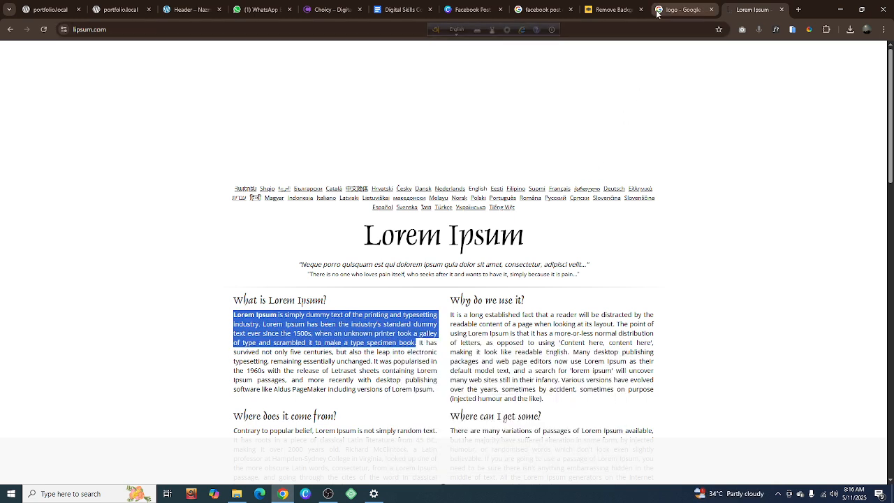
Return to the Canva design, add a body text box and place it directly below the "TING" lettering
left_click(470, 10)
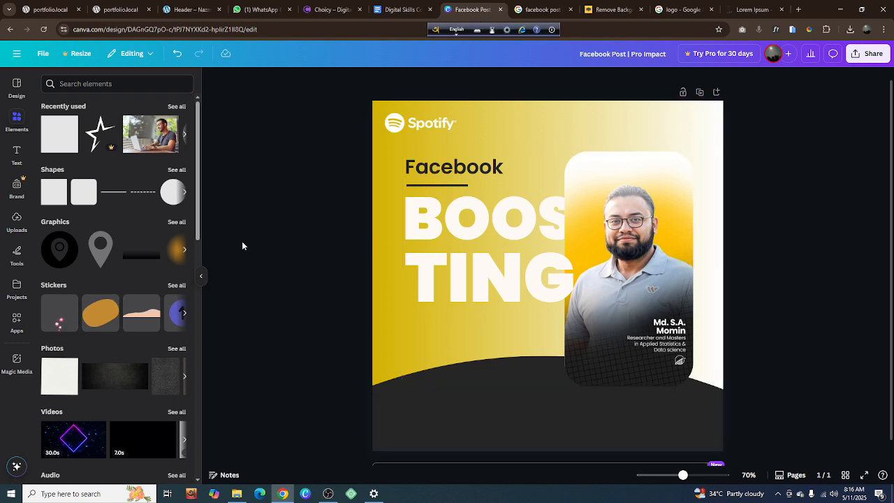
left_click(17, 156)
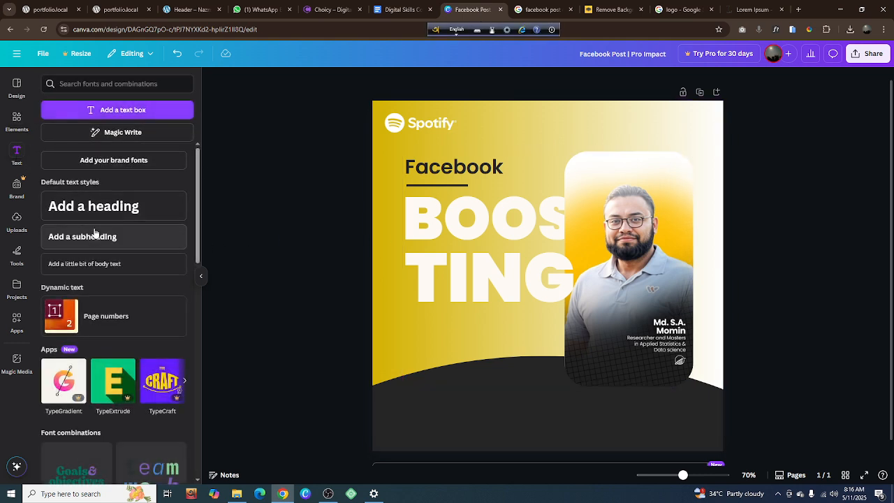
left_click(130, 262)
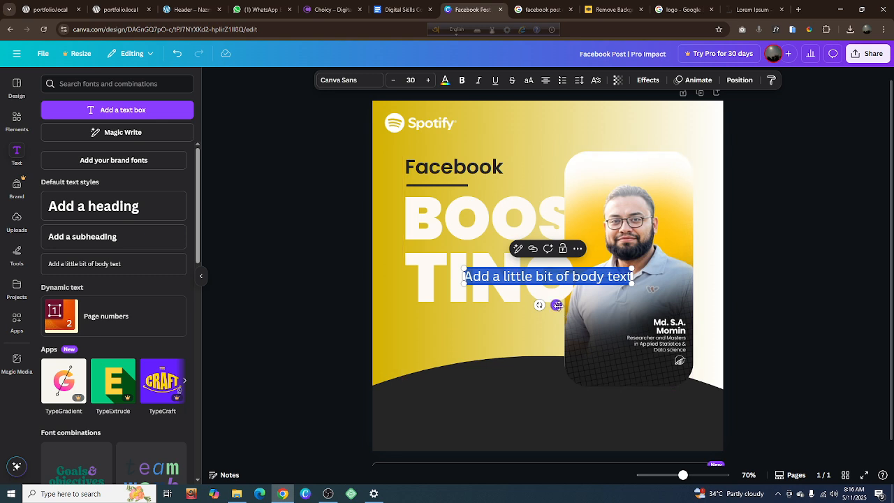
left_click_drag(557, 305, 499, 353)
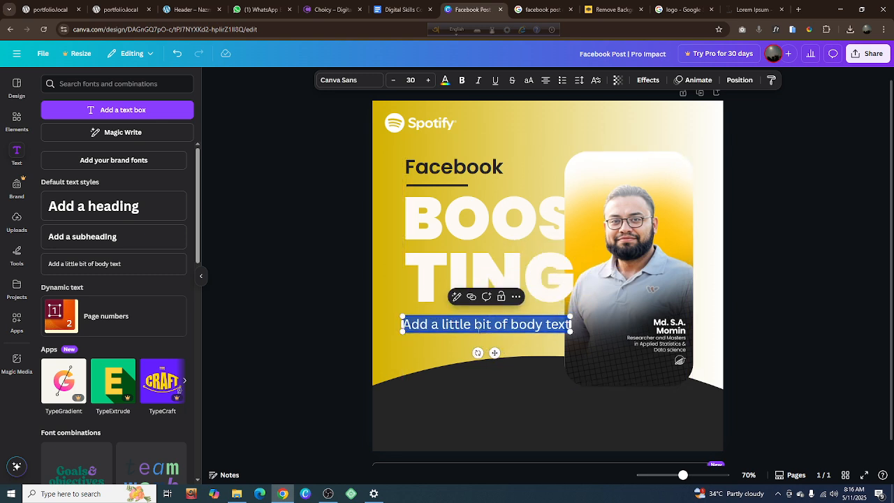
Replace the body text placeholder with the copied passage and trim it to "Lorem Ipsum"
triple_click(477, 325)
key("ctrl+v")
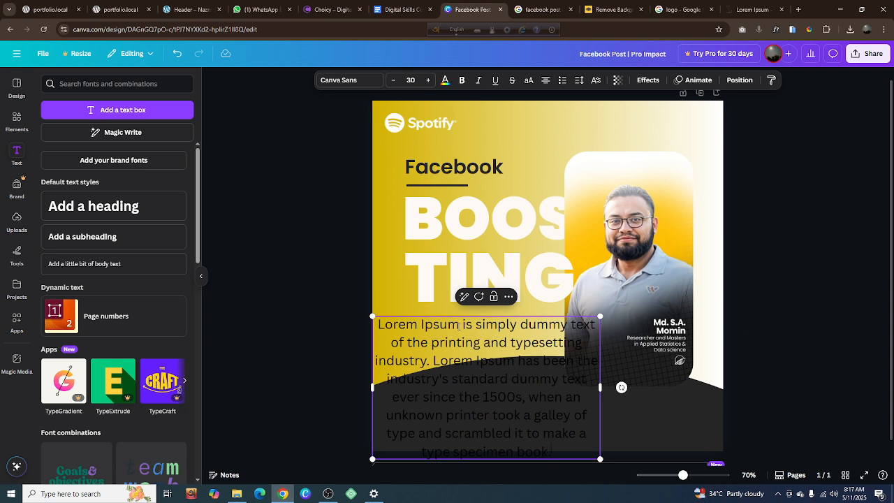
left_click_drag(459, 325, 553, 451)
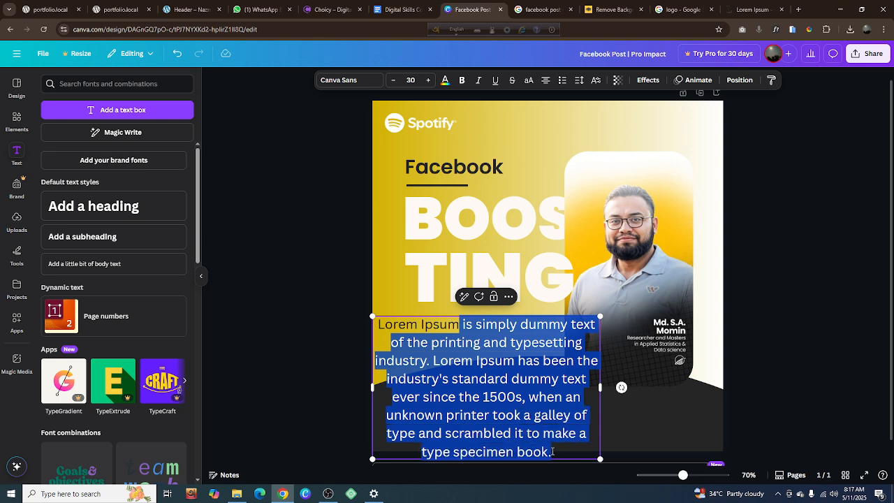
right_click(508, 378)
left_click(537, 154)
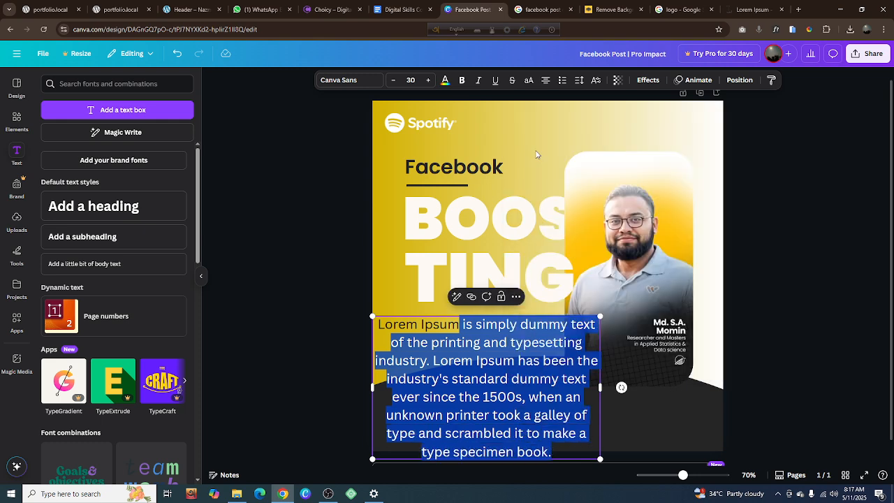
key("BackSpace")
left_click(800, 264)
Move the "Lorem Ipsum" text just beneath "TING" and nudge it left and up to line up with the lettering's left edge
left_click(481, 327)
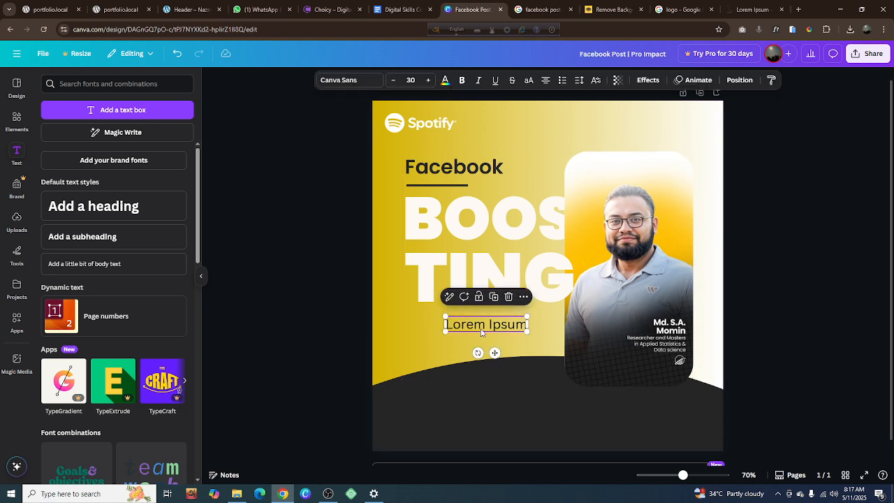
left_click_drag(481, 327, 444, 323)
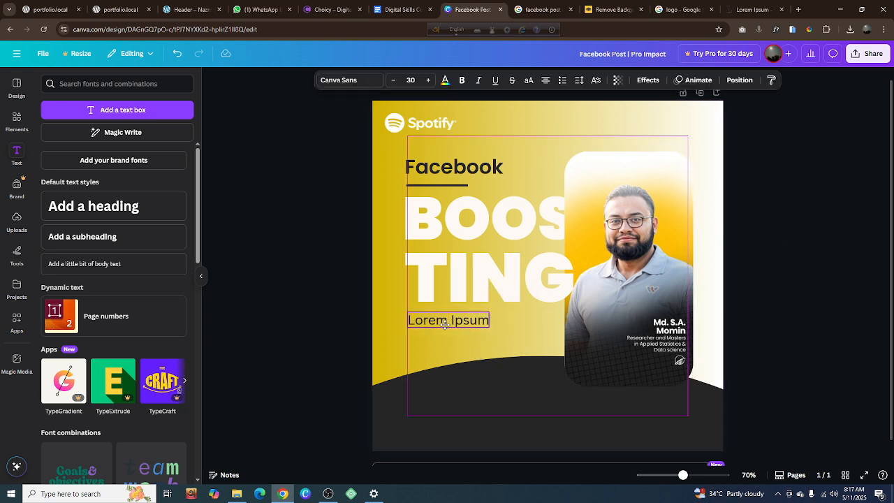
key("Left")
key("Left")
key("Left")
key("Left")
key("Left")
key("Left")
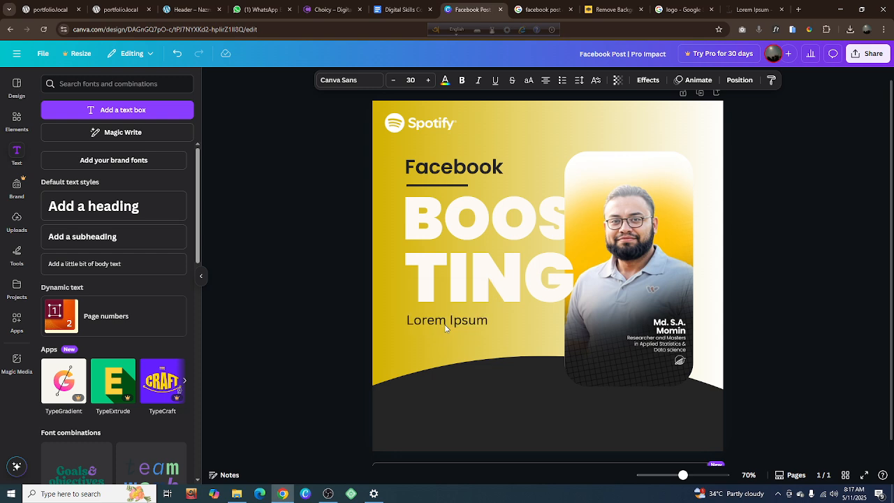
key("Up")
key("Up")
key("Up")
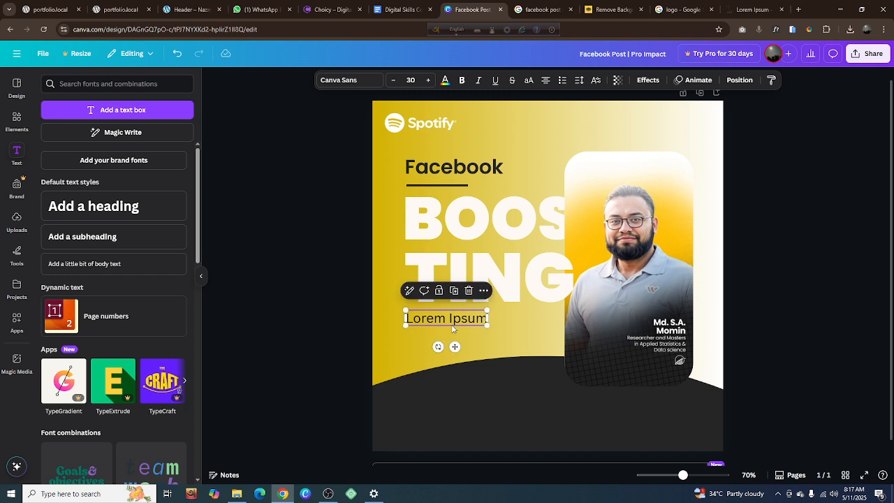
Scale the "Lorem Ipsum" text down to font size 21.2 and set it in Poppins SemiBold
left_click_drag(486, 324, 464, 316)
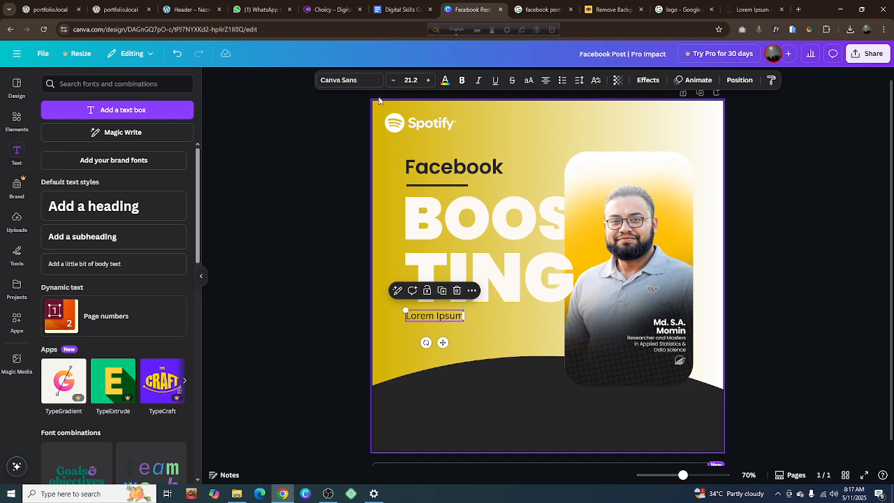
left_click(350, 81)
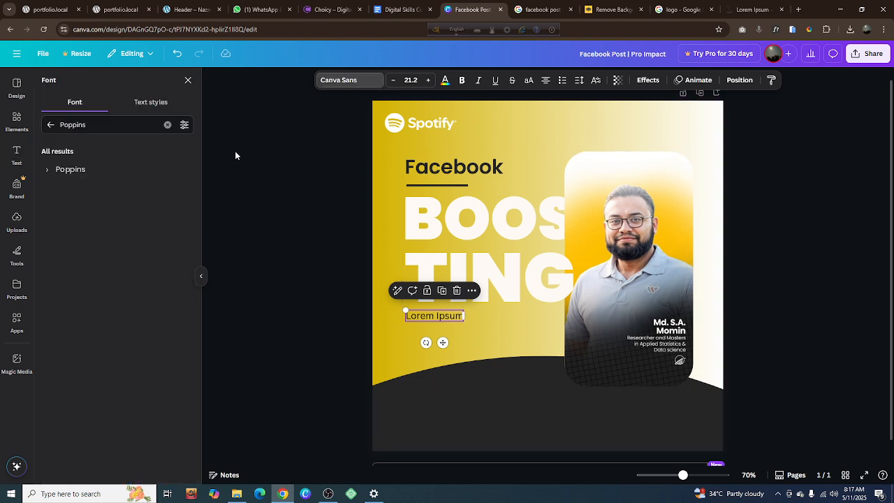
left_click(71, 169)
left_click(46, 171)
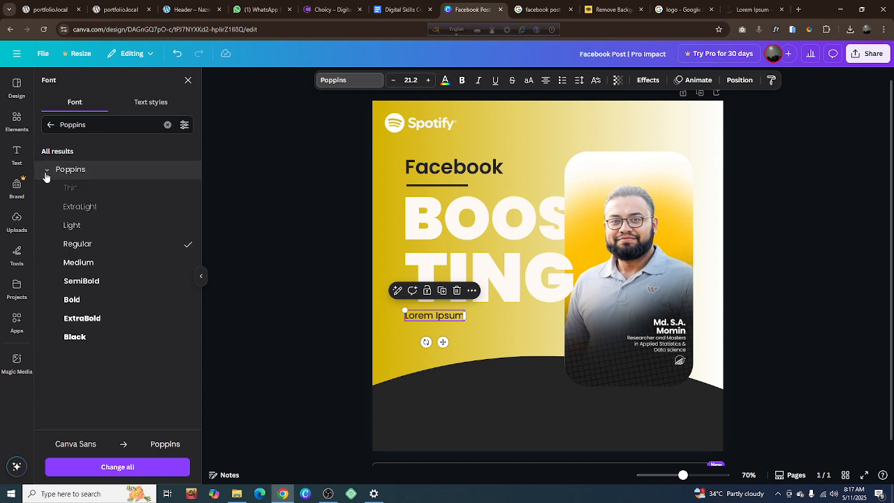
left_click(83, 263)
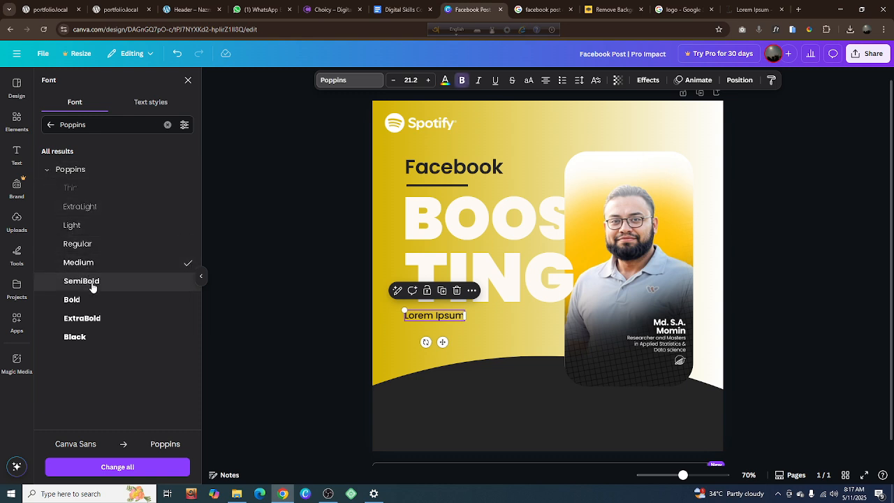
left_click(88, 283)
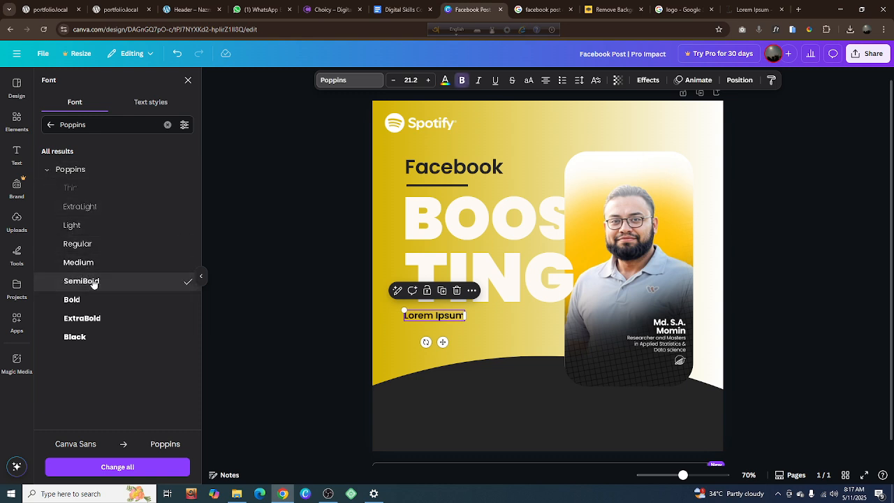
left_click(311, 335)
Duplicate the "Lorem Ipsum" text, place the copy directly beneath the original and replace its wording with the copied passage
scroll(459, 339, "up", 3)
scroll(459, 340, "up", 2)
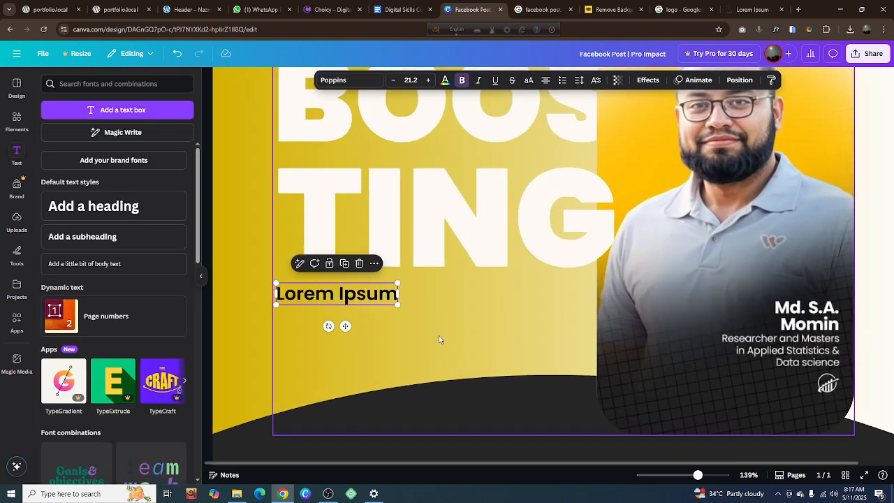
scroll(341, 320, "up", 1)
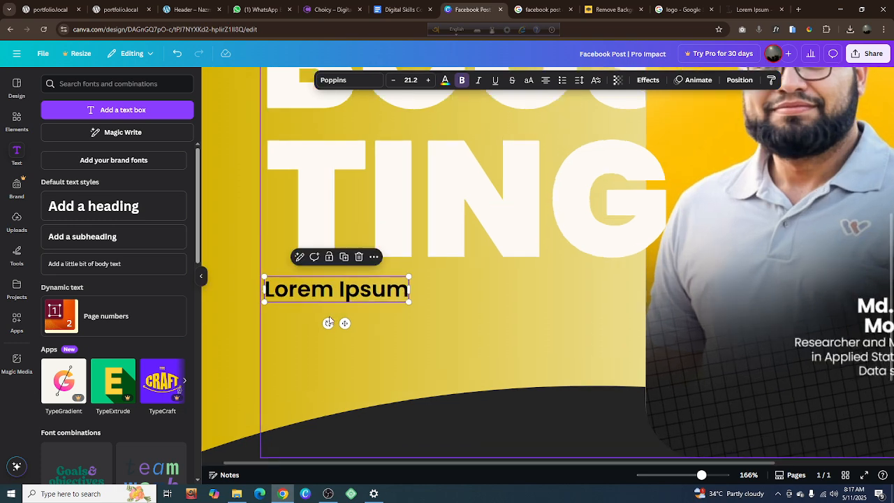
left_click(343, 258)
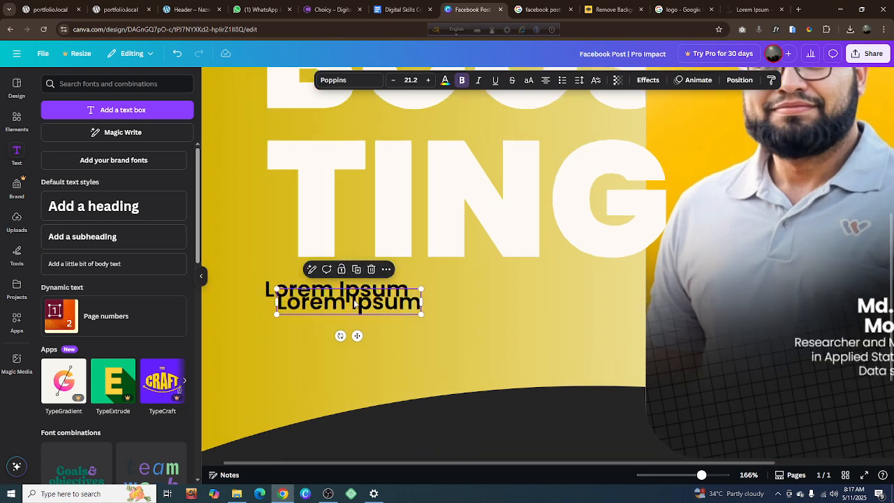
left_click_drag(353, 300, 343, 312)
left_click(343, 314)
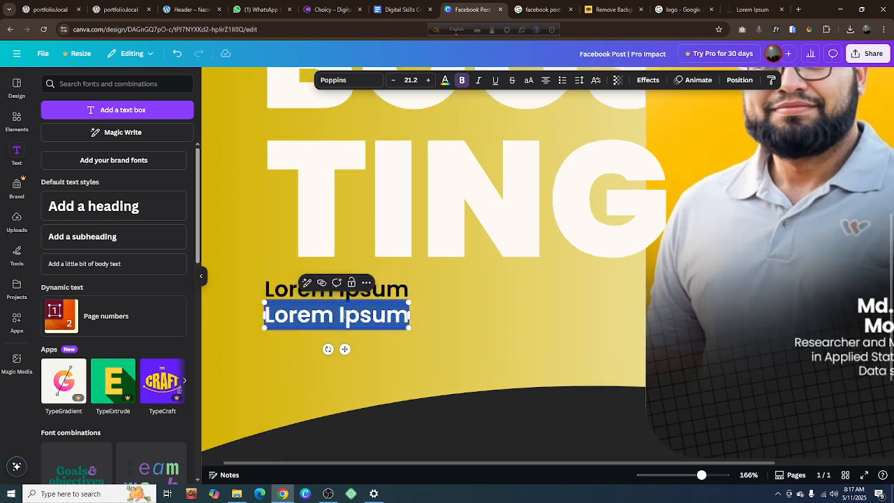
key("ctrl+v")
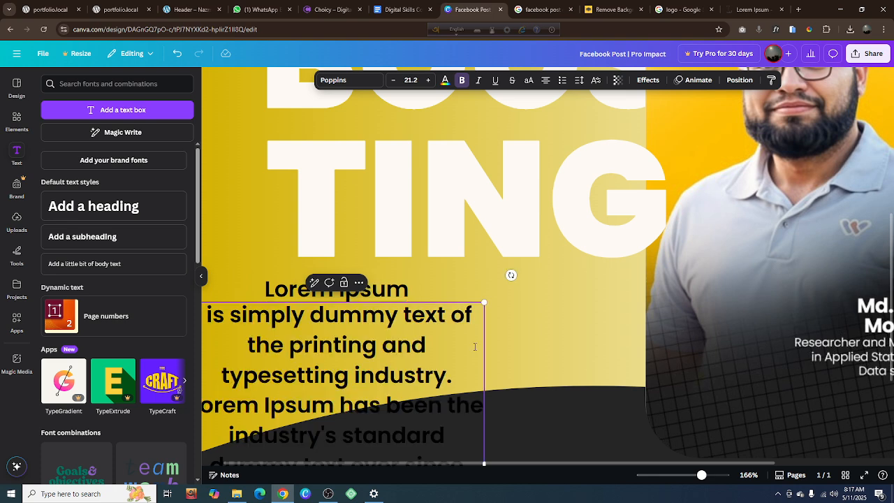
Widen the pasted passage, left-align it and line its left edge up with the "Lorem Ipsum" subheading
scroll(475, 346, "down", 3)
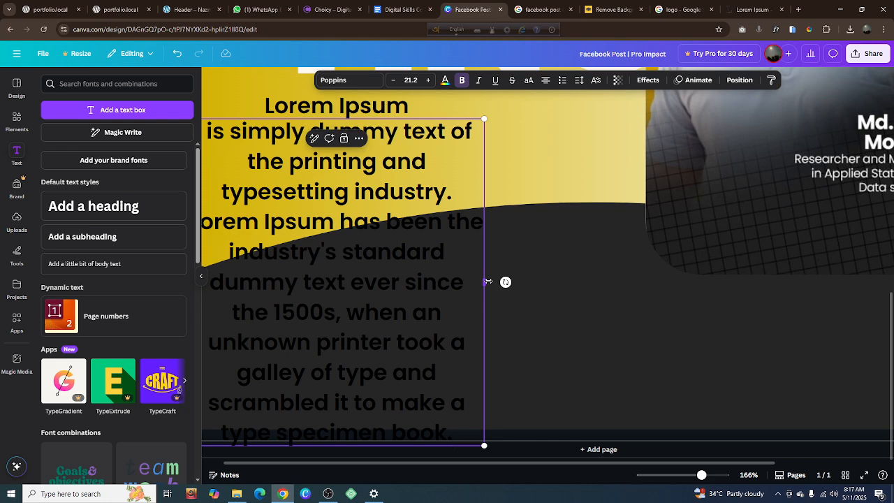
left_click_drag(488, 282, 640, 274)
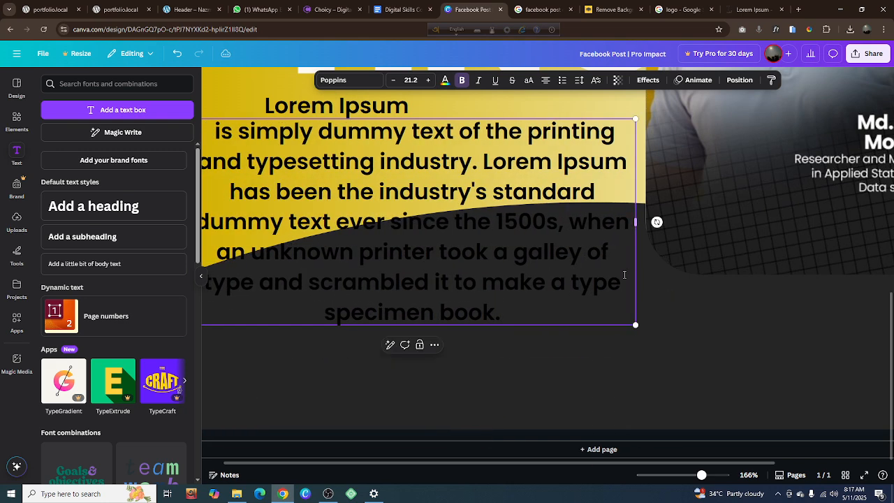
left_click(545, 82)
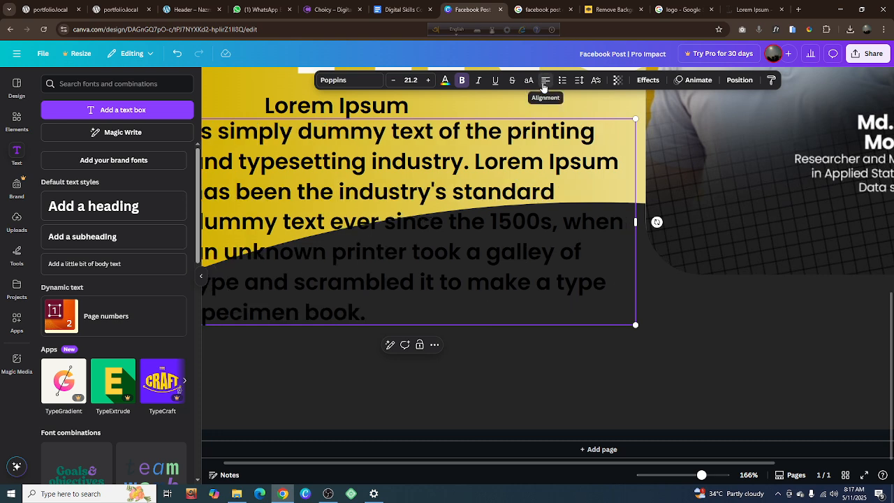
left_click(207, 94)
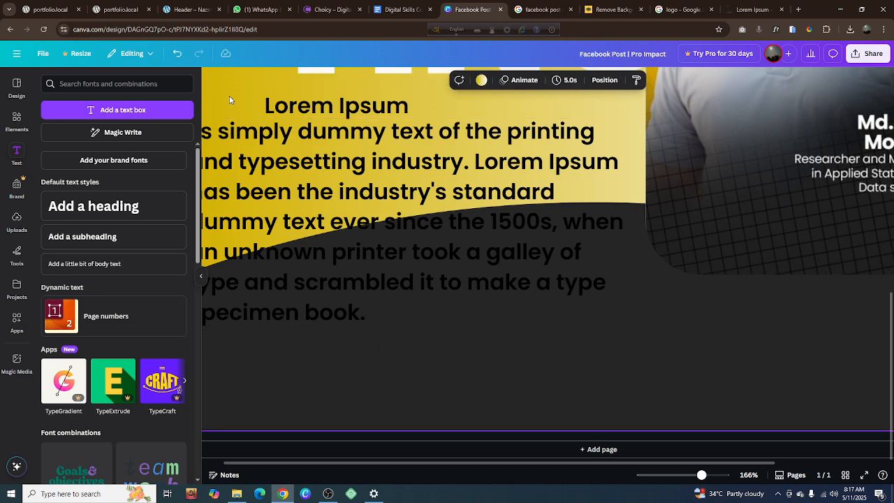
left_click_drag(248, 162, 324, 163)
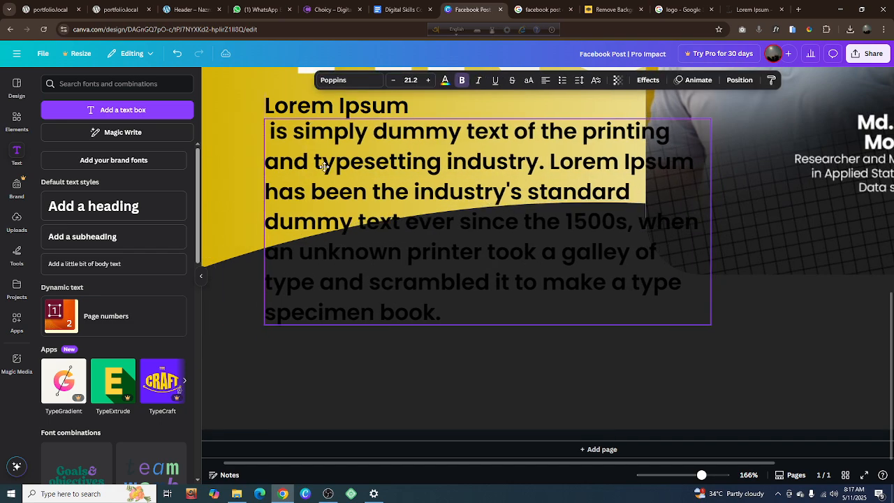
Scale the passage down to font size 11.4, widen it, remove its bold and leave a small gap beneath "Lorem Ipsum"
left_click_drag(713, 325, 503, 228)
left_click_drag(503, 175, 595, 179)
left_click(461, 81)
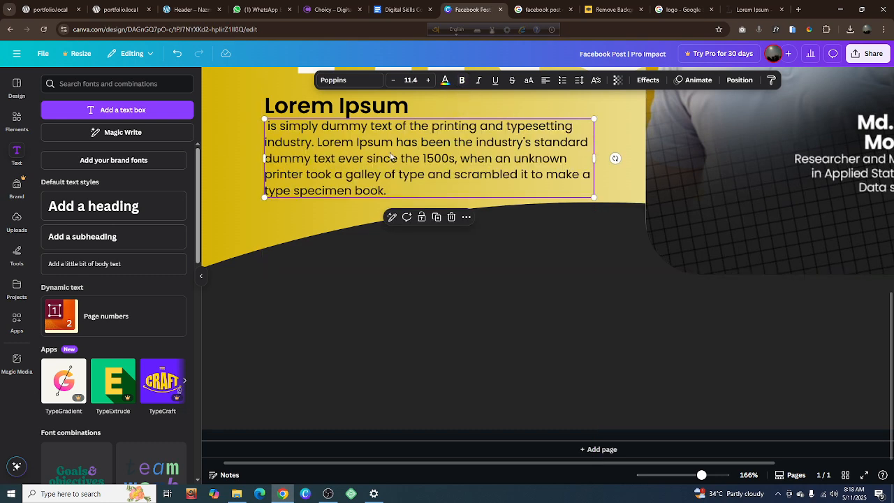
left_click_drag(389, 153, 389, 154)
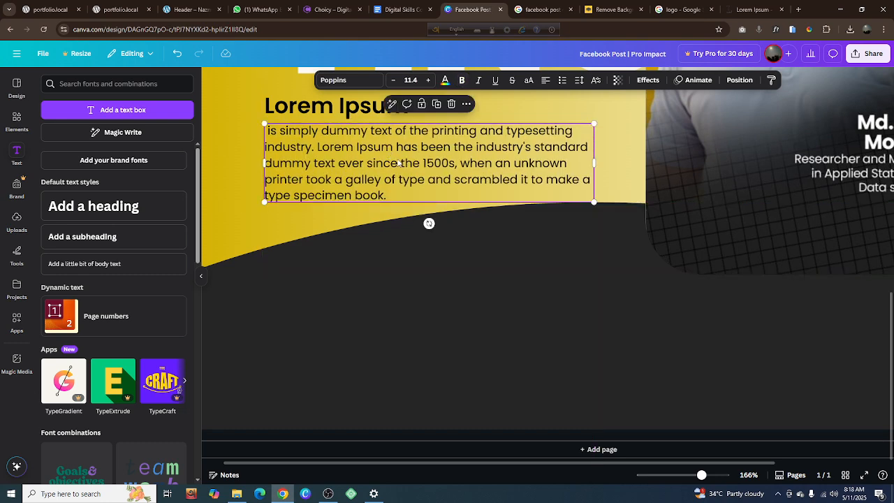
Shorten the passage by deleting ", when an unknown printer" through "type specimen book", so it ends with "1500s."
double_click(440, 166)
left_click(517, 180)
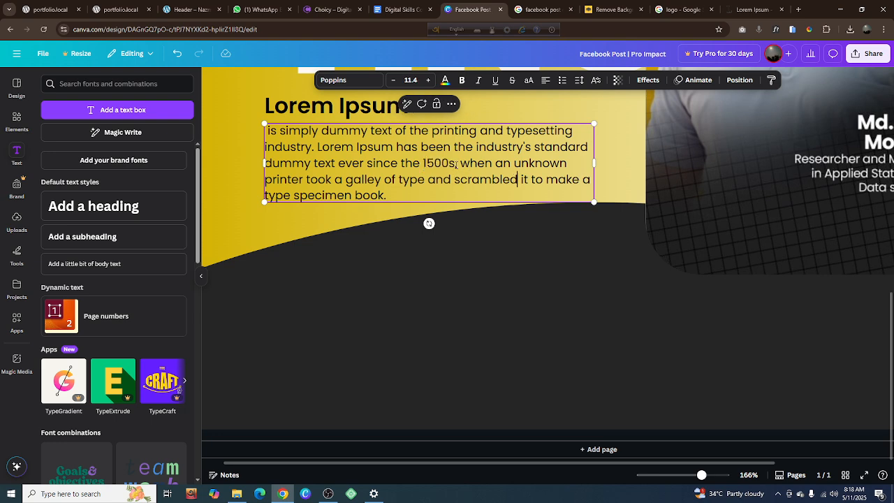
left_click_drag(456, 163, 472, 198)
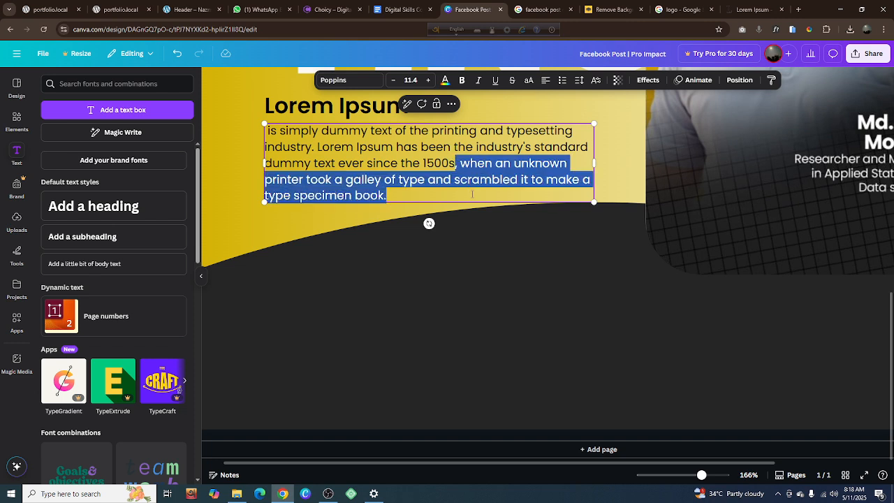
key("BackSpace")
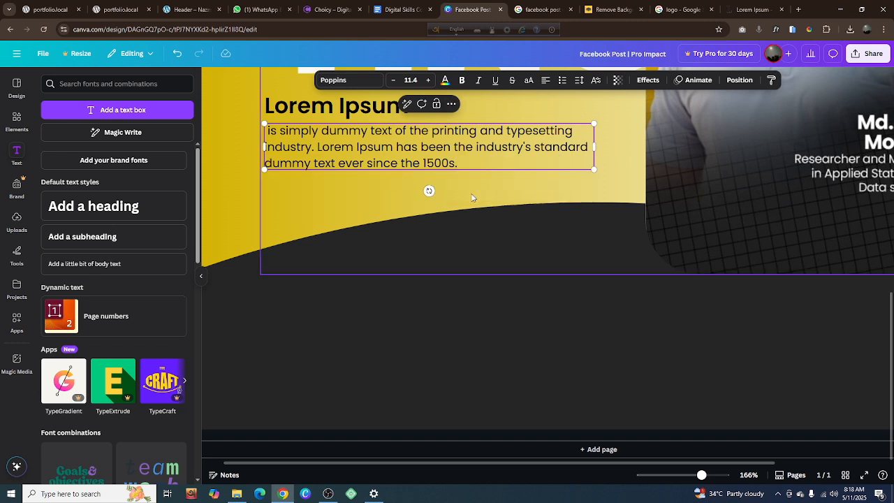
left_click(446, 304)
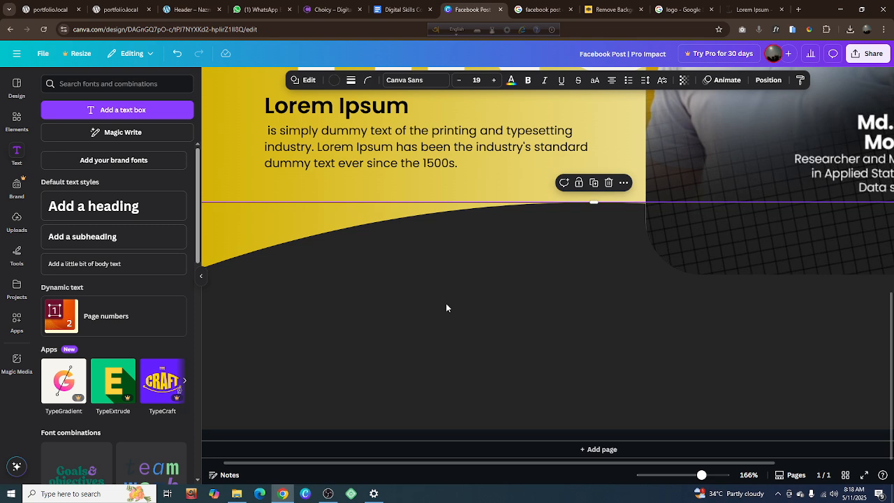
Scale the grouped "Facebook BOOSTING" heading and portrait card down slightly and center the group horizontally on the page
scroll(446, 303, "down", 3)
scroll(446, 303, "down", 3)
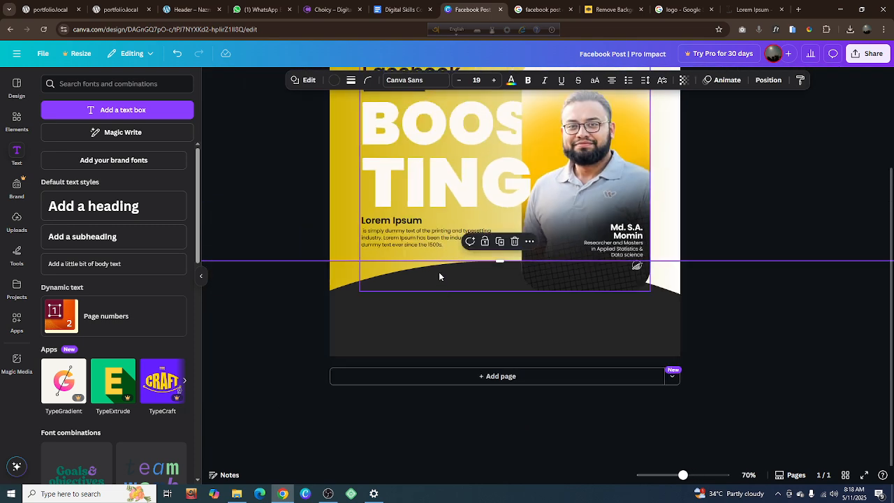
scroll(422, 252, "up", 3)
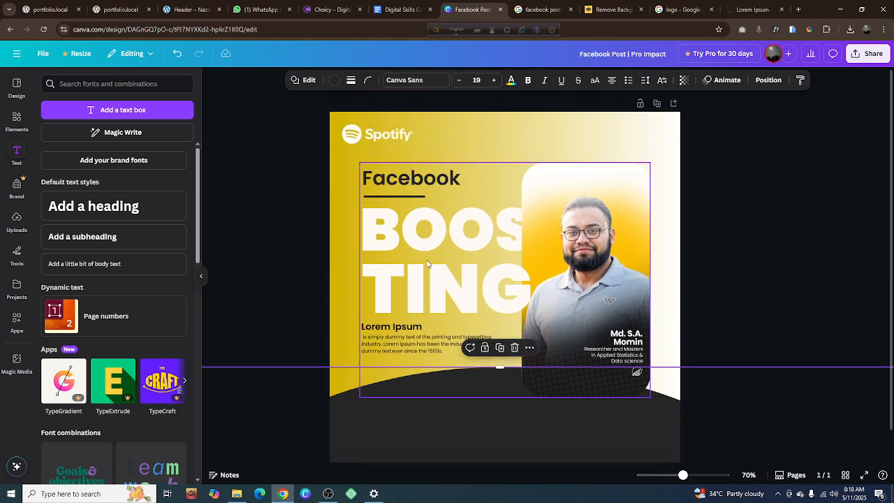
left_click(428, 264)
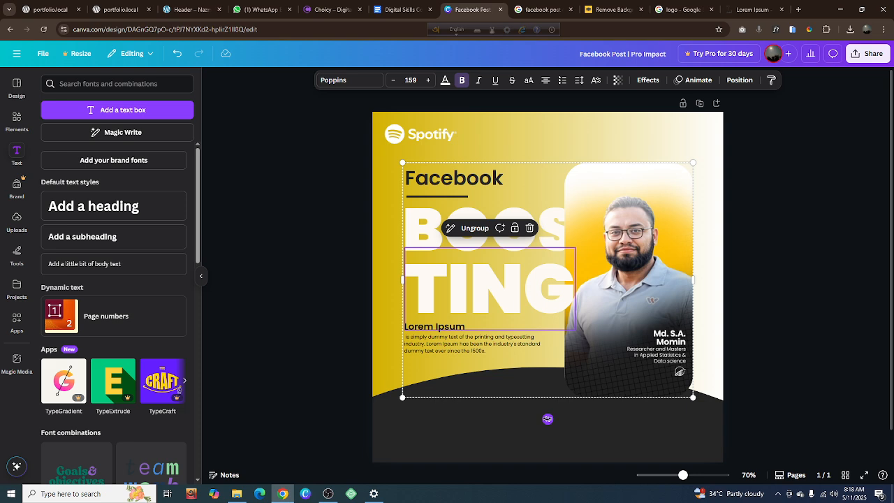
left_click(548, 419)
left_click_drag(694, 399, 669, 381)
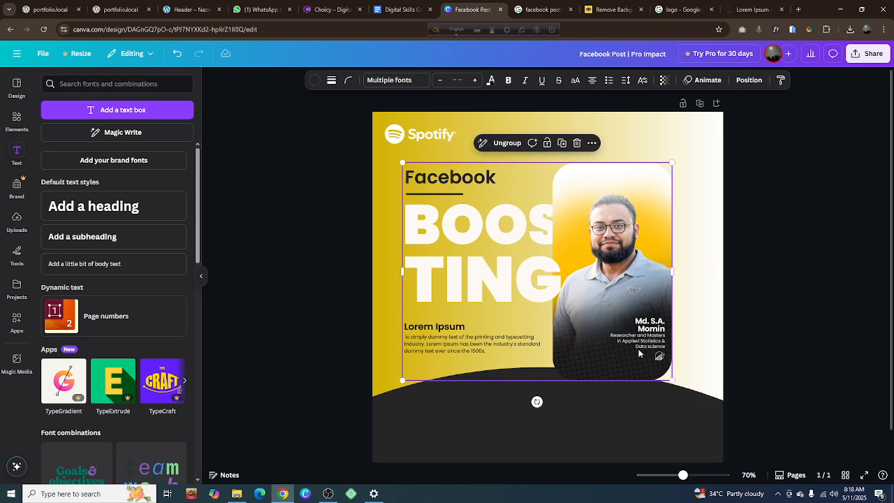
right_click(594, 348)
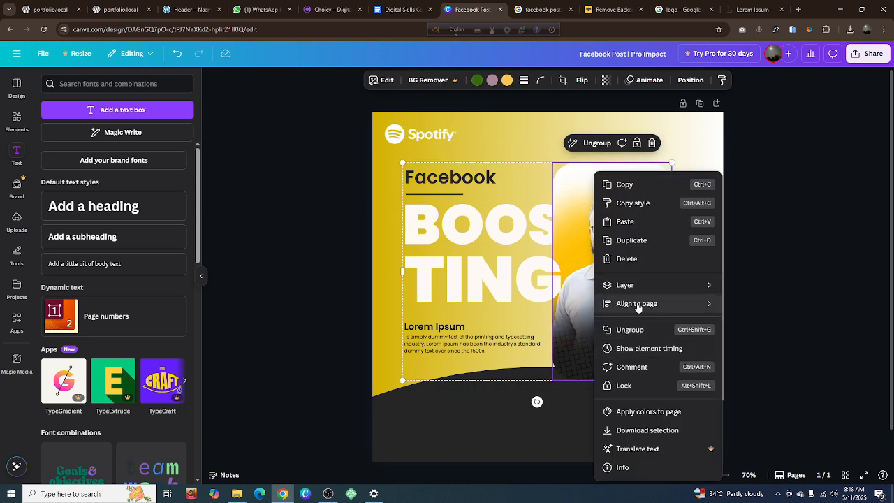
mouse_move(640, 307)
left_click(760, 323)
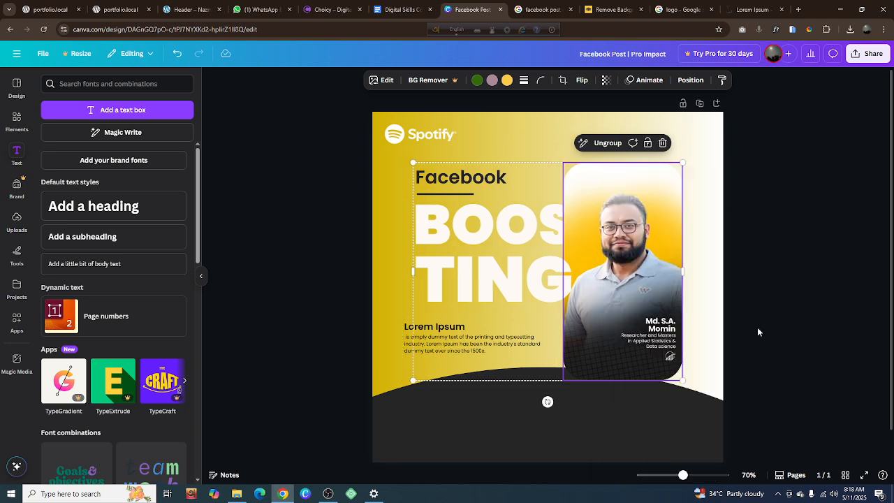
left_click(757, 327)
Move the "Lorem Ipsum" subheading and its passage together to align with the left edge of the "TING" lettering
left_click(461, 343)
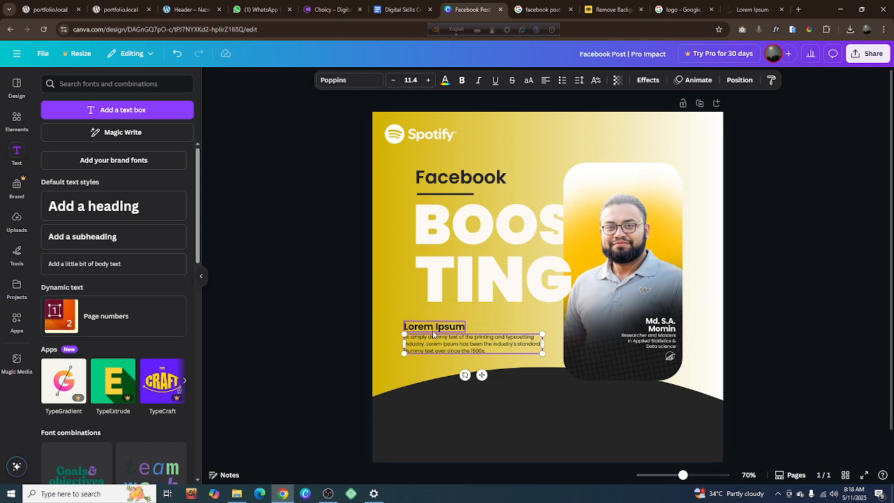
left_click_drag(423, 330, 429, 329)
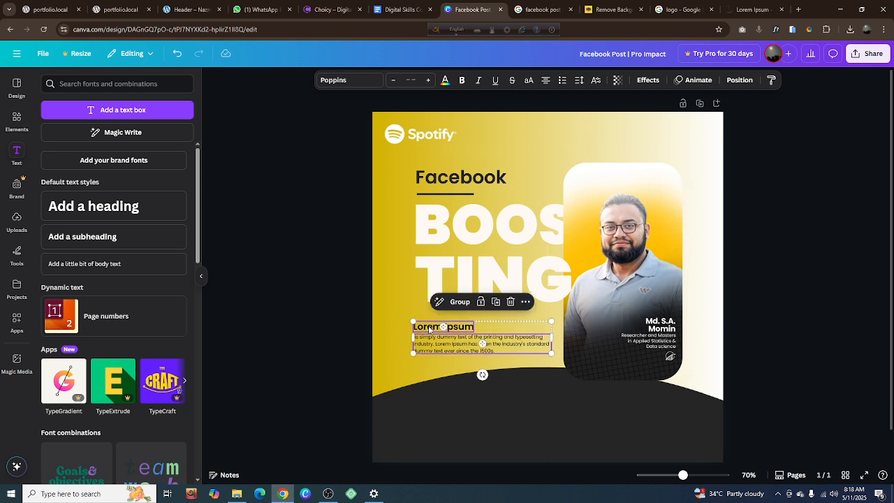
key("Right")
key("Right")
key("Right")
key("Right")
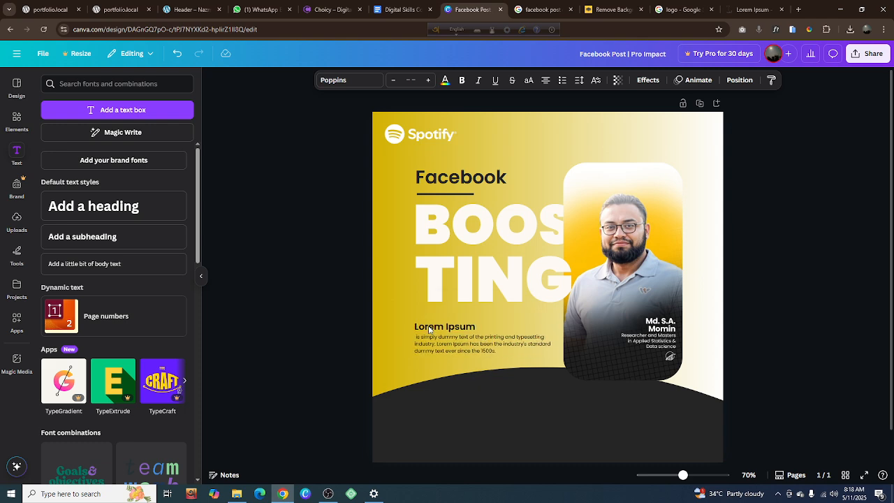
left_click(808, 307)
Narrow the passage's text box so its lines wrap clear of the portrait card
left_click(538, 351)
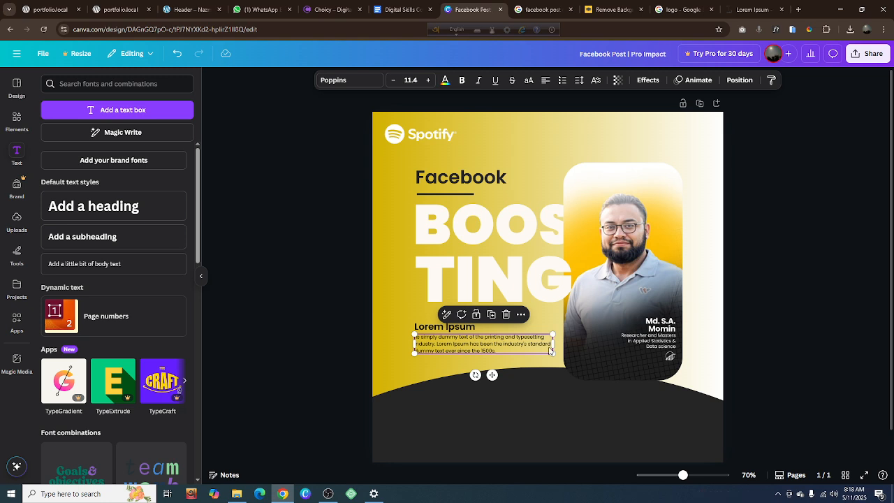
left_click_drag(554, 342, 538, 346)
left_click(770, 340)
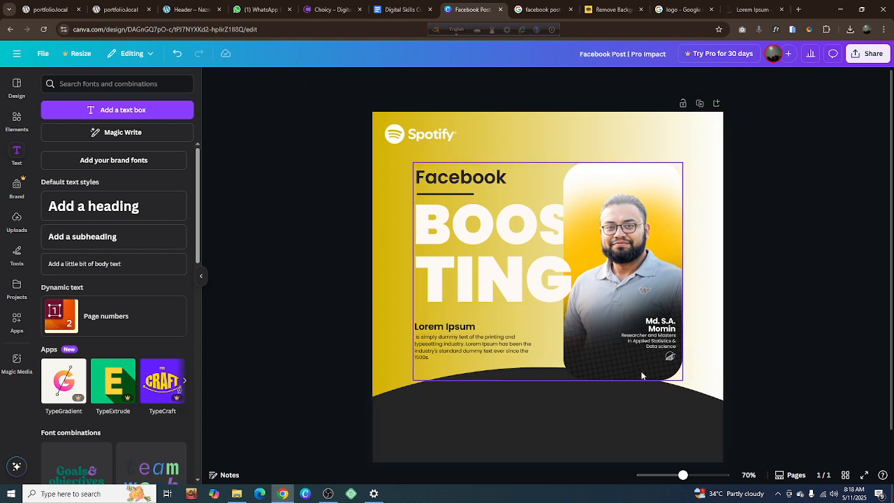
Shift the dark curved shape at the bottom of the design slightly to the left
left_click(555, 404)
mouse_move(555, 404)
left_mouse_down()
mouse_move(552, 392)
mouse_move(550, 412)
mouse_move(551, 397)
left_mouse_up()
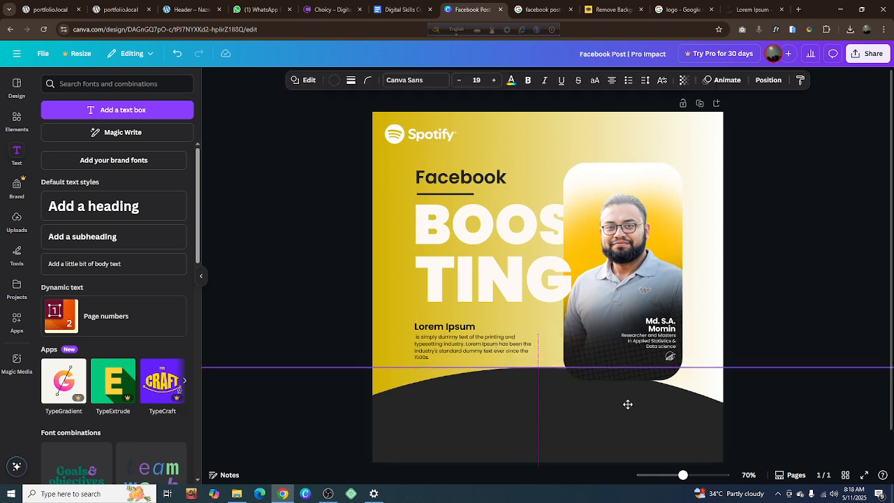
left_click(635, 330)
double_click(634, 330)
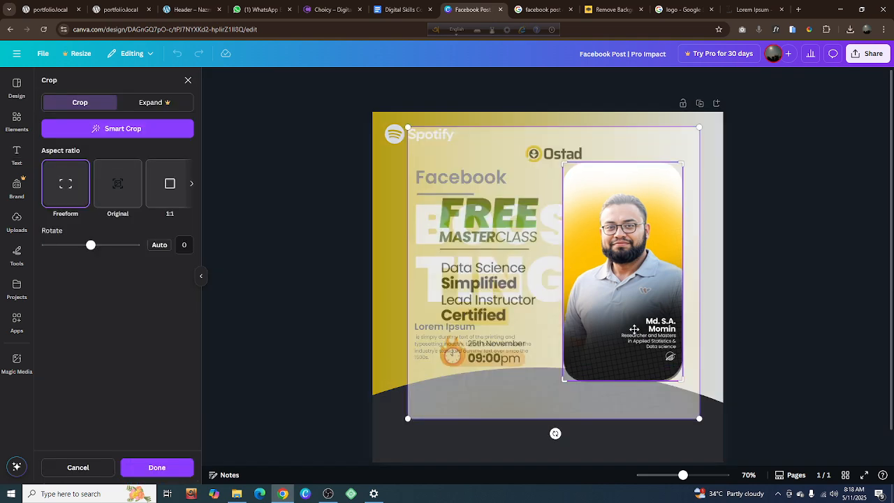
left_click(844, 305)
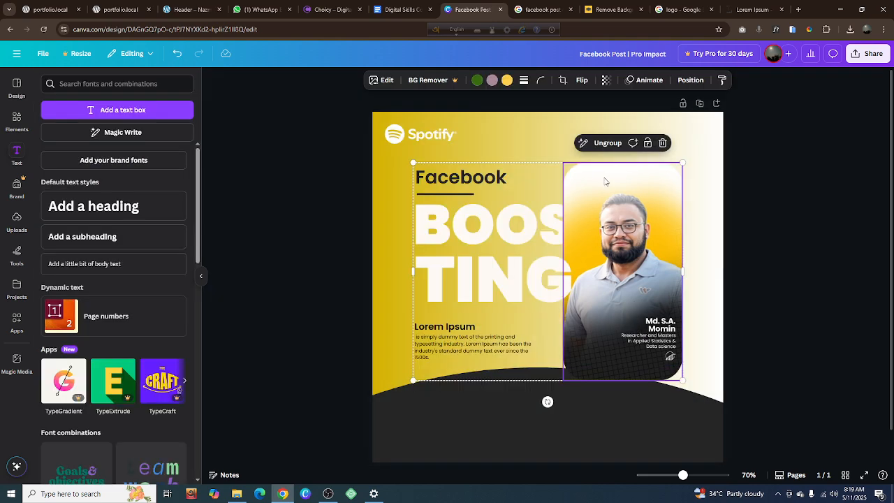
Ungroup the heading and portrait card, then enlarge the card down and to the left so it overlaps the dark curved shape
left_click(605, 143)
left_click(819, 265)
left_click(570, 370)
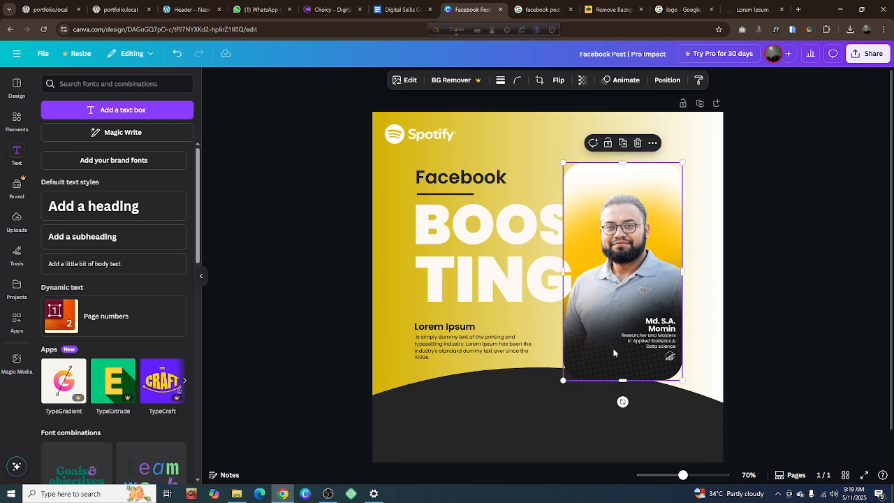
left_click_drag(563, 381, 551, 403)
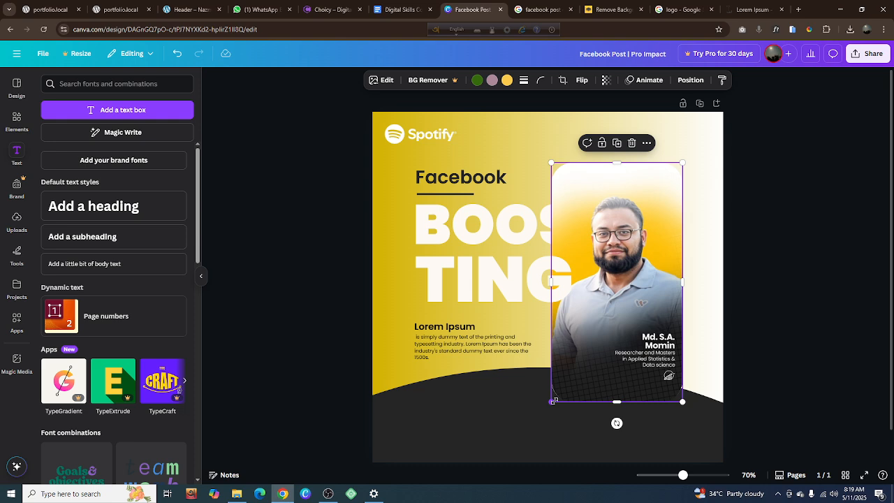
left_click_drag(552, 400, 553, 398)
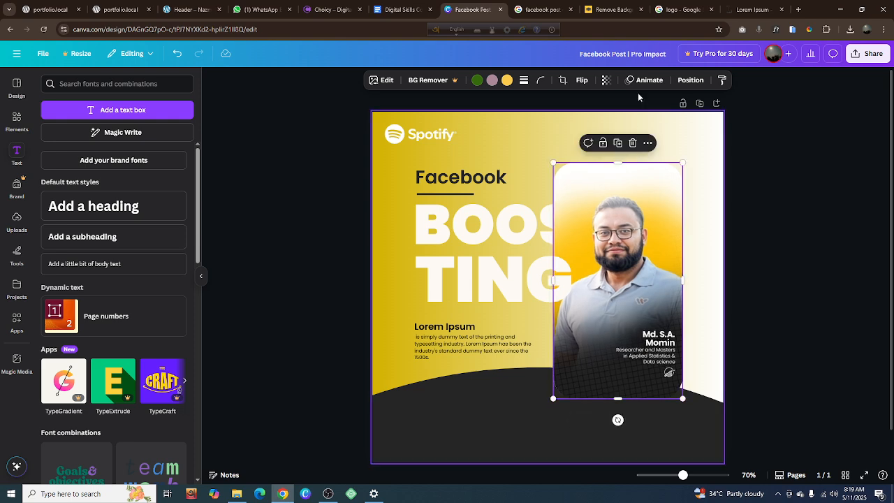
Check the Facebook reference design and try shifting the dark curved shape to the right, with its crest behind the portrait card
left_click(542, 10)
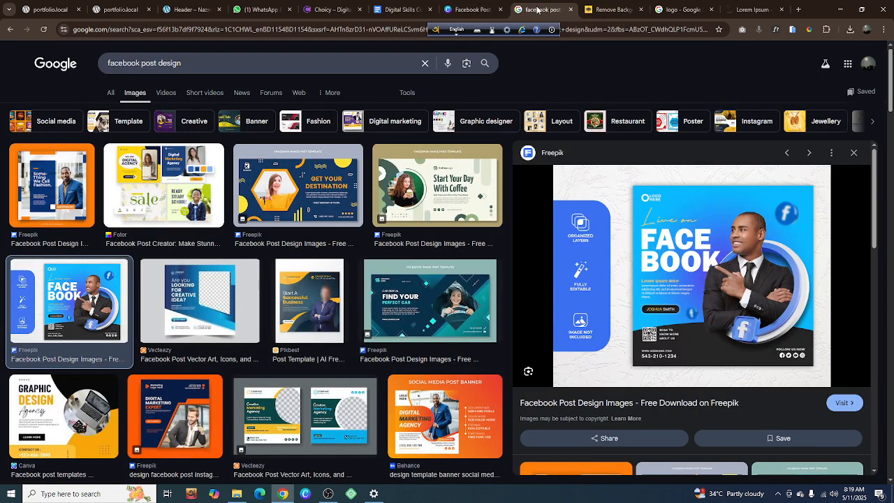
left_click(454, 11)
left_click(519, 439)
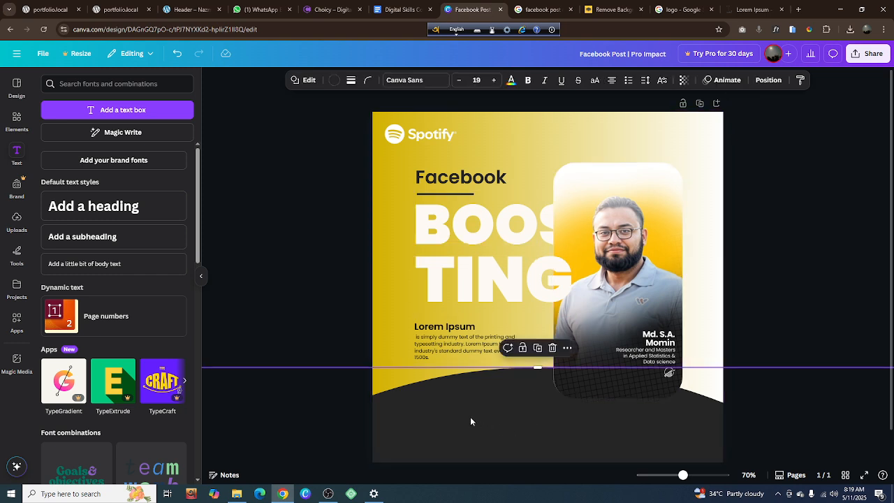
left_click_drag(473, 420, 527, 423)
left_click(812, 302)
left_click(545, 435)
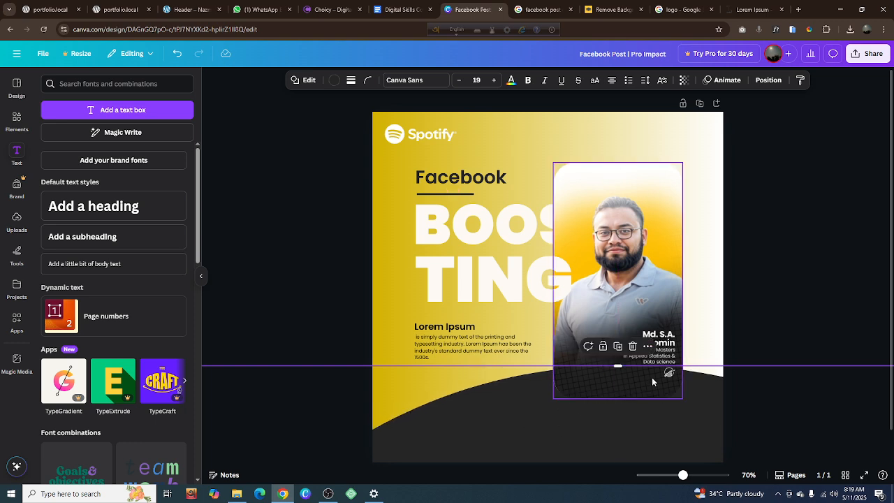
left_click(771, 326)
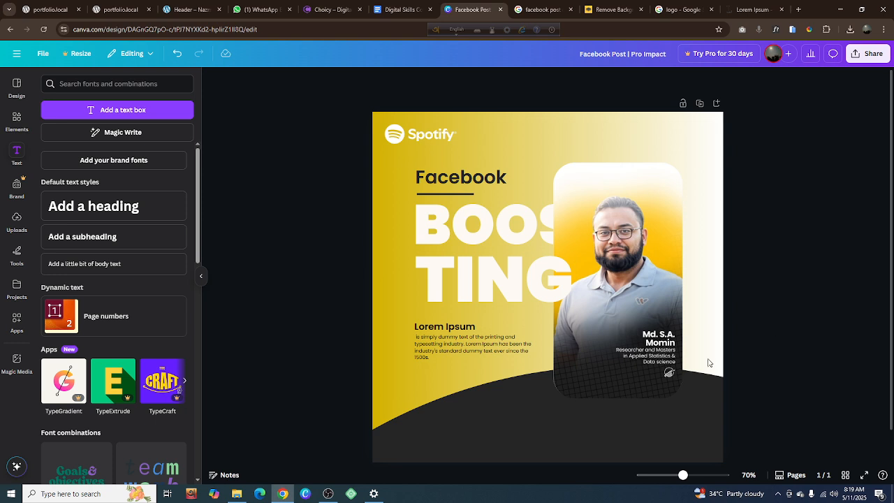
Move the dark curved shape left and raise it so its crest sits just below the "TING" lettering, behind the Lorem Ipsum text
left_click_drag(641, 410, 505, 417)
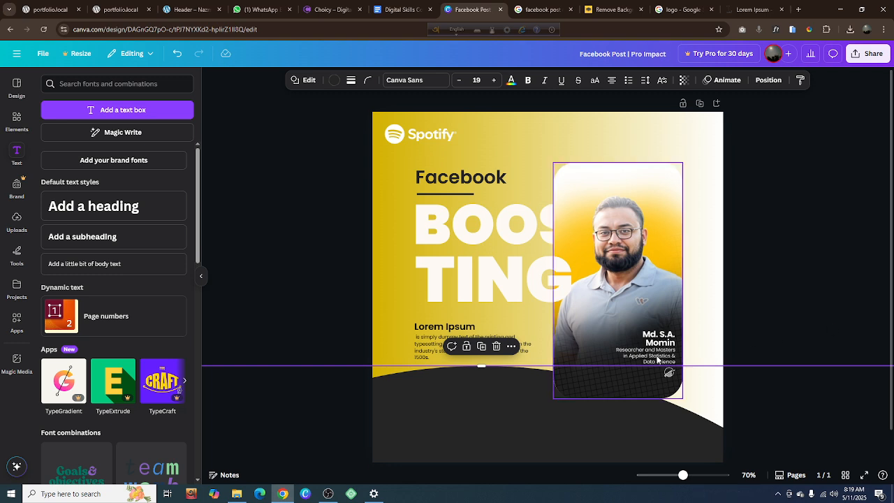
left_click(778, 343)
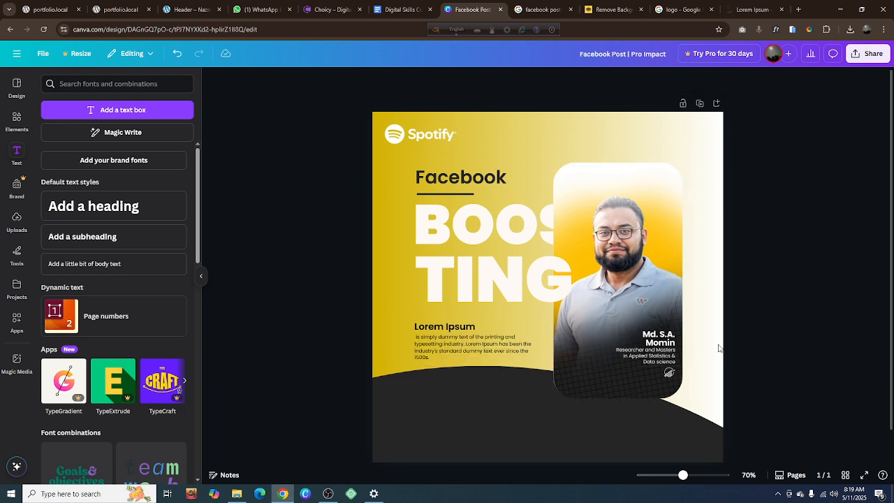
left_click(487, 387)
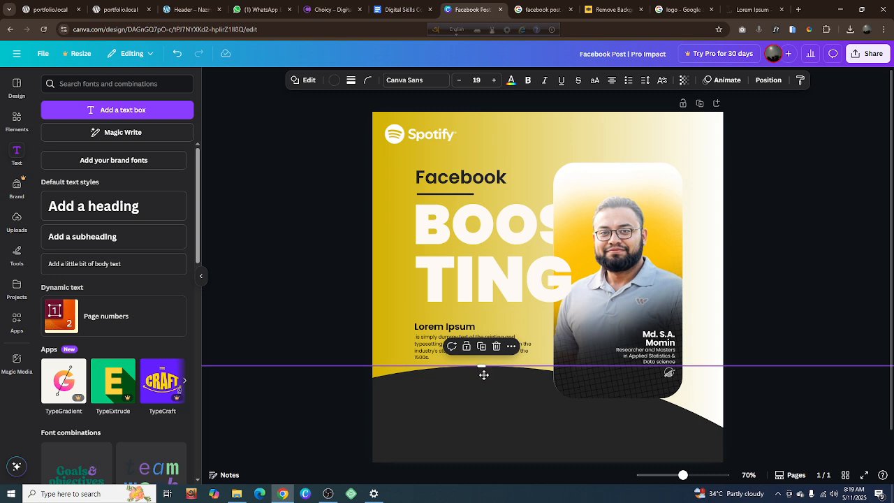
left_click_drag(483, 375, 484, 340)
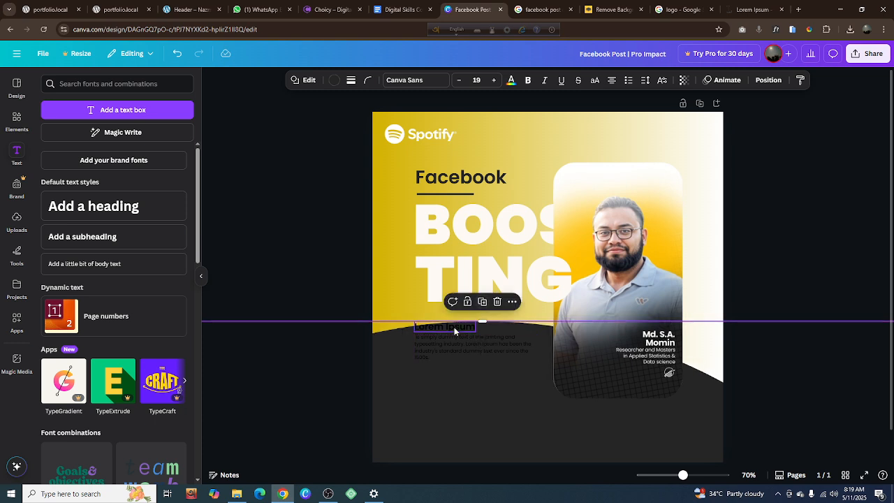
Move the "Lorem Ipsum" subheading and its passage slightly down onto the dark curve and color both texts white
left_click(455, 327)
left_click(476, 356)
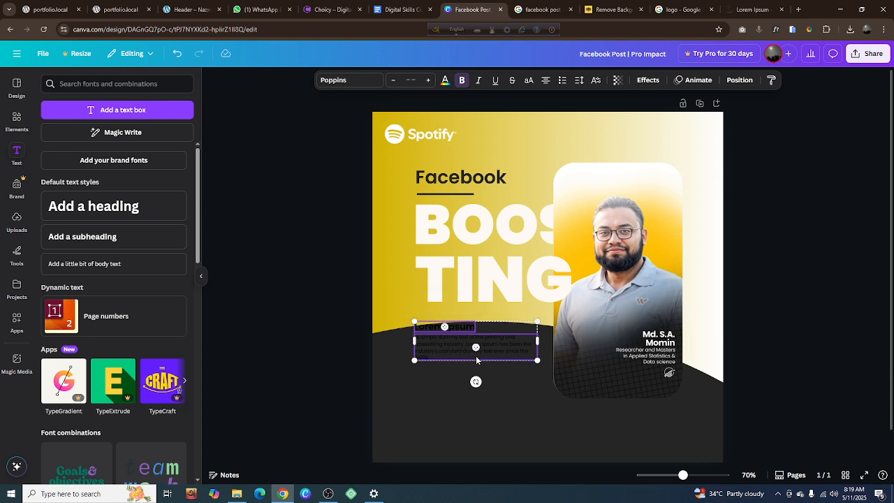
left_click_drag(496, 351, 496, 361)
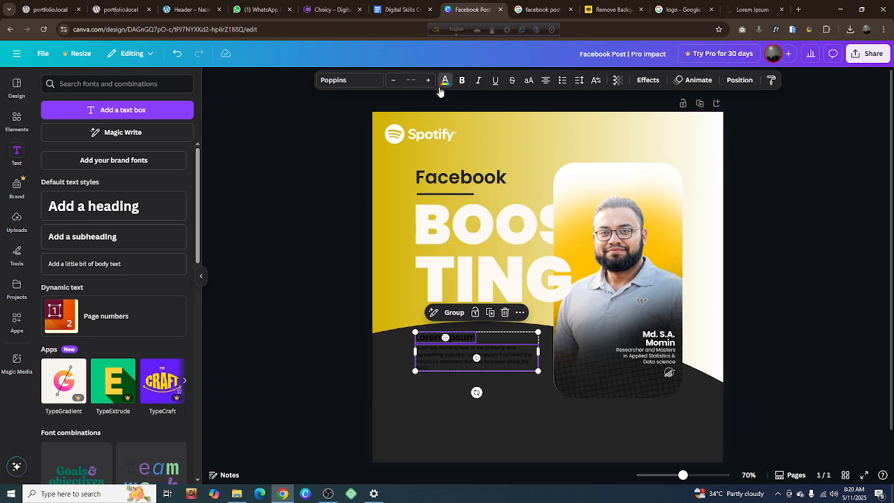
left_click(446, 80)
left_click(137, 154)
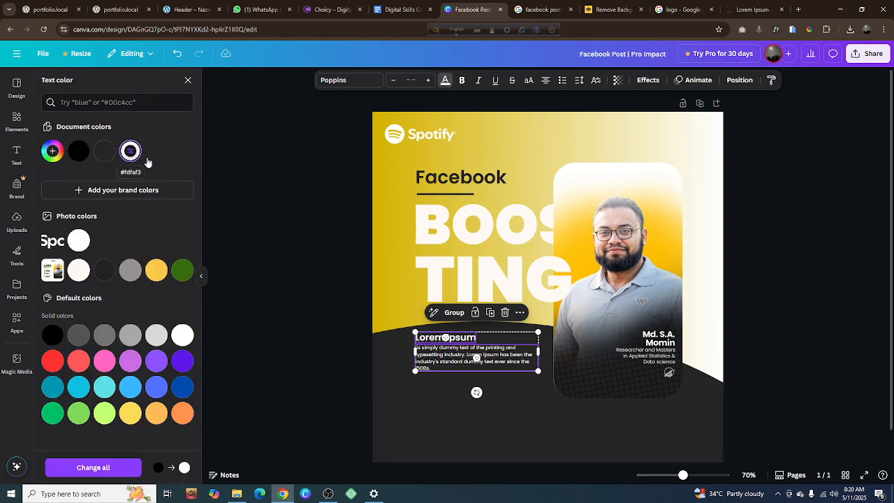
left_click(314, 232)
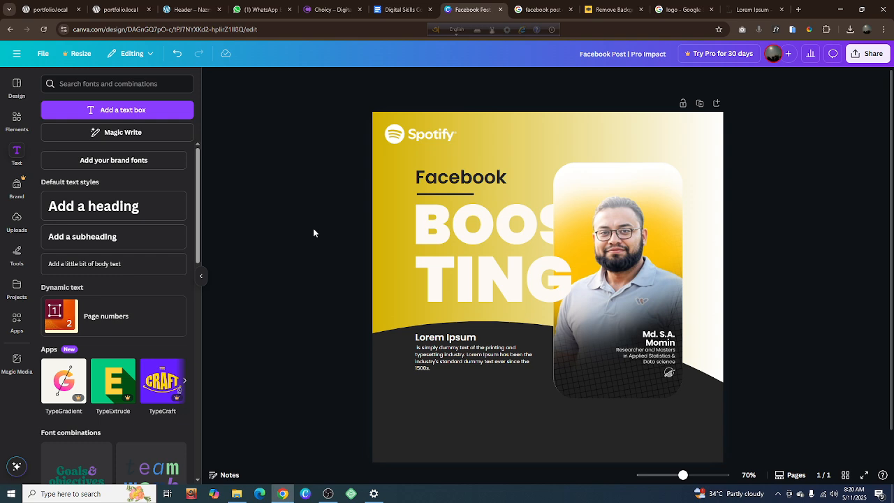
Replace the "Lorem Ipsum" subheading with "About Me" and align it with the left edge of the passage below
left_click(457, 338)
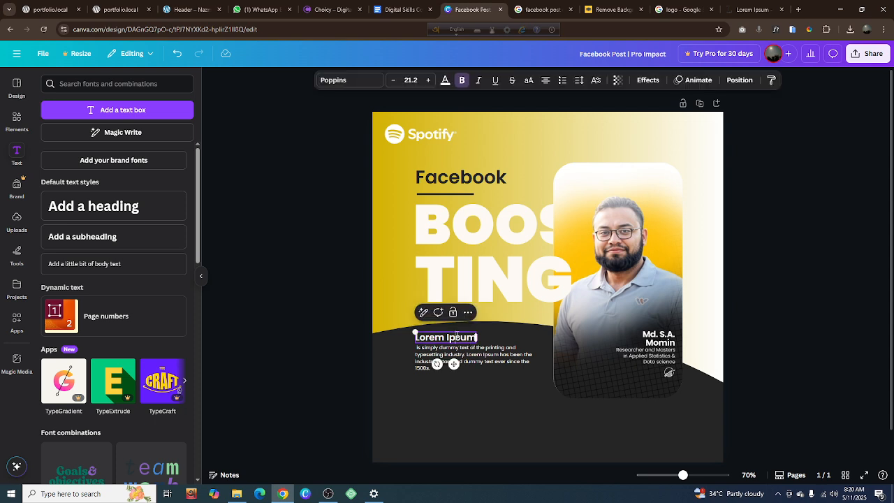
left_click(457, 338)
type("Ab")
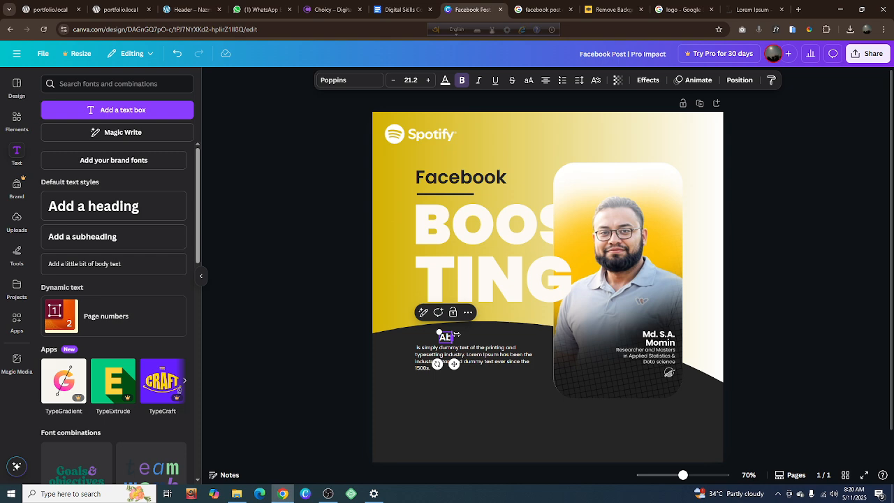
type("out Me")
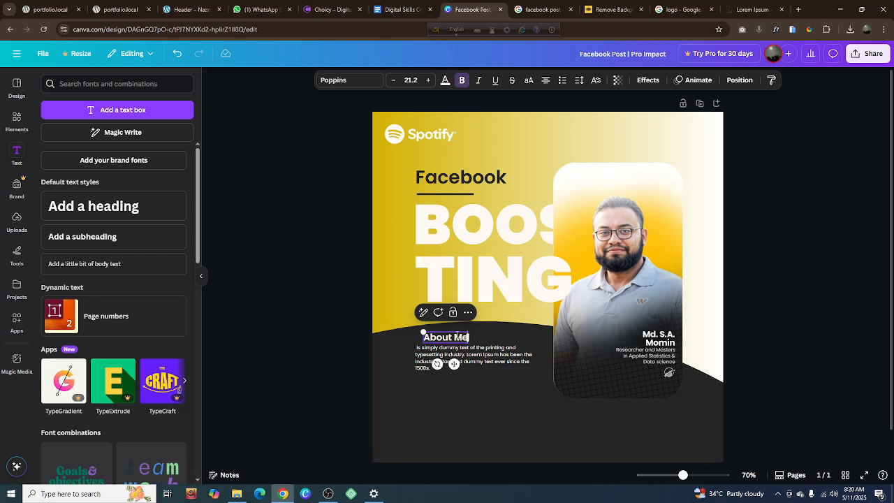
left_click(852, 330)
left_click_drag(450, 335, 442, 330)
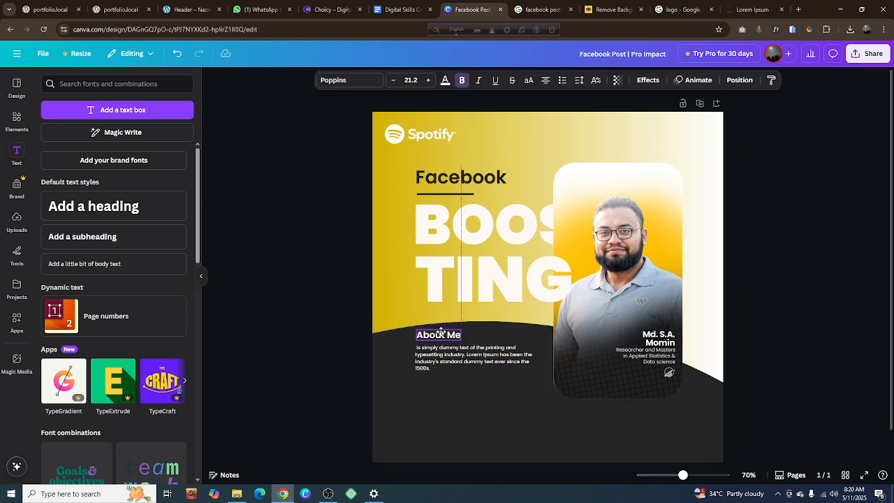
left_click(754, 318)
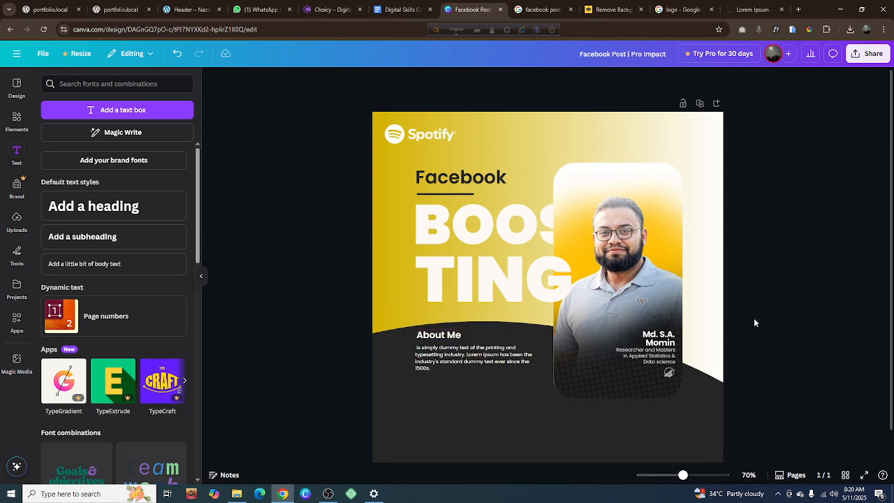
Replace the passage under "About Me" with the longer Lorem Ipsum text from the clipboard history, ending in "a type specimen book."
left_click(483, 357)
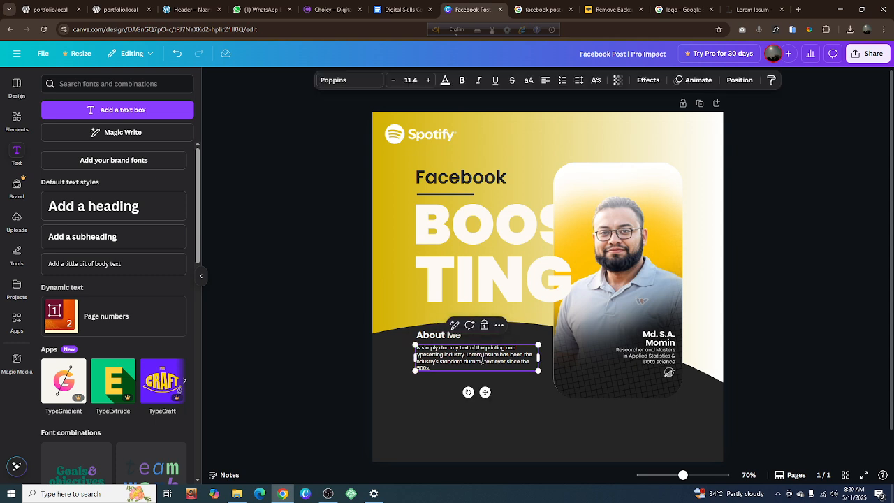
double_click(483, 359)
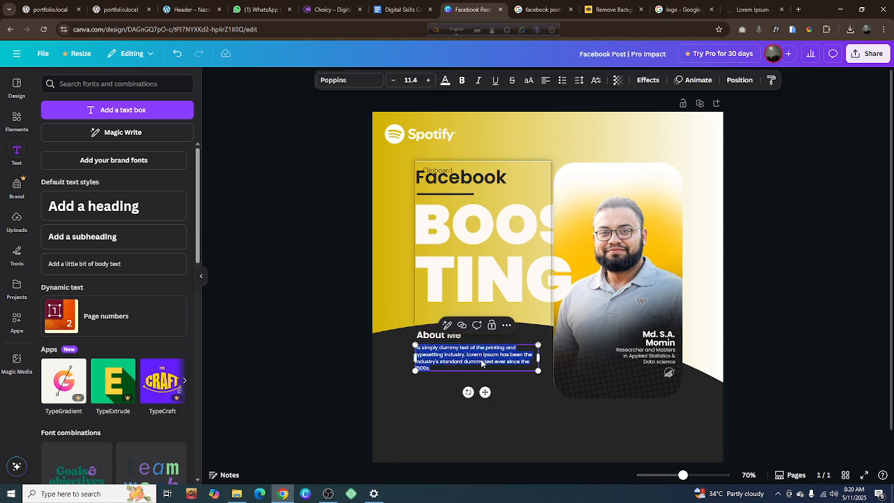
key("super+v")
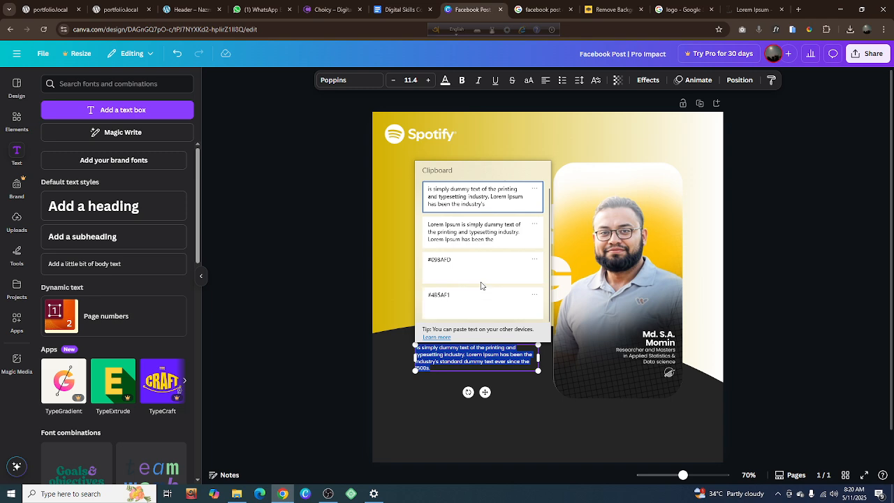
left_click(480, 213)
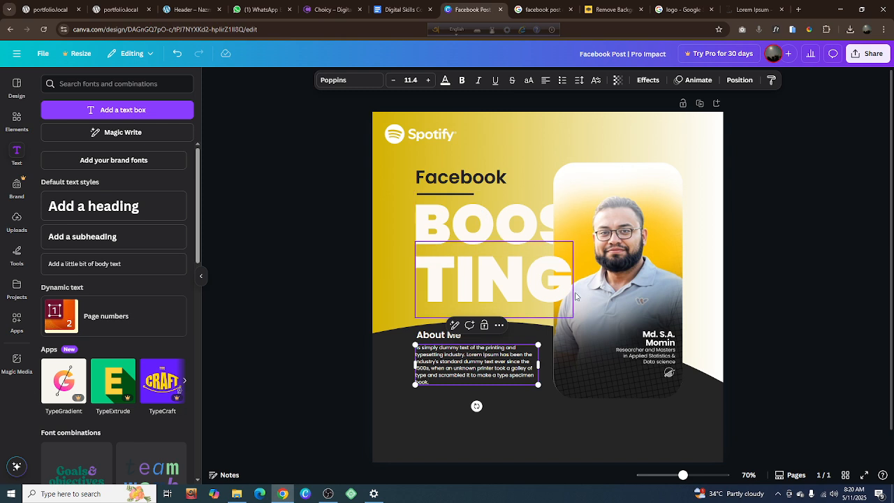
left_click(790, 317)
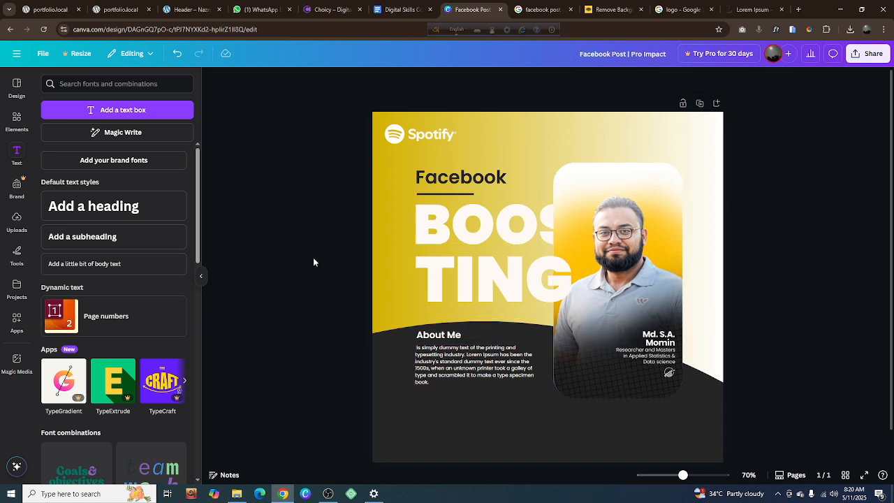
Check the Facebook reference design, search the elements for "call icon" and insert the handset graphic with sound waves
left_click(543, 9)
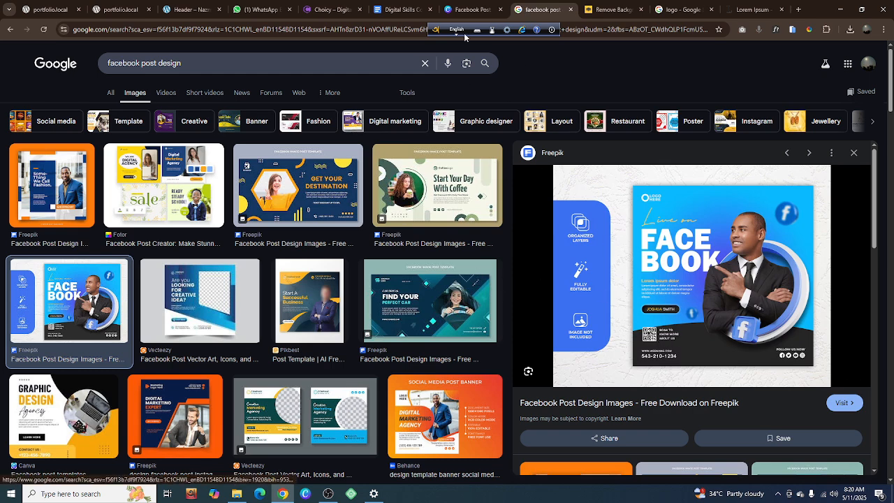
left_click(469, 8)
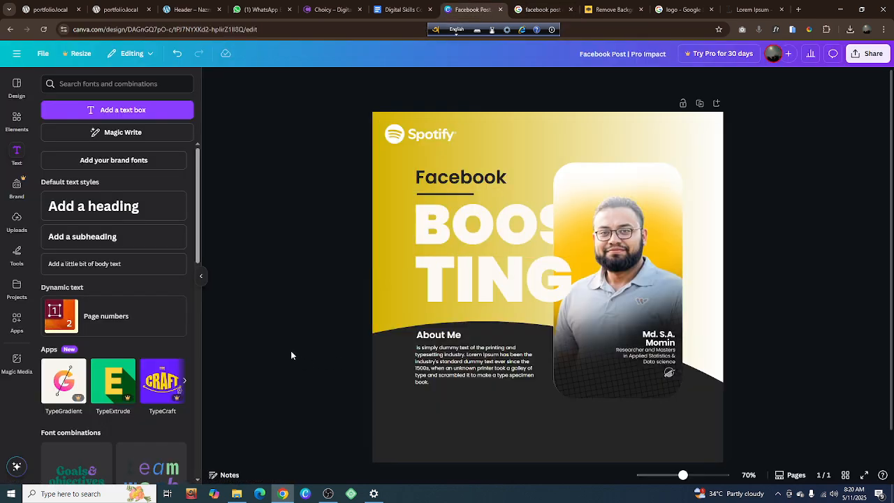
left_click(17, 121)
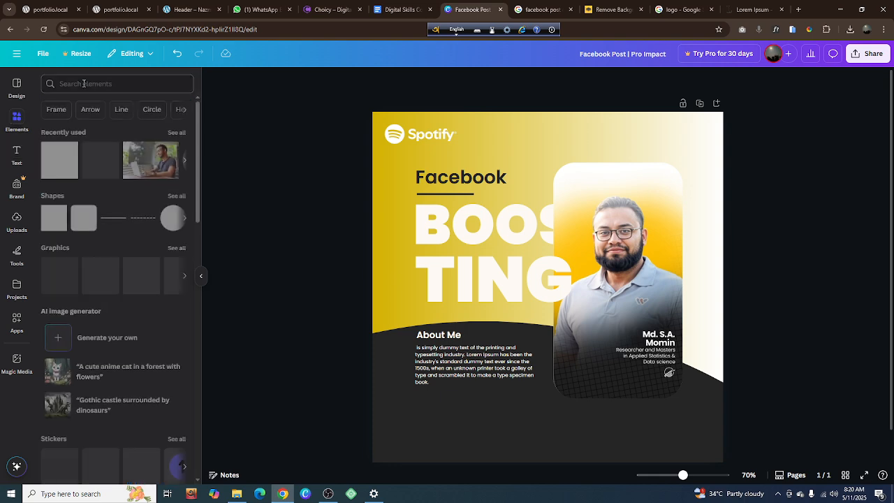
left_click(84, 83)
type("i")
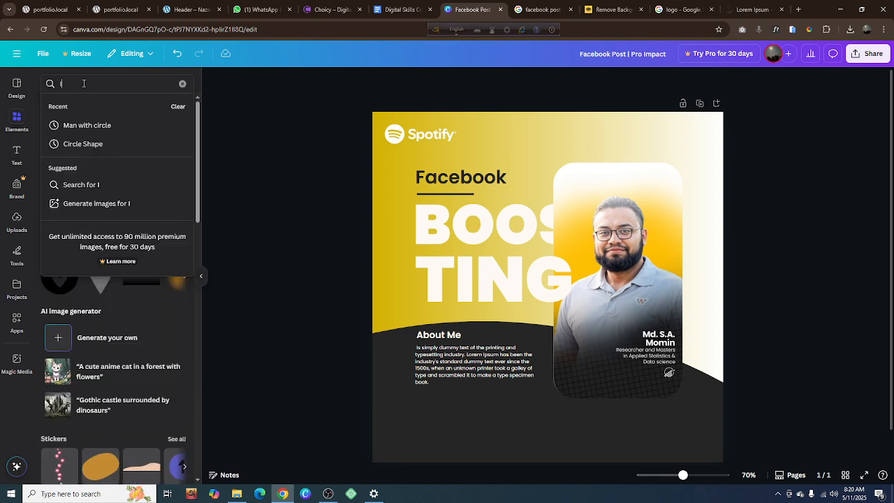
key("BackSpace")
type("Call")
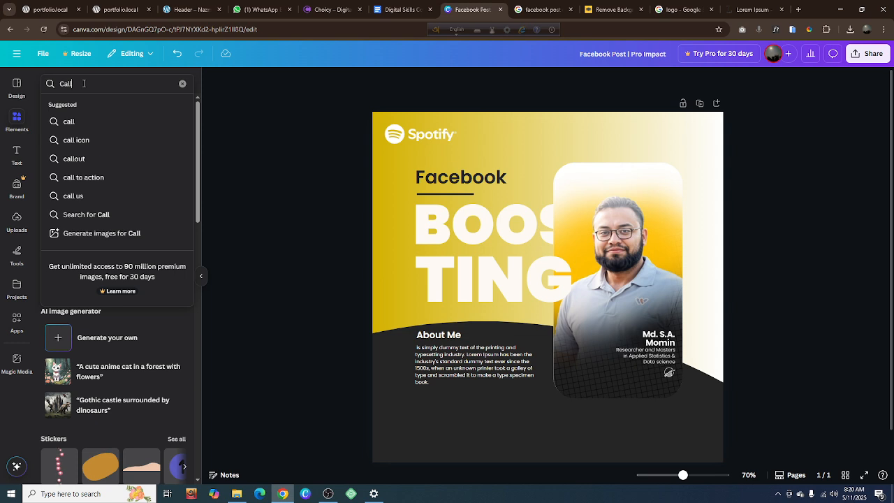
left_click(77, 141)
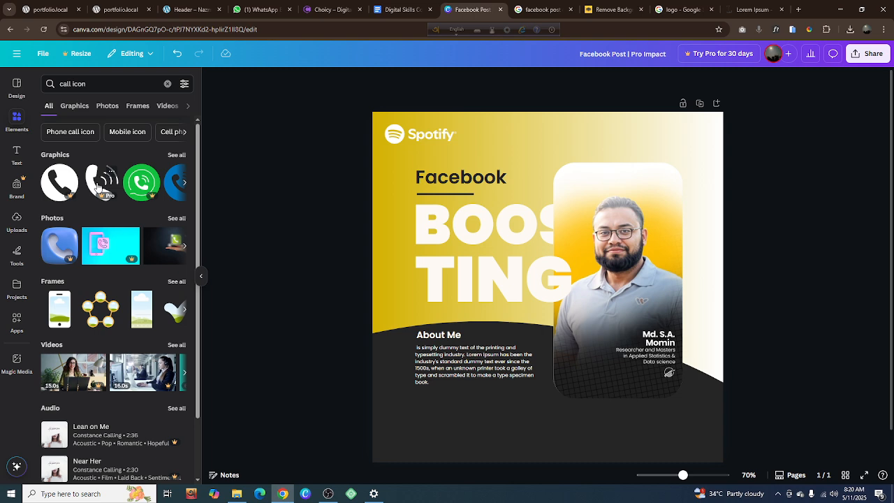
left_click(98, 187)
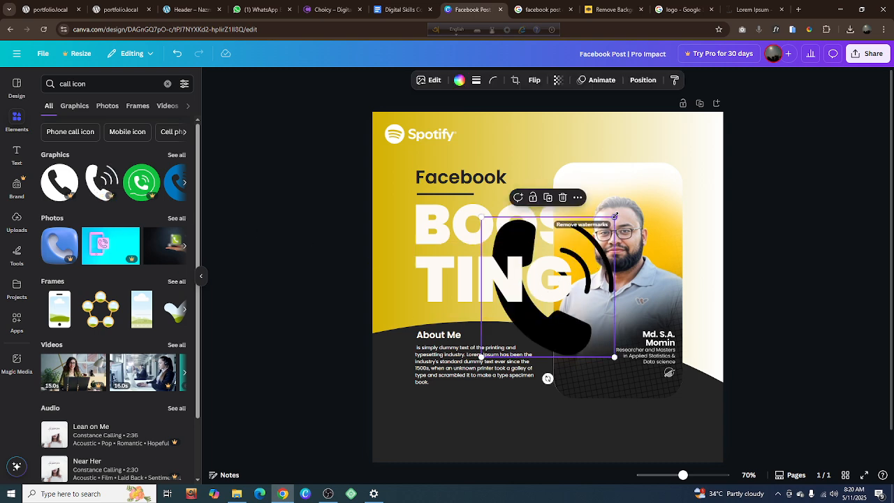
Shrink the phone icon to a small size below the "About Me" passage's left edge and color it white
left_click_drag(615, 217, 428, 418)
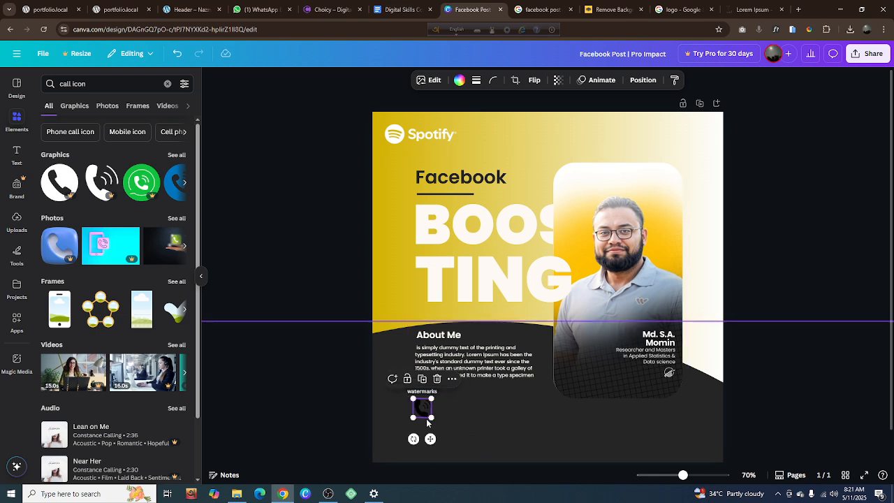
left_click(458, 81)
left_click(133, 153)
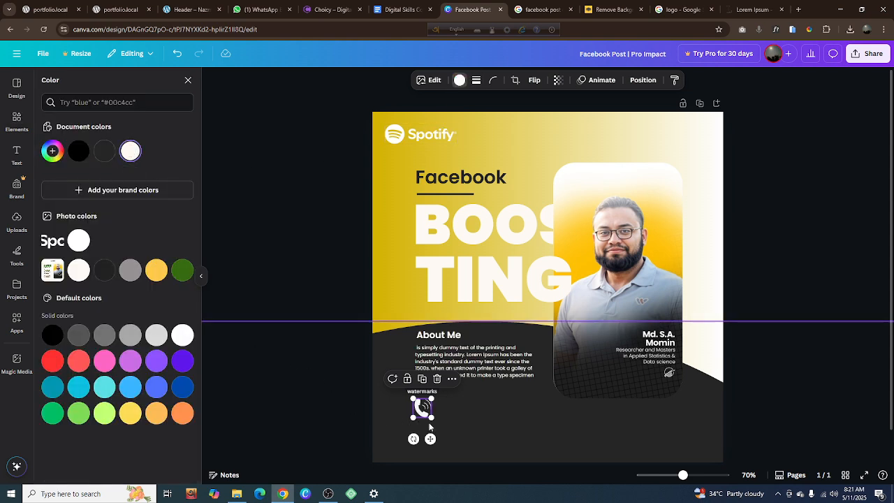
left_click_drag(434, 420, 428, 414)
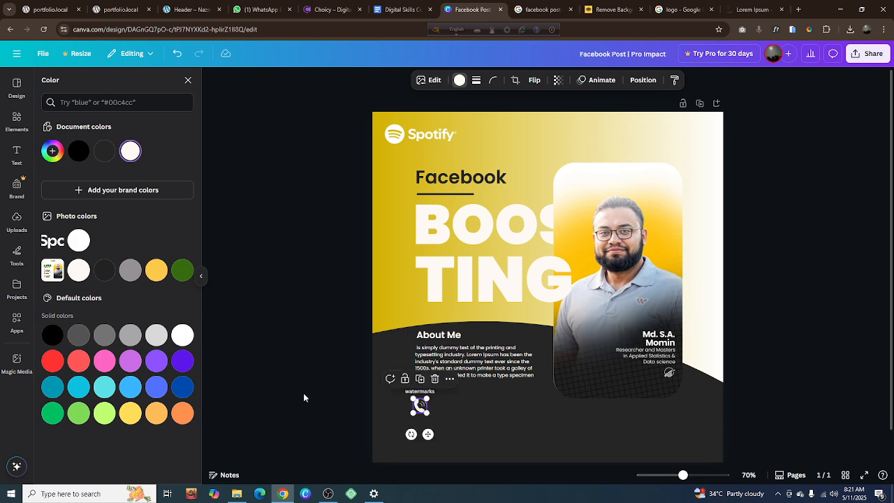
Search the elements for "Mail" and limit the results to graphics
left_click(315, 394)
left_click(262, 403)
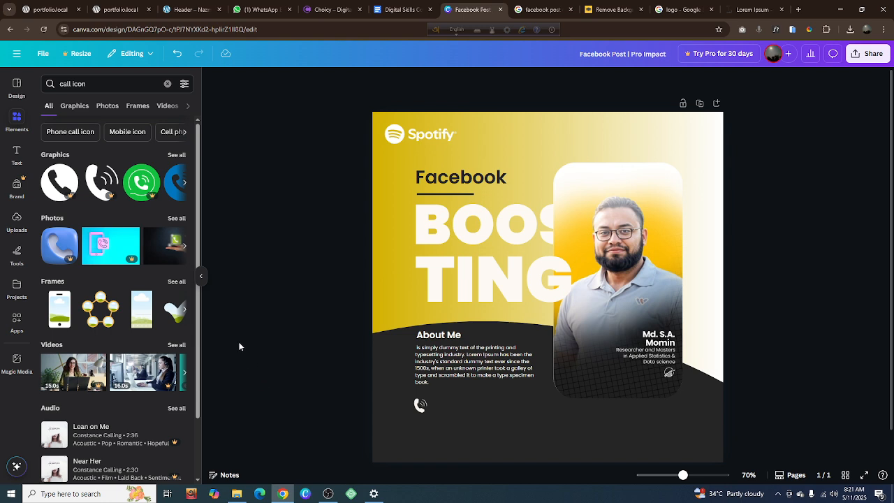
left_click(167, 84)
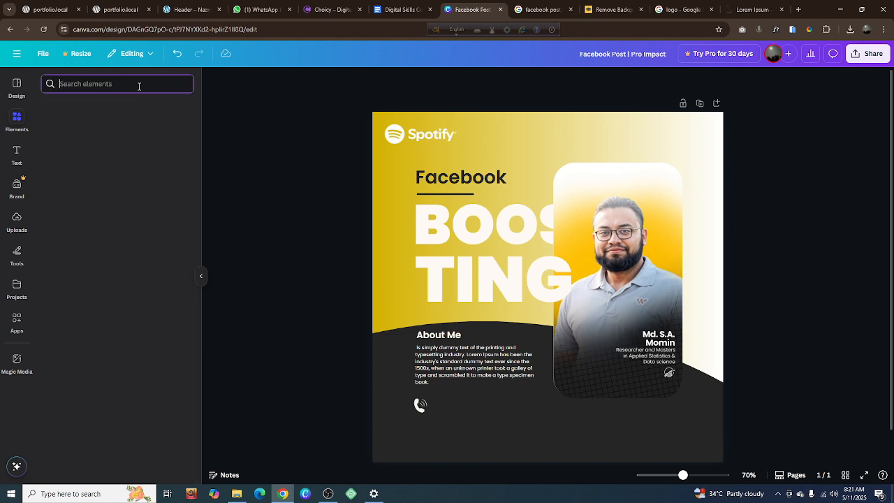
type("Mail")
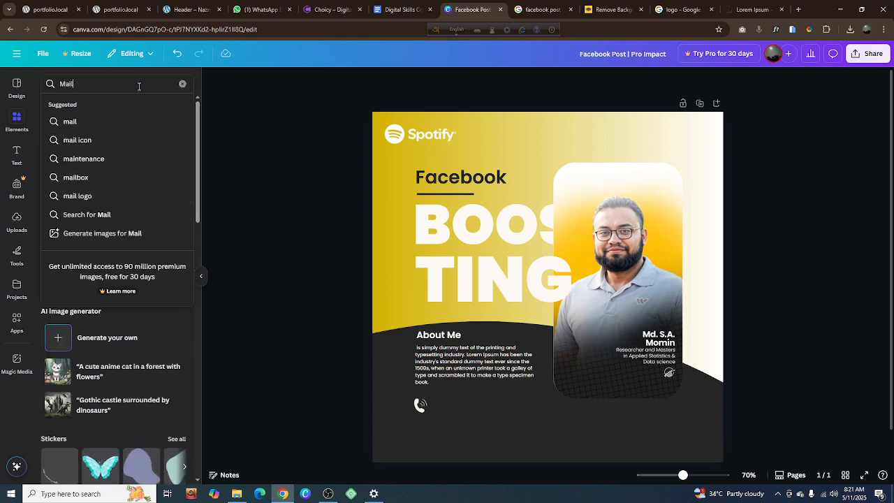
key("Return")
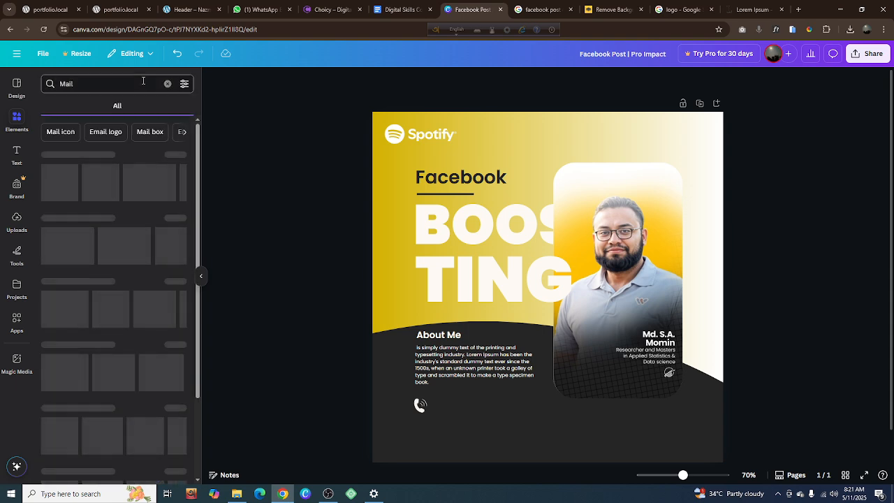
left_click(75, 106)
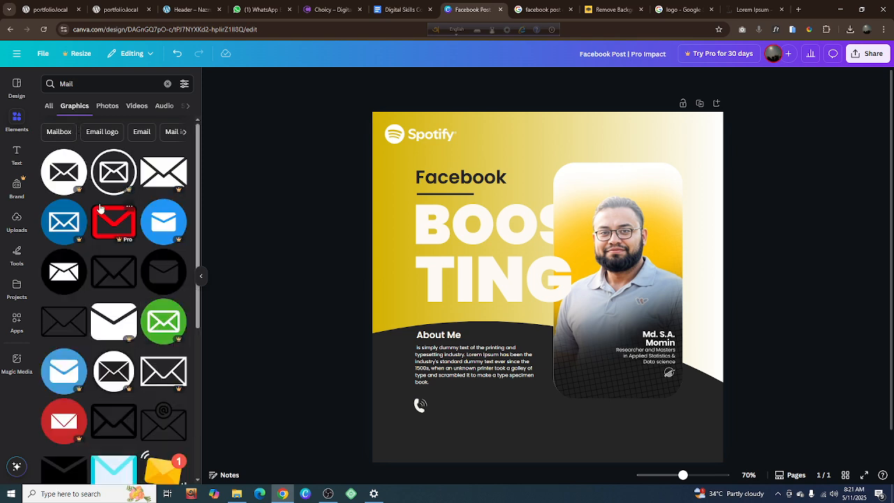
scroll(100, 208, "down", 2)
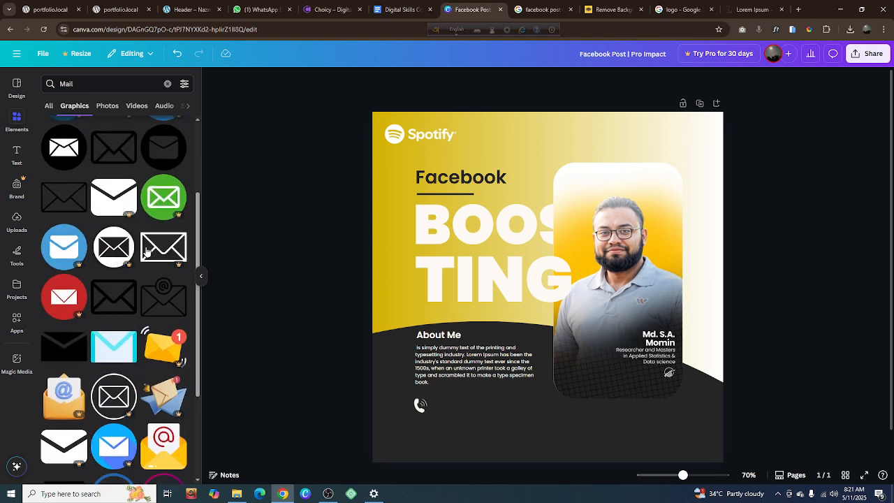
left_click(167, 299)
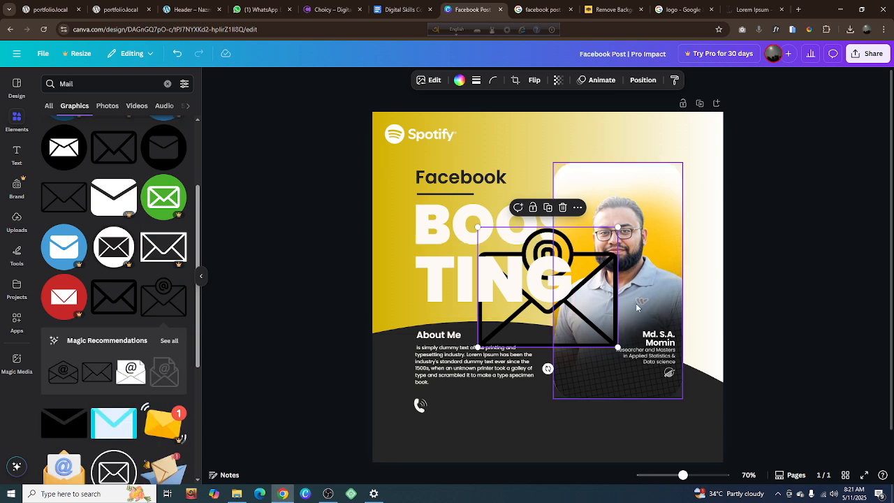
left_click(563, 207)
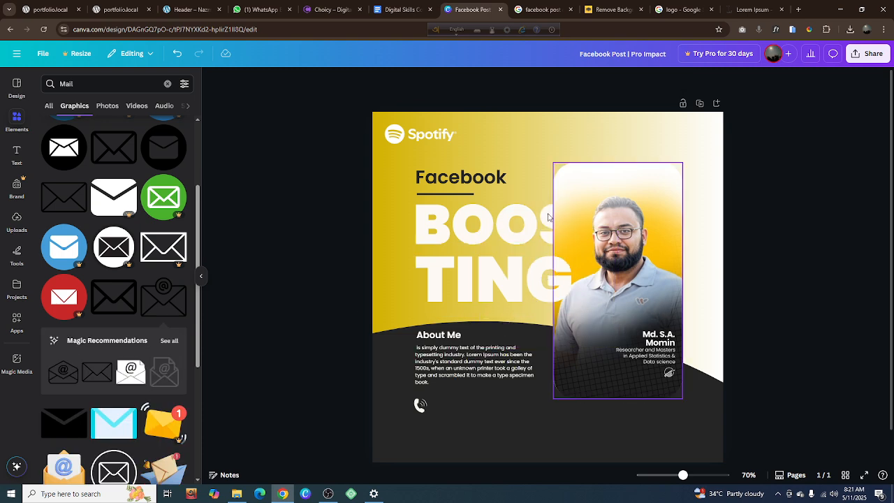
Insert the black outlined envelope graphic and shrink it to a small icon below and to the right of the phone icon
scroll(130, 220, "up", 1)
scroll(130, 220, "up", 1)
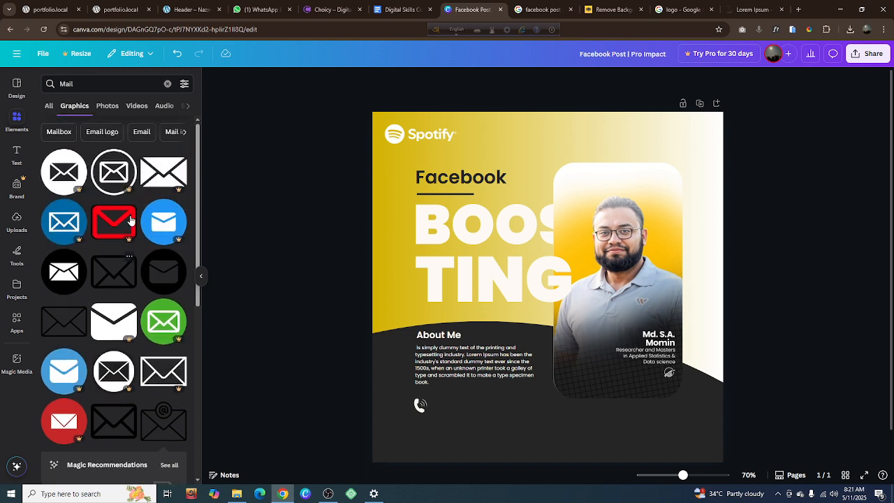
left_click(112, 272)
left_click_drag(610, 249, 508, 427)
left_click_drag(460, 447, 461, 422)
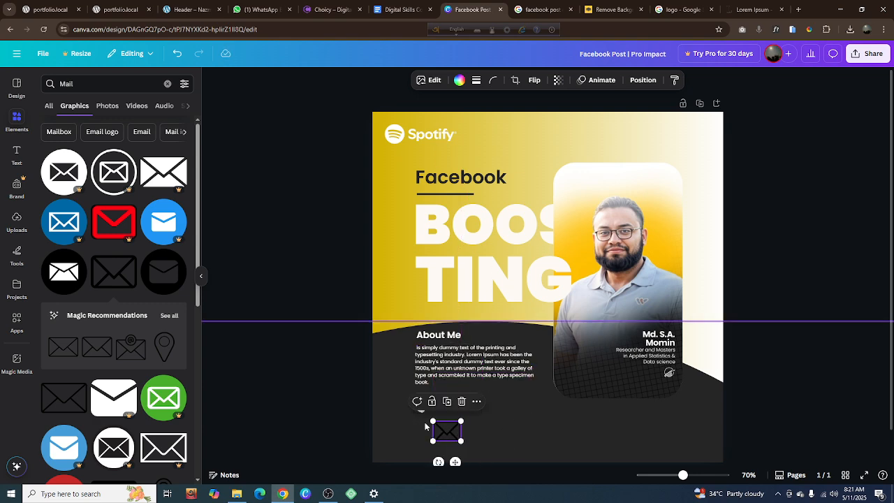
scroll(425, 422, "up", 5)
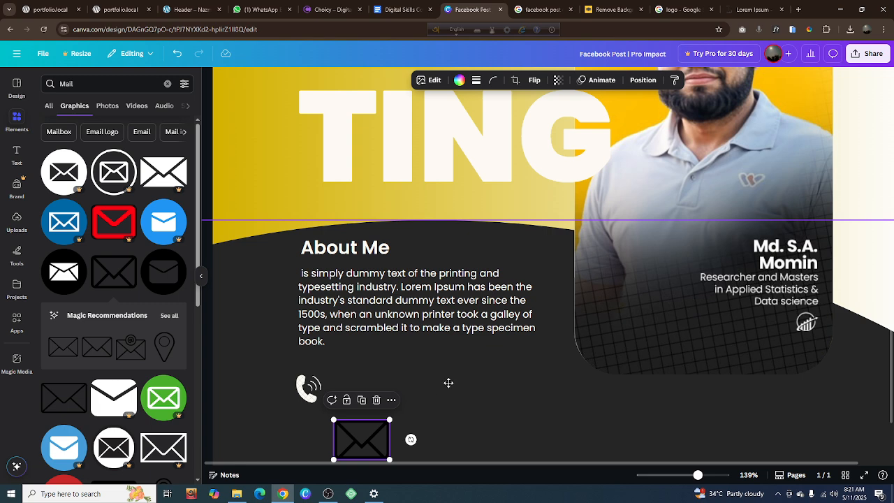
left_click_drag(449, 383, 546, 343)
key("ctrl+z")
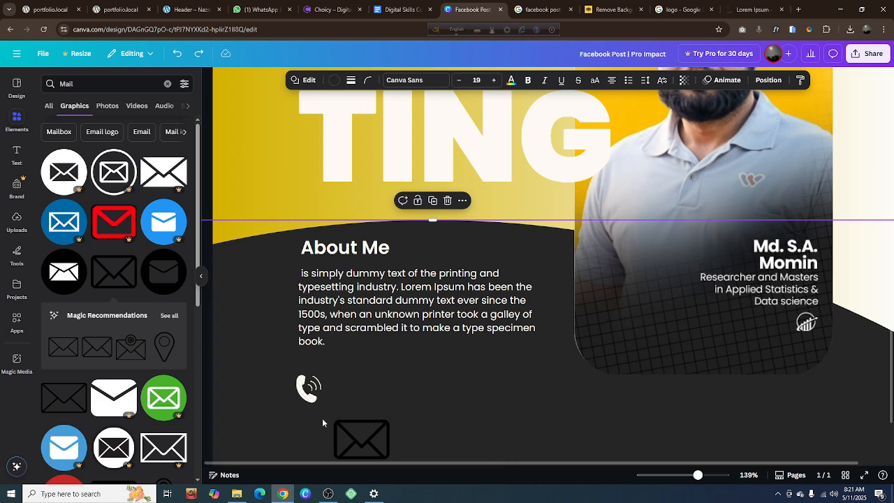
Place the envelope icon directly below the phone icon, shrunk to about the phone's width, and color it white
scroll(322, 419, "up", 5)
scroll(554, 418, "down", 5)
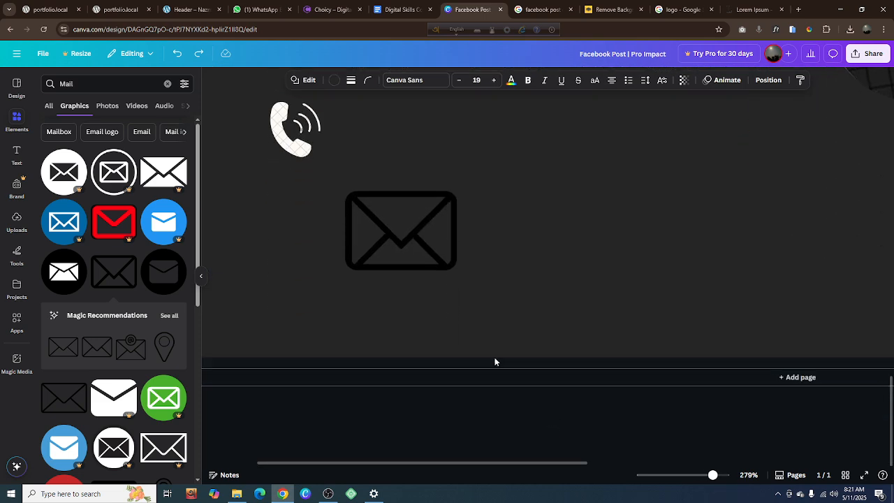
scroll(443, 326, "up", 1)
scroll(402, 307, "up", 1)
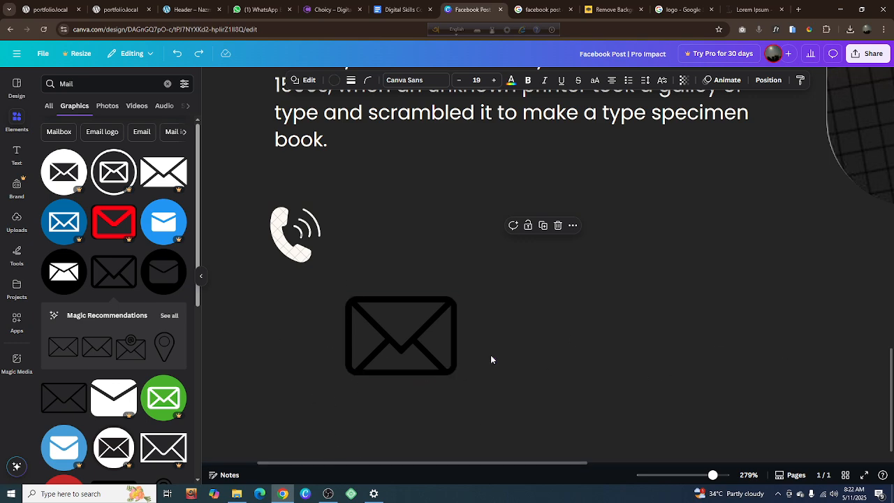
scroll(491, 359, "up", 3)
scroll(491, 359, "down", 3)
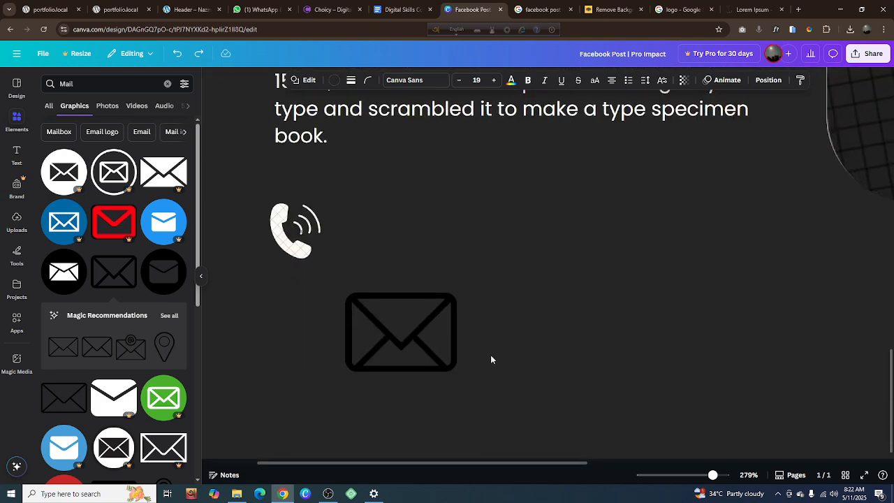
scroll(491, 359, "down", 3)
scroll(494, 359, "up", 1)
scroll(497, 357, "up", 2)
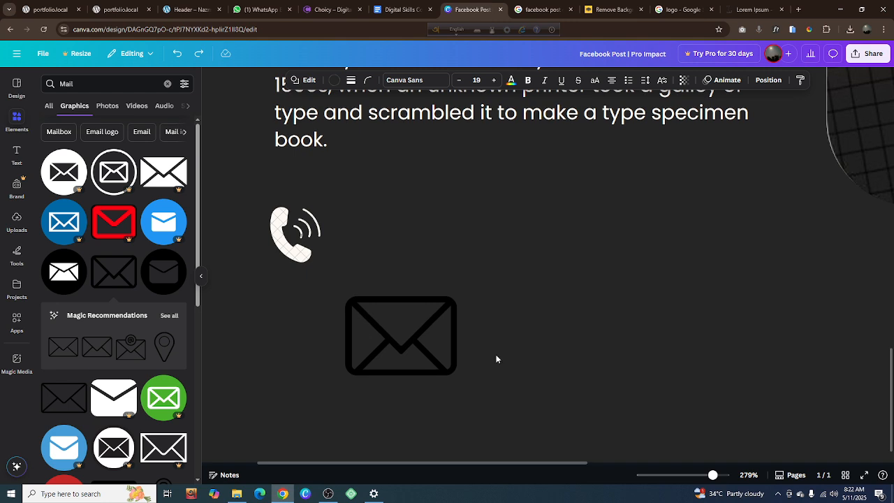
left_click(421, 339)
left_click_drag(421, 340, 346, 336)
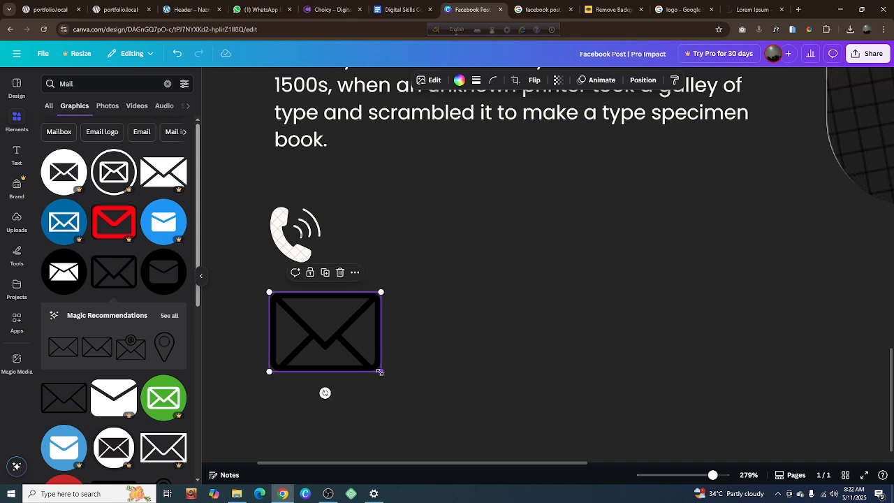
left_click_drag(380, 372, 319, 341)
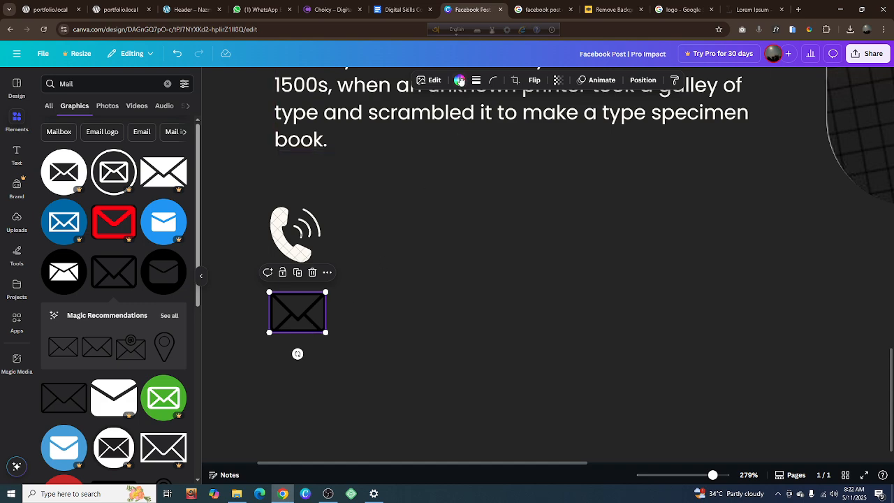
left_click(459, 81)
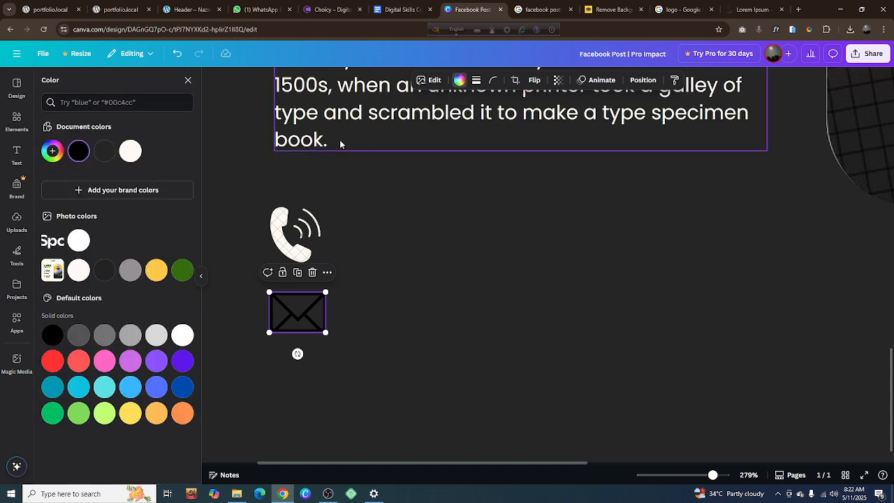
left_click(130, 153)
Delete the watermarked phone icon and search the graphics for "call icon" to find a replacement
left_click(288, 230)
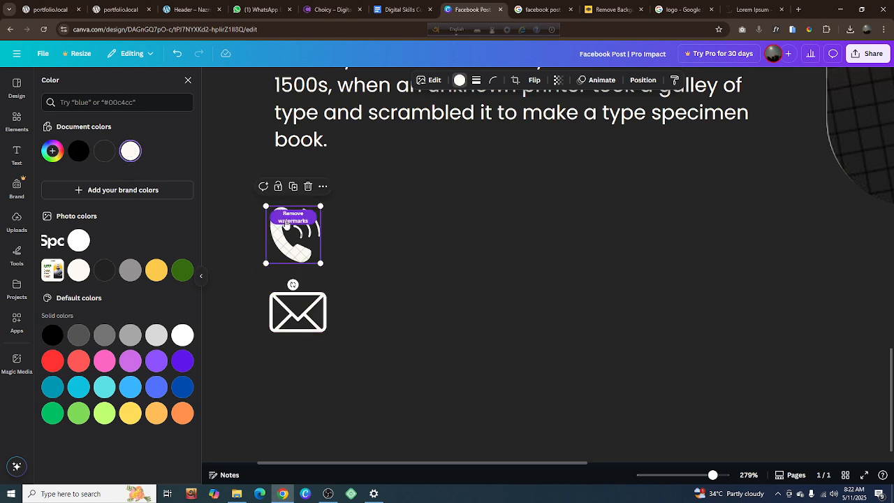
key("Delete")
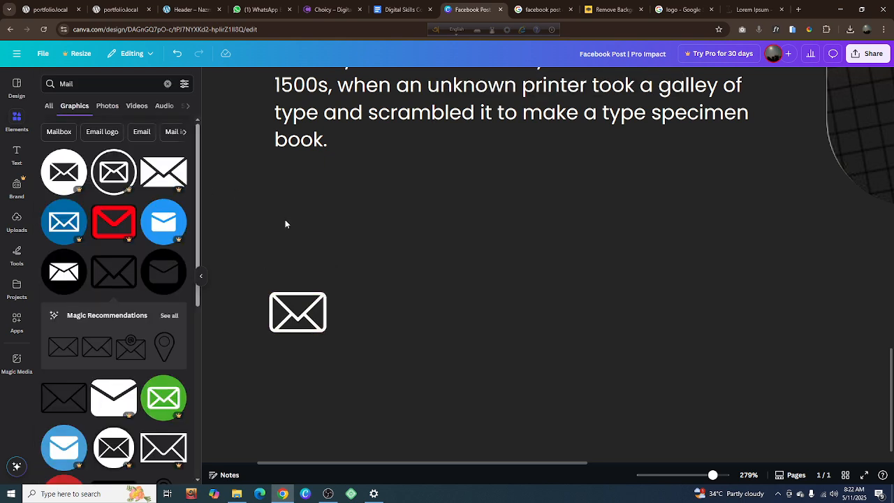
left_click(167, 83)
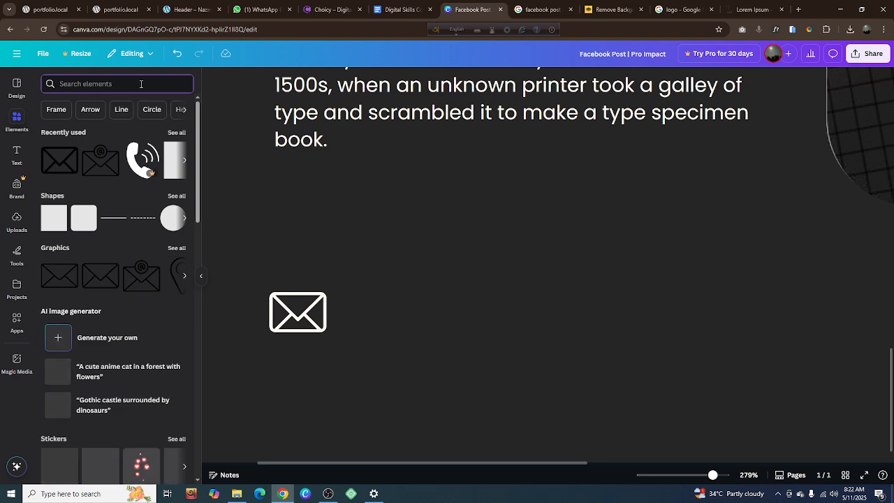
left_click(140, 84)
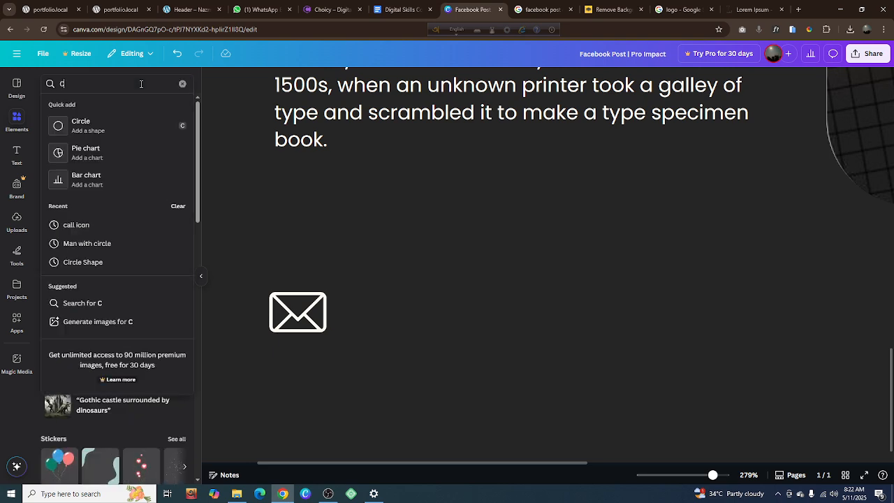
type("Call")
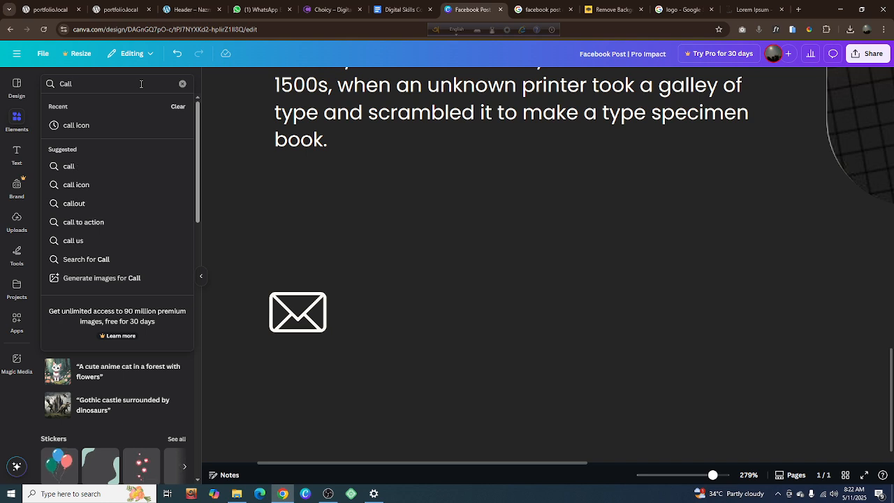
left_click(125, 185)
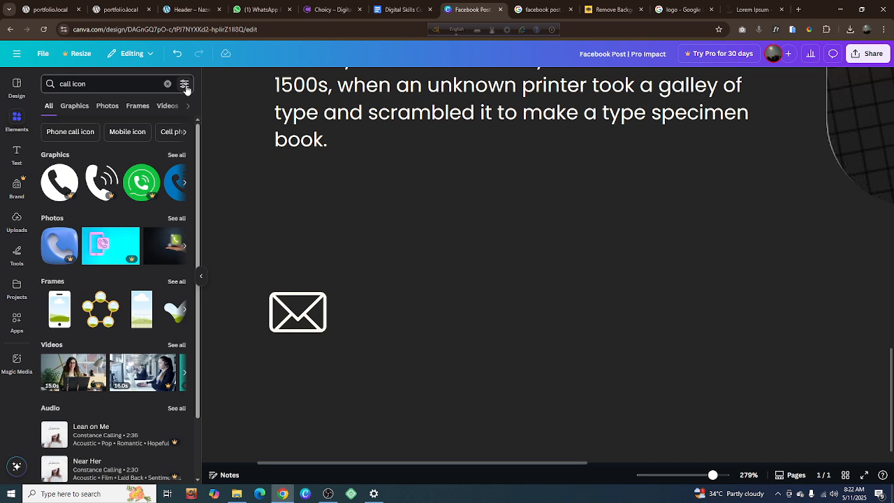
left_click(74, 106)
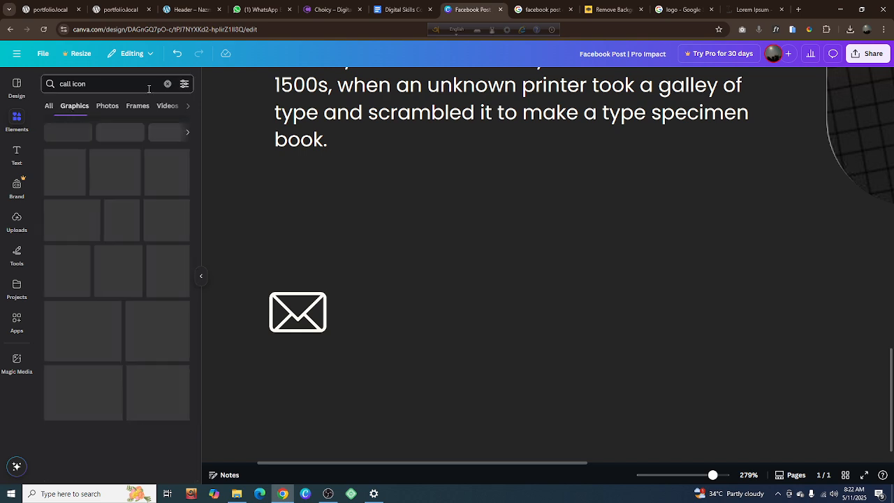
Browse the "call icon" graphics and insert the free black old-style desk telephone graphic
left_click(184, 84)
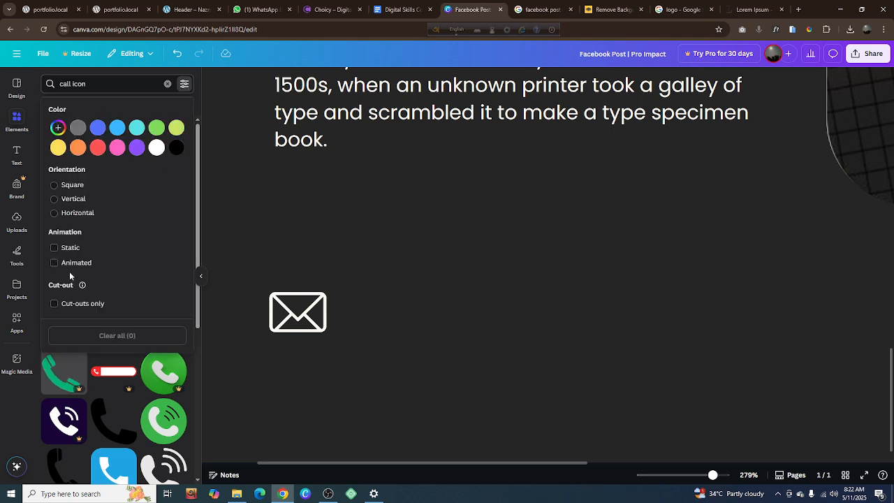
left_click(184, 84)
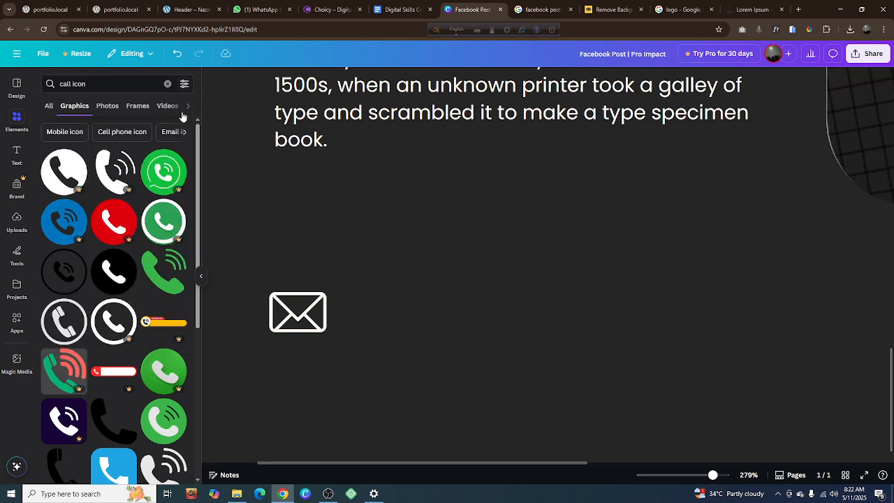
scroll(88, 262, "down", 1)
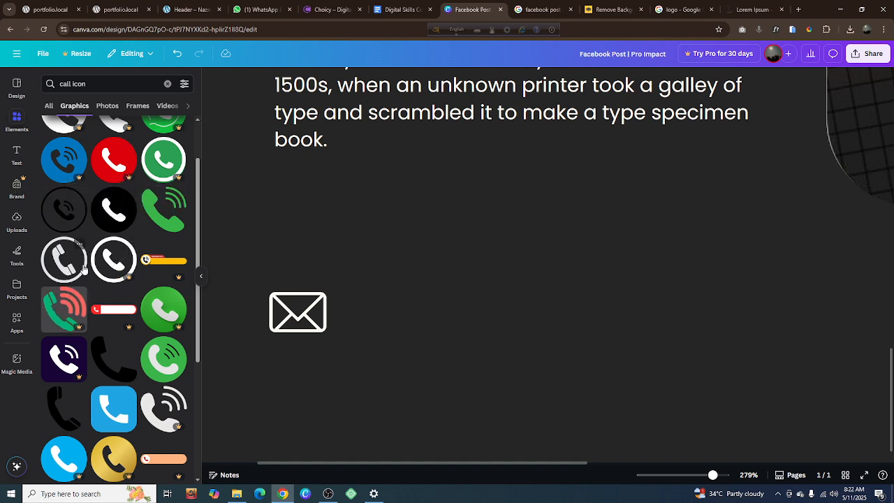
scroll(84, 265, "down", 1)
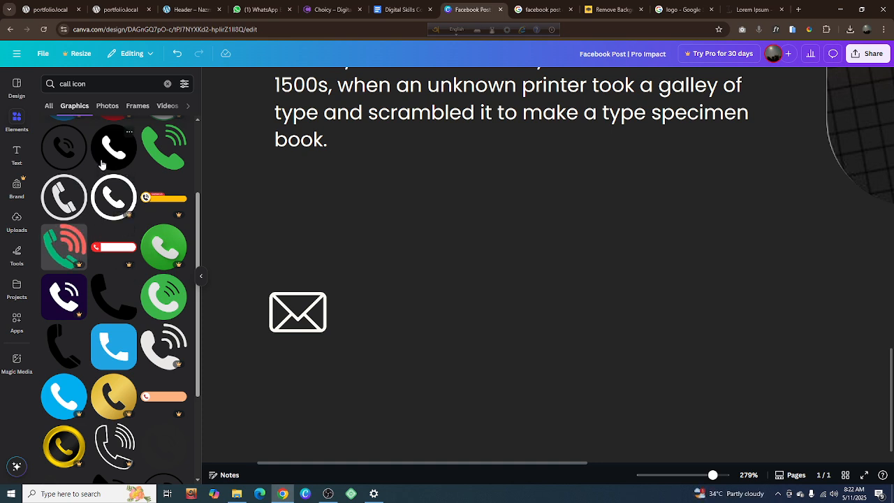
scroll(73, 157, "up", 2)
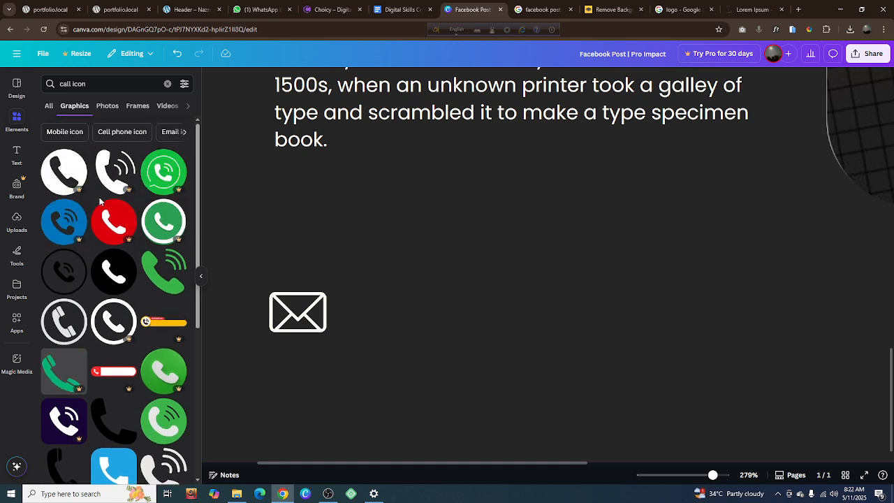
scroll(66, 256, "down", 1)
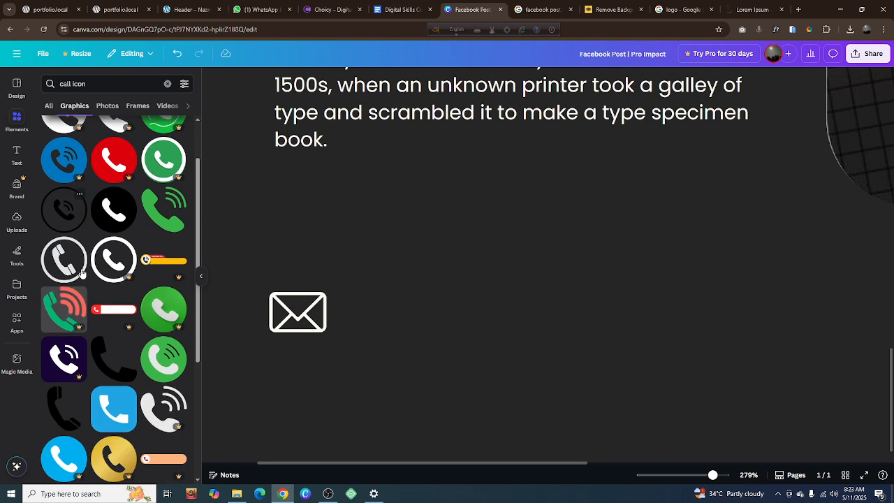
scroll(159, 326, "down", 2)
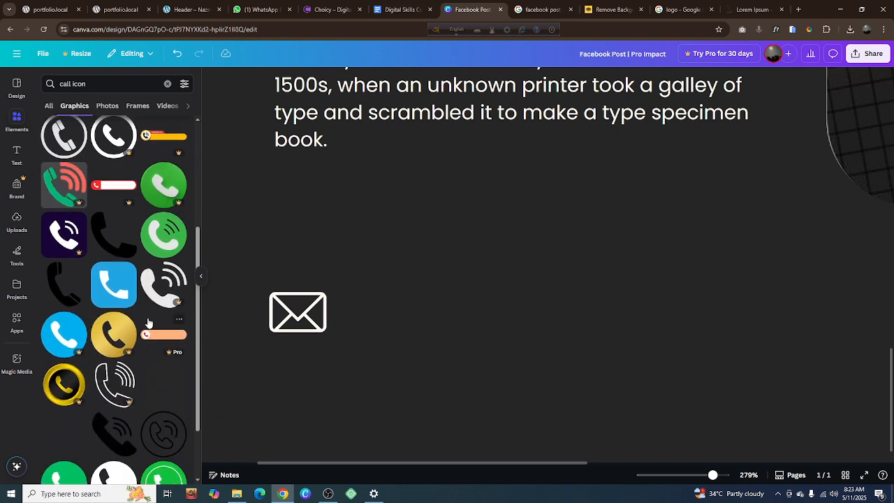
scroll(149, 323, "down", 1)
scroll(148, 323, "down", 3)
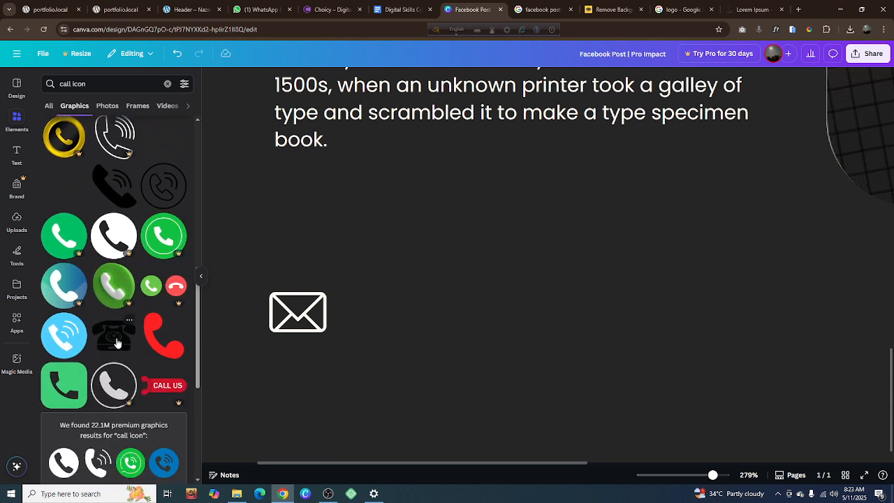
left_click(117, 341)
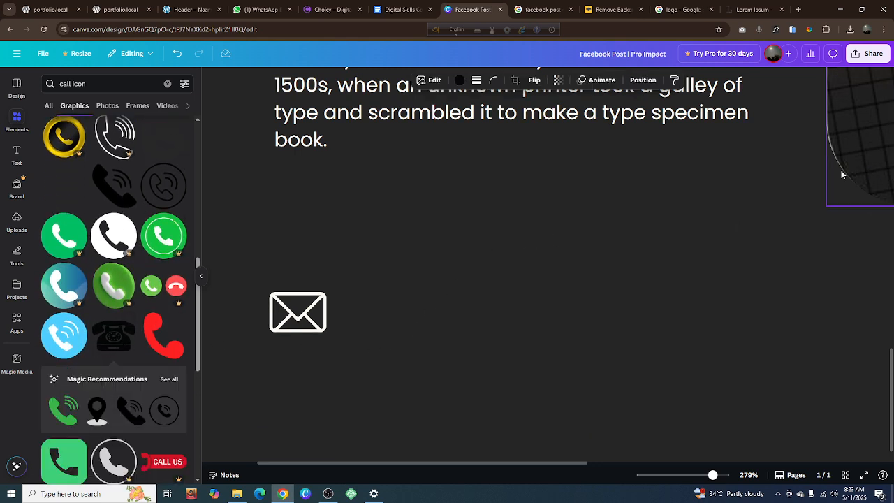
Shrink the desk telephone graphic to the envelope icon's width and place it directly above the envelope
scroll(610, 234, "up", 10)
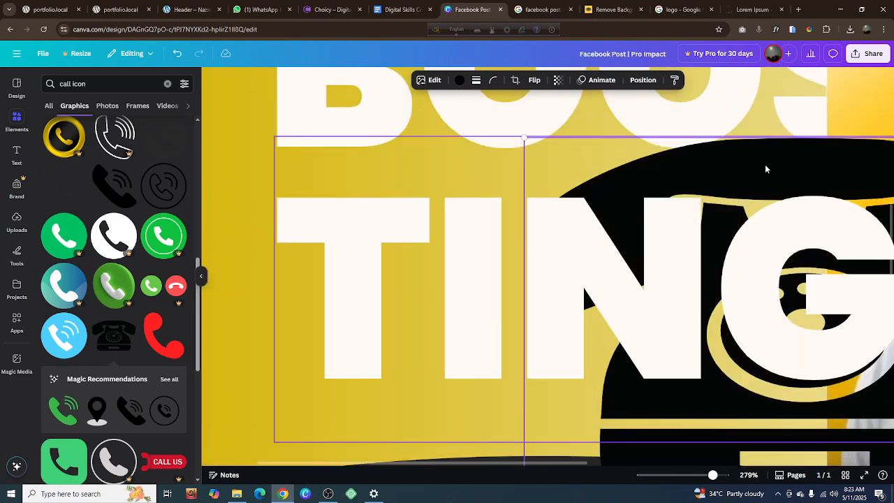
scroll(690, 192, "down", 5)
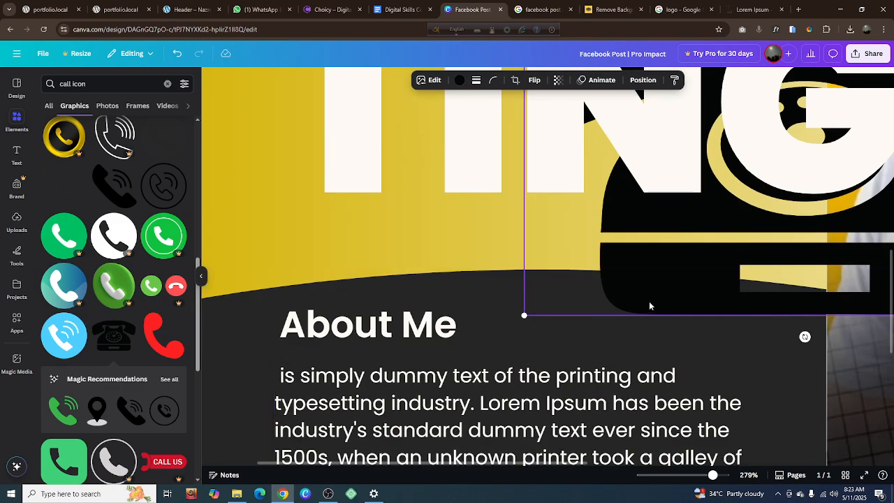
left_click_drag(477, 499, 462, 502)
left_click_drag(758, 312, 549, 502)
scroll(589, 348, "down", 4)
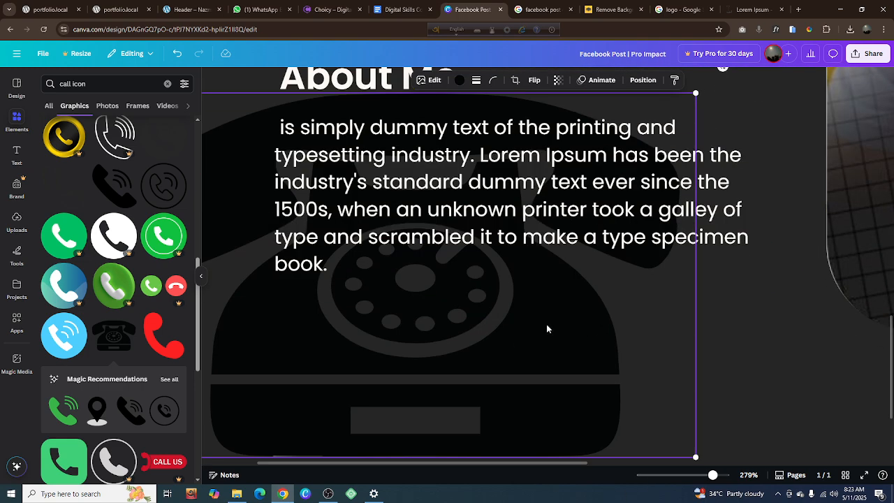
left_click_drag(547, 324, 579, 424)
scroll(583, 379, "down", 3)
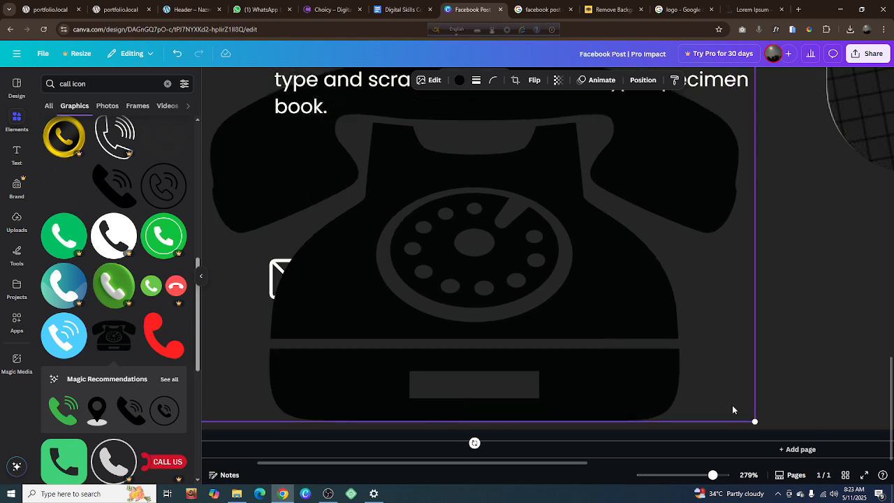
left_click_drag(756, 419, 564, 299)
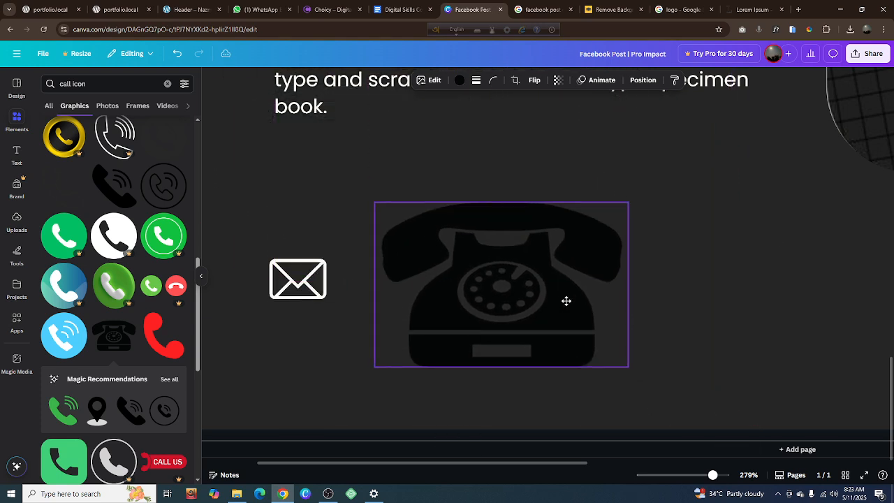
left_click_drag(628, 365, 332, 346)
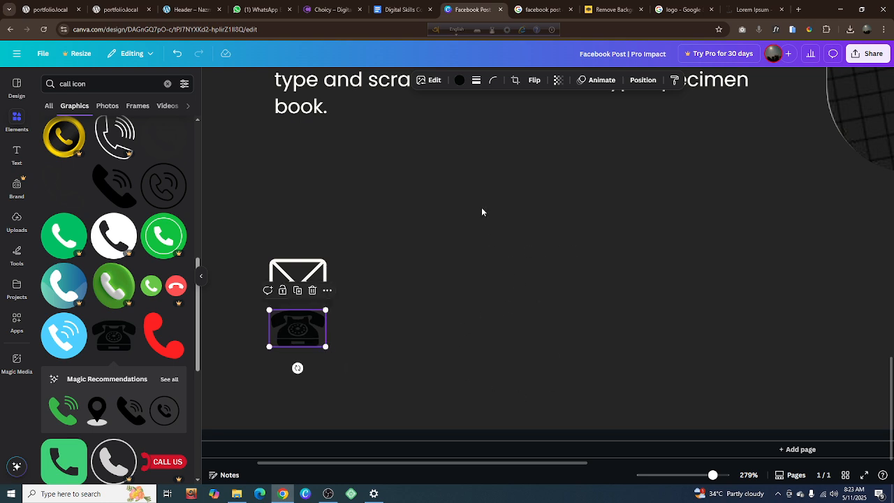
left_click_drag(300, 339, 301, 228)
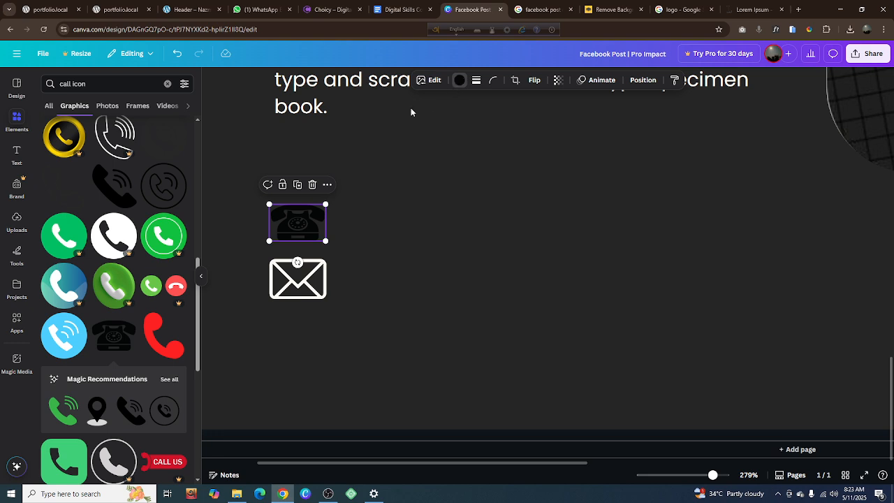
Color the desk telephone icon white and fine-tune its placement above the envelope
left_click(459, 80)
left_click(155, 151)
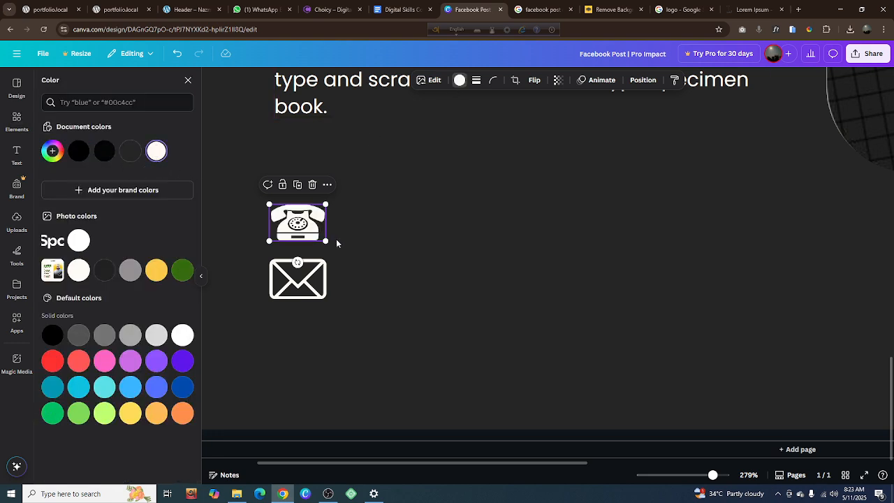
left_click(353, 261)
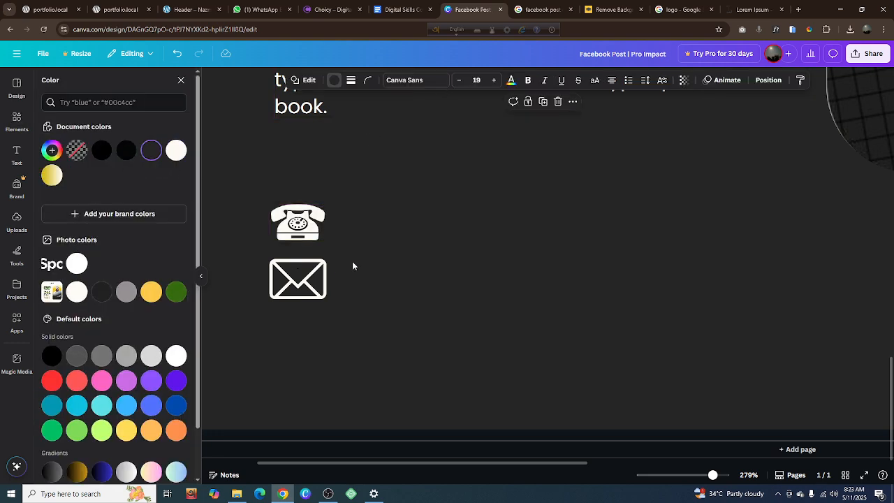
left_click(315, 240)
left_click_drag(323, 240, 326, 242)
left_click(395, 282)
Check the Facebook post reference image in the Google results, and search Canva's graphics for "web icon"
left_click(544, 10)
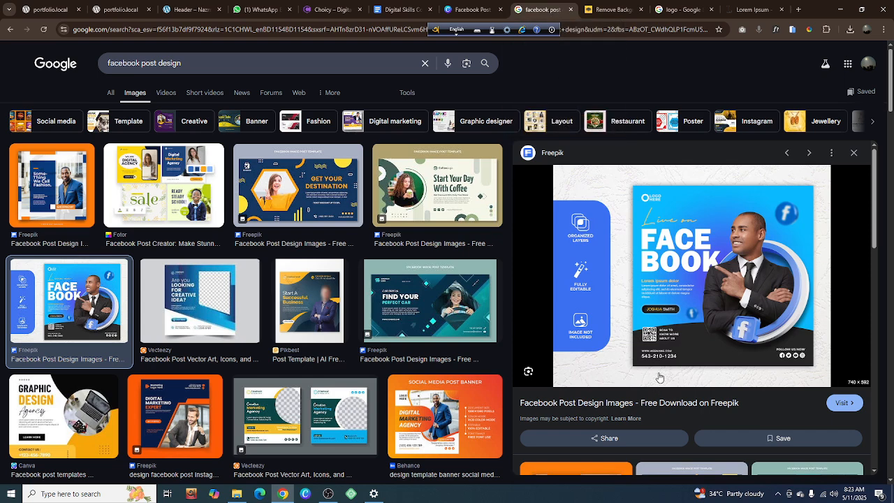
left_click(469, 10)
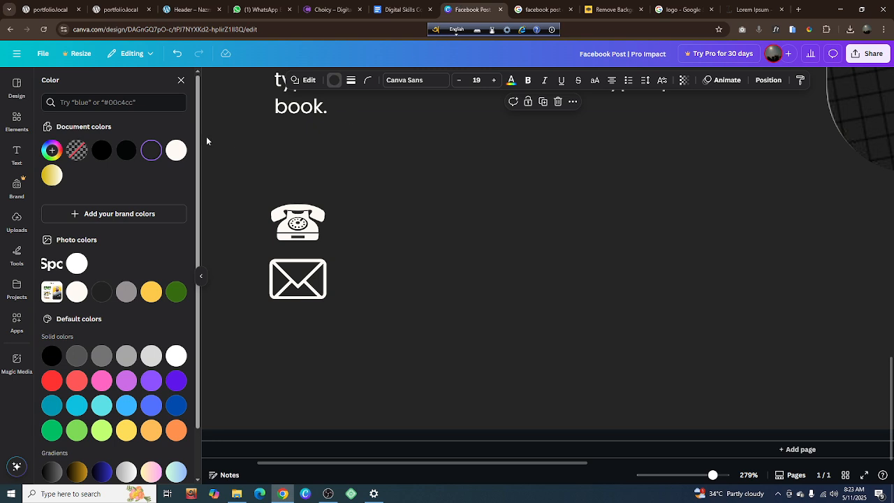
left_click(18, 124)
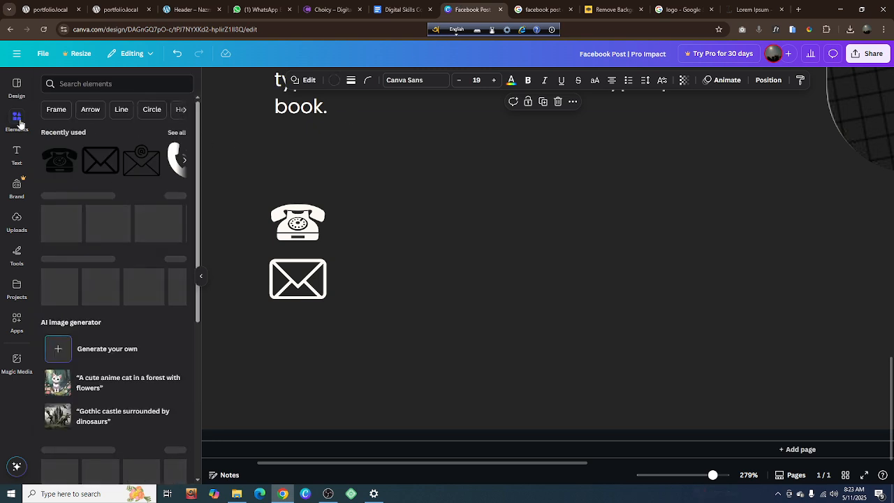
left_click(84, 84)
type("web")
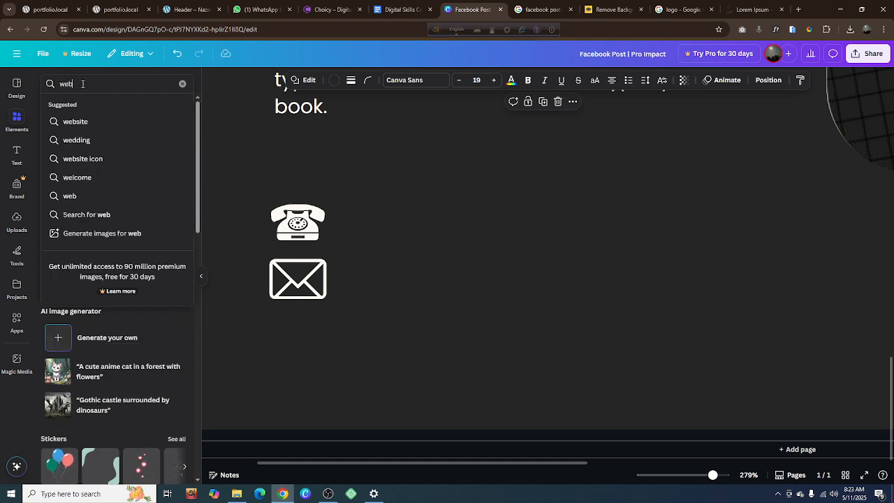
type(" icon")
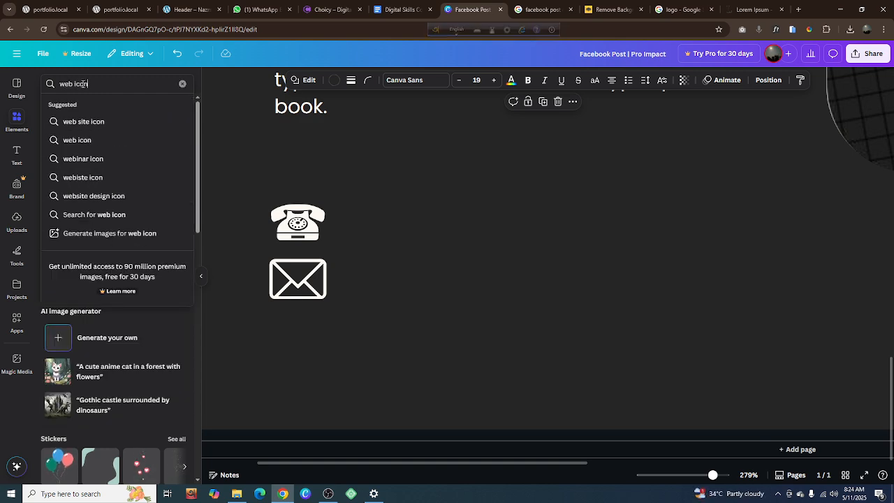
key("Return")
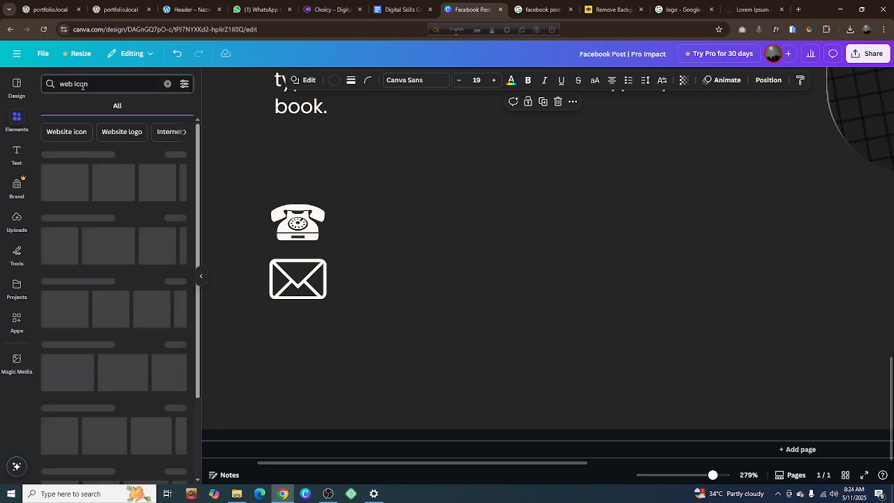
left_click(79, 109)
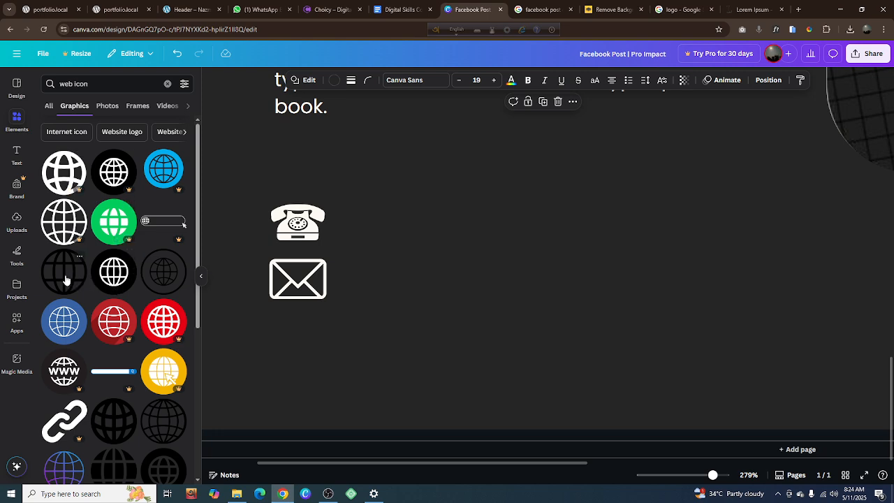
Insert the free black globe outline graphic and shrink it to a fraction of its inserted size in the contact area
left_click_drag(65, 280, 338, 296)
left_click_drag(590, 374, 472, 281)
left_click_drag(547, 343, 580, 270)
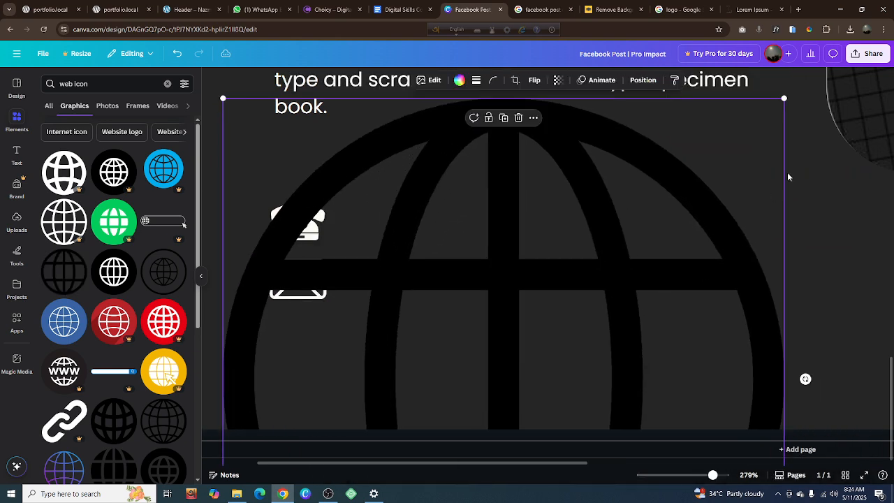
left_click_drag(786, 99, 585, 297)
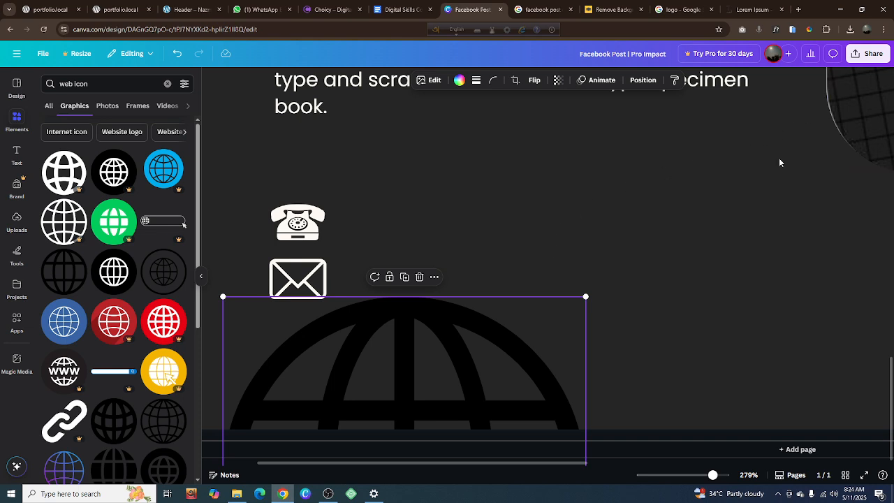
left_click_drag(534, 324, 581, 317)
left_click_drag(500, 366, 534, 234)
left_click_drag(635, 172, 541, 262)
Move the globe below the envelope icon and shrink it to about the envelope's width
left_click_drag(509, 309, 363, 339)
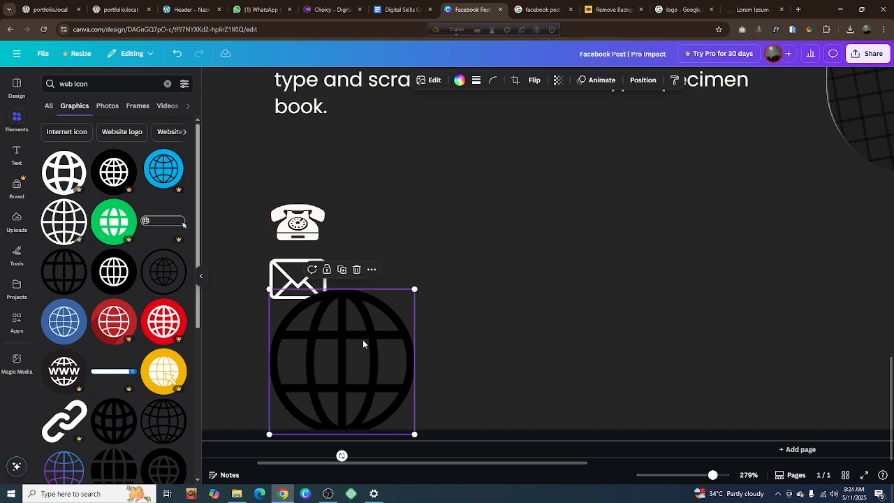
left_click_drag(414, 431, 320, 348)
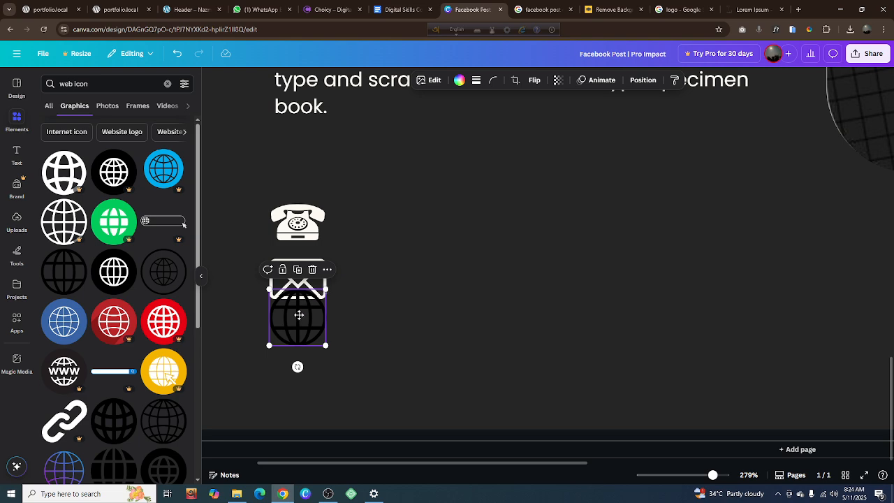
left_click_drag(299, 315, 301, 339)
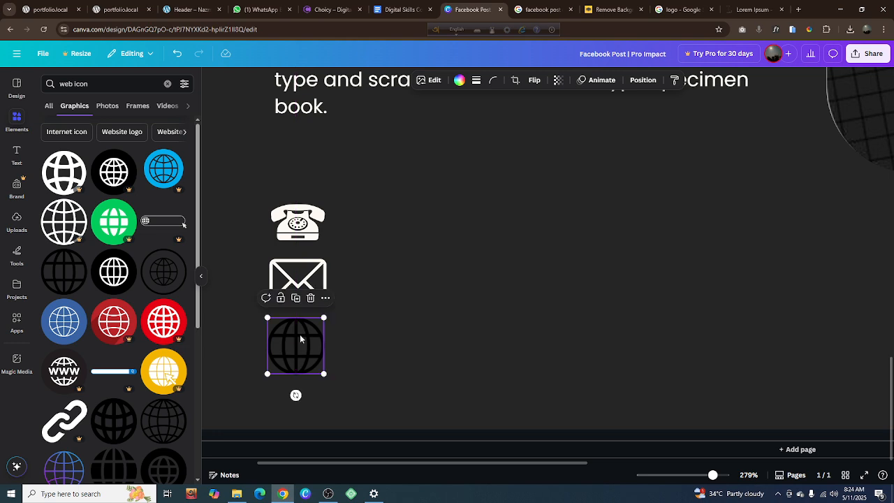
Color the globe icon white and align it with the envelope icon above it
left_click(458, 80)
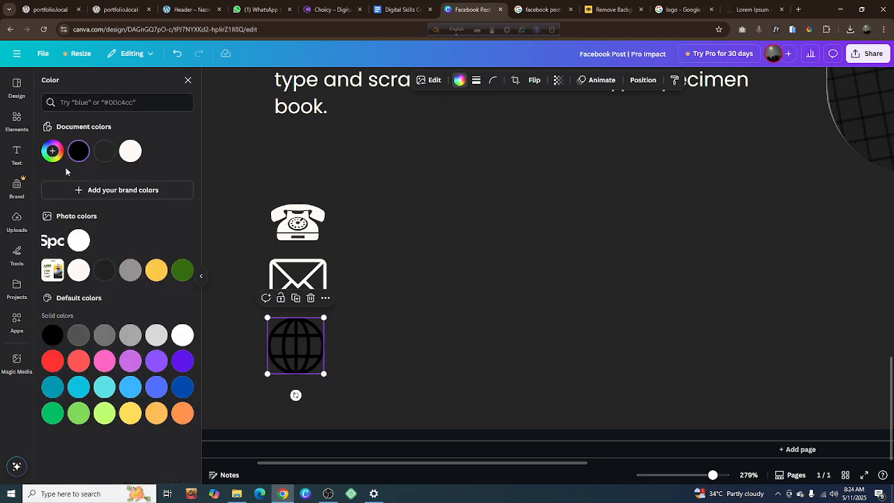
left_click(129, 151)
left_click(404, 252)
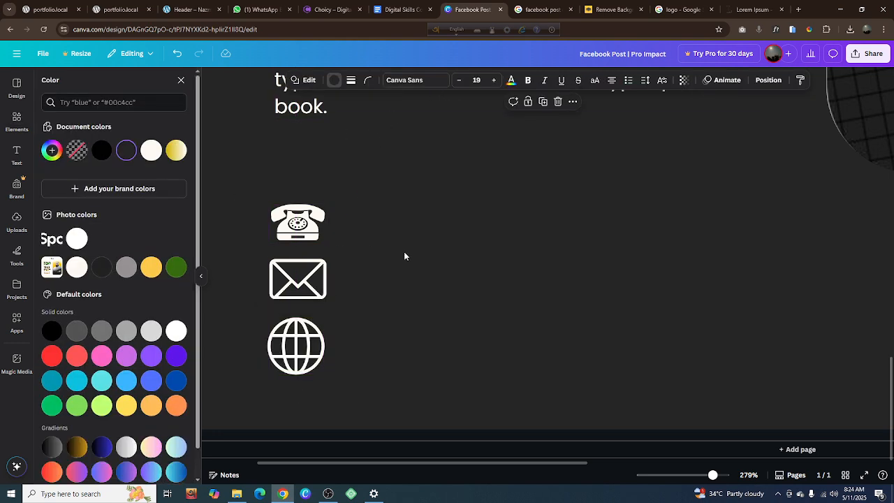
left_click(311, 355)
left_click_drag(311, 354, 306, 344)
left_click(400, 327)
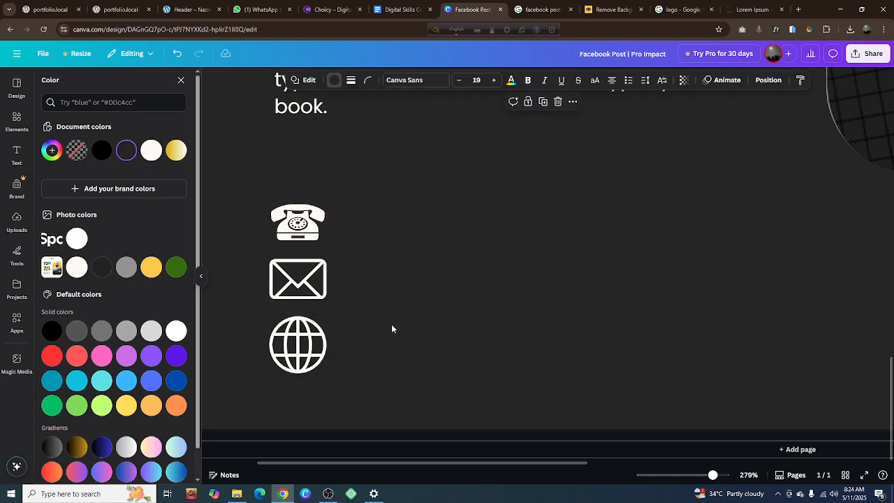
Delete the white desk telephone icon and search the graphics for "call icon" to find a replacement
left_click(320, 231)
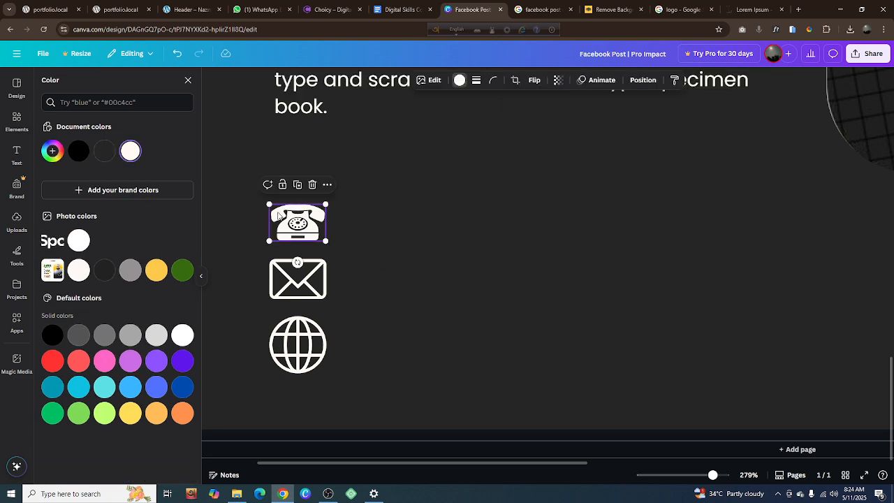
left_click(312, 184)
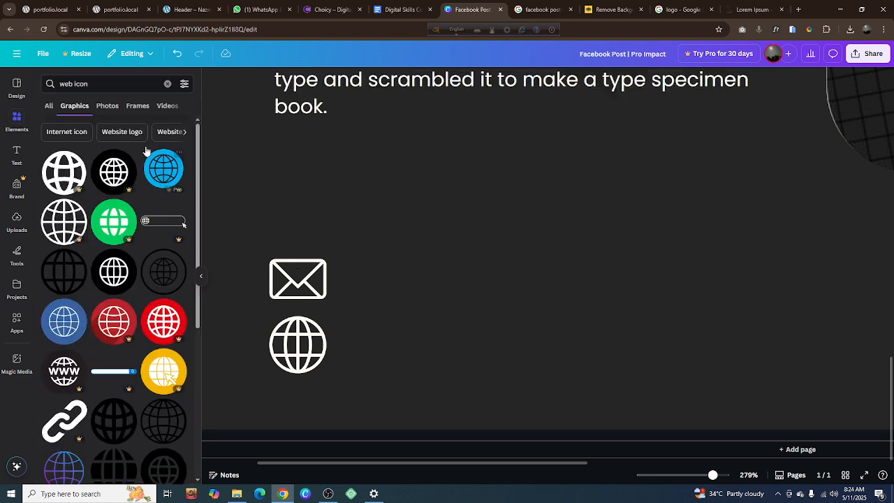
left_click(105, 83)
key("Return")
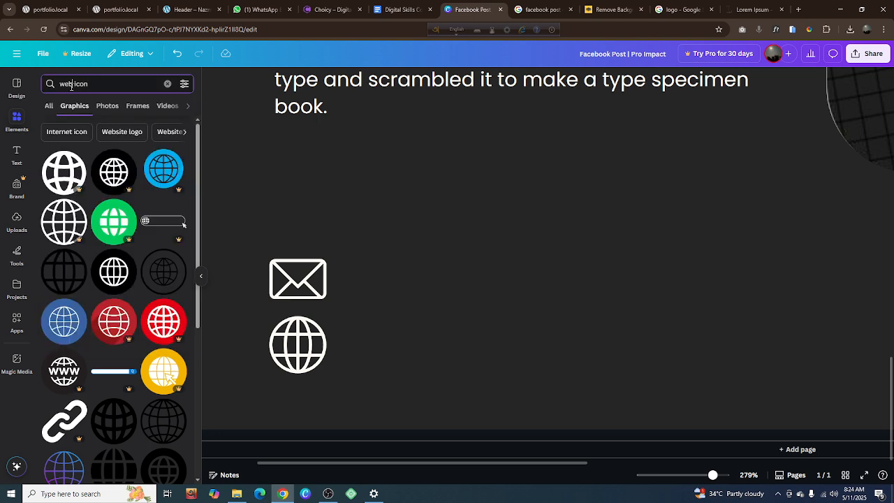
type("call")
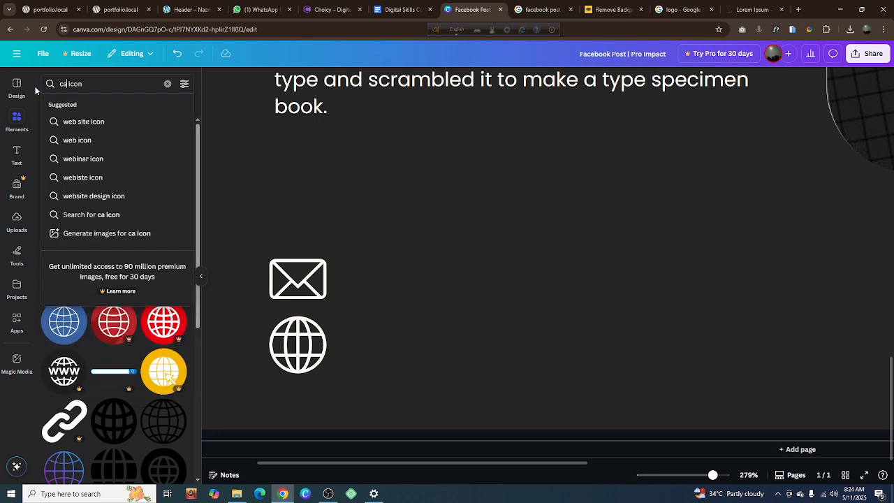
key("Return")
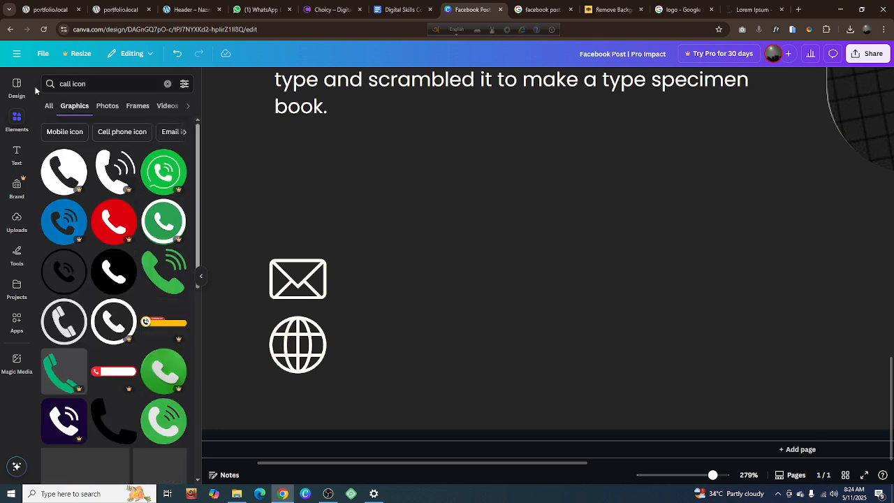
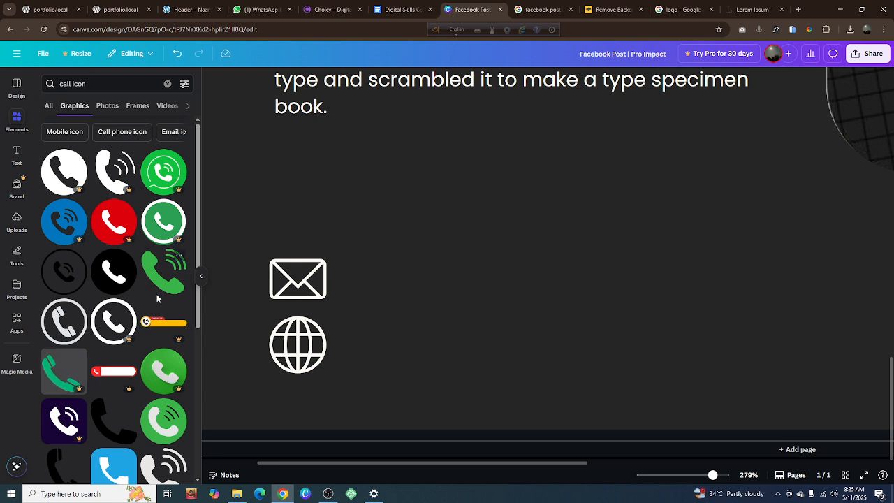
Look through the "call icon" graphics and those of the related search "Mobile icon" for a suitable phone icon
scroll(117, 297, "down", 4)
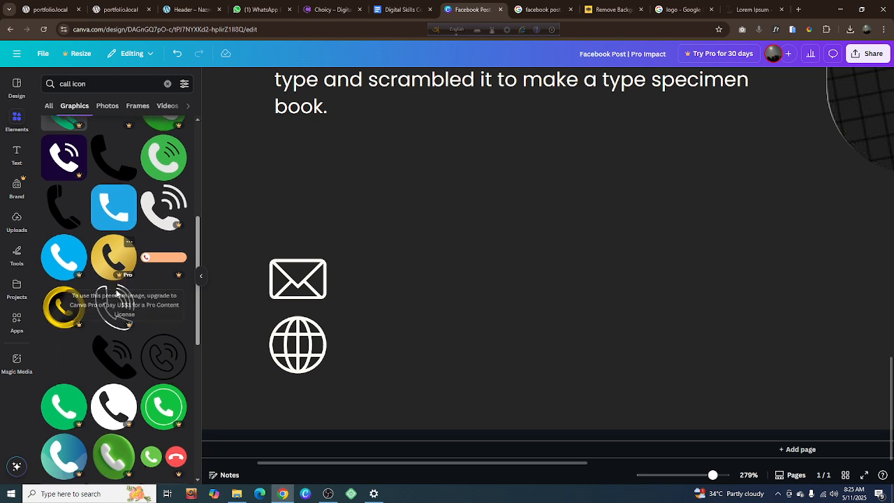
scroll(119, 295, "down", 1)
scroll(127, 305, "down", 1)
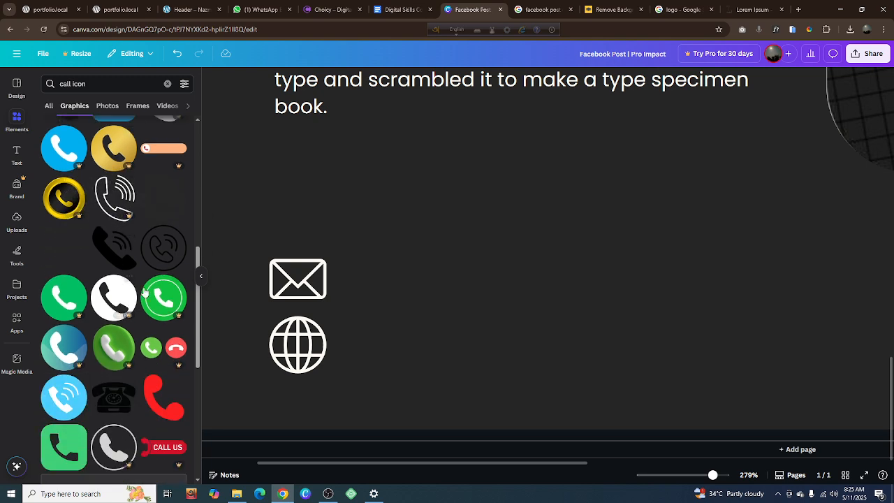
scroll(163, 257, "down", 5)
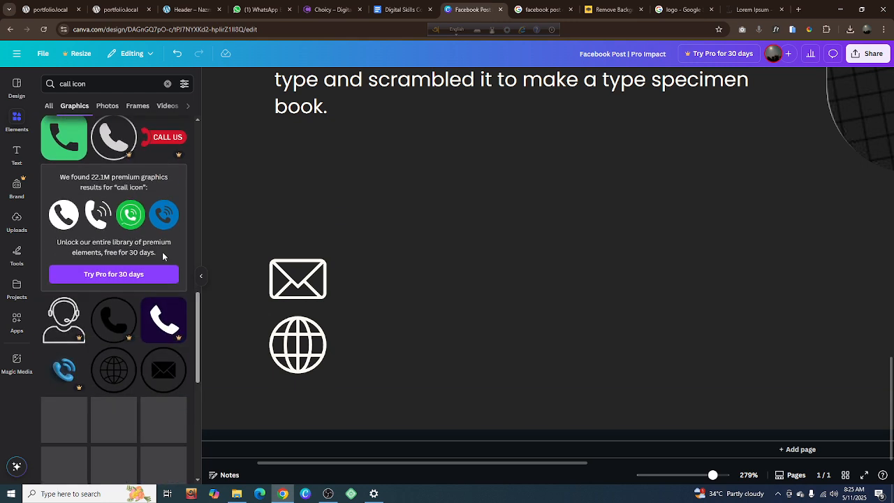
scroll(164, 256, "down", 4)
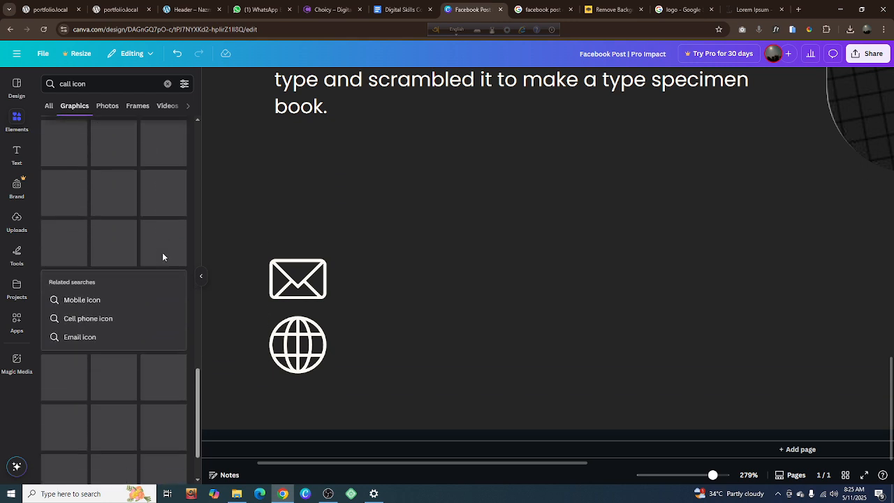
left_click(112, 299)
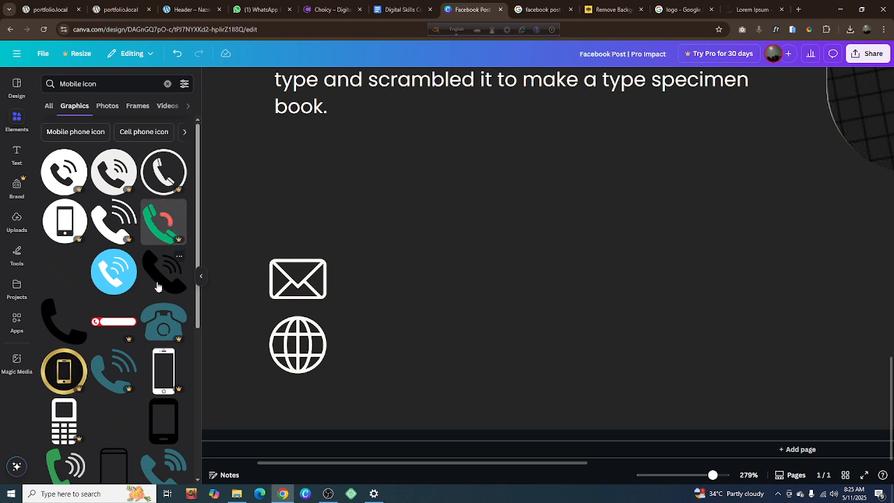
scroll(159, 285, "down", 3)
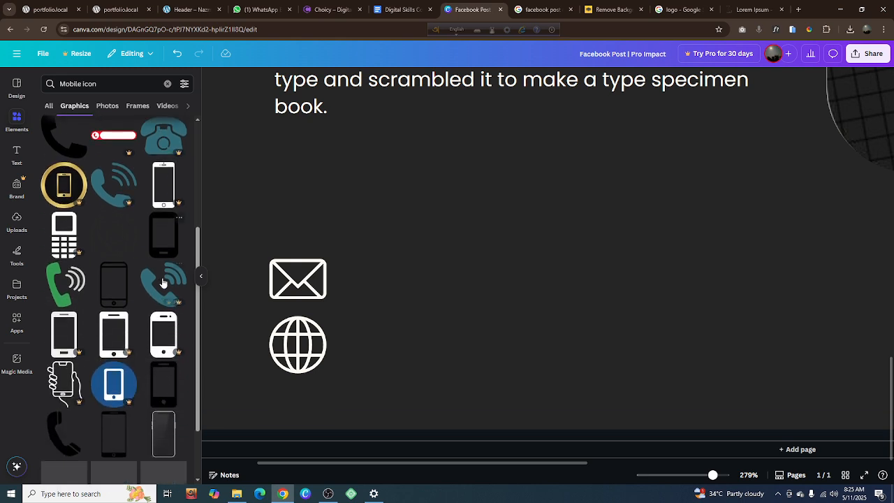
scroll(162, 282, "down", 1)
scroll(140, 230, "up", 5)
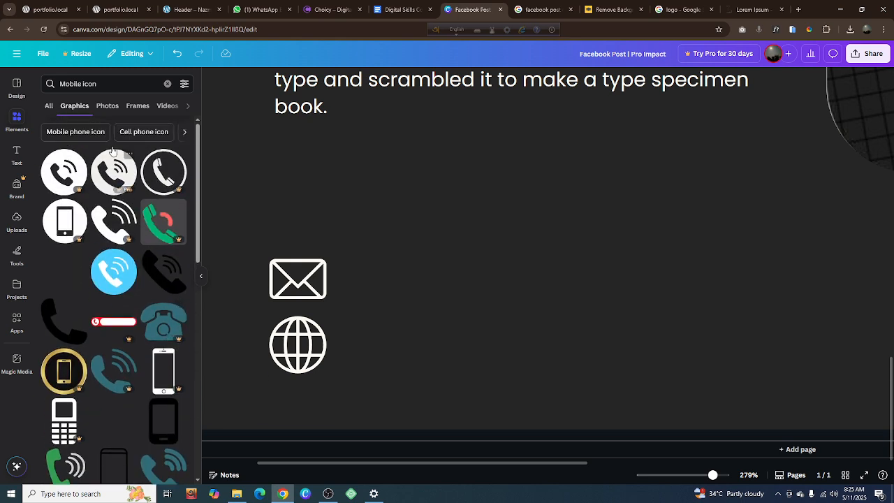
left_click(63, 83)
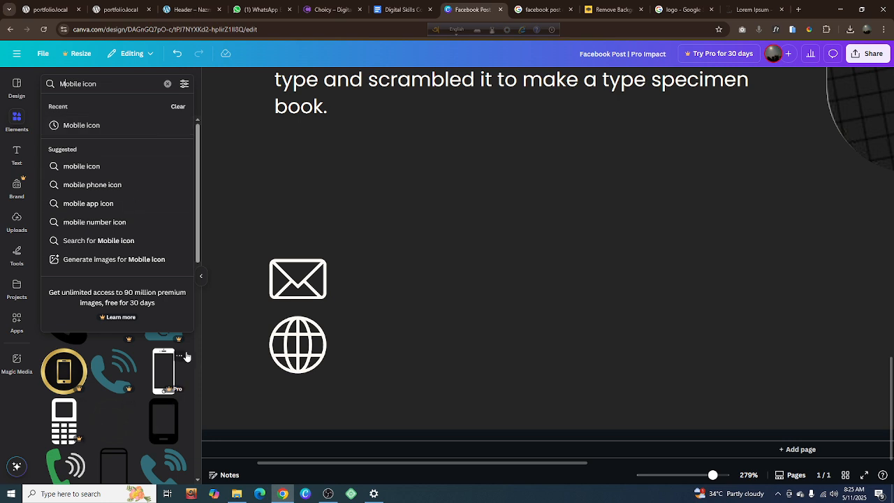
left_click(201, 277)
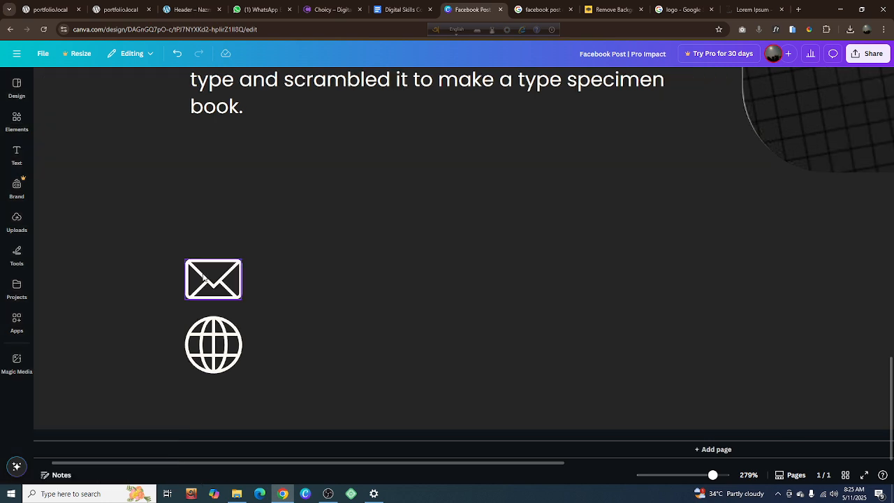
left_click(20, 121)
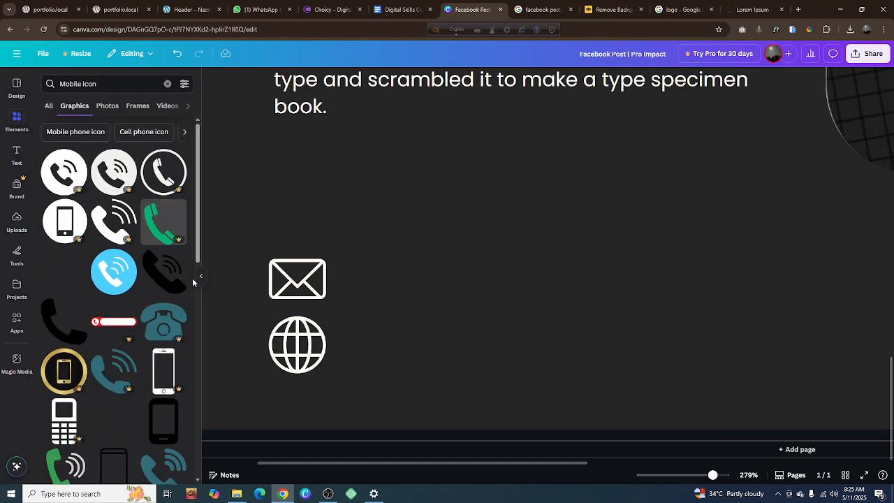
Show all recommendations related to the black ringing handset graphic and look through them for a free phone icon
left_click(163, 279)
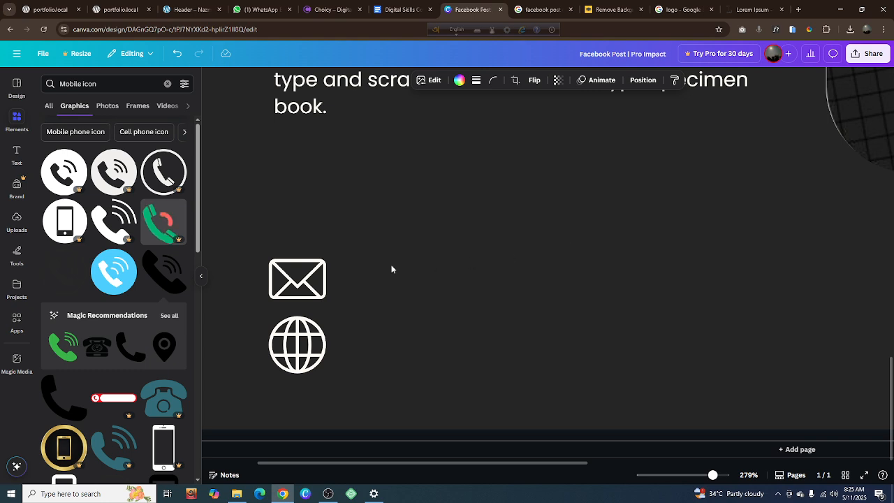
key("ctrl+z")
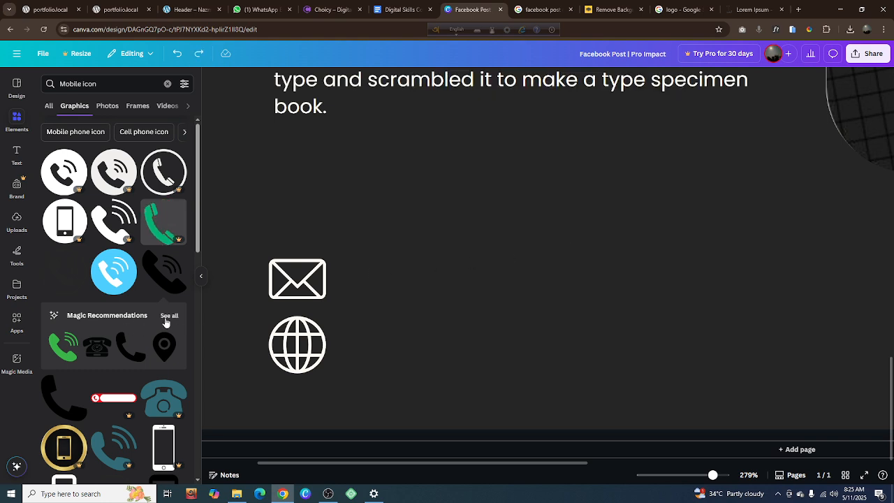
left_click(169, 316)
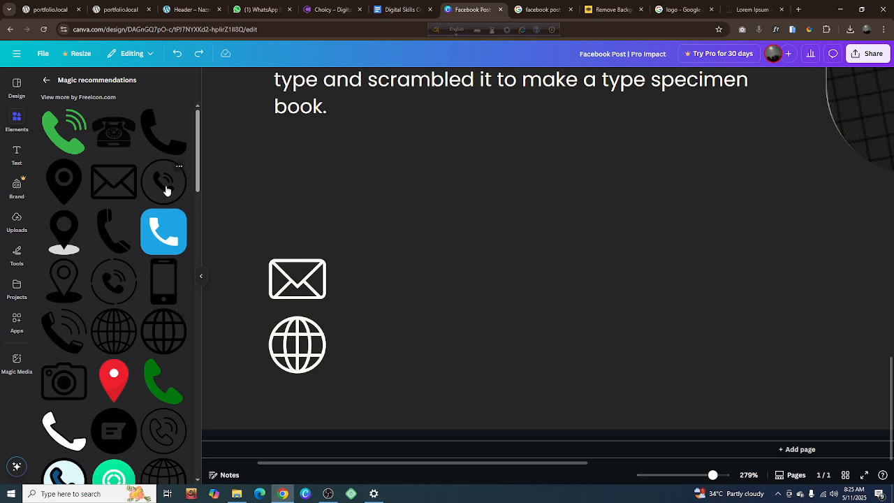
scroll(166, 191, "down", 2)
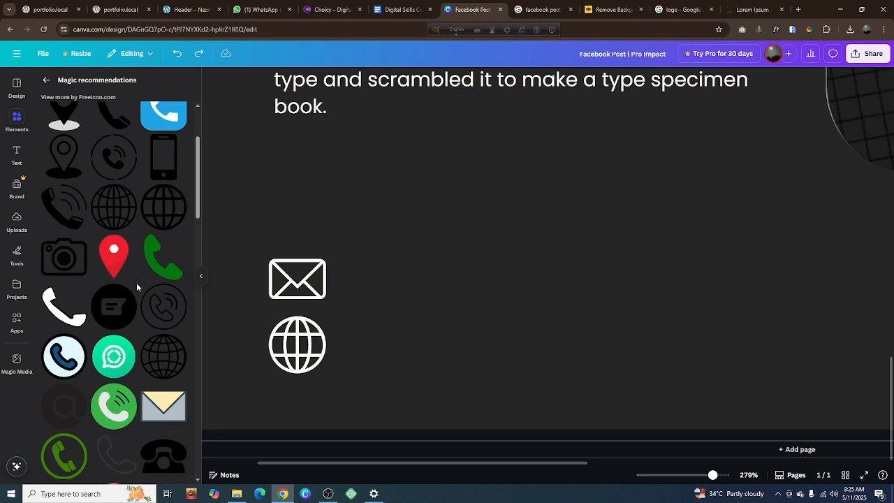
scroll(135, 300, "down", 3)
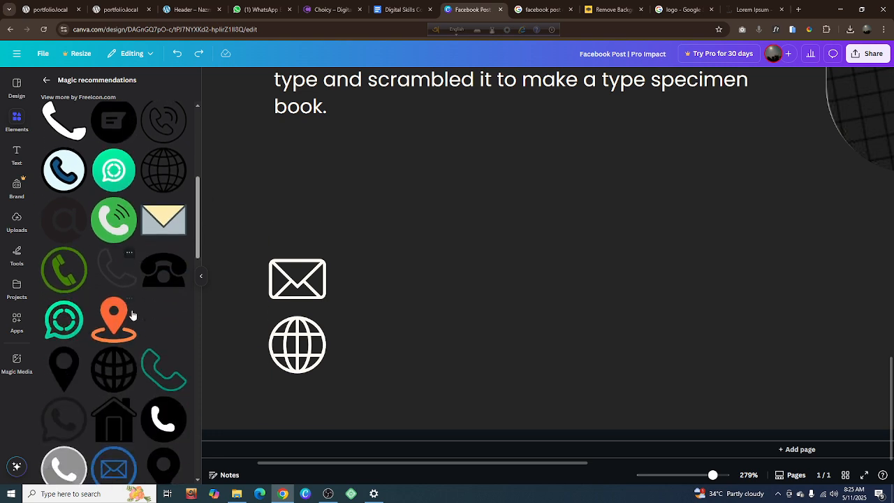
scroll(133, 316, "down", 1)
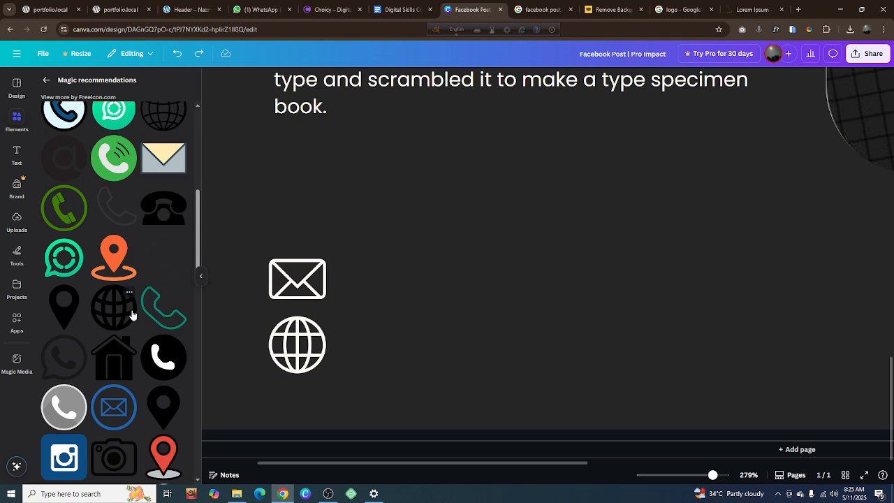
scroll(133, 316, "down", 5)
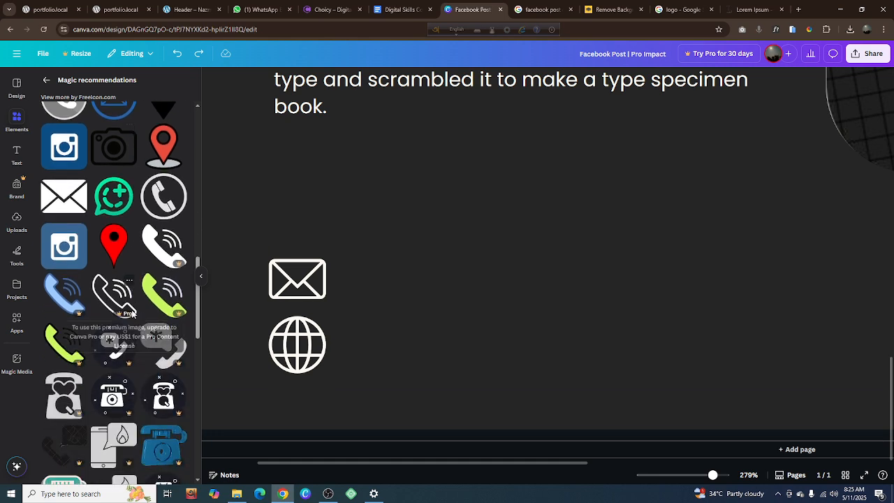
scroll(133, 316, "up", 5)
scroll(132, 316, "up", 5)
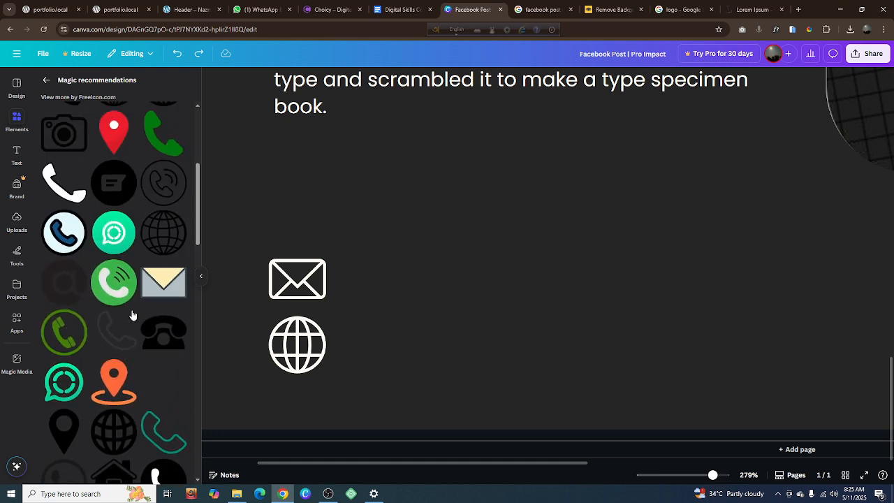
scroll(133, 316, "up", 1)
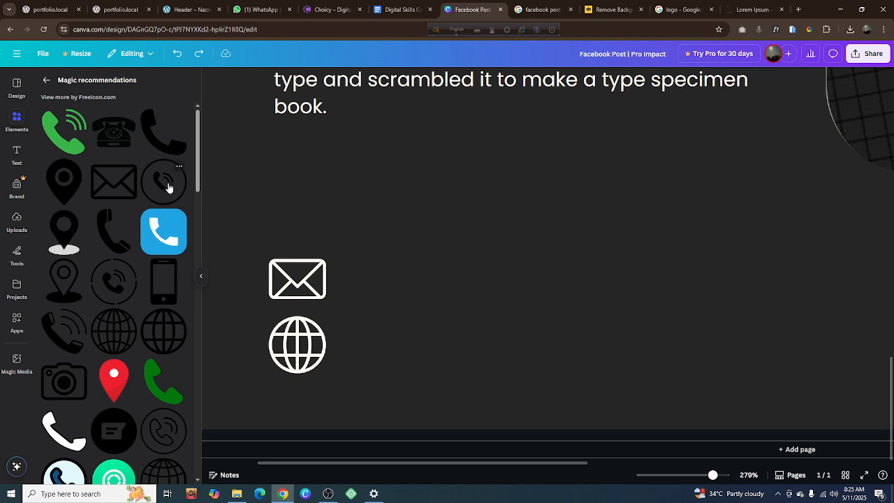
Try the blue rounded-square phone graphic with its background recolored off-white and black, and delete it
left_click(173, 237)
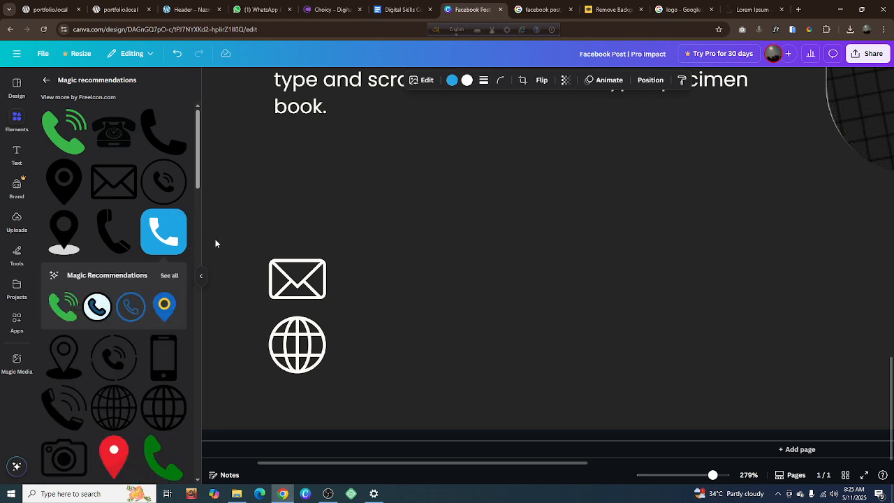
key("ctrl+z")
left_click_drag(164, 230, 315, 221)
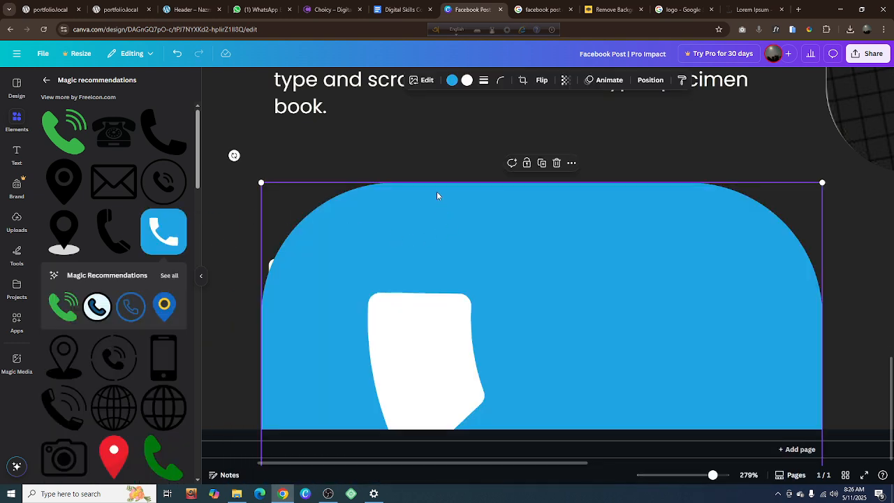
left_click(453, 81)
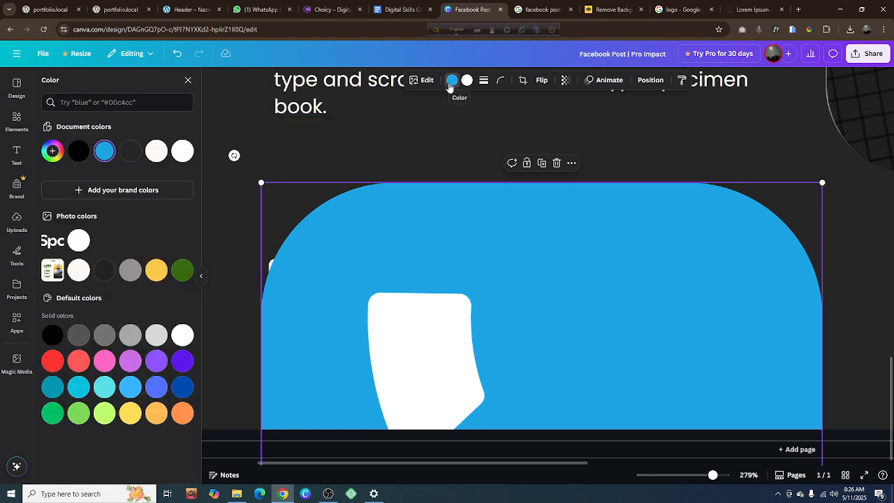
left_click(156, 151)
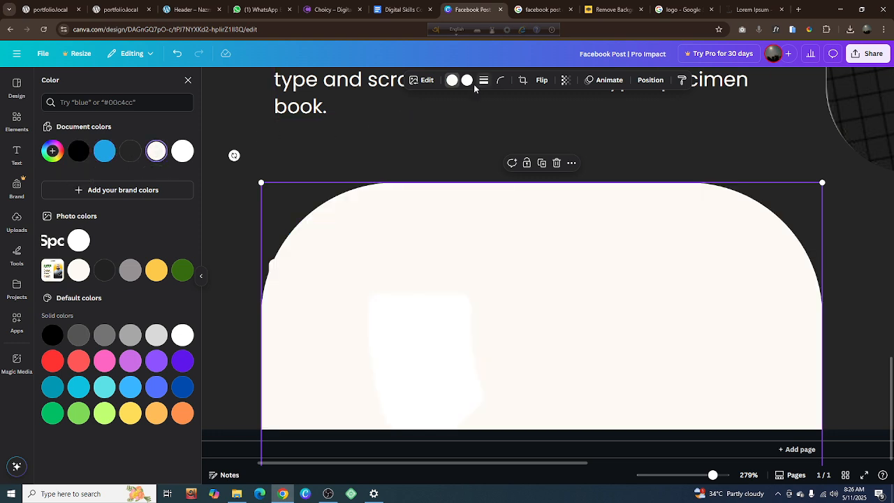
left_click(81, 160)
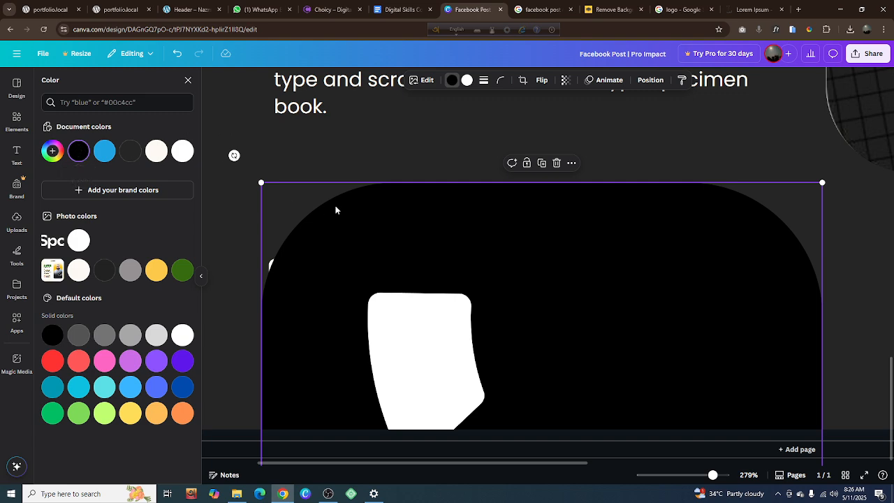
left_click(556, 164)
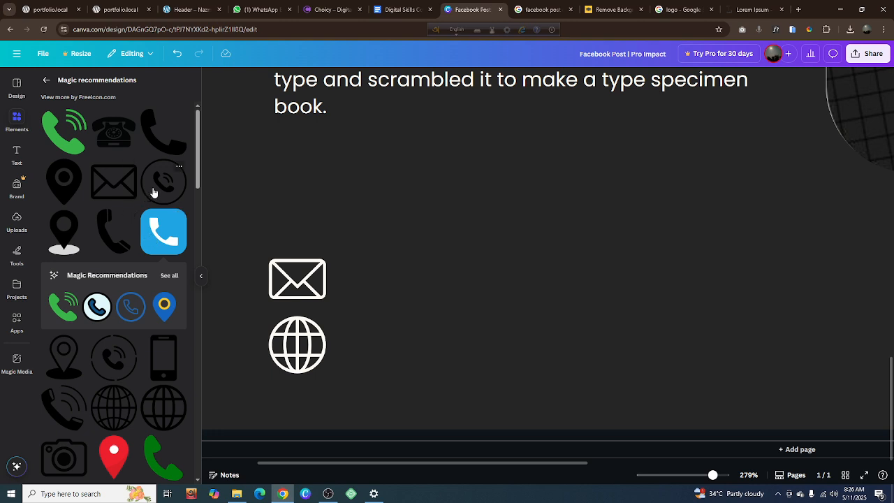
Insert the solid black handset graphic into the contact area and shrink it to under half its inserted size
left_click(165, 155)
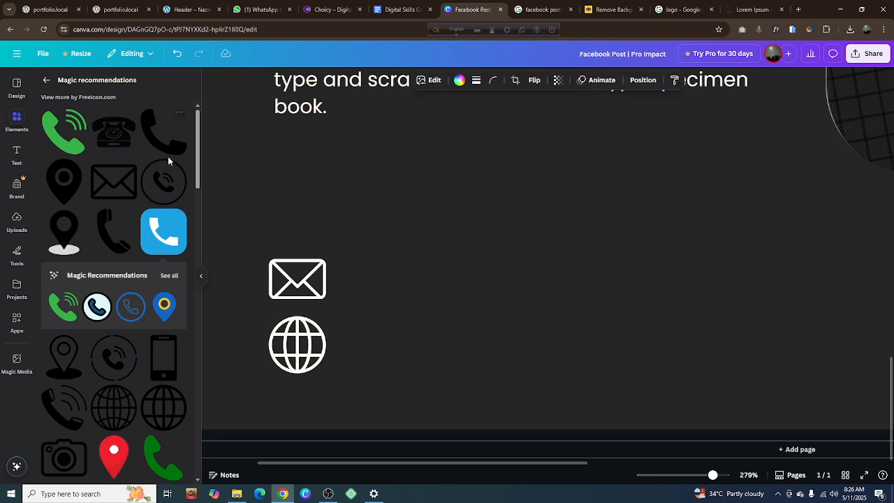
key("ctrl+z")
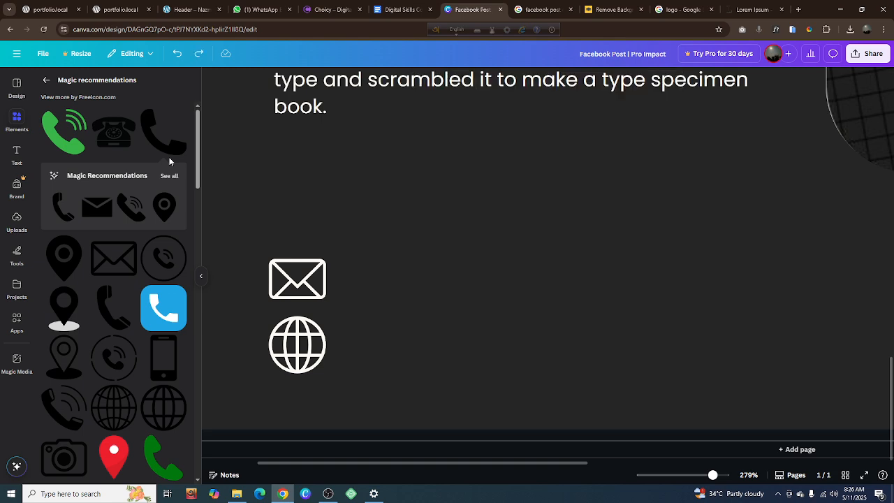
left_click_drag(168, 157, 285, 200)
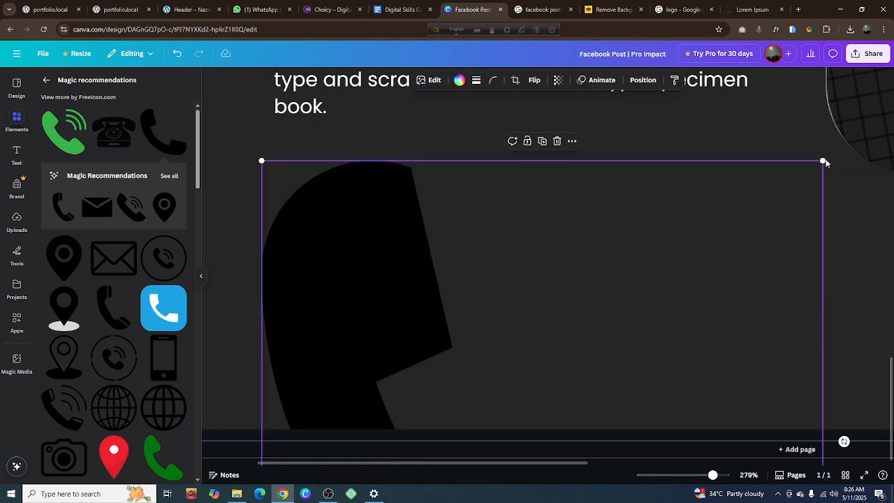
left_click_drag(824, 160, 647, 329)
left_click_drag(591, 333, 659, 130)
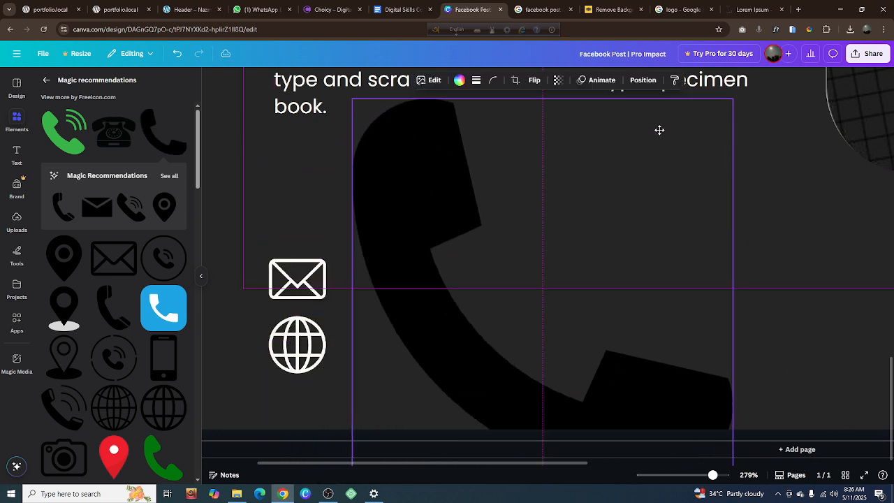
left_click_drag(733, 99, 528, 203)
Place the handset above the envelope icon and shrink it to about the envelope's width
left_click_drag(510, 295, 385, 301)
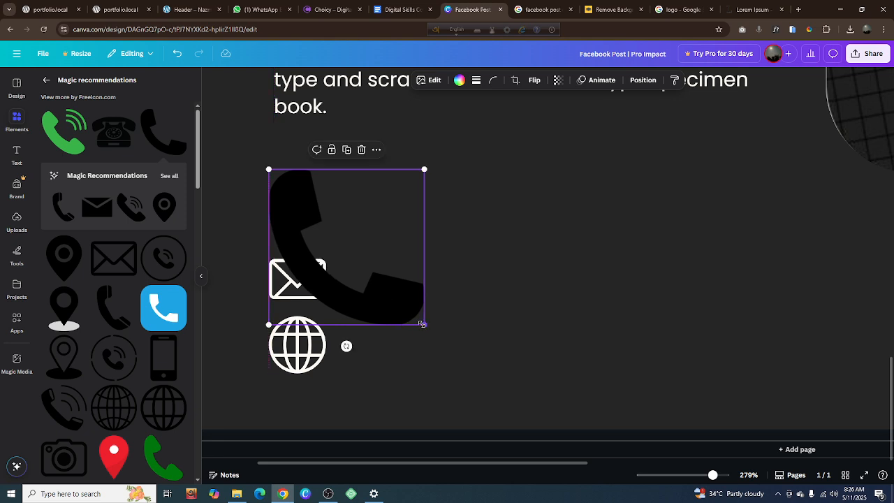
left_click_drag(423, 324, 295, 220)
left_click_drag(295, 221, 297, 218)
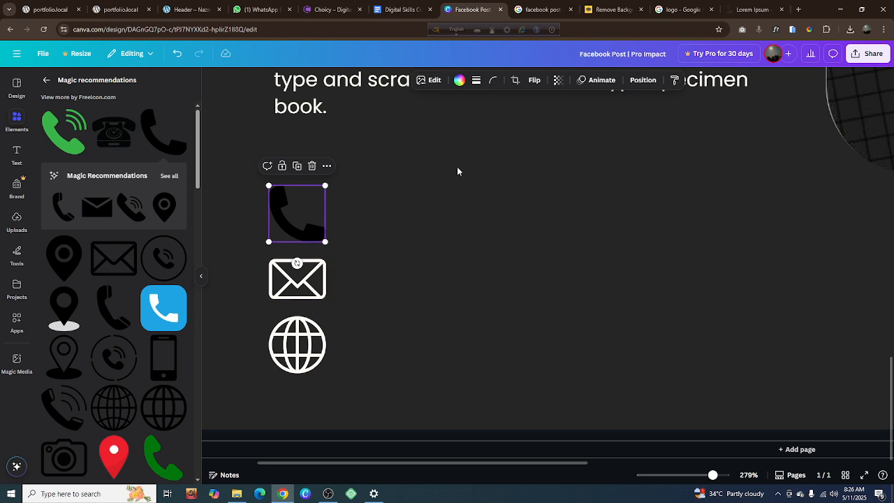
Color the handset icon with the document's off-white and shrink it slightly from its outer corner
left_click(459, 79)
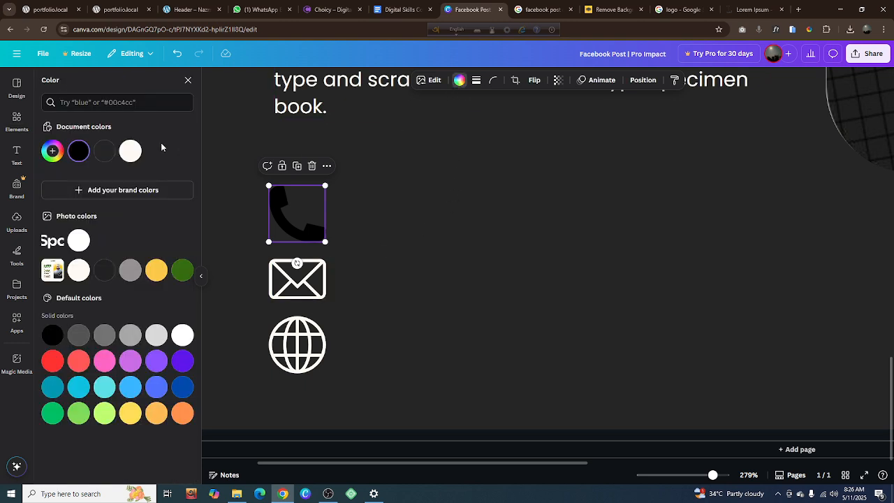
left_click(130, 151)
left_click(444, 233)
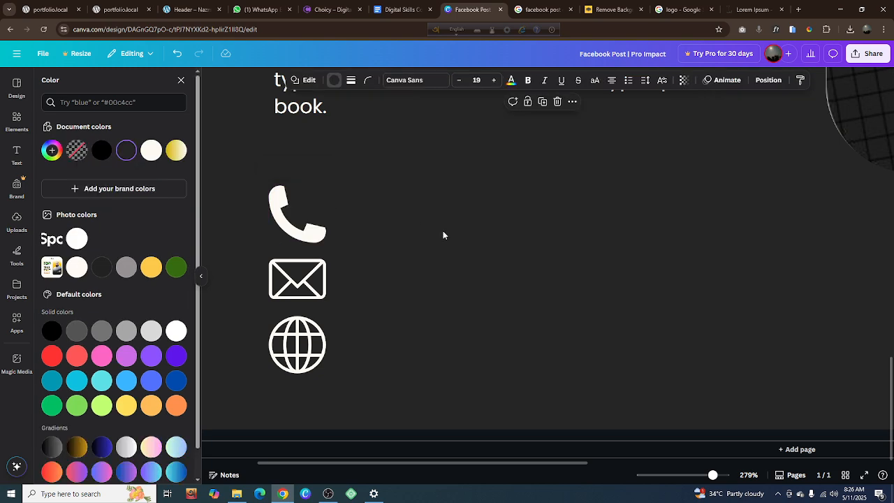
left_click(318, 234)
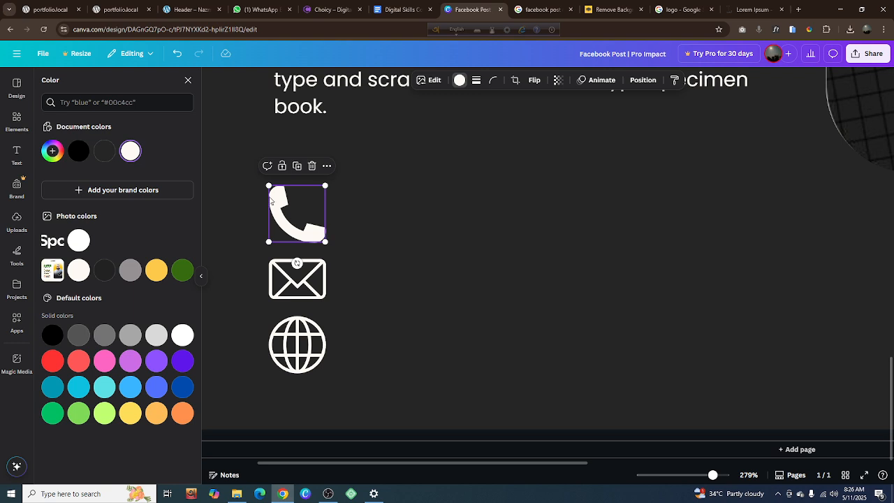
left_click_drag(268, 187, 272, 189)
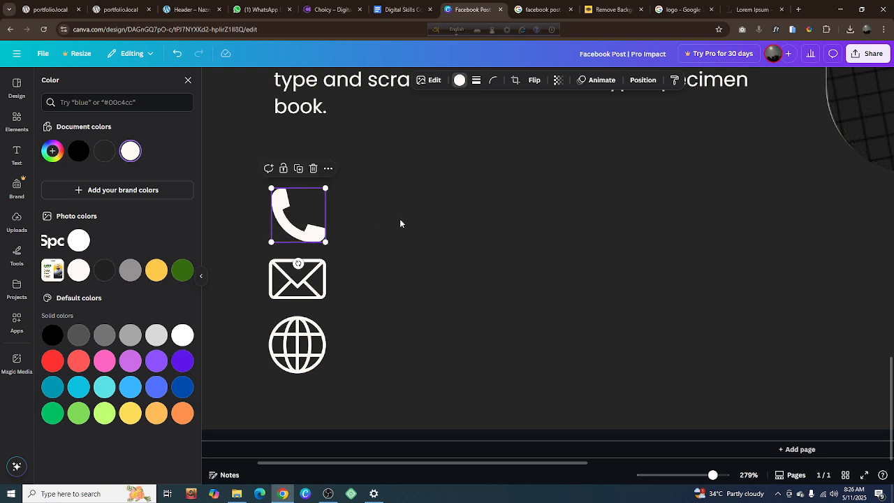
Duplicate the "About Me" body paragraph and place the copy beside the handset icon in the contact area
left_click(405, 224)
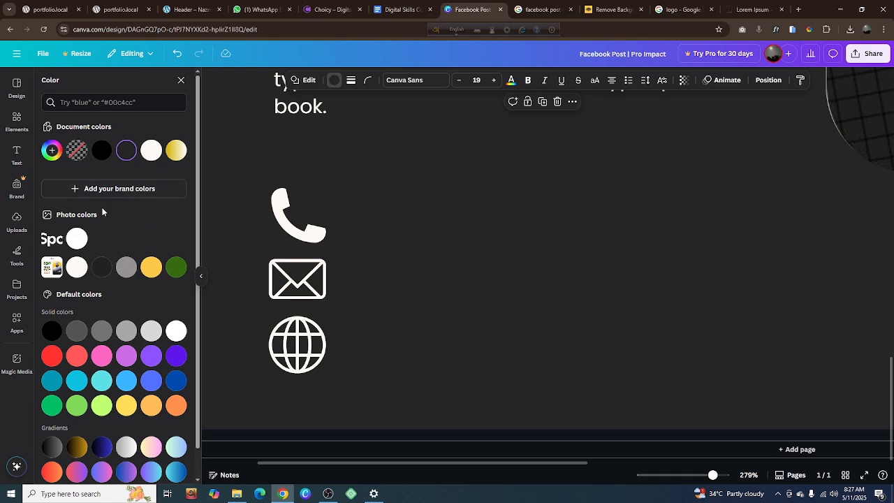
left_click(299, 115)
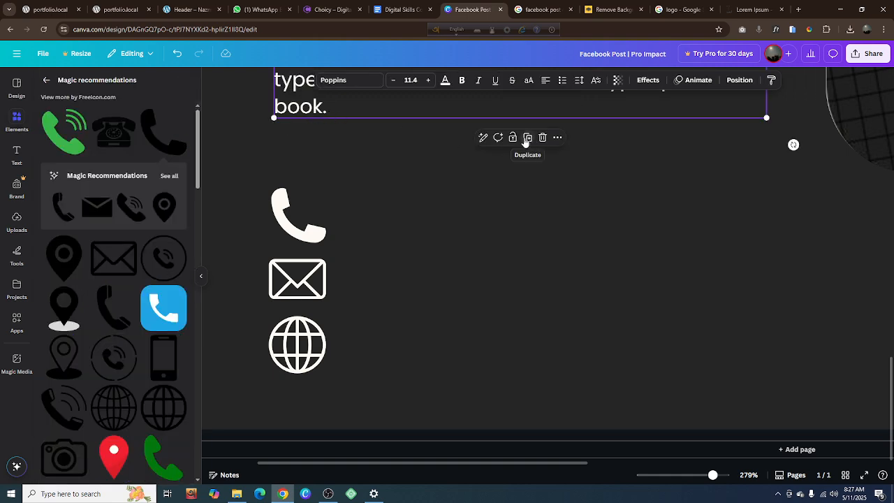
scroll(521, 209, "up", 3)
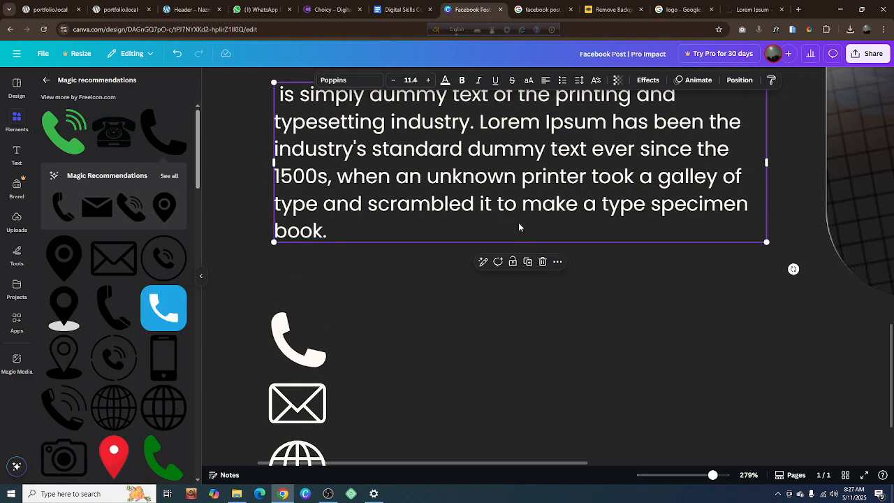
left_click(528, 261)
left_click_drag(500, 188, 533, 393)
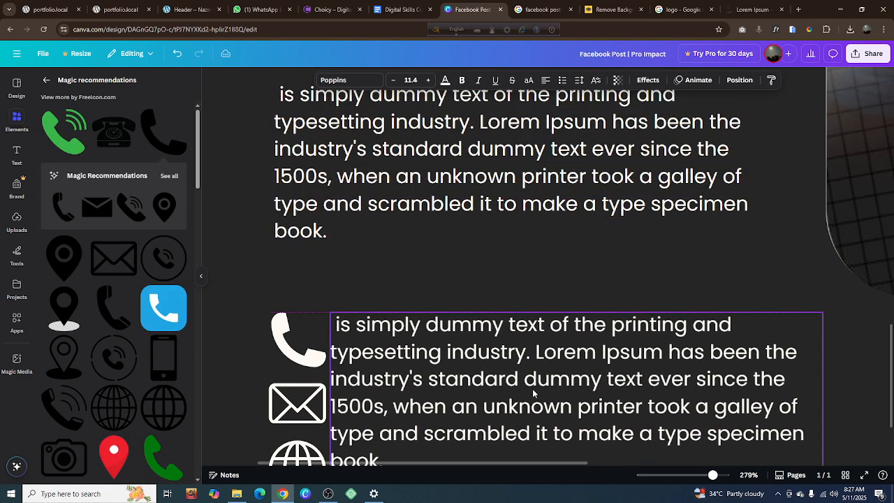
scroll(529, 356, "down", 3)
Replace the copied paragraph's text with the contact phone number, including the country code
double_click(508, 271)
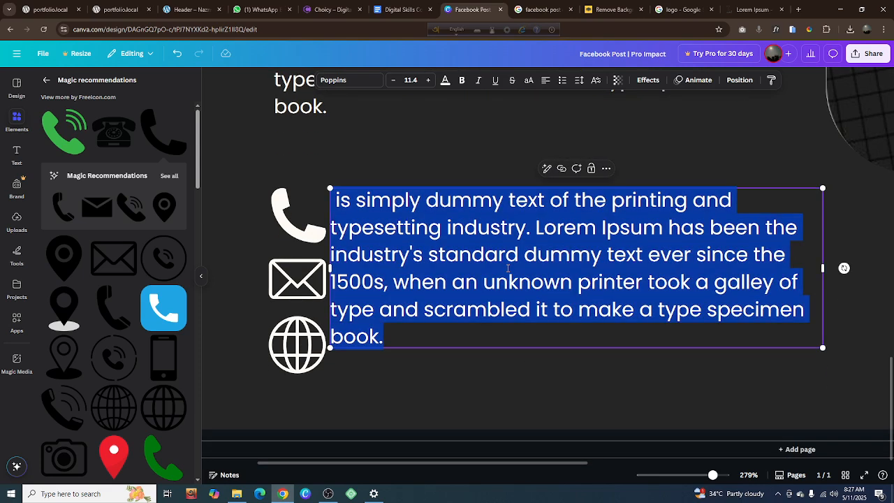
key("BackSpace")
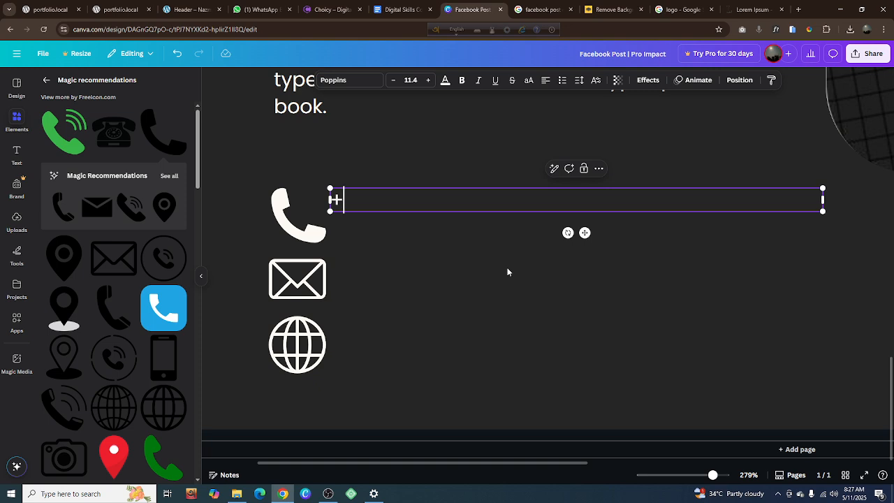
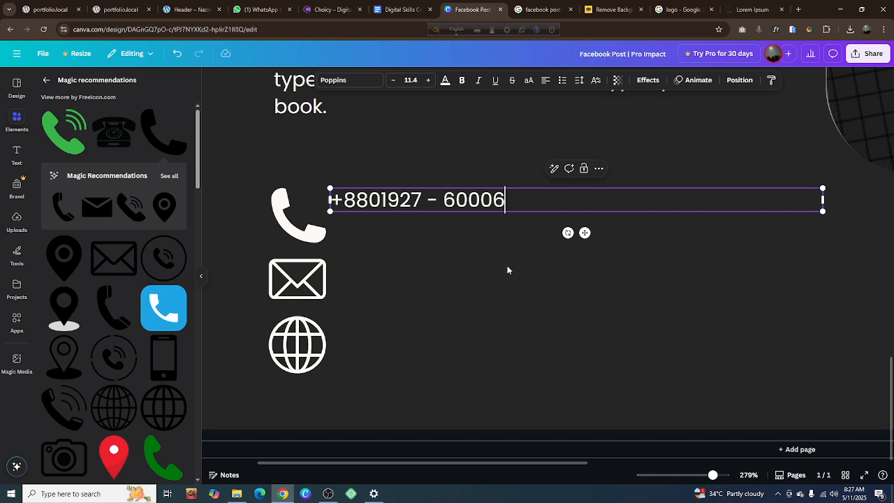
Regroup the phone number's digits by adding a space within it and removing the dash
left_click(507, 265)
left_click(401, 205)
left_click(402, 203)
left_click(443, 201)
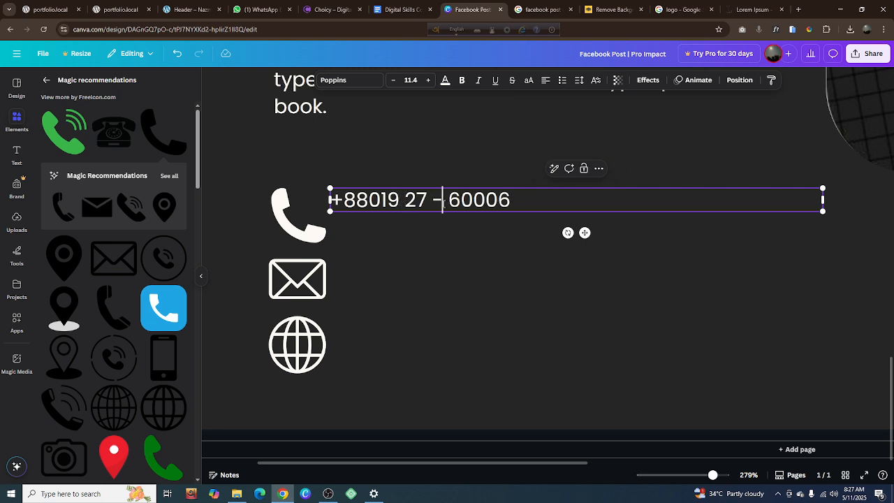
key("BackSpace")
key("BackSpace")
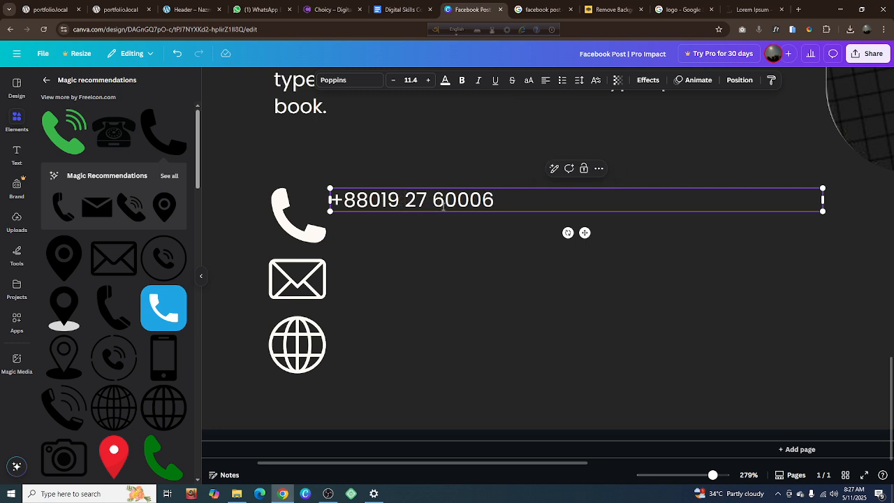
Enlarge the phone number text to size 25.7 and leave a small gap between it and the handset icon
left_click(401, 253)
left_click(397, 202)
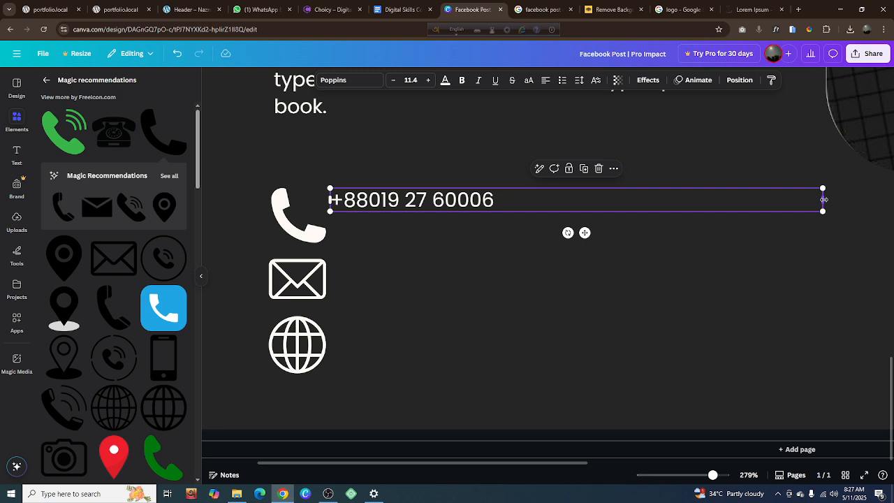
left_click_drag(823, 202, 728, 216)
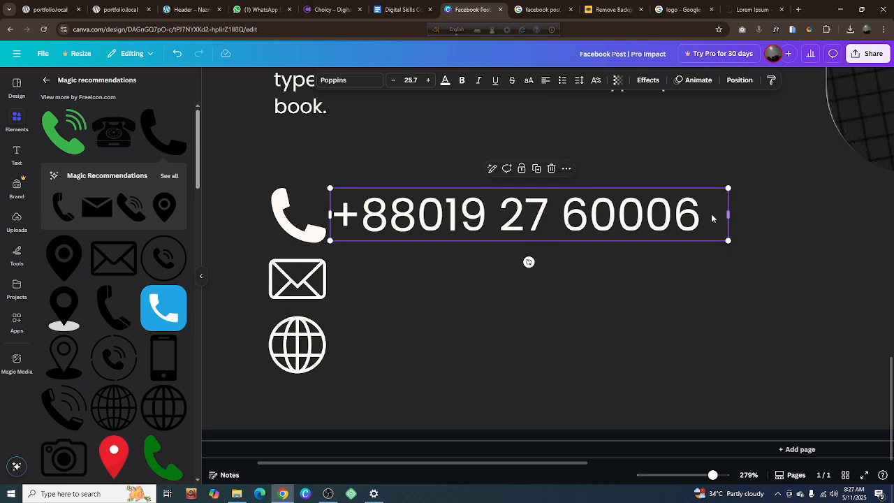
left_click_drag(610, 198, 614, 193)
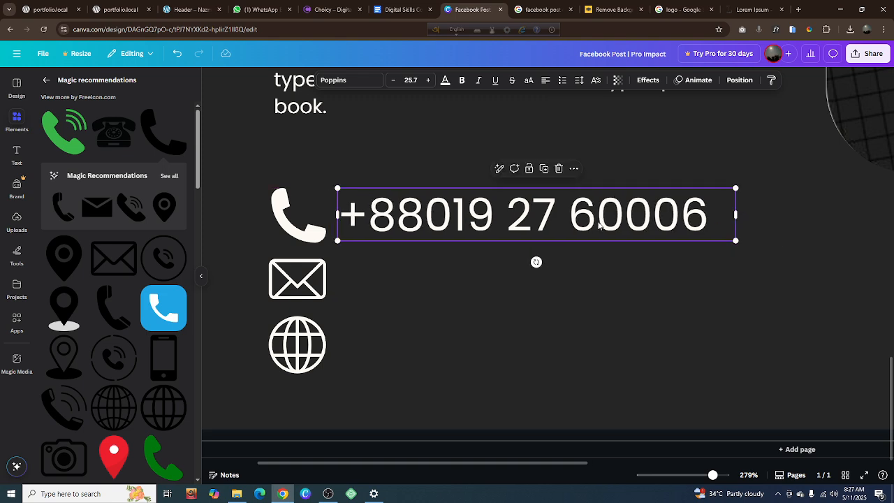
Align the handset icon and the phone number text to each other's vertical middle
left_click(290, 225, "shift")
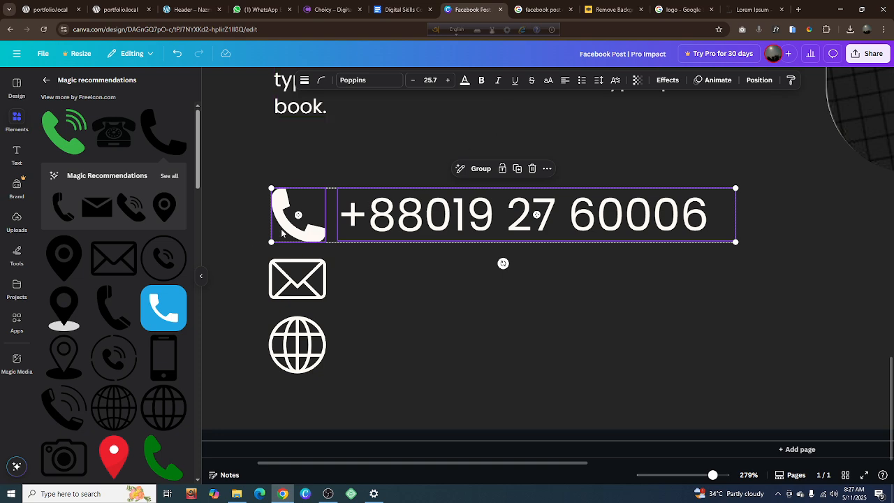
right_click(299, 225)
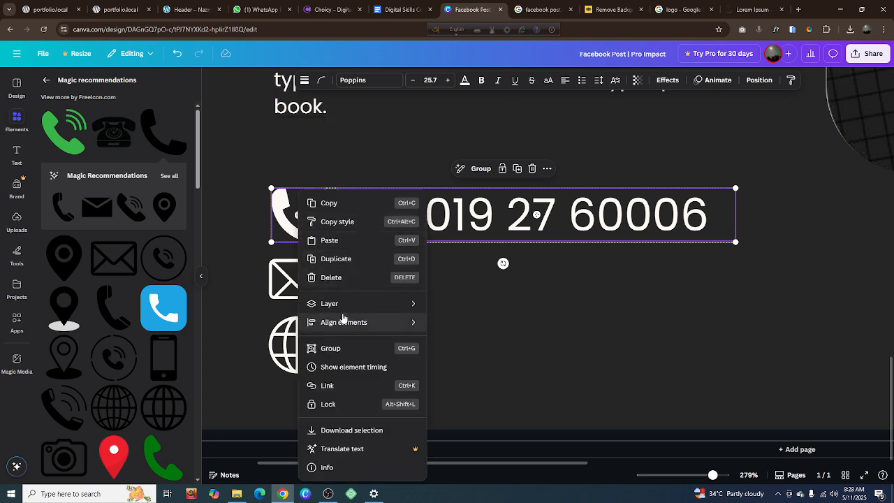
mouse_move(347, 325)
left_click(470, 409)
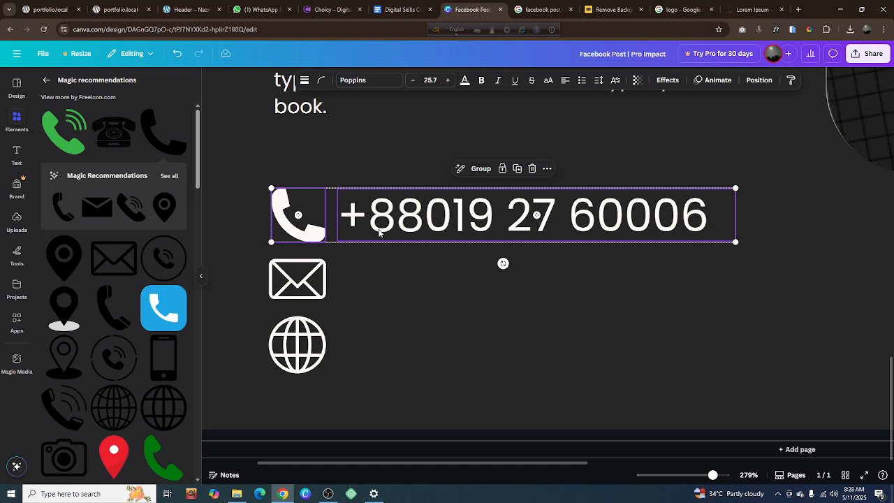
left_click(410, 316)
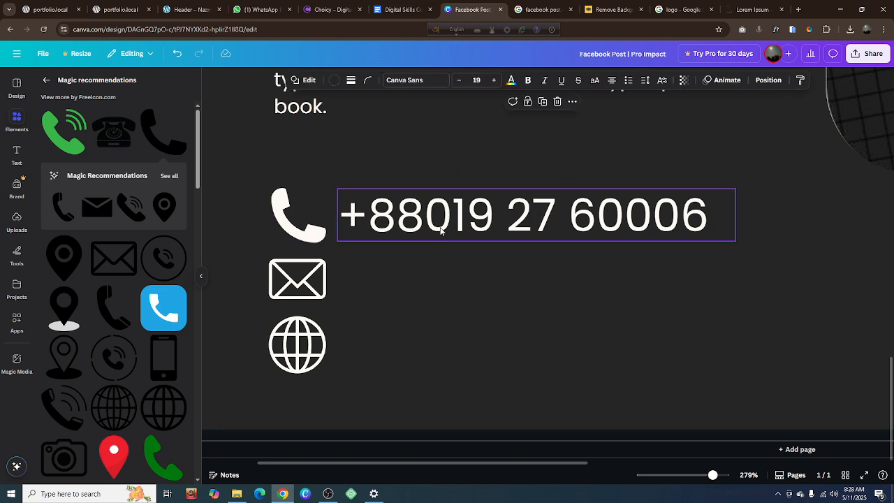
Try the phone number at size 17.4 middle-aligned with the handset, and undo both the alignment and the resize
left_click(442, 227)
left_click_drag(737, 243, 608, 225)
left_click(297, 211, "shift")
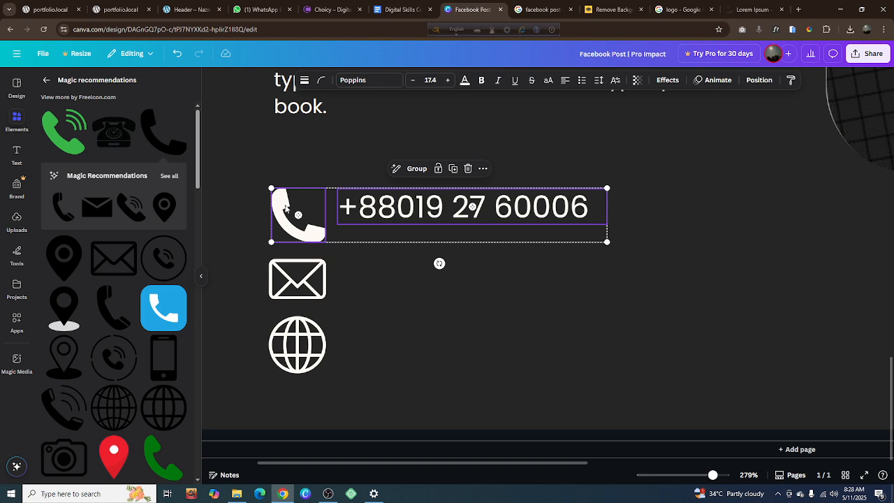
right_click(285, 207)
mouse_move(333, 322)
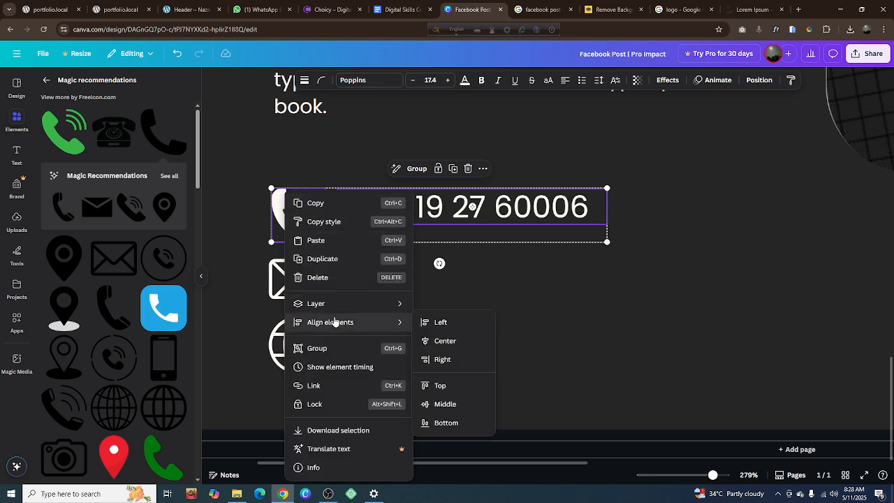
left_click(433, 404)
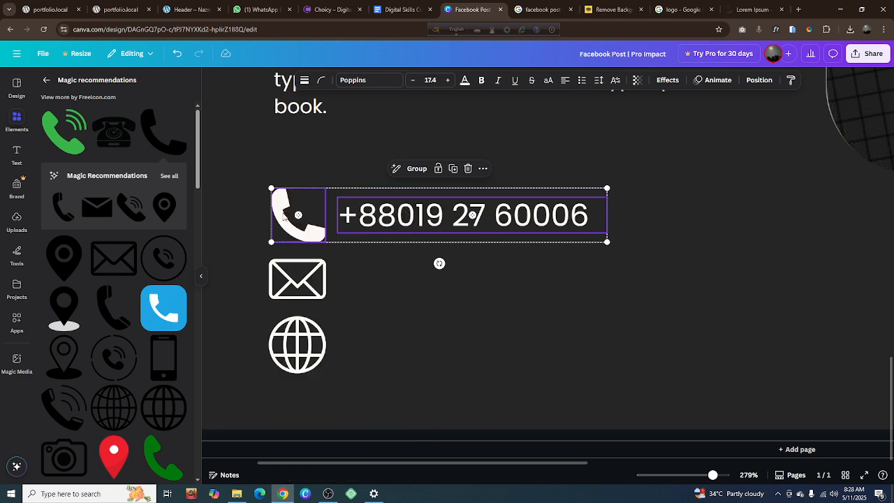
key("ctrl+z")
key("ctrl+z")
left_click(245, 229)
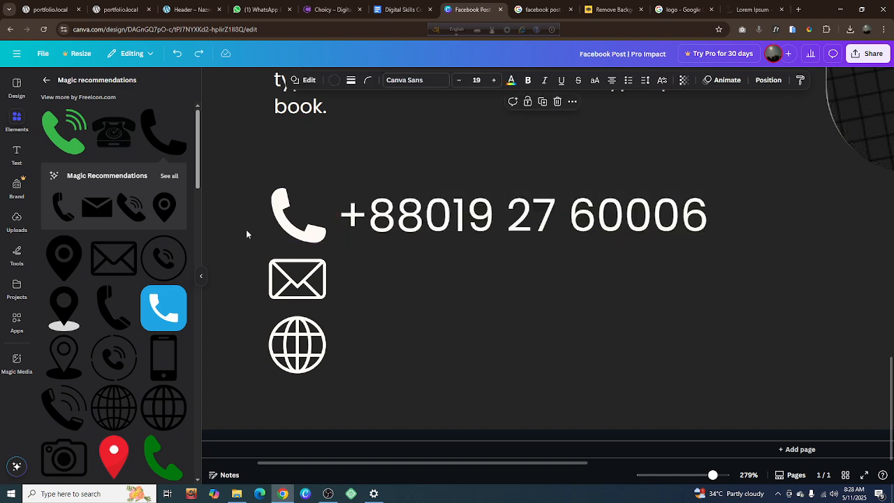
Duplicate the phone number text and place the copy beside the envelope icon, vertically centered on it with a small gap
left_click(454, 227)
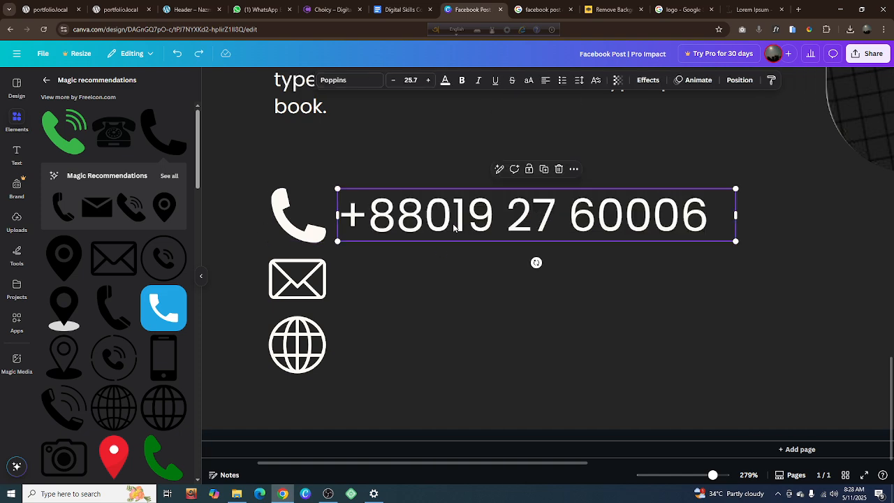
left_click(545, 169)
left_click_drag(522, 227, 509, 268)
left_click(320, 284, "shift")
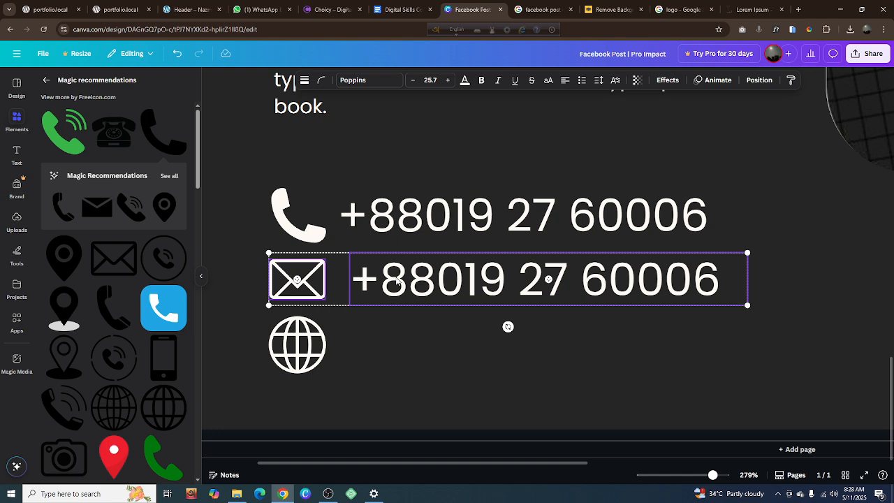
right_click(312, 281)
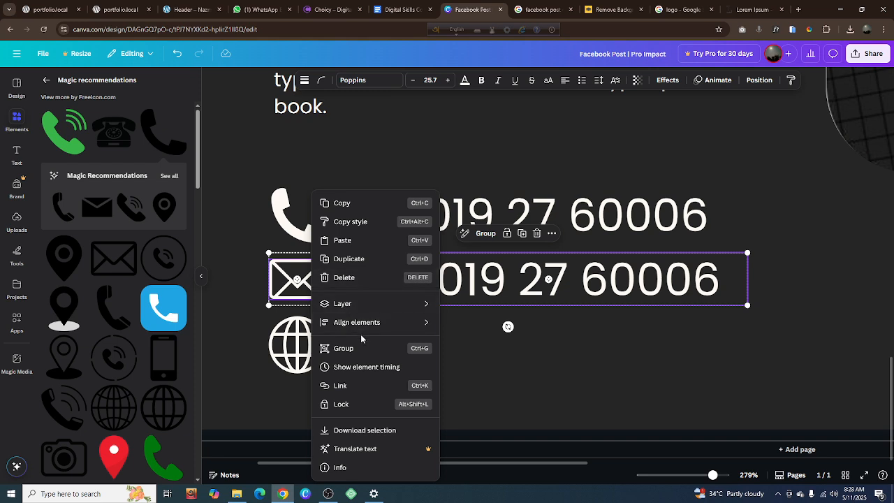
mouse_move(365, 325)
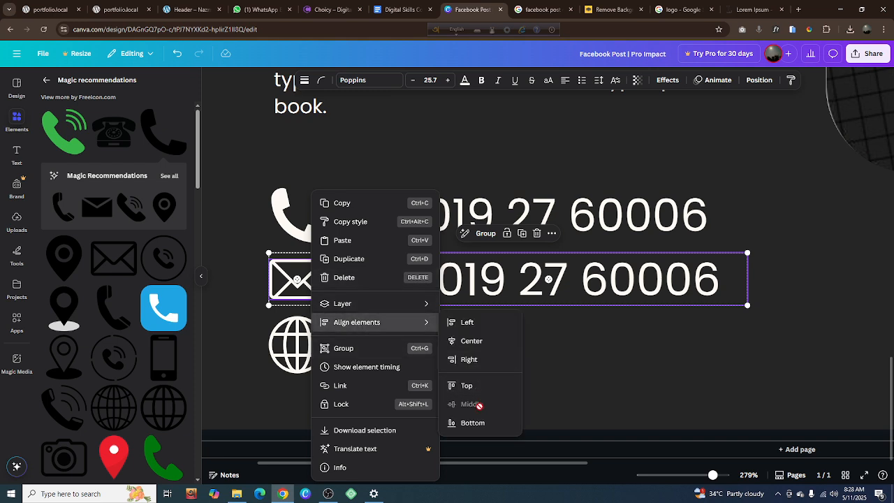
left_click(576, 373)
left_click(566, 370)
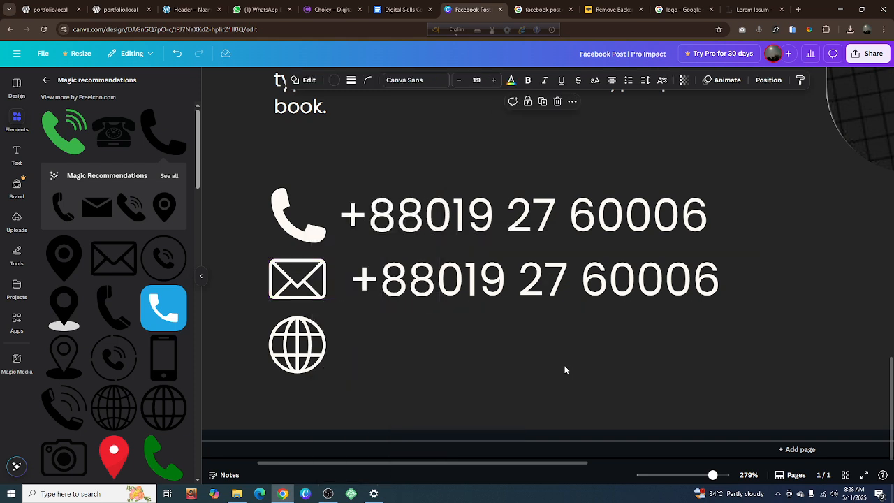
left_click(525, 296)
left_click_drag(526, 296, 521, 297)
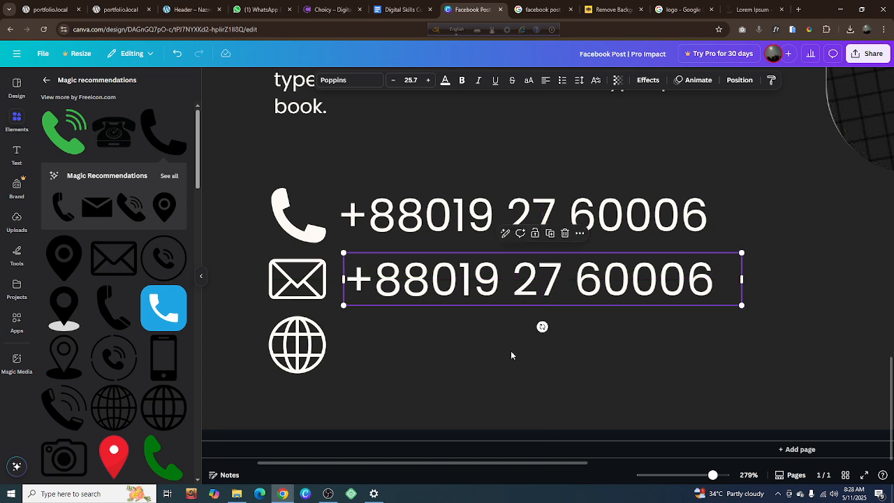
Replace the copied number beside the envelope with the contact's e-mail address and widen its text box
double_click(441, 293)
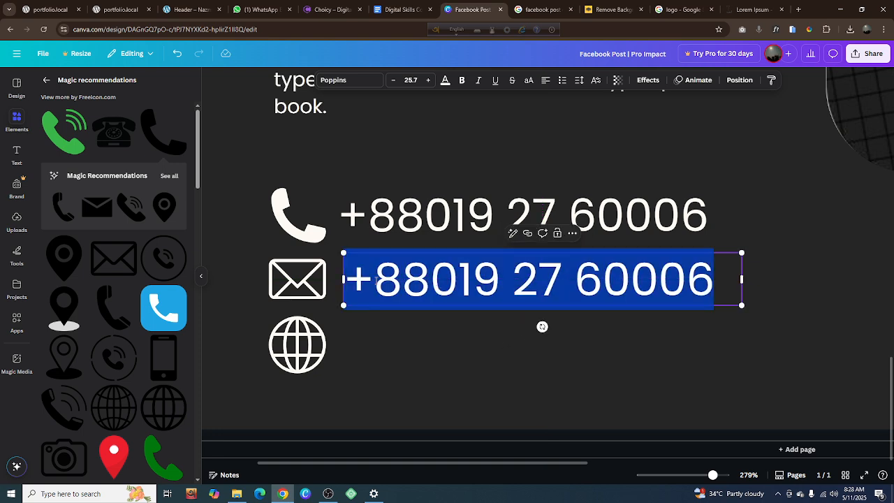
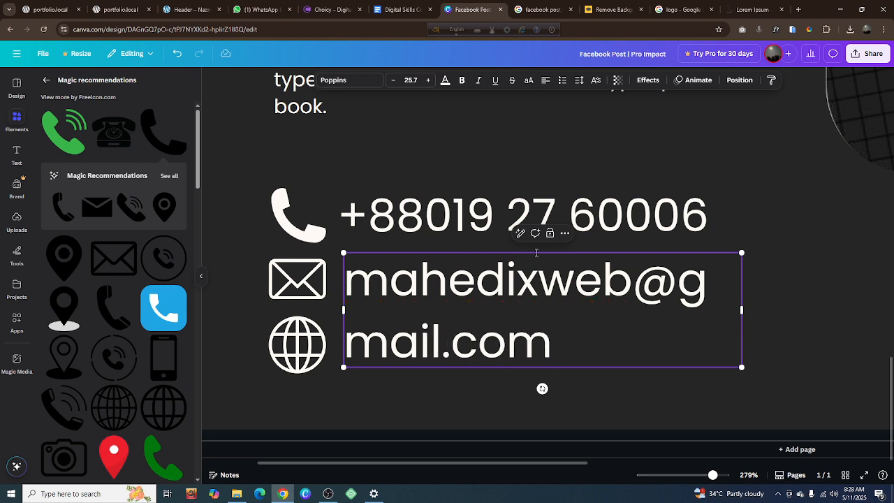
left_click_drag(742, 310, 893, 310)
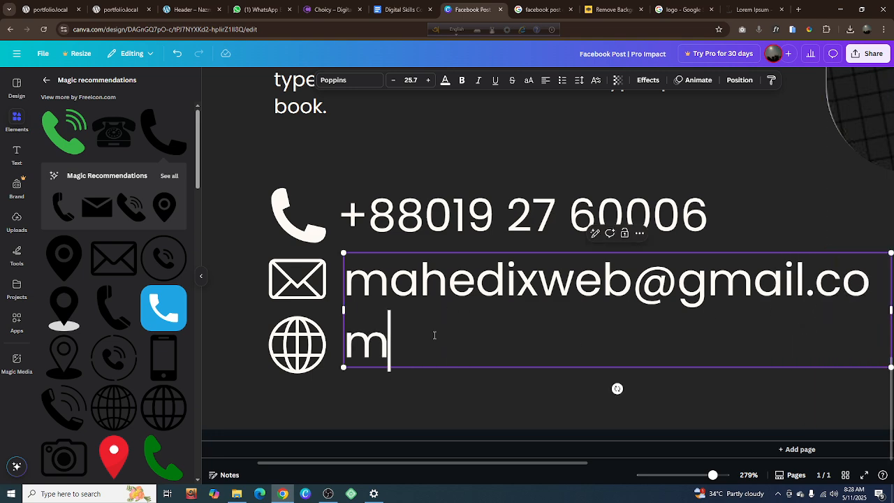
Widen the e-mail text box beside the envelope icon so the whole address fits on one line
left_click_drag(509, 463, 543, 463)
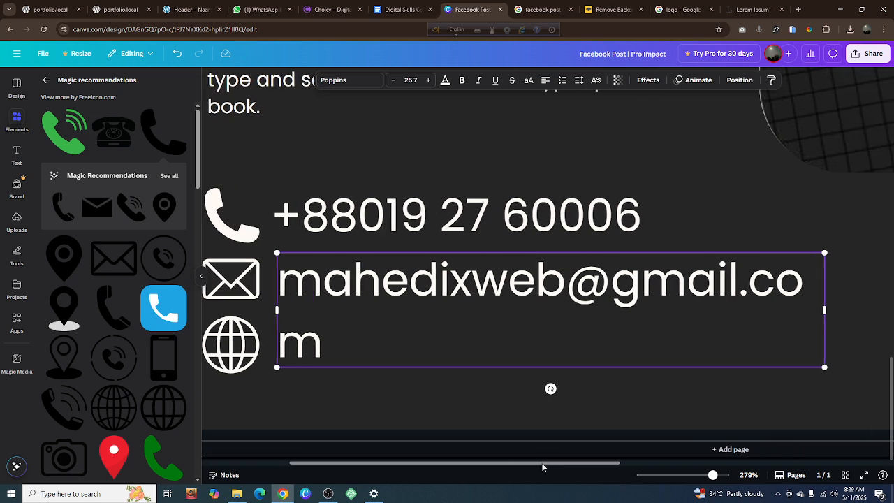
left_click_drag(821, 310, 854, 312)
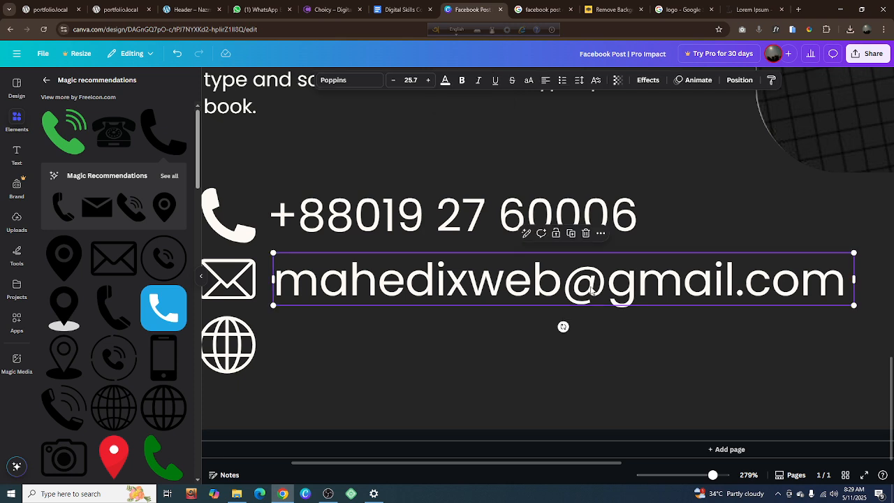
left_click(511, 413)
Duplicate the e-mail text and place the copy beside the globe icon, left-aligned with the original
left_click(529, 294)
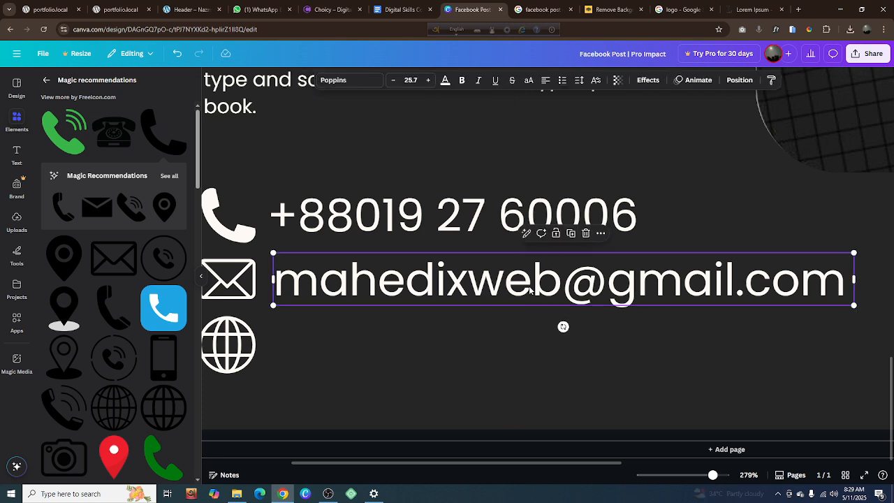
left_click(570, 233)
left_click_drag(551, 315, 529, 357)
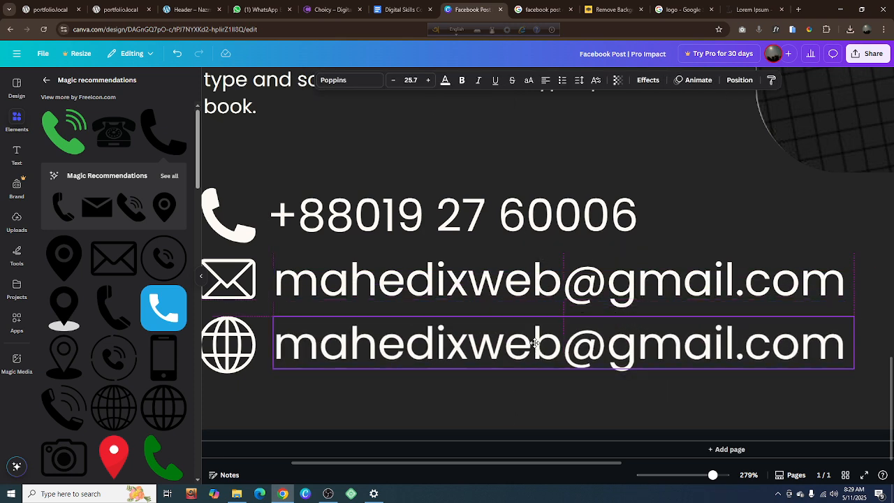
Turn the copy beside the globe into the website address by replacing everything from the @ sign onward with ".xyz"
double_click(533, 348)
left_click(562, 343)
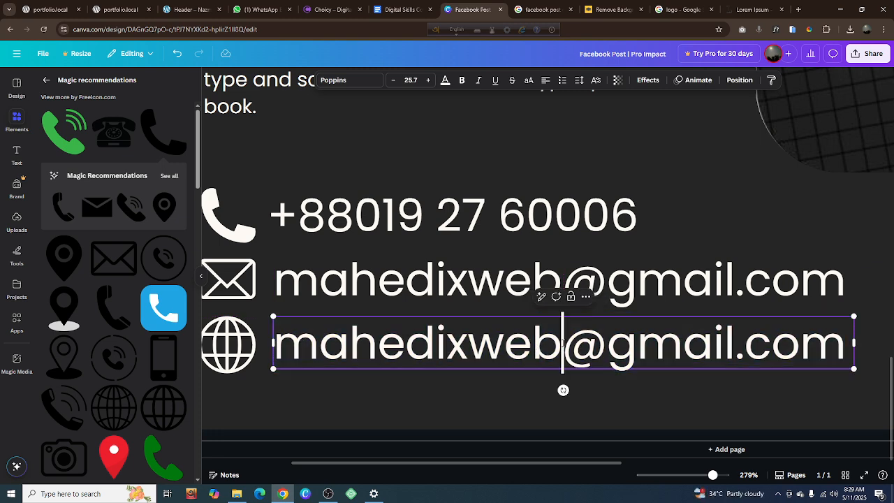
left_click_drag(563, 343, 847, 347)
type(".")
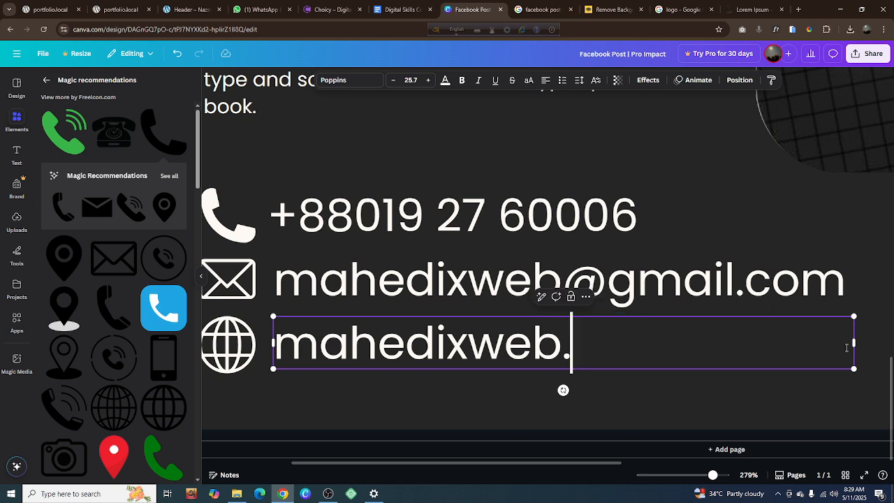
type("xyz")
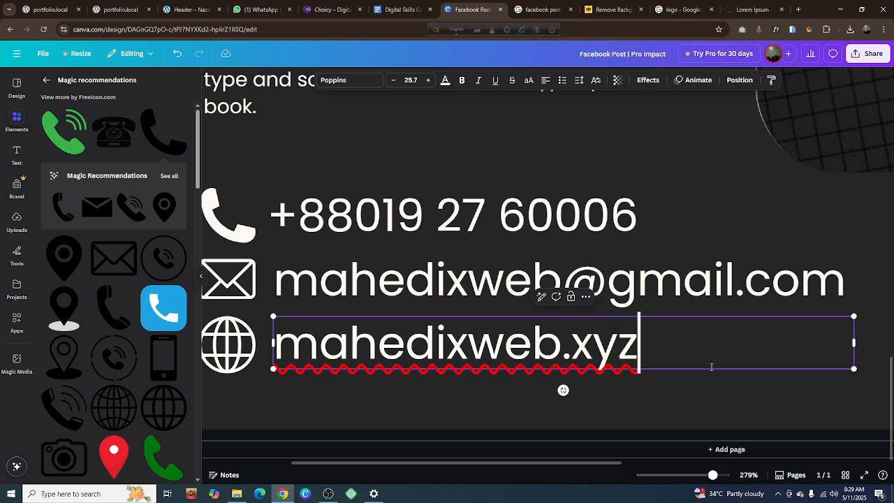
left_click(493, 394)
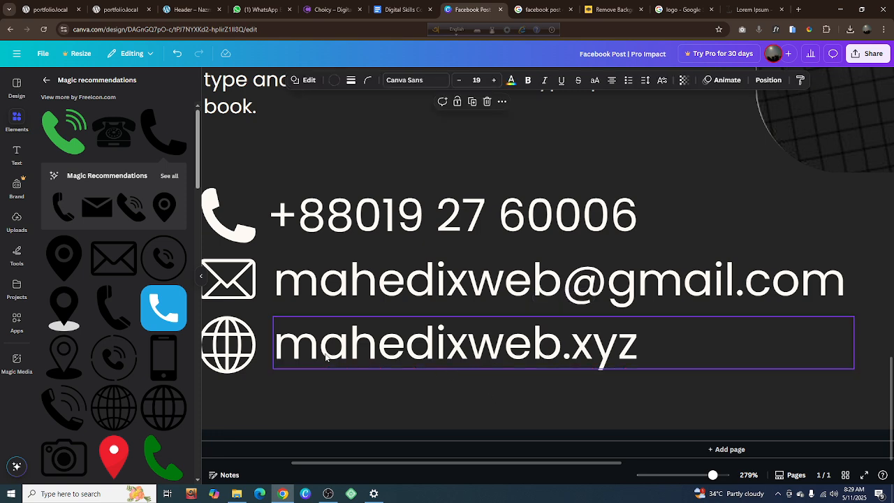
Try to middle-align the globe icon and website text while the background shape is also selected, and undo each attempt
left_click(248, 355)
left_click(564, 343, "shift")
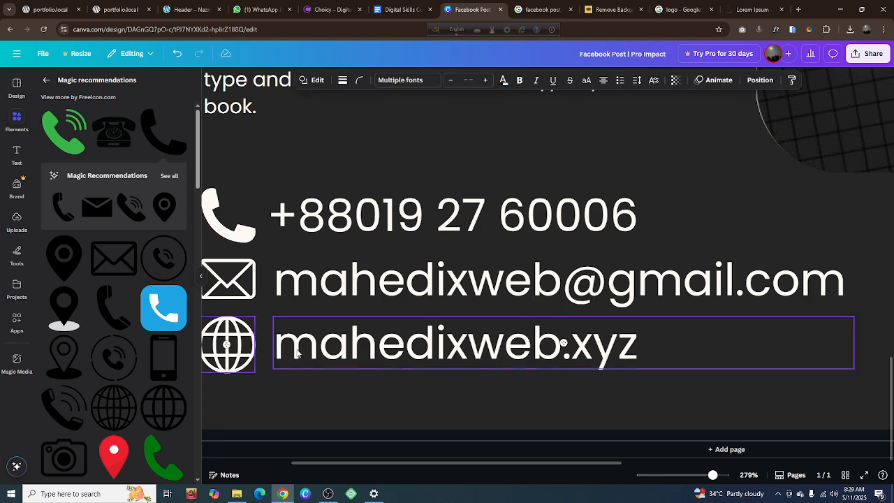
right_click(218, 353)
mouse_move(280, 322)
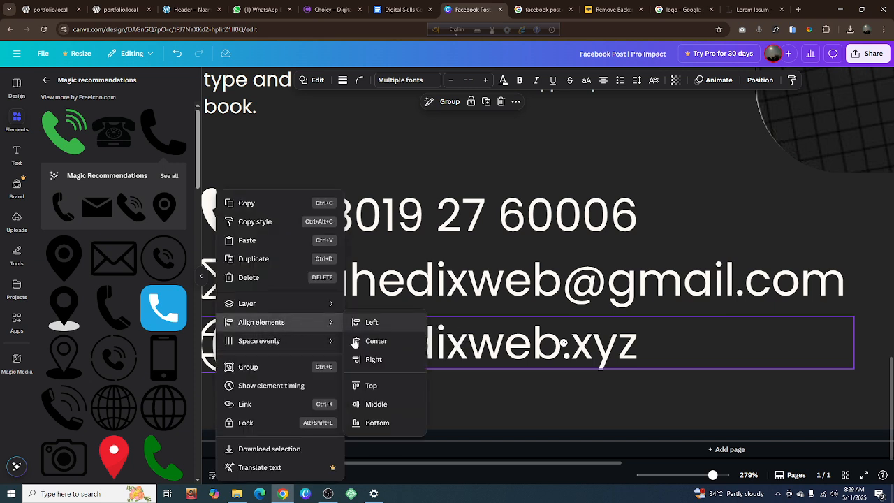
left_click(370, 405)
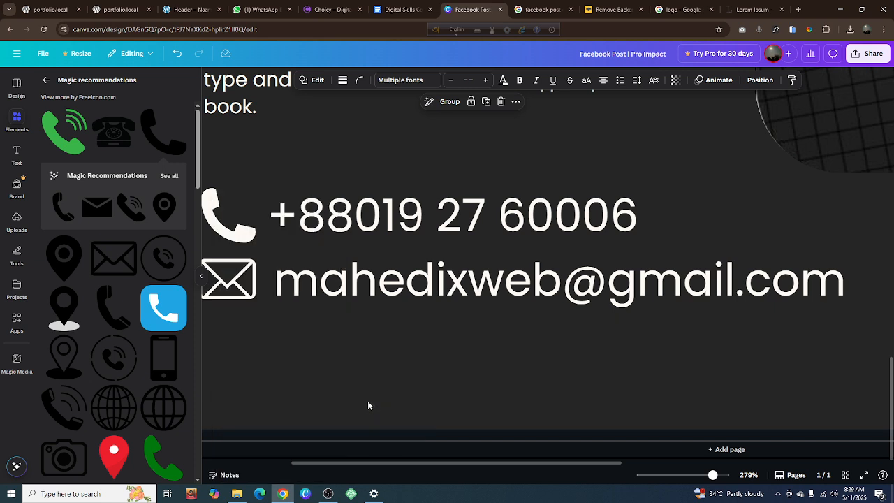
key("ctrl+z")
right_click(246, 355)
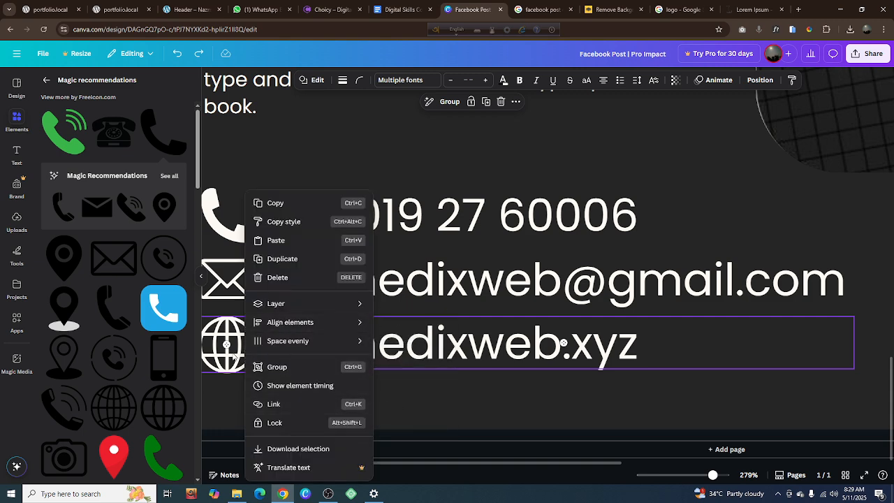
mouse_move(349, 322)
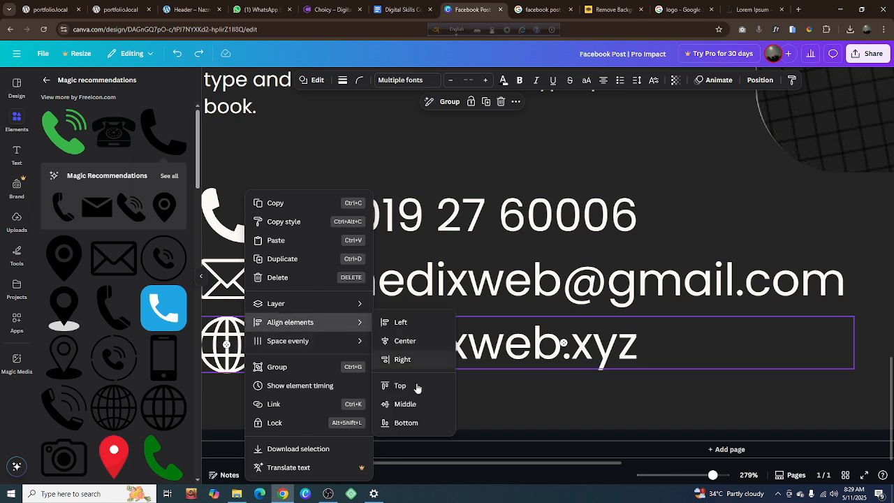
left_click(422, 407)
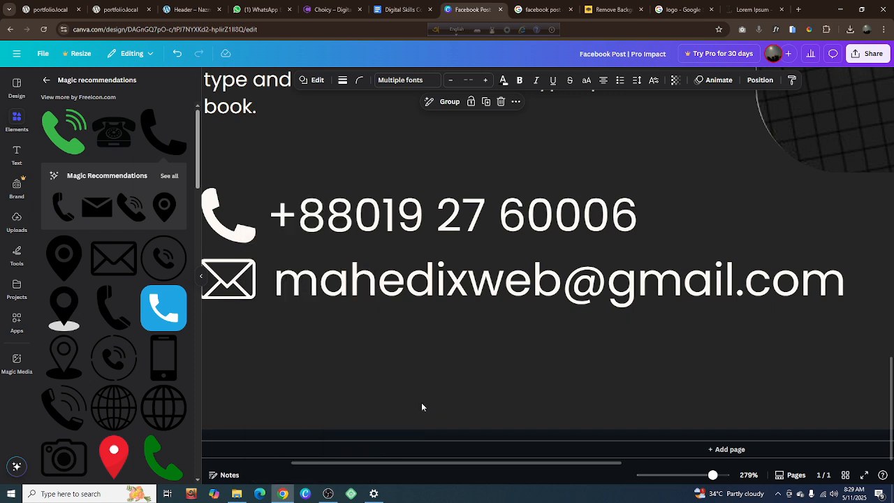
key("ctrl+z")
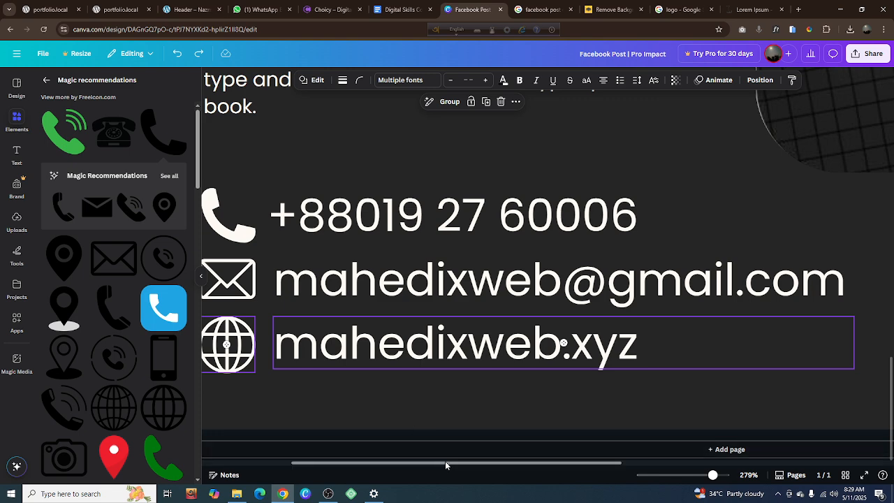
Collapse the elements side panel to give the canvas more room around the contact rows
left_click_drag(445, 461, 404, 463)
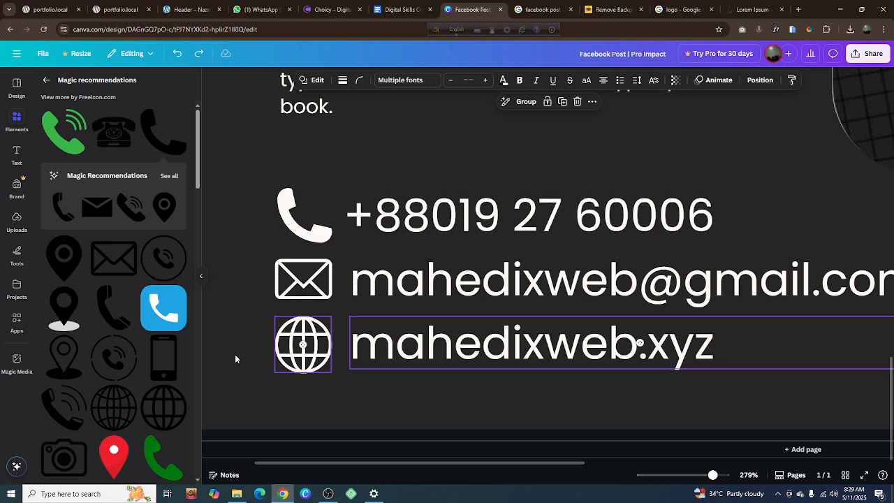
left_click(201, 276)
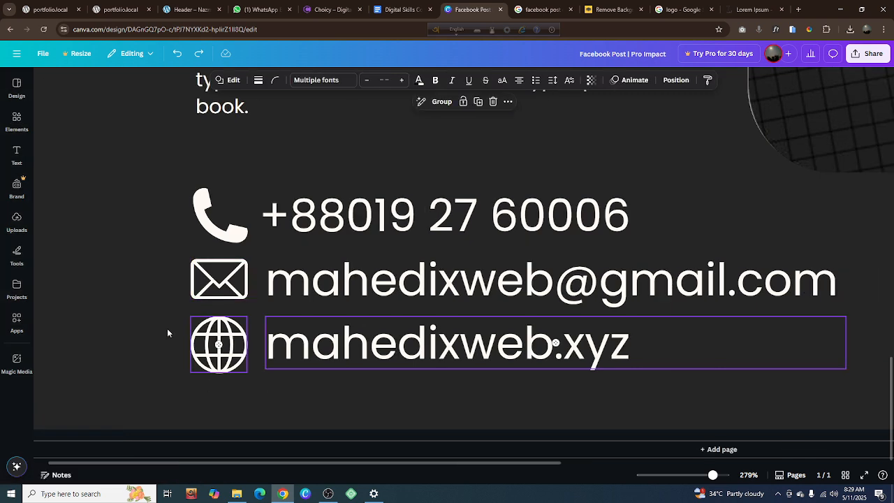
scroll(132, 283, "up", 2)
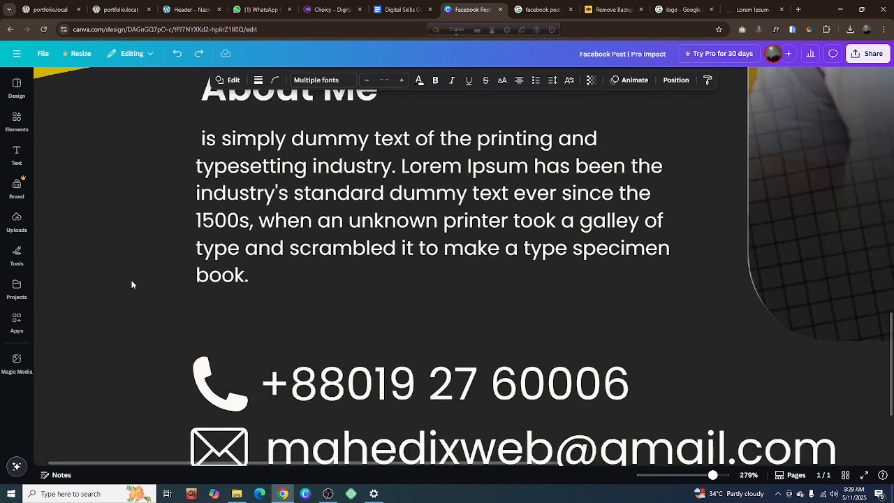
Undo the accidental move of the e-mail text so it sits beside the envelope icon again
scroll(131, 285, "down", 4)
left_click_drag(364, 169, 359, 166)
scroll(361, 167, "up", 2)
scroll(358, 166, "down", 2)
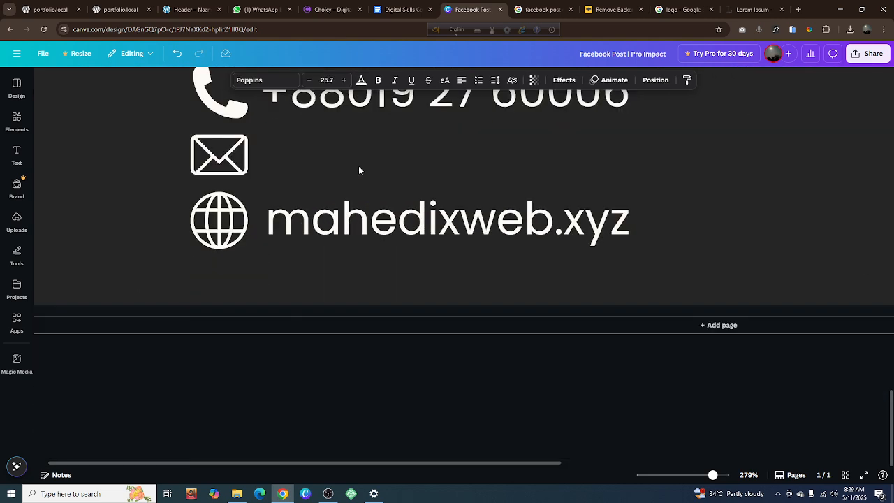
scroll(325, 199, "up", 2)
scroll(316, 259, "down", 2)
scroll(317, 273, "up", 2)
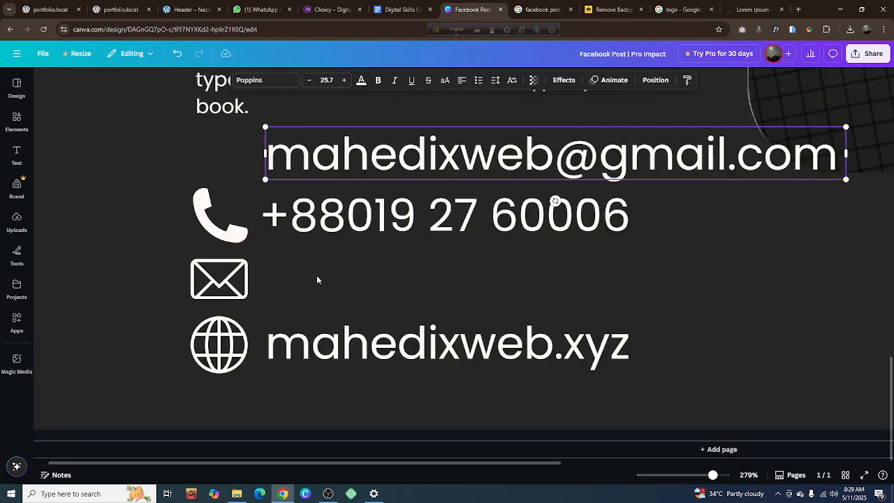
key("ctrl+z")
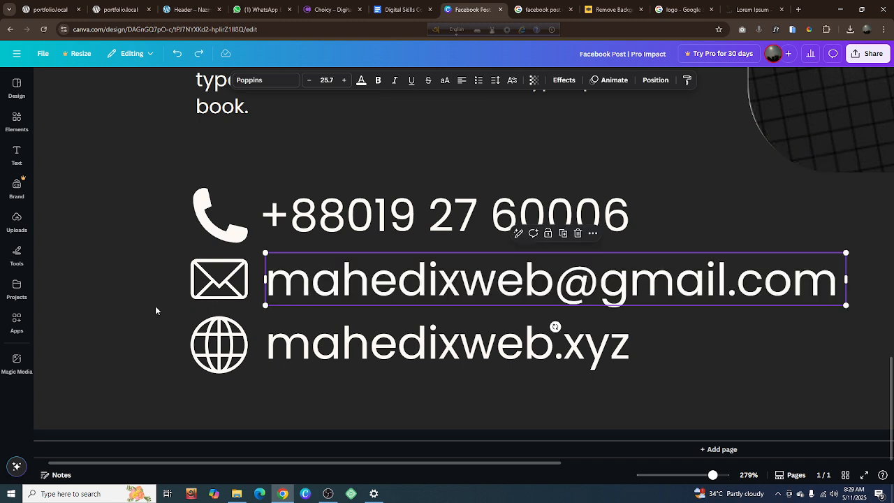
Align only the globe icon and the website text to each other's vertical middle
left_click(176, 324)
left_click(224, 353)
left_click(297, 355, "shift")
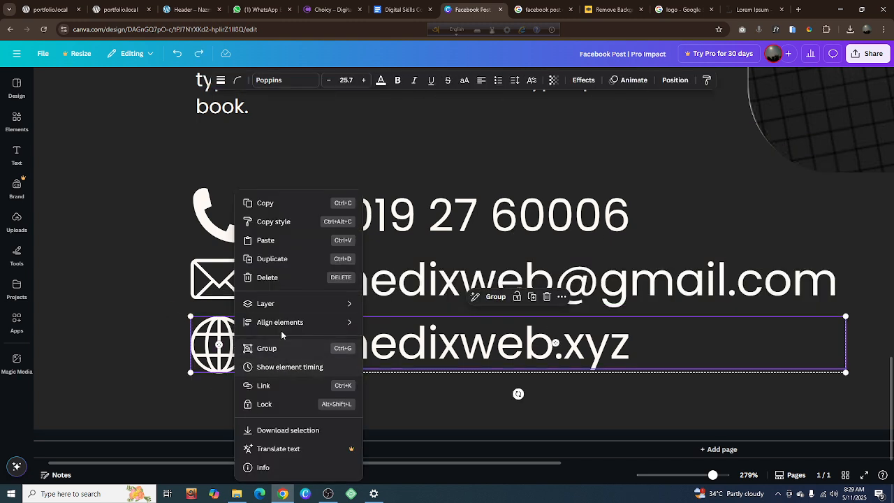
mouse_move(299, 322)
left_click(395, 404)
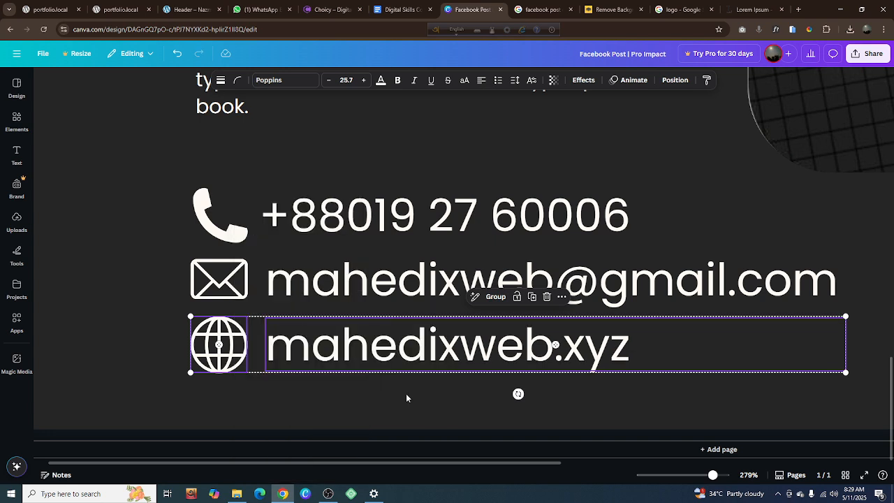
Check whether the envelope icon and the e-mail text still need middle alignment
left_click(219, 280)
left_click(314, 299, "shift")
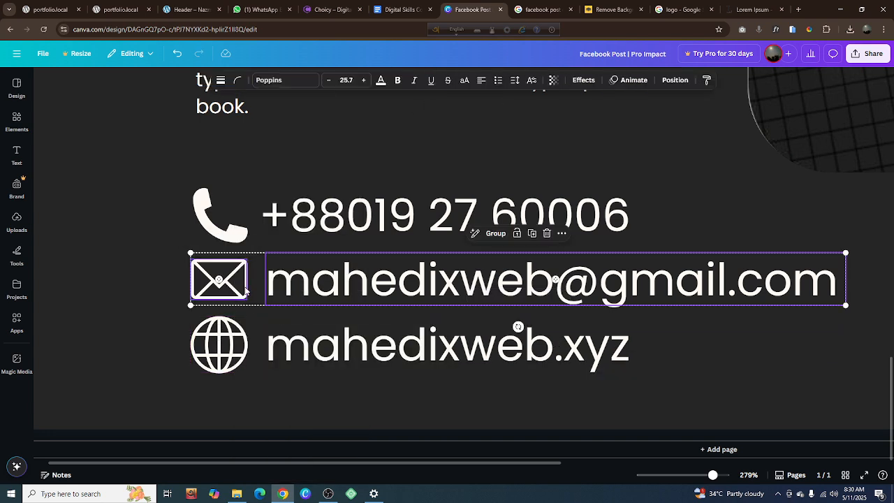
right_click(242, 292)
mouse_move(297, 323)
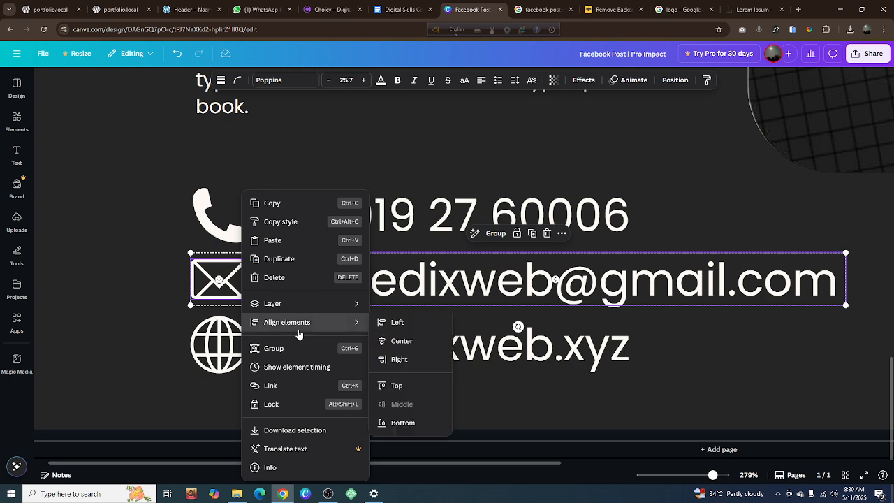
left_click(725, 394)
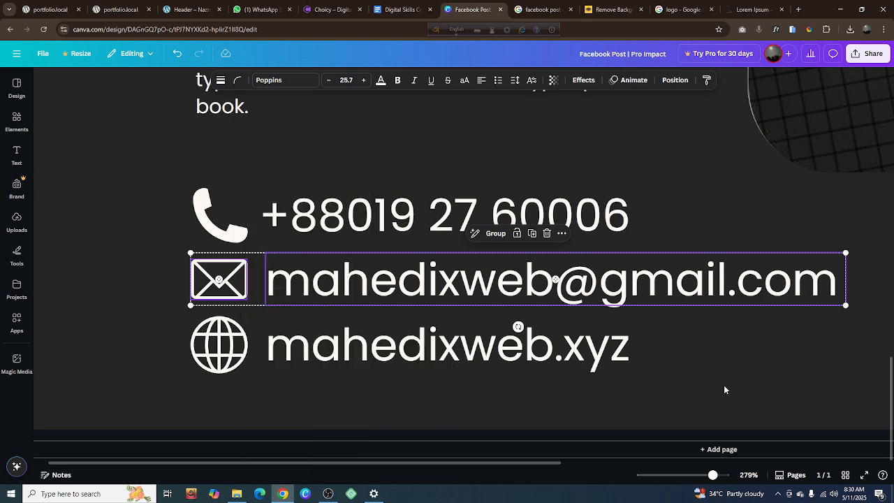
Review the three contact rows within the whole post layout at 81% zoom
left_click(724, 386)
scroll(707, 389, "down", 10)
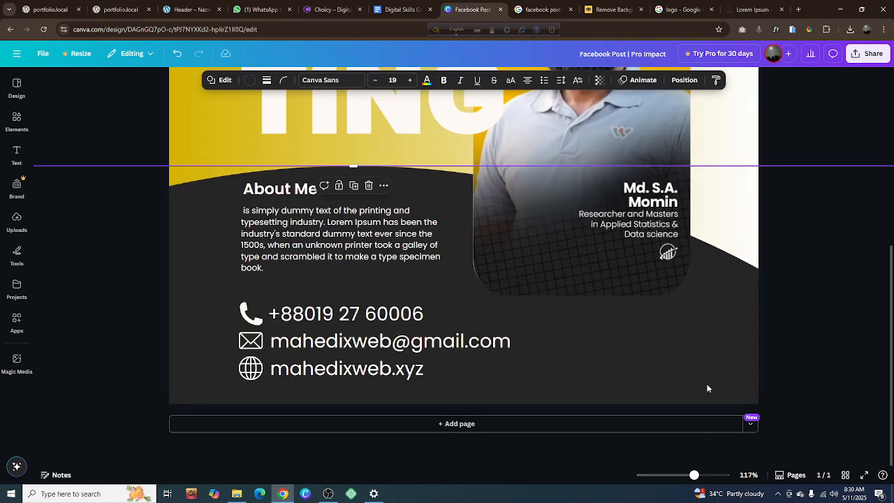
scroll(584, 372, "up", 5)
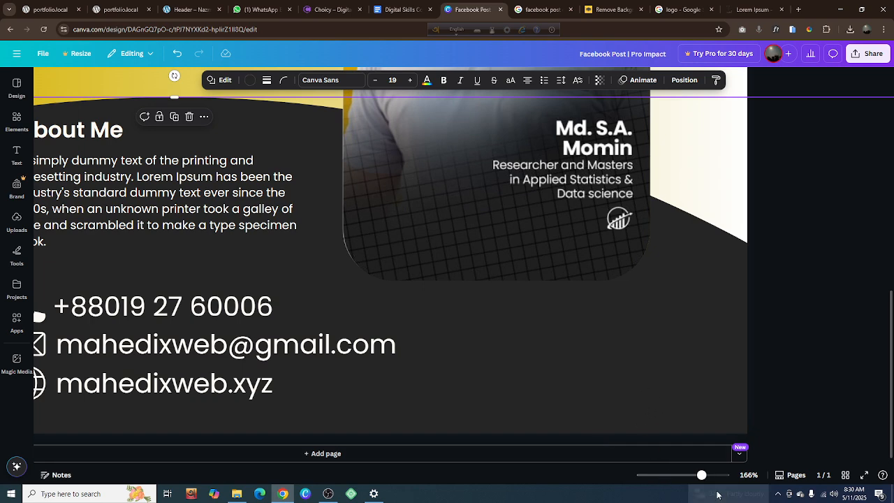
left_click_drag(698, 478, 686, 477)
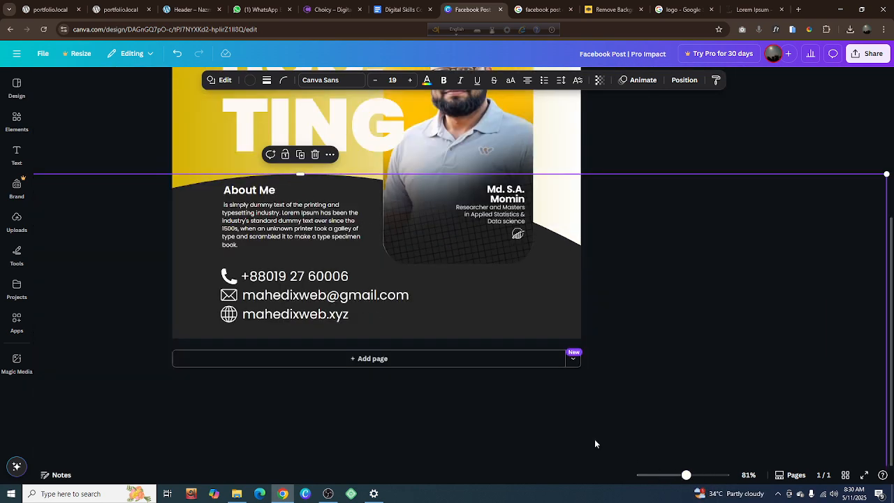
left_click(677, 163)
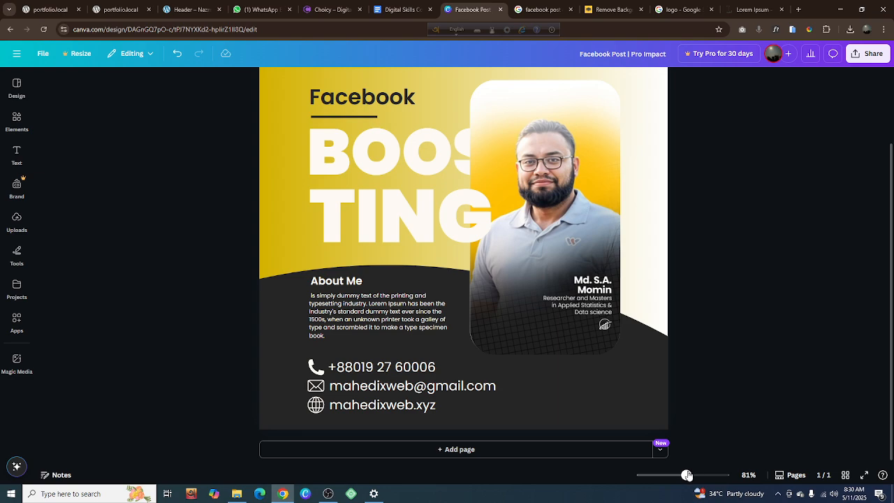
mouse_move(689, 476)
left_mouse_down()
mouse_move(703, 476)
mouse_move(687, 476)
left_mouse_up()
scroll(483, 428, "down", 1)
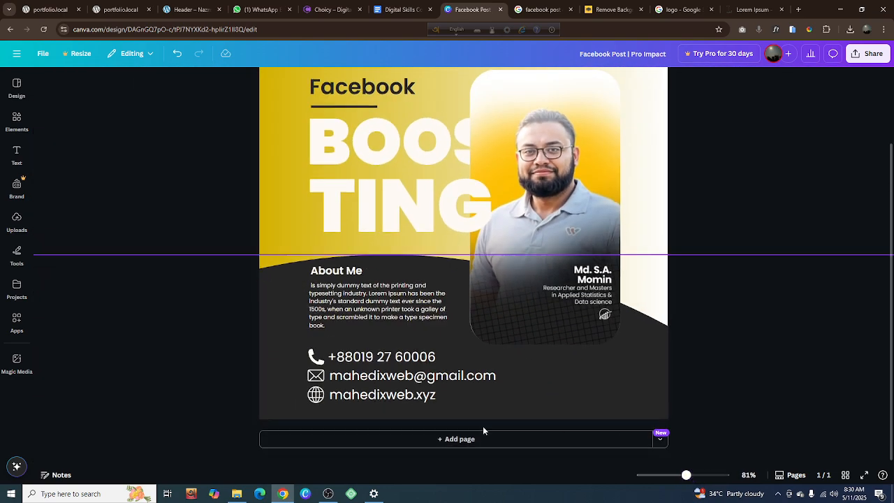
scroll(482, 426, "down", 1)
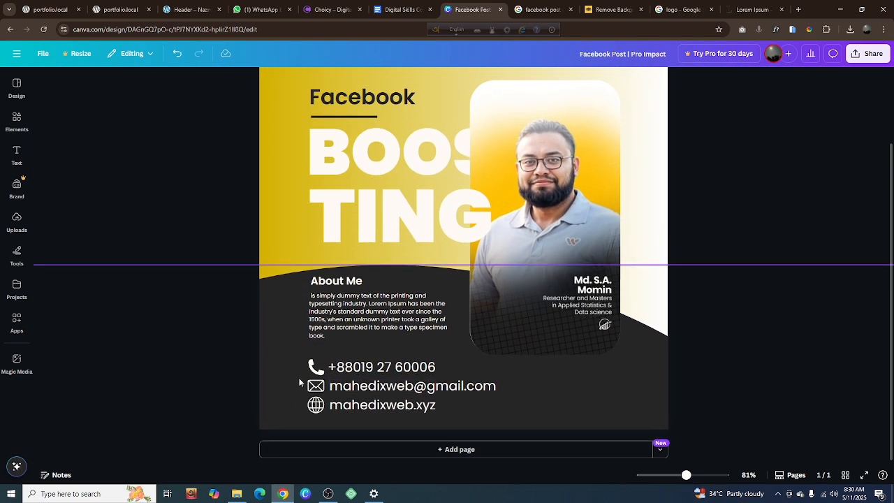
Lock the dark curved background shape behind the About Me section and deselect it
left_click(292, 323)
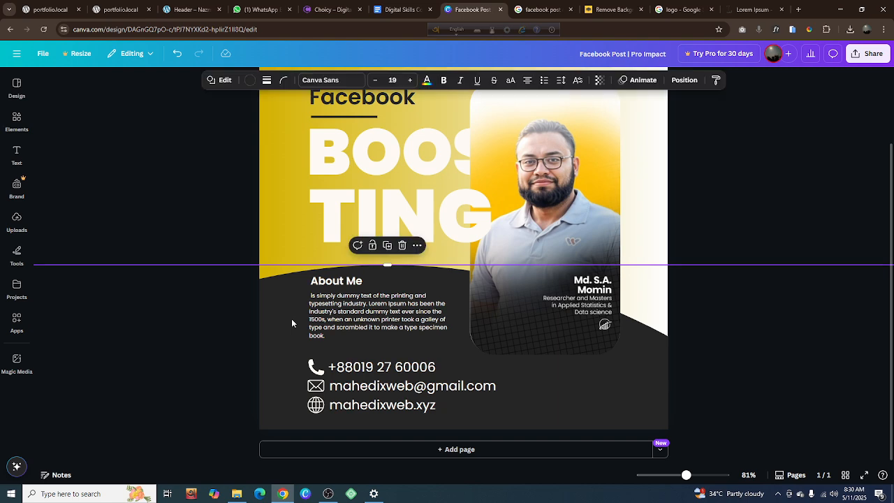
left_click(372, 246)
left_click(221, 246)
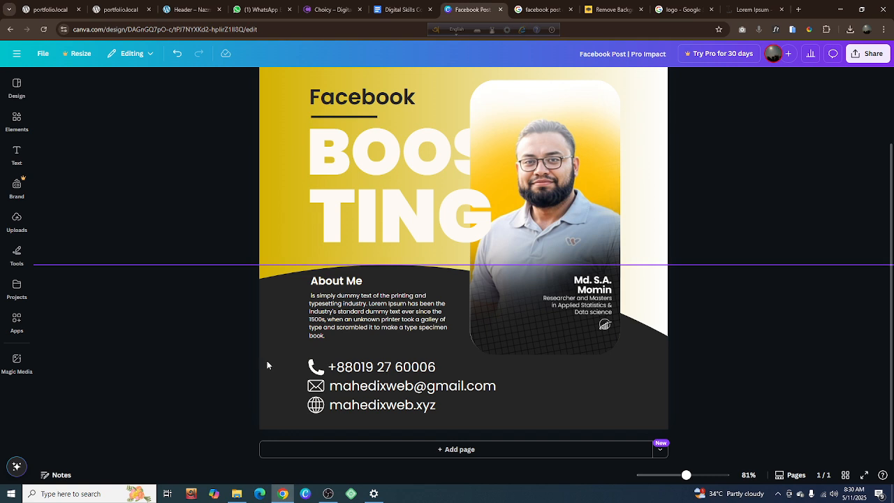
Scale all three contact icons and their texts down together until they are slightly narrower than the About Me paragraph
left_click_drag(303, 366, 443, 419)
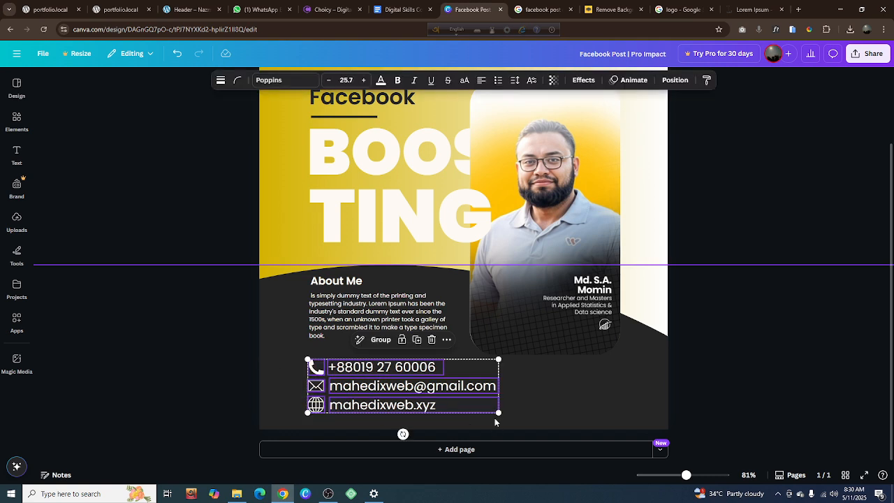
left_click_drag(498, 413, 422, 391)
left_click(713, 240)
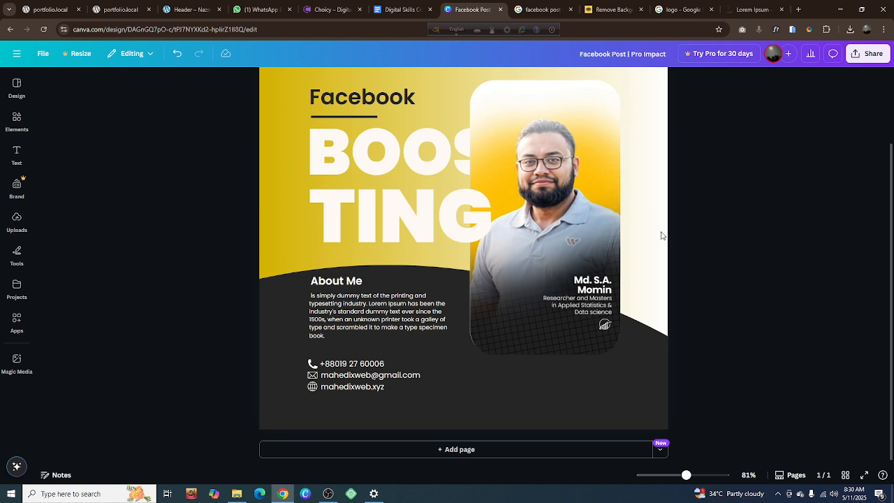
Scale the three contact icons and their texts down together to a text size of 13.2, and deselect them
left_click(351, 388)
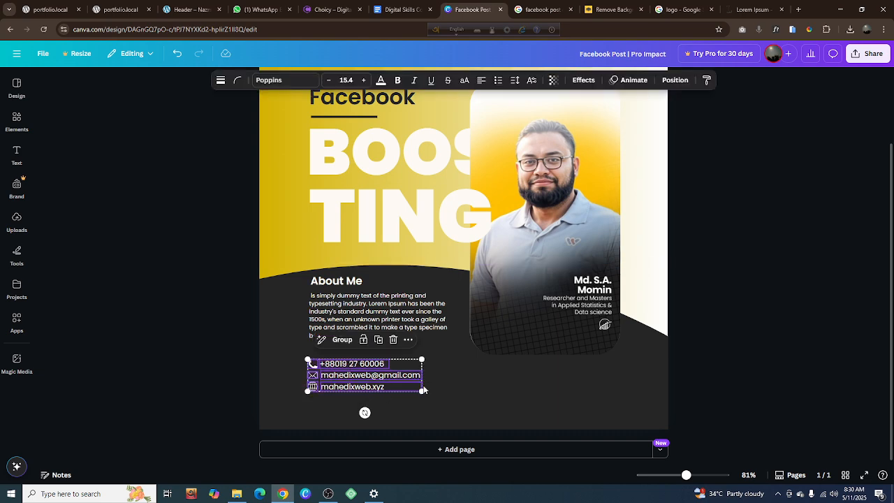
left_click_drag(422, 390, 406, 387)
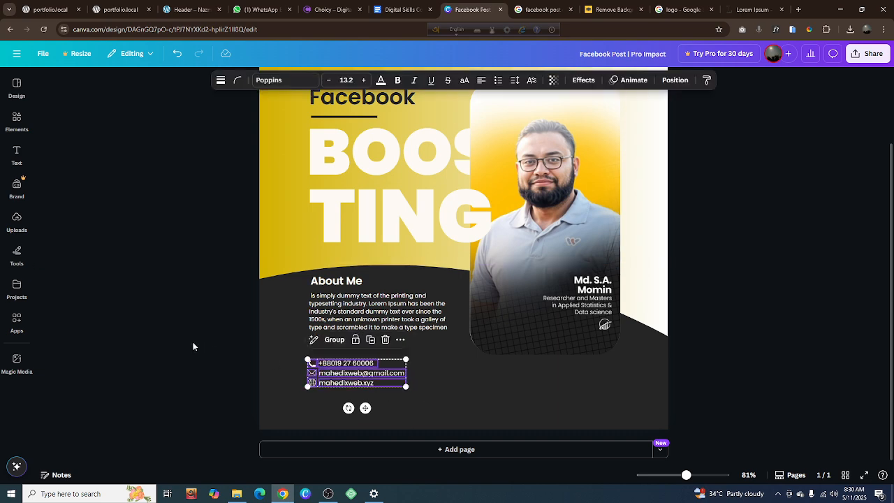
left_click(194, 346)
Move the About Me heading, its paragraph and all three contact rows slightly lower together within the dark area
left_click(360, 311)
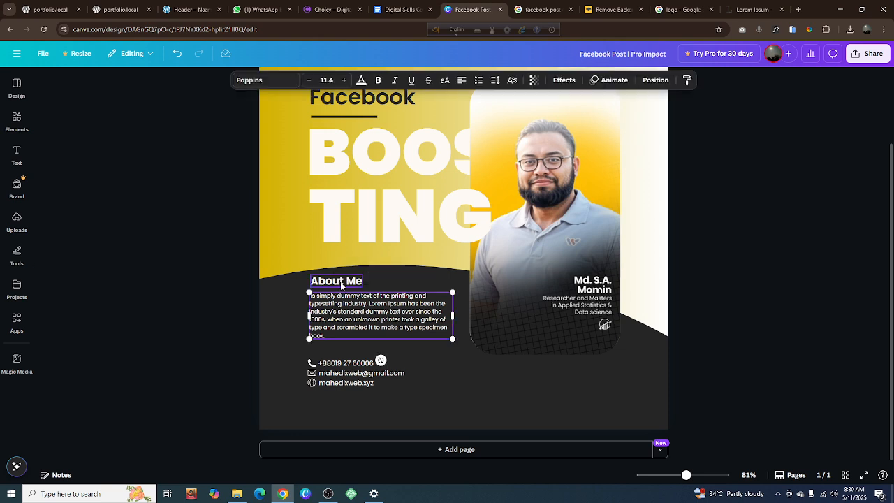
left_click(340, 280, "shift")
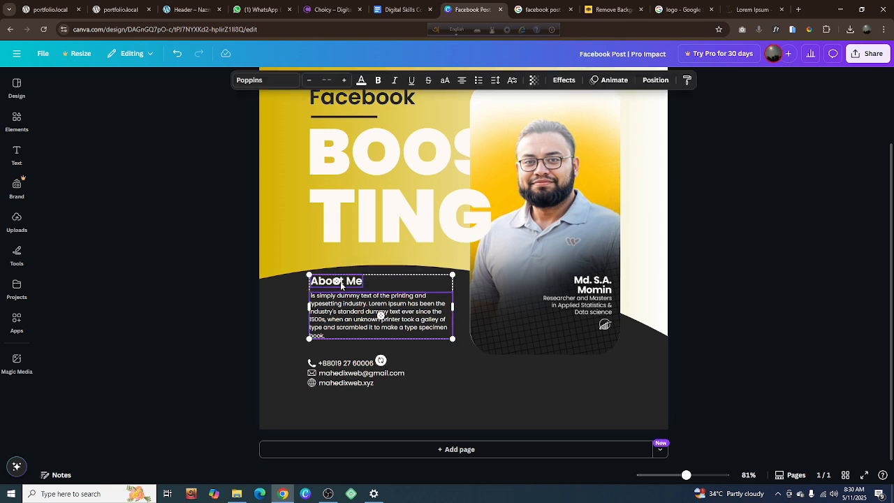
left_click(347, 364, "shift")
left_click(339, 373, "shift")
left_click(326, 382, "shift")
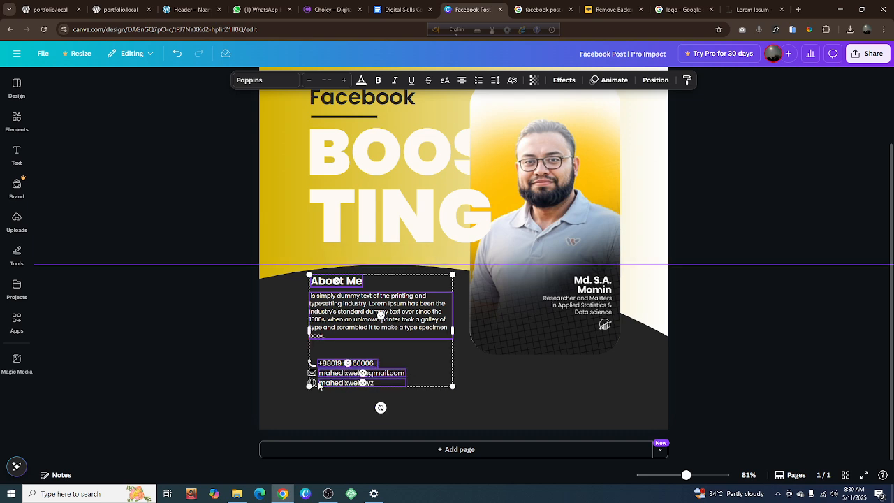
left_click(315, 379, "shift")
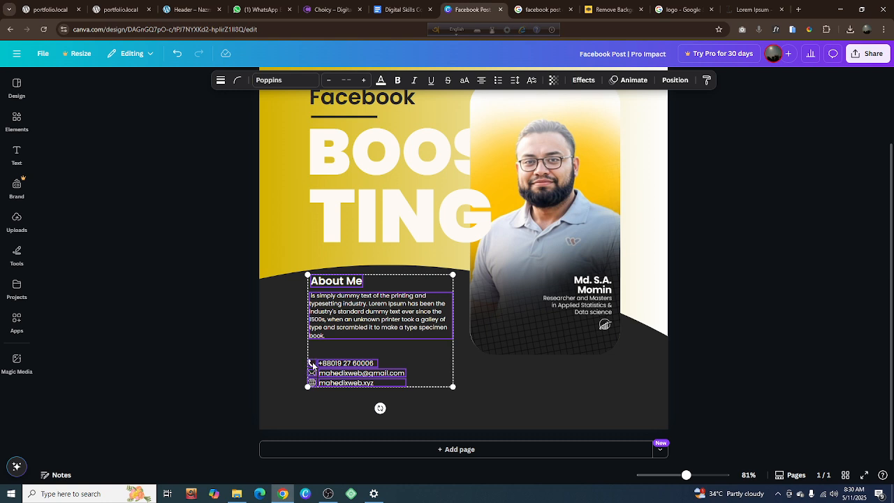
left_click_drag(364, 319, 364, 330)
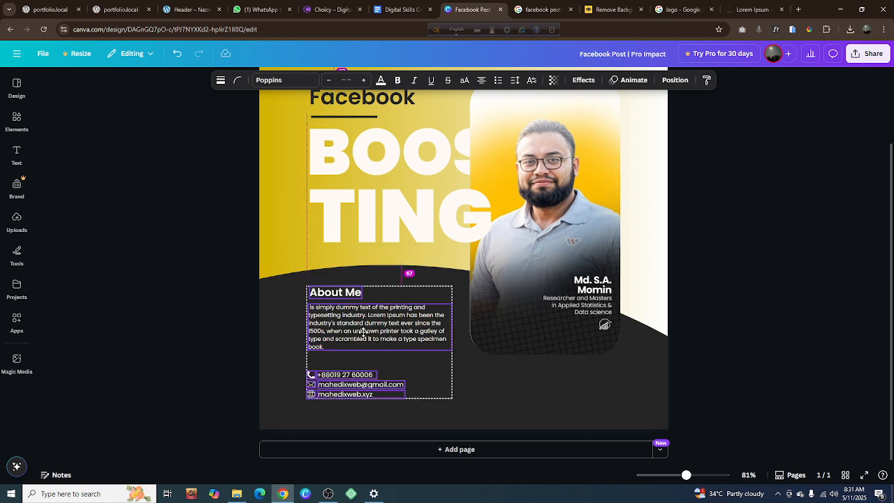
left_click_drag(363, 334, 363, 336)
left_click(717, 291)
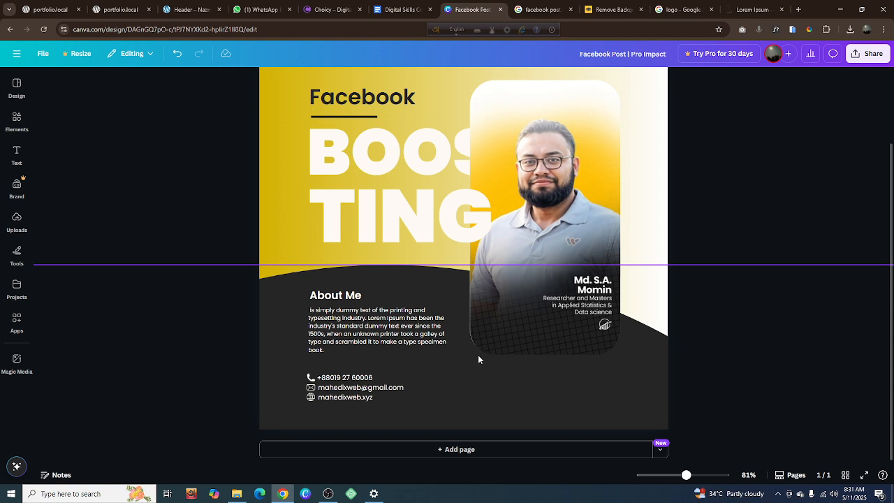
Search the elements library for "send message" and show only graphics
left_click(18, 123)
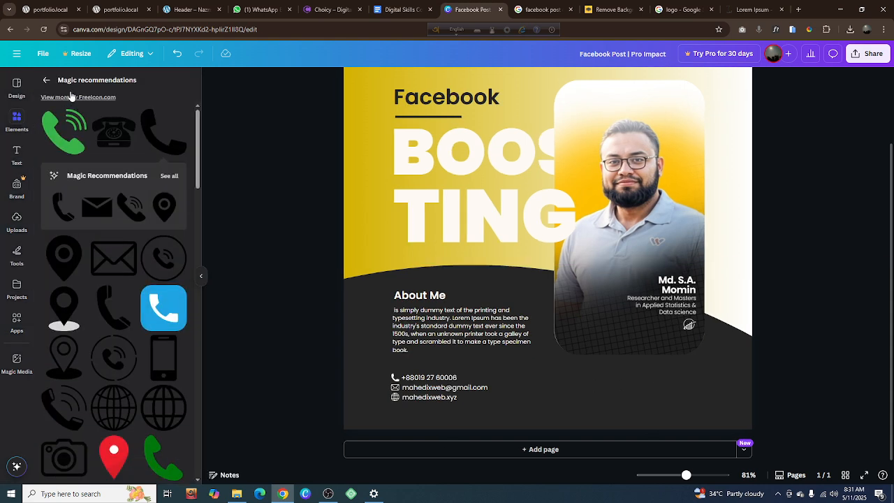
left_click(47, 83)
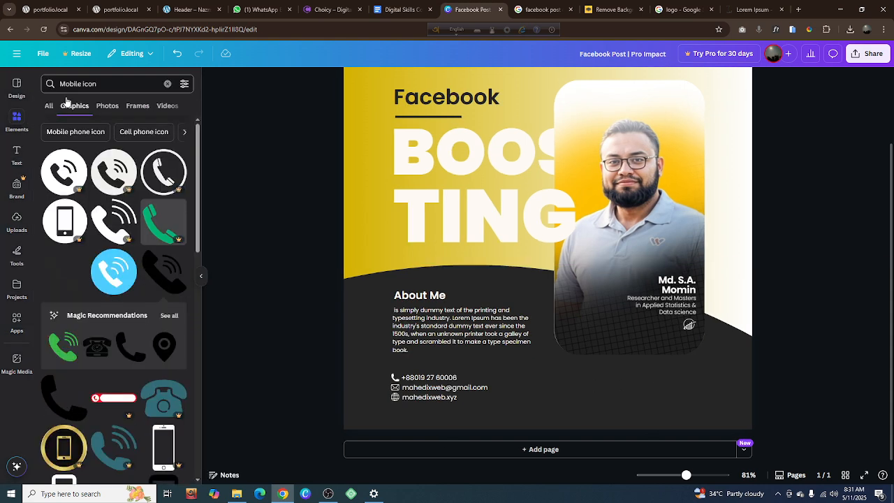
left_click(167, 83)
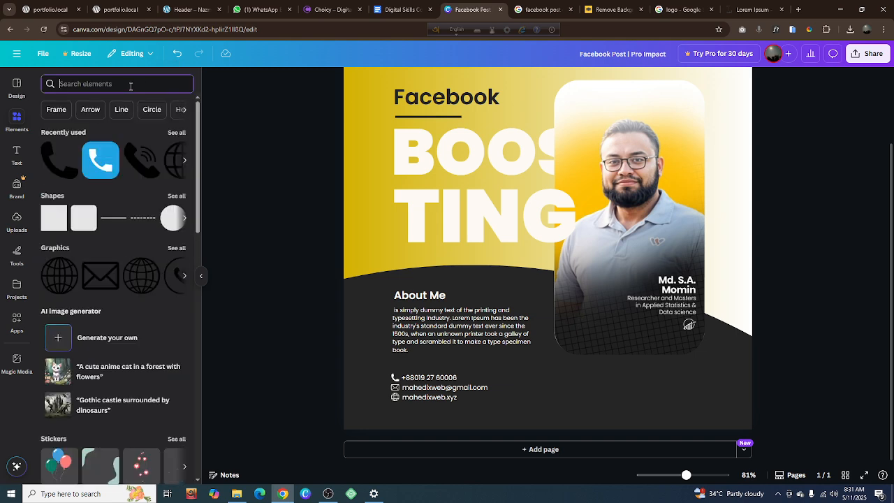
type("Send")
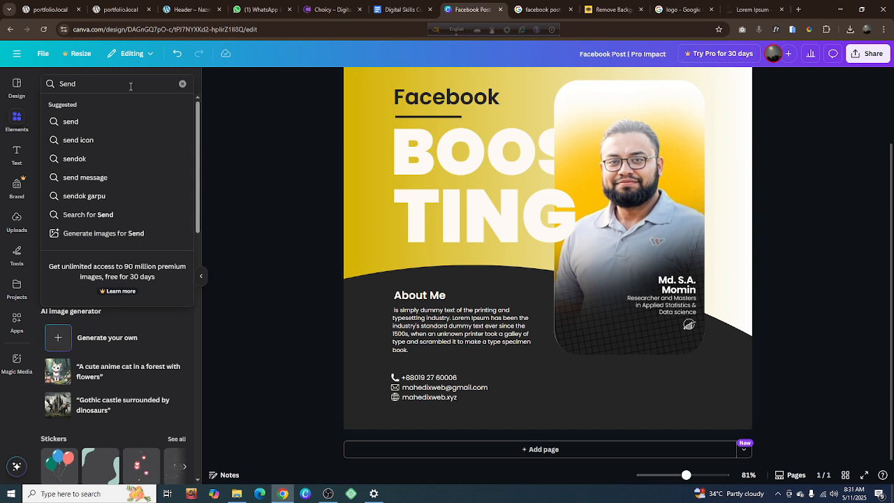
type(" Mess")
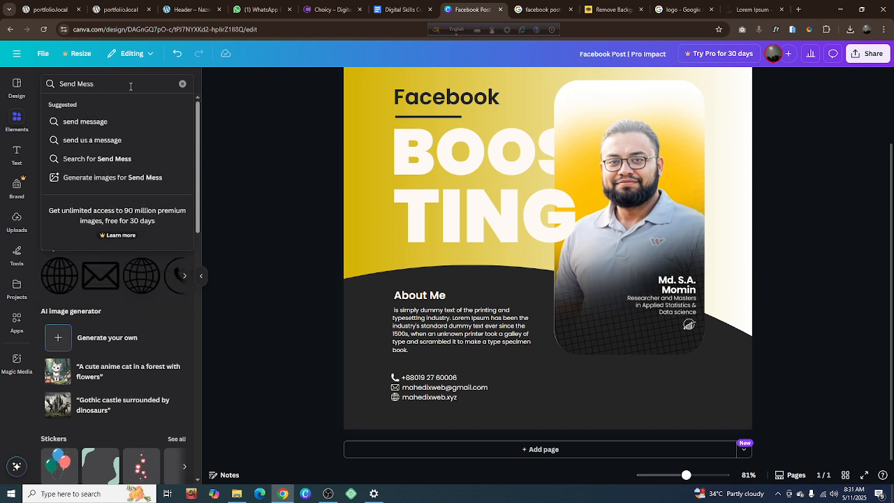
left_click(116, 121)
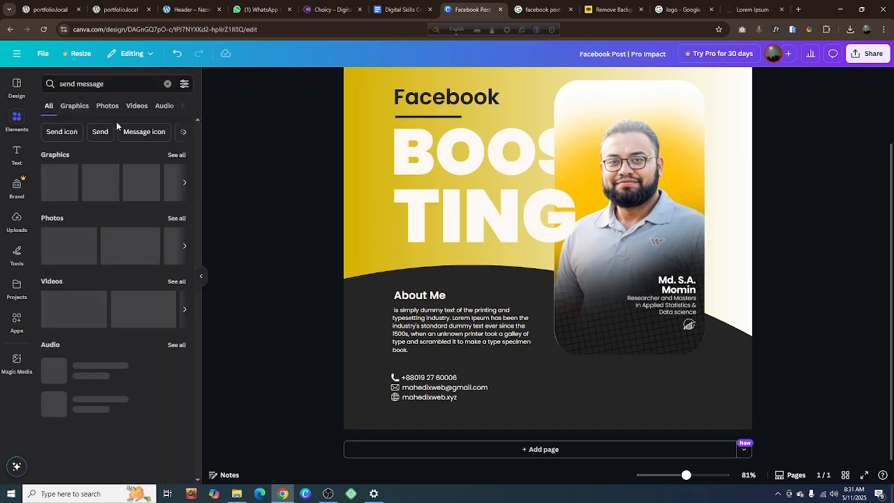
left_click(74, 106)
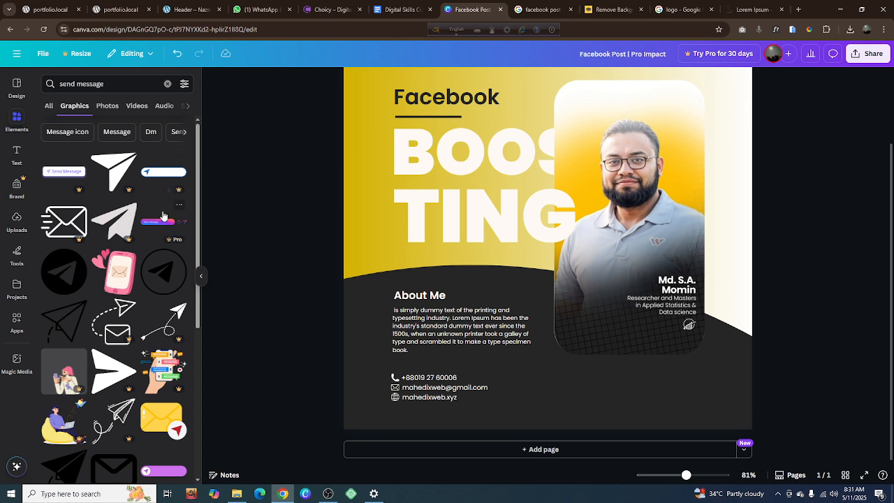
Try the gradient Send Message button and the purple send button graphic below the portrait card
left_click(157, 222)
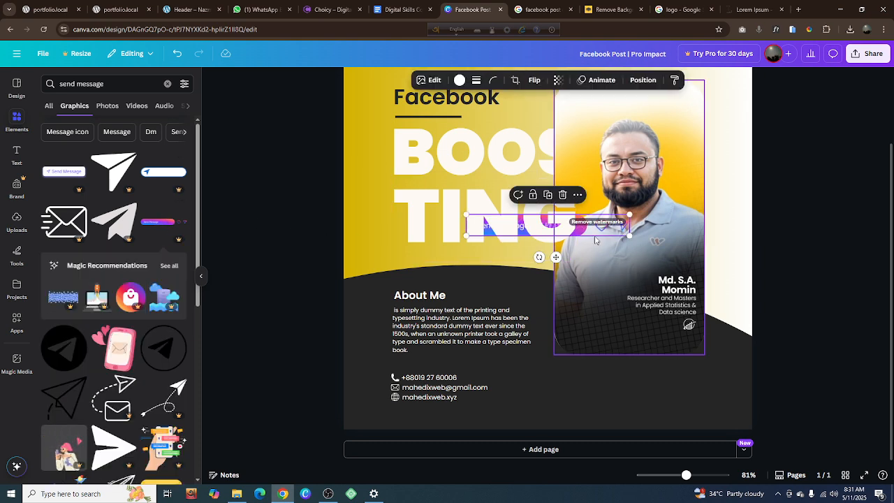
left_click_drag(592, 231, 666, 395)
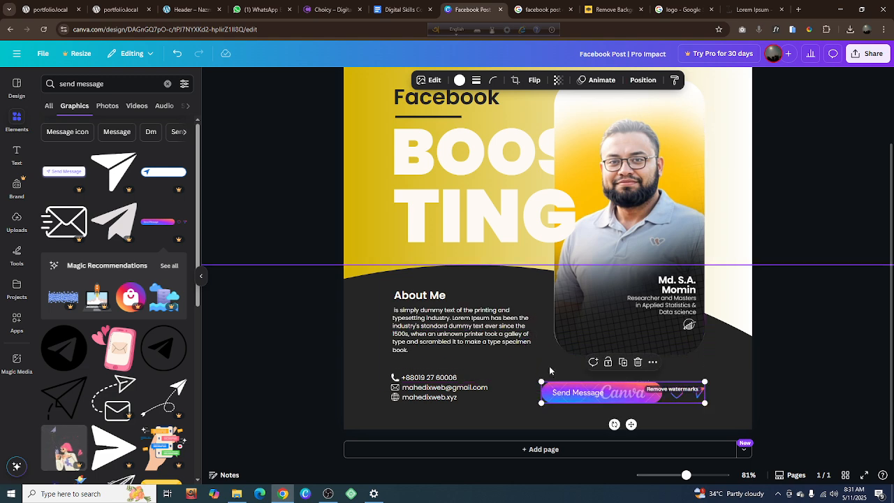
left_click(638, 362)
scroll(112, 287, "down", 5)
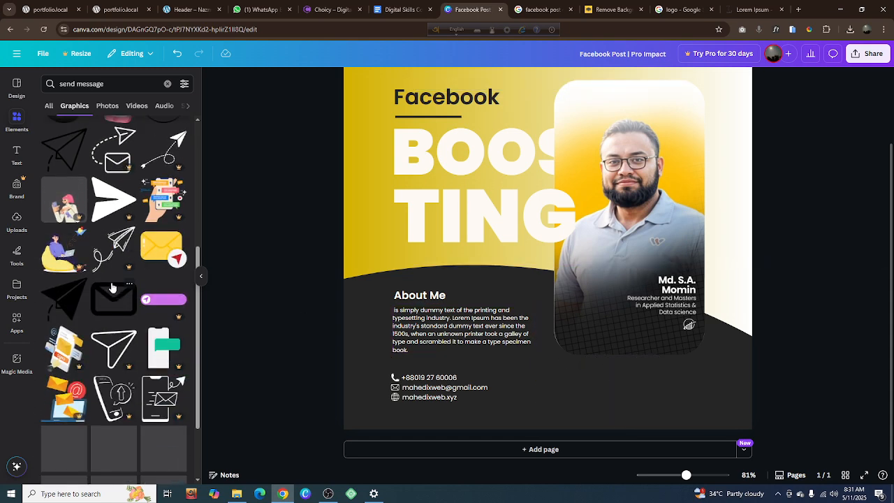
left_click_drag(163, 301, 632, 396)
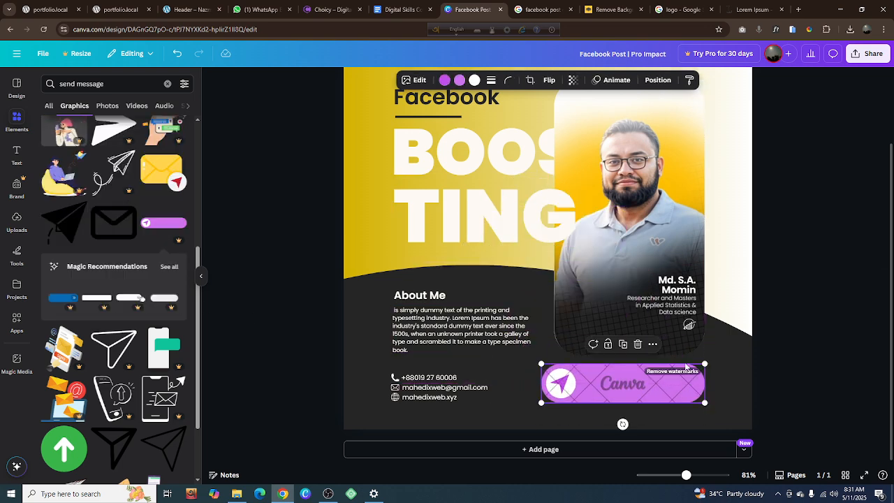
left_click(637, 344)
Add the white pill-shaped message bar with the green arrow below the portrait card and scale it down to fit within the card's width
scroll(62, 320, "down", 2)
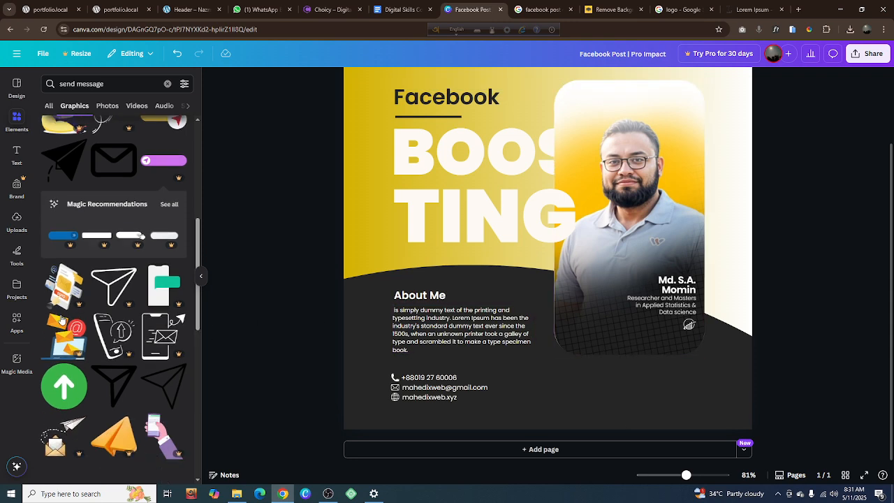
scroll(61, 319, "down", 2)
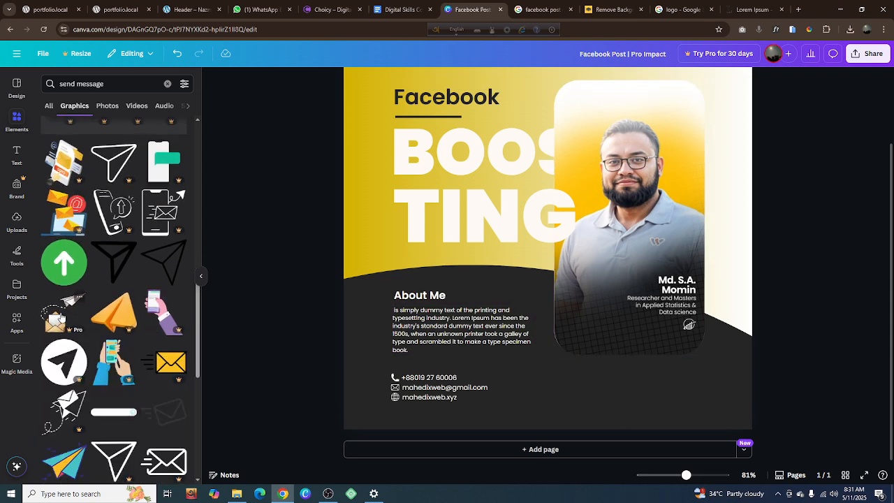
scroll(60, 317, "down", 2)
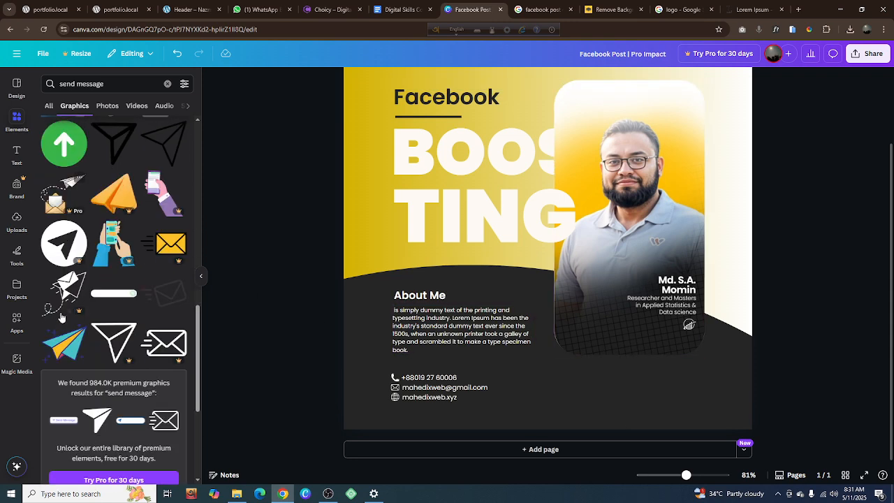
left_click(115, 294)
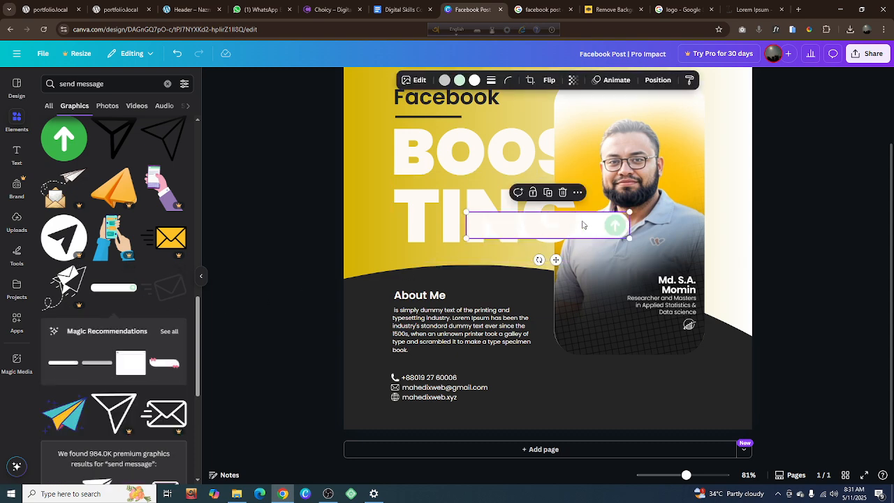
left_click_drag(604, 248, 679, 395)
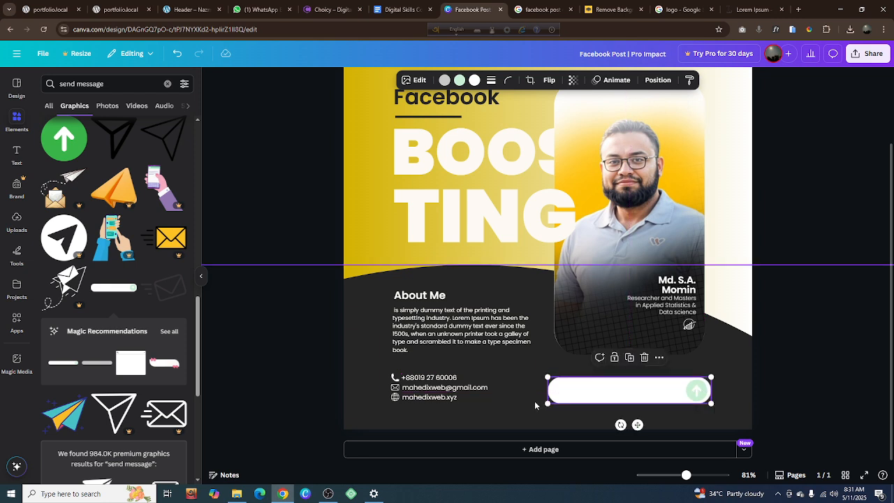
left_click_drag(548, 403, 623, 394)
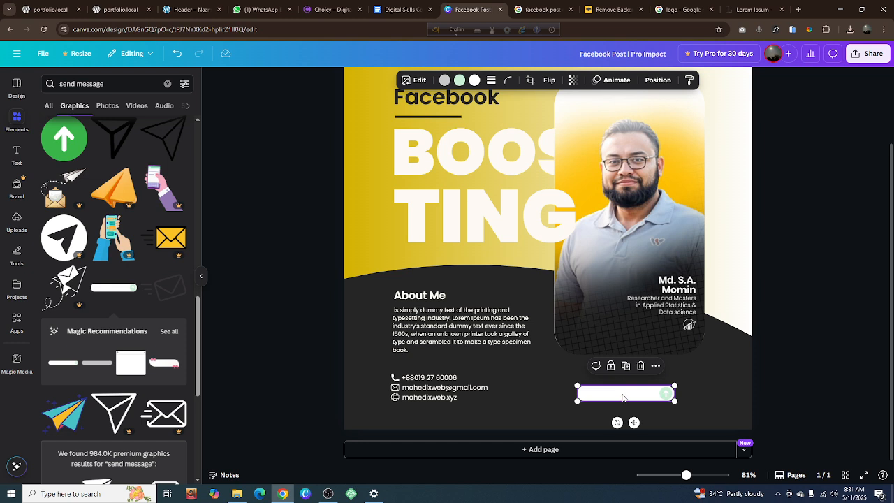
Center-align the white message bar horizontally with the portrait card
left_click(618, 317, "shift")
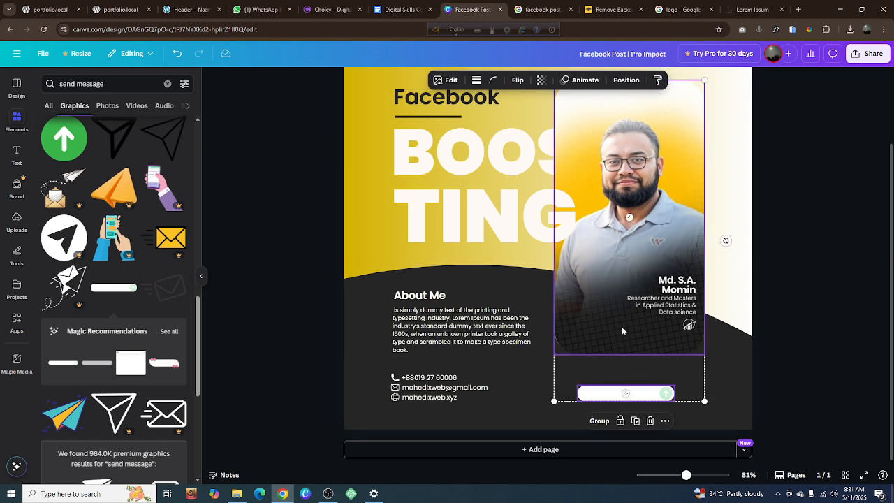
right_click(623, 331)
mouse_move(660, 343)
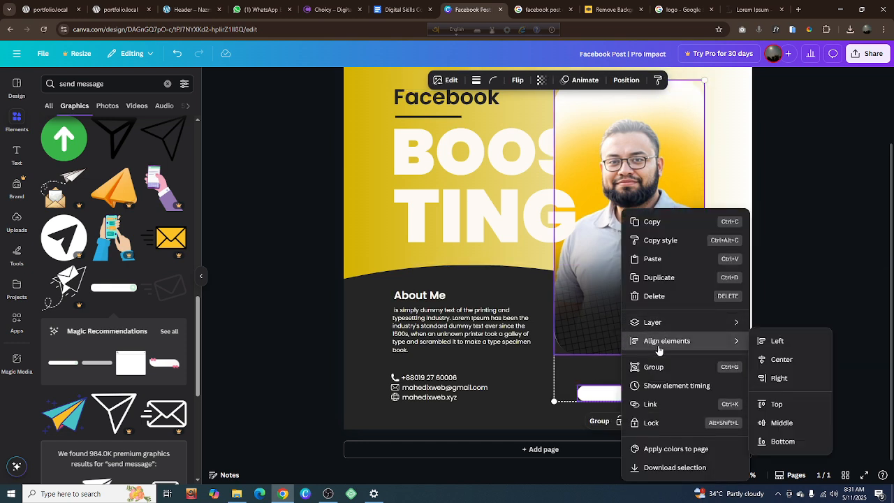
left_click(778, 364)
key("Escape")
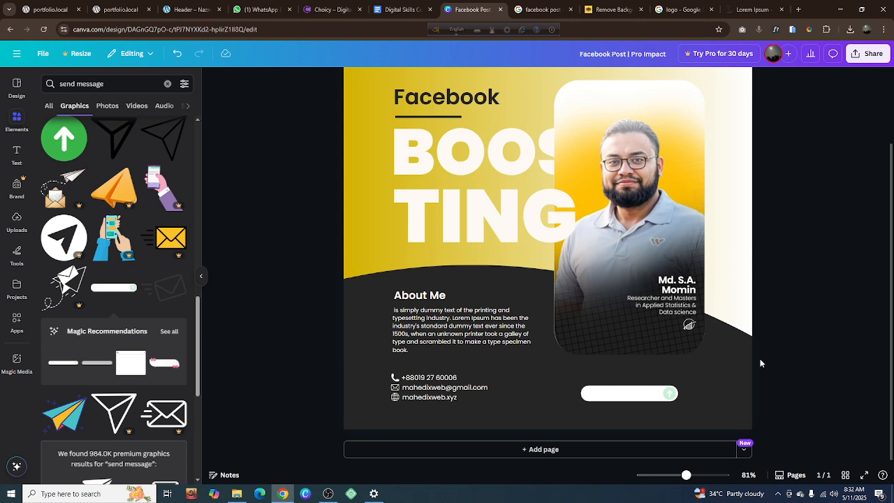
Move the white message bar slightly higher so it sits level with the contact rows, and deselect it
scroll(637, 383, "up", 5, "ctrl")
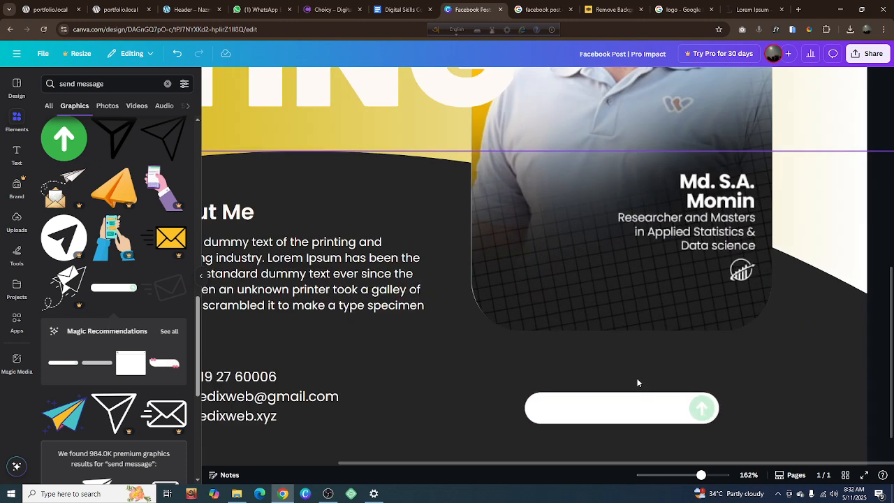
left_click_drag(631, 412, 634, 405)
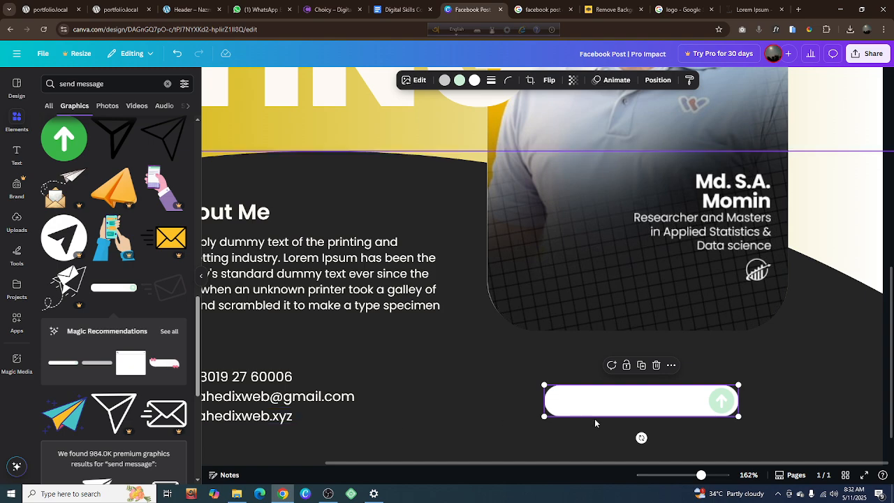
scroll(589, 420, "down", 5, "ctrl")
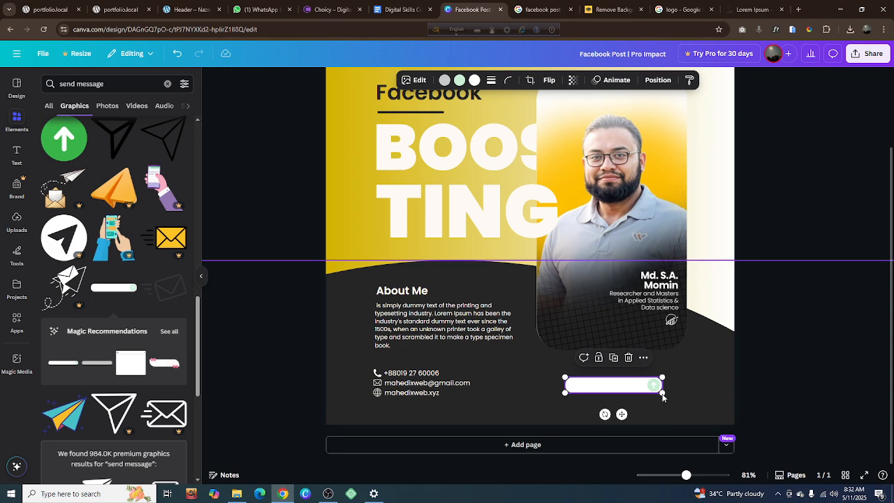
left_click(757, 393)
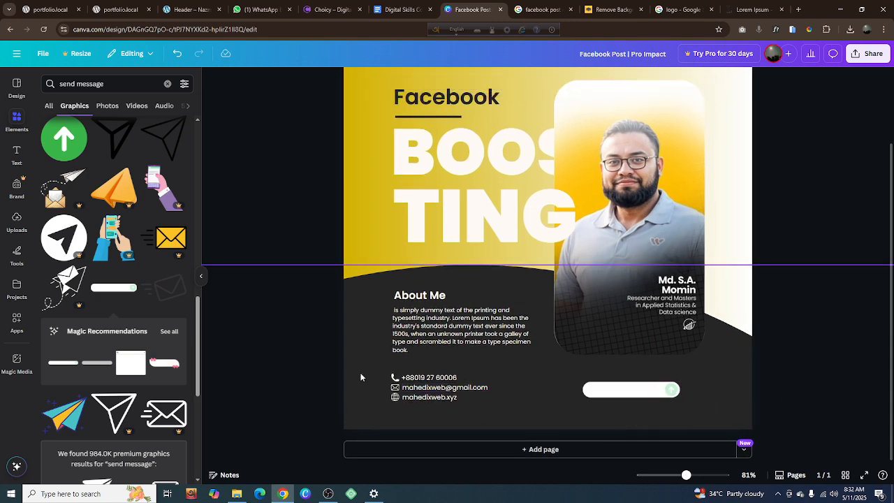
Group the three contact icons and their texts together
left_click_drag(358, 373, 425, 404)
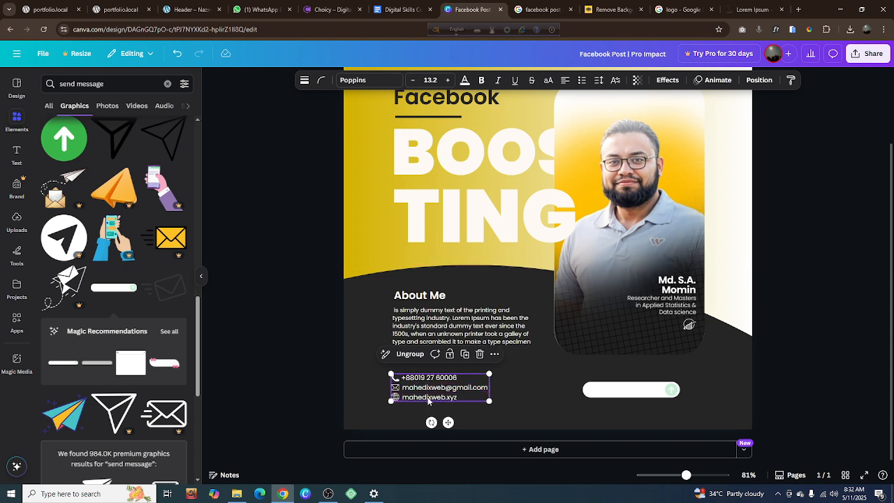
left_click_drag(365, 106, 618, 244)
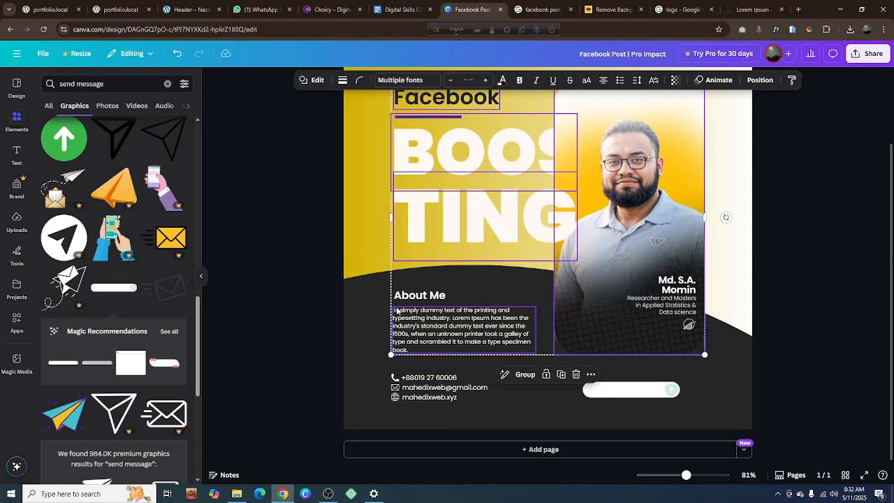
left_click(370, 218)
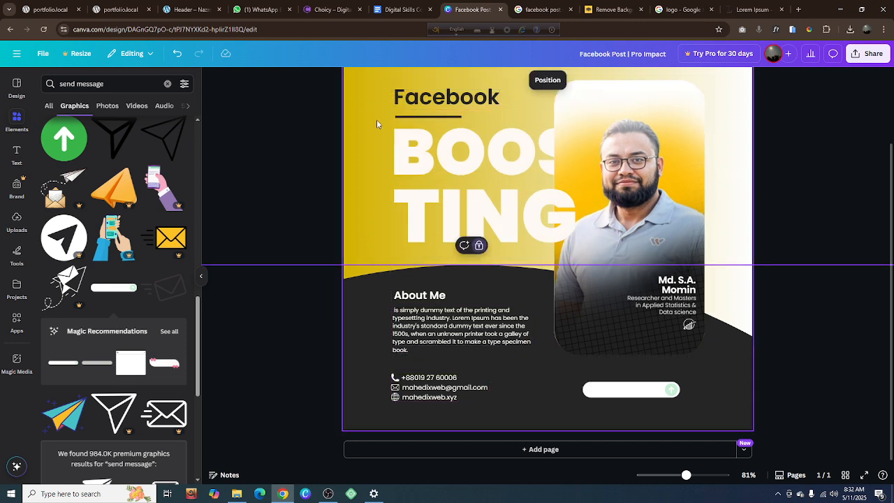
Group the Facebook BOOSTING heading, its underline, the About Me text and the portrait card together, leaving the contact rows out
left_click_drag(377, 122, 624, 351)
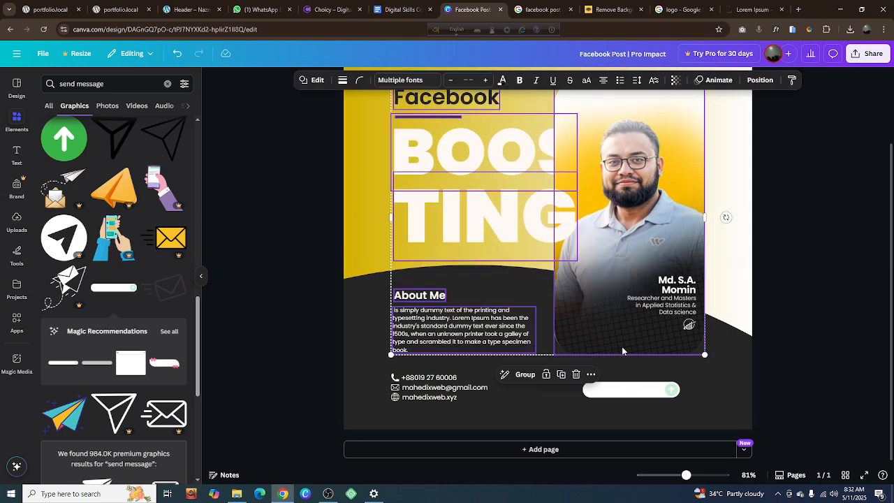
key("ctrl+g")
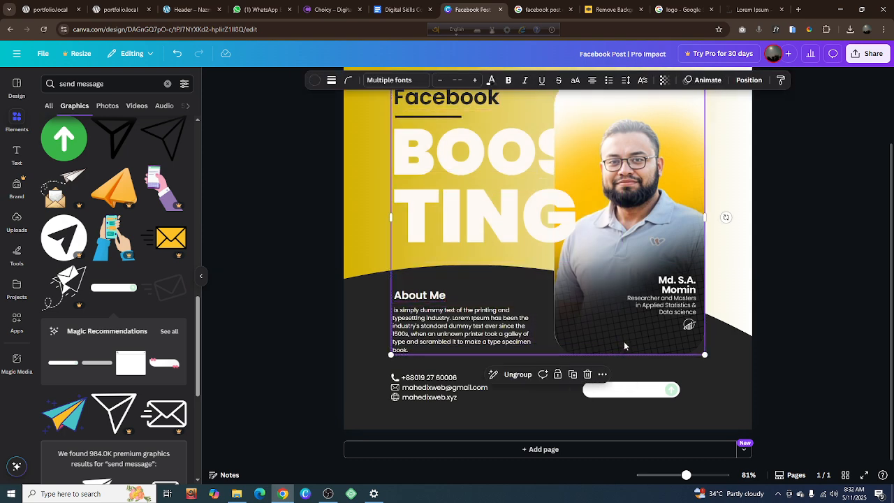
left_click(853, 338)
Align the contact group and the white message bar to each other's vertical middle
left_click_drag(372, 369, 628, 433)
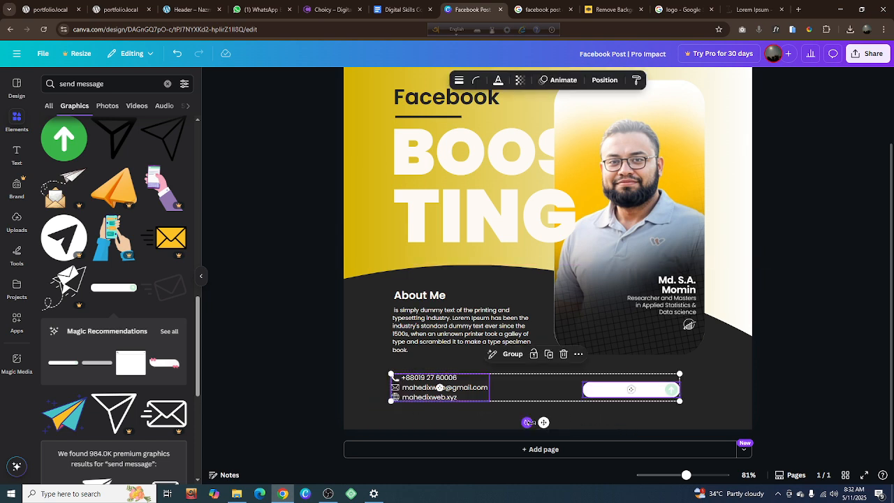
right_click(455, 392)
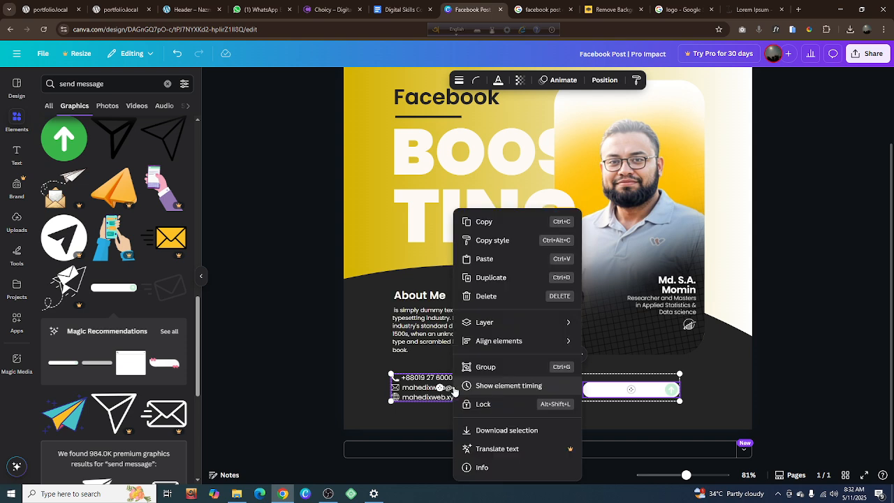
mouse_move(489, 341)
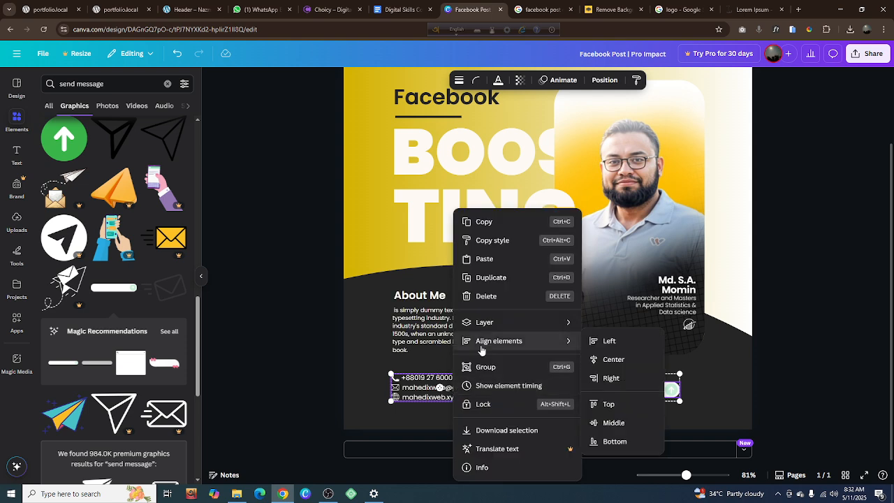
left_click(618, 420)
left_click(800, 385)
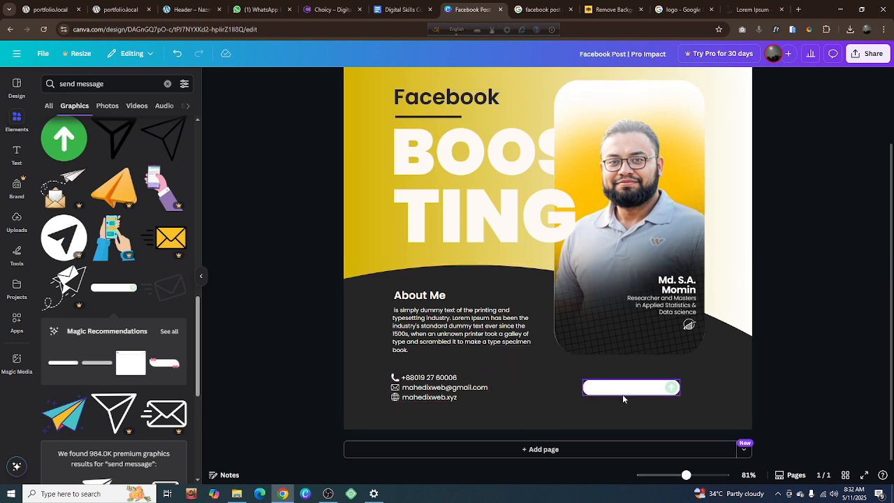
left_click(622, 339)
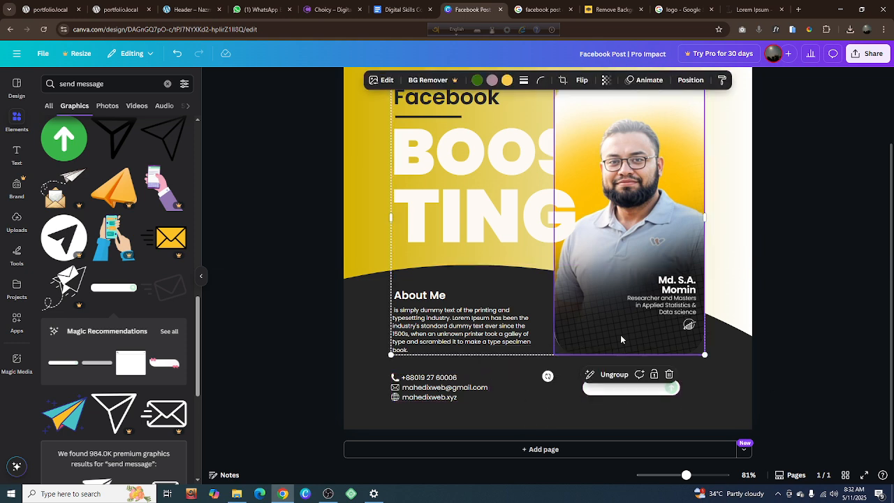
left_click(620, 391, "shift")
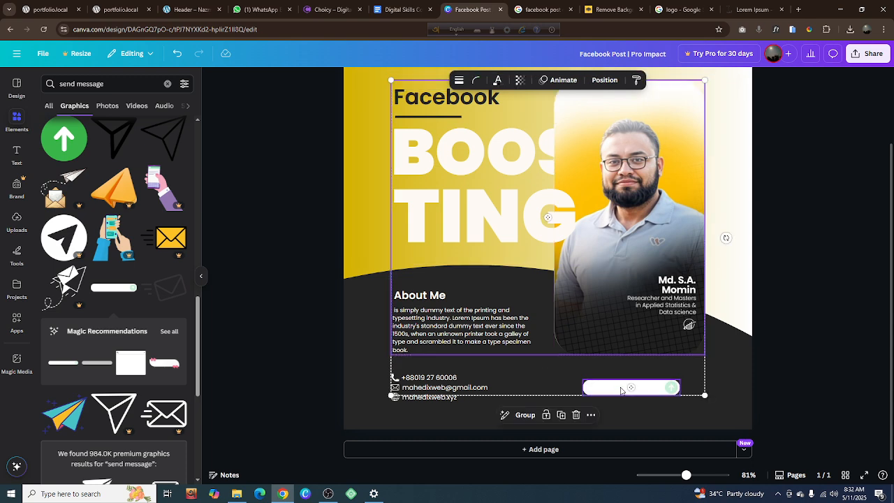
right_click(614, 342)
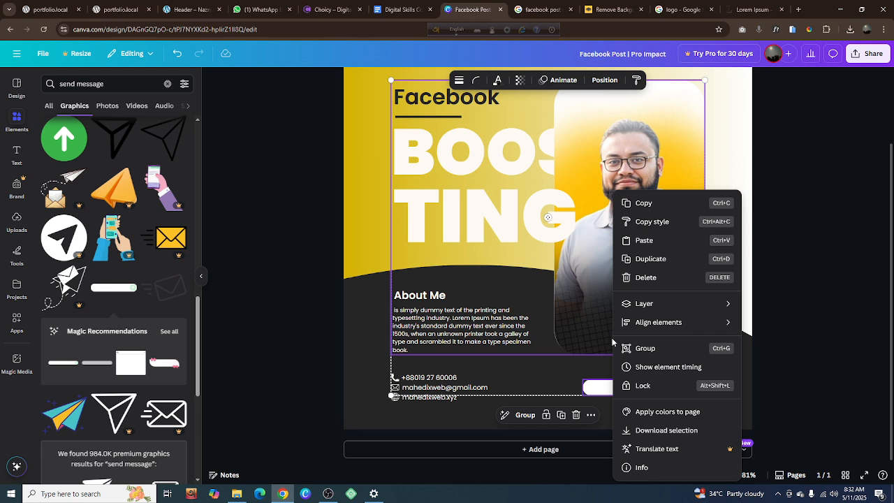
left_click(777, 359)
left_click(711, 381)
Nudge the message bar slightly left and change its light gray color to the medium gray from the photo colors
left_click(636, 393)
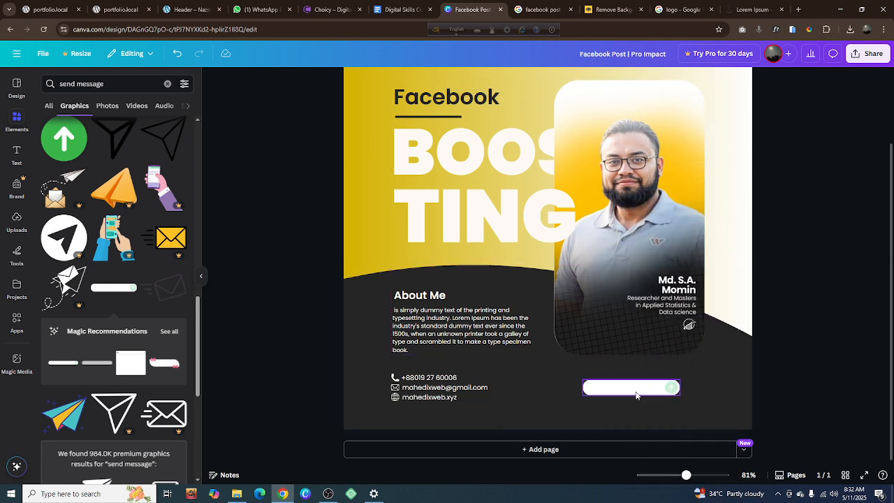
left_click_drag(635, 396, 633, 390)
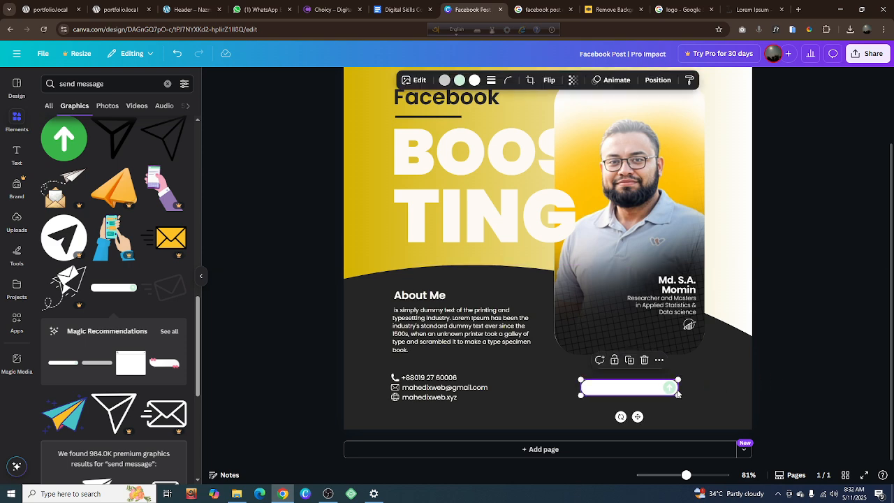
left_click(444, 80)
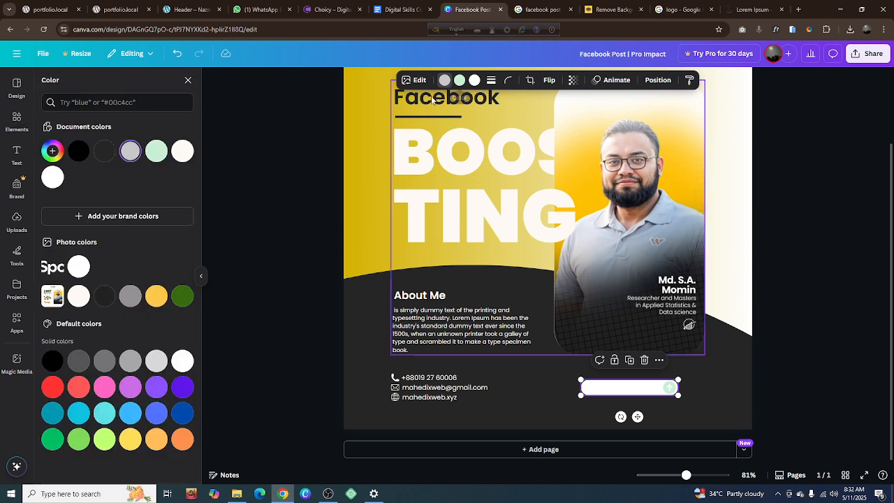
left_click(77, 153)
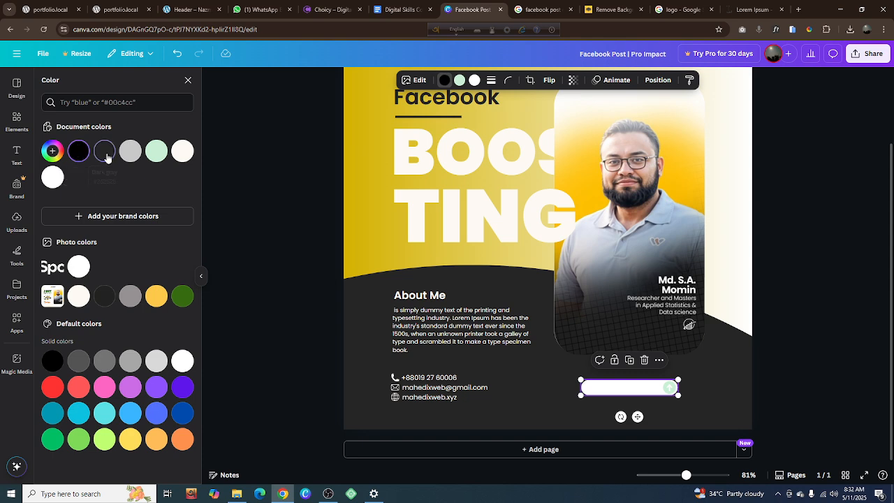
left_click(105, 154)
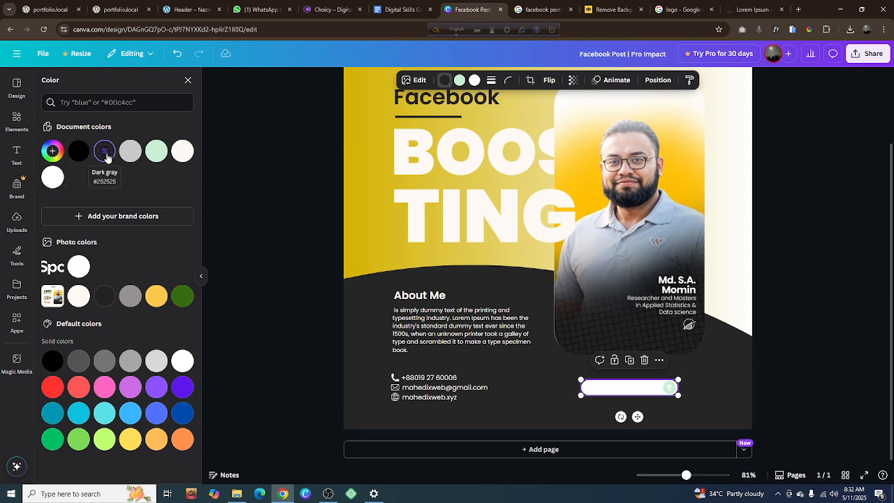
left_click(159, 300)
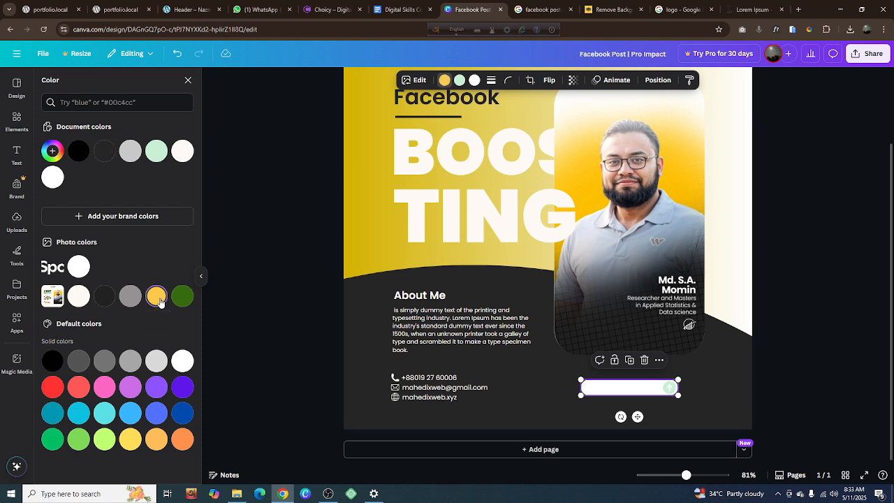
left_click(130, 296)
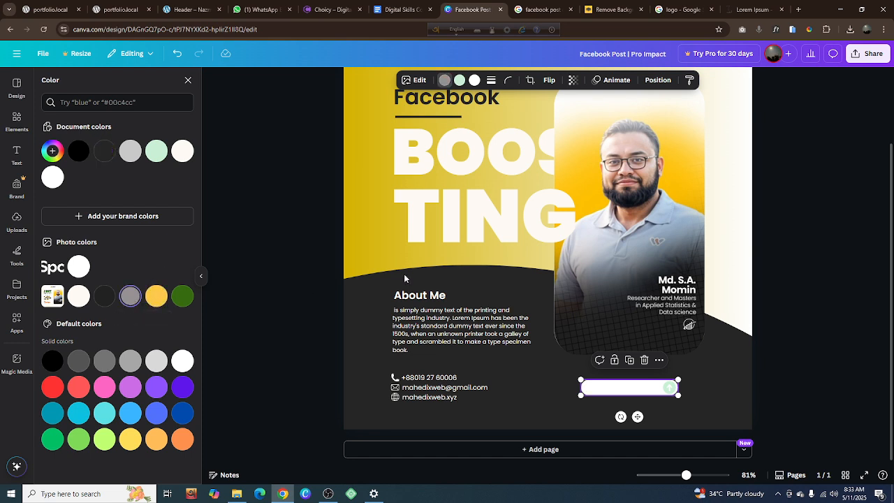
left_click(834, 283)
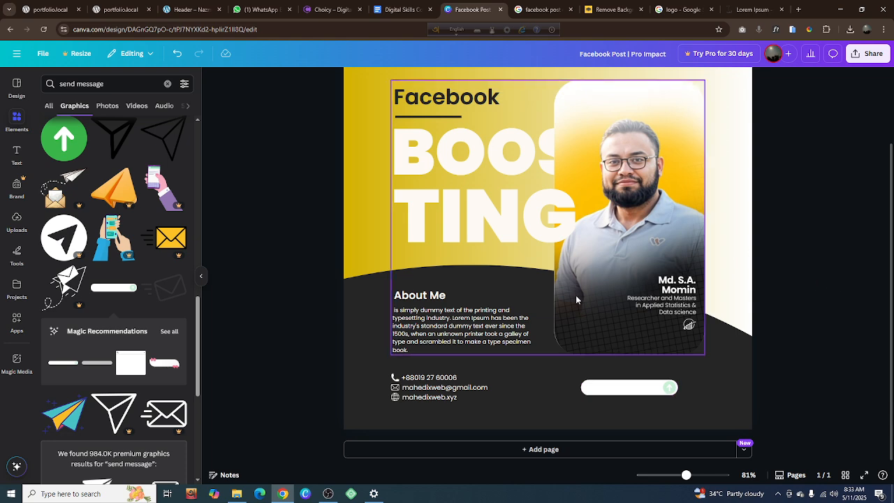
Recolor the message bar's pale green arrow circle, trying black and settling on the document's dark gray
left_click(620, 388)
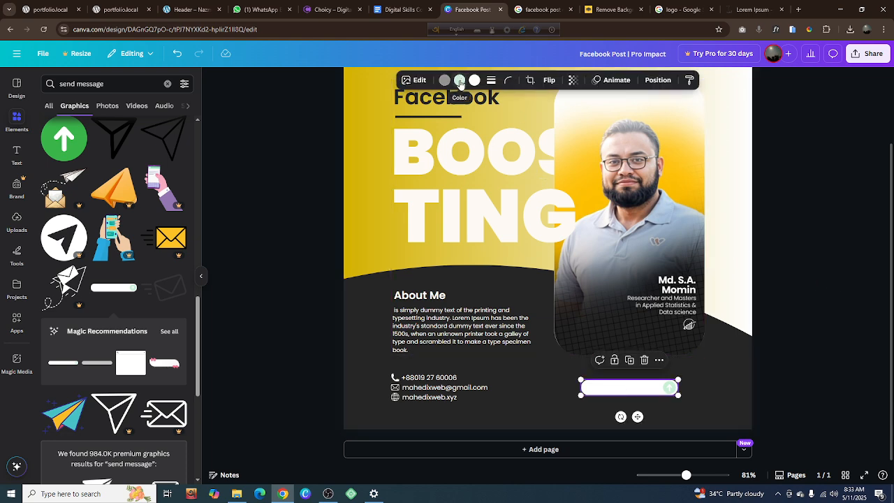
left_click(460, 79)
left_click(76, 154)
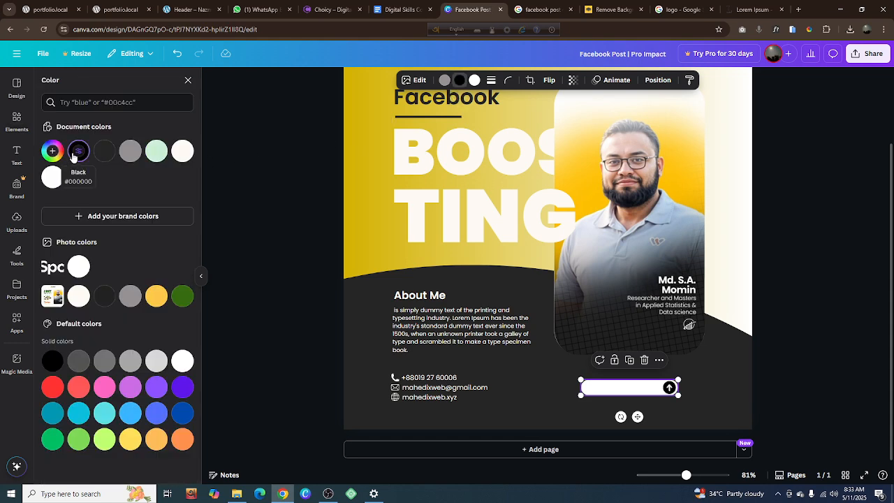
left_click(845, 318)
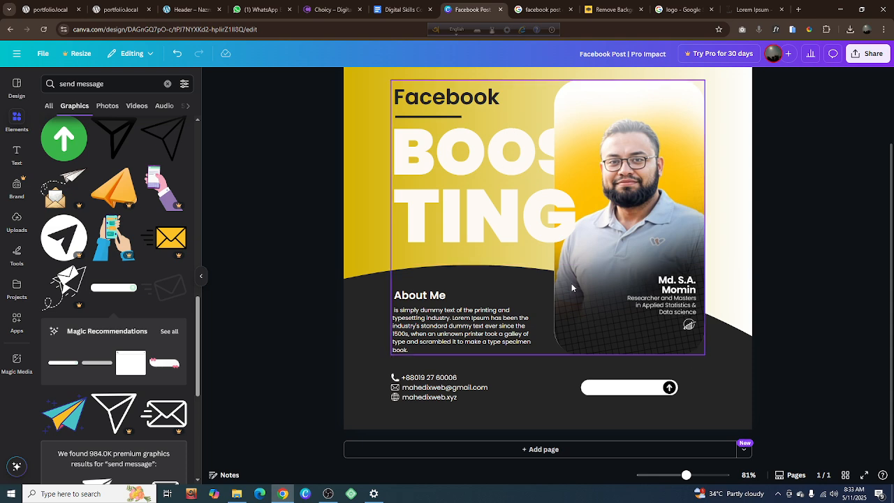
left_click(629, 386)
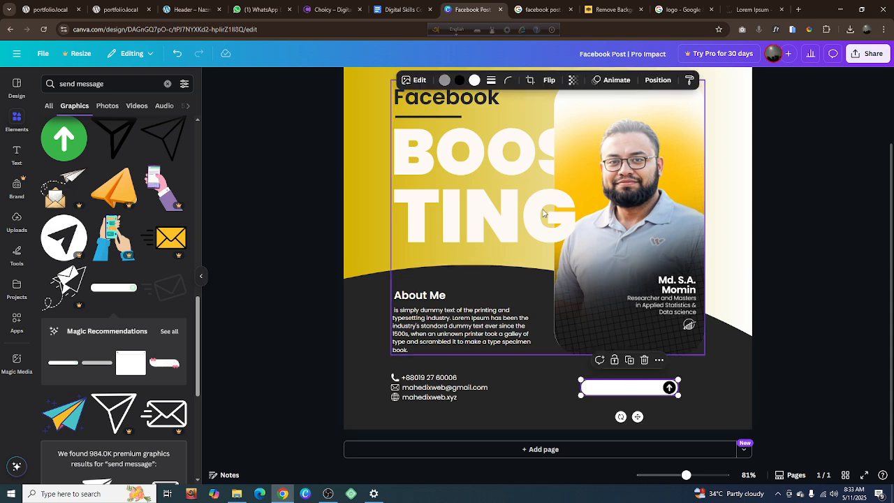
left_click(459, 79)
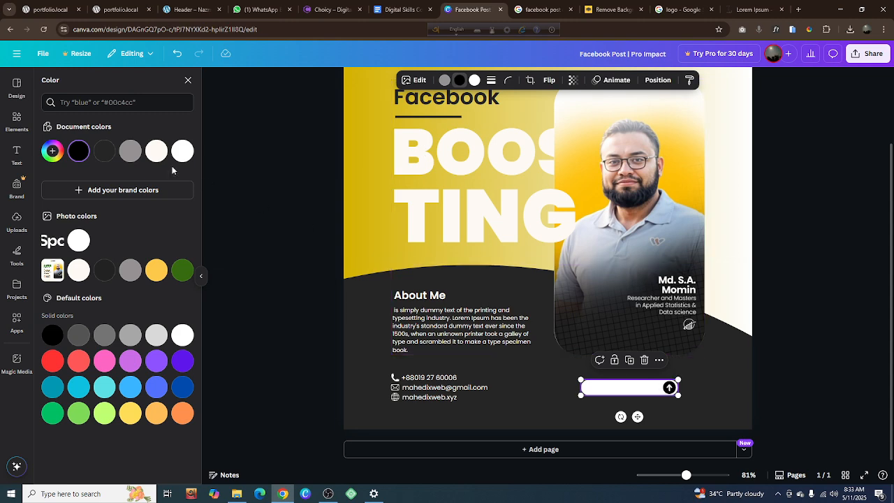
left_click(104, 151)
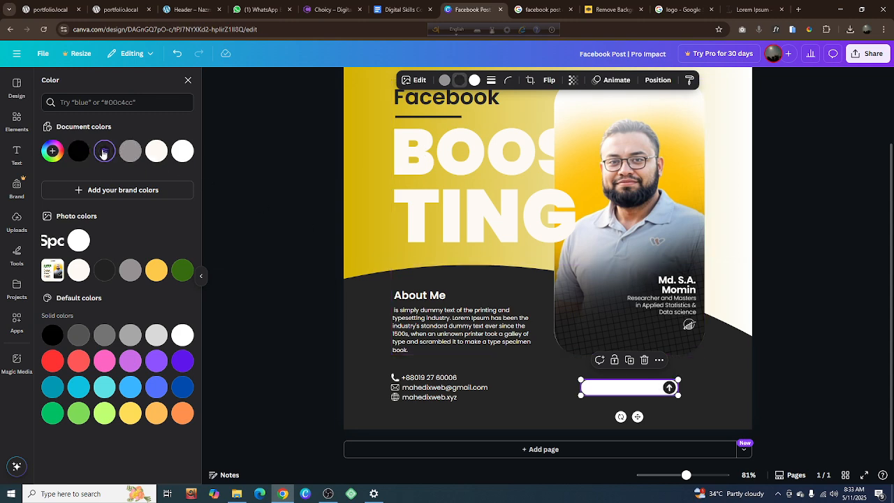
left_click(820, 260)
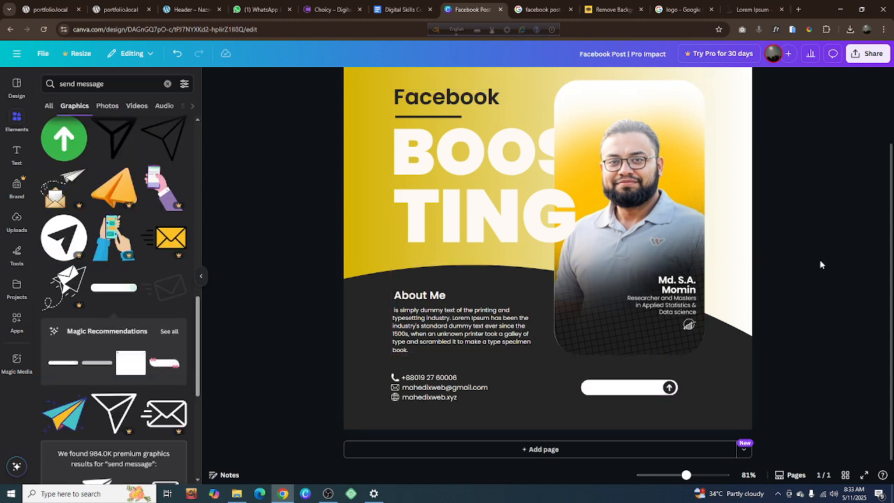
Copy the grouped contact rows below the About Me text
left_click(439, 348)
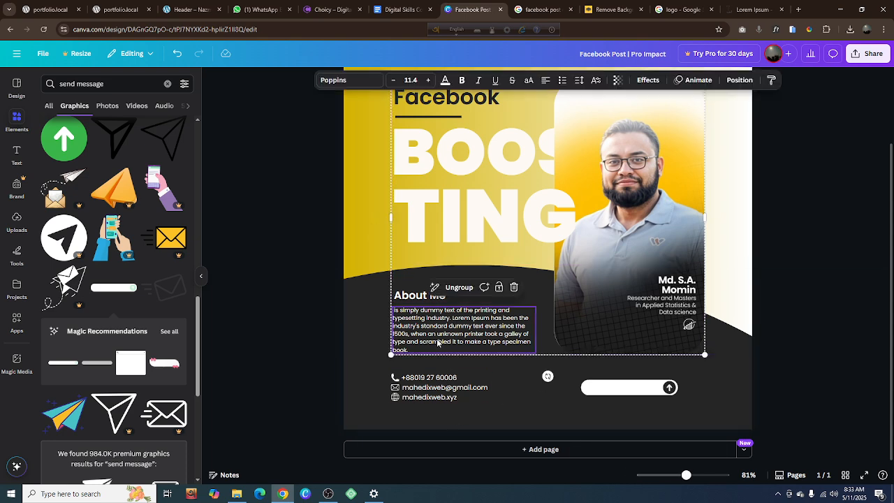
left_click(446, 388)
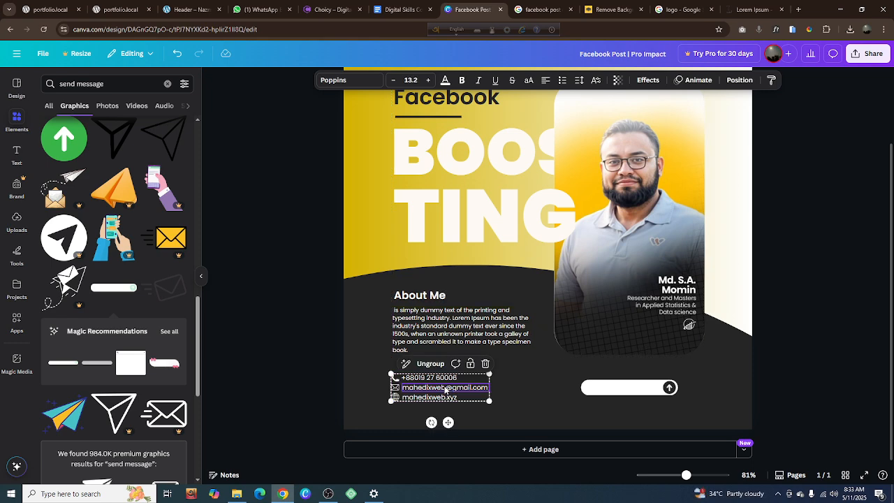
right_click(453, 391)
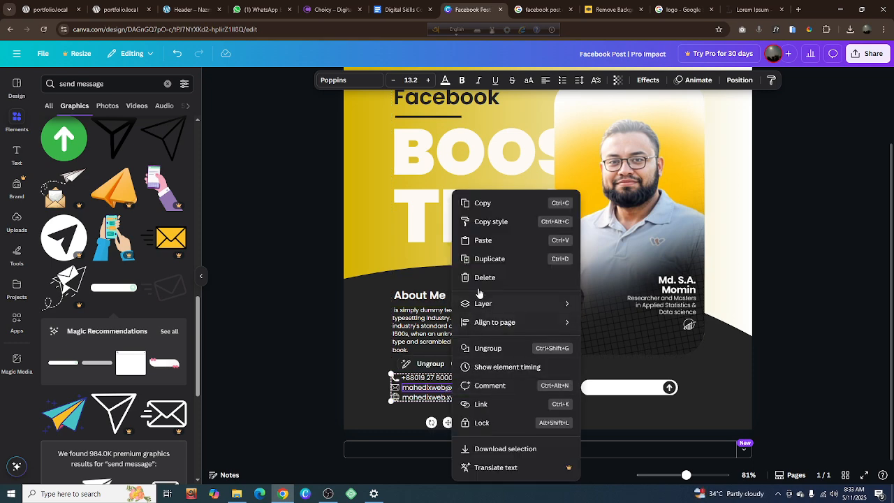
left_click(484, 211)
Try to paste the copied contact group at the message bar, dismissing the clipboard permission request and the copy-paste notice
right_click(609, 388)
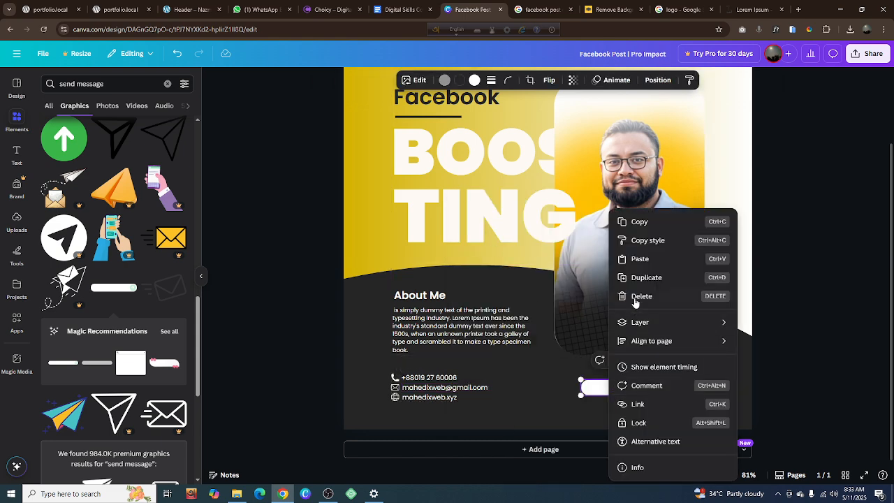
left_click(647, 259)
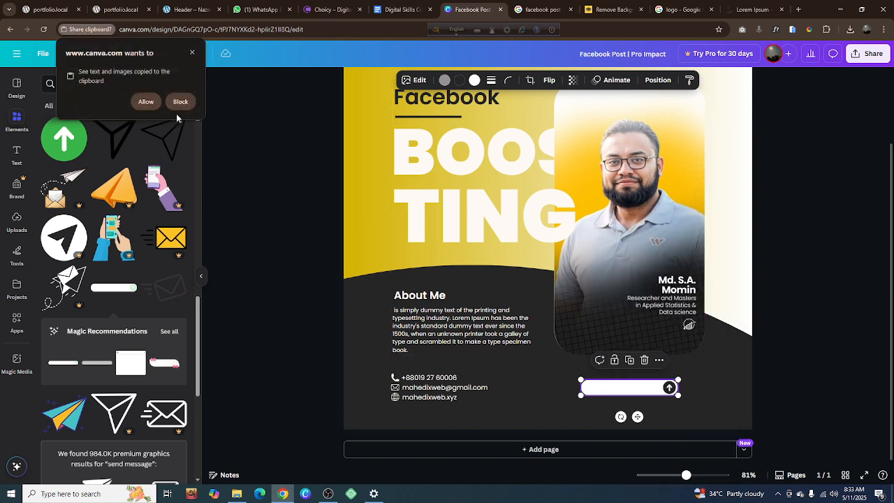
left_click(192, 53)
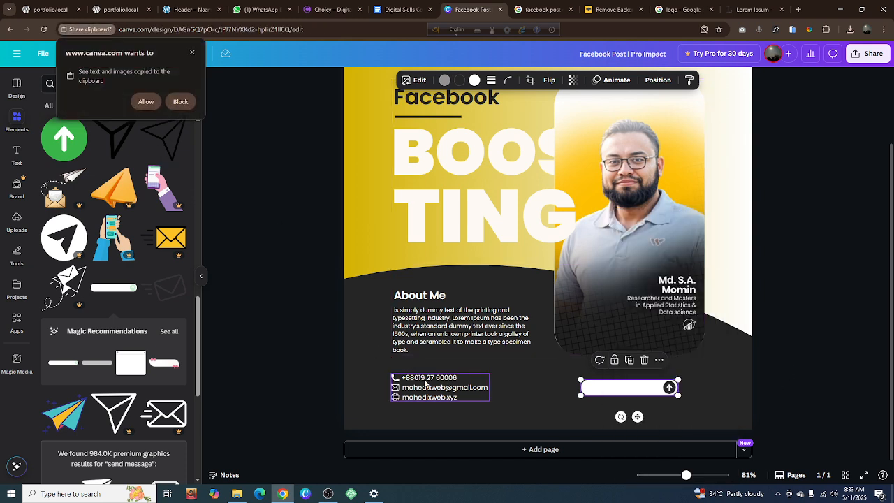
left_click(298, 303)
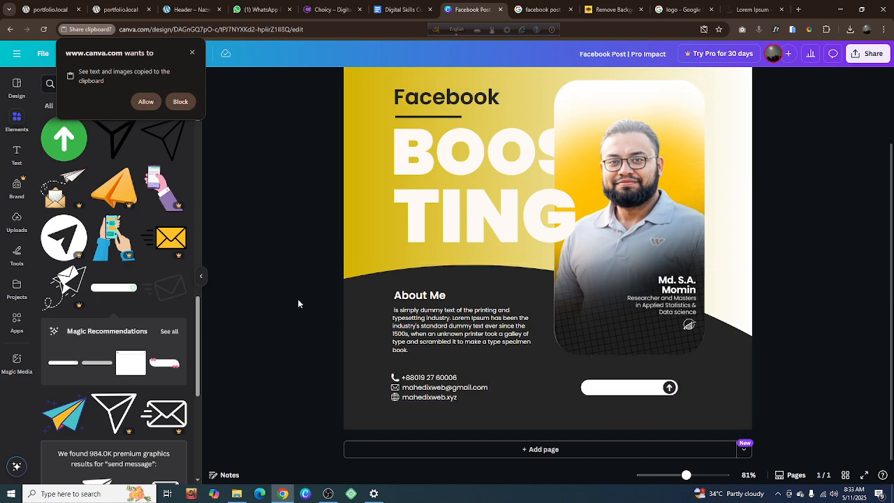
left_click(191, 54)
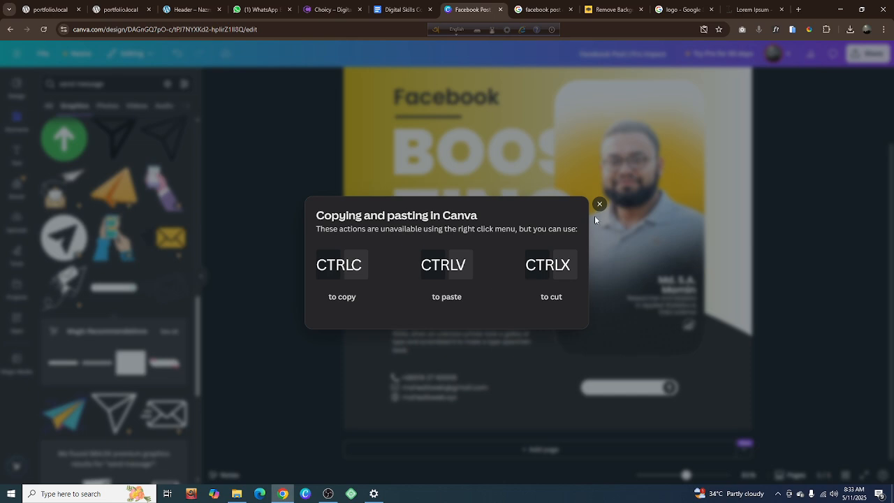
left_click(600, 204)
Paste the copied contact group and move the duplicate beside the original so it overlaps the start of the message bar
left_click(615, 395)
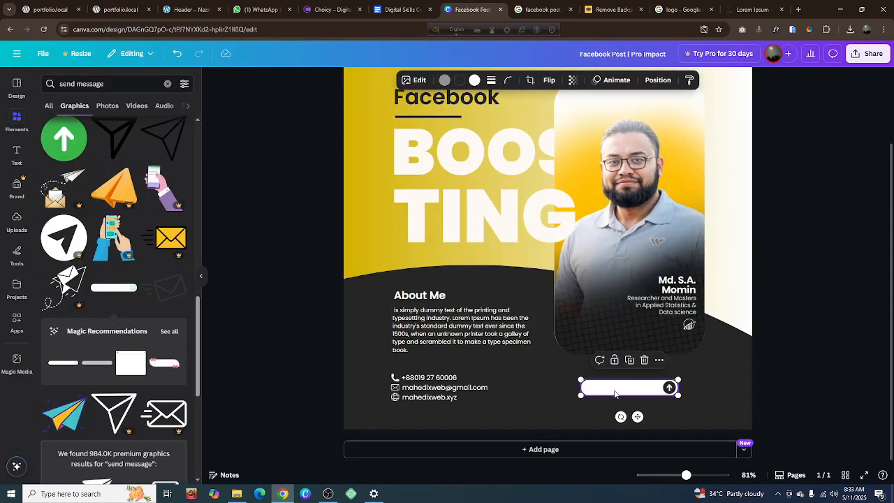
key("ctrl+v")
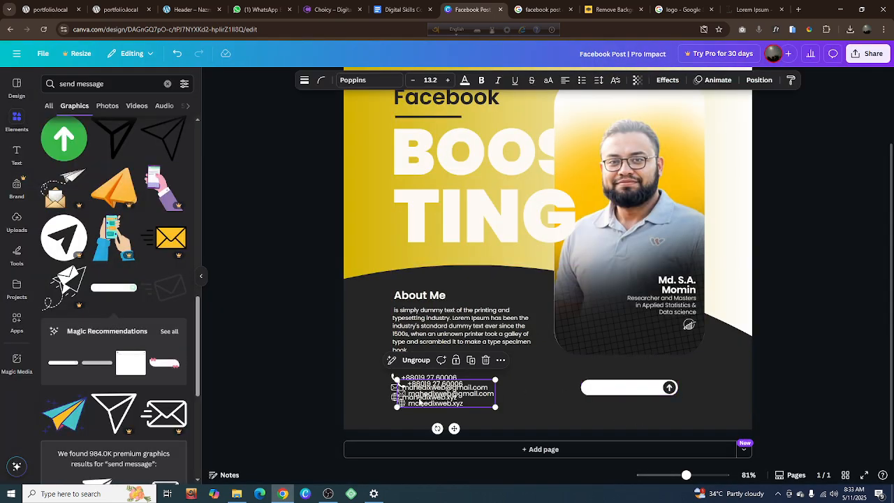
left_click_drag(448, 393, 565, 388)
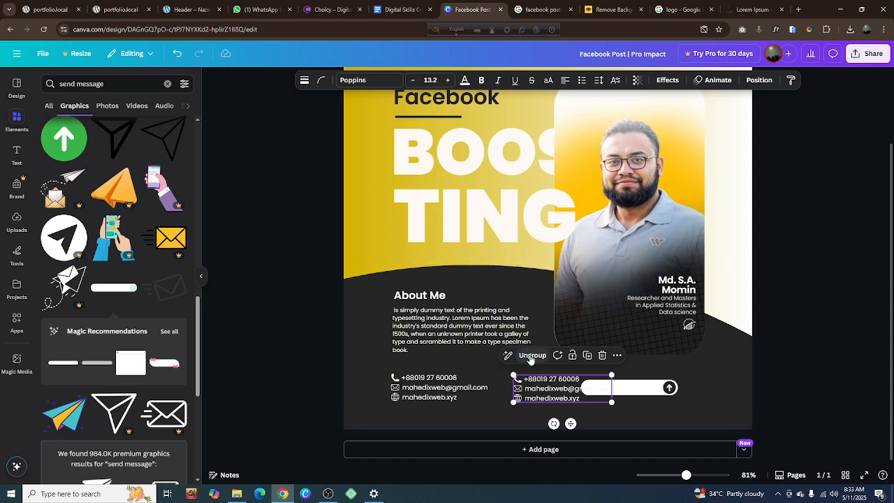
Ungroup the duplicated contact rows and delete their phone number, website and icons, keeping only the email text
left_click(531, 355)
key("Escape")
left_click(544, 383)
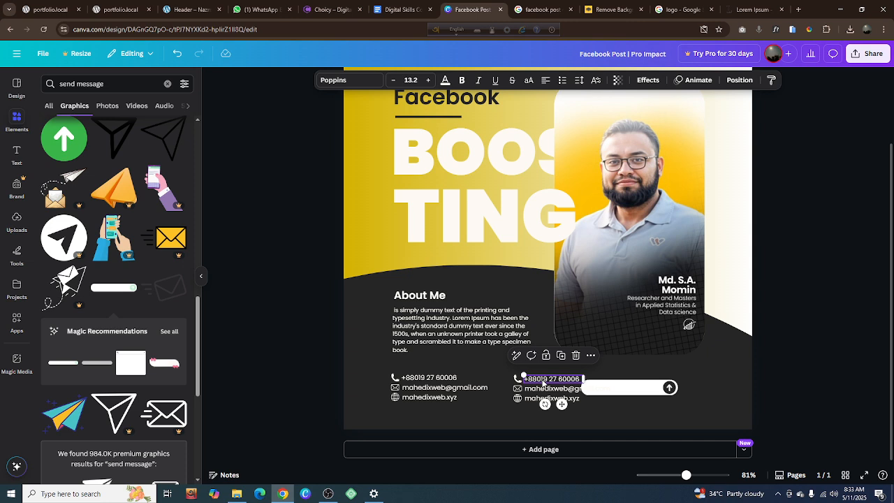
key("Delete")
left_click(552, 398)
key("Delete")
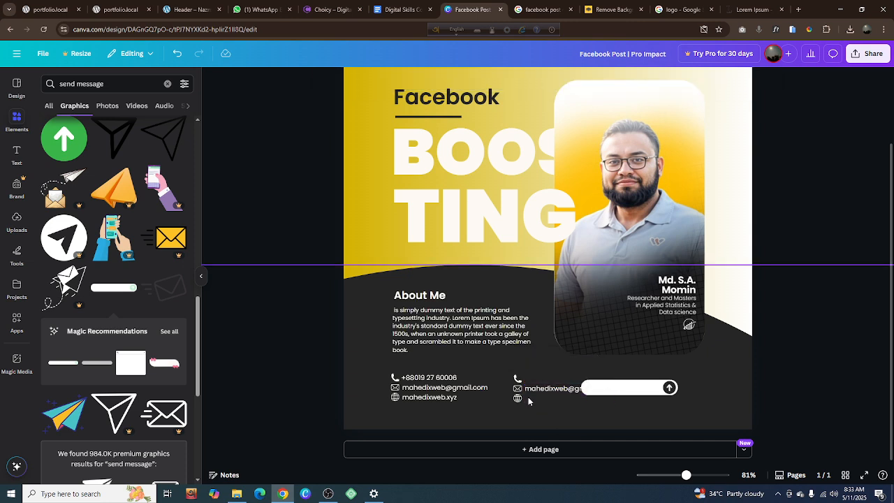
left_click(517, 399)
key("Delete")
Recolor the remaining email text to the document's dark gray and move it onto the white message bar
left_click(535, 388)
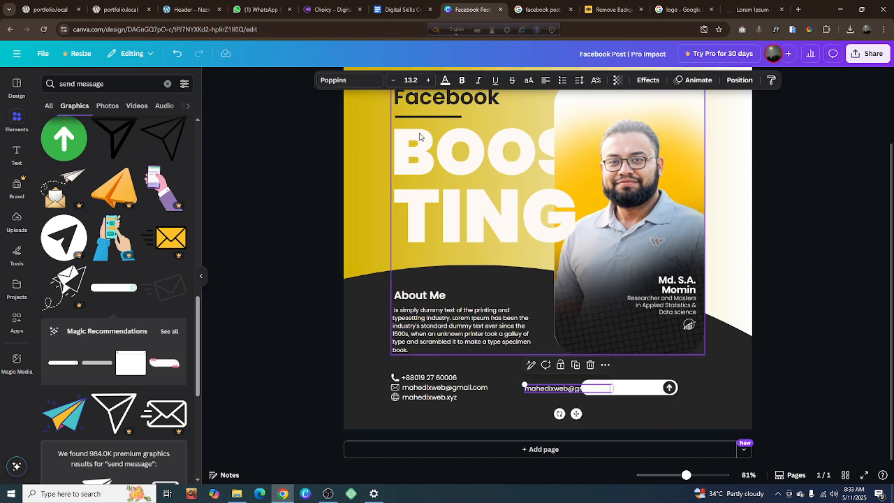
left_click(446, 80)
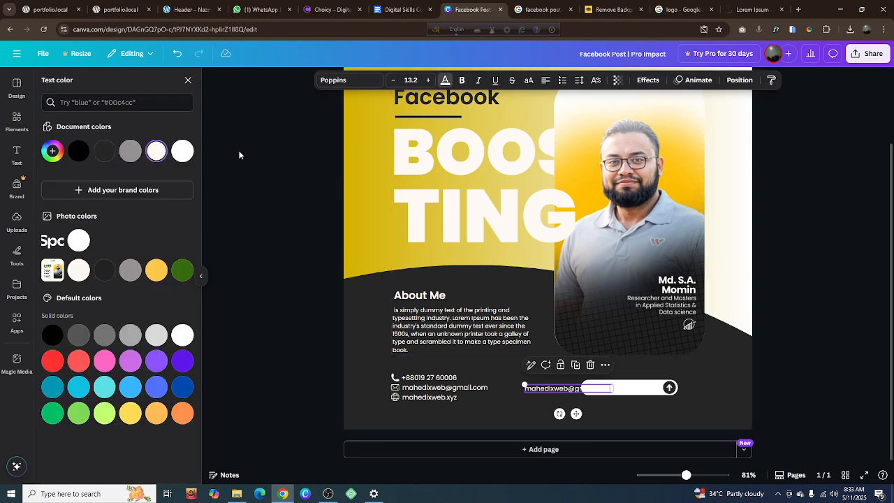
left_click(105, 151)
left_click_drag(544, 391, 606, 390)
Replace the email text on the message bar with "Send Message"
double_click(610, 388)
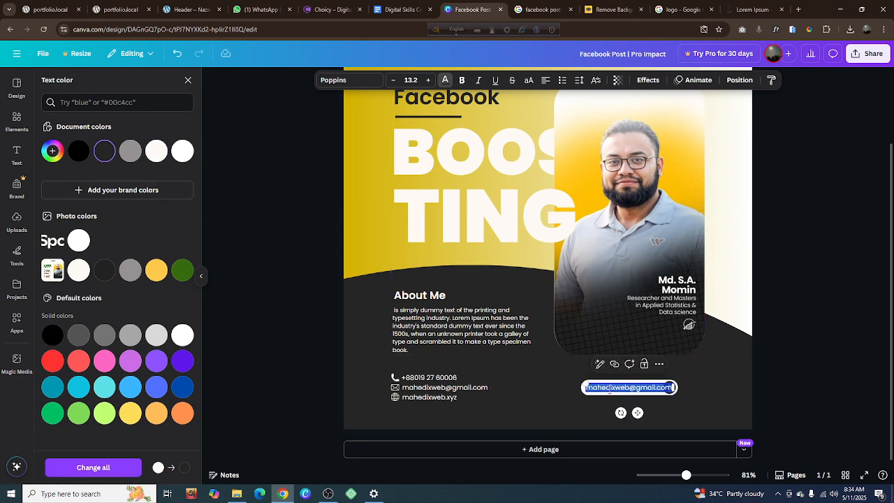
type("B")
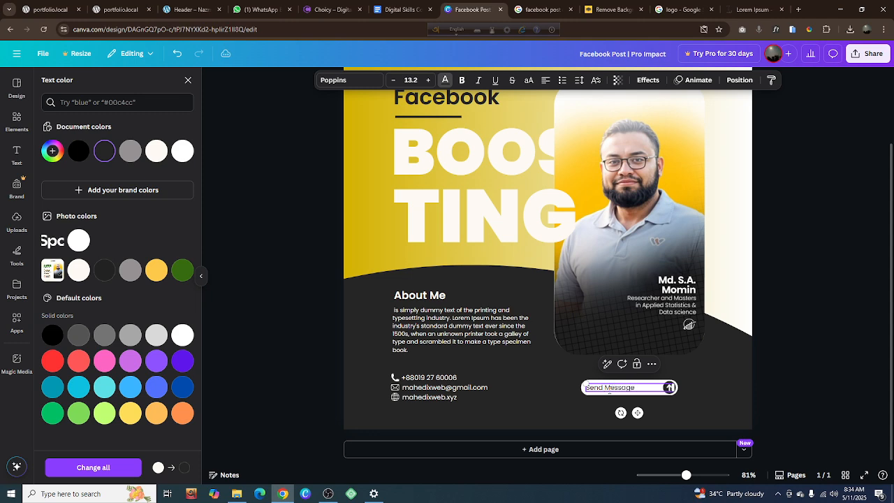
left_click(825, 389)
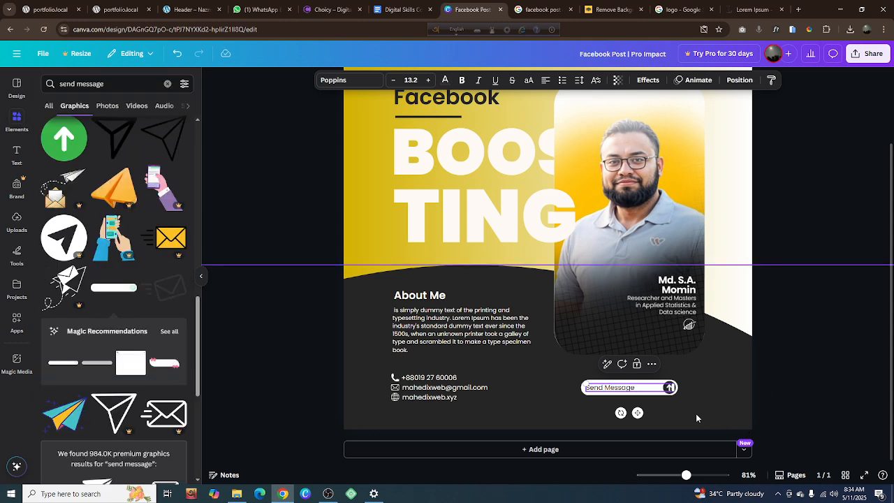
left_click(760, 392)
Enlarge the "Send Message" label to size 16.2 and narrow its text box to fit the words
scroll(626, 392, "up", 2)
scroll(626, 392, "up", 8)
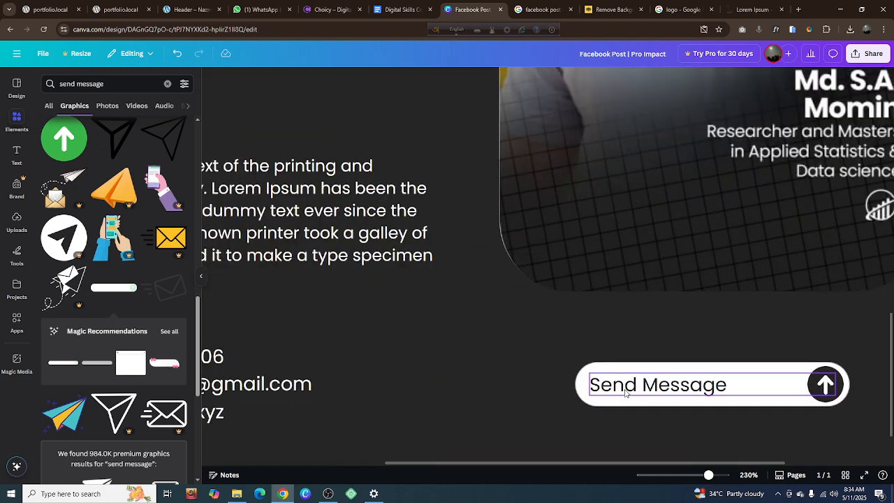
left_click(875, 385)
left_click_drag(877, 383, 748, 381)
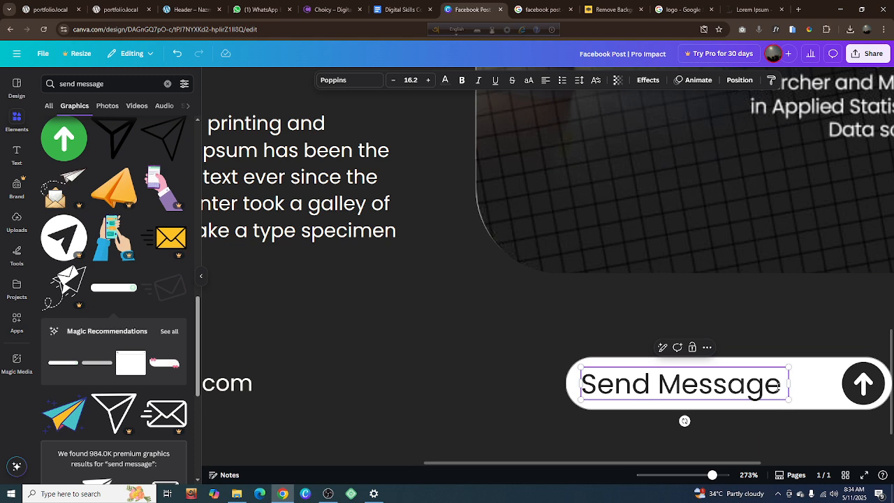
Extend the label to "Send Message Now!" and widen its text box to about 223 px so it stays on one line
key("Return")
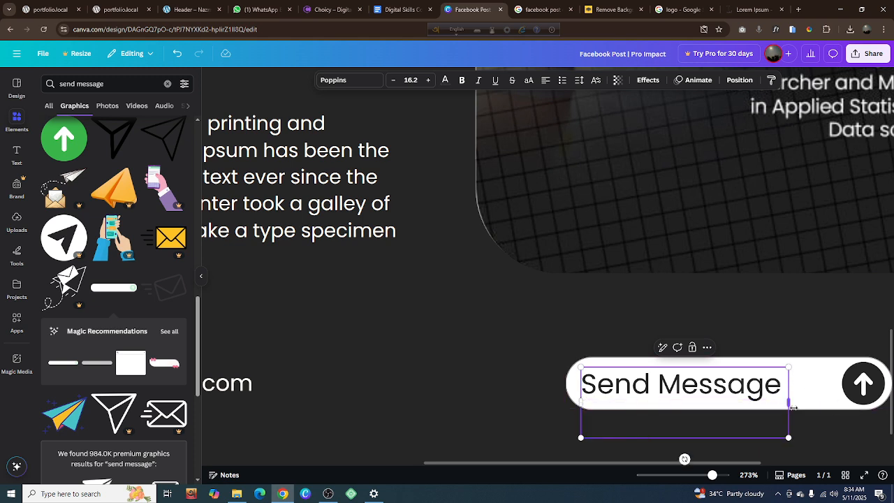
left_click_drag(788, 403, 843, 392)
key("BackSpace")
type("Now")
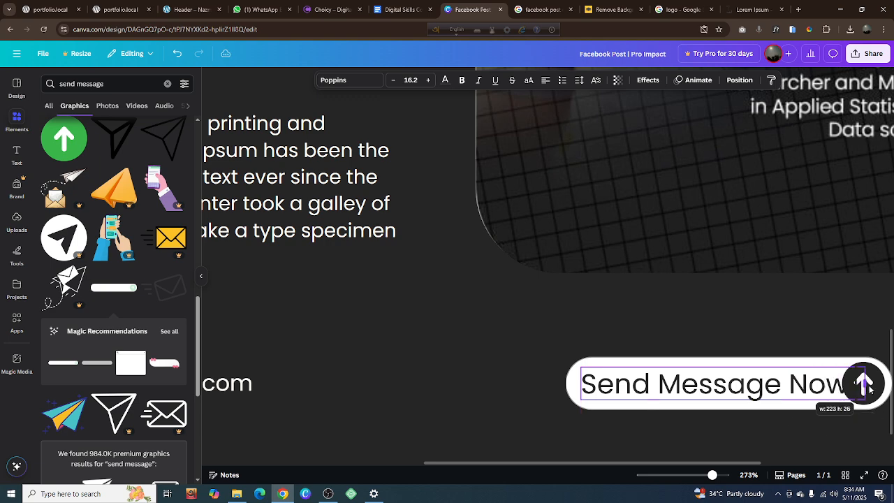
key("Escape")
left_click(485, 369)
Scale the "Send Message Now!" label to size 14.9 and align it inside the bar beside the arrow circle
left_click(643, 396)
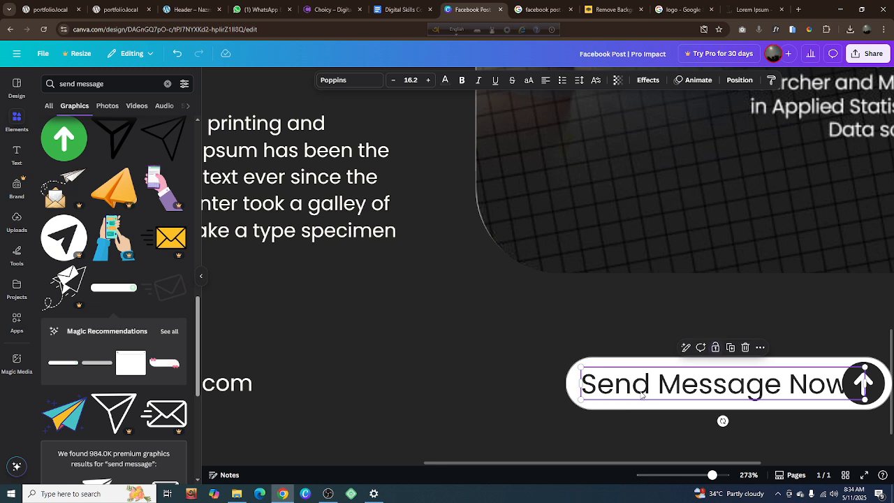
left_click_drag(580, 400, 639, 392)
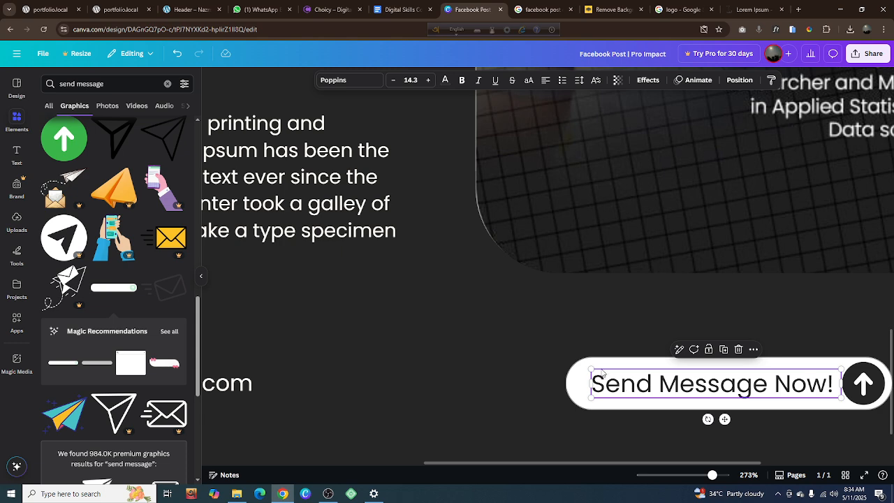
left_click_drag(590, 369, 580, 366)
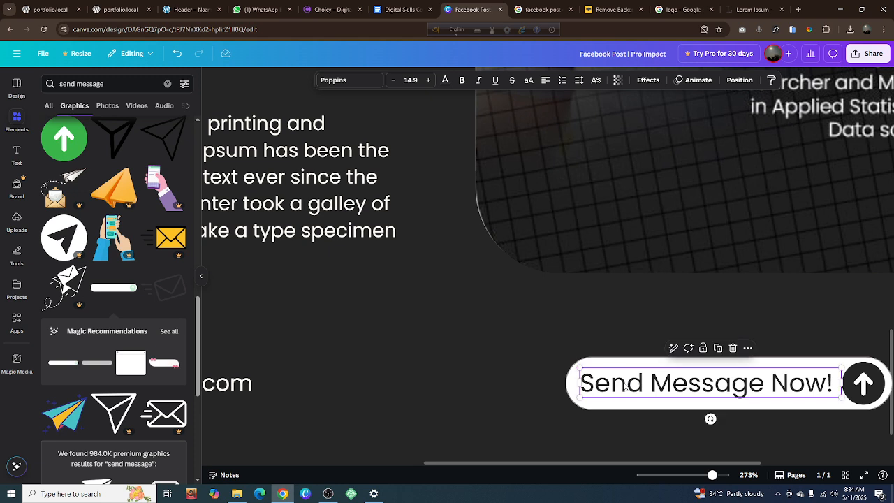
left_click_drag(627, 386, 627, 387)
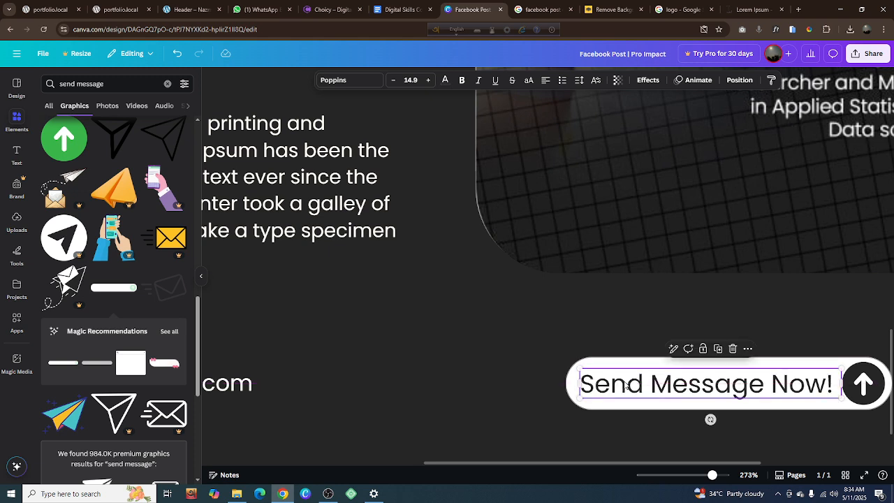
Set the message bar label's Poppins weight to SemiBold after trying Bold
left_click(350, 80)
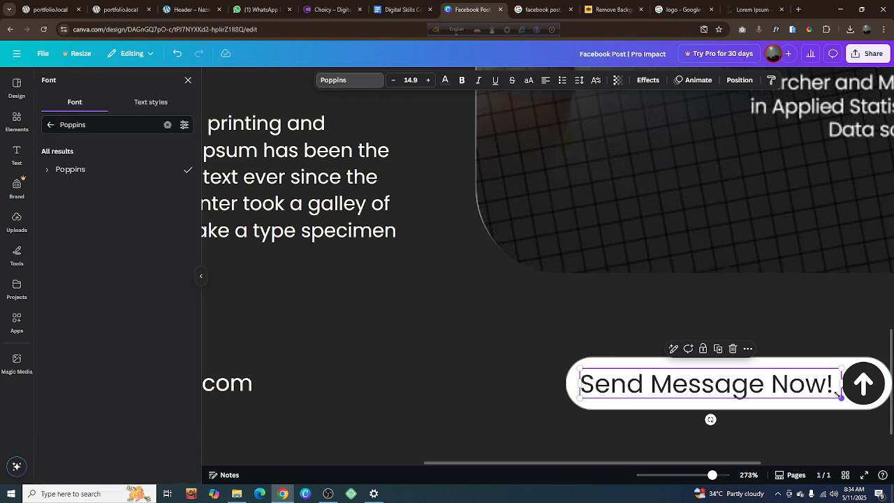
left_click(48, 170)
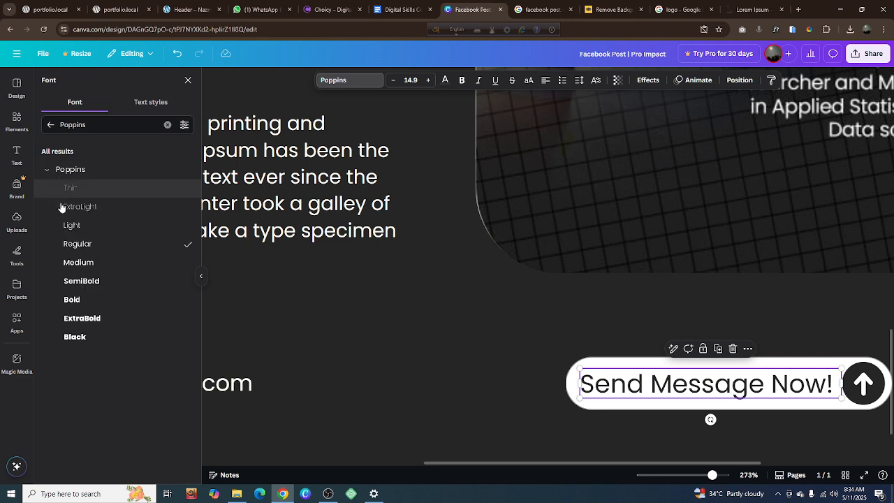
left_click(82, 300)
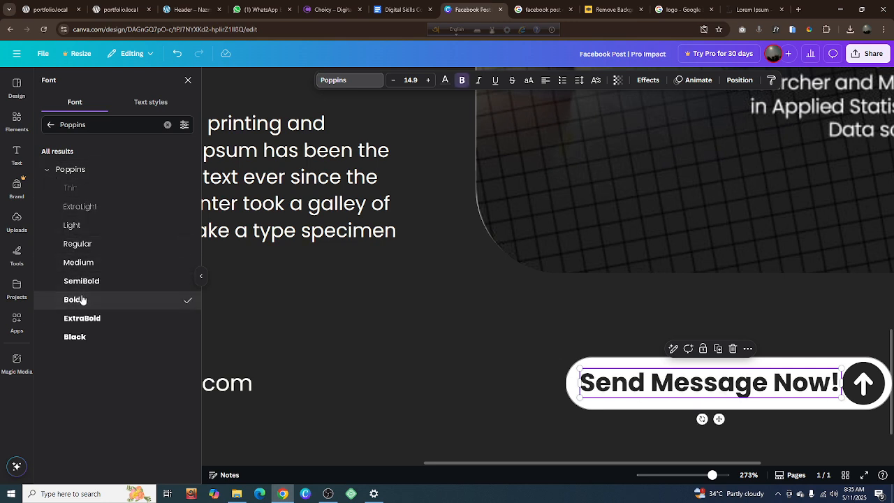
left_click(87, 282)
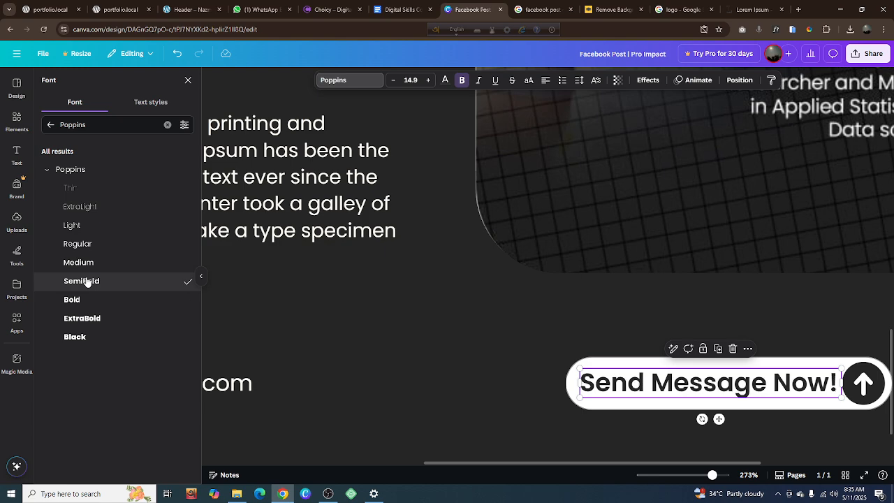
left_click(452, 359)
Shrink the "Send Message Now!" label to size 14.6 to leave a gap before the arrow circle
left_click(628, 395)
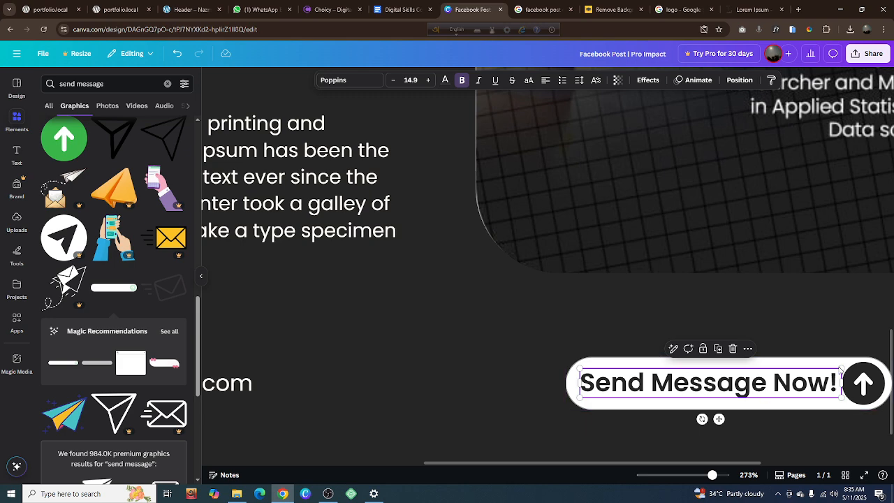
left_click_drag(840, 370, 836, 371)
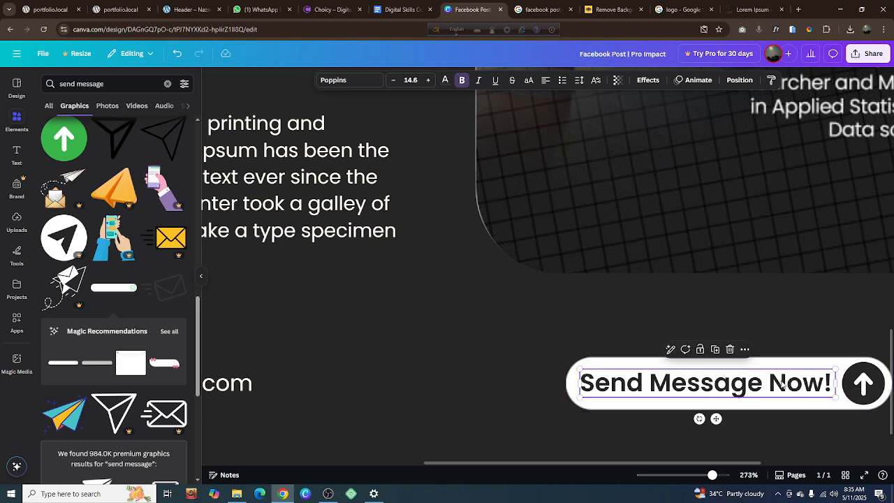
left_click(529, 372)
Review the whole post layout, from the logo and heading down to the contact rows and message bar
scroll(529, 372, "down", 3)
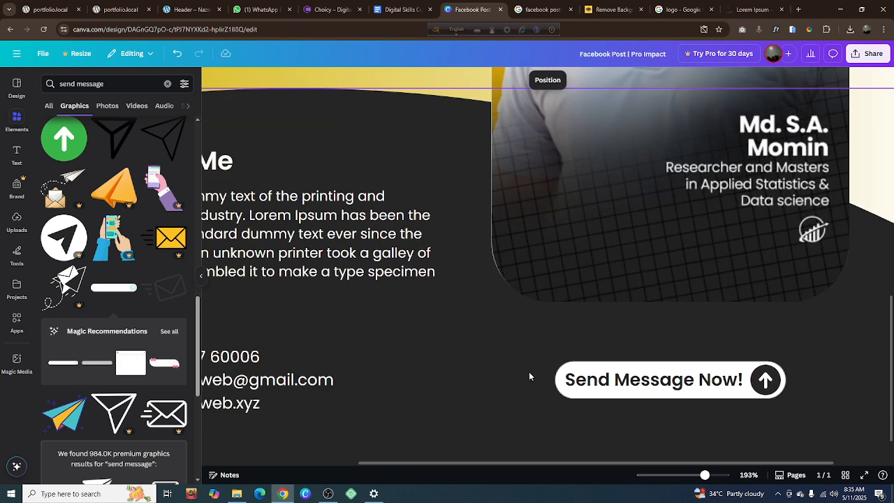
scroll(529, 371, "down", 3)
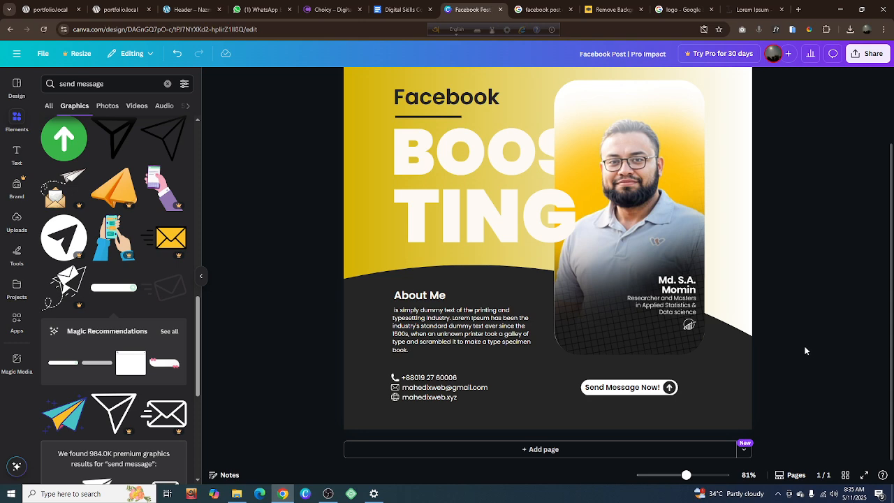
scroll(738, 331, "down", 2)
scroll(734, 292, "up", 3)
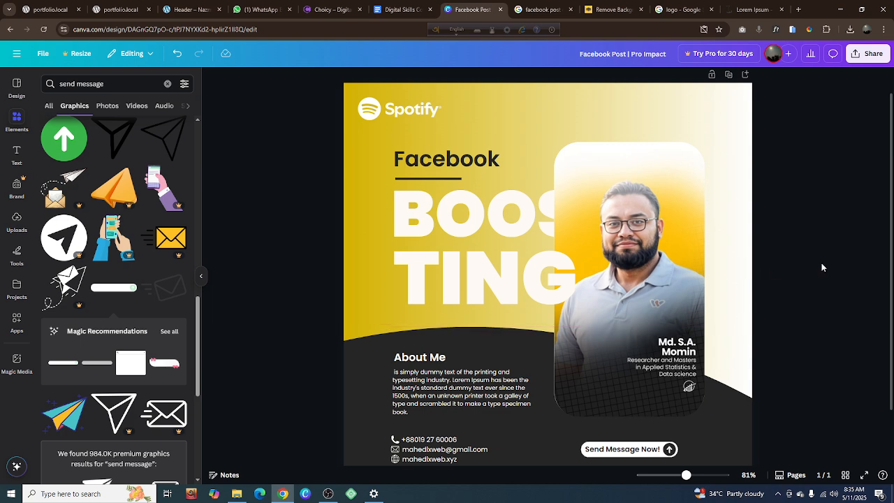
left_click(440, 221)
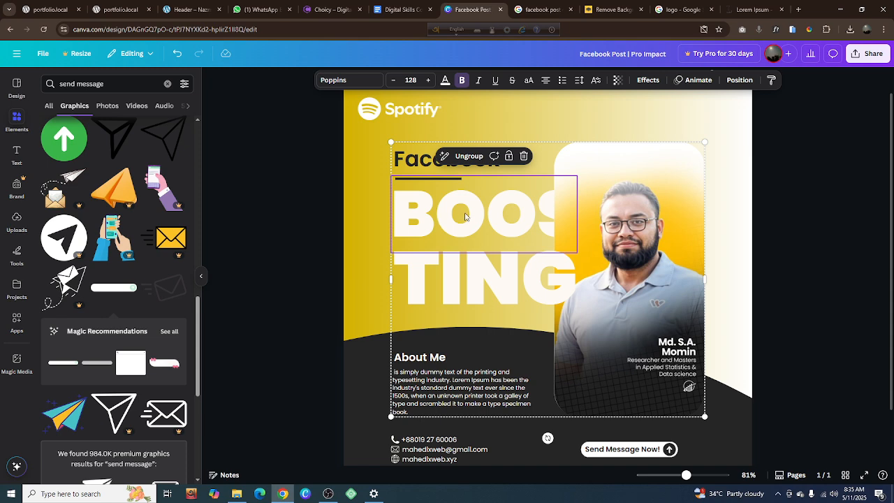
left_click(833, 292)
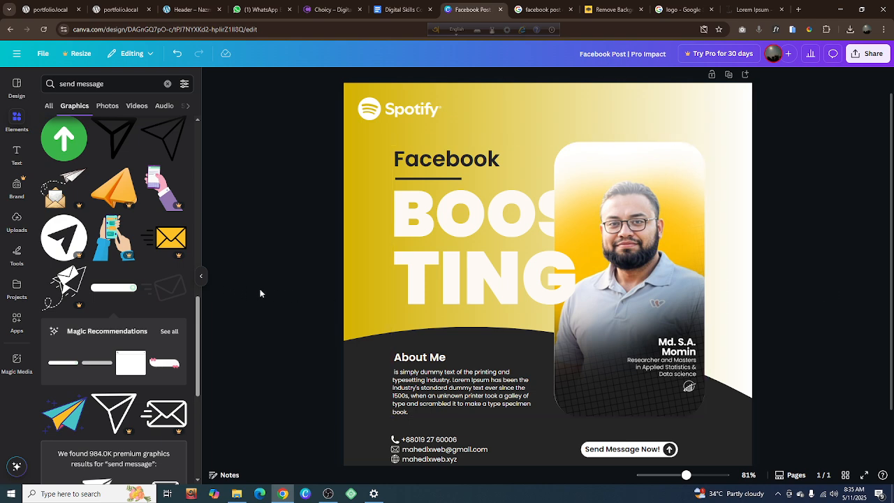
scroll(779, 295, "down", 2)
scroll(780, 295, "up", 2)
scroll(780, 295, "down", 2)
Ungroup the portrait card from the heading and About Me text
left_click(666, 301)
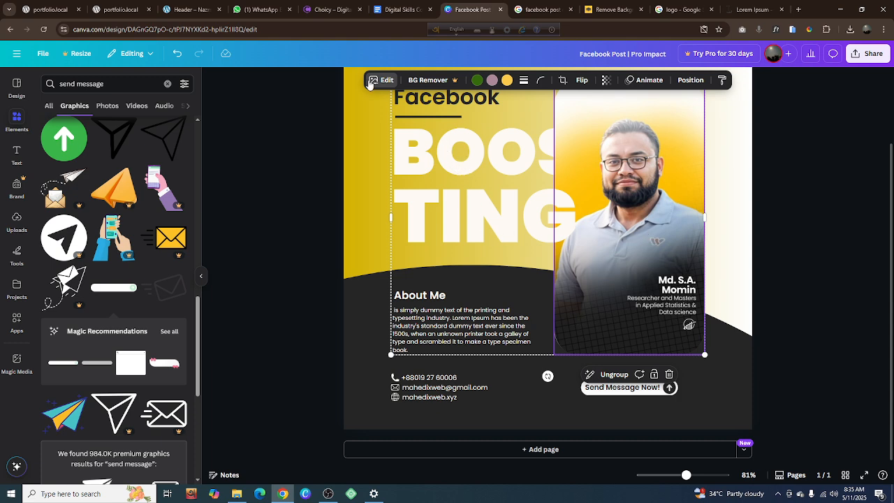
left_click(303, 192)
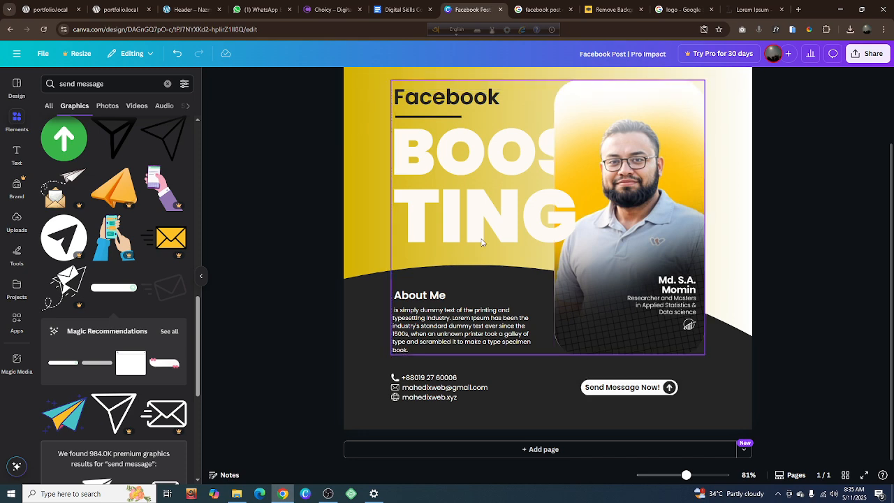
right_click(593, 260)
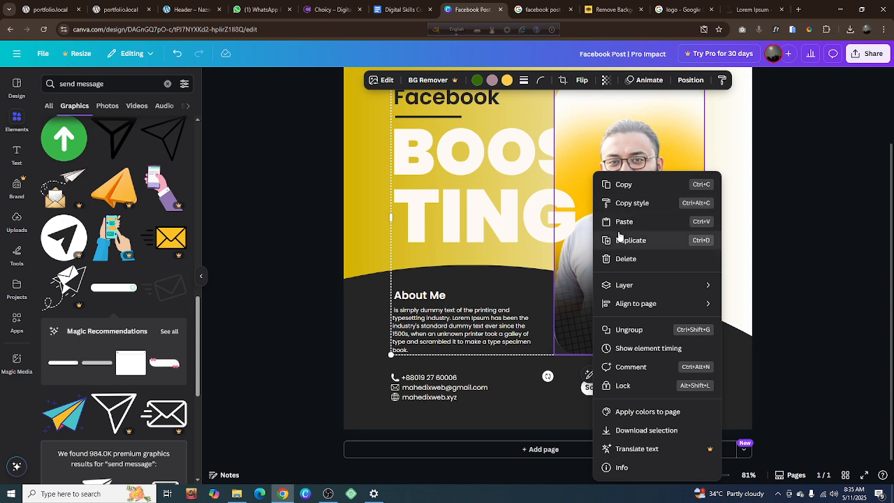
left_click(796, 175)
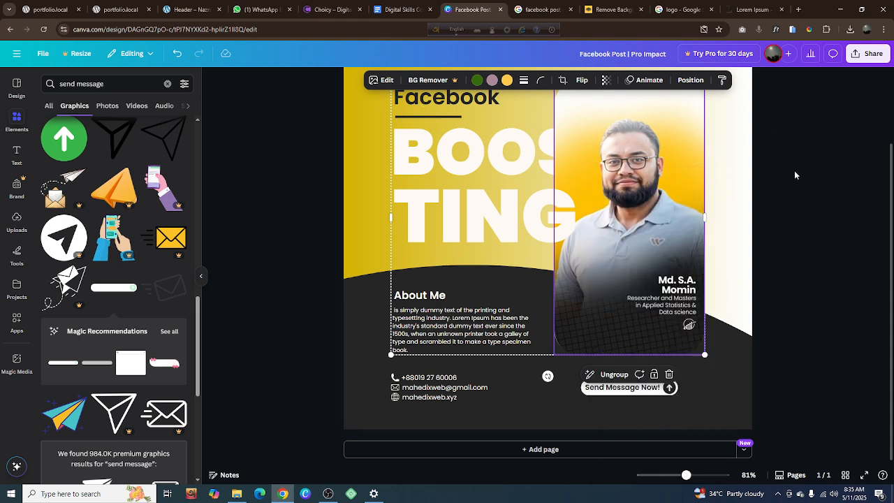
left_click(613, 375)
left_click(782, 286)
Set the portrait card image's sharpness to 17 and clarity to 19
left_click(656, 210)
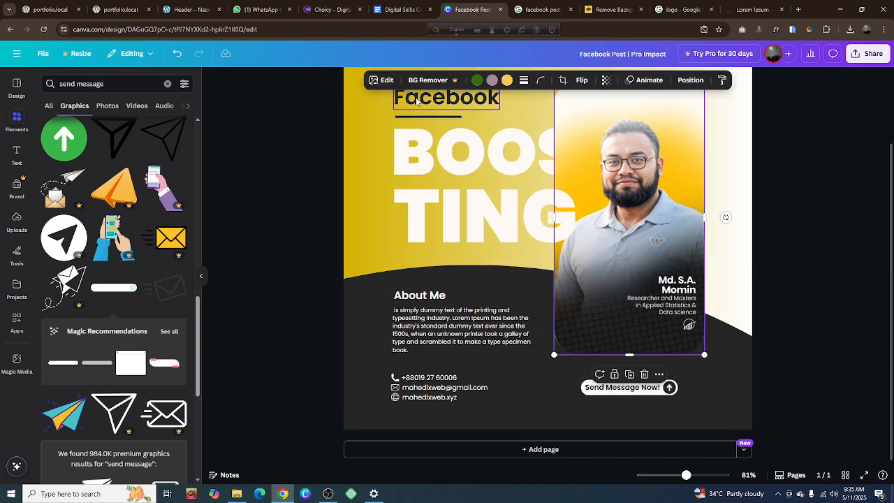
left_click(383, 80)
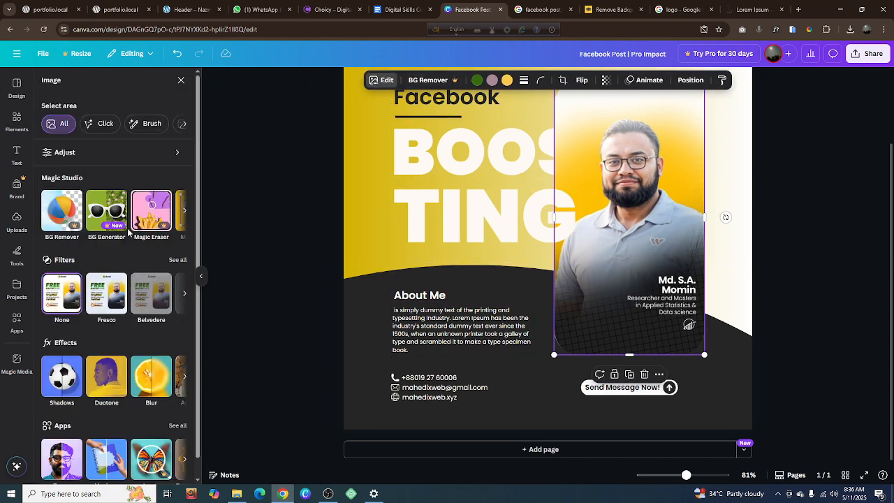
left_click(69, 152)
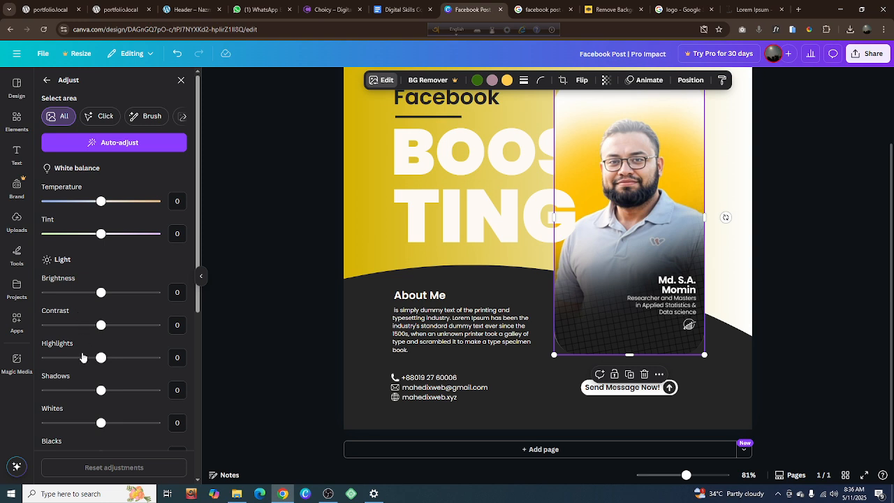
scroll(82, 360, "down", 2)
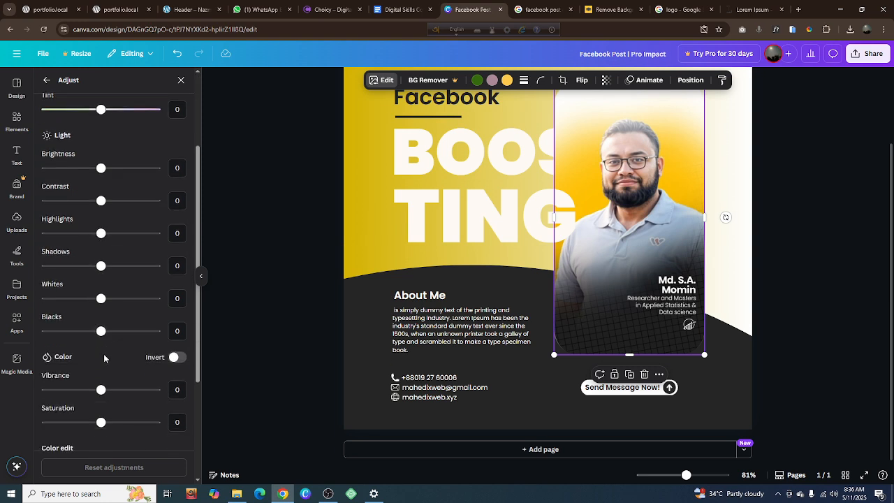
scroll(105, 360, "down", 1)
scroll(102, 361, "down", 3)
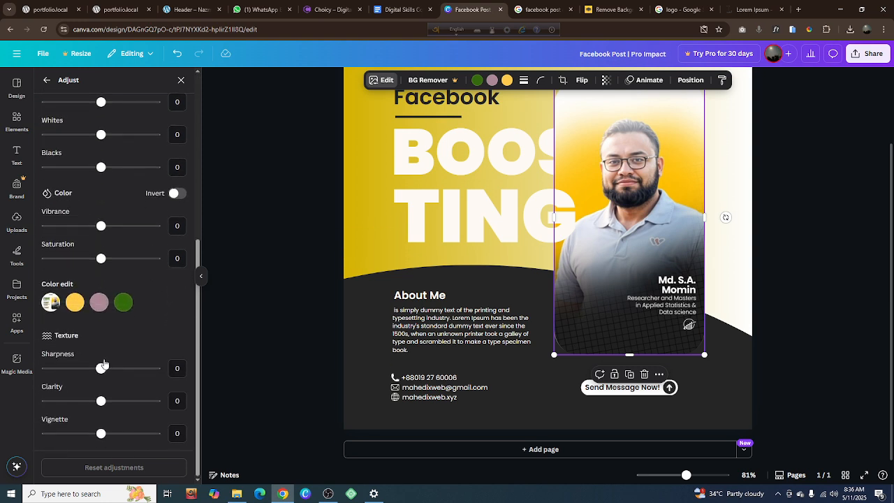
mouse_move(102, 366)
left_mouse_down()
mouse_move(140, 373)
mouse_move(110, 369)
left_mouse_up()
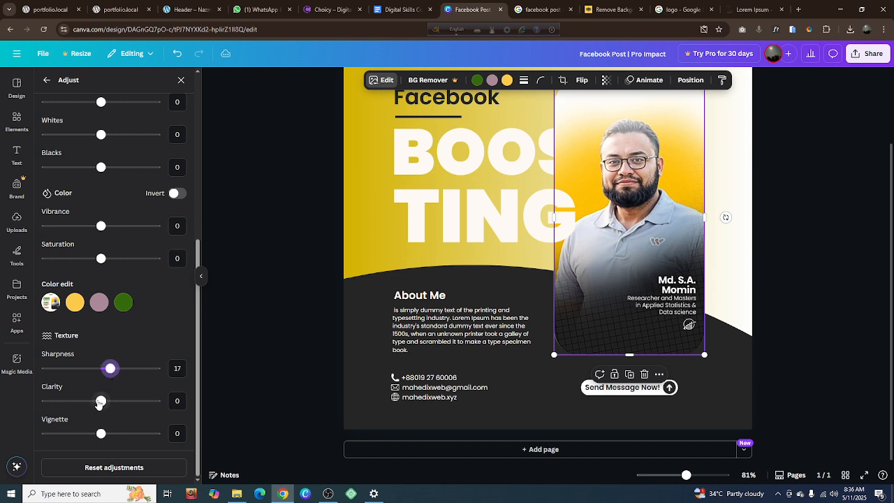
mouse_move(101, 401)
left_mouse_down()
mouse_move(153, 414)
mouse_move(112, 412)
left_mouse_up()
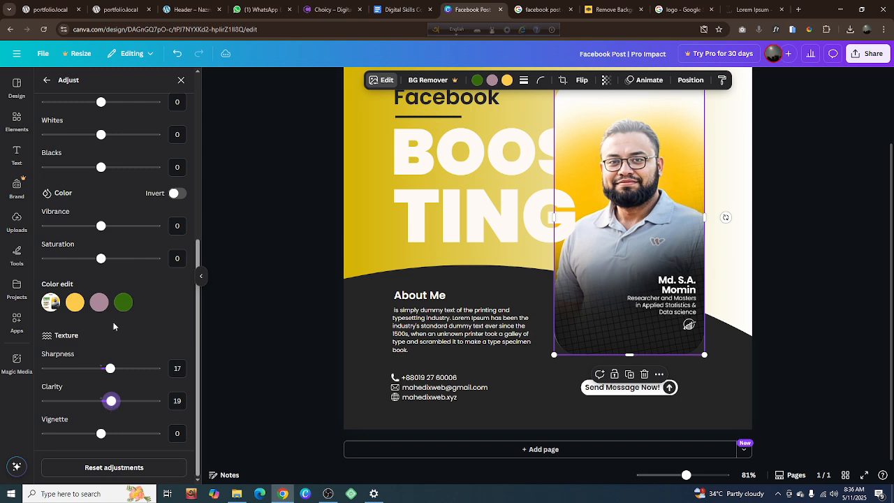
Adjust the portrait card's light settings to contrast 20, highlights -58 and blacks 3
scroll(118, 281, "up", 3)
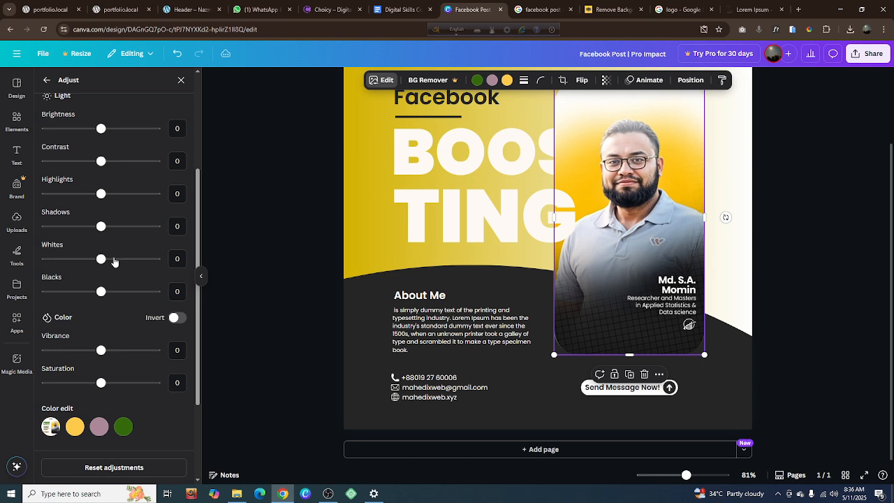
left_click_drag(101, 161, 61, 195)
left_click_drag(66, 193, 70, 194)
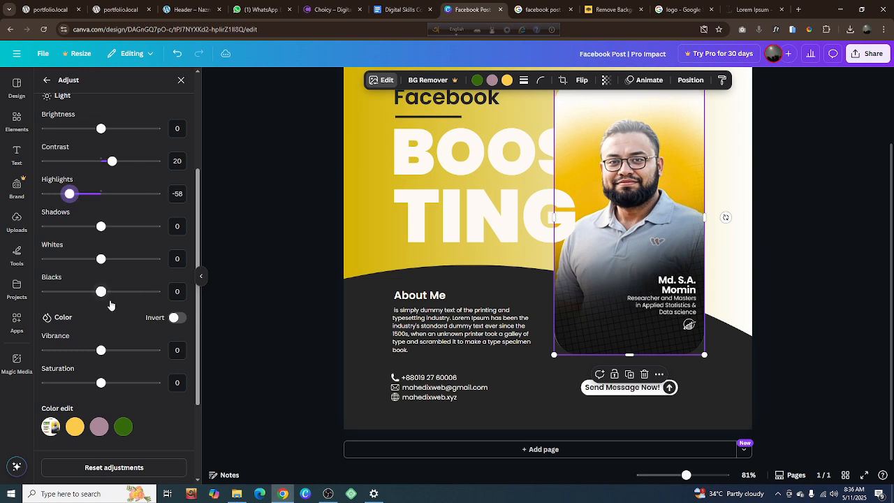
mouse_move(102, 291)
left_mouse_down()
mouse_move(129, 292)
mouse_move(105, 286)
left_mouse_up()
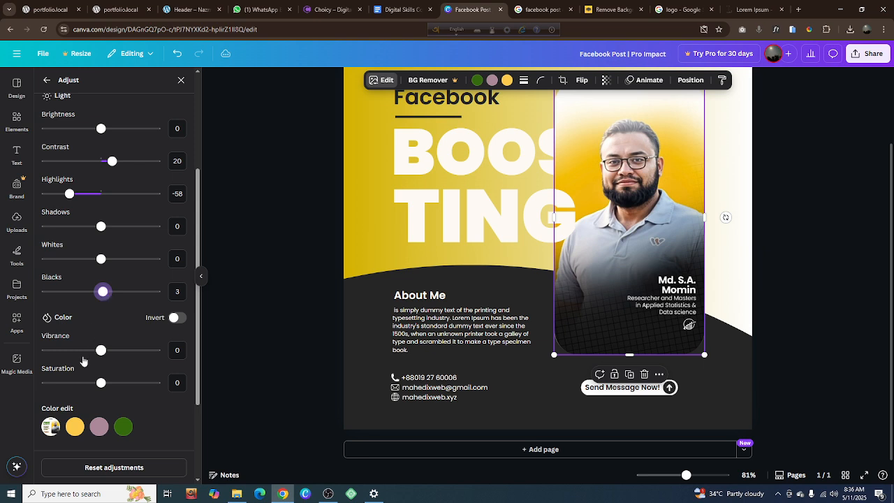
Raise the portrait card's saturation slightly, check the card within the whole post and reselect it
mouse_move(100, 383)
left_mouse_down()
mouse_move(45, 383)
mouse_move(151, 382)
mouse_move(109, 383)
left_mouse_up()
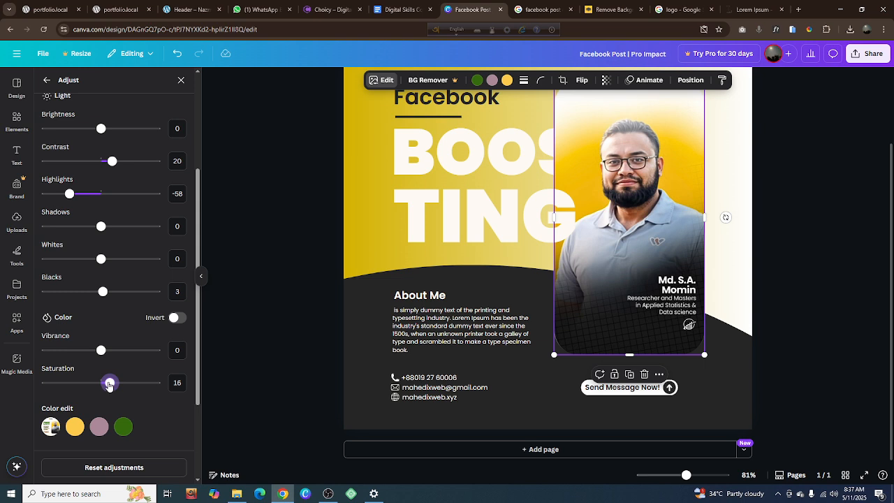
left_click_drag(110, 385, 107, 385)
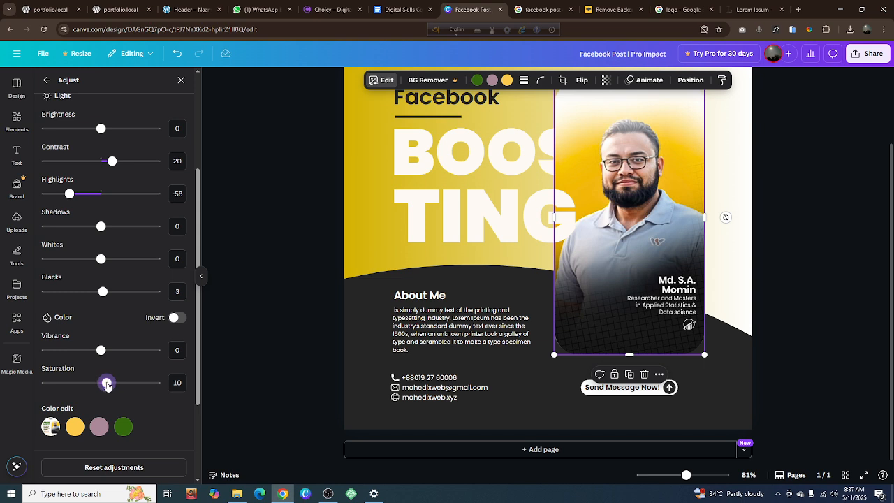
left_click(290, 311)
scroll(290, 314, "up", 2)
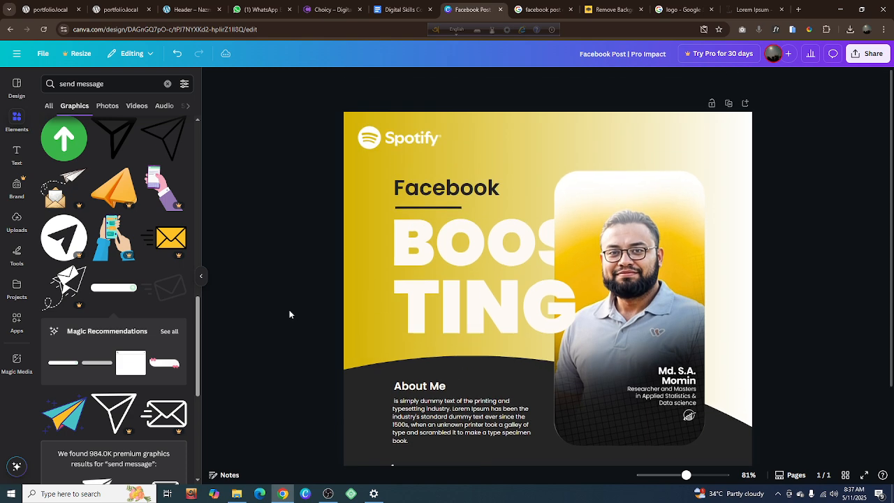
left_click(595, 188)
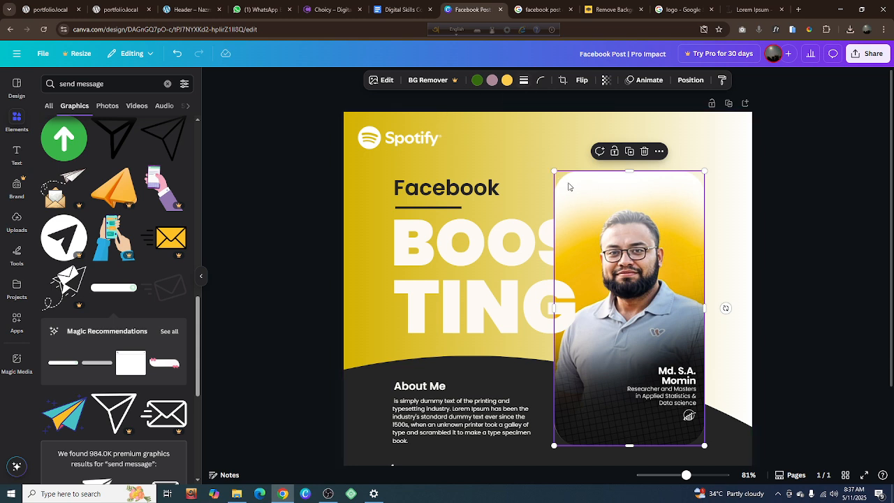
Add a solid border with a weight of 2 around the portrait photo
left_click(523, 80)
left_click(500, 113)
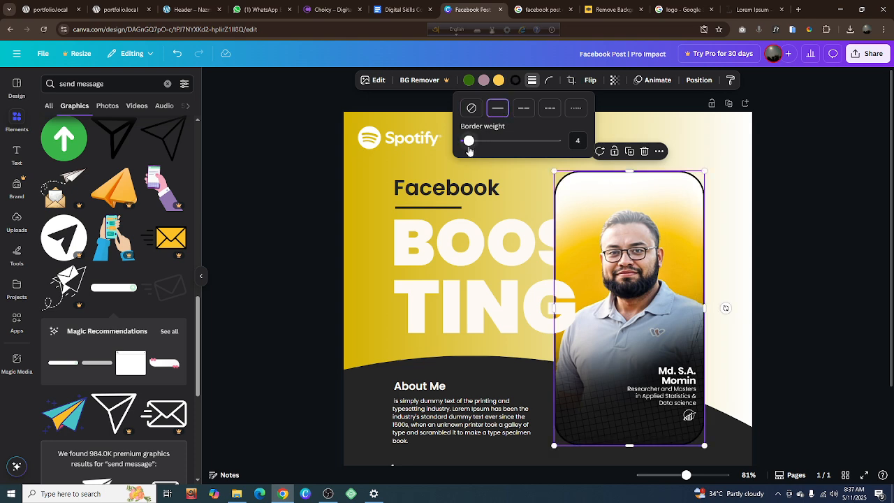
left_click_drag(468, 140, 468, 144)
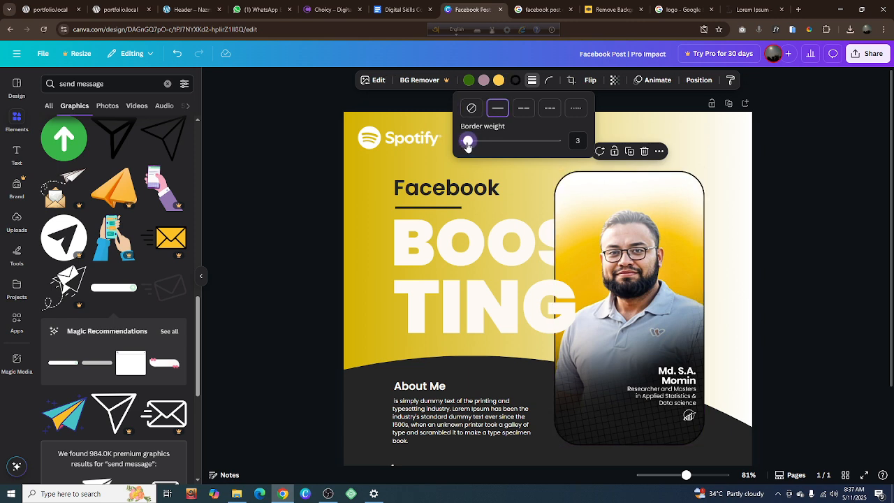
left_click_drag(468, 143, 467, 144)
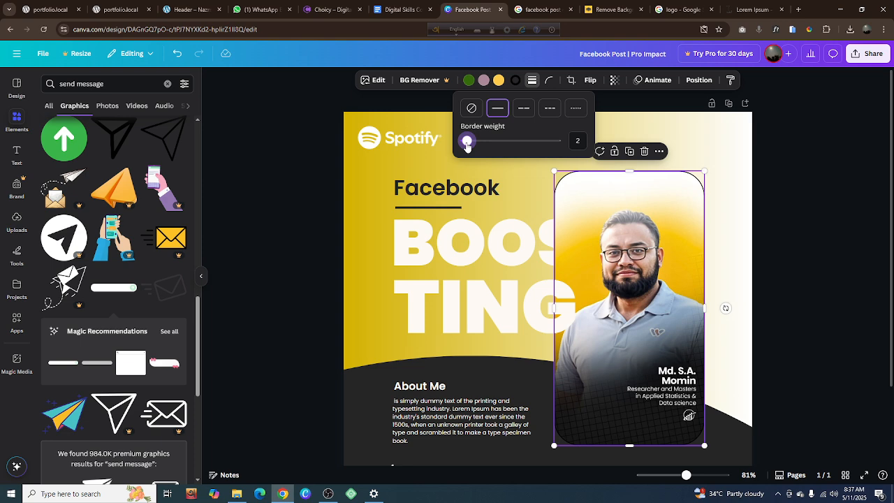
left_click(579, 140)
key("Return")
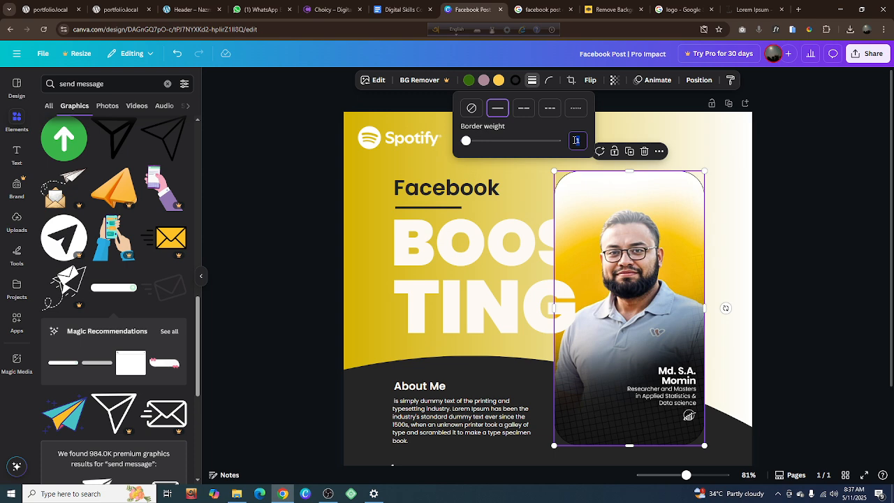
type("2")
key("Return")
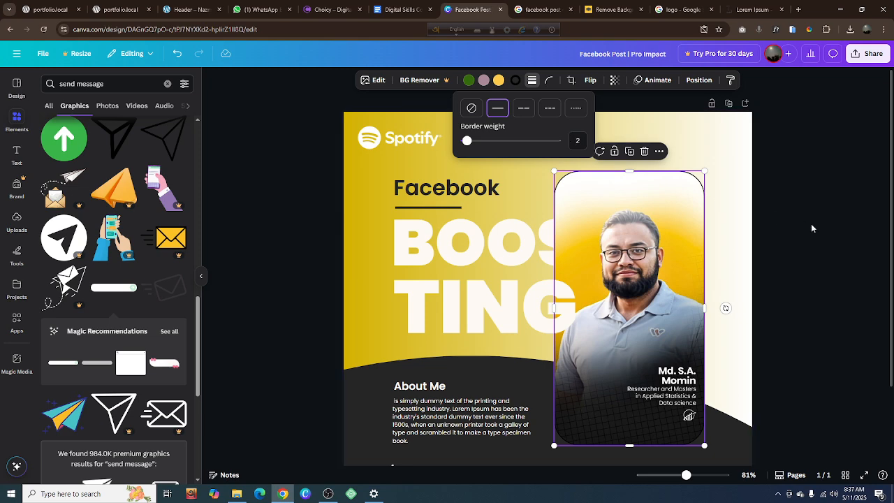
key("Escape")
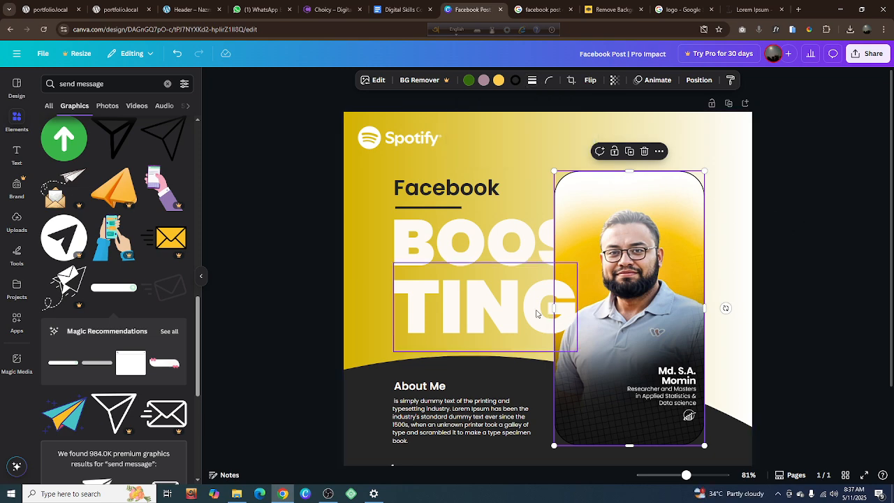
Change the portrait photo's border color from black to the dark grey document color
left_click(516, 79)
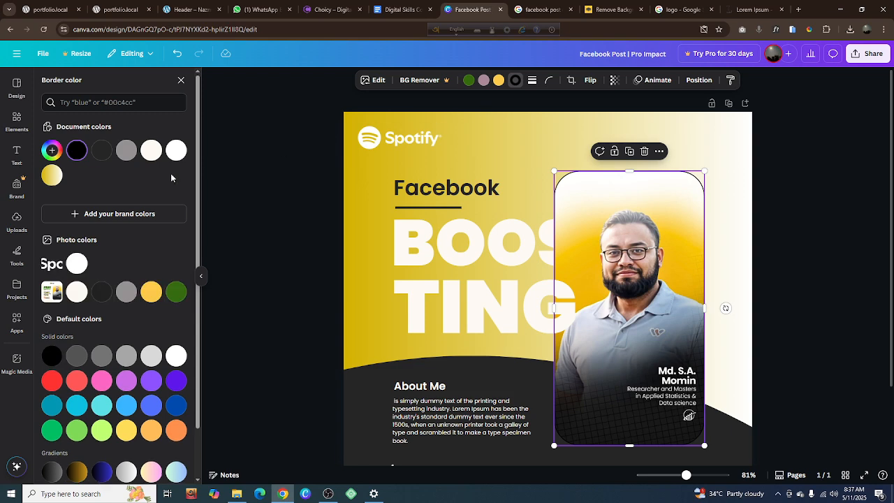
left_click(101, 150)
left_click(284, 187)
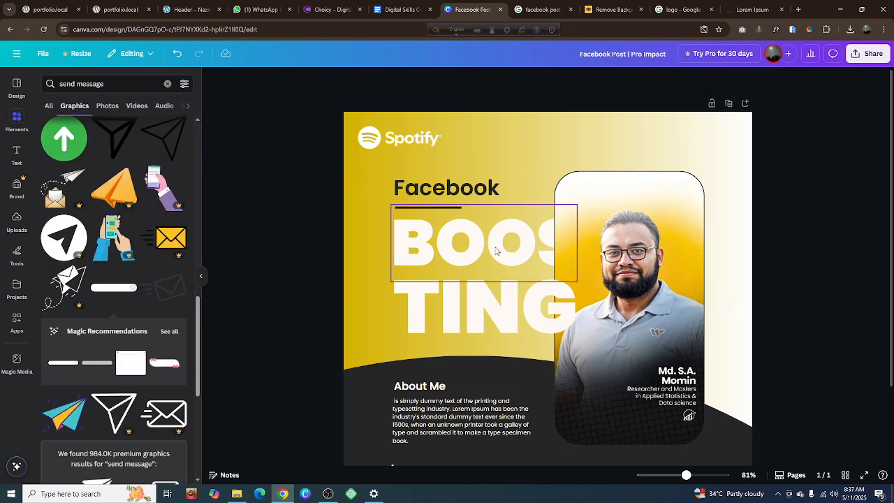
Duplicate the BOOS text and place the copy exactly over the original
scroll(496, 250, "up", 5)
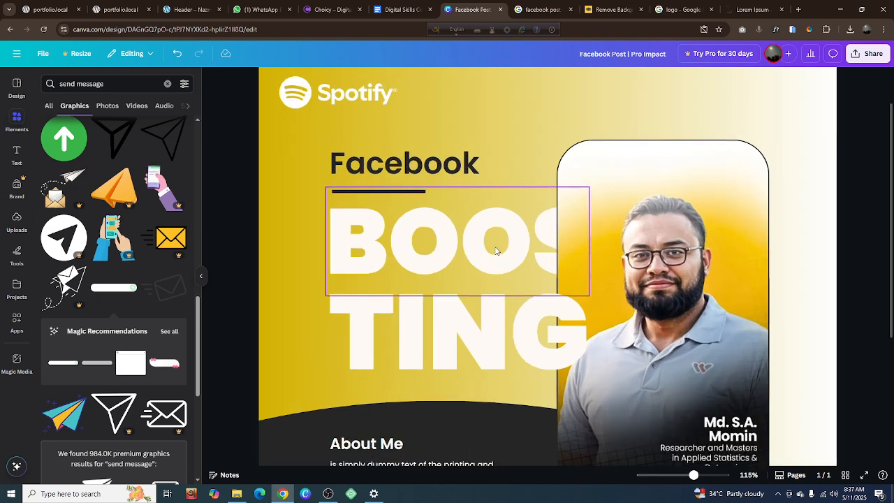
left_click(496, 250)
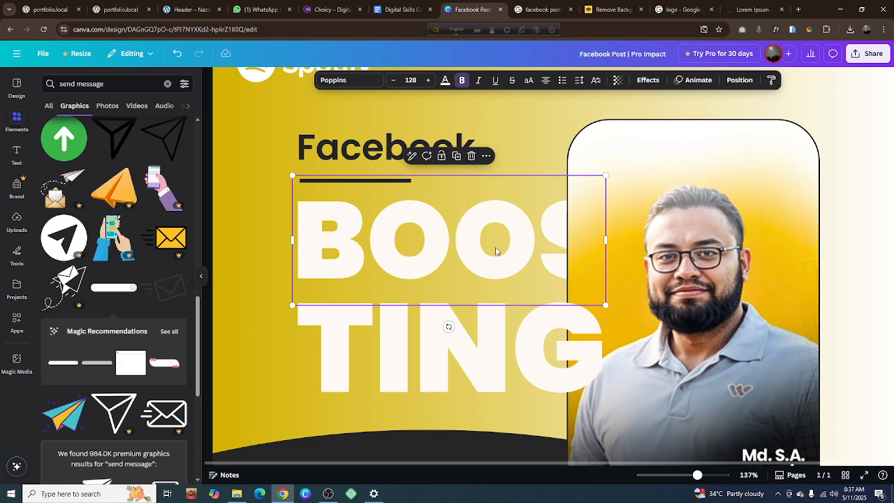
left_click(456, 156)
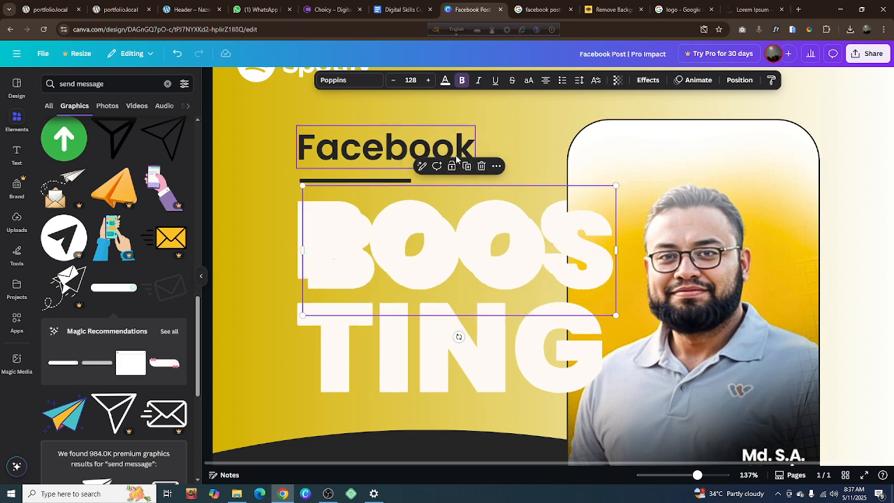
left_click_drag(484, 246, 474, 234)
double_click(540, 245)
left_click(542, 241)
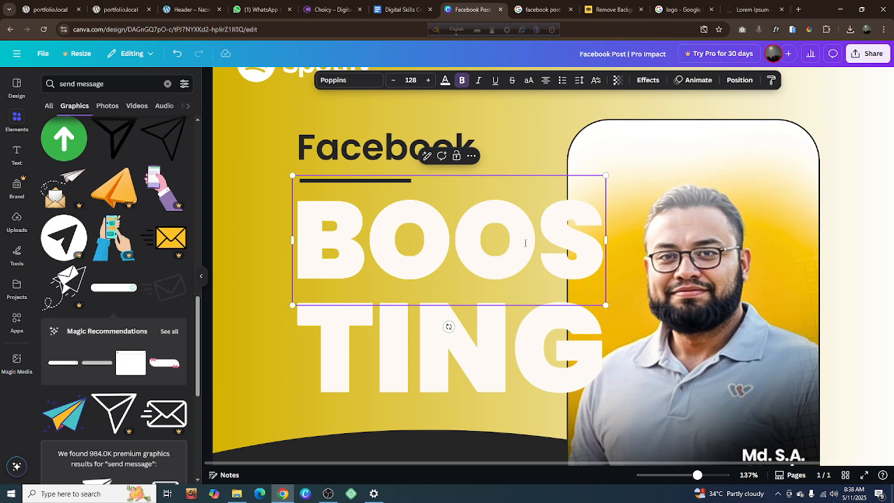
left_click(263, 256)
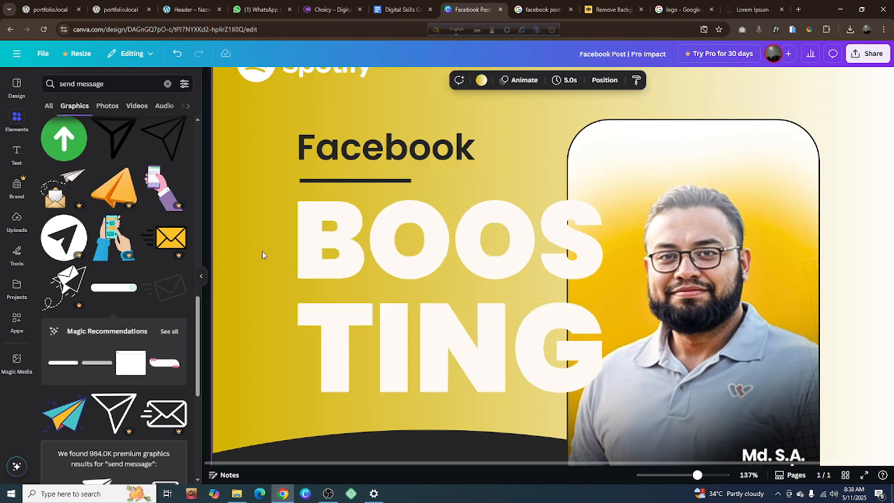
Send the upper BOOS text copy to the back of the layer order
left_click(351, 256)
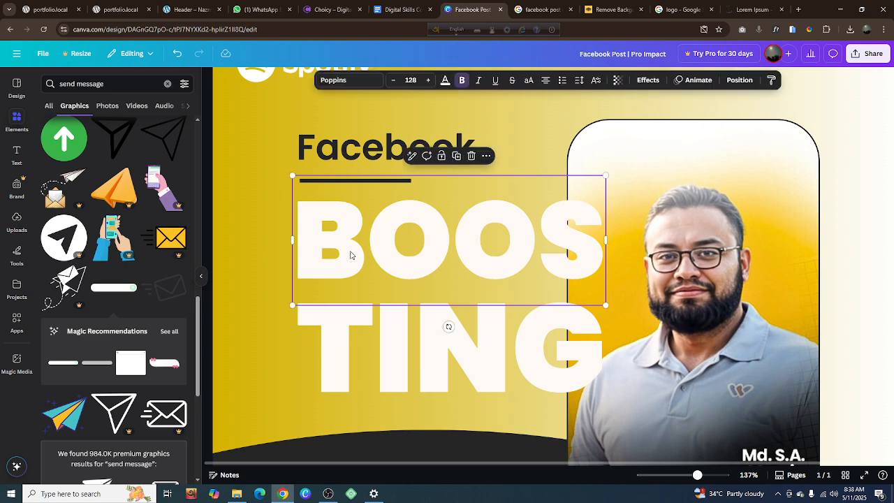
right_click(352, 256)
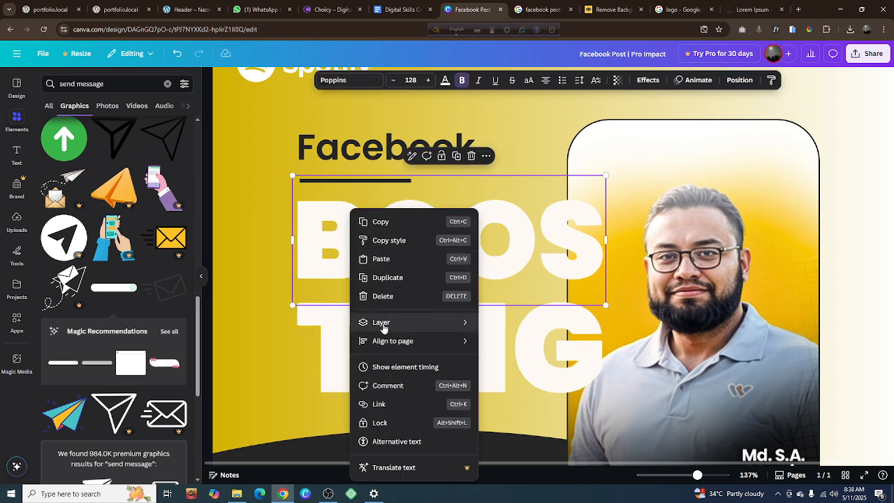
mouse_move(381, 323)
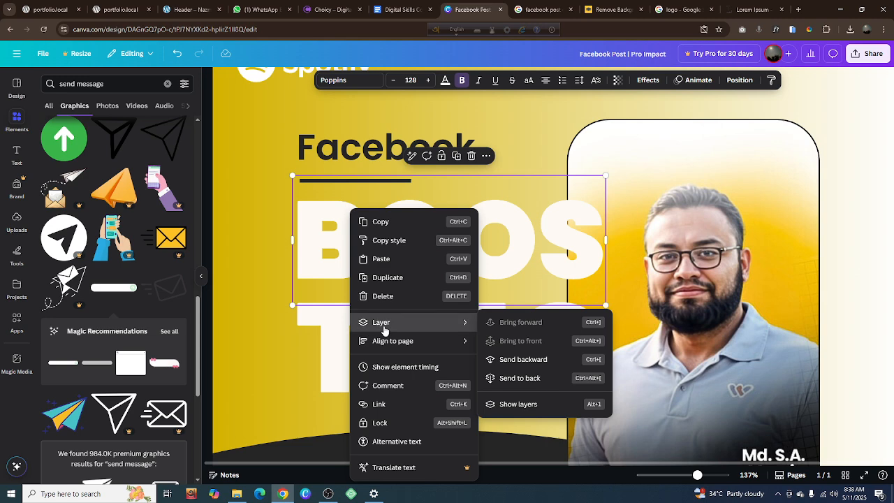
left_click(529, 379)
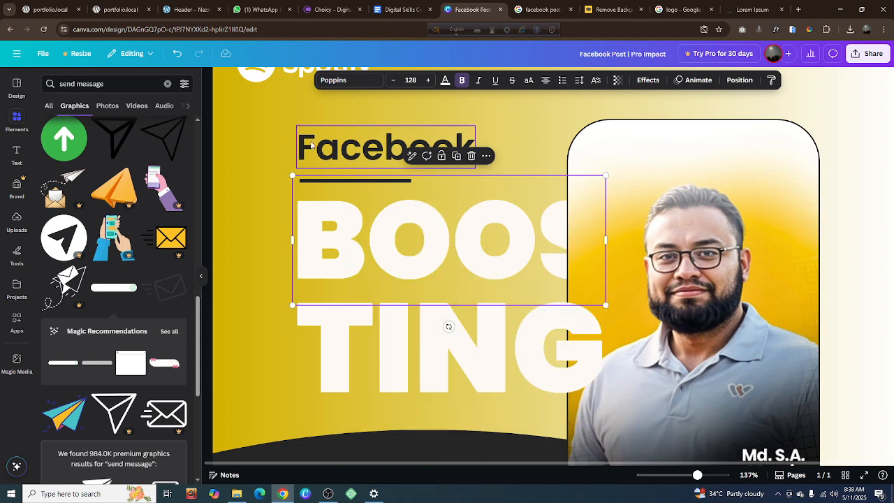
Recolor the BOOS copy that was sent to the back with grey #969193
left_click(447, 83)
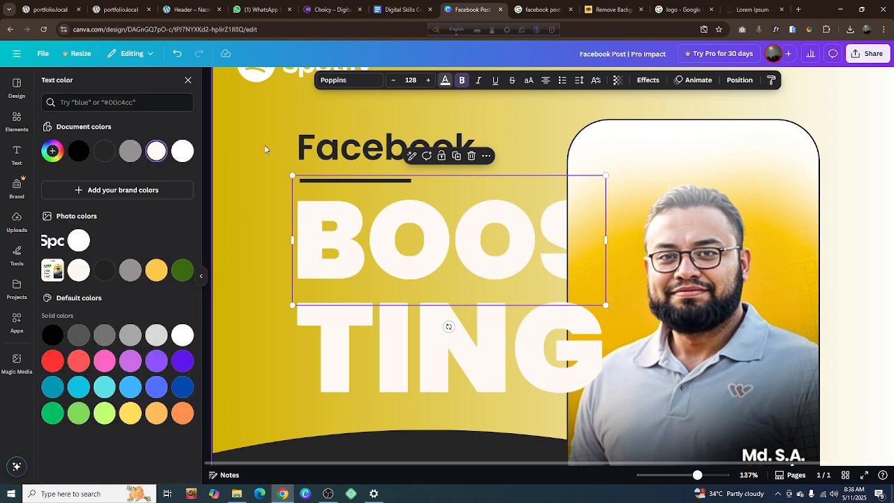
left_click(132, 154)
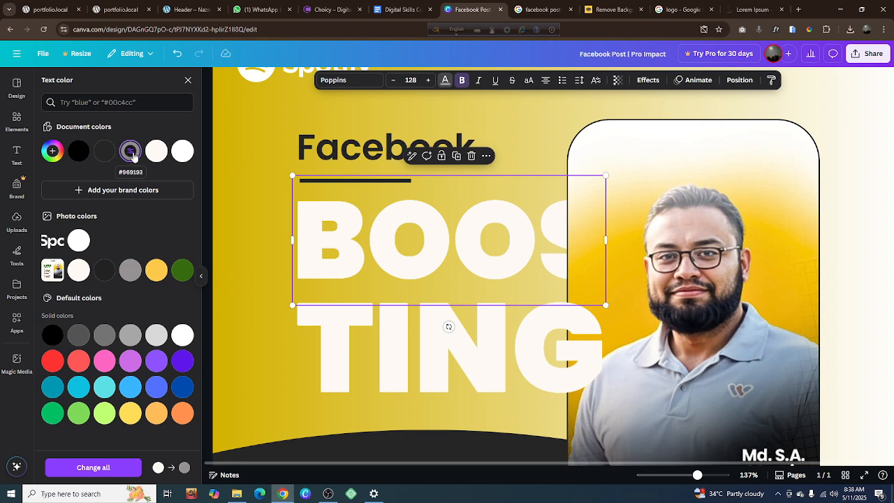
left_click(270, 237)
Undo the changes to the BOOS copy and the duplication itself
right_click(315, 255)
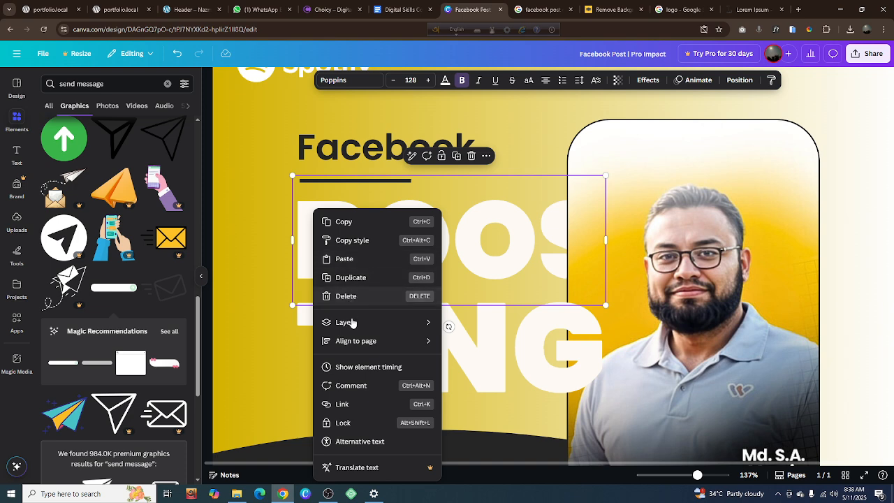
mouse_move(349, 323)
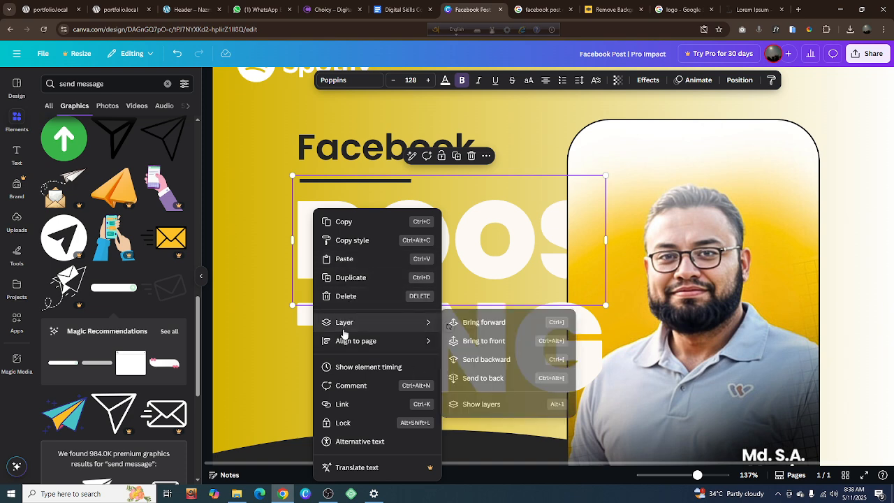
left_click(269, 278)
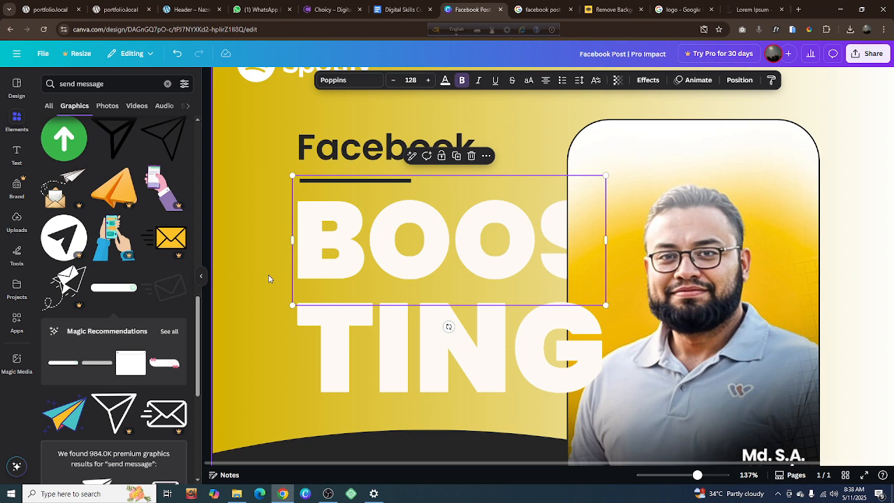
key("ctrl+]")
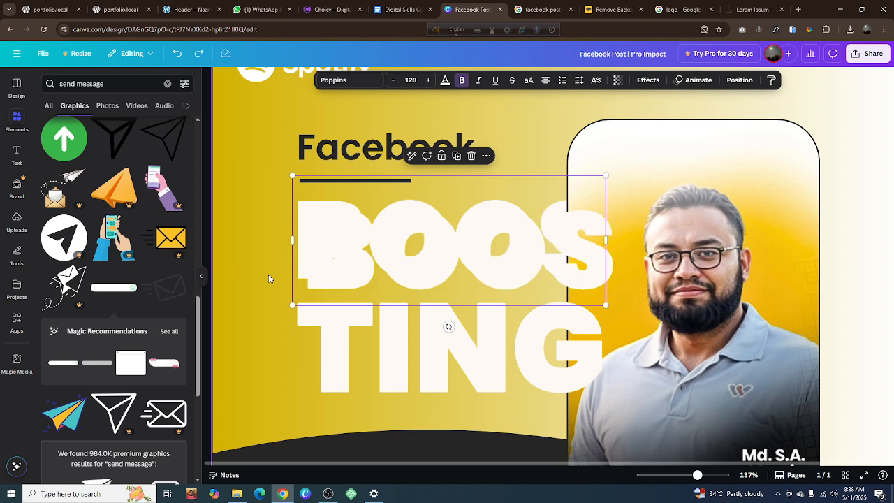
key("ctrl+[")
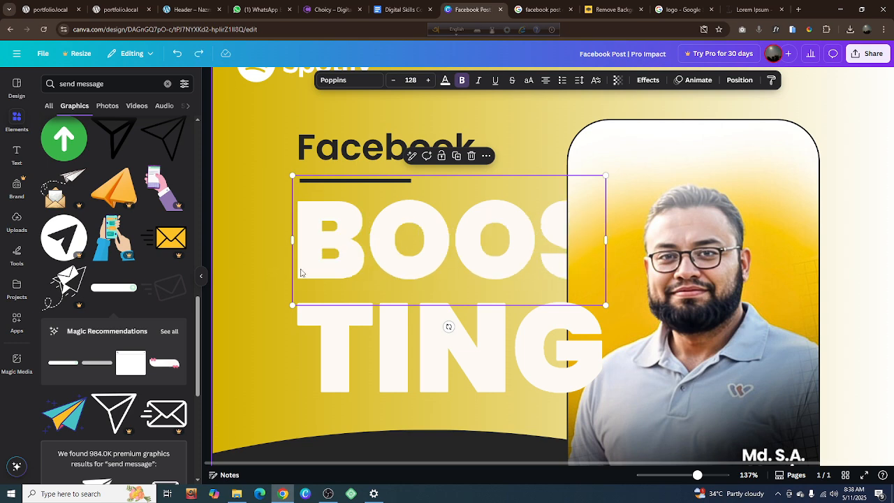
Shift the portrait photo slightly to the right and up, leaving a little more room for the headline
left_click(698, 245)
left_click_drag(699, 249, 704, 245)
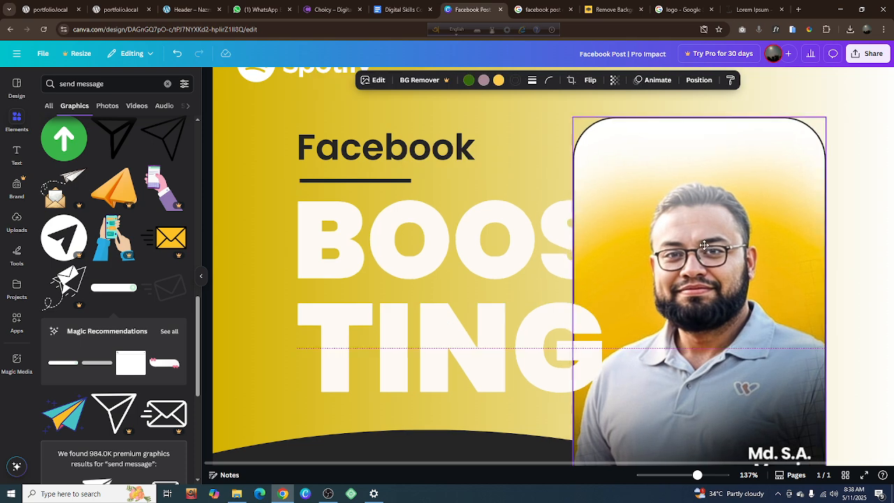
left_click(264, 238)
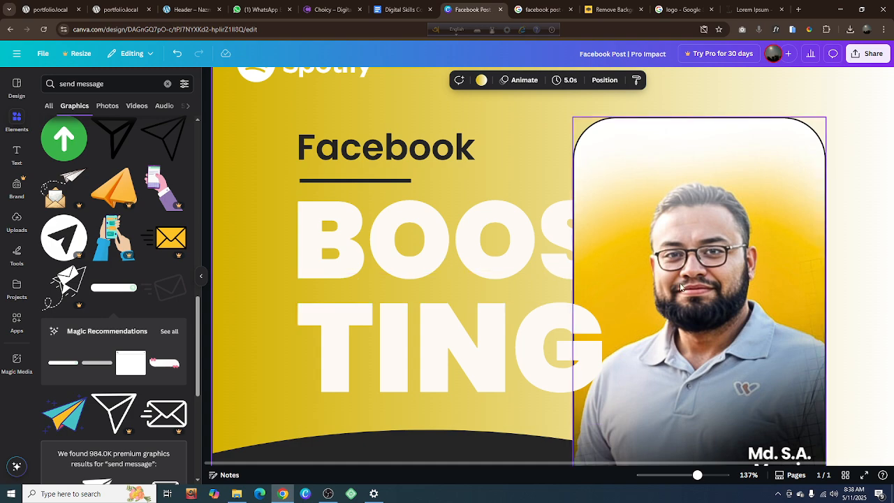
scroll(682, 284, "down", 5)
left_click(820, 285)
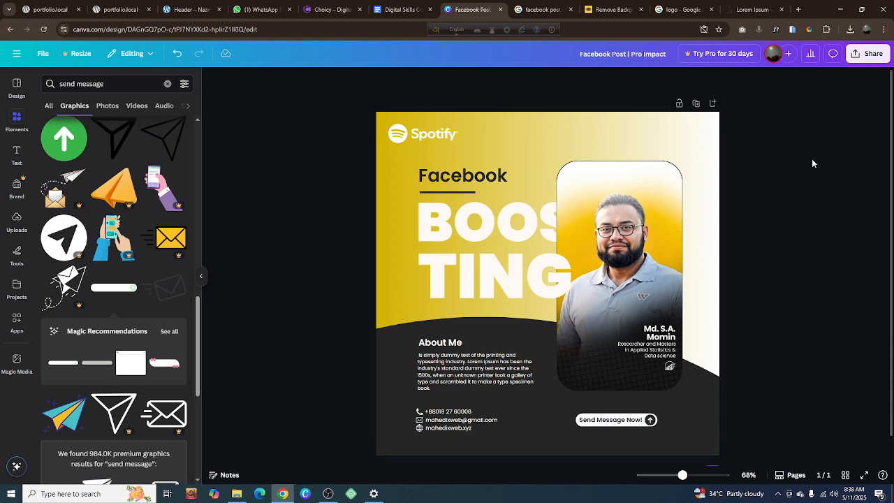
Group the Facebook heading, its underline, the BOOS and TING text, the portrait photo and the About Me block
left_click_drag(811, 158, 433, 268)
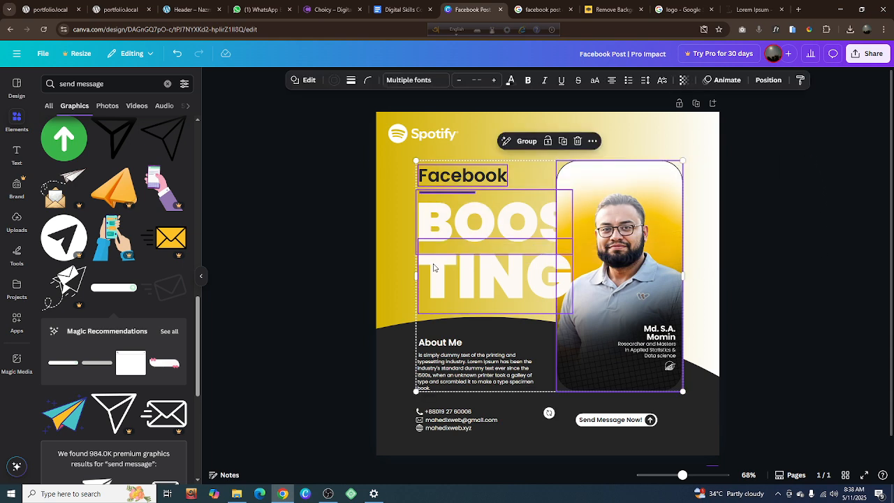
left_click_drag(780, 201, 412, 348)
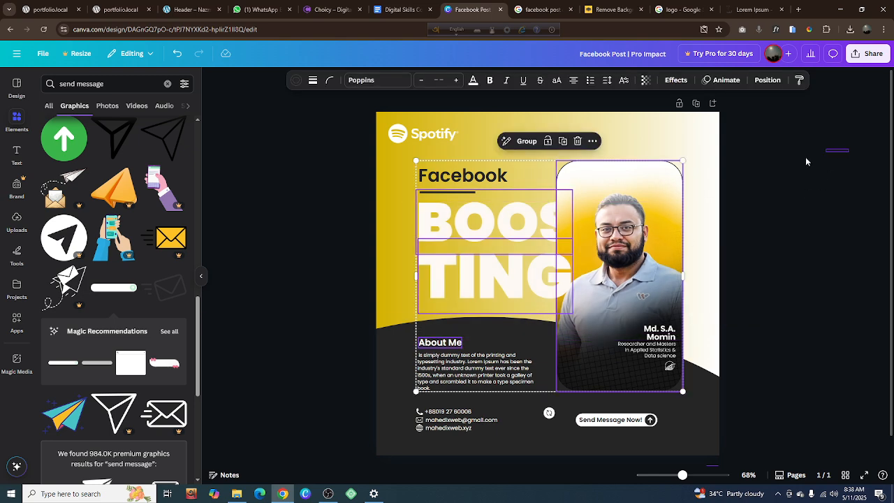
left_click_drag(805, 161, 429, 382)
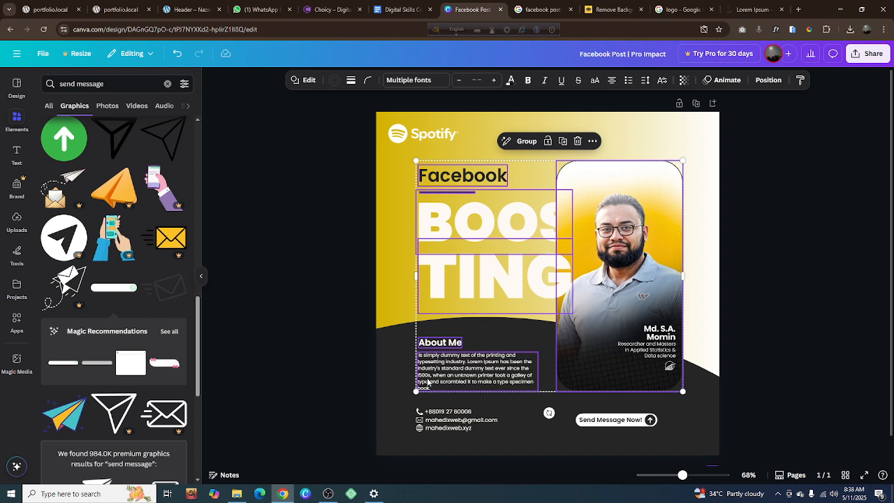
key("ctrl+g")
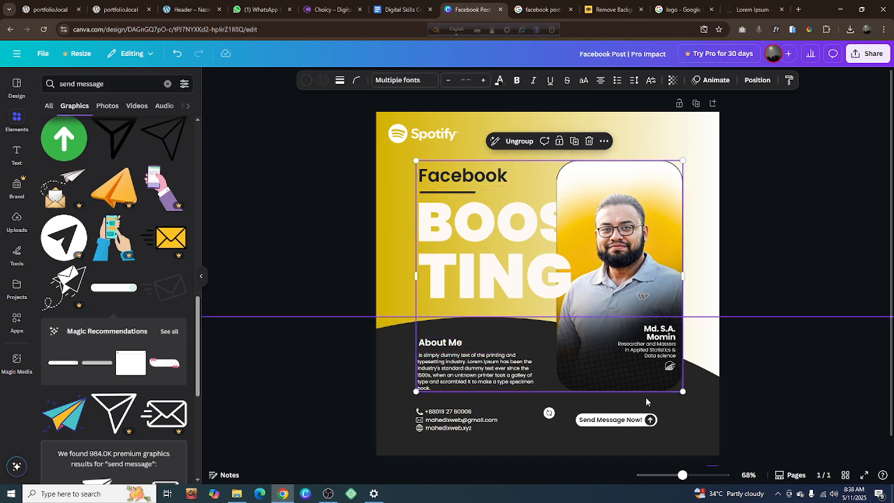
Center the grouped headline, photo and About Me block horizontally on the page
right_click(548, 413)
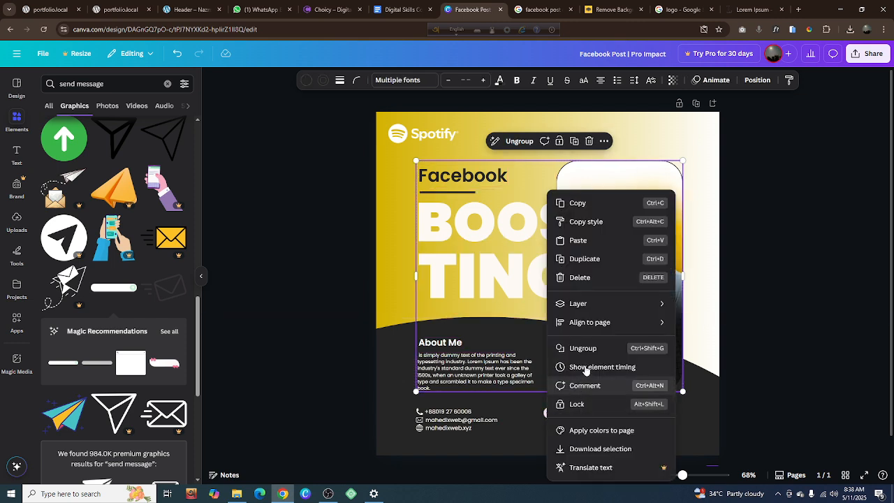
mouse_move(591, 323)
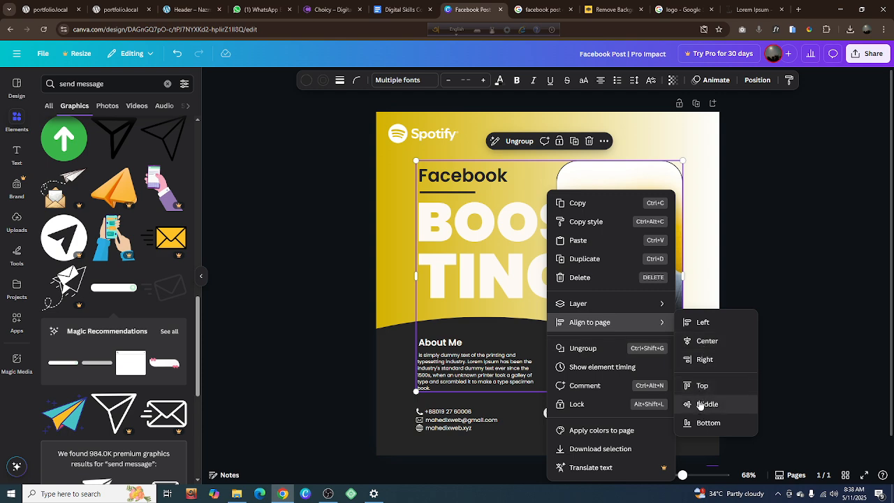
left_click(704, 341)
left_click(770, 308)
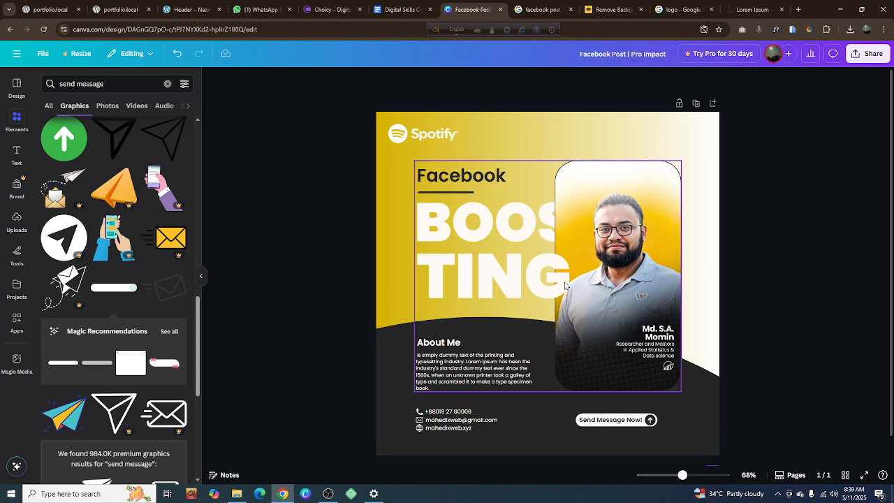
Search the elements library for "Grid" and limit the results to graphics
left_click(173, 85)
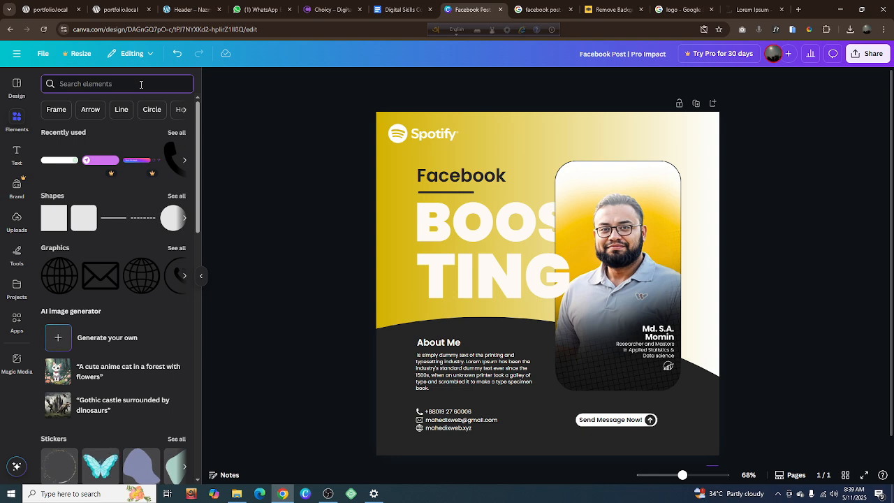
type("Grl")
type("d")
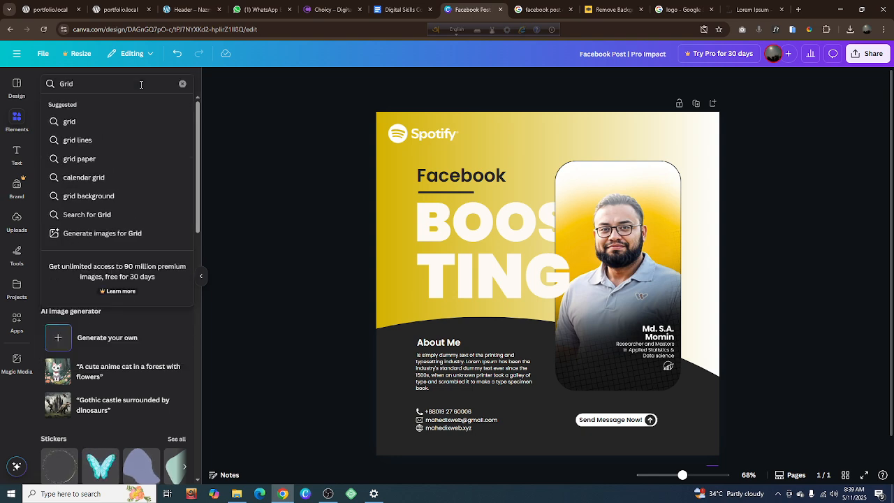
key("Return")
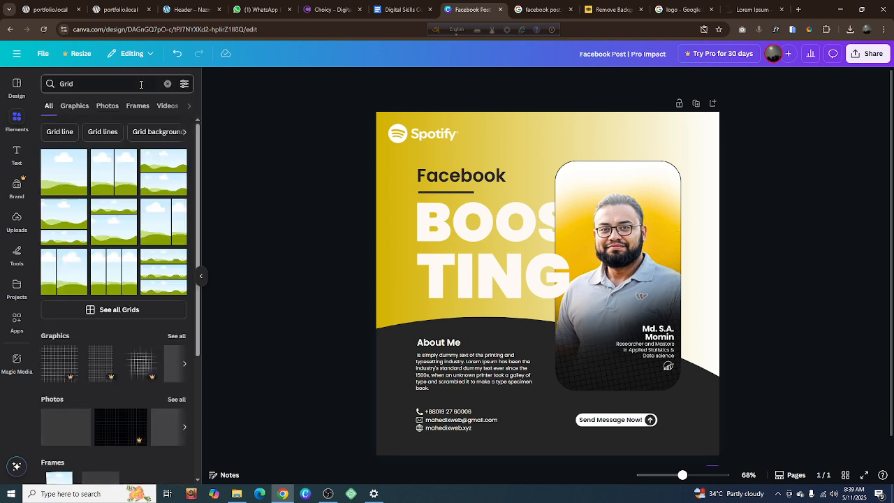
left_click(74, 106)
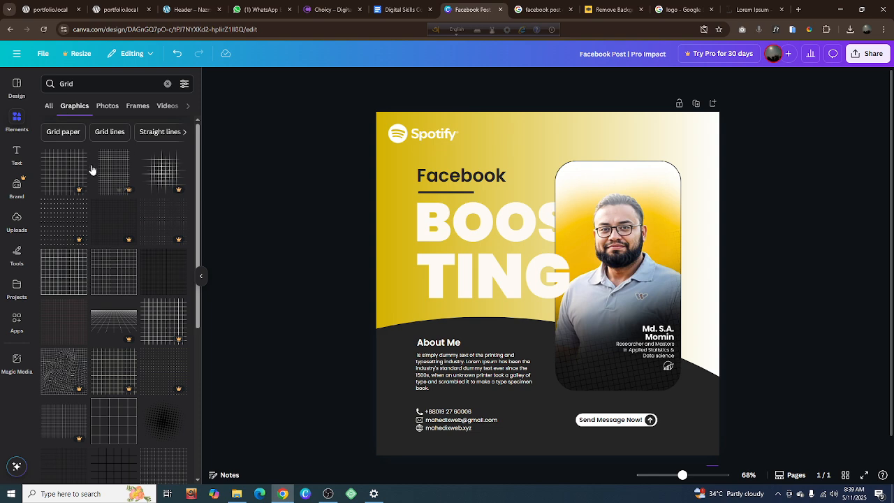
Add the black square-line grid graphic, tilt it counterclockwise and enlarge it over the portrait and the page's upper-right area
left_click(70, 183)
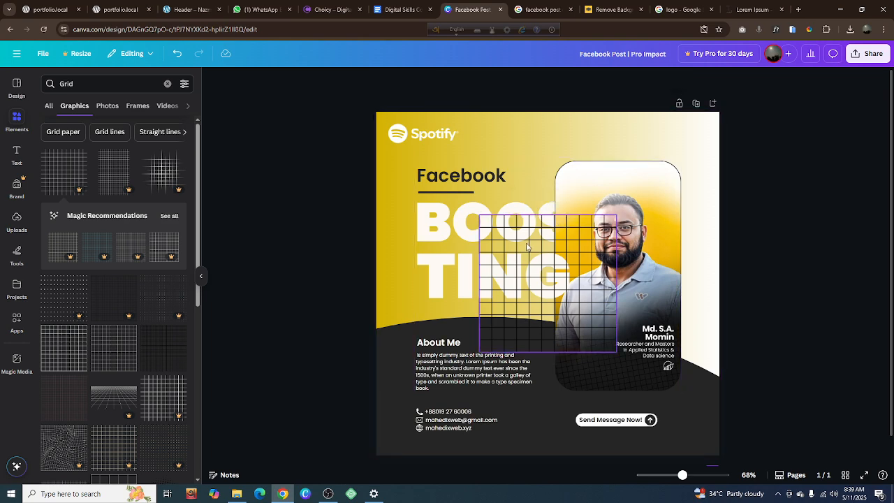
left_click_drag(525, 244, 624, 160)
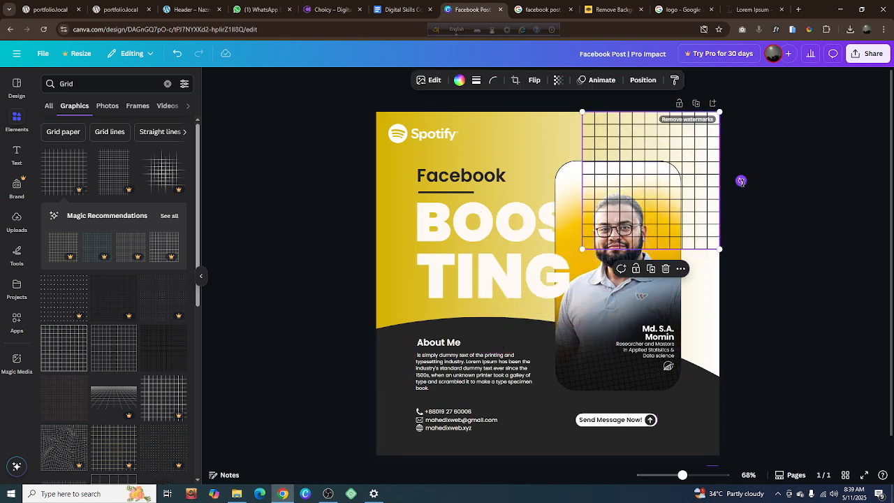
left_click_drag(742, 181, 761, 146)
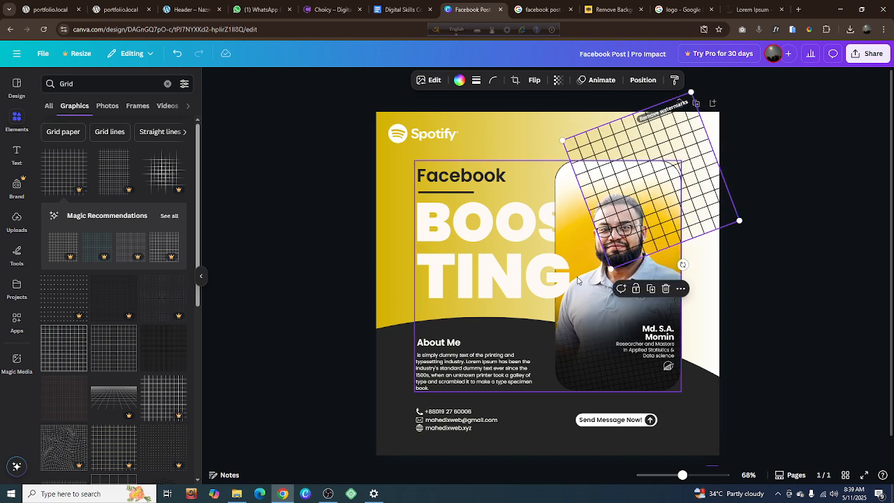
left_click_drag(613, 270, 569, 383)
left_click_drag(591, 294, 627, 317)
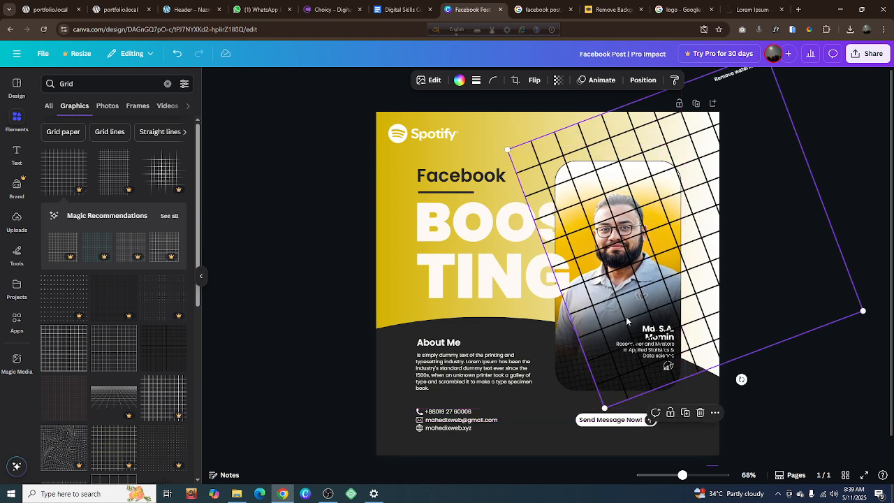
Send the tilted grid to the back layer and set its transparency to 9
right_click(564, 217)
mouse_move(627, 329)
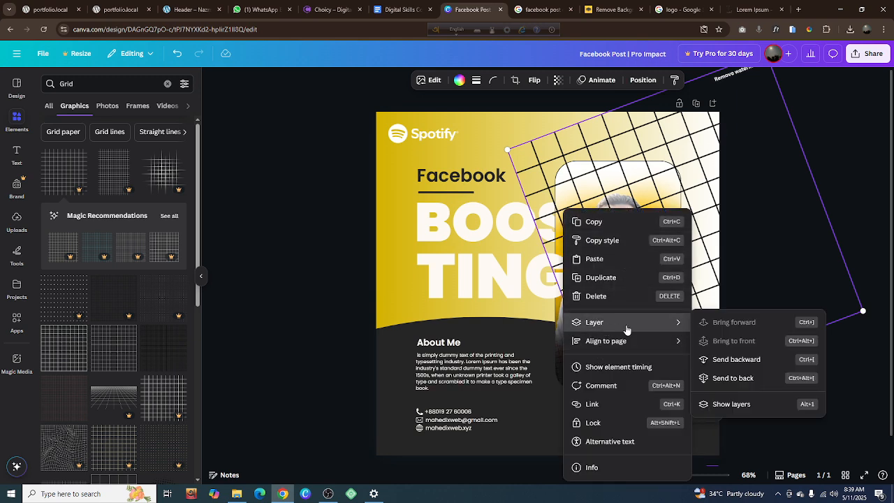
left_click(733, 378)
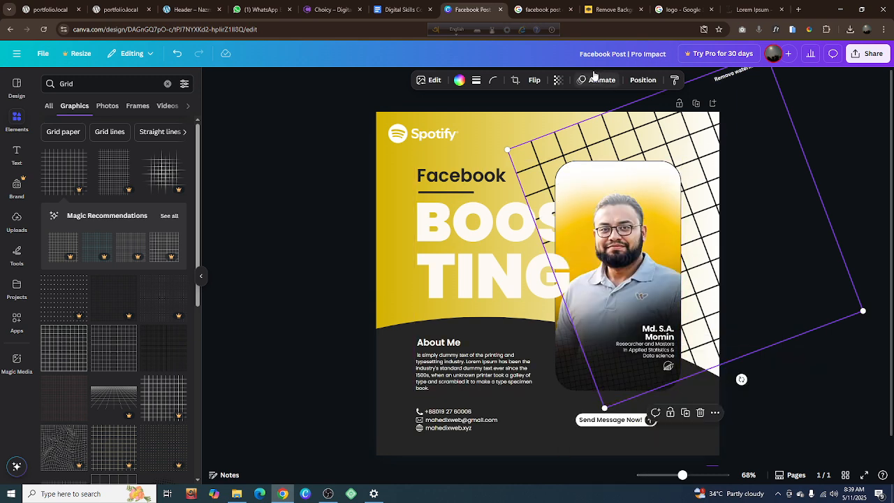
left_click(557, 80)
left_click_drag(580, 118, 517, 119)
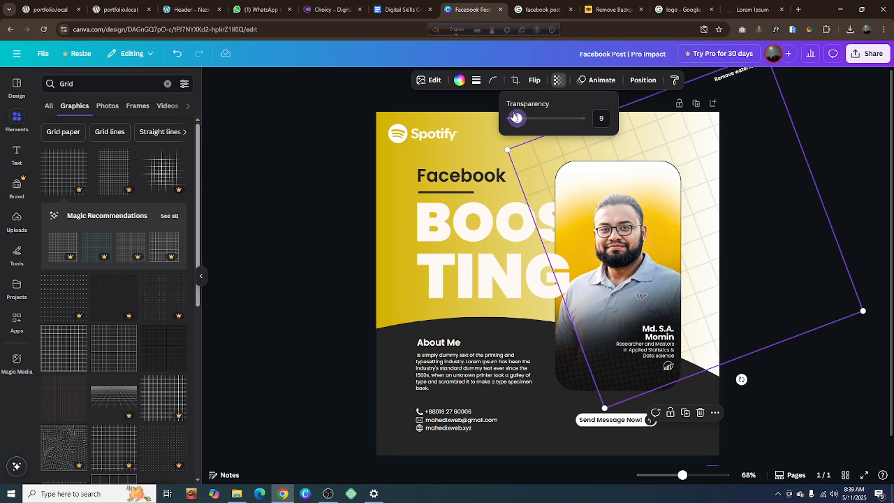
Recolor the tilted grid with the dark gray document color
left_click(459, 79)
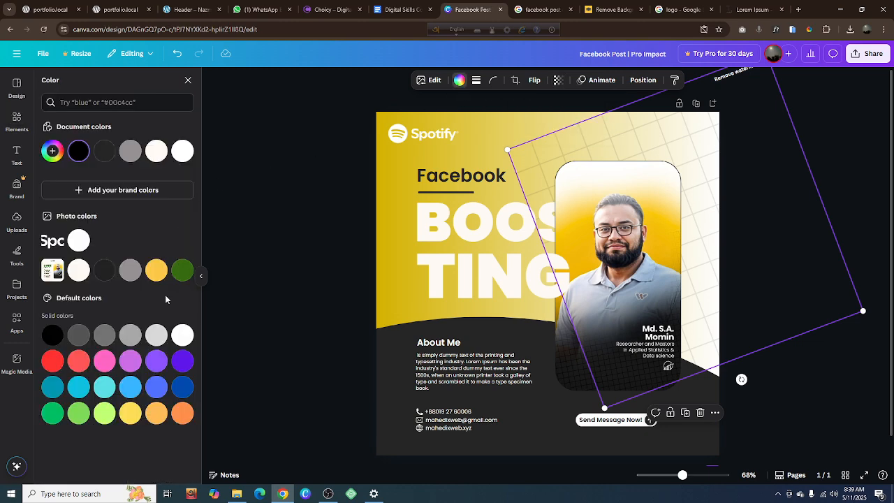
left_click(104, 153)
left_click(266, 189)
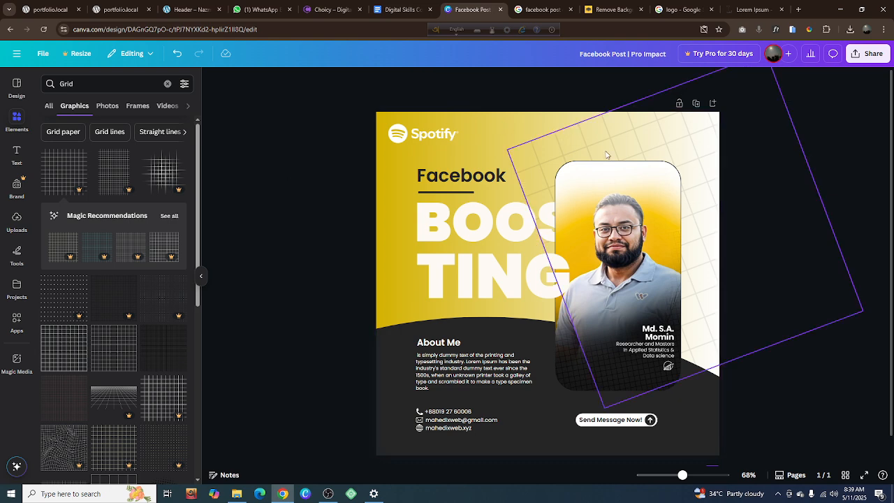
Shrink the tilted grid slightly and reposition it behind the portrait so it fills the page's upper-right background
left_click(790, 301)
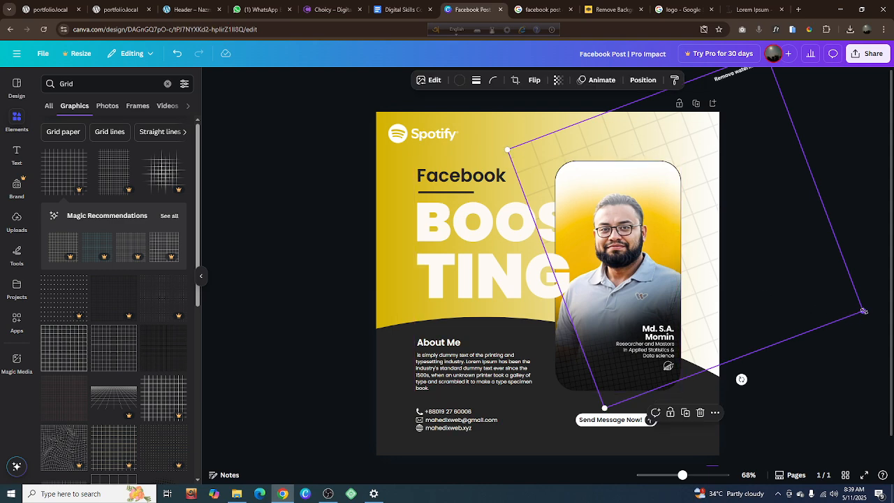
left_click_drag(865, 310, 852, 311)
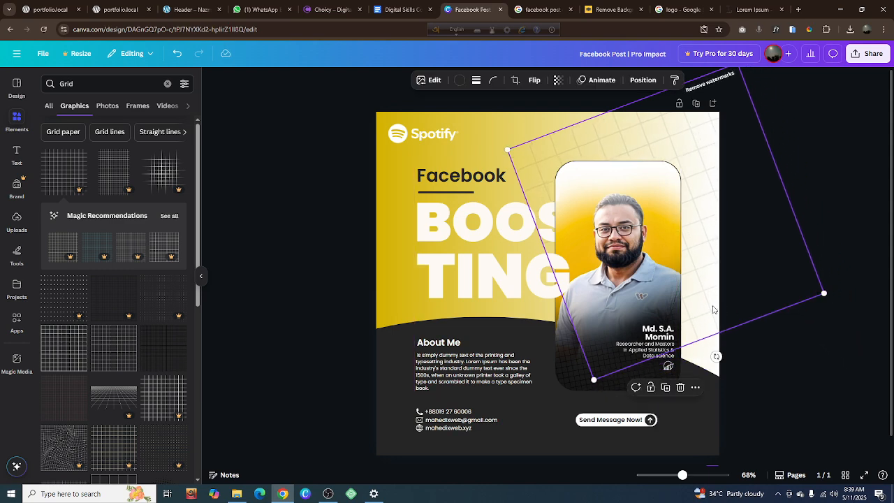
left_click_drag(714, 309, 724, 322)
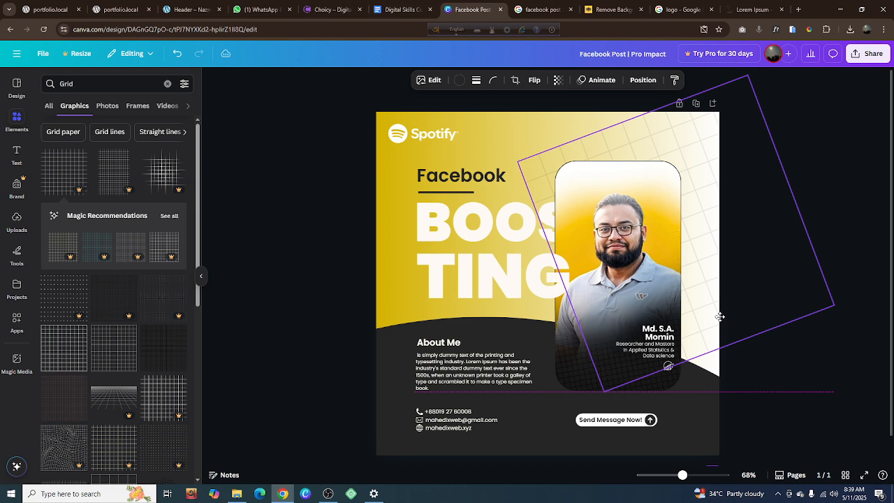
left_click(748, 368)
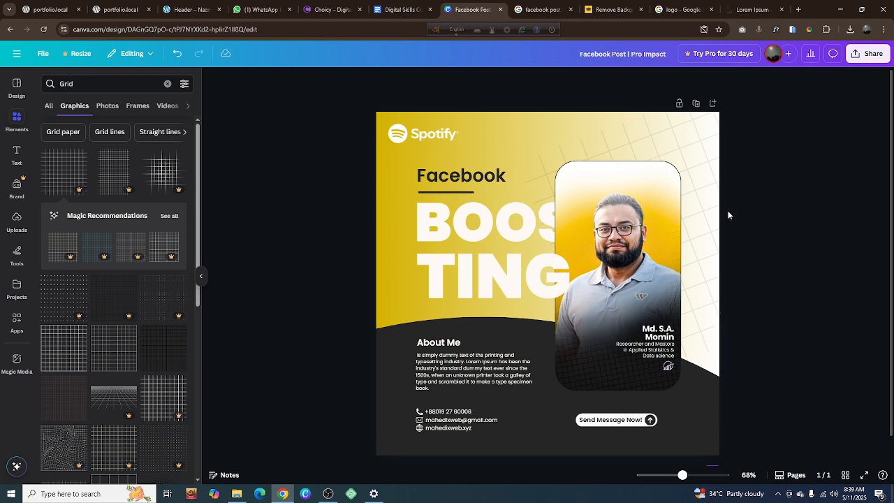
left_click_drag(728, 215, 656, 215)
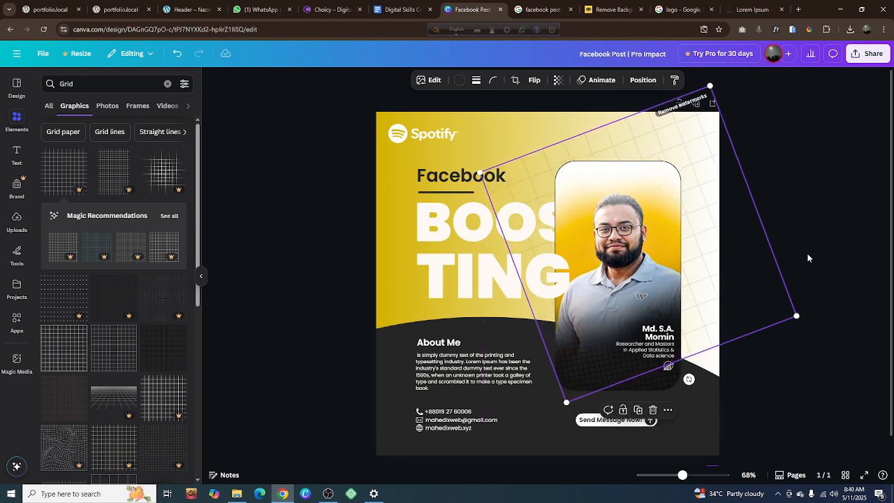
left_click(810, 257)
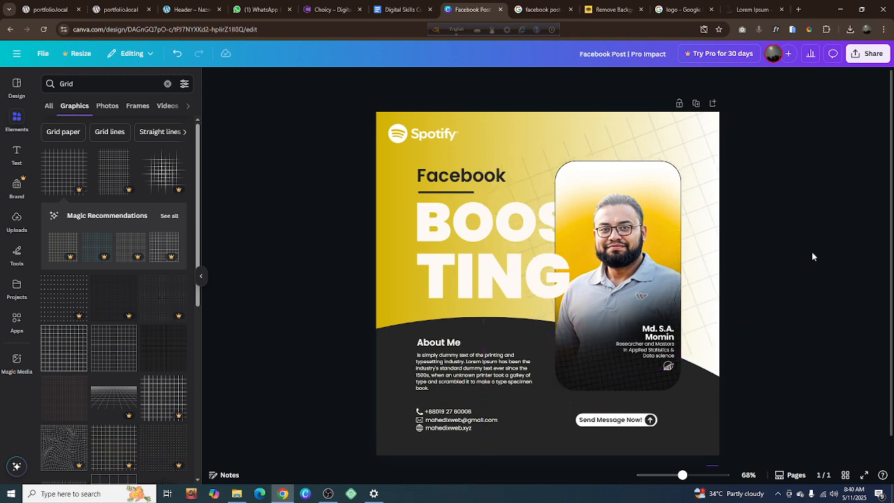
left_click(711, 207)
left_click_drag(711, 207, 730, 187)
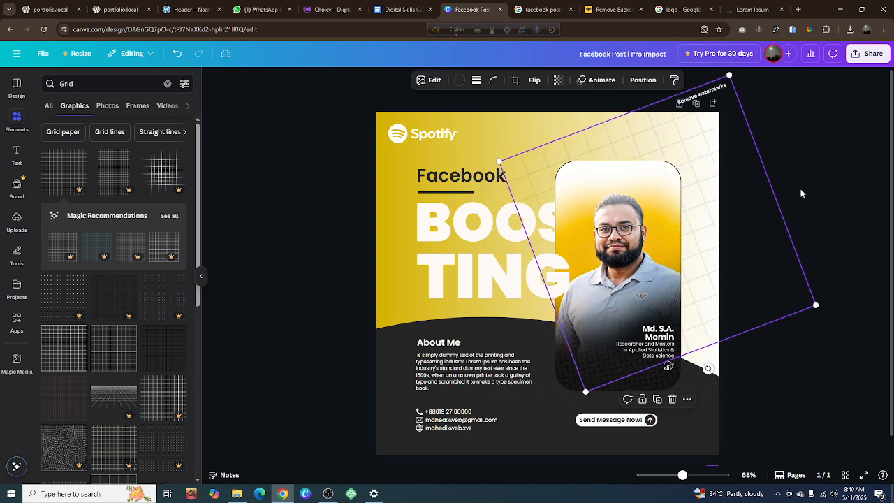
left_click(825, 179)
Try to increase the PNG download size of the design
left_click(860, 59)
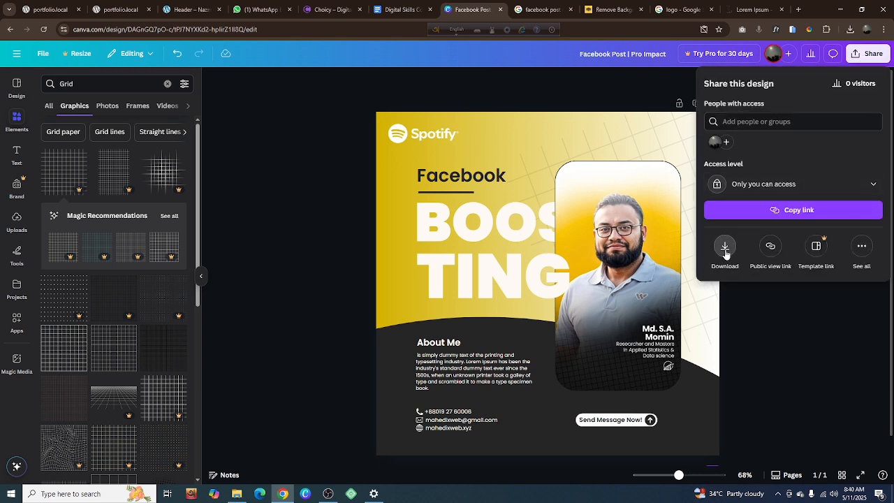
left_click(726, 252)
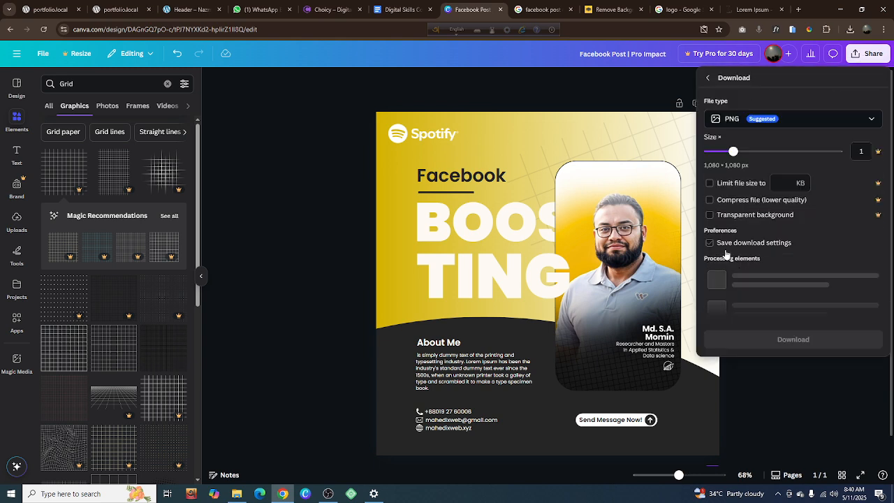
left_click(772, 153)
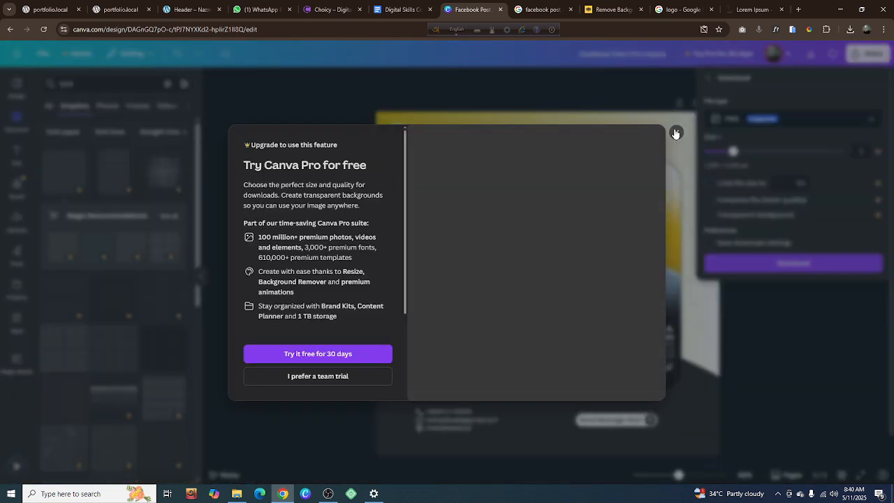
left_click(676, 132)
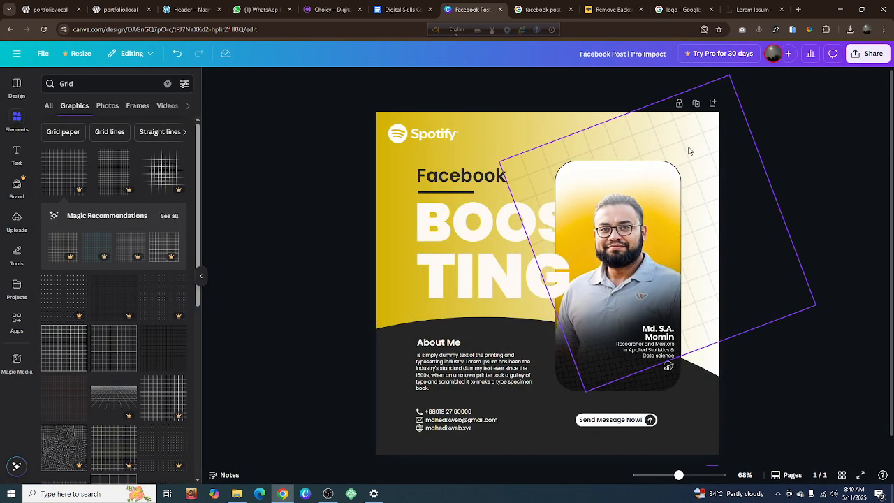
Try to download the design as a PNG at 1,080 × 1,080 px
left_click(869, 53)
left_click(725, 248)
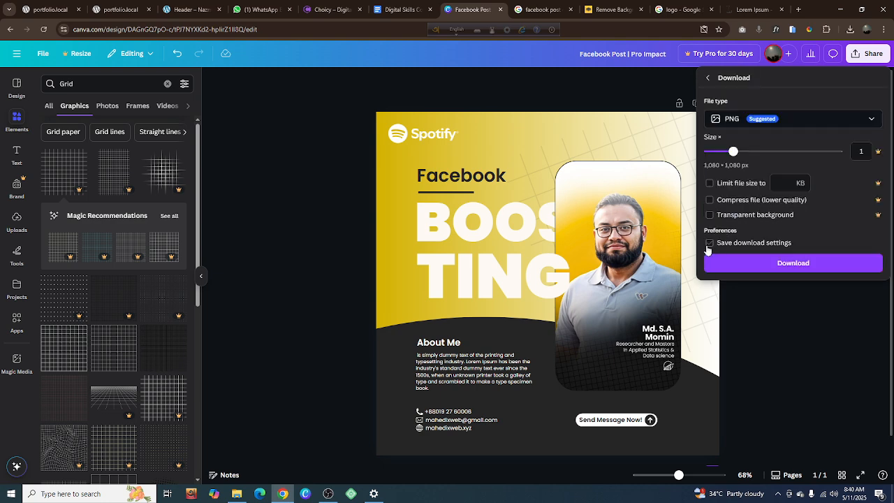
left_click(710, 244)
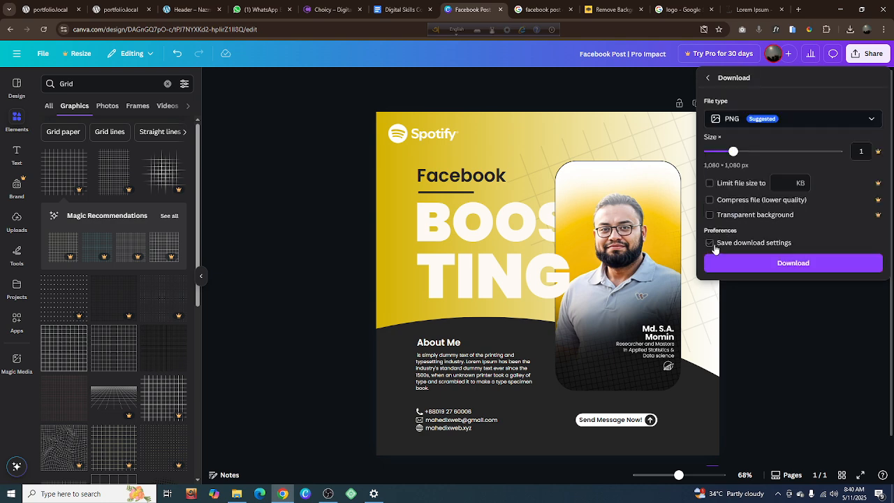
left_click(772, 264)
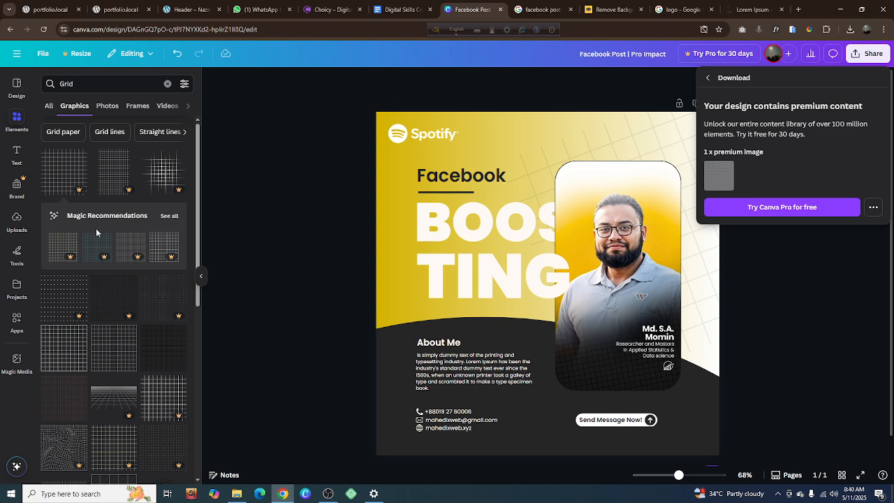
Close the download options and delete the tilted premium grid from the design
left_click(771, 302)
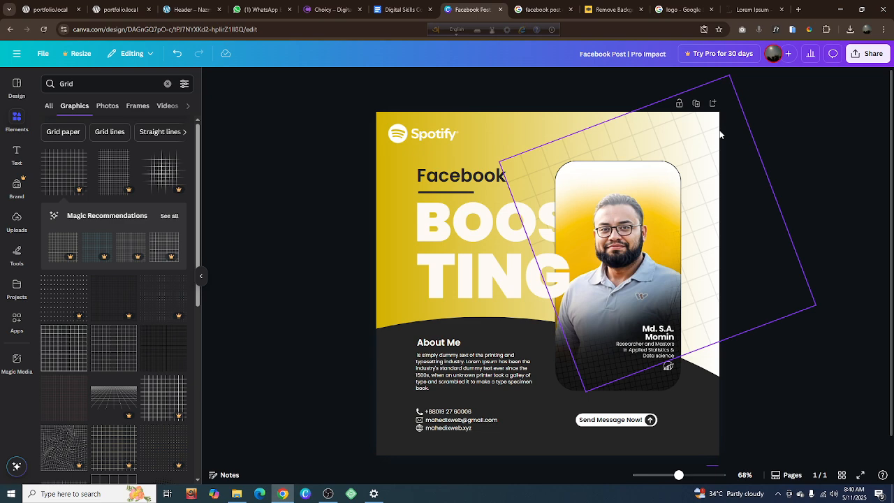
left_click(696, 145)
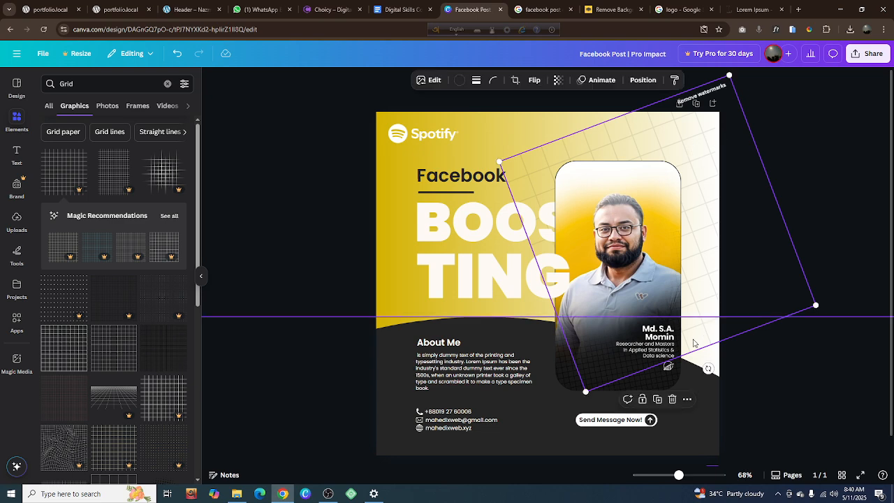
left_click(672, 399)
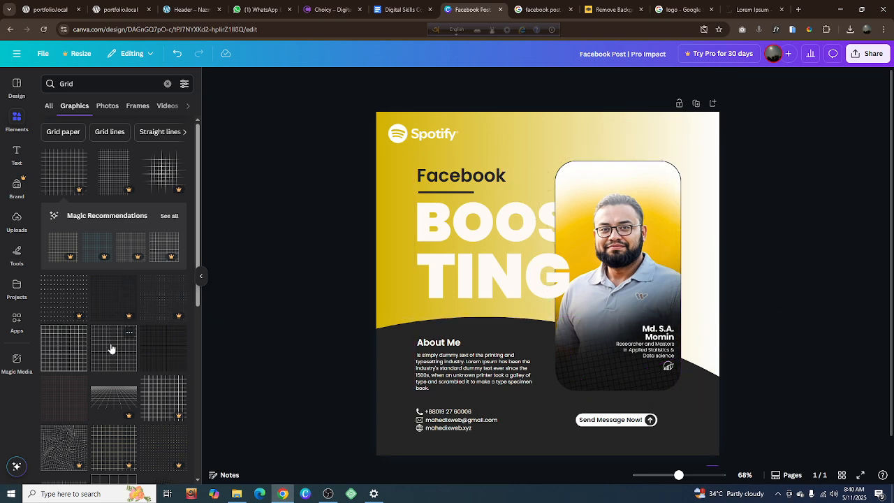
Try a coarser non-premium black grid graphic from the search results on the page and delete it again
scroll(112, 351, "down", 1)
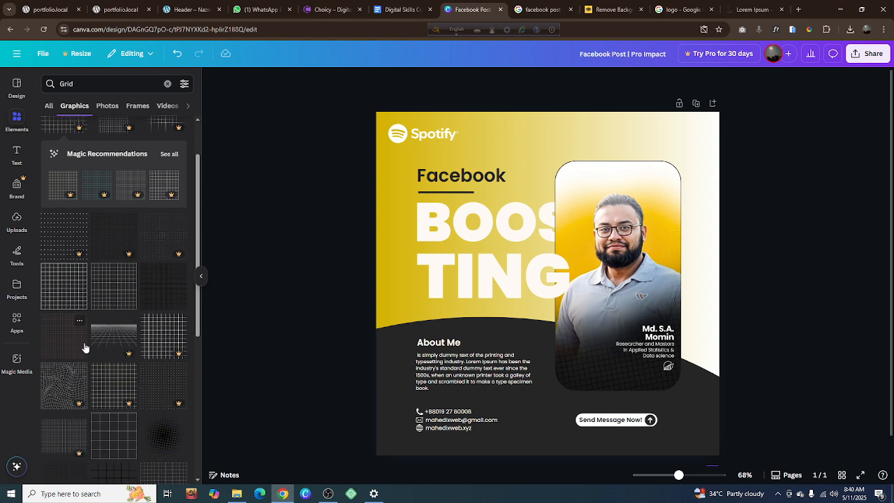
scroll(86, 347, "down", 1)
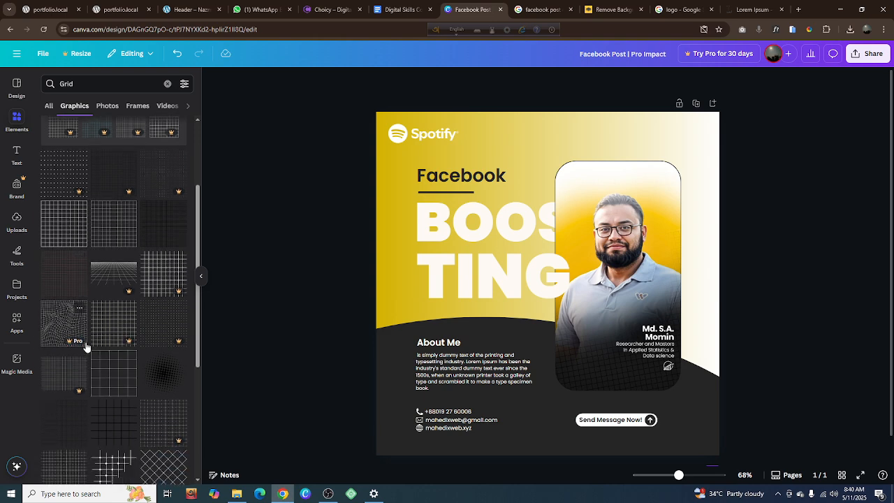
scroll(87, 348, "down", 1)
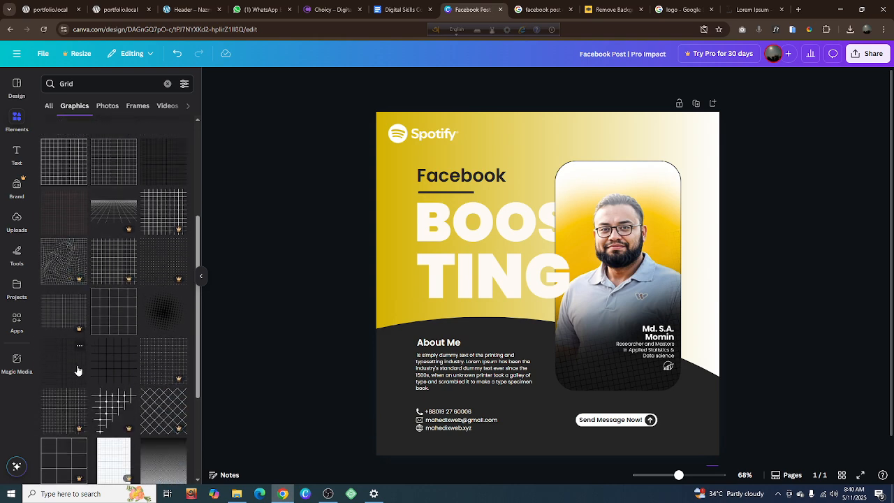
left_click(102, 377)
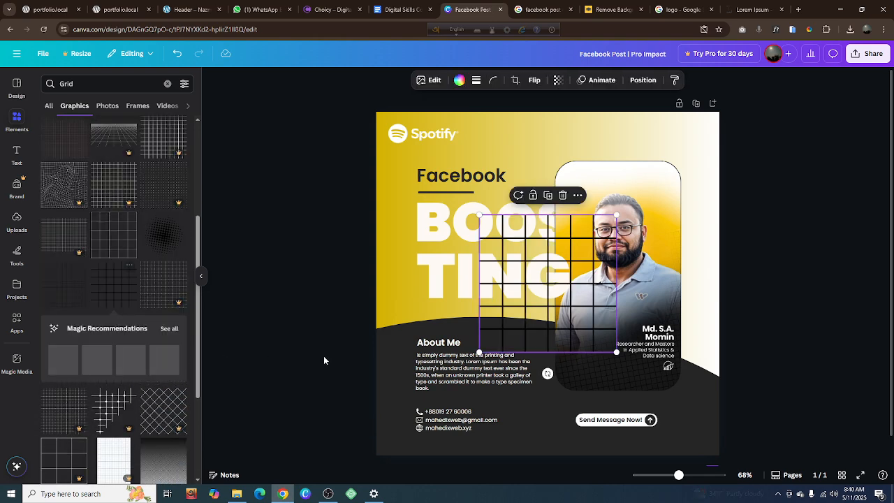
left_click(563, 195)
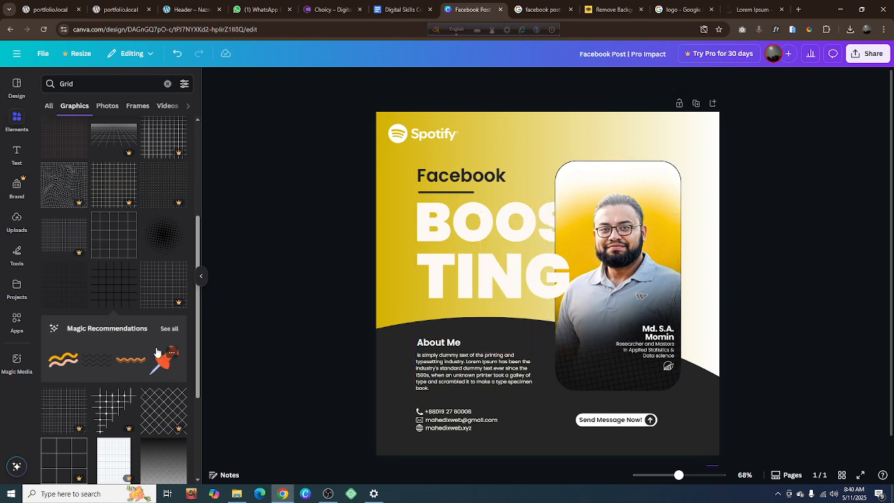
Try another non-premium black grid graphic from further down the Grid results on the page and delete it again
scroll(157, 353, "down", 2)
scroll(158, 353, "down", 1)
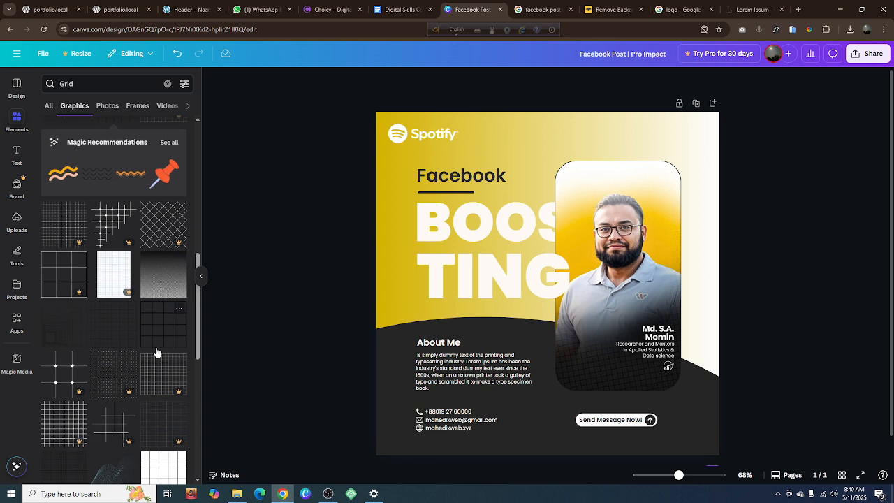
left_click(117, 335)
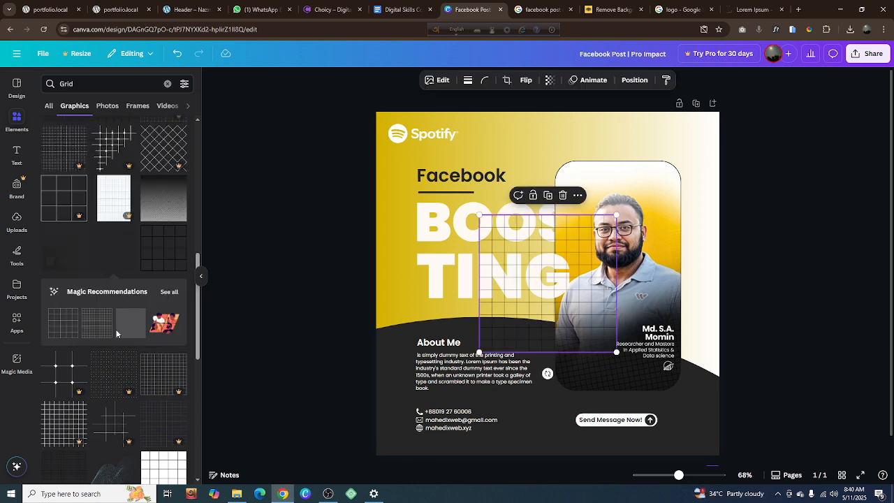
left_click(563, 198)
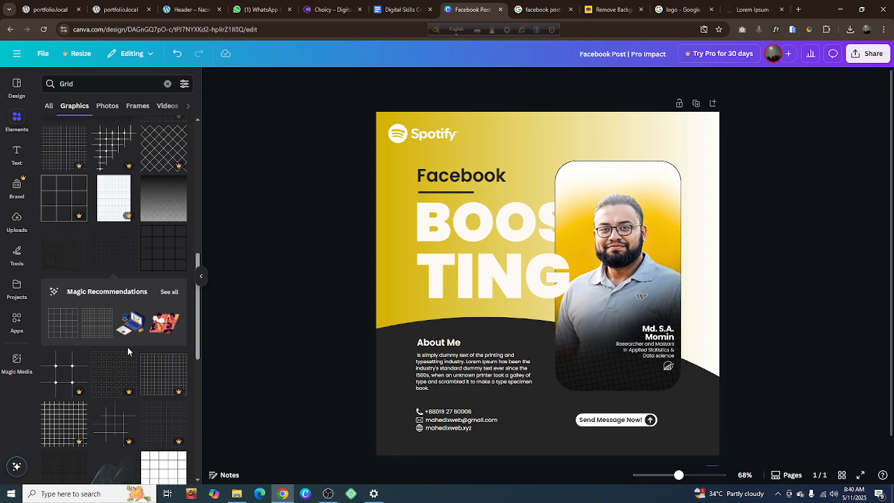
Add the black halftone dot graphic from the Grid results at the page's top-right corner and send it to the back
scroll(127, 347, "down", 2)
scroll(128, 352, "down", 2)
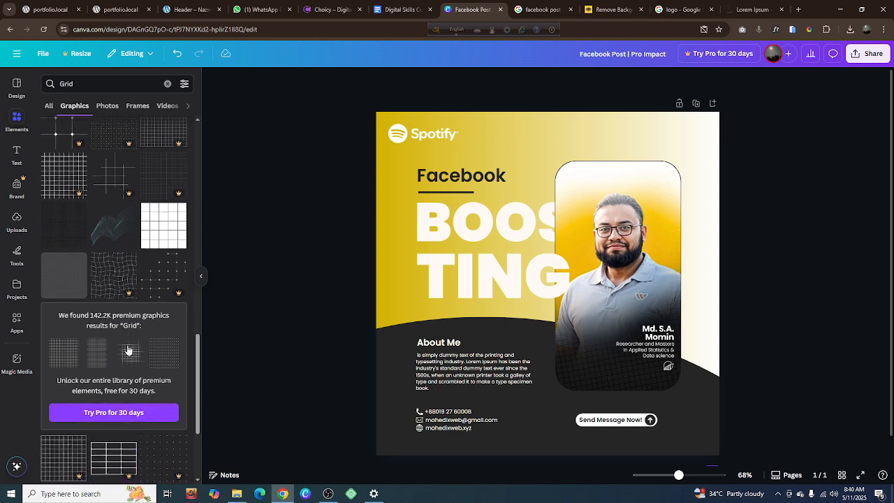
scroll(128, 346, "up", 6)
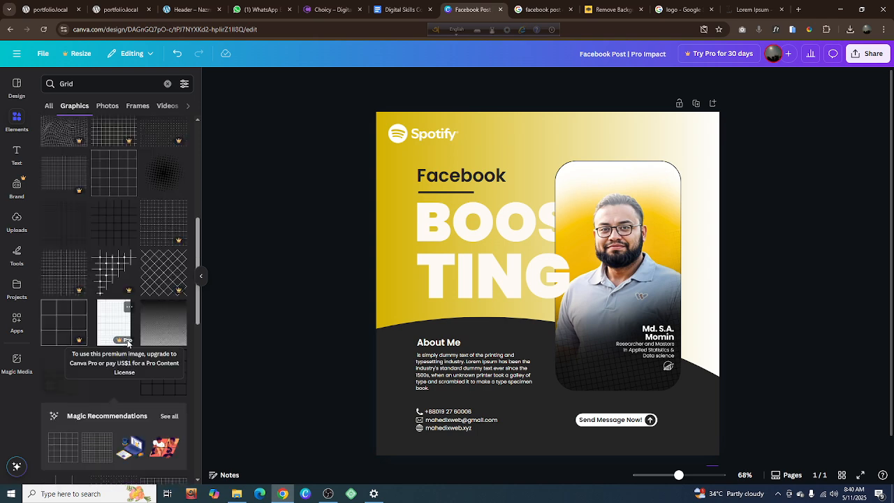
scroll(128, 343, "up", 2)
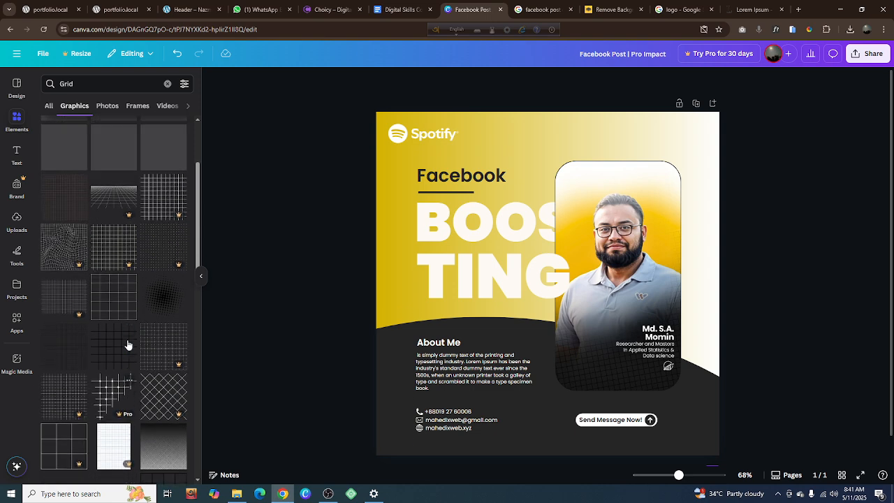
left_click(168, 311)
left_click_drag(563, 292, 666, 185)
right_click(667, 186)
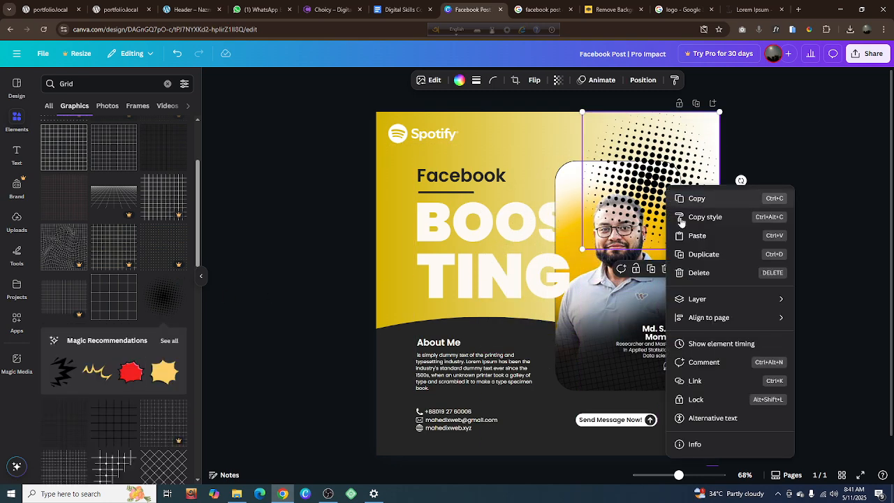
mouse_move(729, 308)
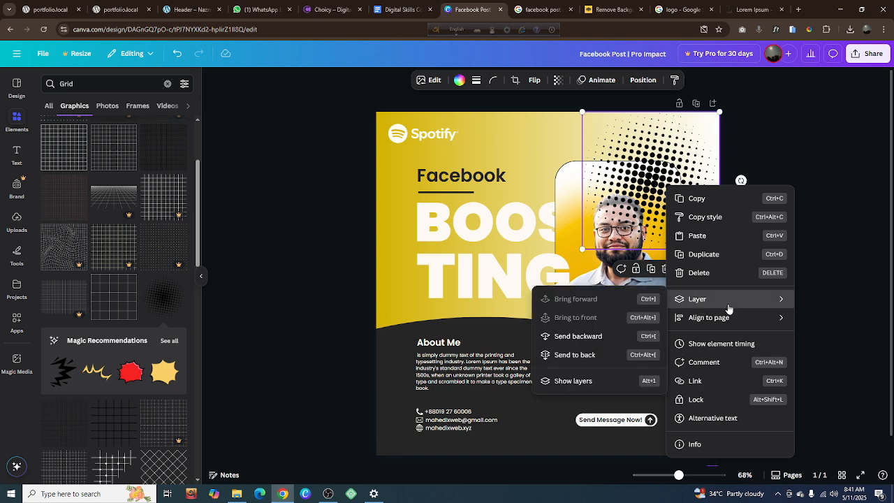
left_click(567, 356)
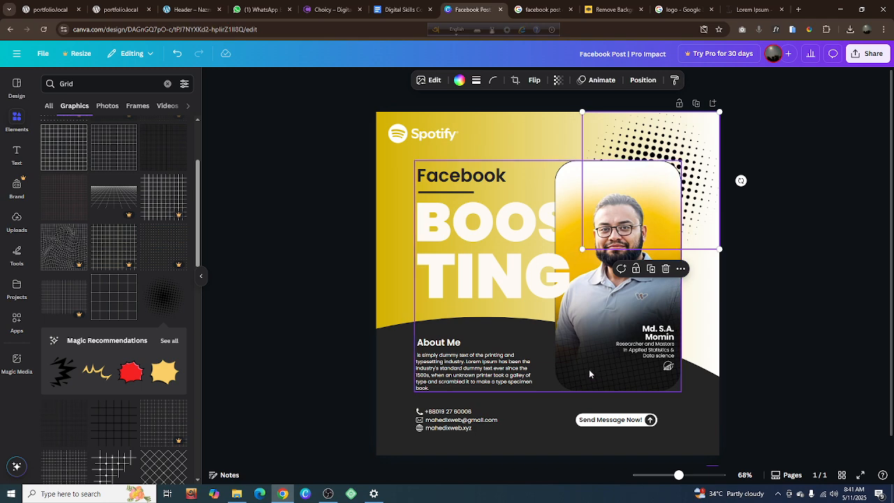
Enlarge the halftone dot graphic and shift it up and to the right so it runs past the page's top-right corner
left_click_drag(581, 246, 536, 282)
left_click_drag(700, 162, 745, 117)
left_click_drag(593, 241, 549, 287)
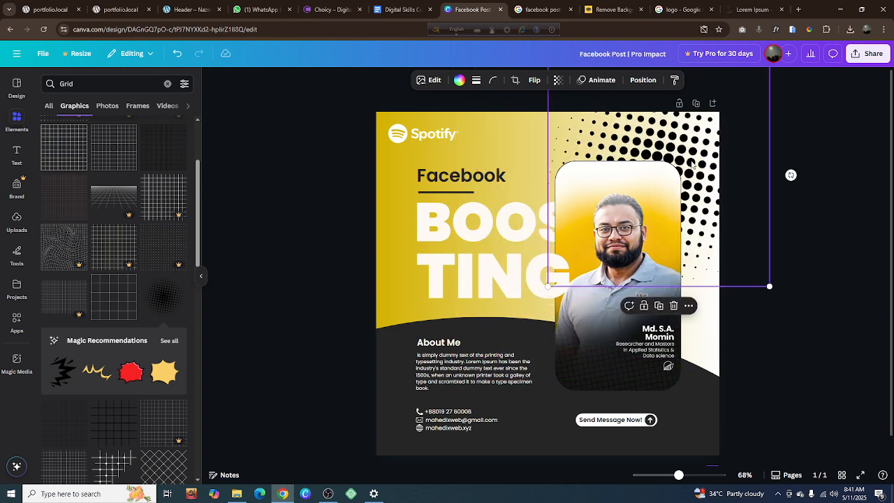
left_click_drag(692, 164, 723, 131)
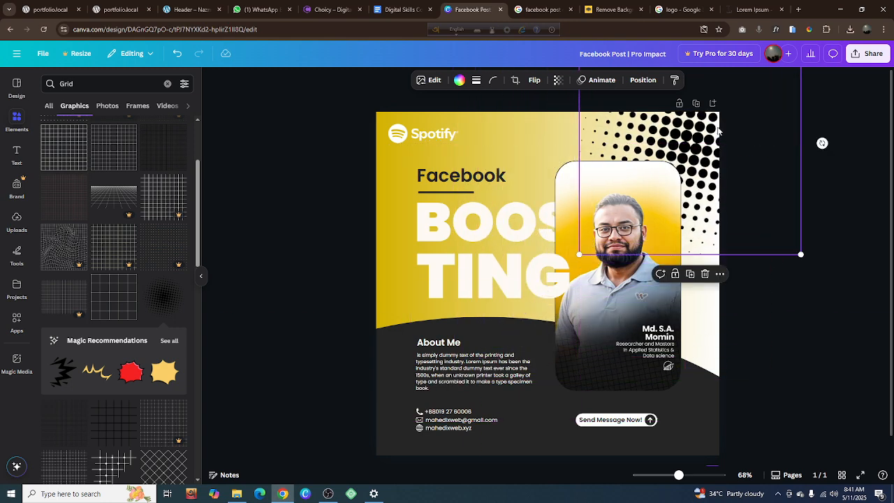
Set the halftone graphic's transparency to 20, enlarging it slightly and moving it down along the page's right edge behind the portrait
left_click(557, 80)
left_click_drag(581, 119, 525, 119)
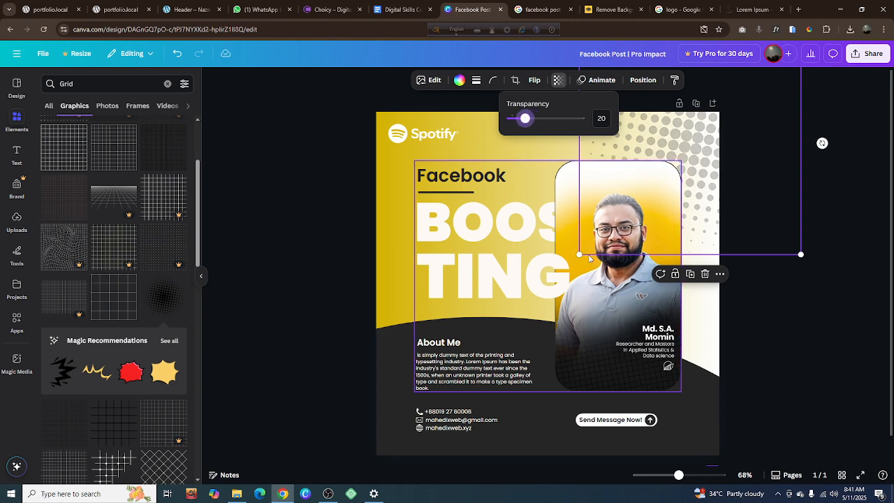
left_click_drag(580, 255, 561, 274)
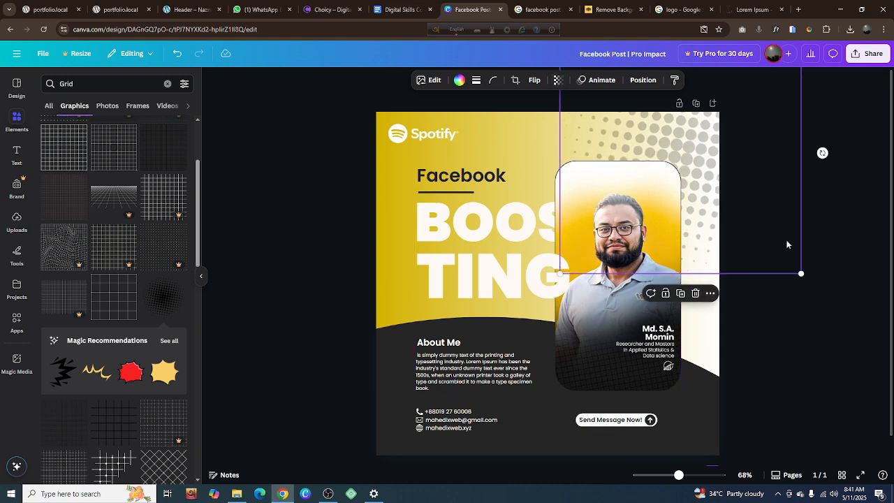
left_click(840, 243)
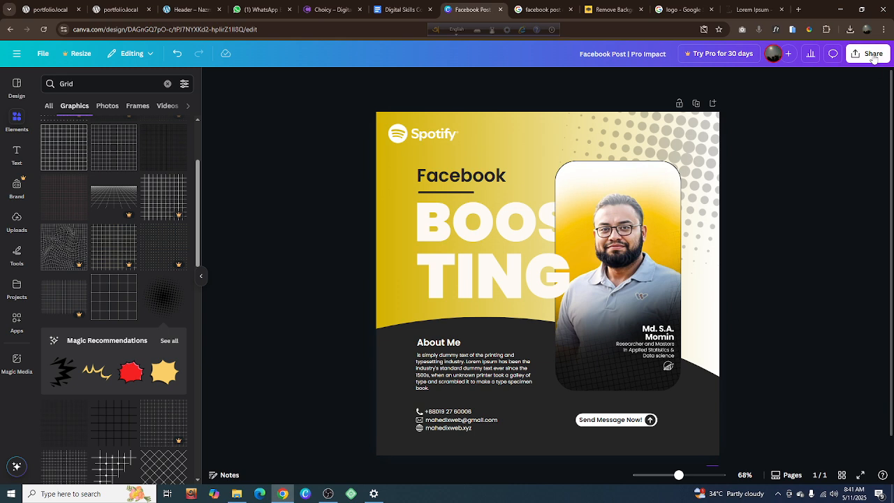
left_click_drag(720, 146, 730, 206)
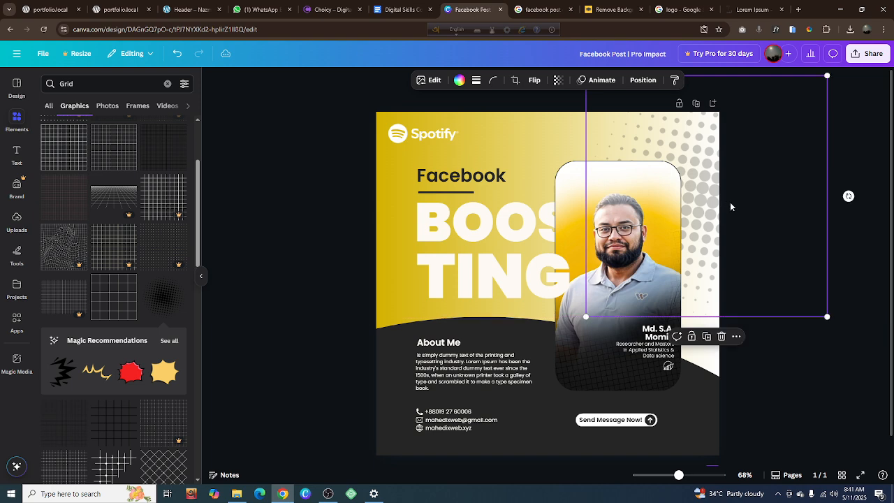
left_click(856, 167)
Try to download the design as a JPG at 1,080 × 1,080 px with quality 80
left_click(869, 54)
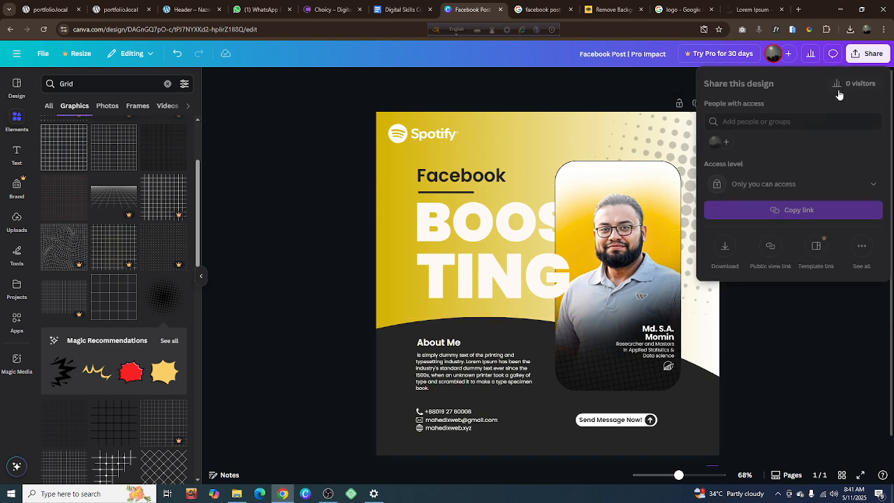
left_click(725, 247)
left_click(740, 120)
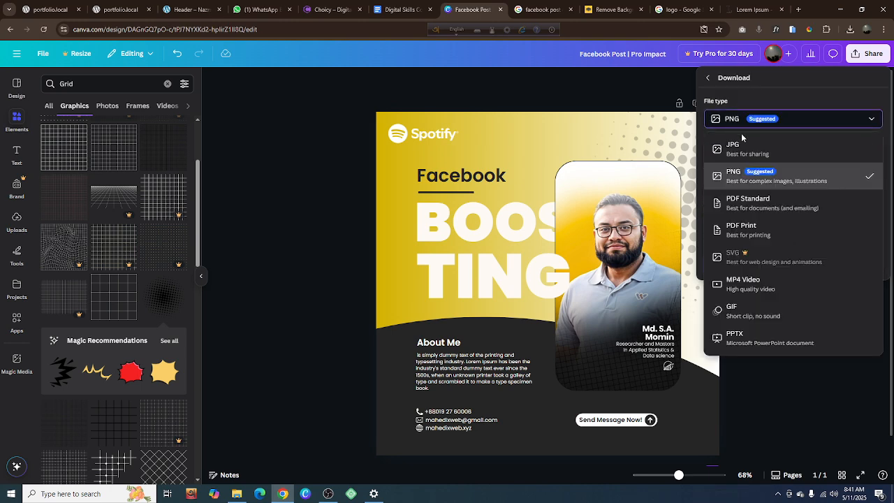
left_click(738, 148)
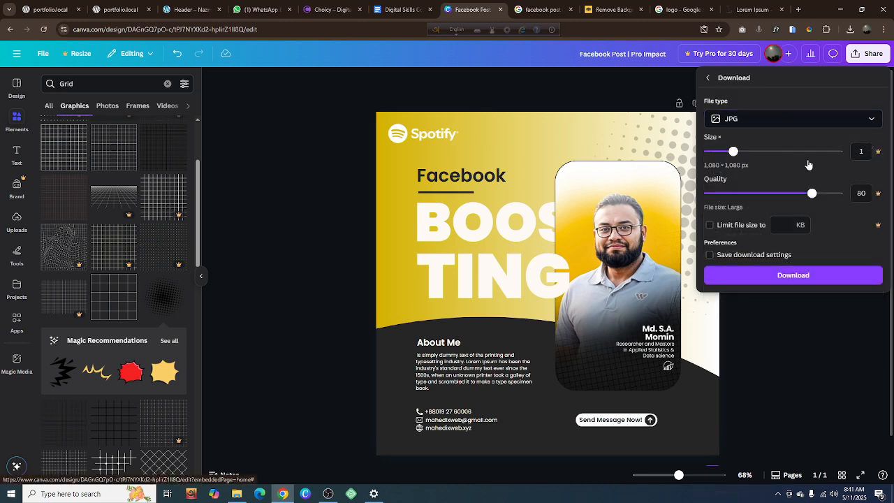
left_click(791, 274)
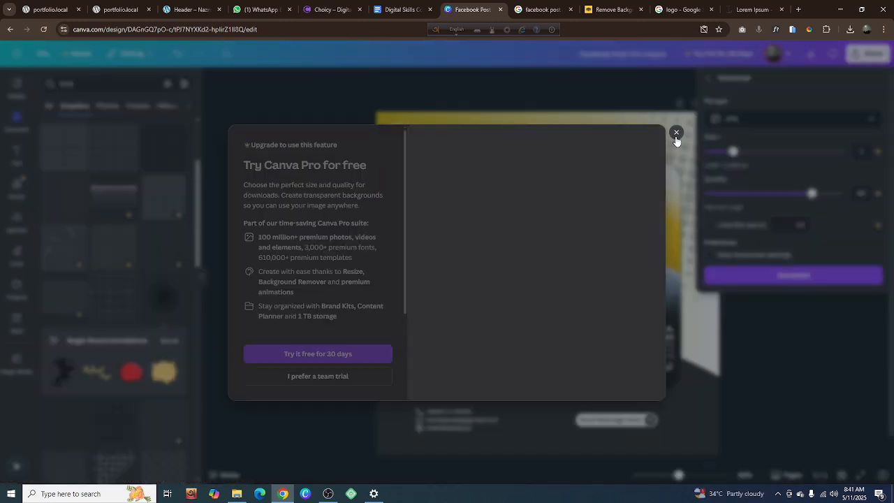
left_click(676, 132)
Download the finished Facebook Post design as a JPG
left_click(860, 60)
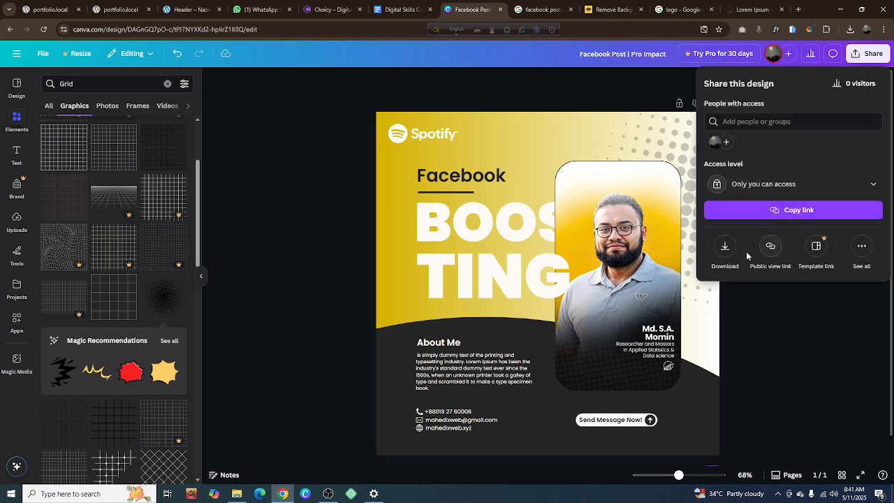
left_click(726, 245)
left_click(727, 119)
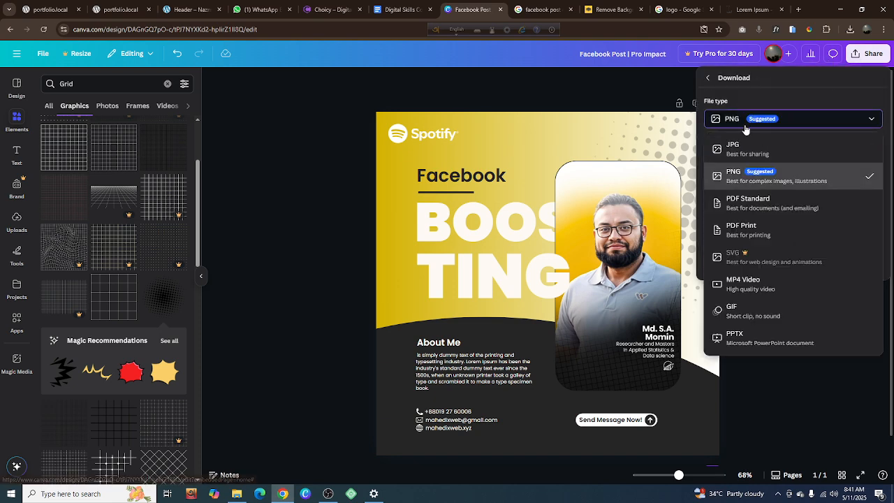
left_click(724, 146)
left_click(776, 274)
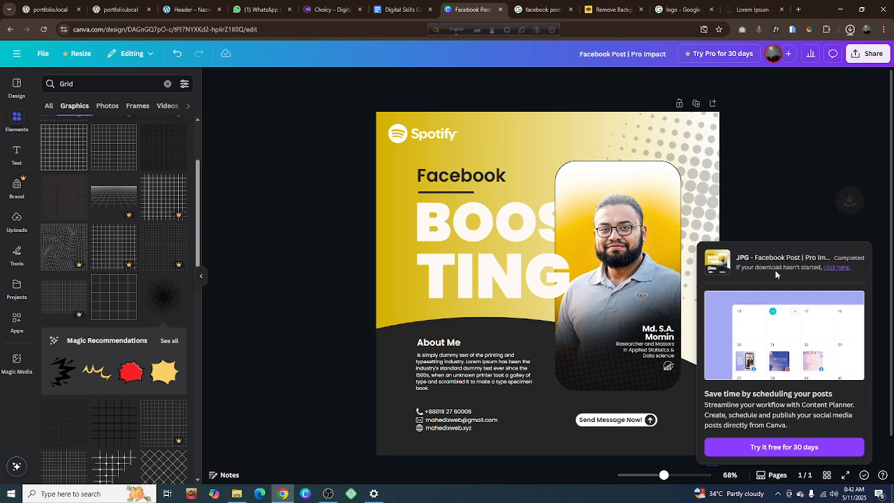
Open the downloaded JPG in Photos, using it for all .jpg files, and review the image maximized before closing it
mouse_move(792, 64)
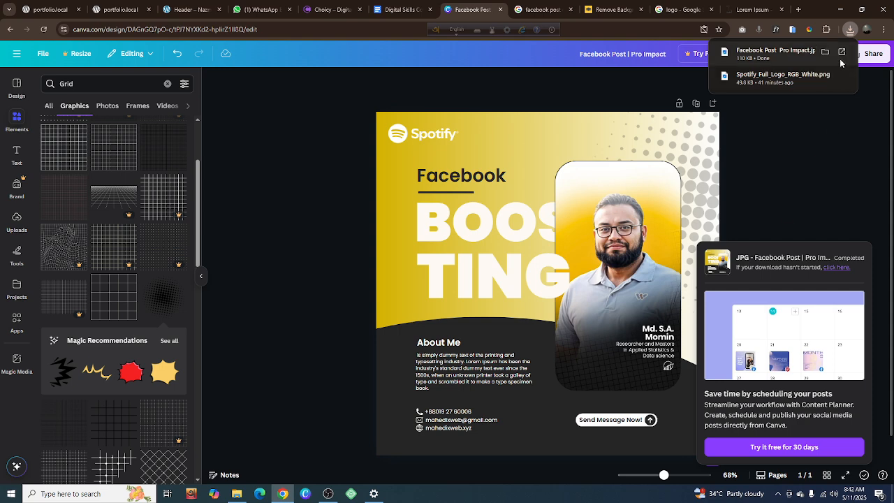
left_click(792, 63)
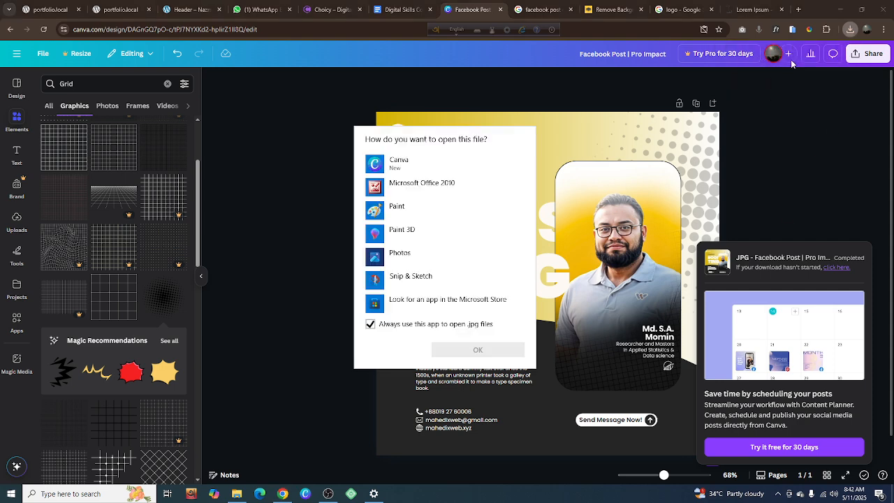
left_click(431, 258)
left_click(475, 349)
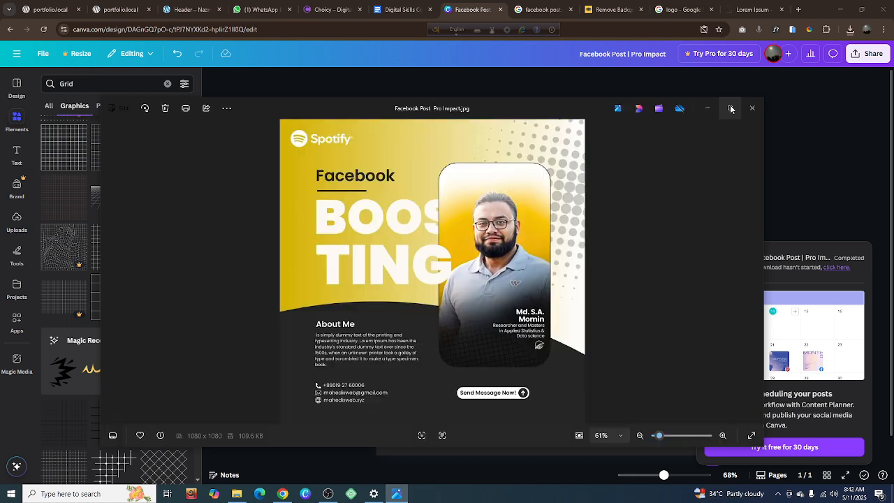
left_click(731, 108)
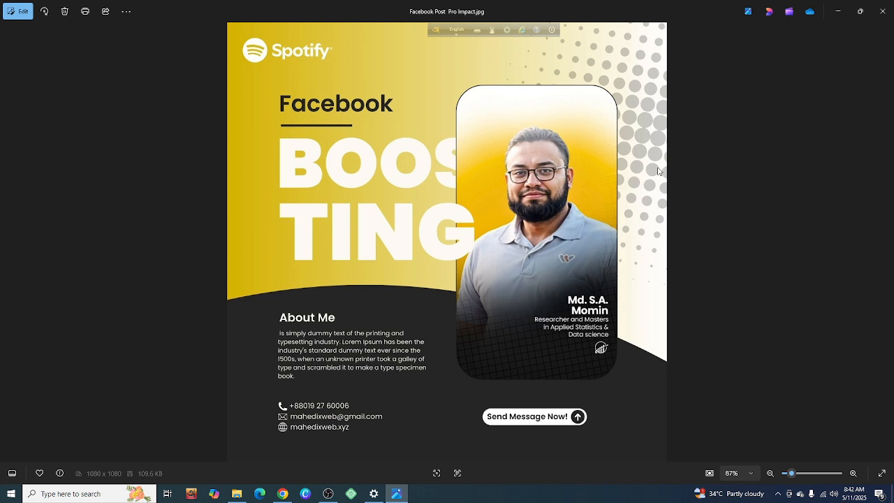
left_click(880, 15)
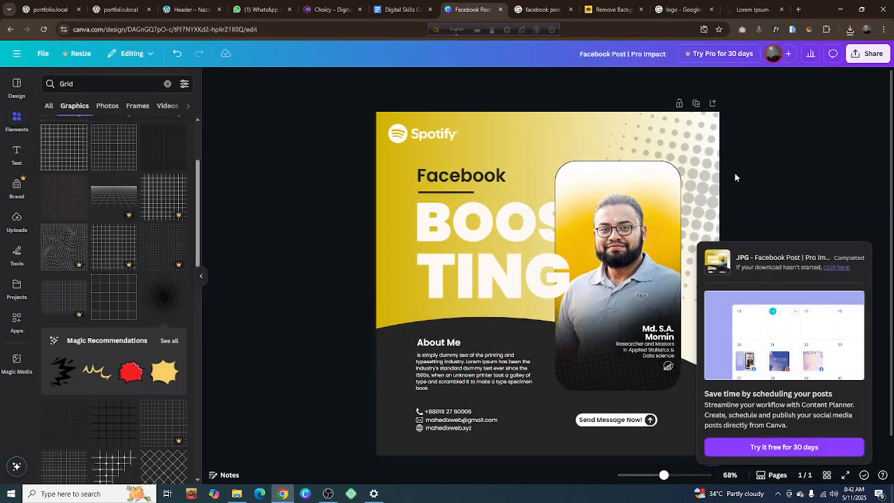
left_click(775, 177)
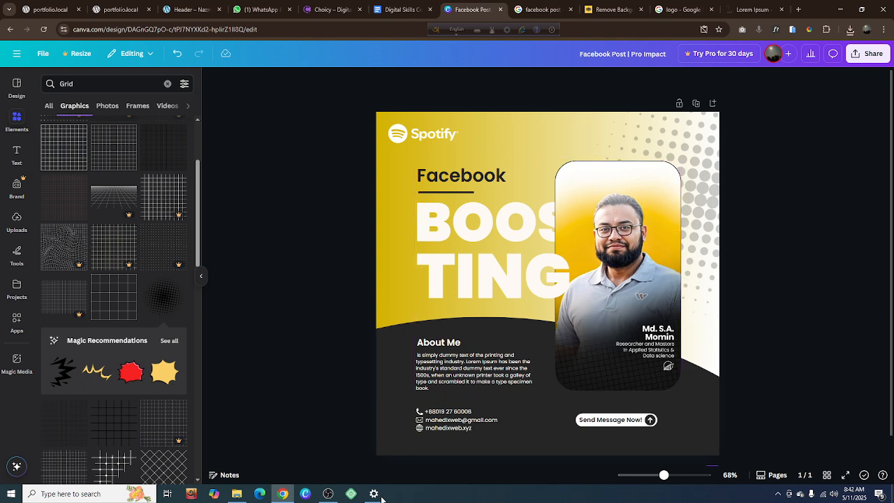
left_click(329, 495)
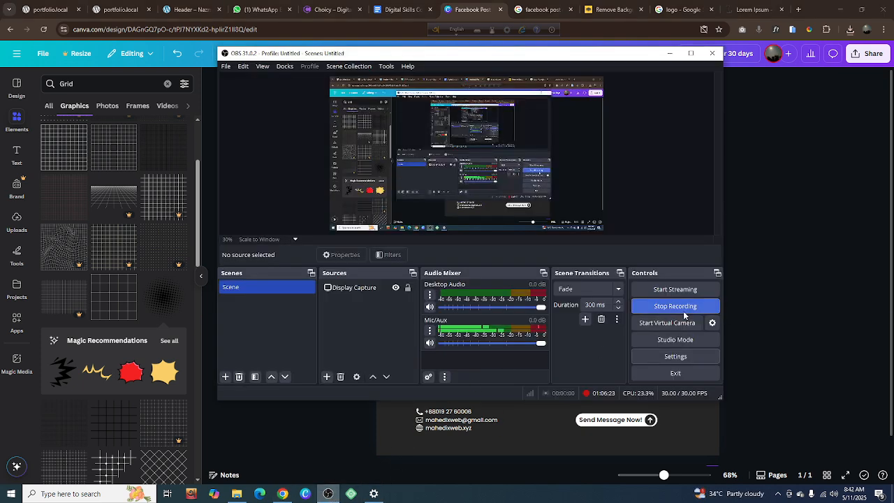